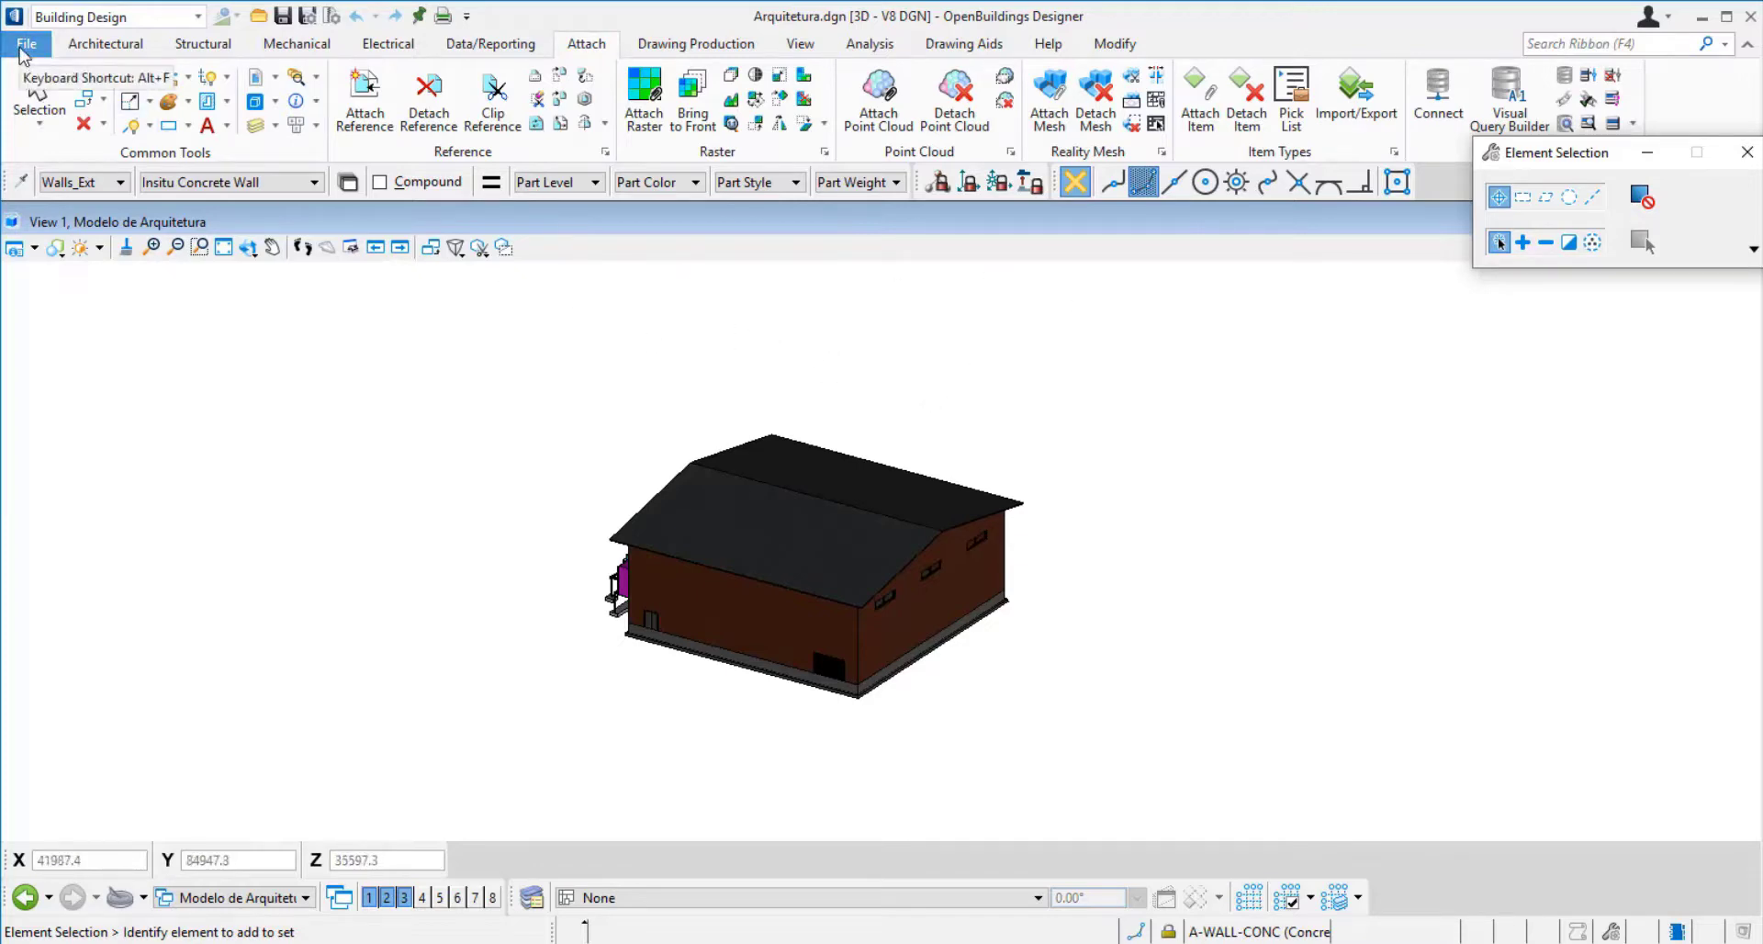
# Set up publishing the architecture model as an i-model in a single package named Arquitetura
pyautogui.click(26, 44)
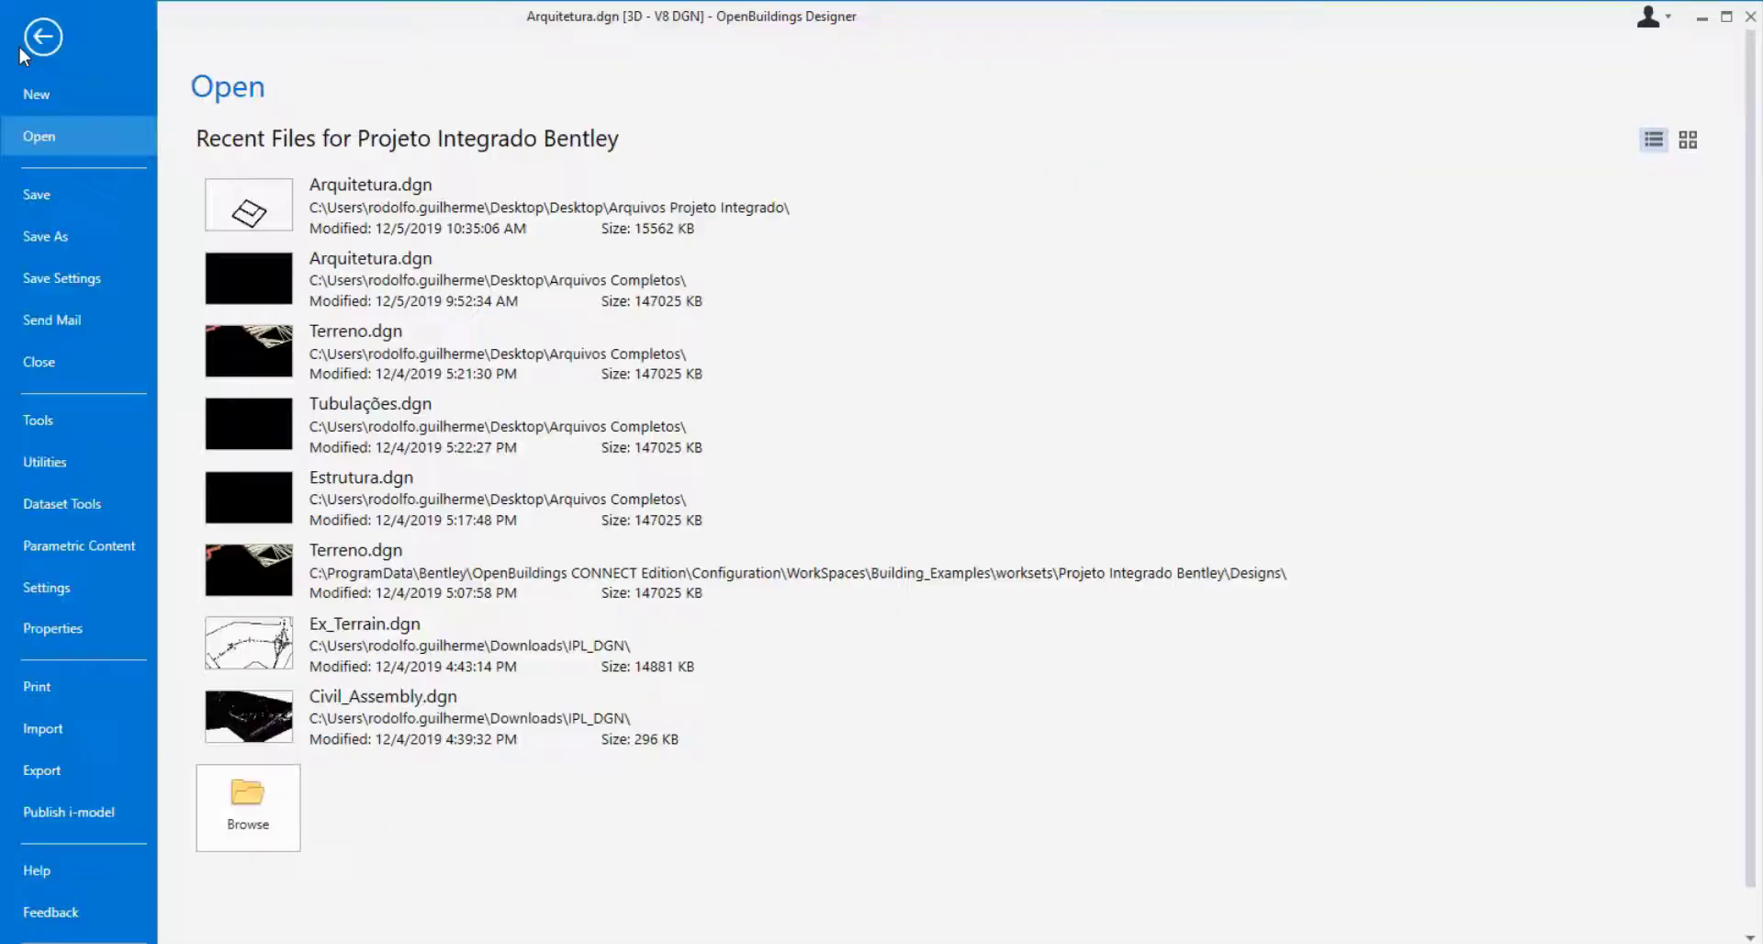
pyautogui.click(99, 820)
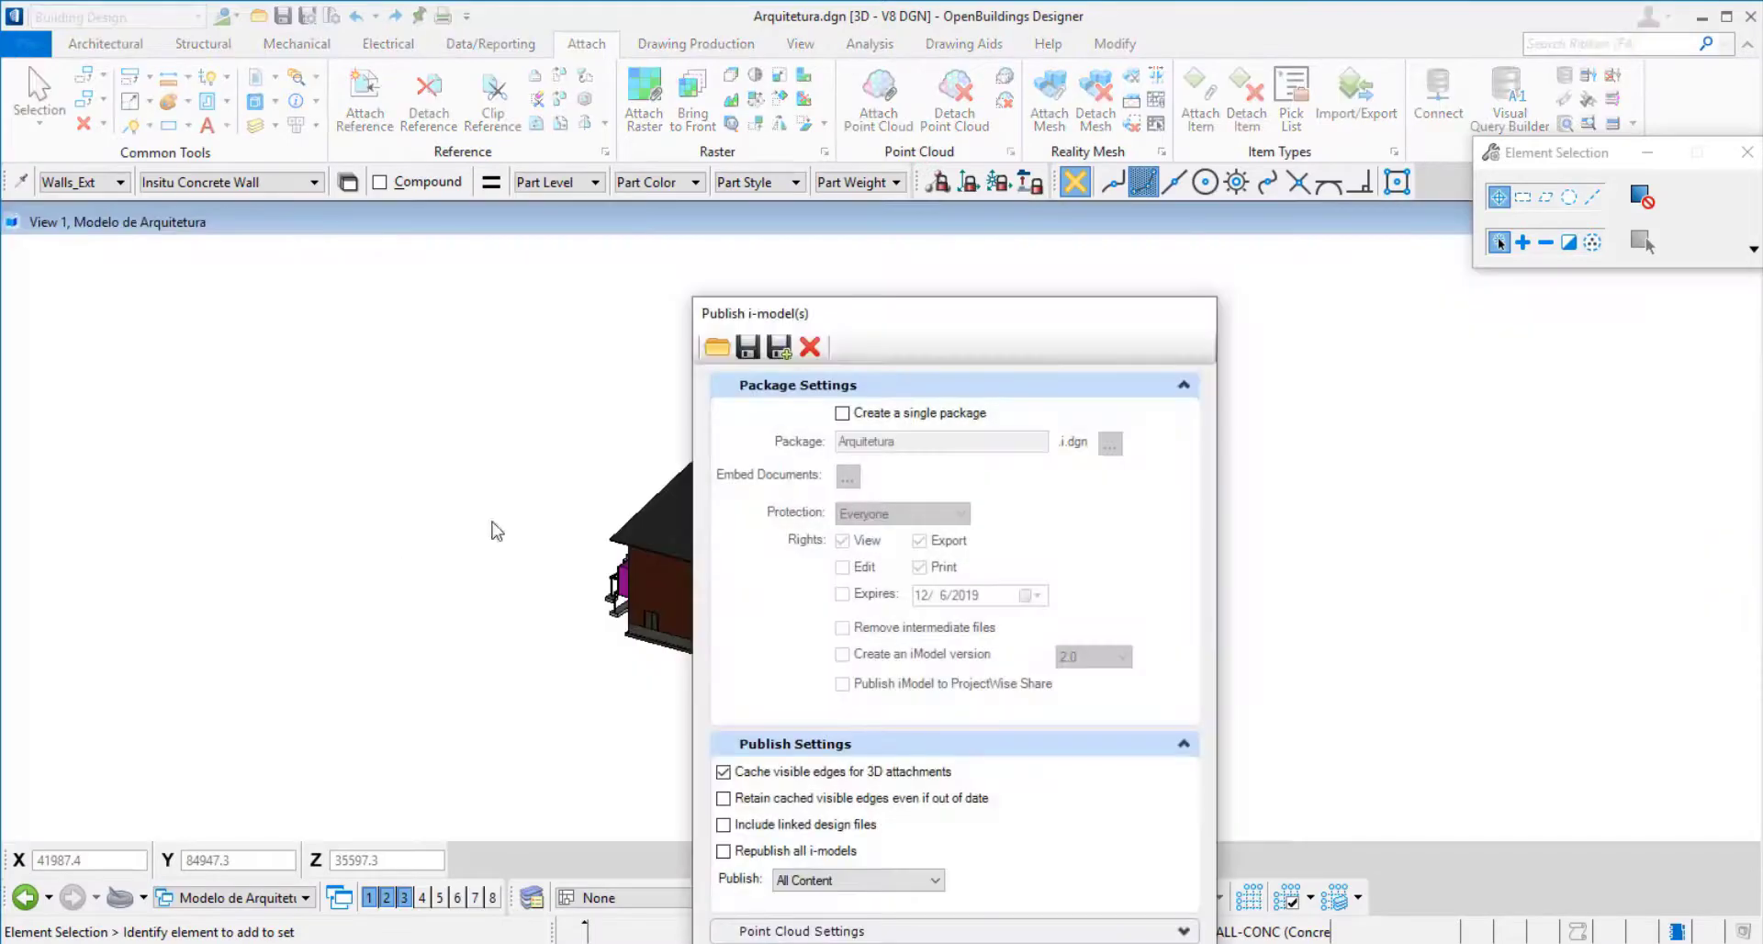
pyautogui.moveTo(696, 184); pyautogui.dragTo(748, 124)
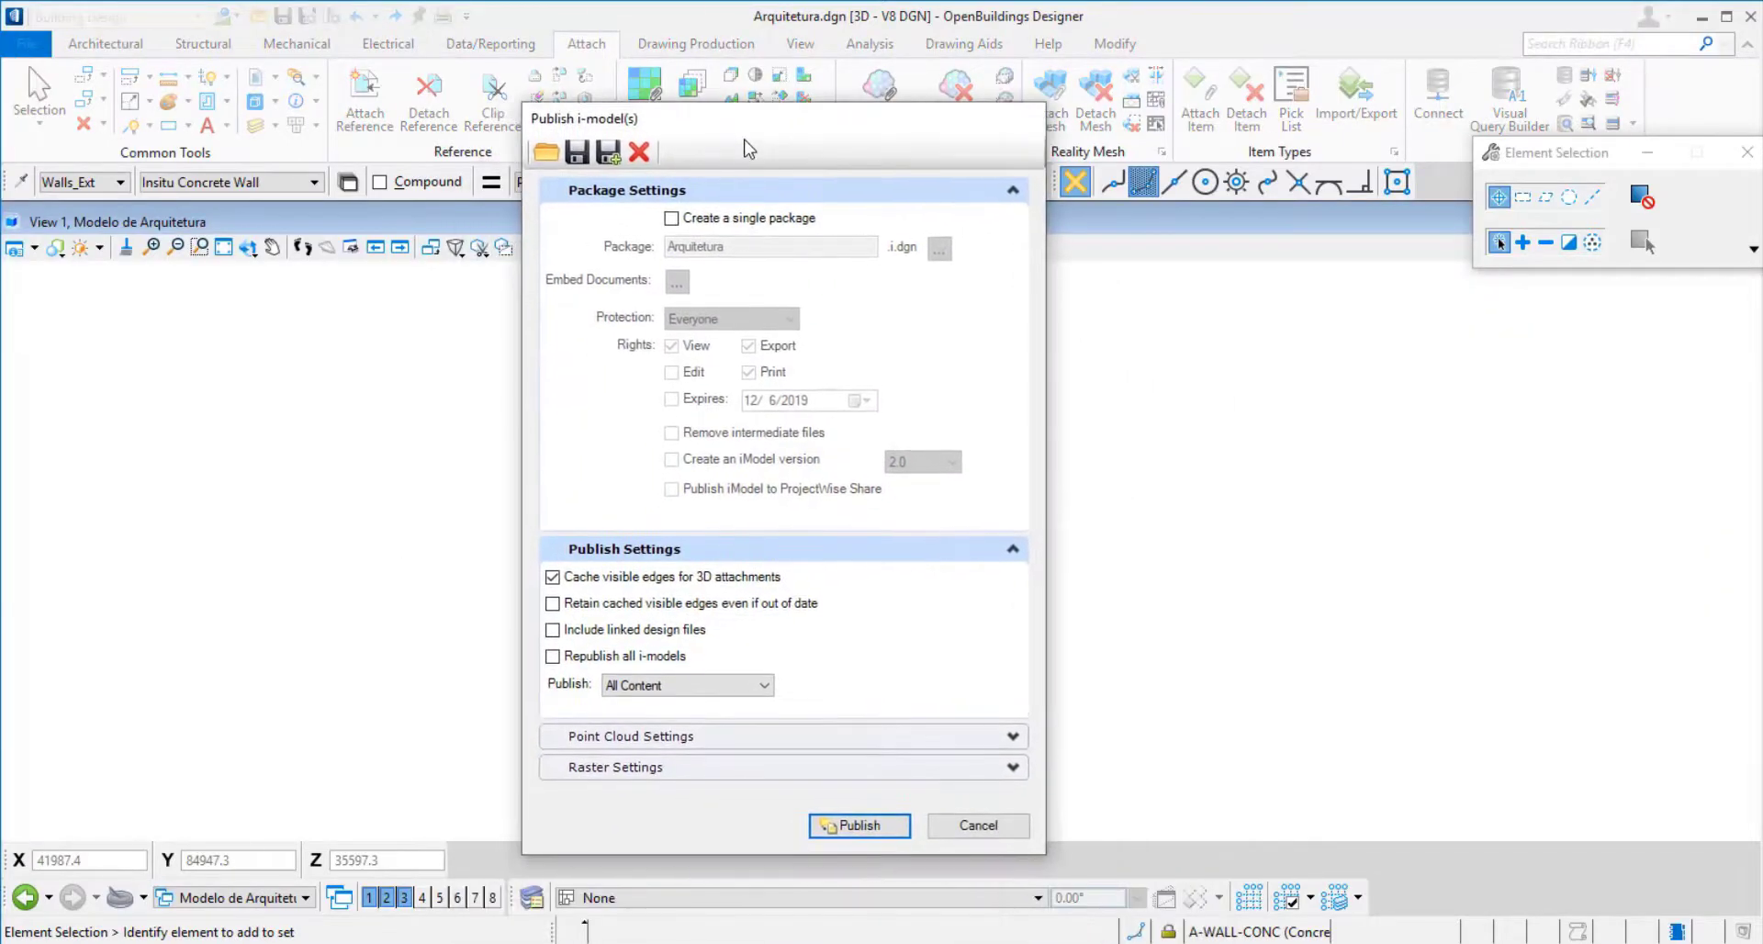
pyautogui.click(671, 218)
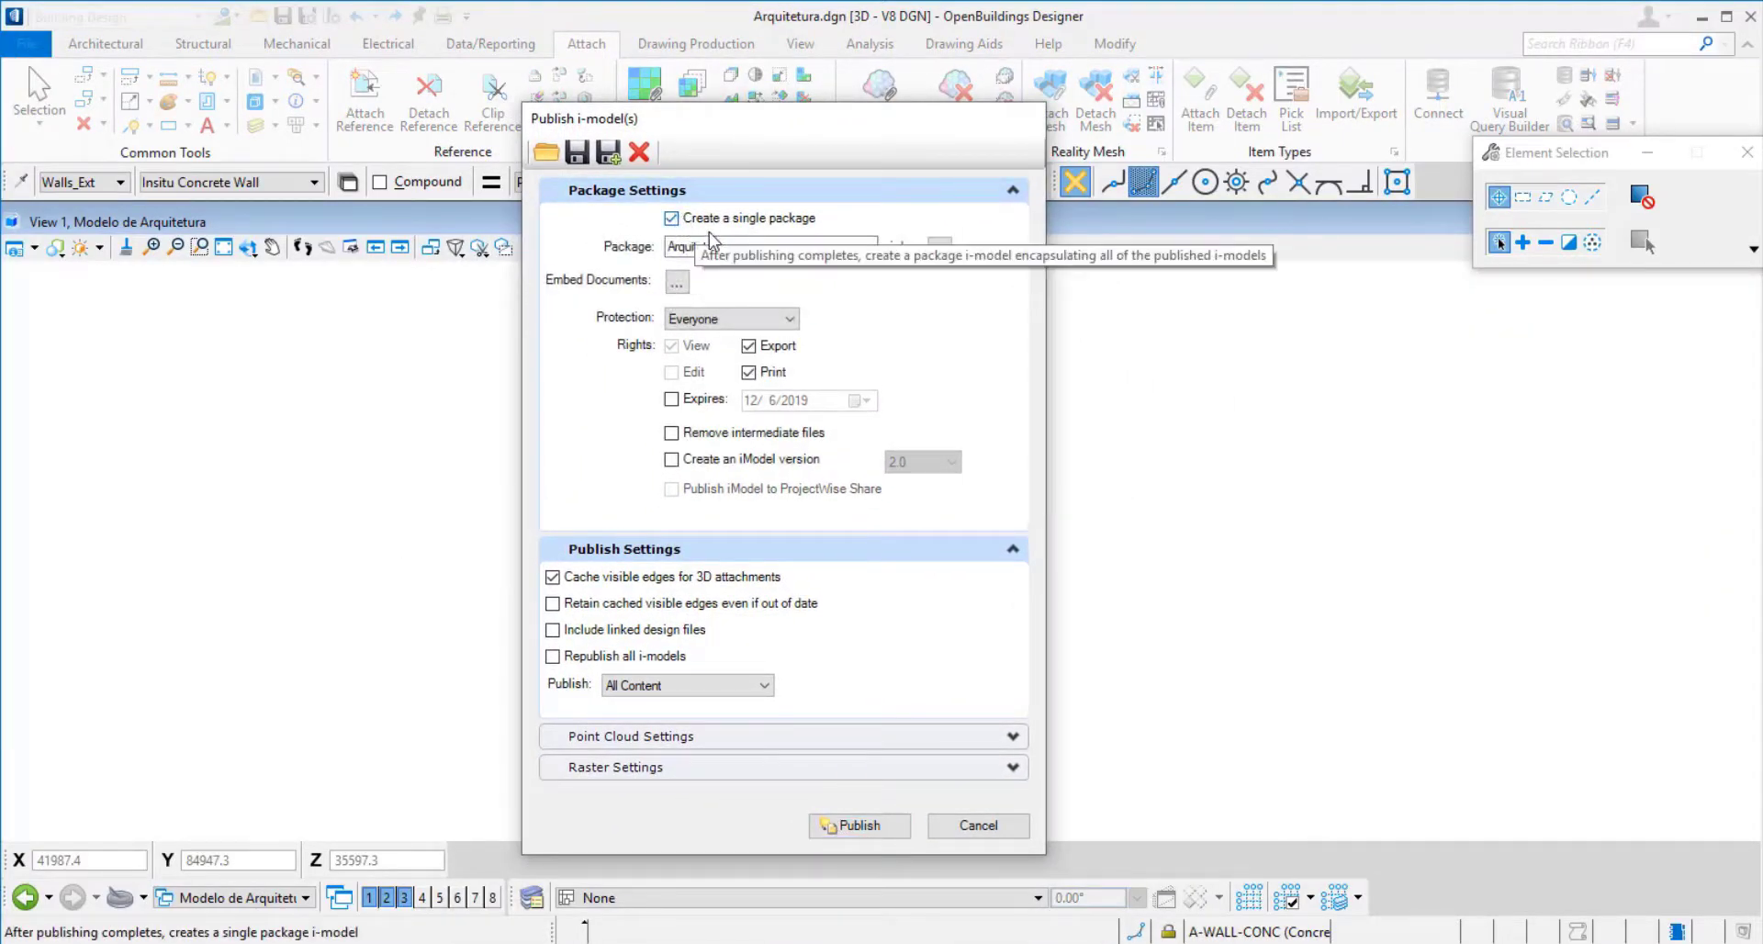
pyautogui.click(749, 246)
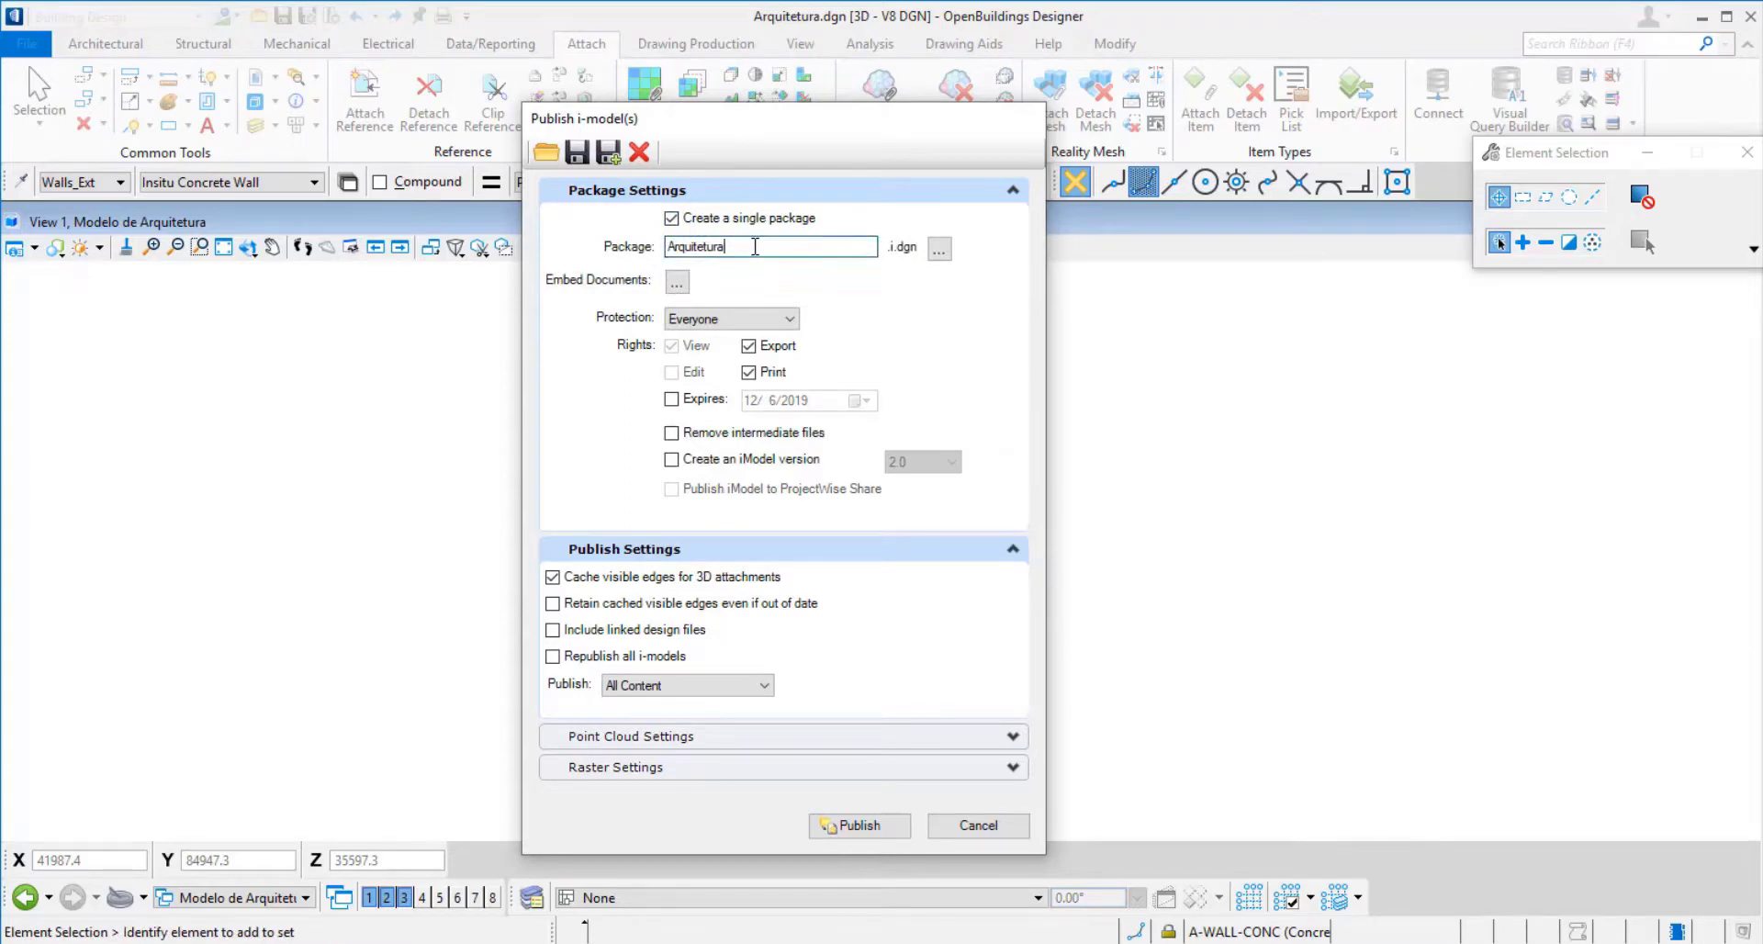
# Choose the Desktop folder as the destination for the published package
pyautogui.click(938, 248)
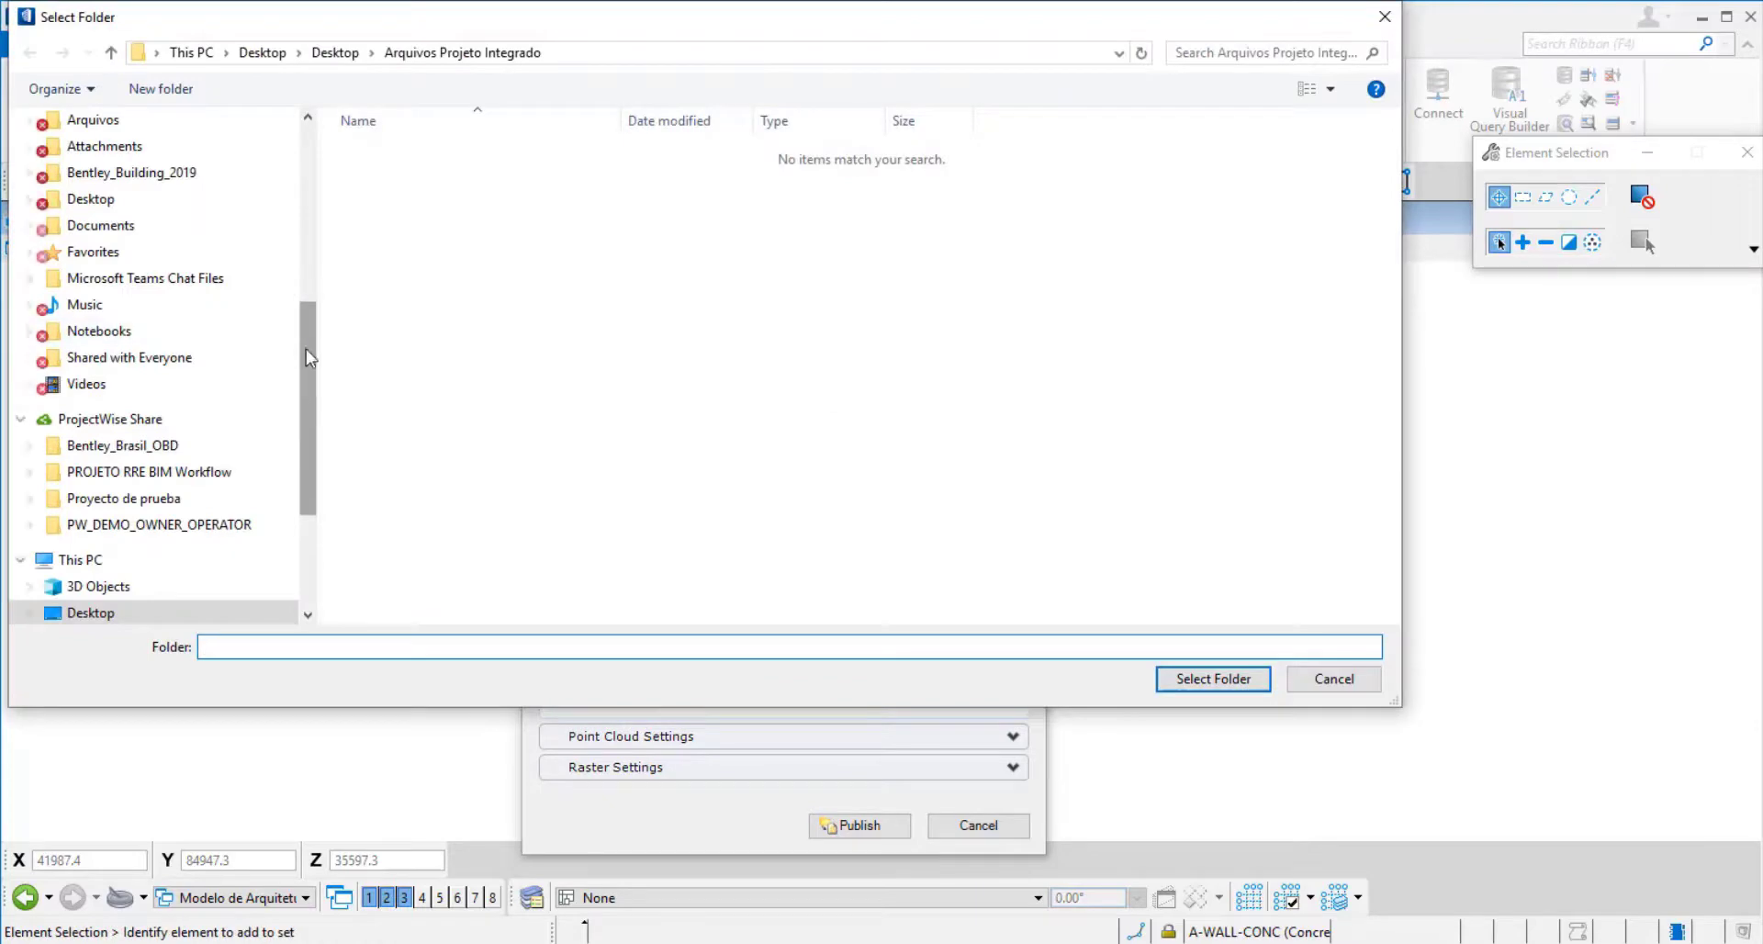
pyautogui.moveTo(310, 357); pyautogui.dragTo(354, 135)
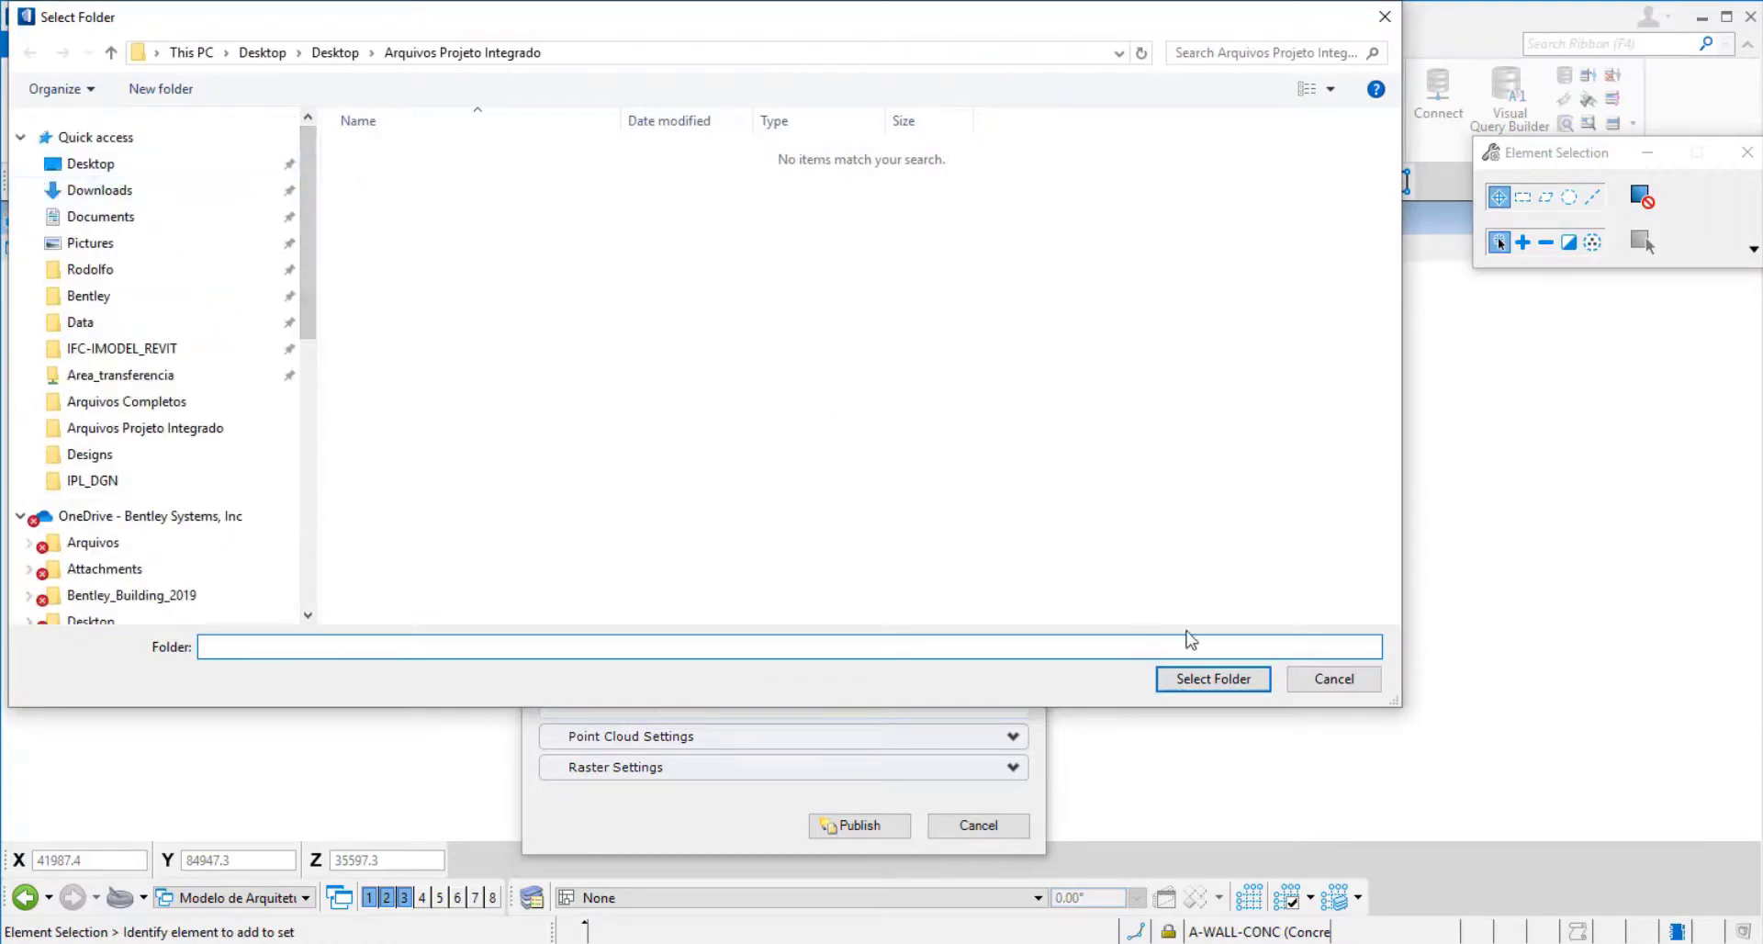
pyautogui.click(84, 165)
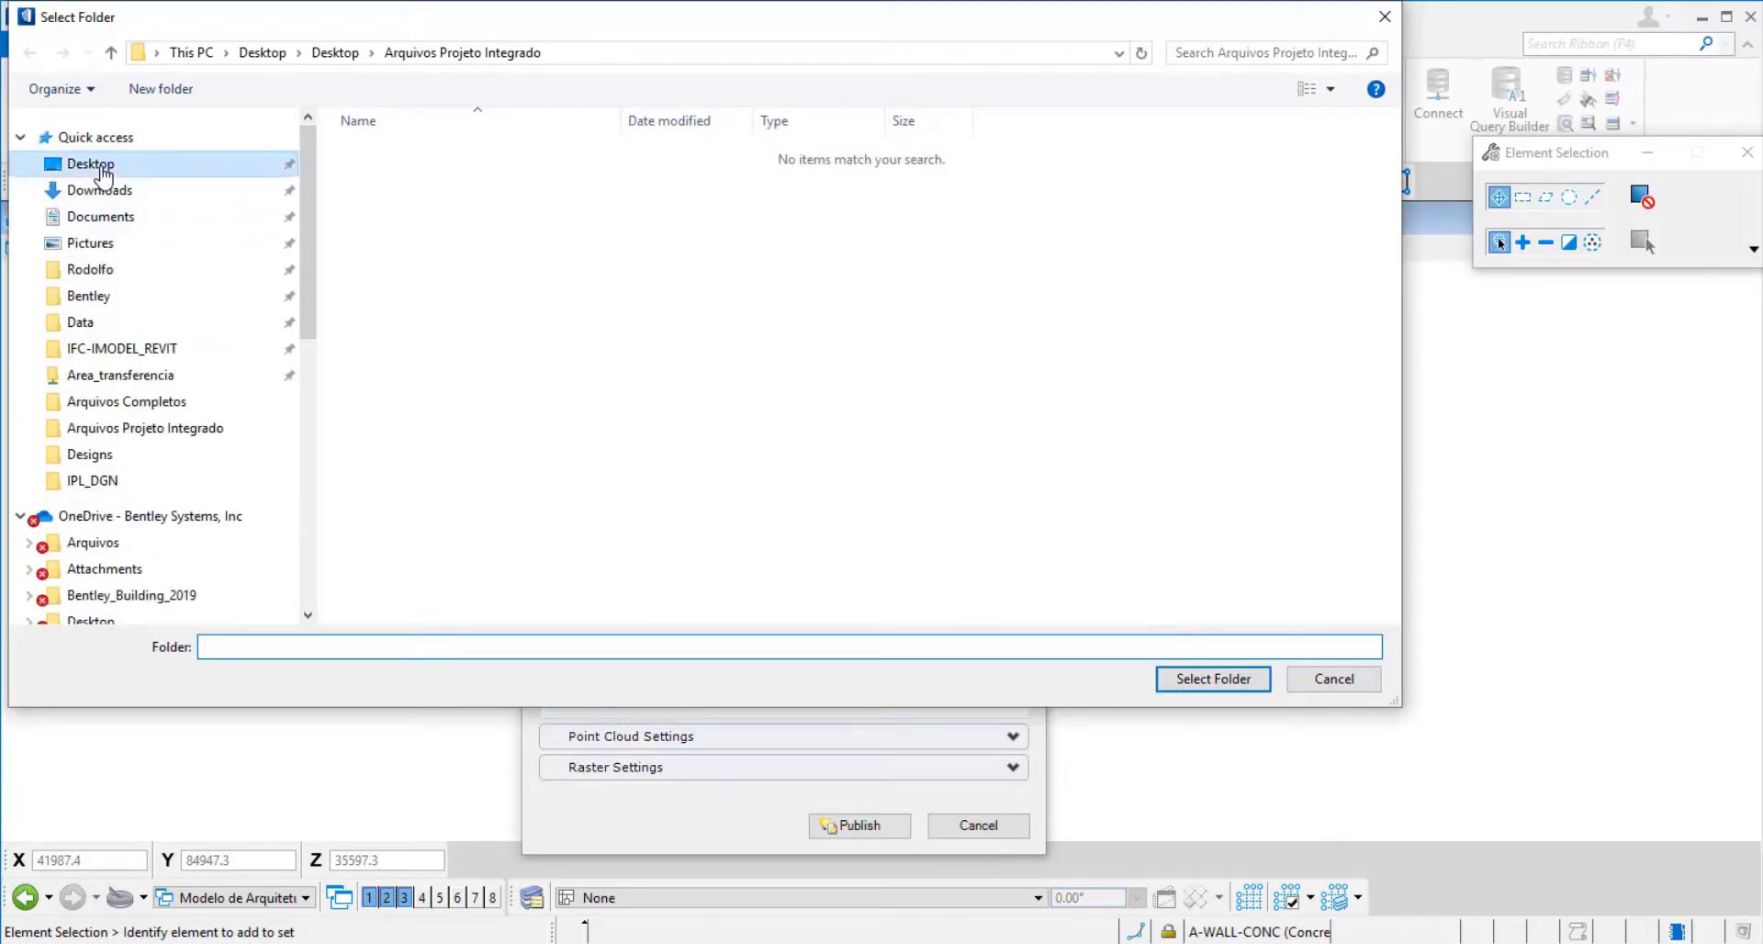
pyautogui.click(1224, 680)
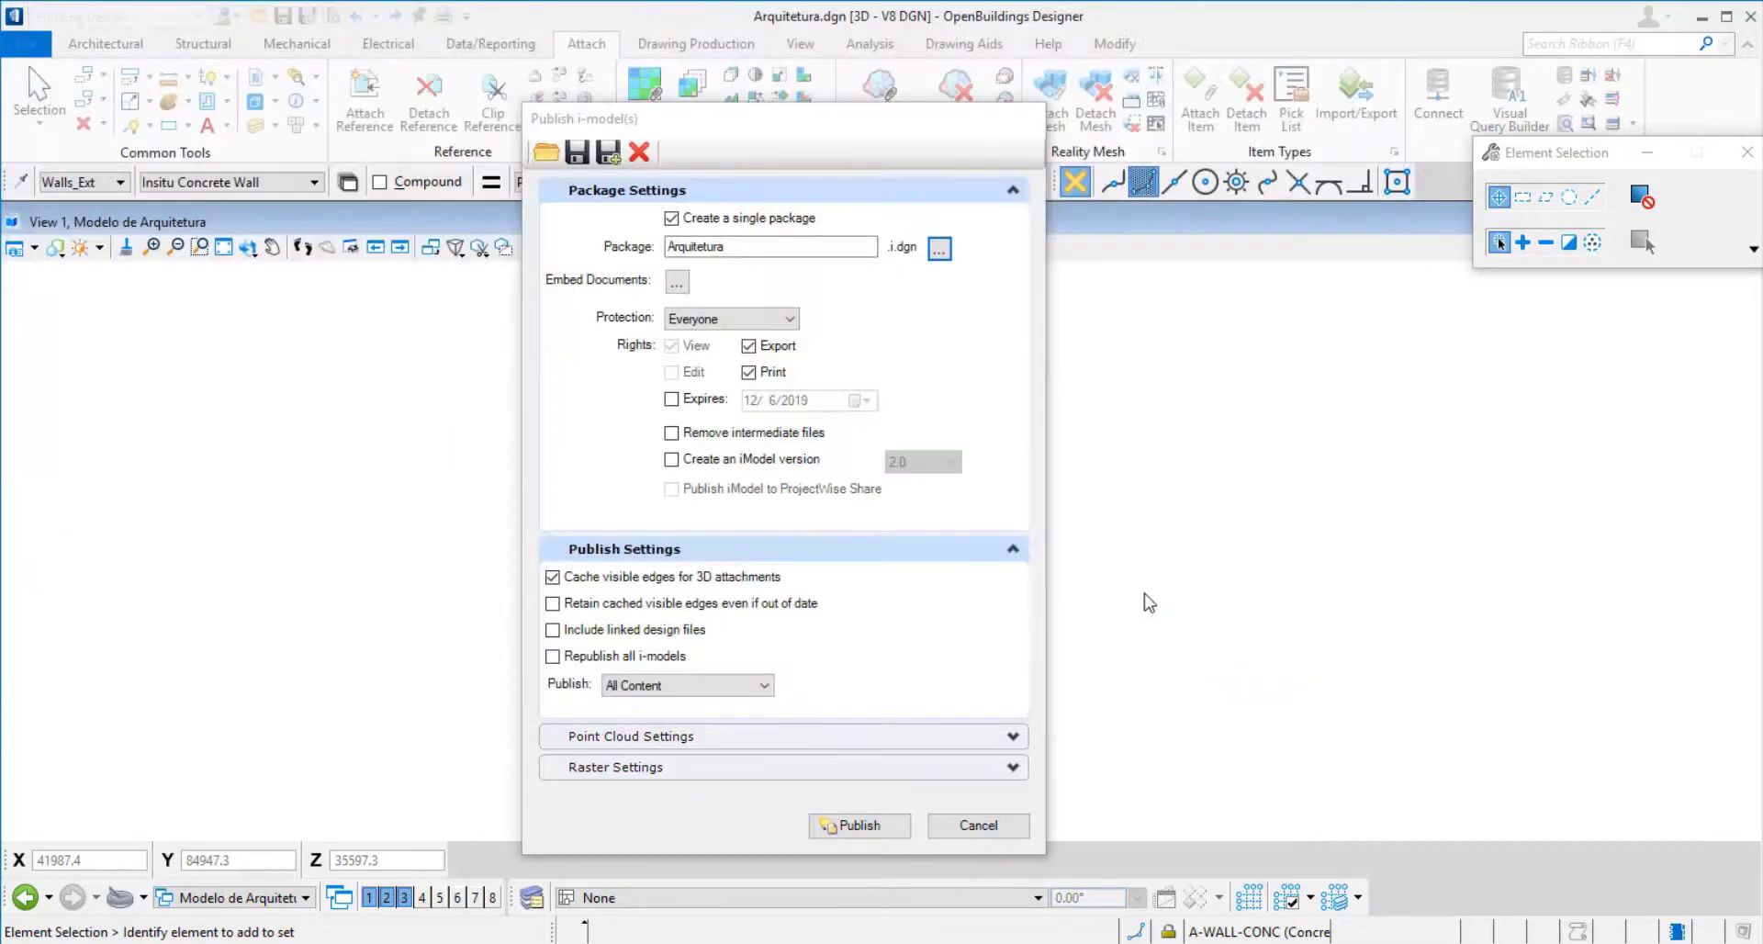
# Keep the package protection at Everyone and enable removal of intermediate files
pyautogui.click(678, 285)
pyautogui.click(781, 319)
pyautogui.click(779, 333)
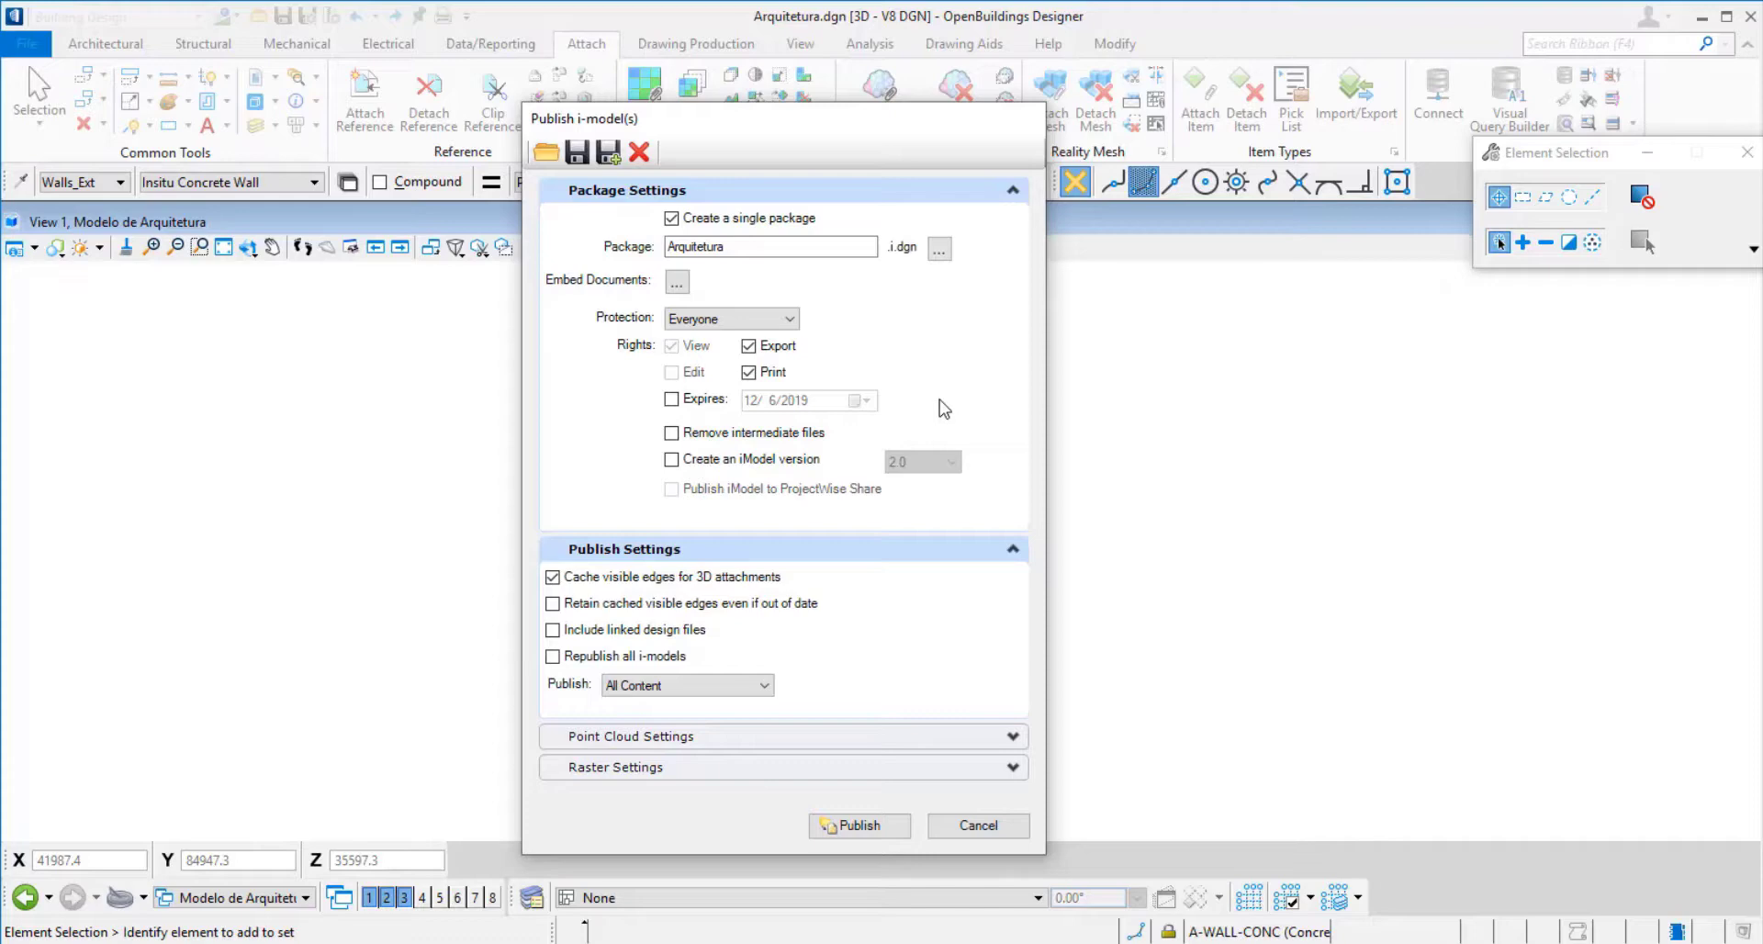
pyautogui.click(780, 436)
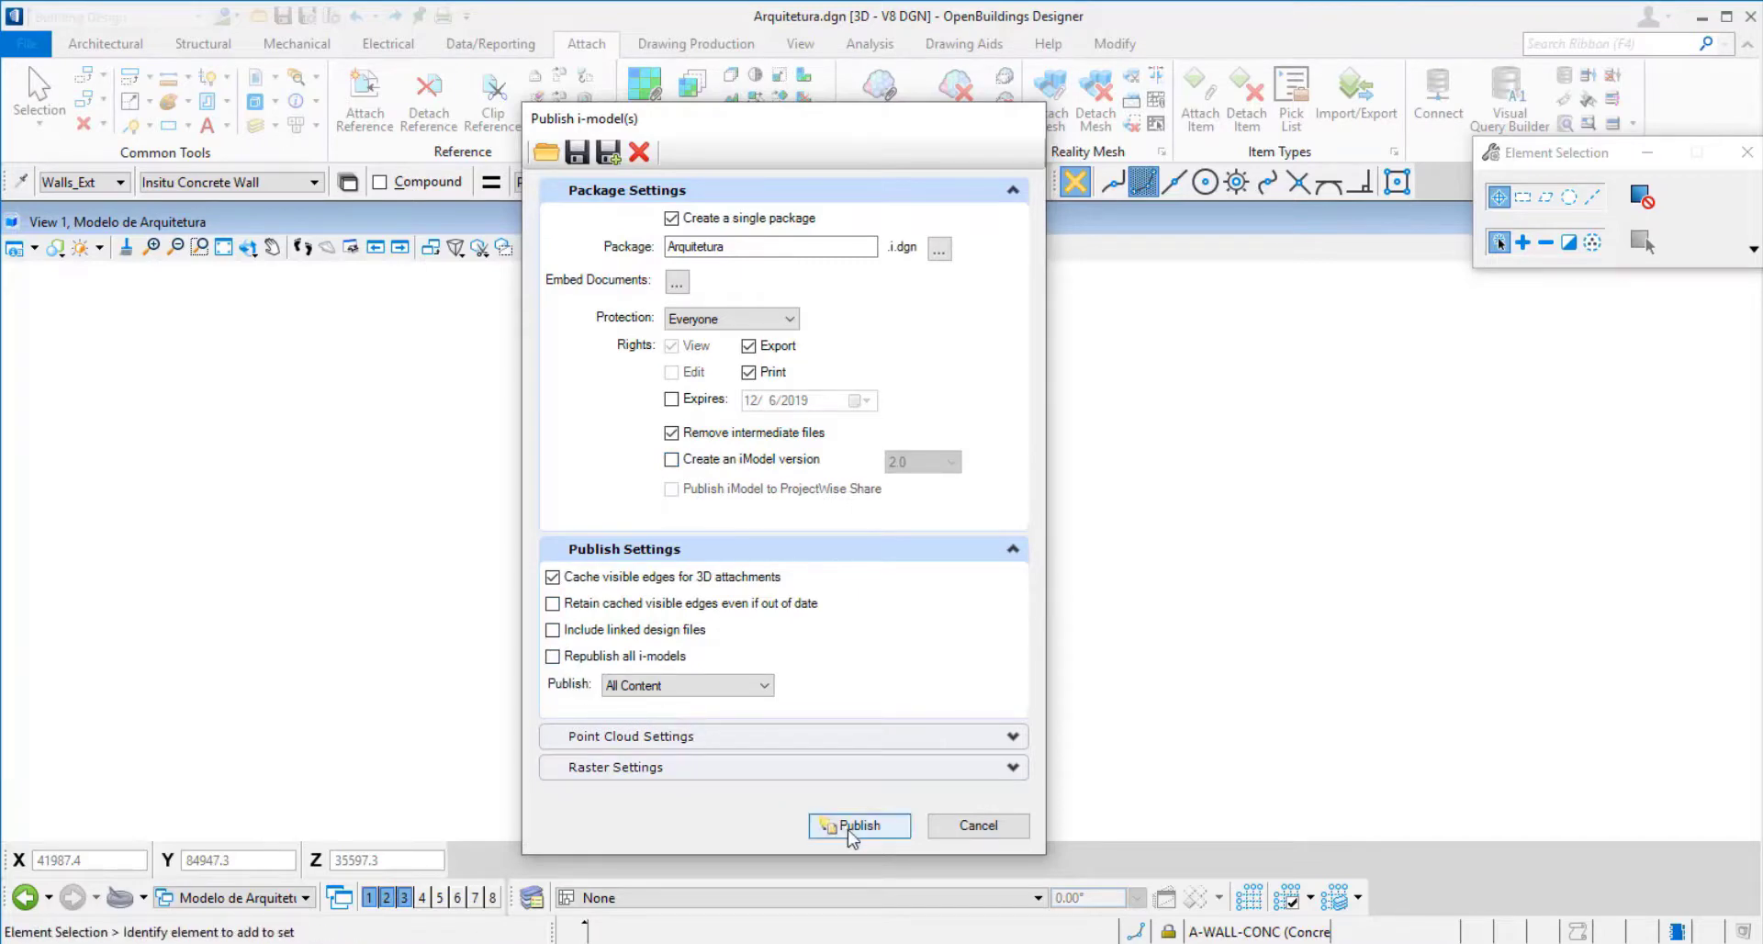
# Show the point cloud and raster publishing options, keep both at Keep Original, and publish the i-model
pyautogui.click(933, 735)
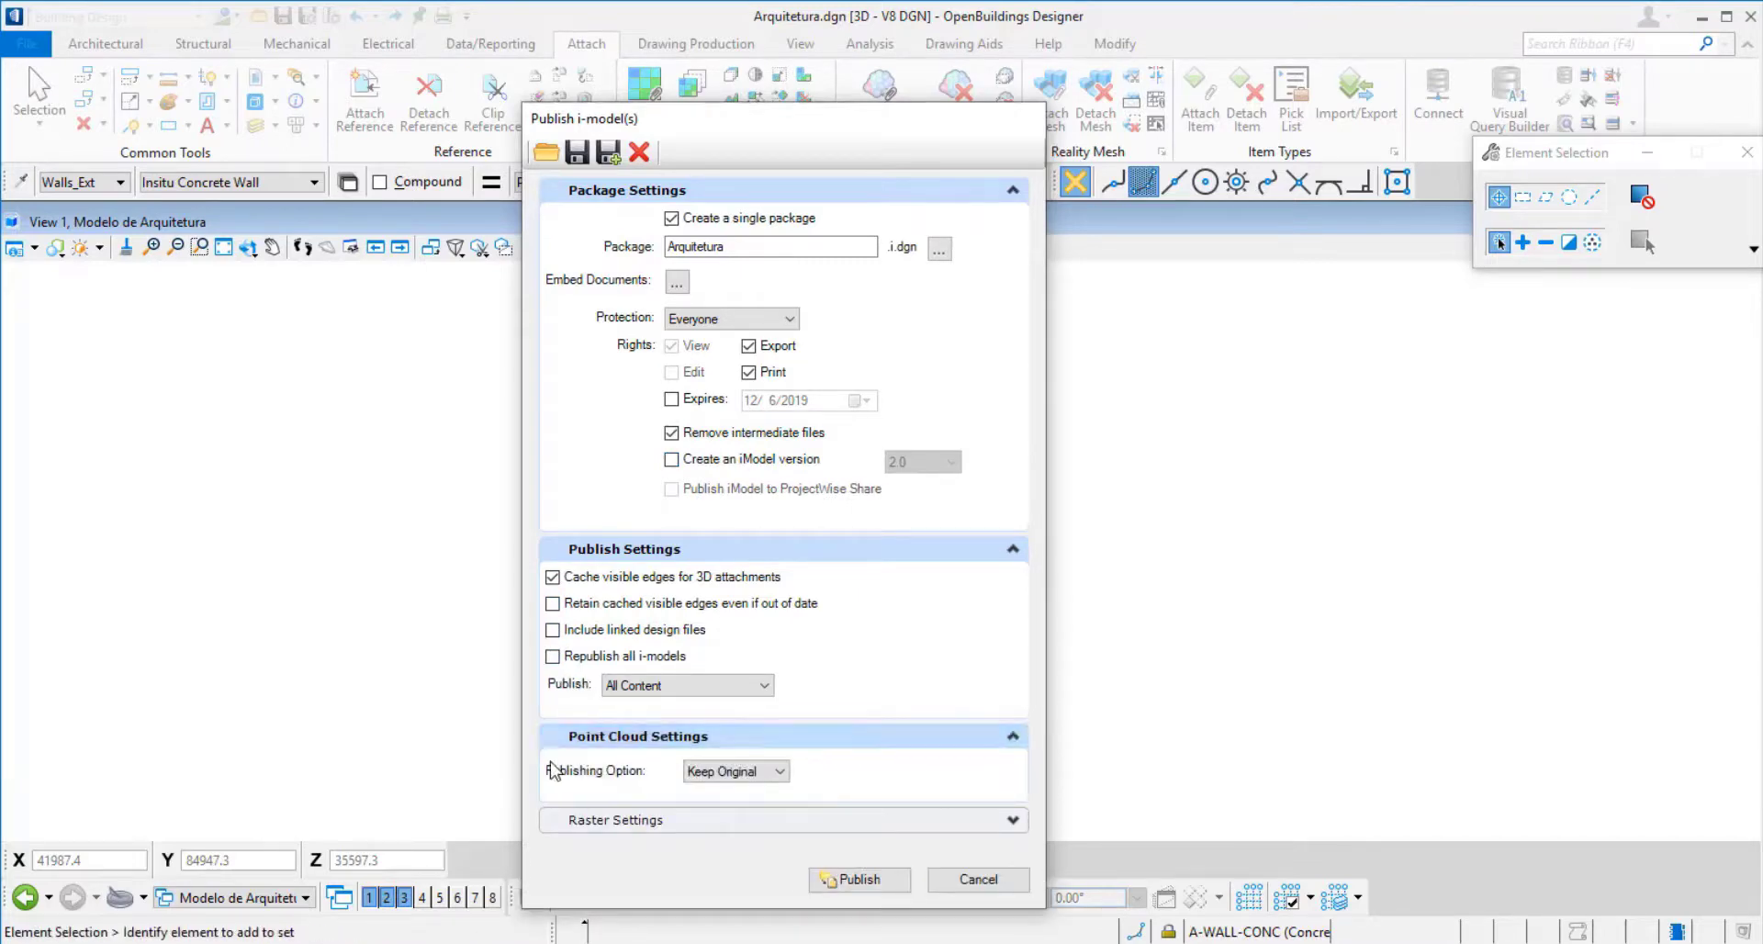
pyautogui.click(797, 817)
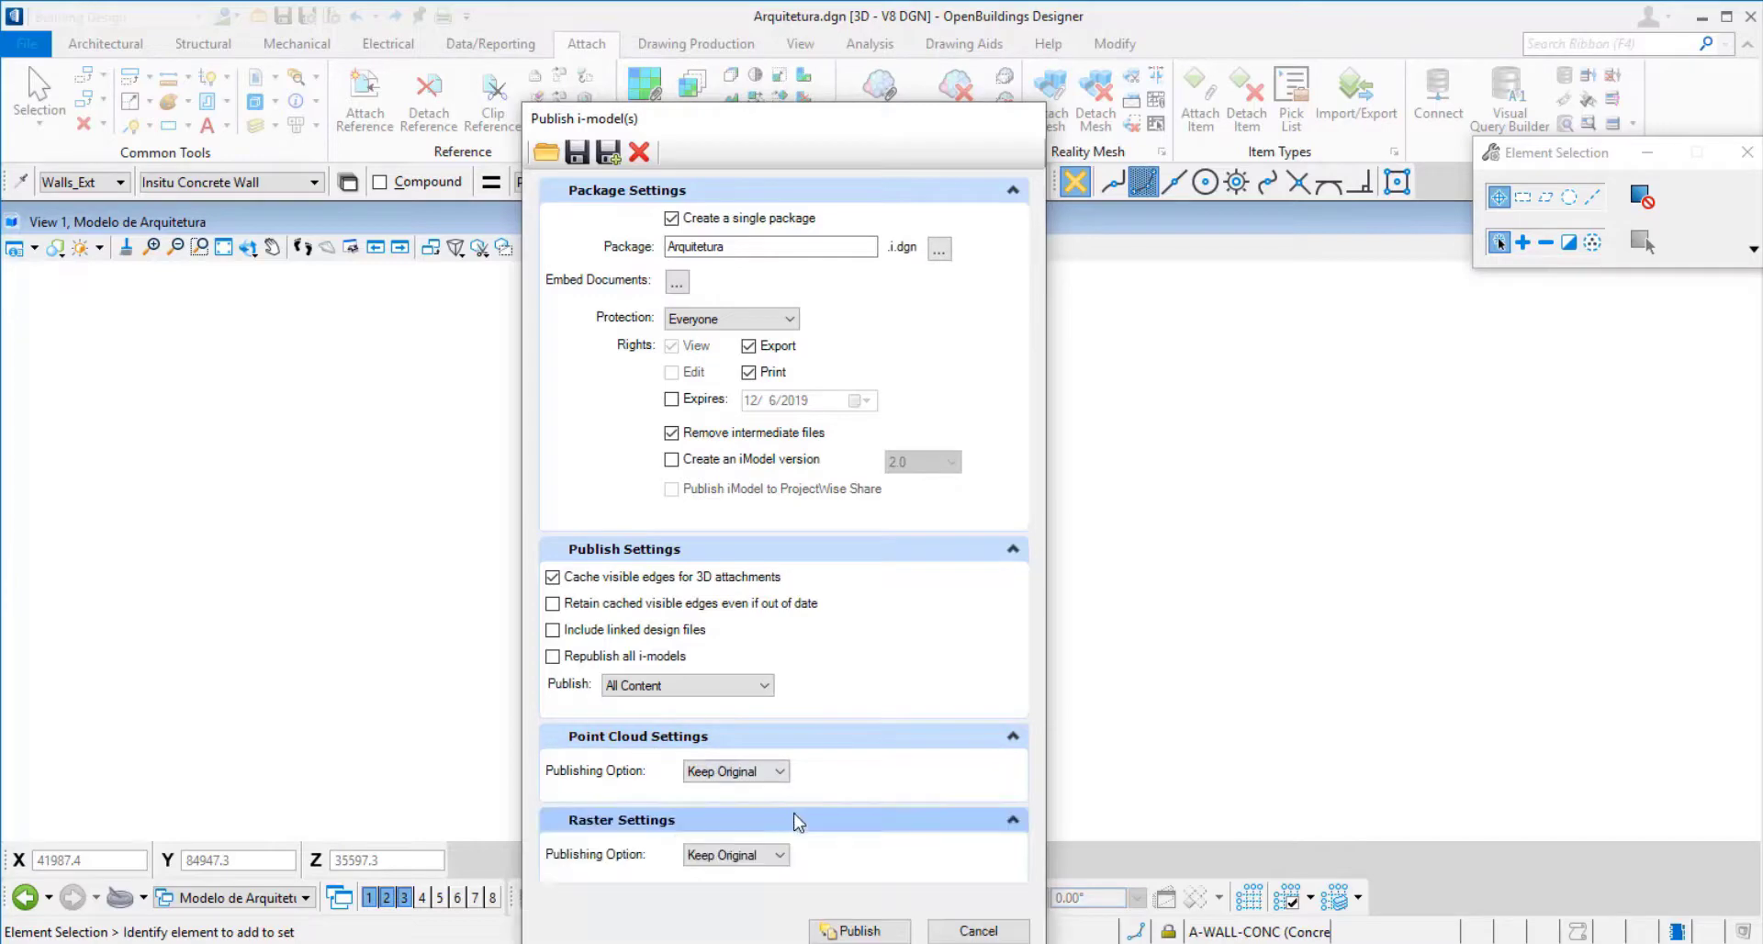
pyautogui.click(862, 930)
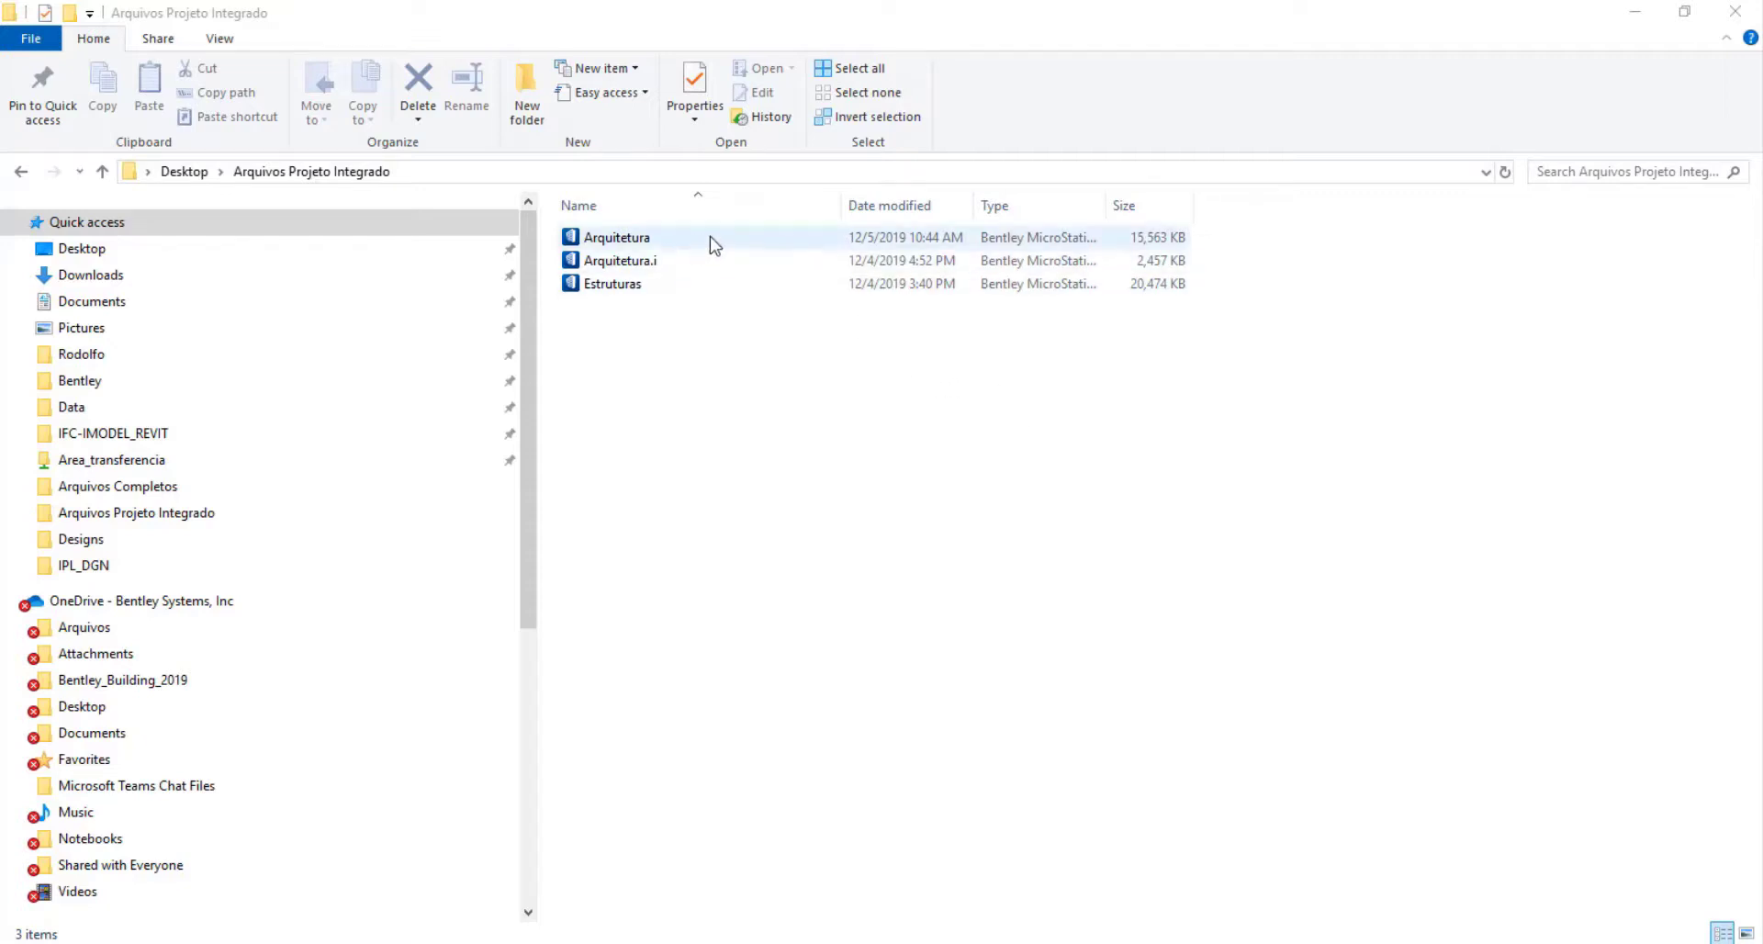
# Compare the file sizes in the Arquivos Projeto Integrado folder and open Arquitetura.i with Bentley View CONNECT Edition
pyautogui.click(1173, 238)
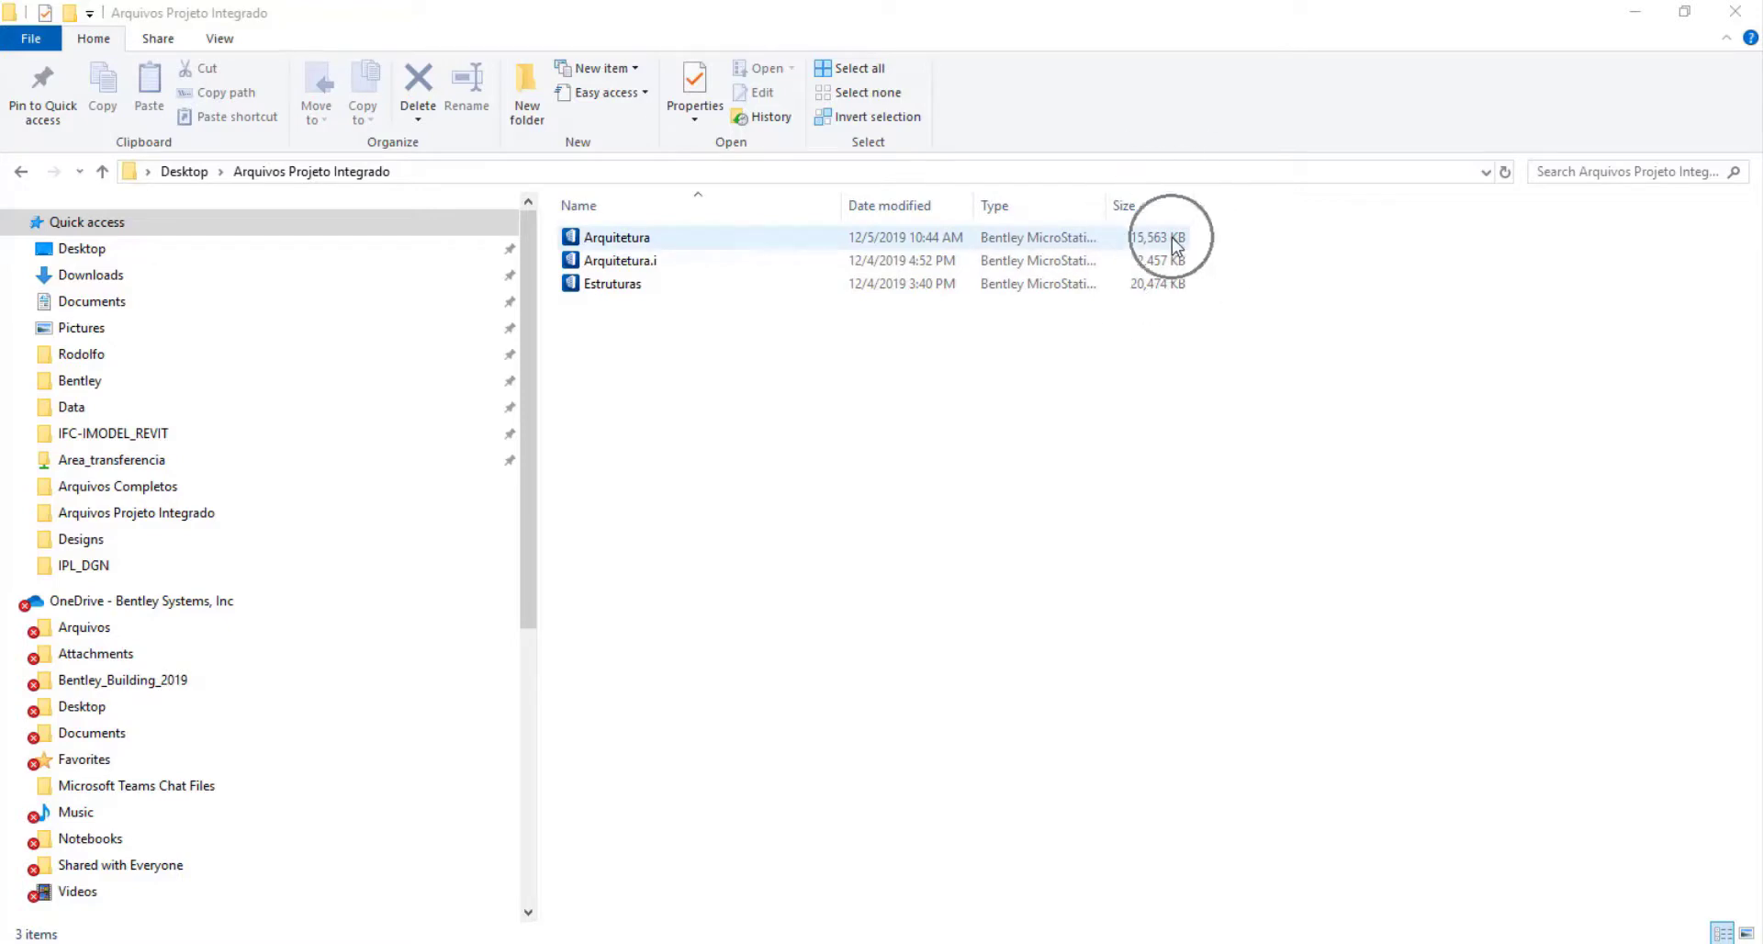
pyautogui.click(664, 264)
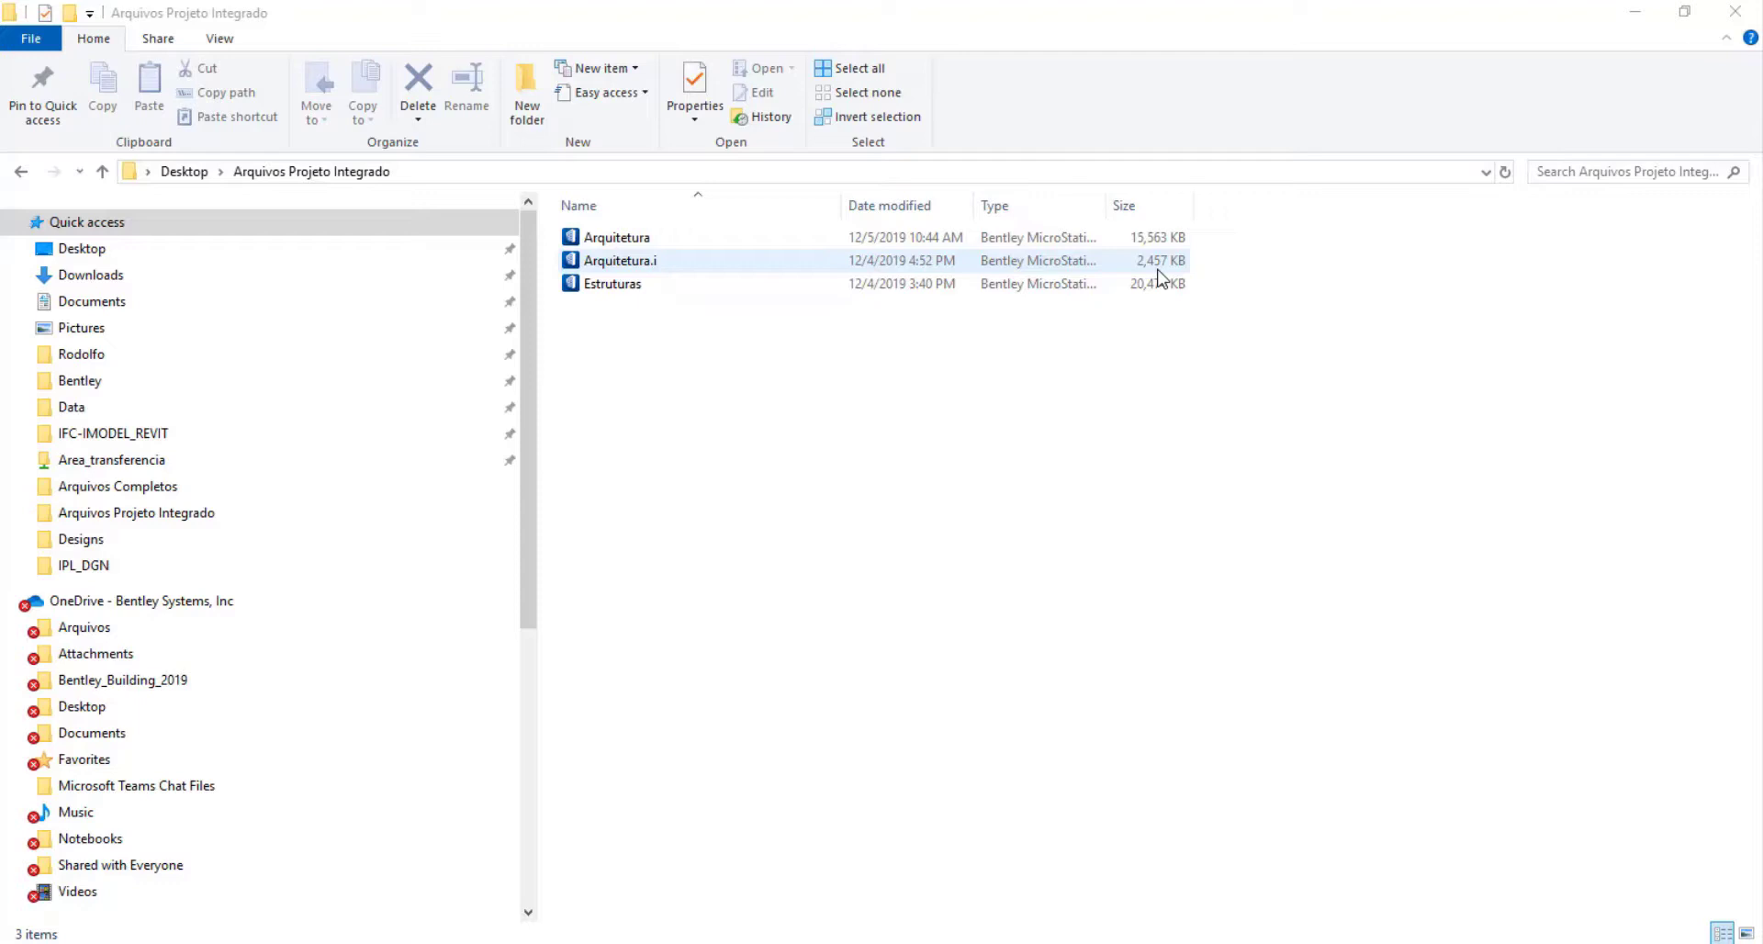
pyautogui.click(1283, 294)
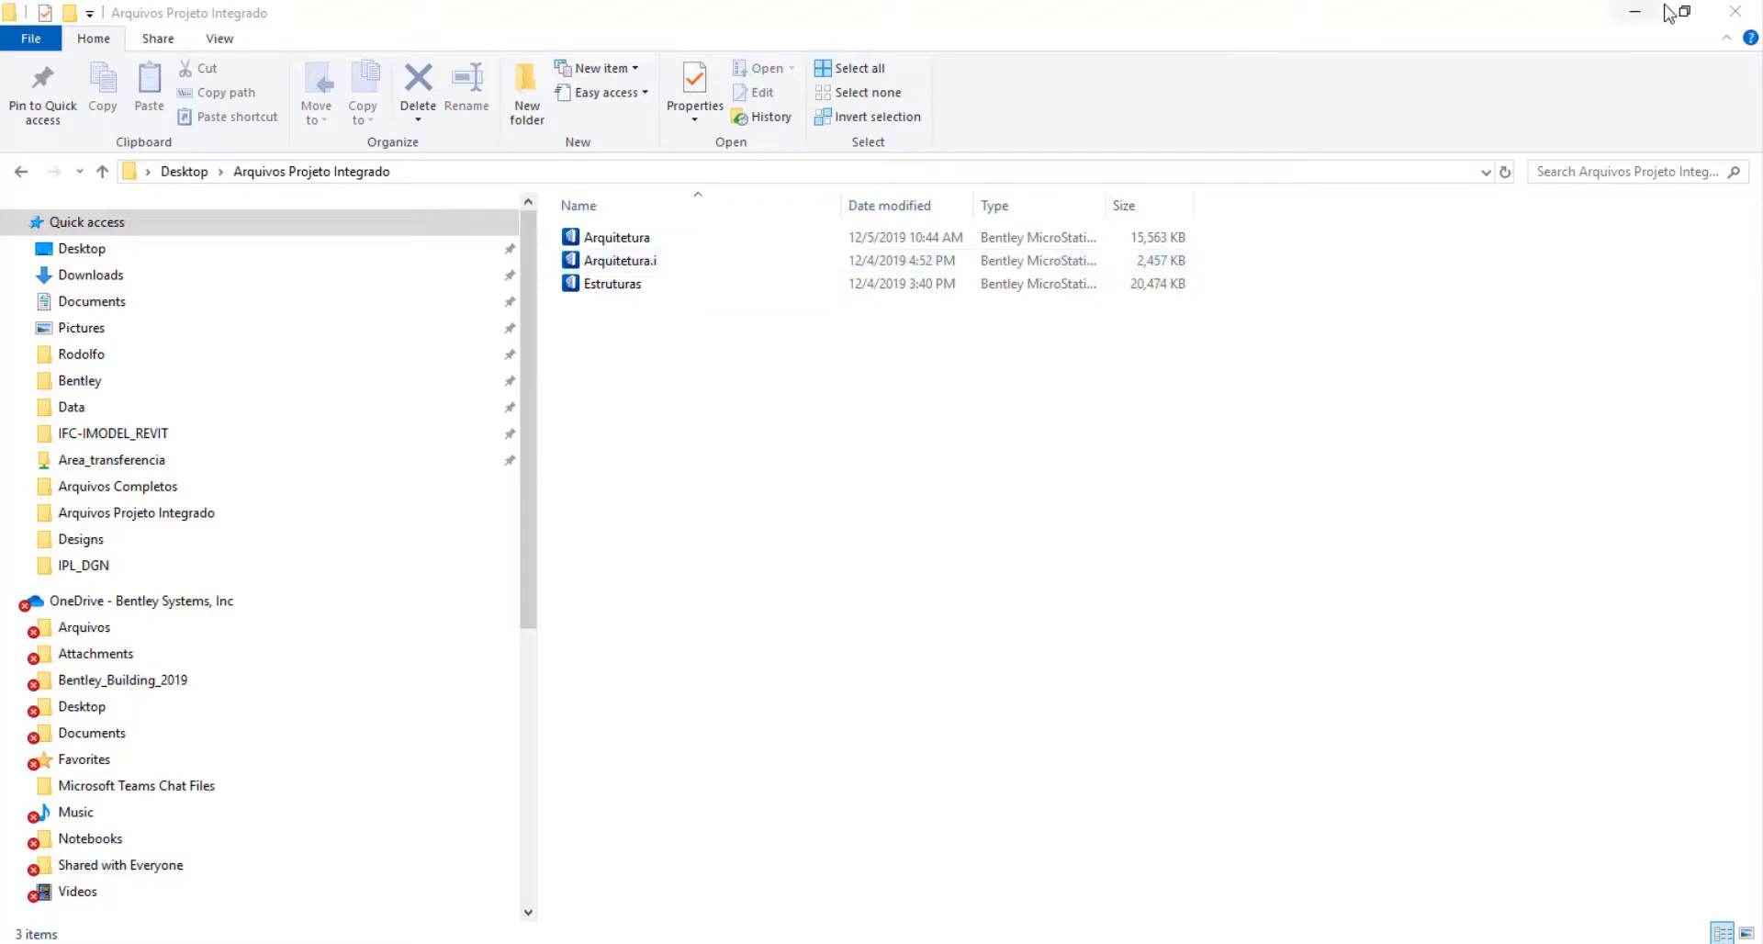
pyautogui.rightClick(625, 263)
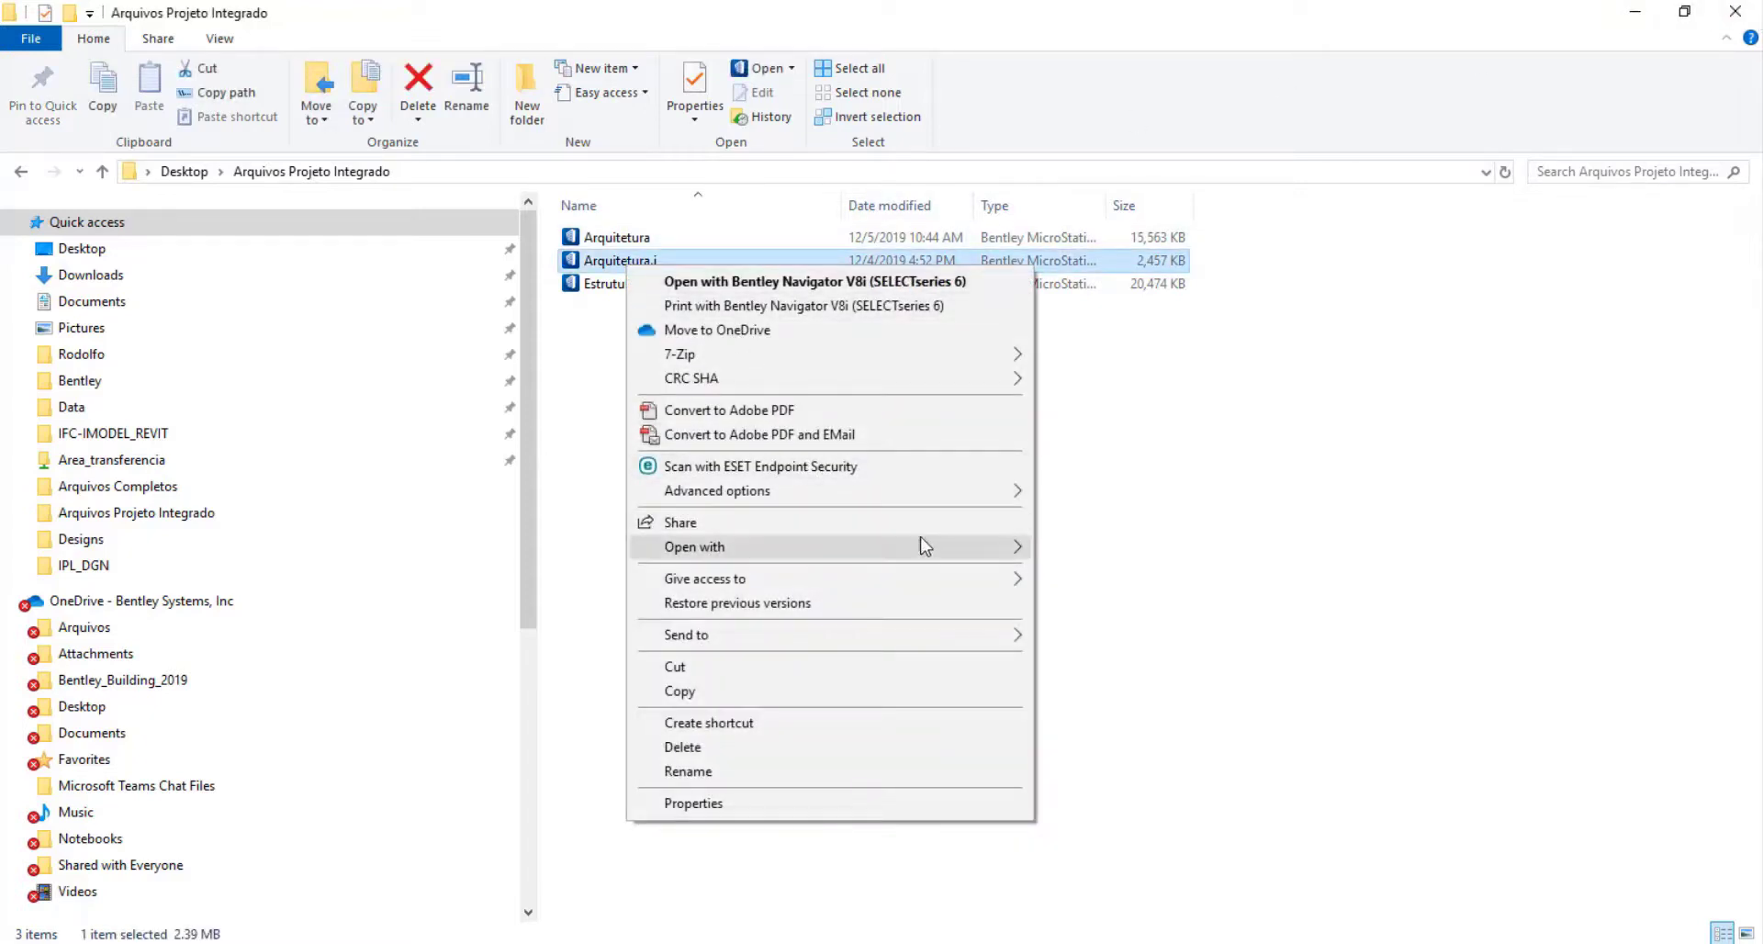
pyautogui.moveTo(951, 551)
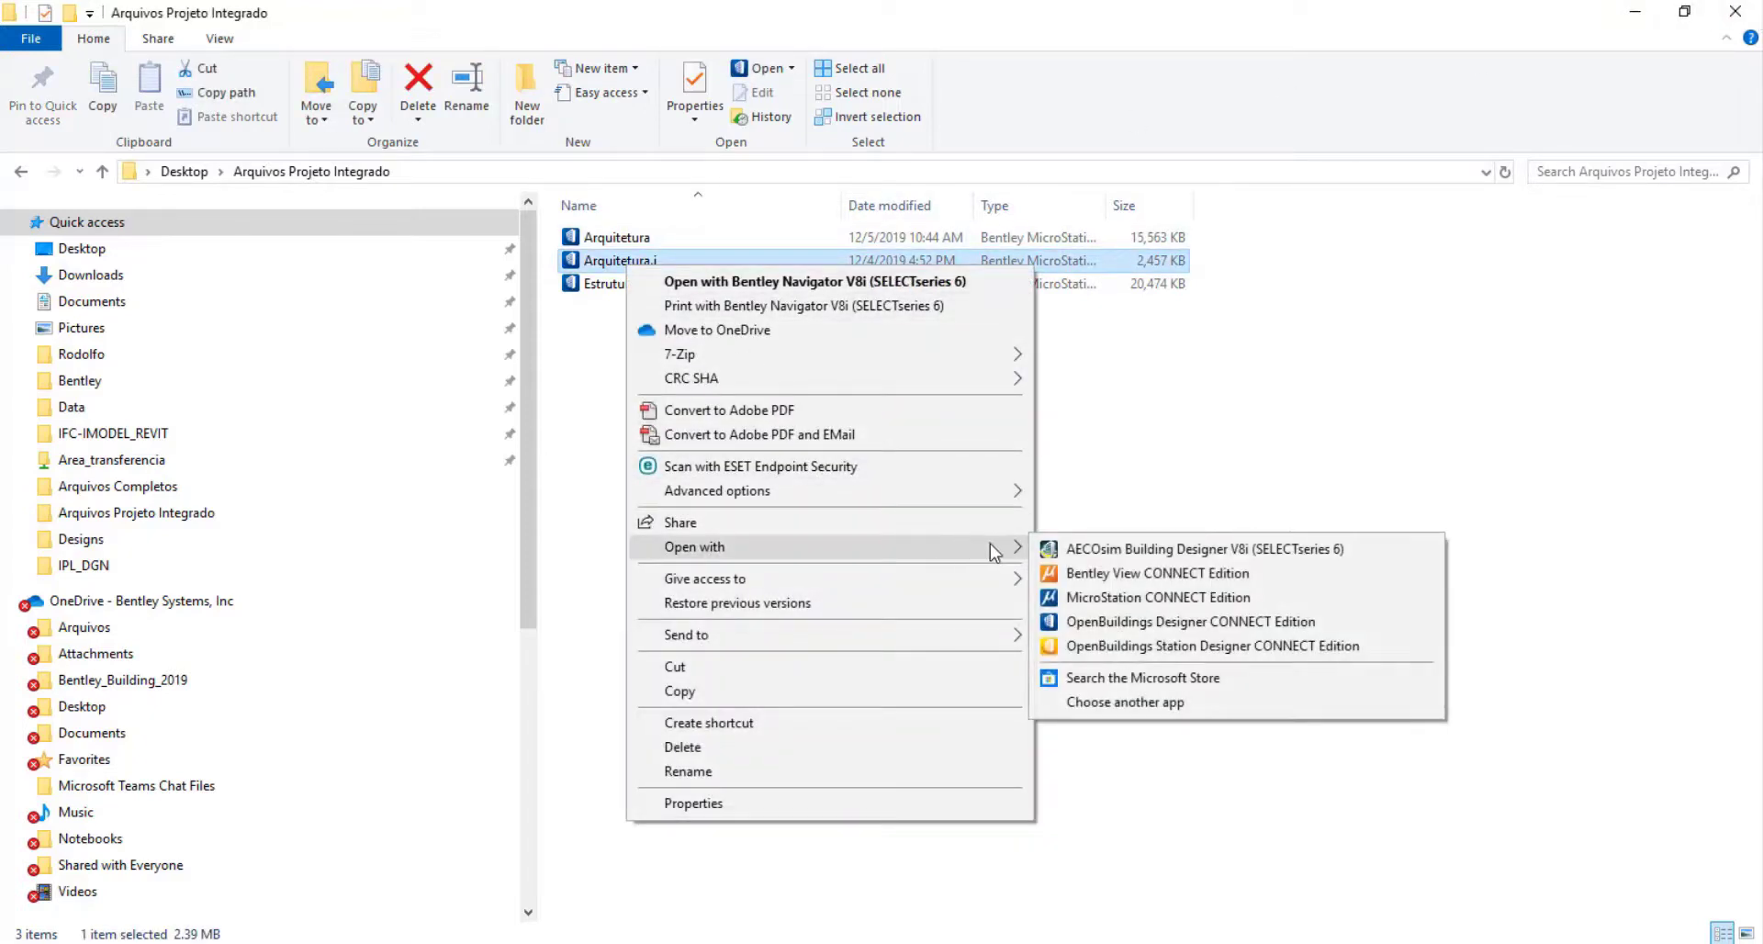
pyautogui.click(1114, 575)
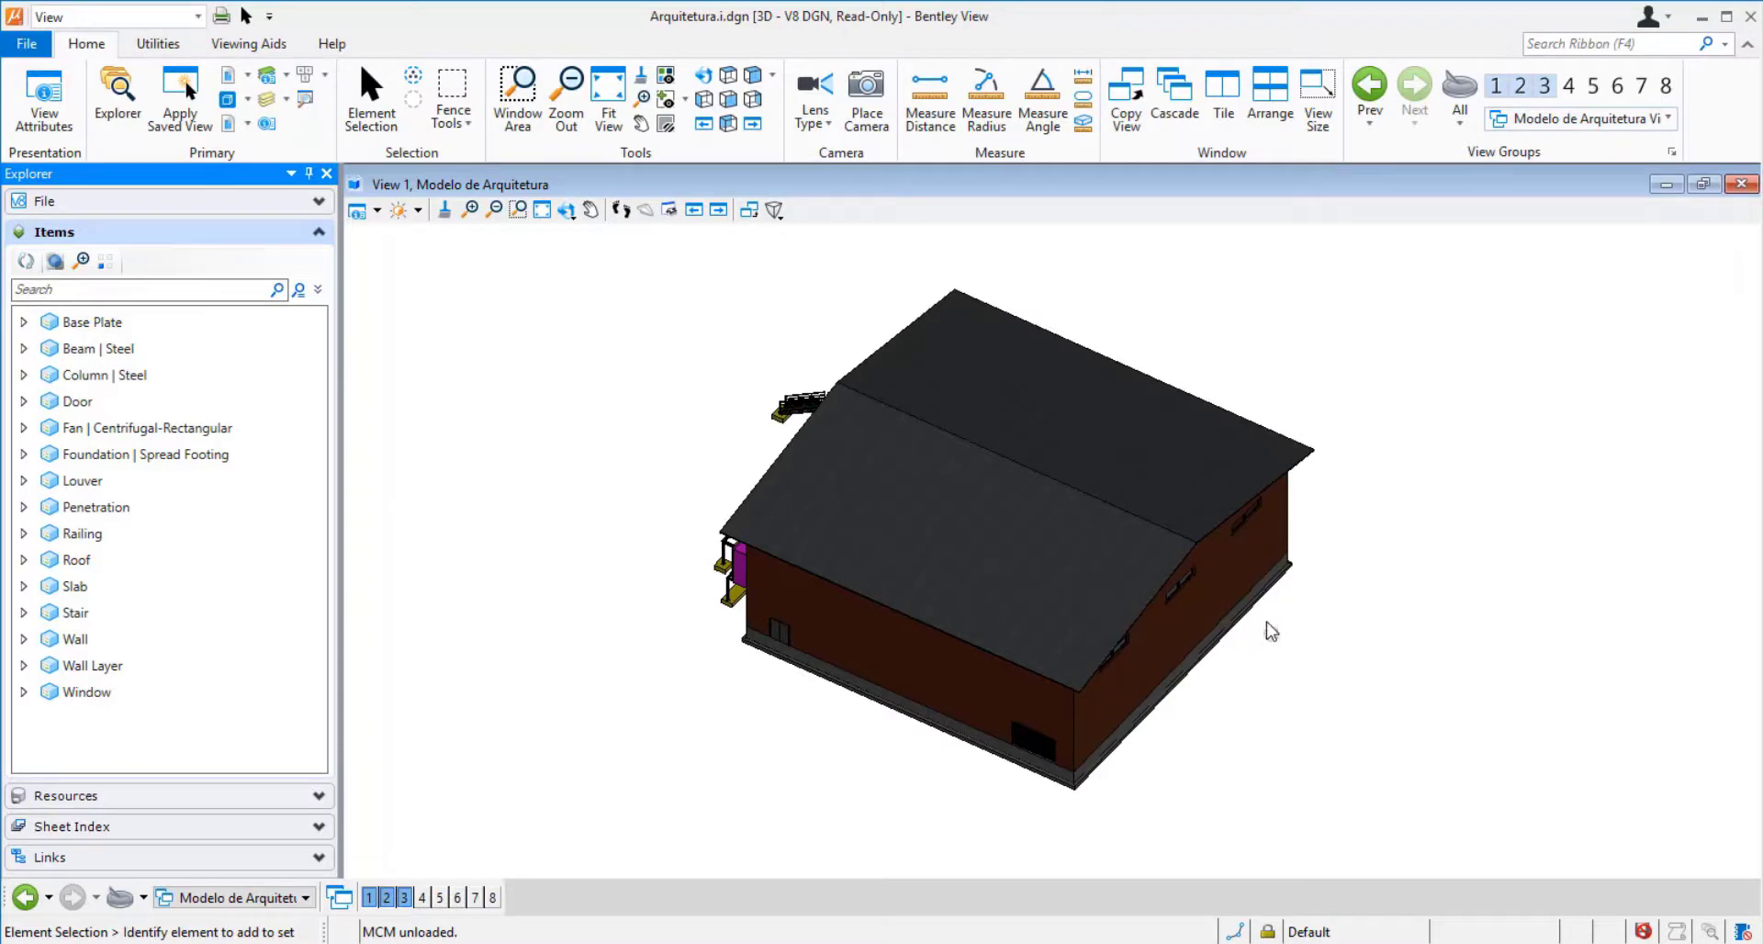
# Examine the published building's roof and exterior walls from several angles
pyautogui.click(1347, 503)
pyautogui.keyDown('shift'); pyautogui.moveTo(1334, 560); pyautogui.dragTo(1347, 500, button='middle'); pyautogui.keyUp('shift')
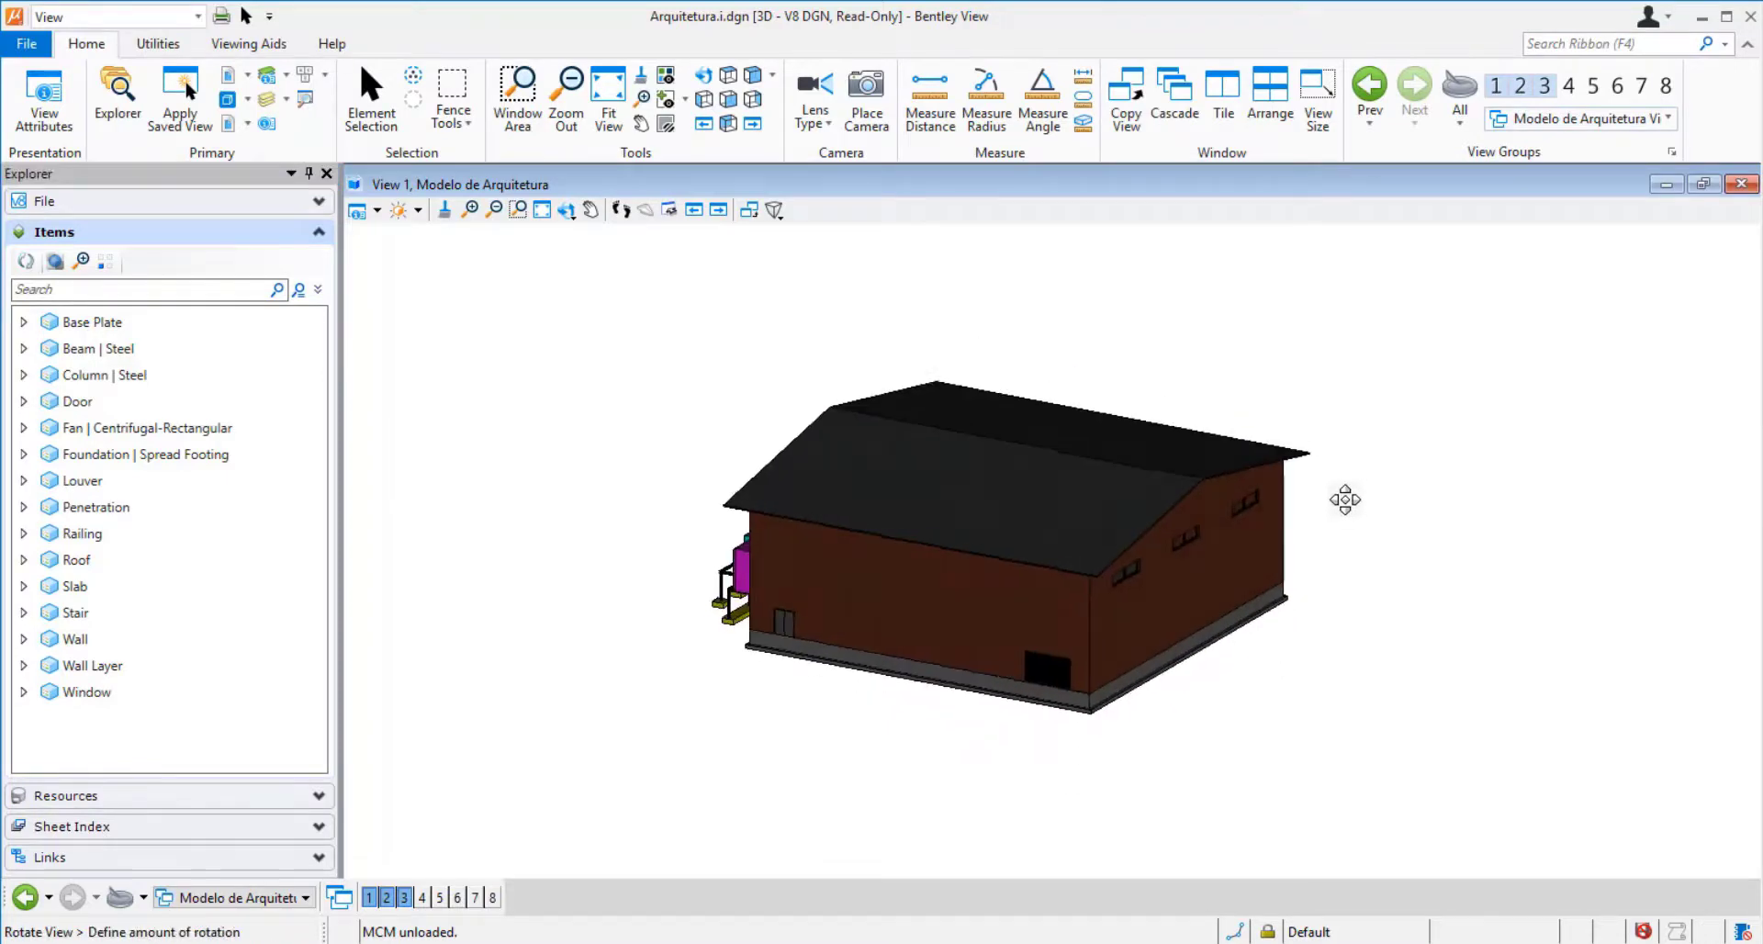
pyautogui.scroll(2, 1078, 583)
pyautogui.scroll(-1, 1101, 584)
pyautogui.keyDown('shift'); pyautogui.moveTo(912, 574); pyautogui.dragTo(680, 574, button='middle'); pyautogui.keyUp('shift')
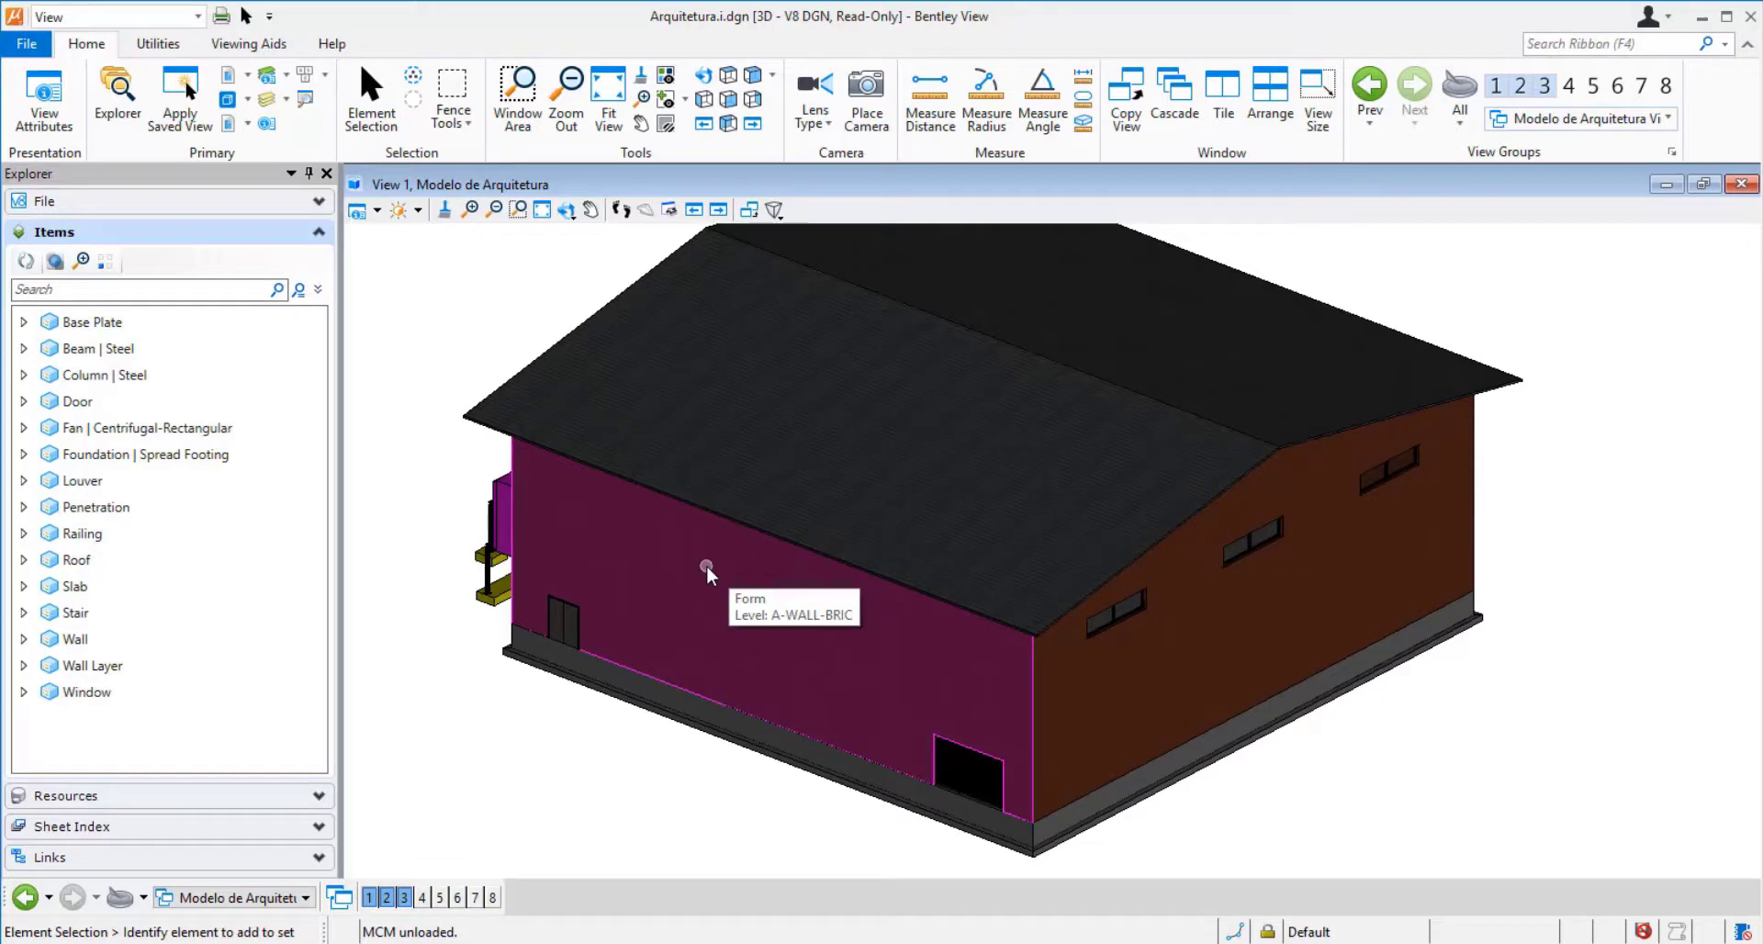
pyautogui.keyDown('shift'); pyautogui.moveTo(708, 574); pyautogui.dragTo(1327, 574, button='middle'); pyautogui.keyUp('shift')
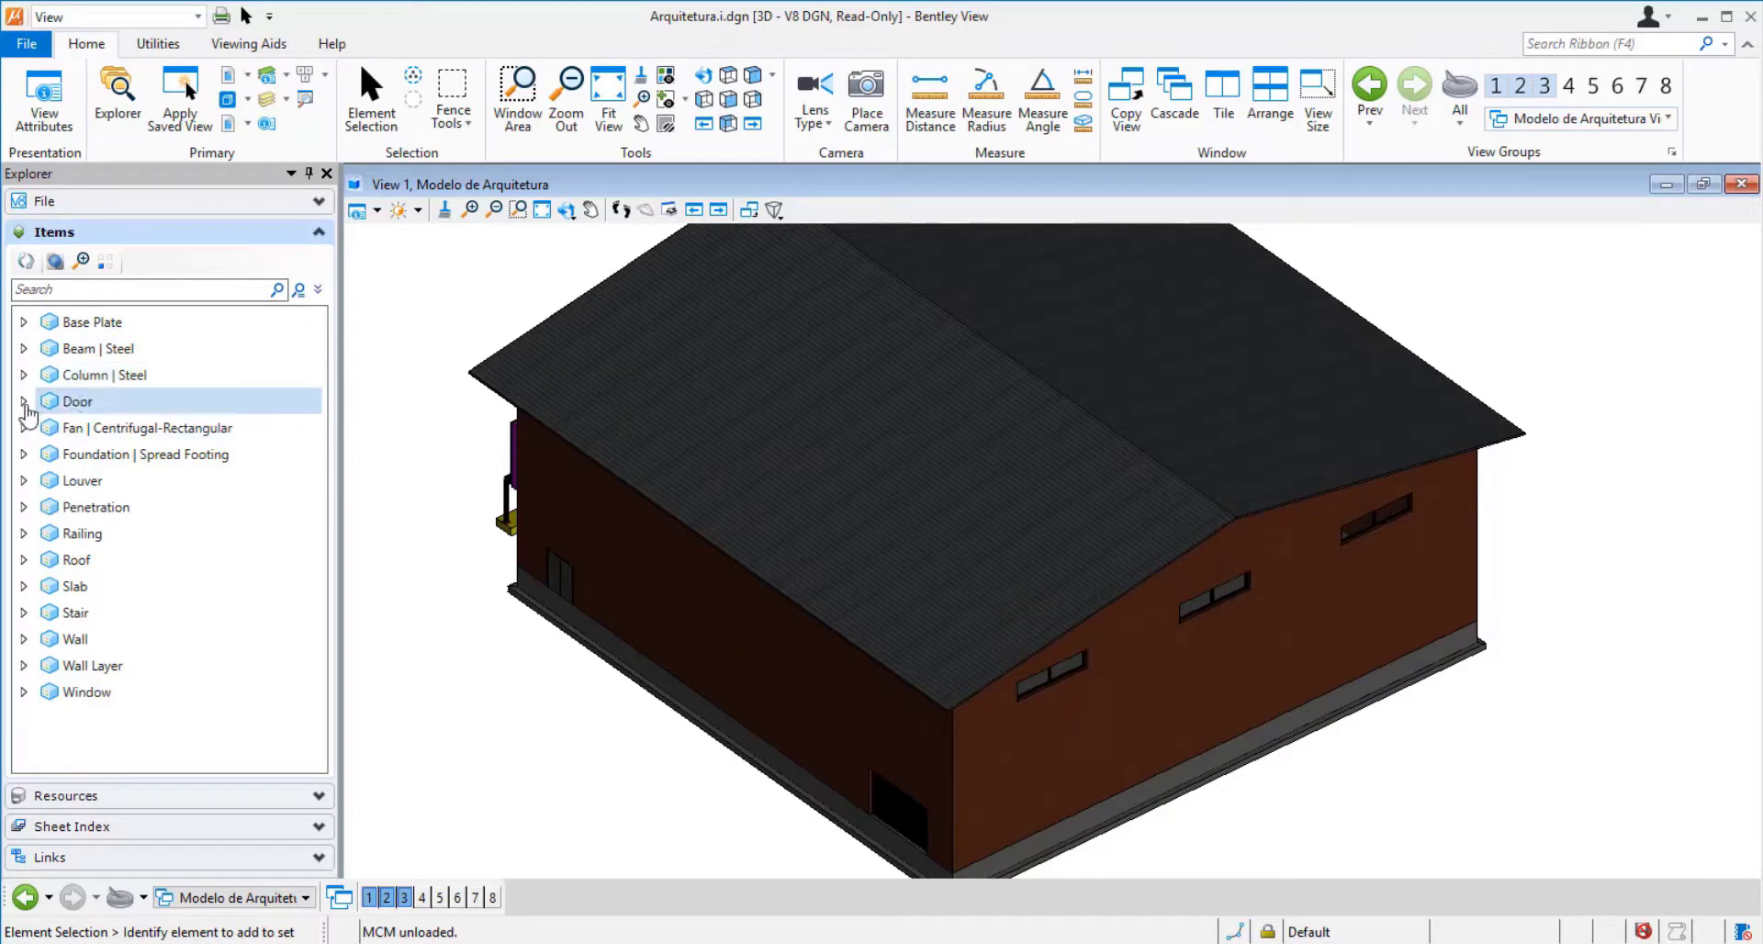
# Inspect the item properties of the first DoubleDoor-Flush door, from its classification down to its extended door dimensions
pyautogui.click(24, 402)
pyautogui.click(45, 428)
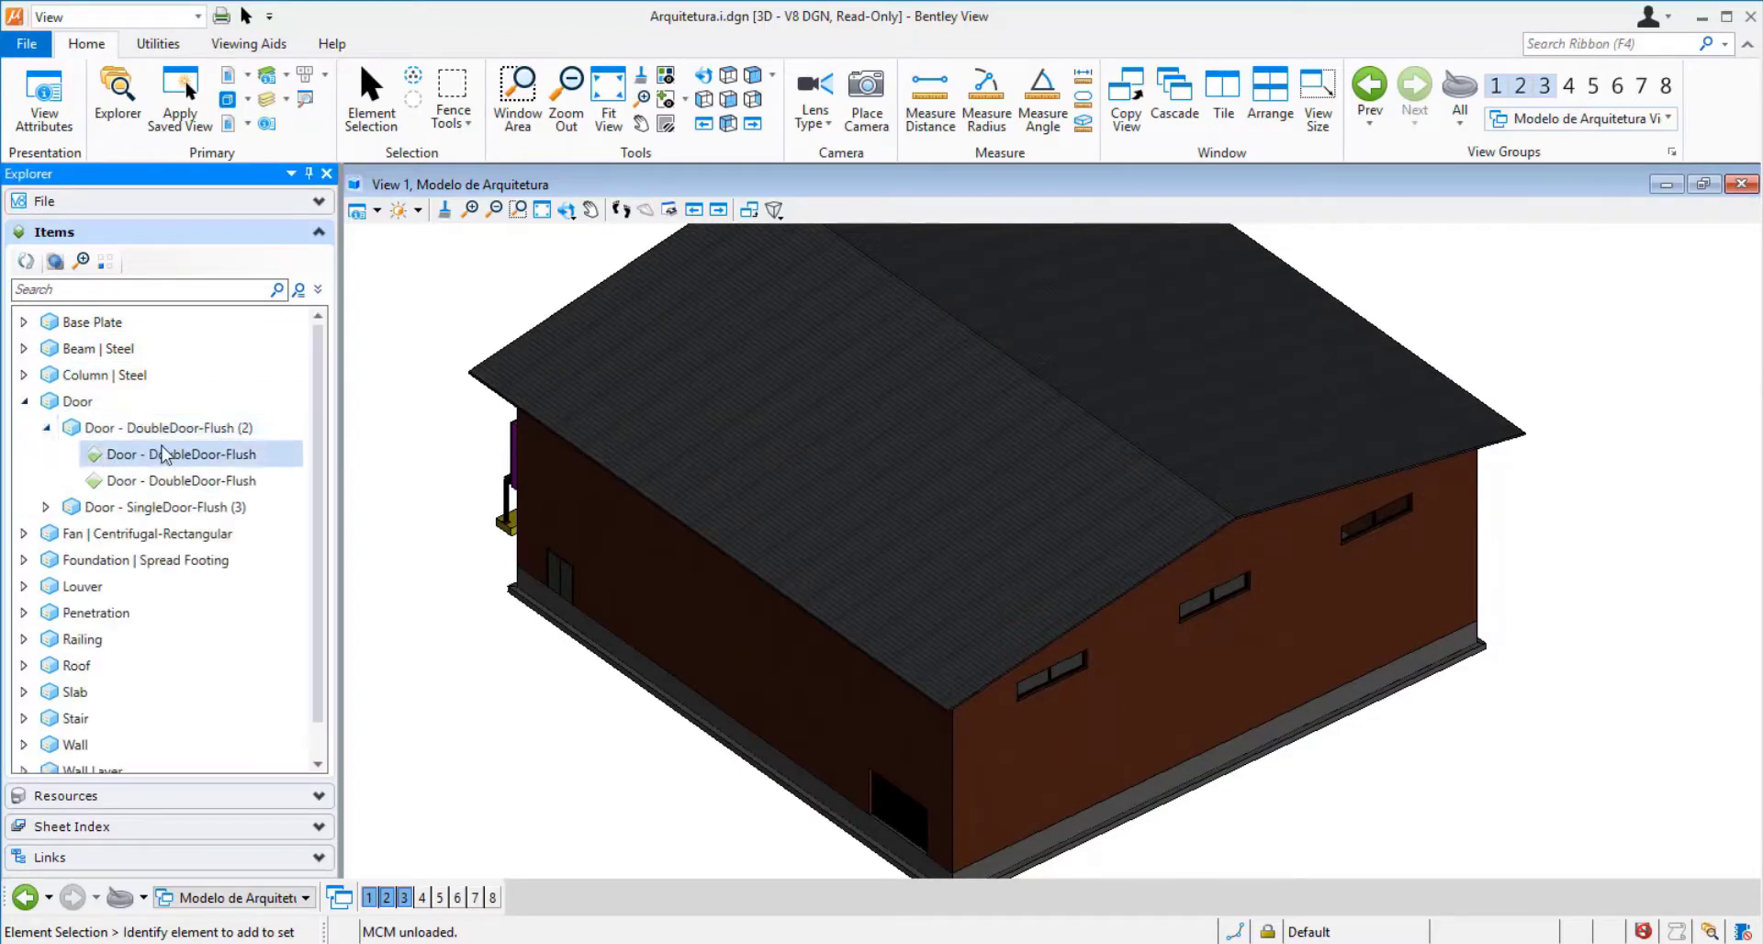
pyautogui.click(162, 455)
pyautogui.rightClick(160, 454)
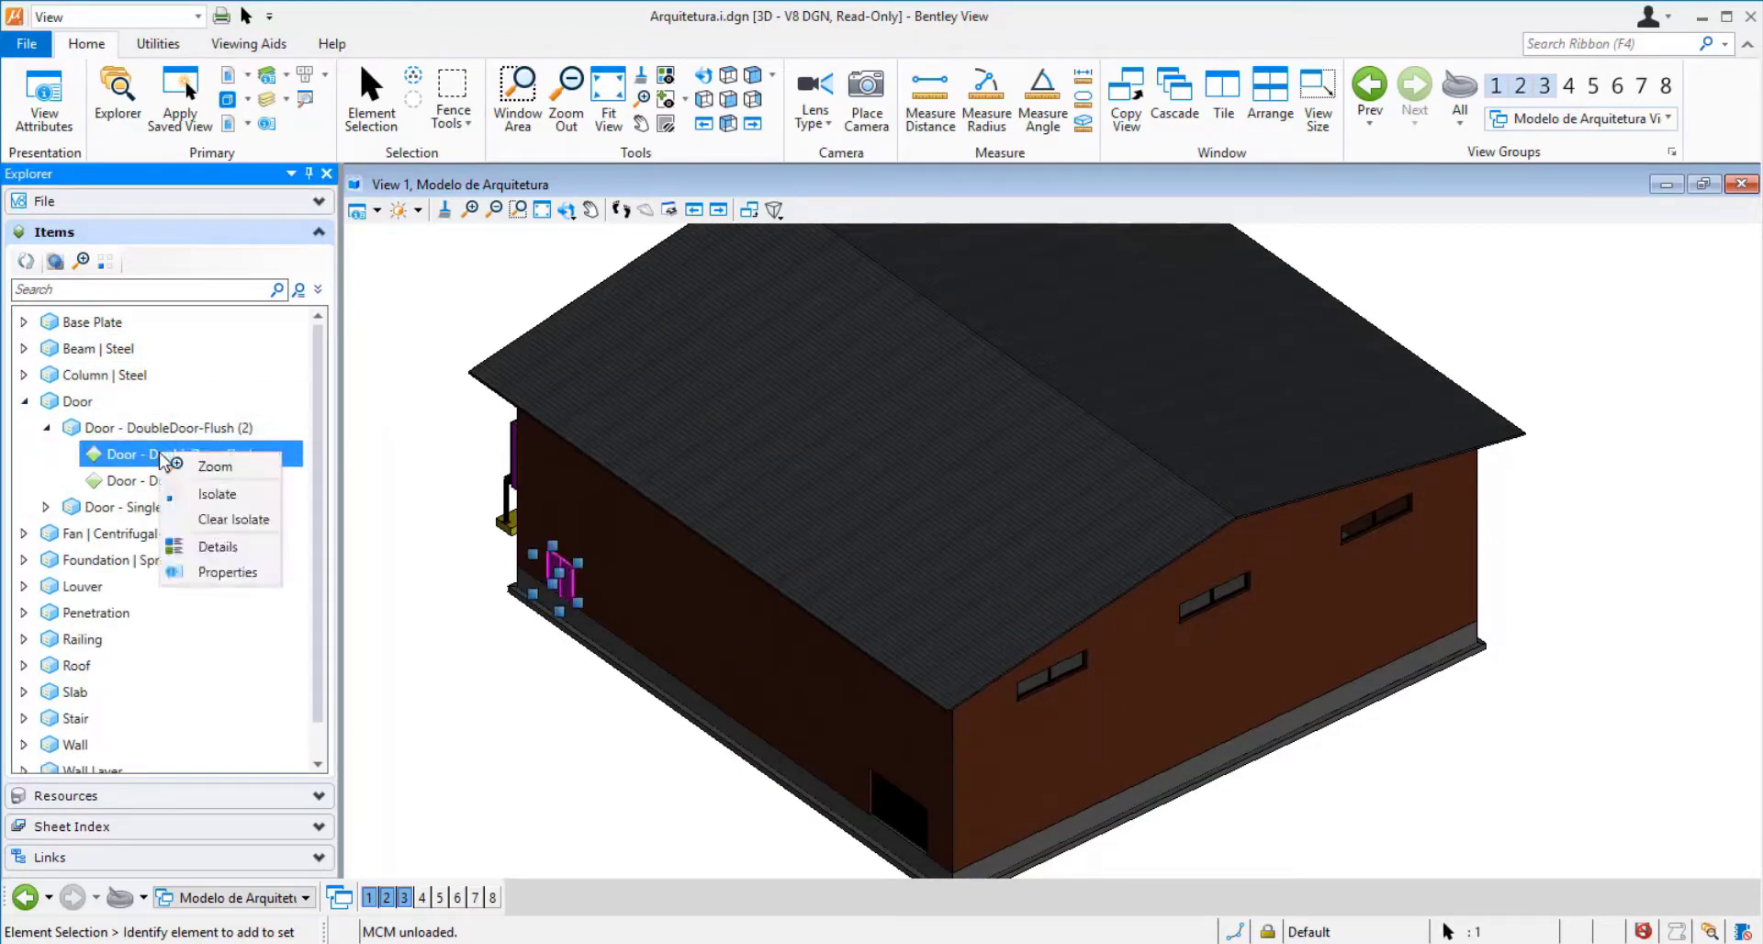
pyautogui.click(210, 576)
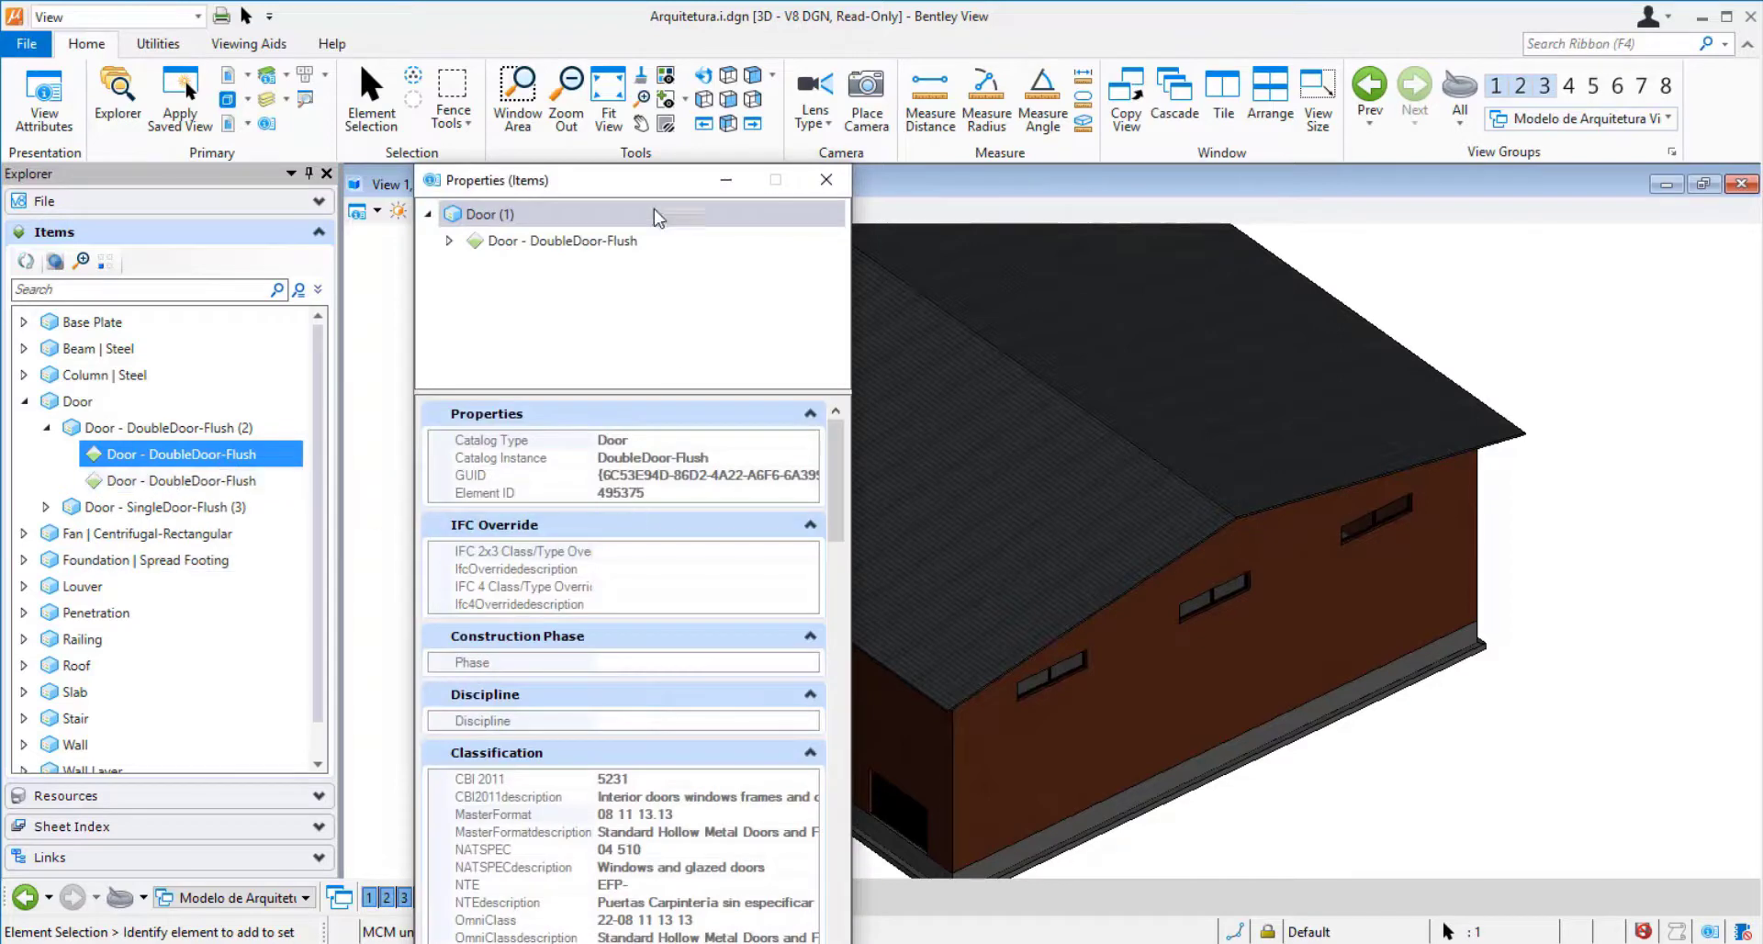
pyautogui.moveTo(632, 193); pyautogui.dragTo(723, 64)
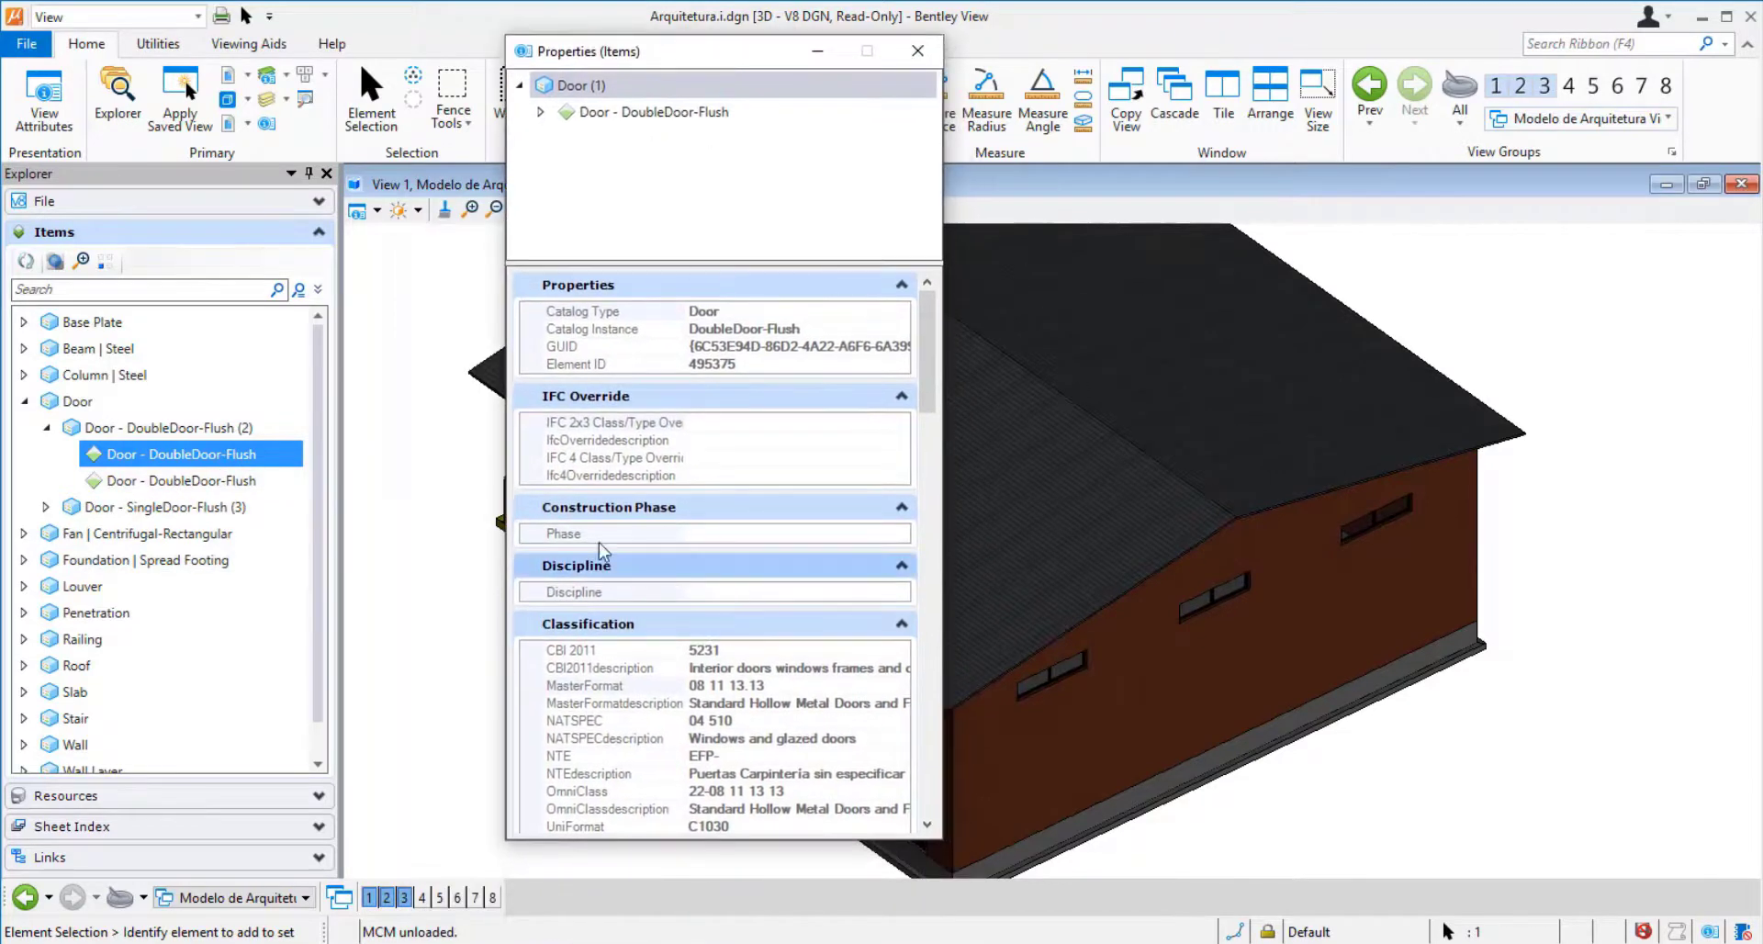
pyautogui.scroll(-1, 808, 583)
pyautogui.scroll(-3, 808, 583)
pyautogui.scroll(-8, 930, 518)
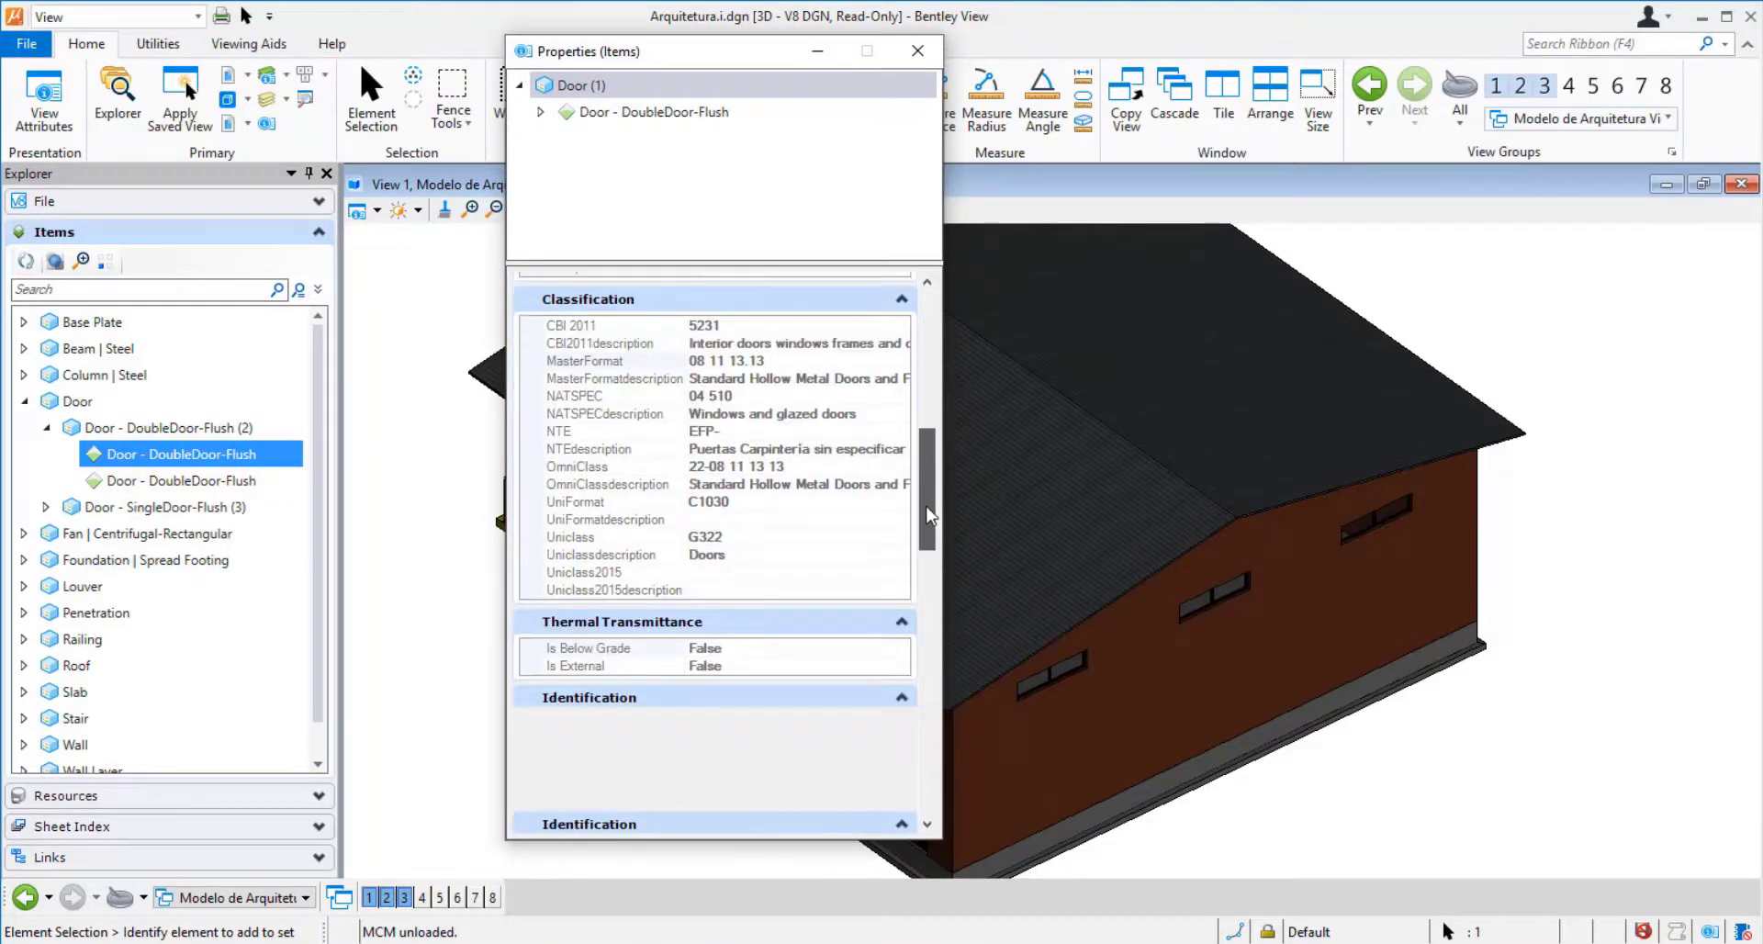
pyautogui.moveTo(930, 519); pyautogui.dragTo(919, 770)
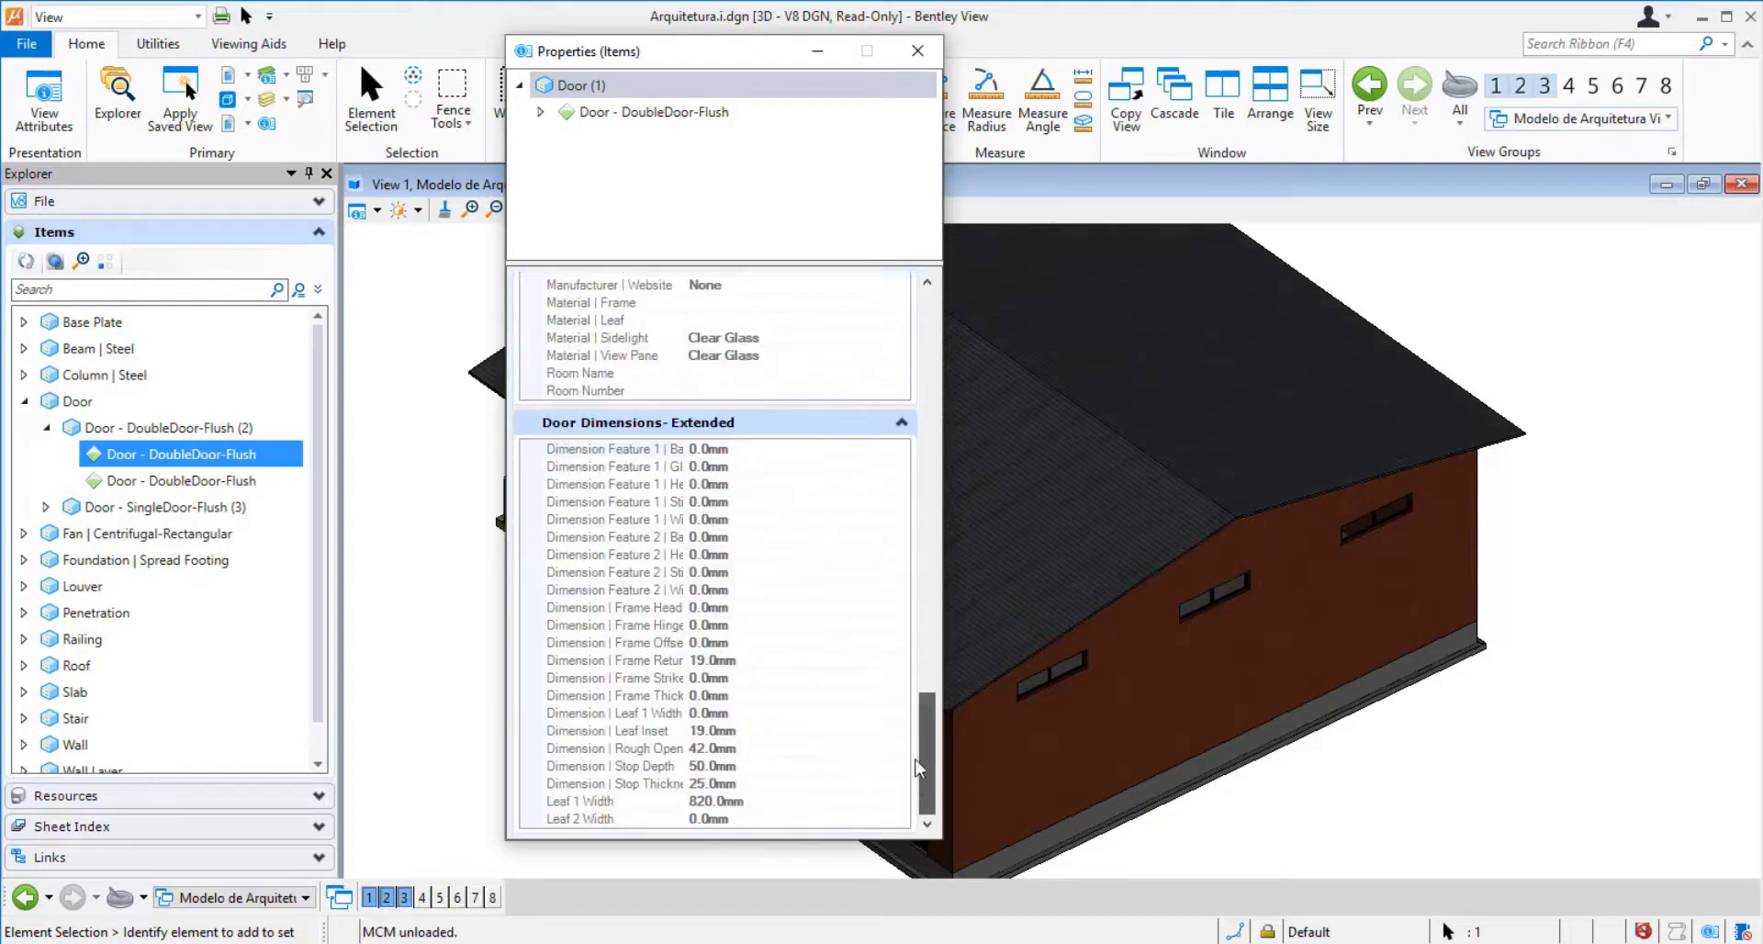
pyautogui.click(917, 50)
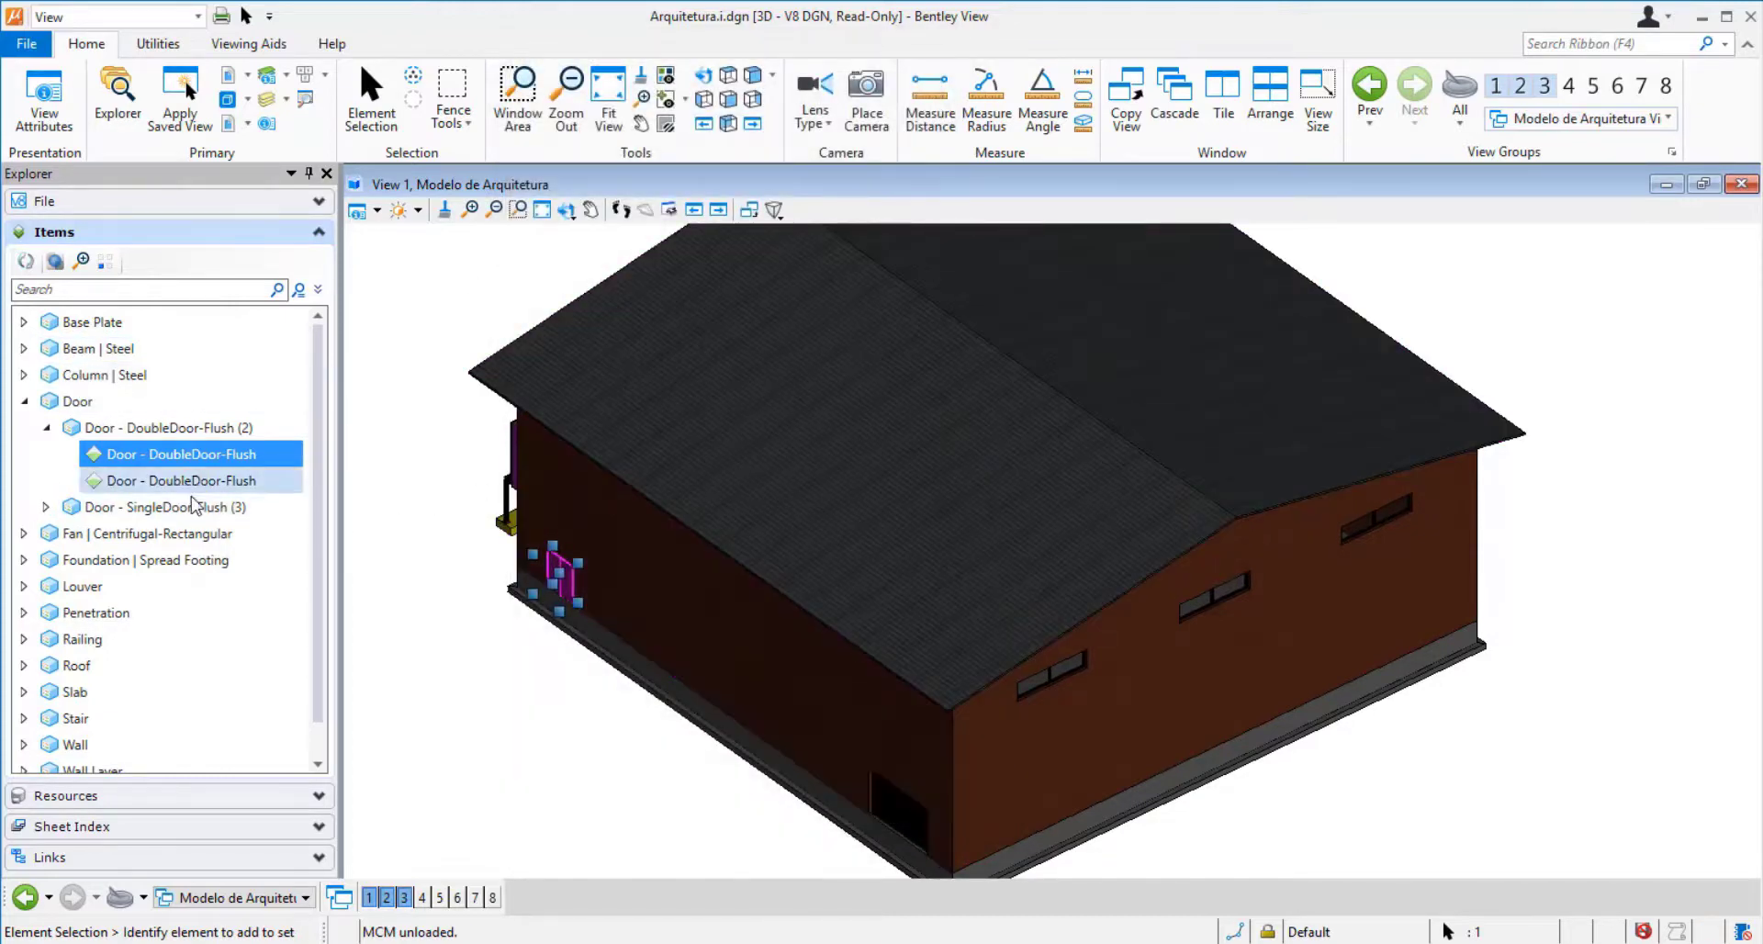
# Isolate the selected double door, the SingleDoor-Flush group and the DoubleDoor-Flush group in turn, and return to the whole building
pyautogui.click(105, 260)
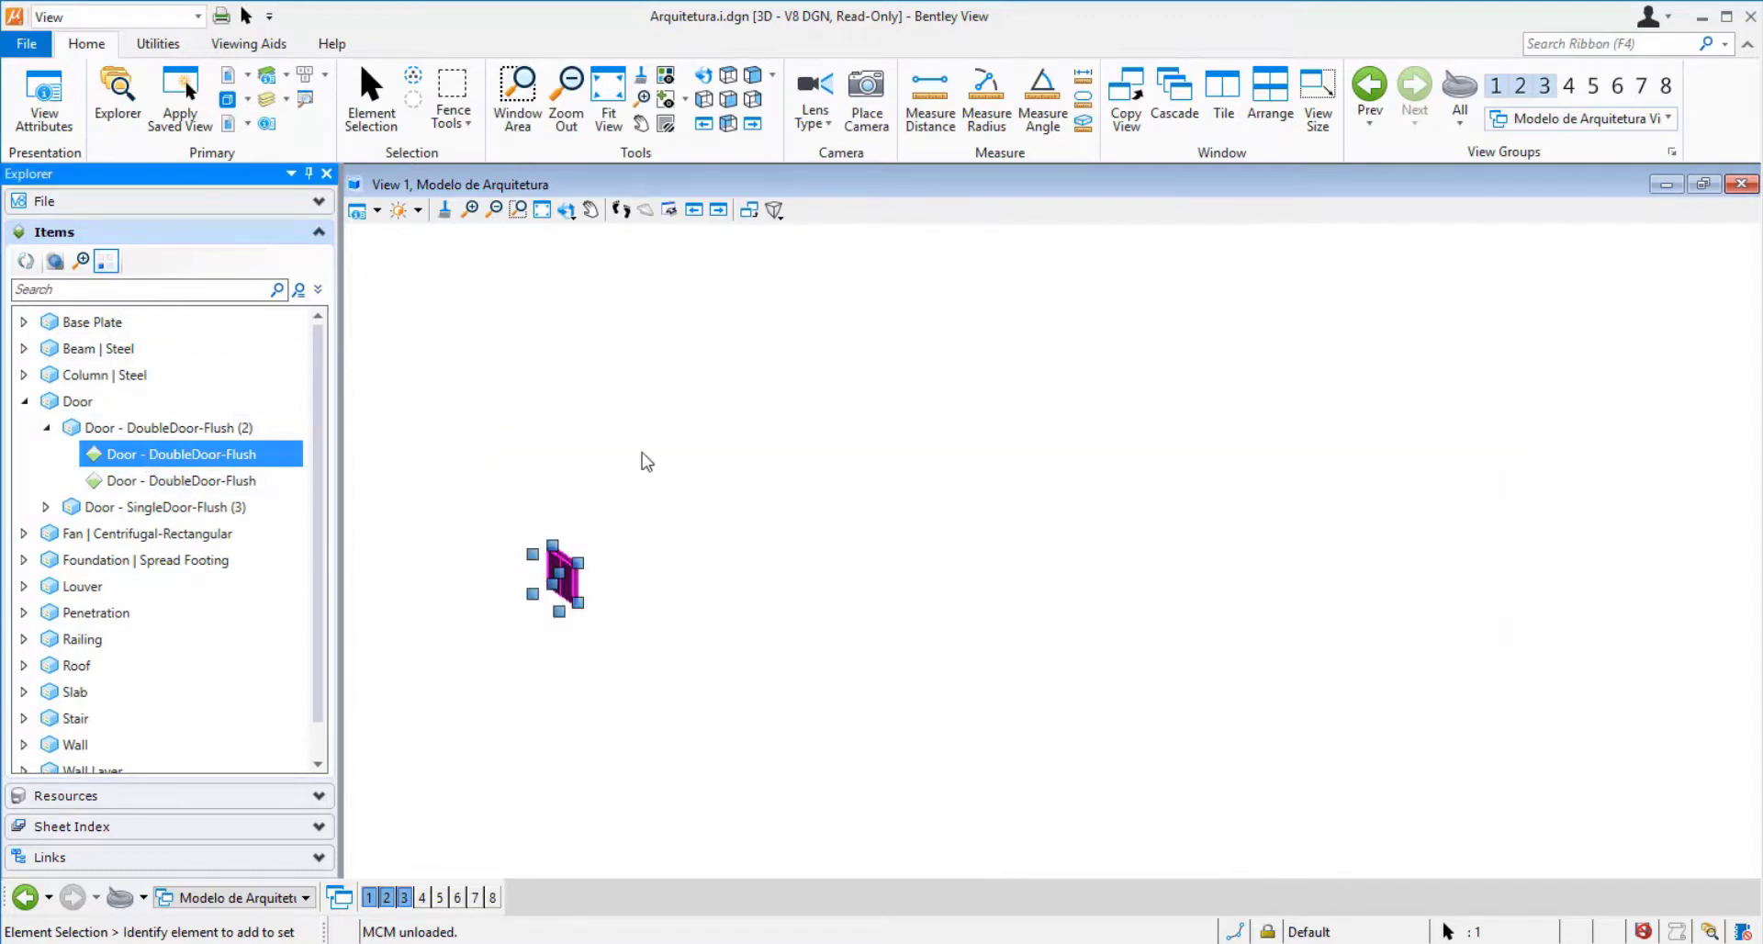
pyautogui.click(708, 430)
pyautogui.click(145, 508)
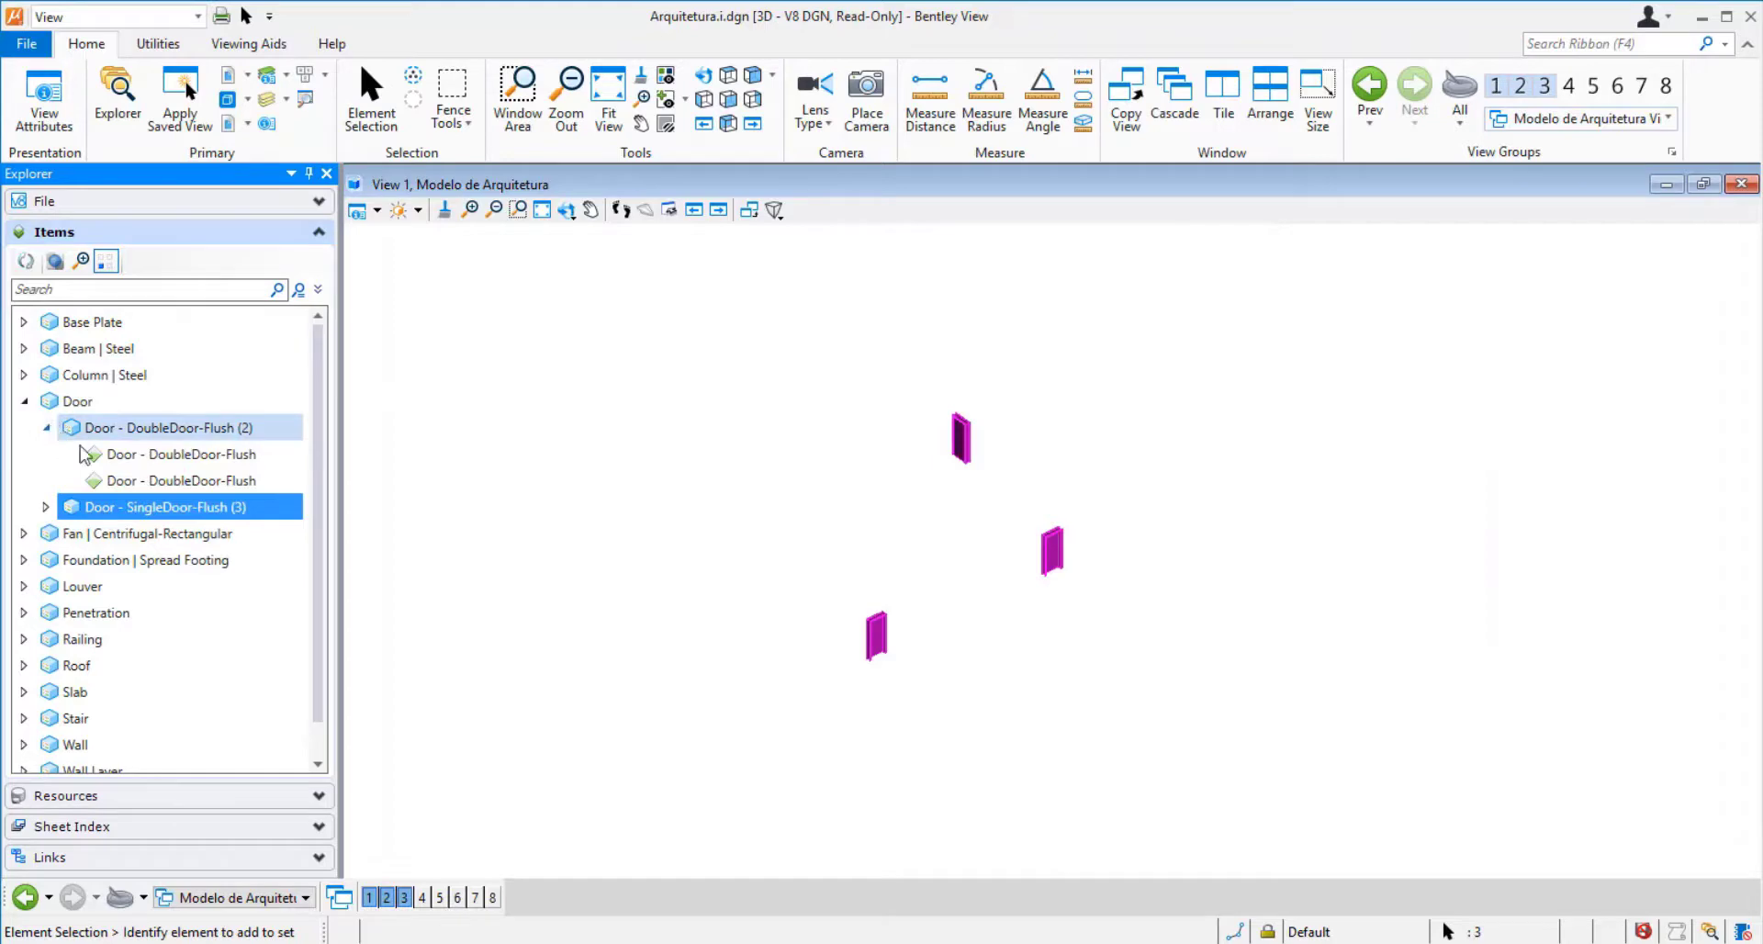
pyautogui.click(46, 428)
pyautogui.click(111, 433)
pyautogui.click(722, 303)
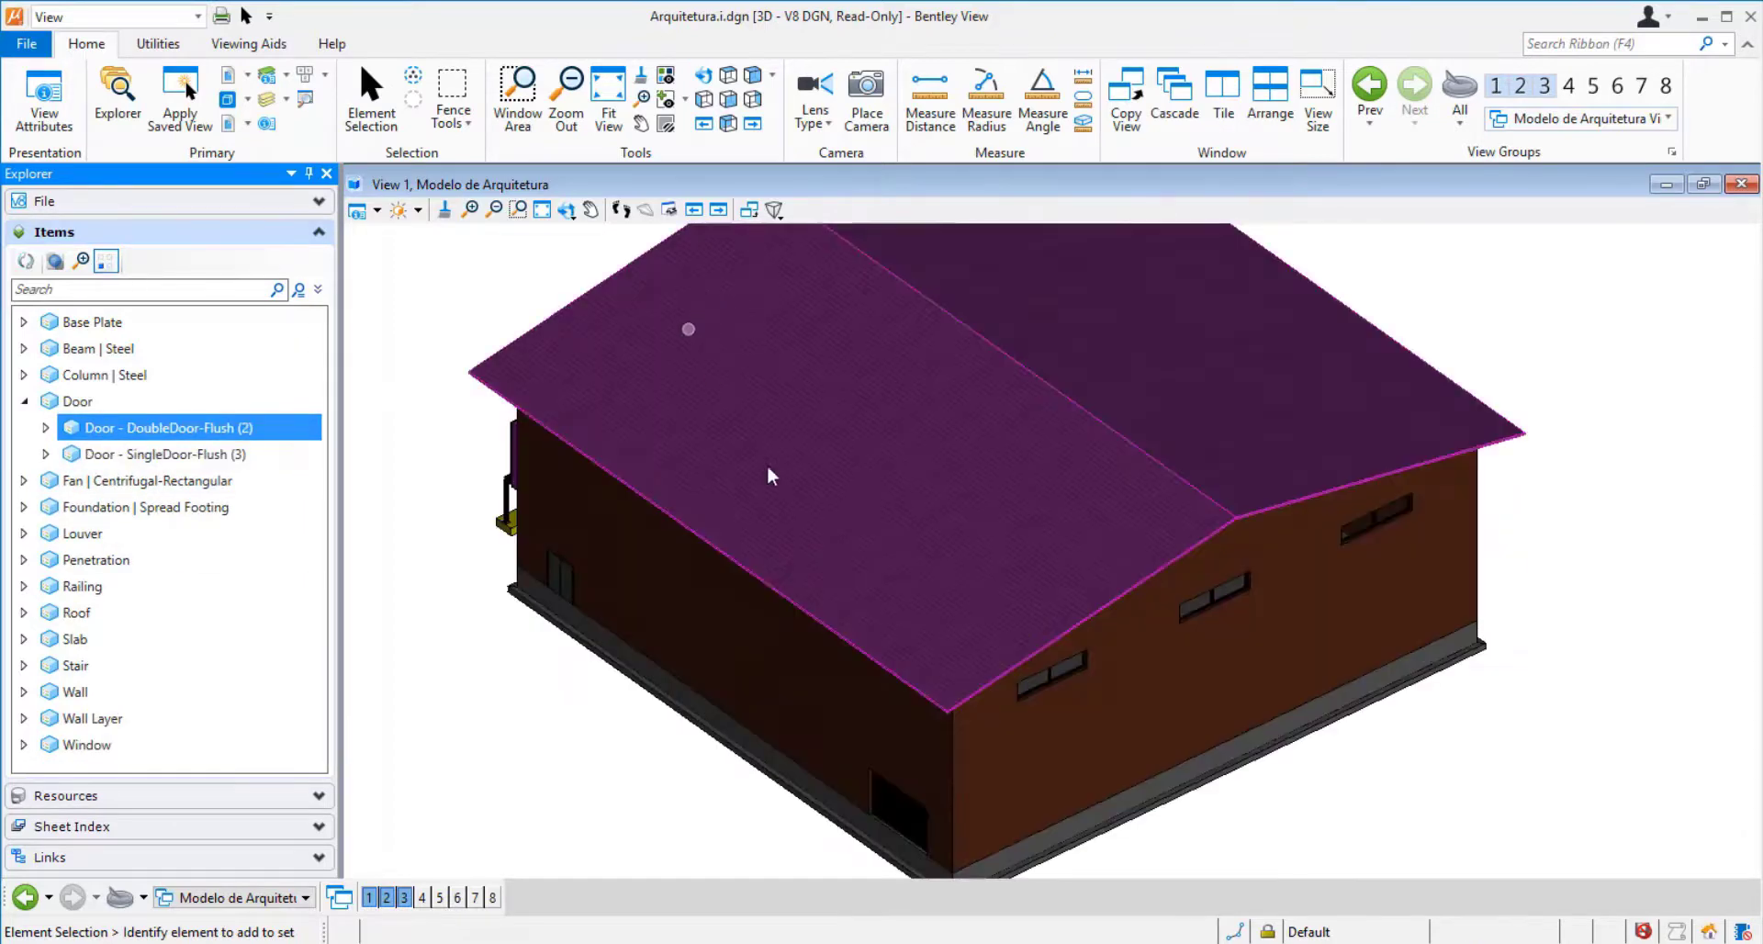
pyautogui.keyDown('shift'); pyautogui.moveTo(1234, 648); pyautogui.dragTo(747, 471, button='middle'); pyautogui.keyUp('shift')
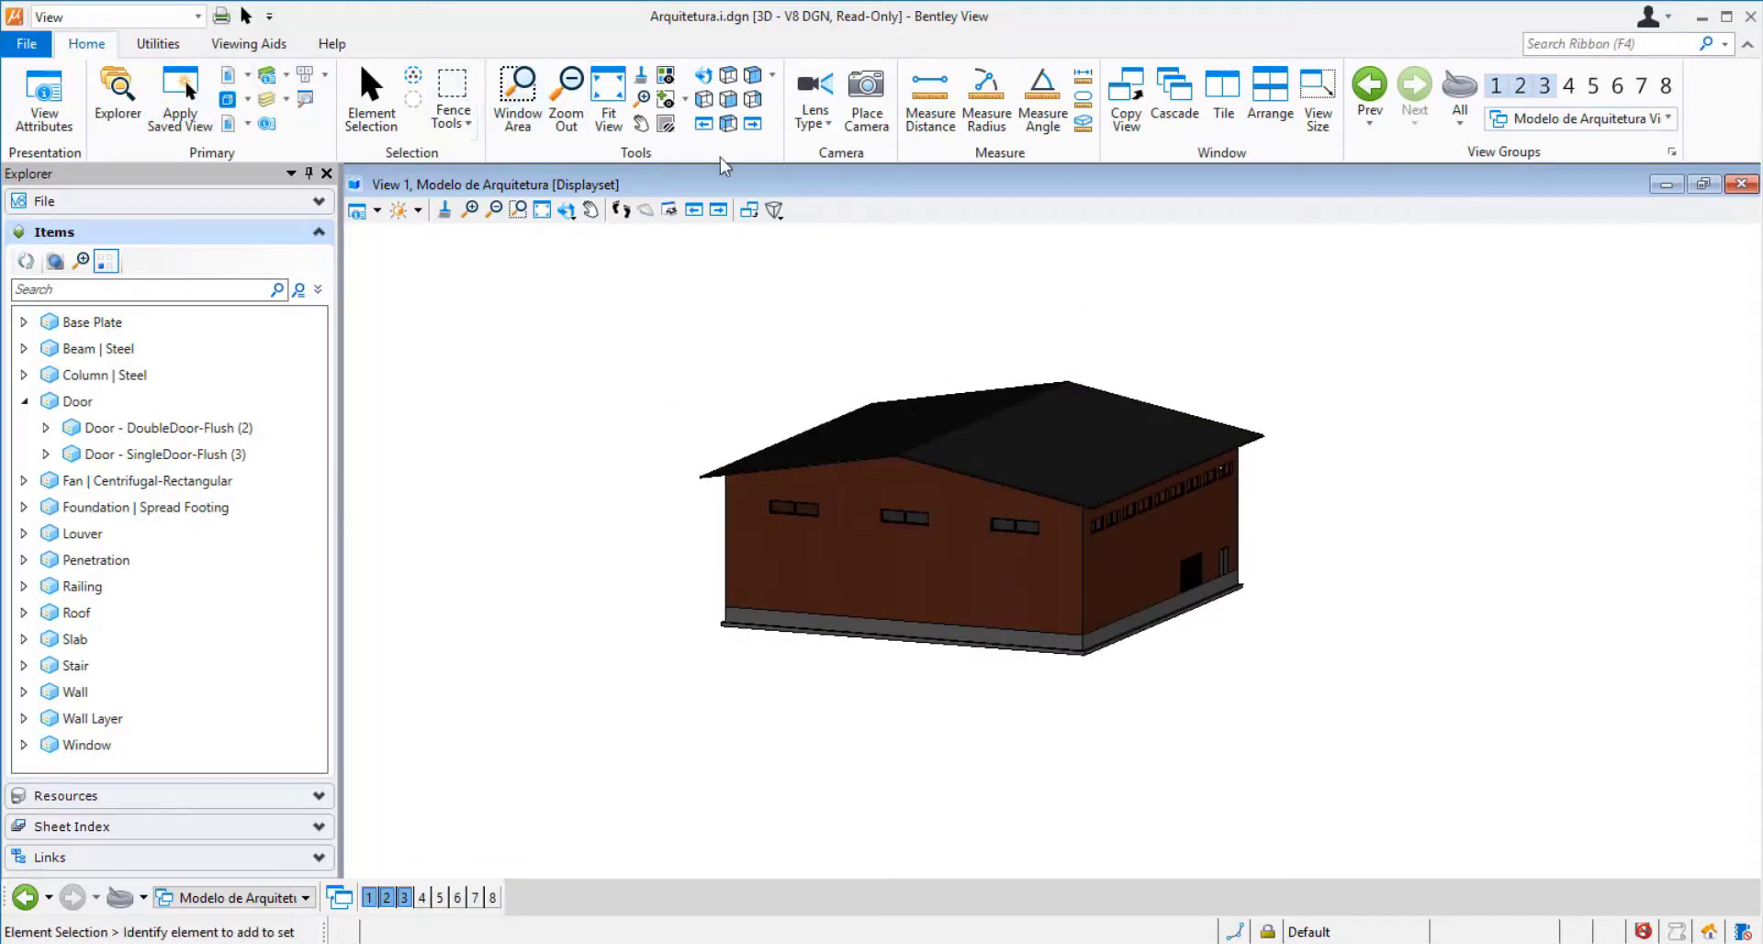
pyautogui.keyDown('shift'); pyautogui.moveTo(824, 413); pyautogui.dragTo(720, 425, button='middle'); pyautogui.keyUp('shift')
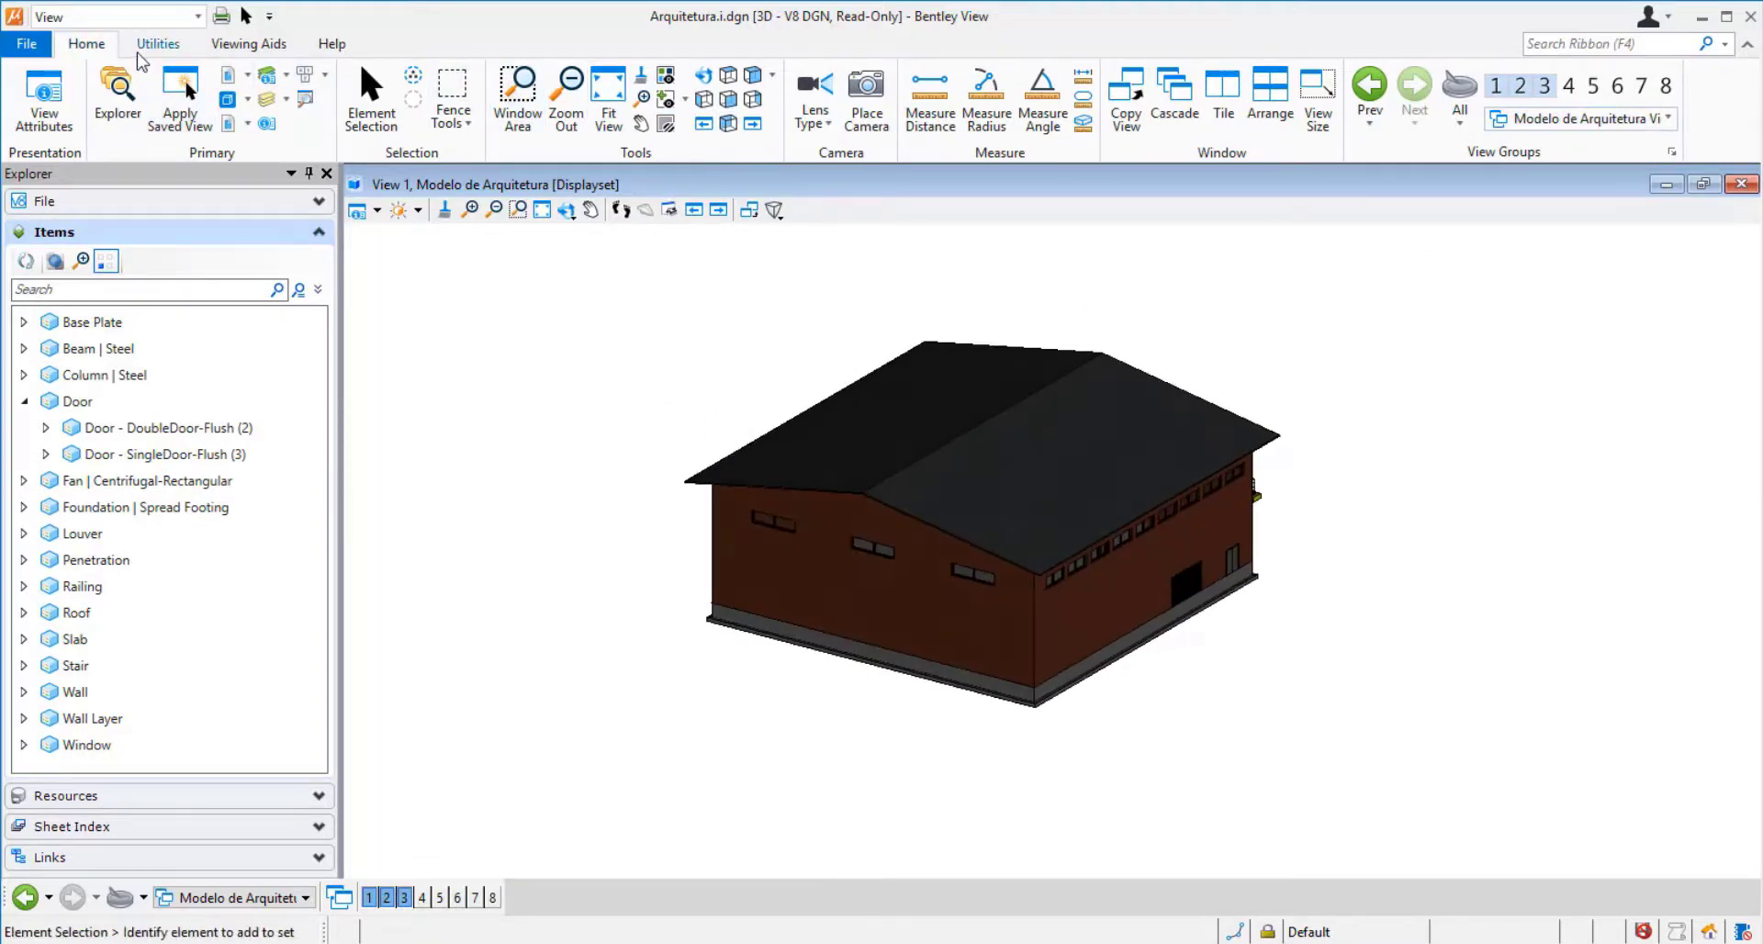
pyautogui.click(151, 46)
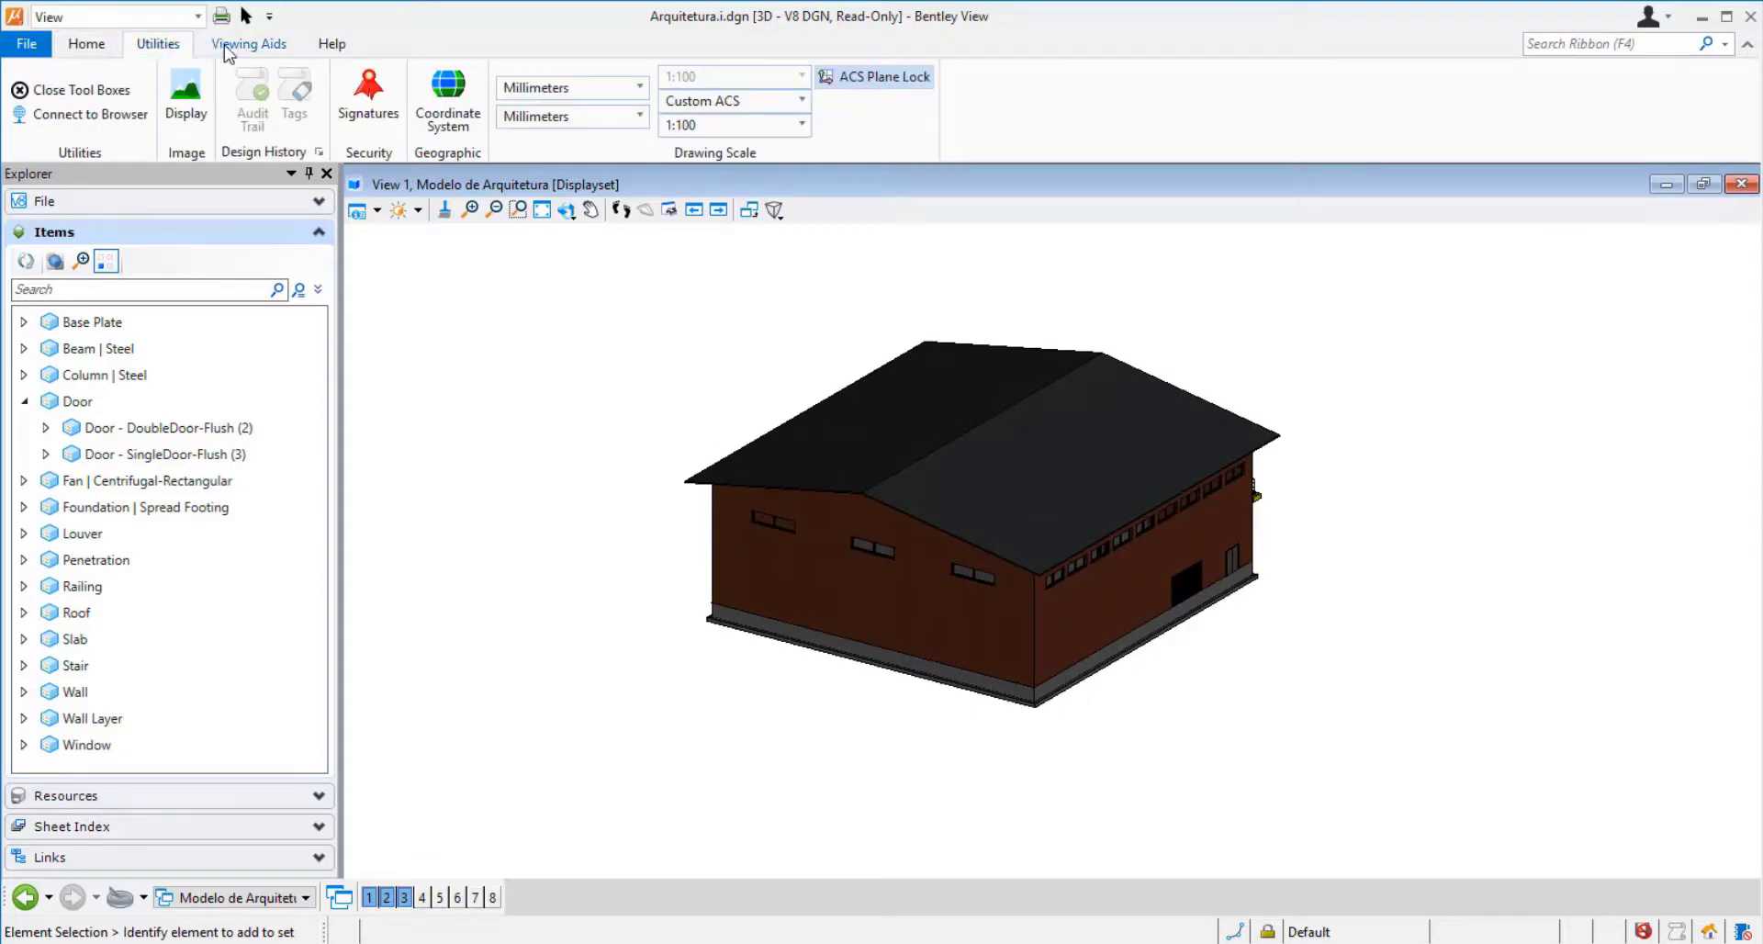
pyautogui.click(232, 46)
pyautogui.click(86, 46)
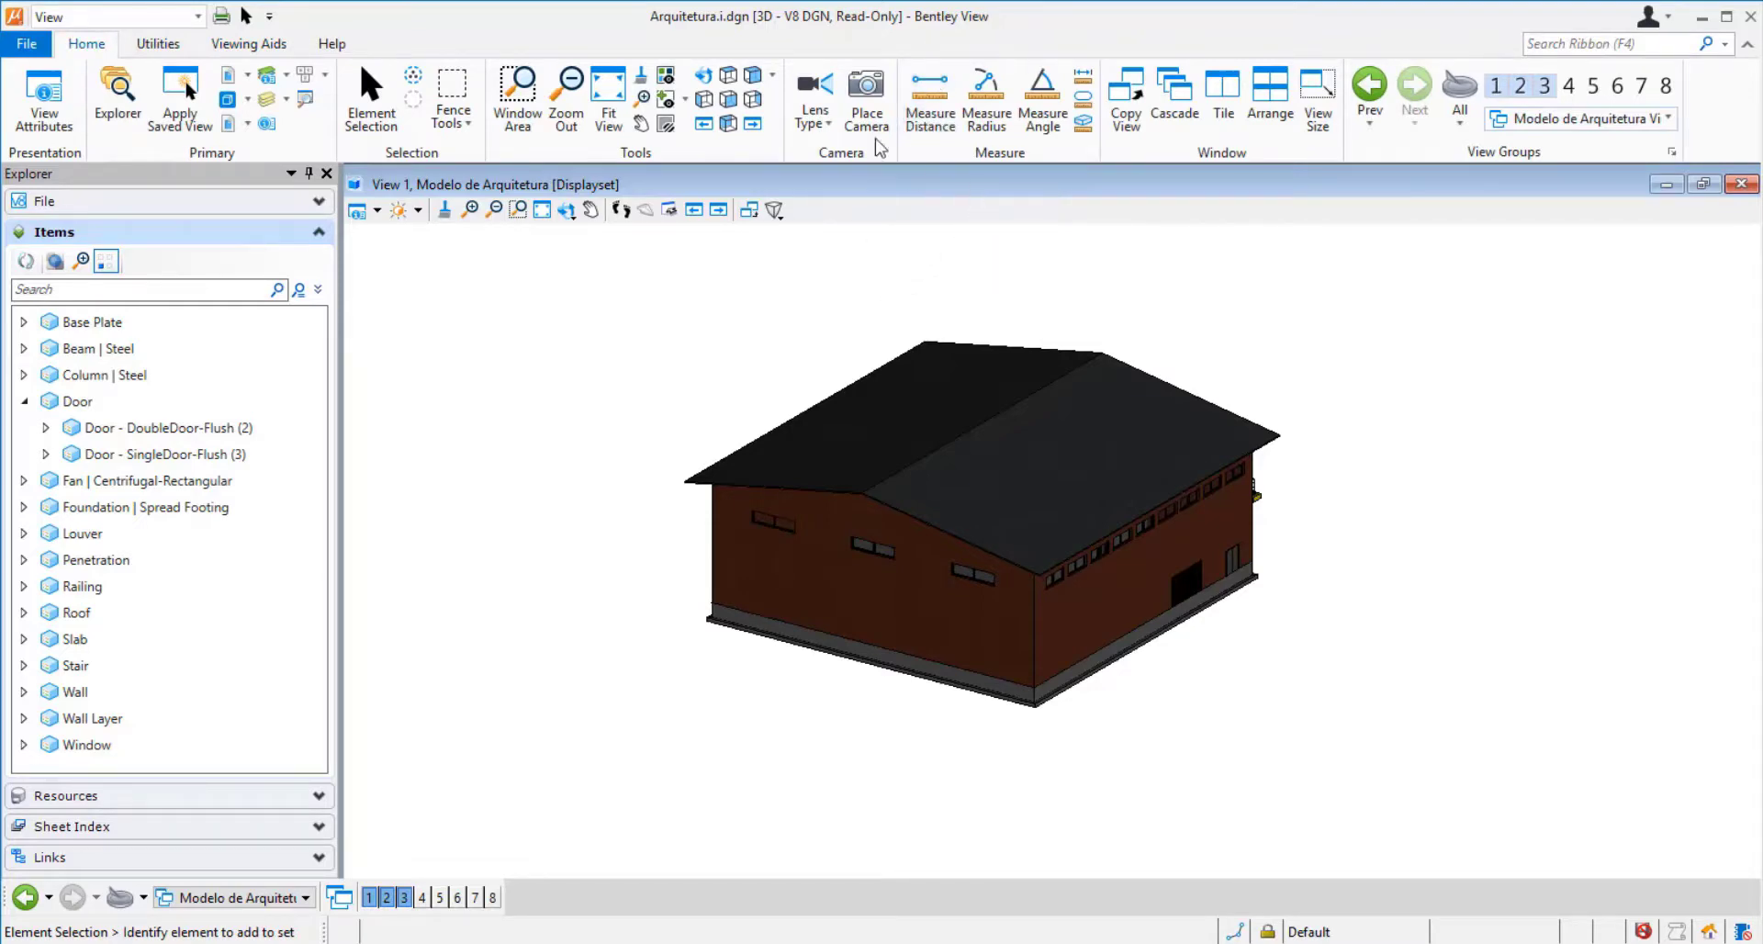
# Isolate the building's roof in the view and bring back the whole building
pyautogui.rightClick(1106, 513)
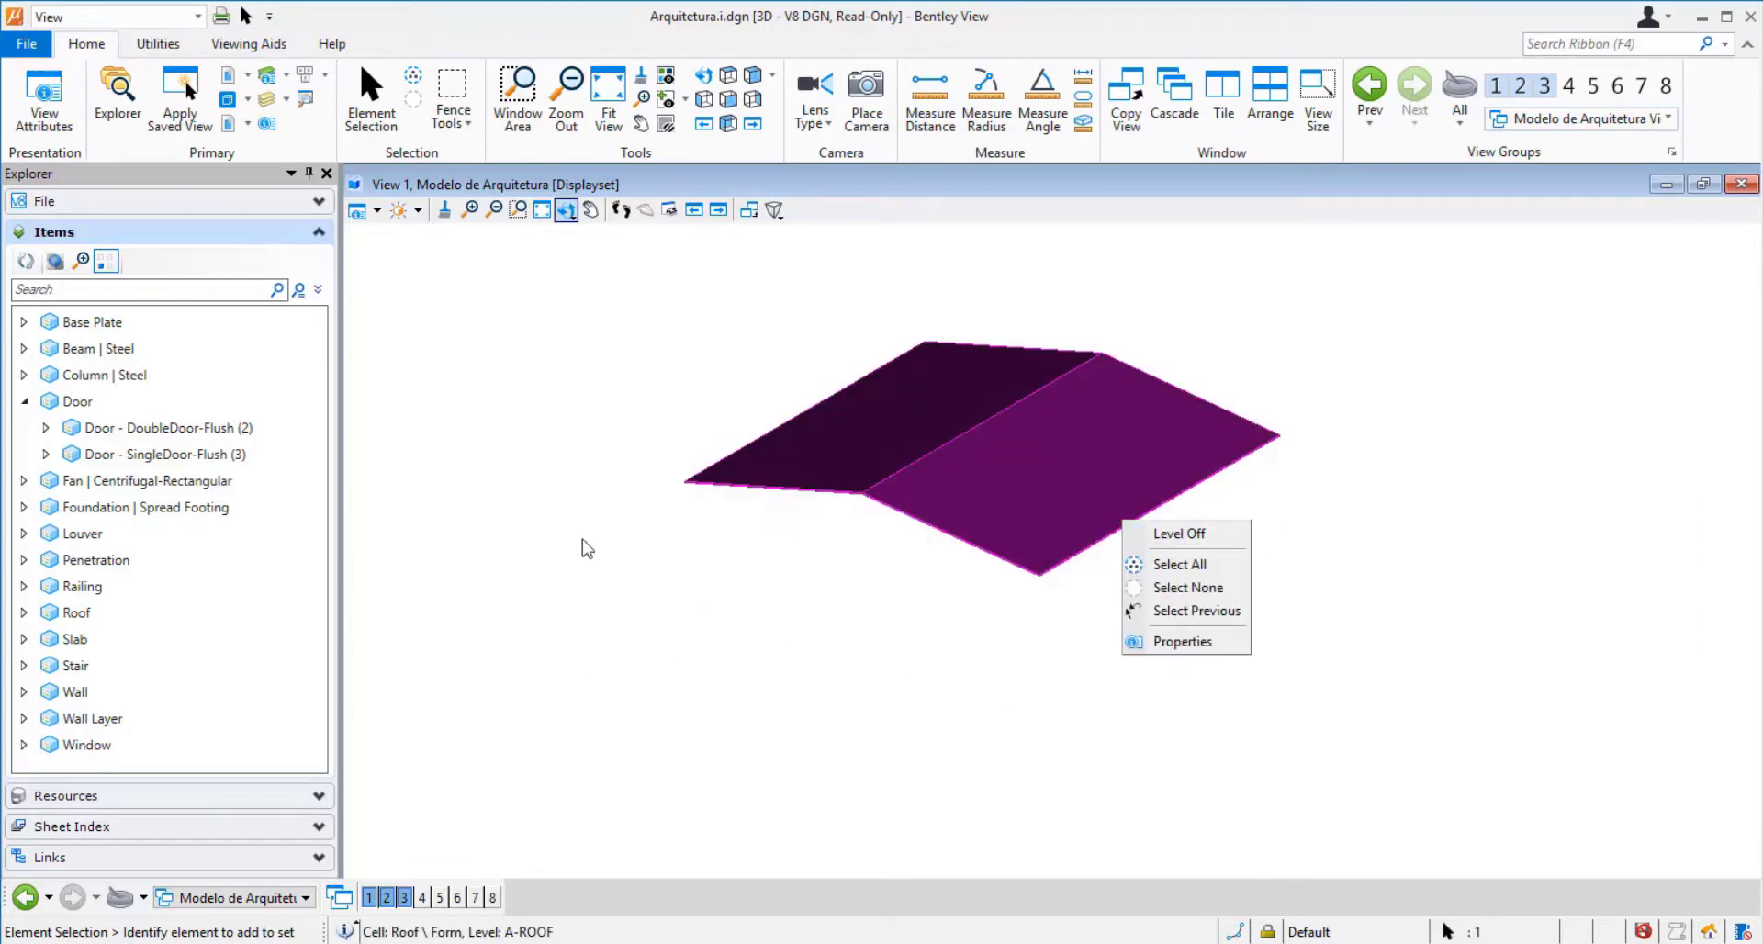
pyautogui.click(421, 436)
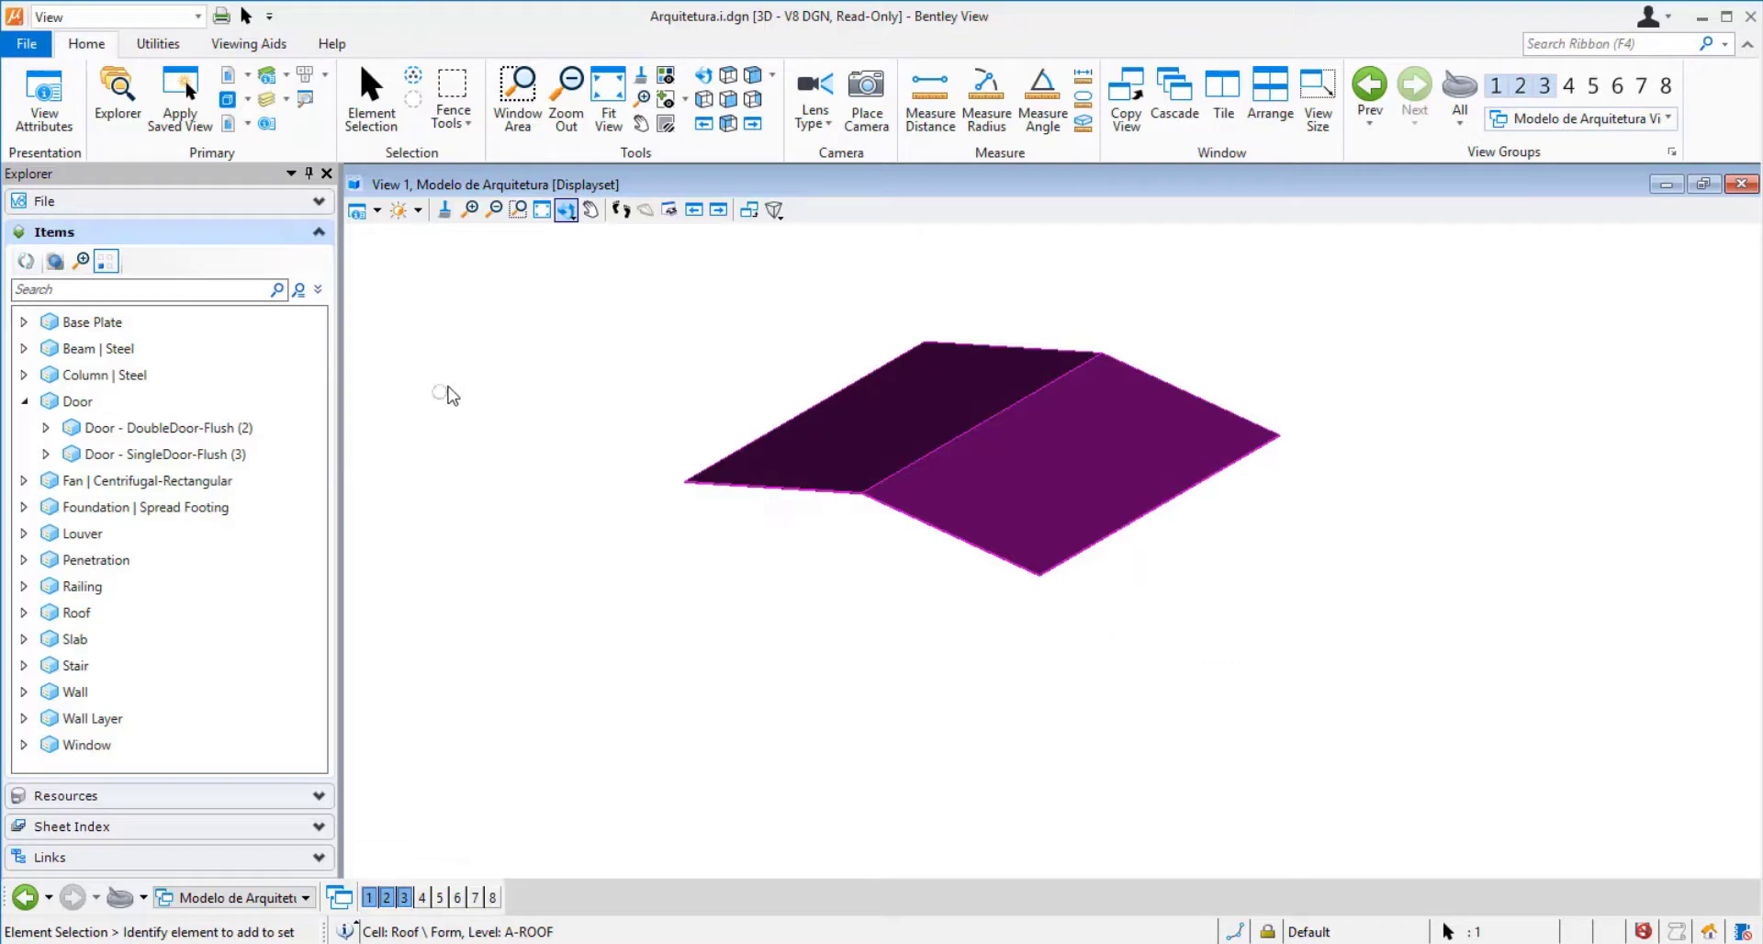
pyautogui.click(105, 261)
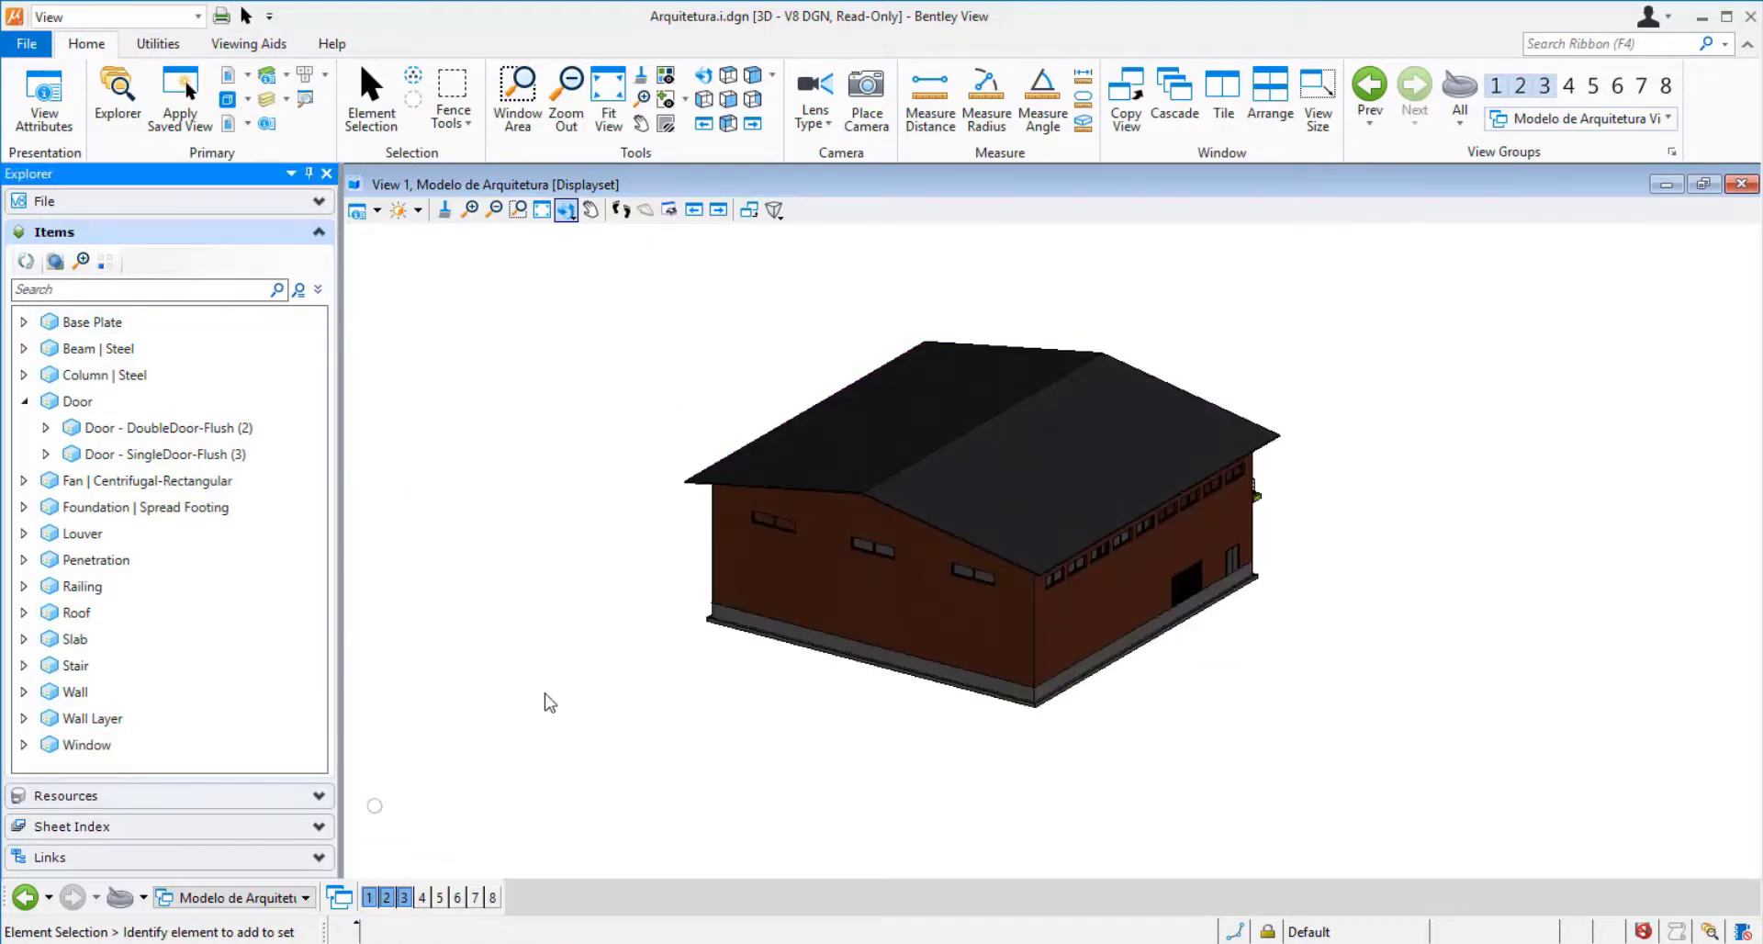
# Orient the building toward the wall with the equipment platform and start a print of this view to PDF
pyautogui.keyDown('shift'); pyautogui.moveTo(653, 427); pyautogui.dragTo(611, 511, button='middle'); pyautogui.keyUp('shift')
pyautogui.keyDown('shift'); pyautogui.moveTo(1064, 487); pyautogui.dragTo(755, 525, button='middle'); pyautogui.keyUp('shift')
pyautogui.keyDown('shift'); pyautogui.moveTo(1201, 500); pyautogui.dragTo(735, 484, button='middle'); pyautogui.keyUp('shift')
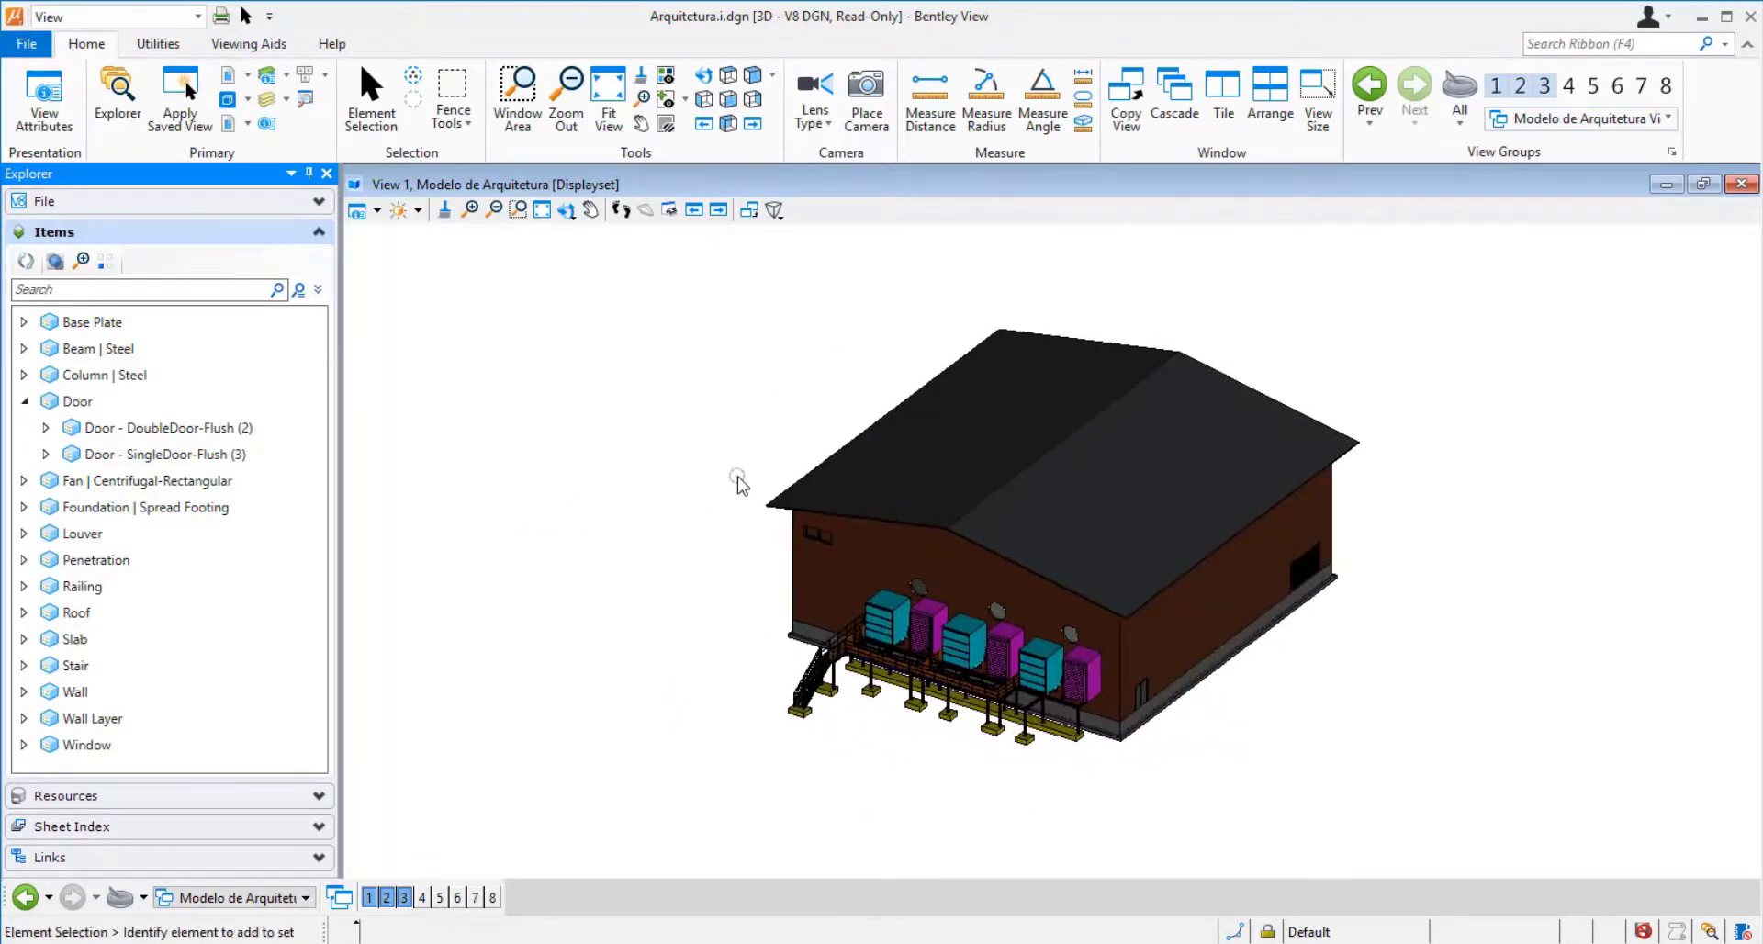
pyautogui.click(29, 53)
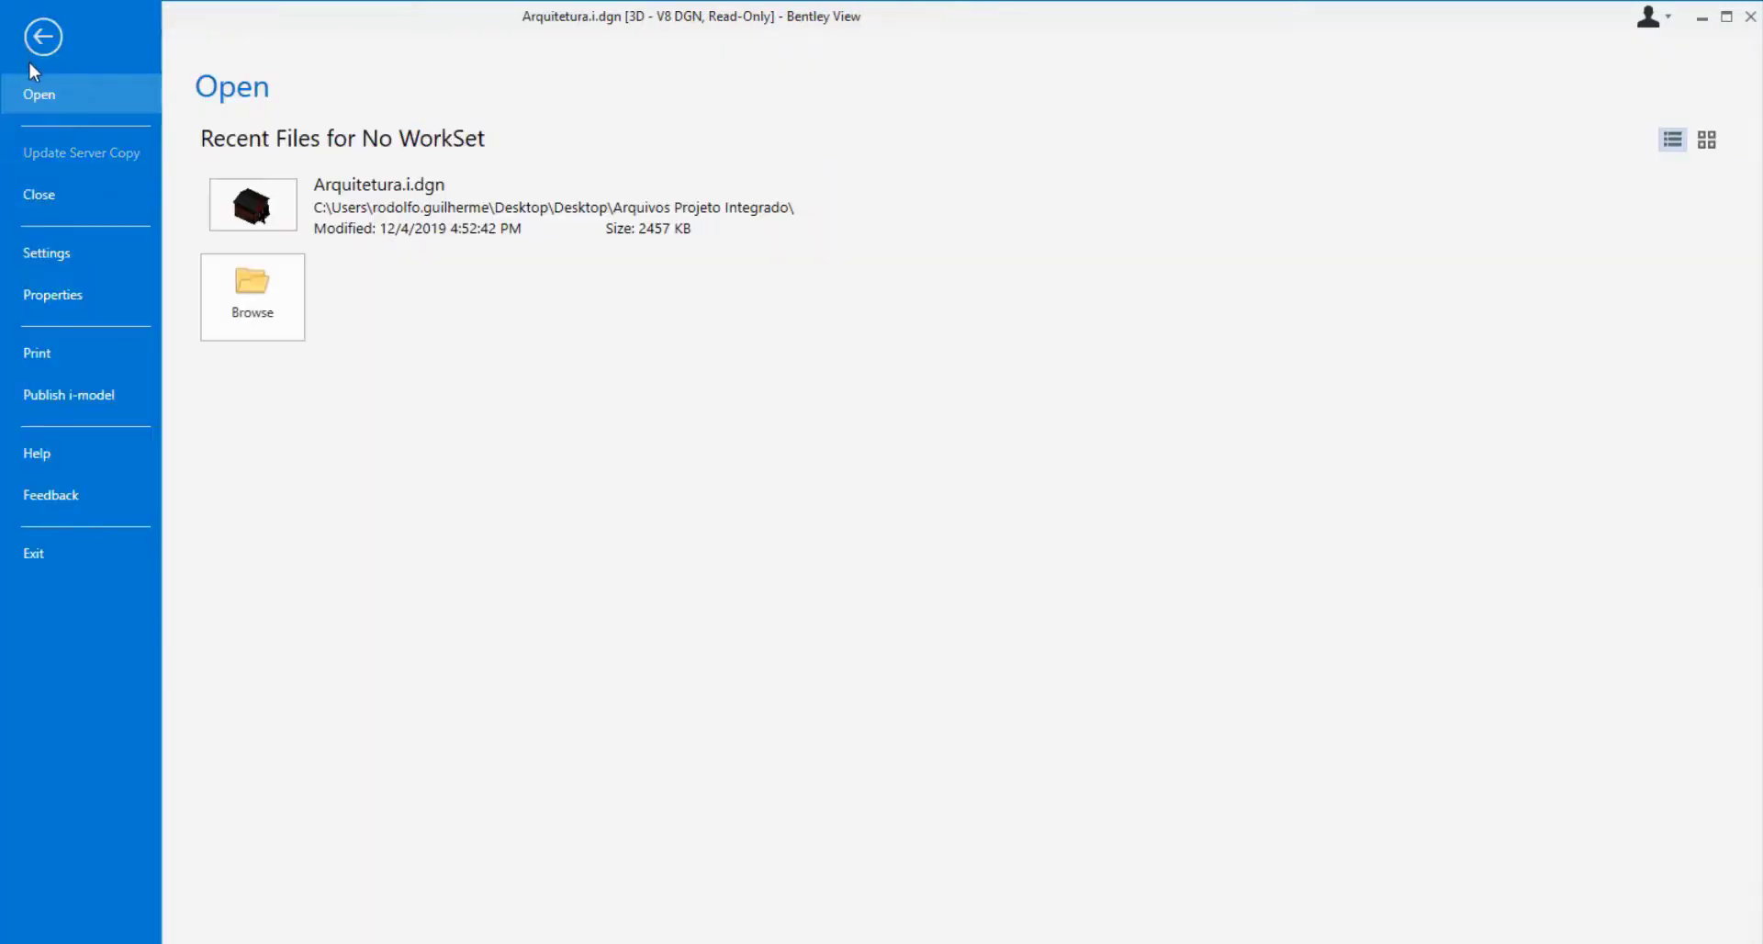
pyautogui.click(43, 355)
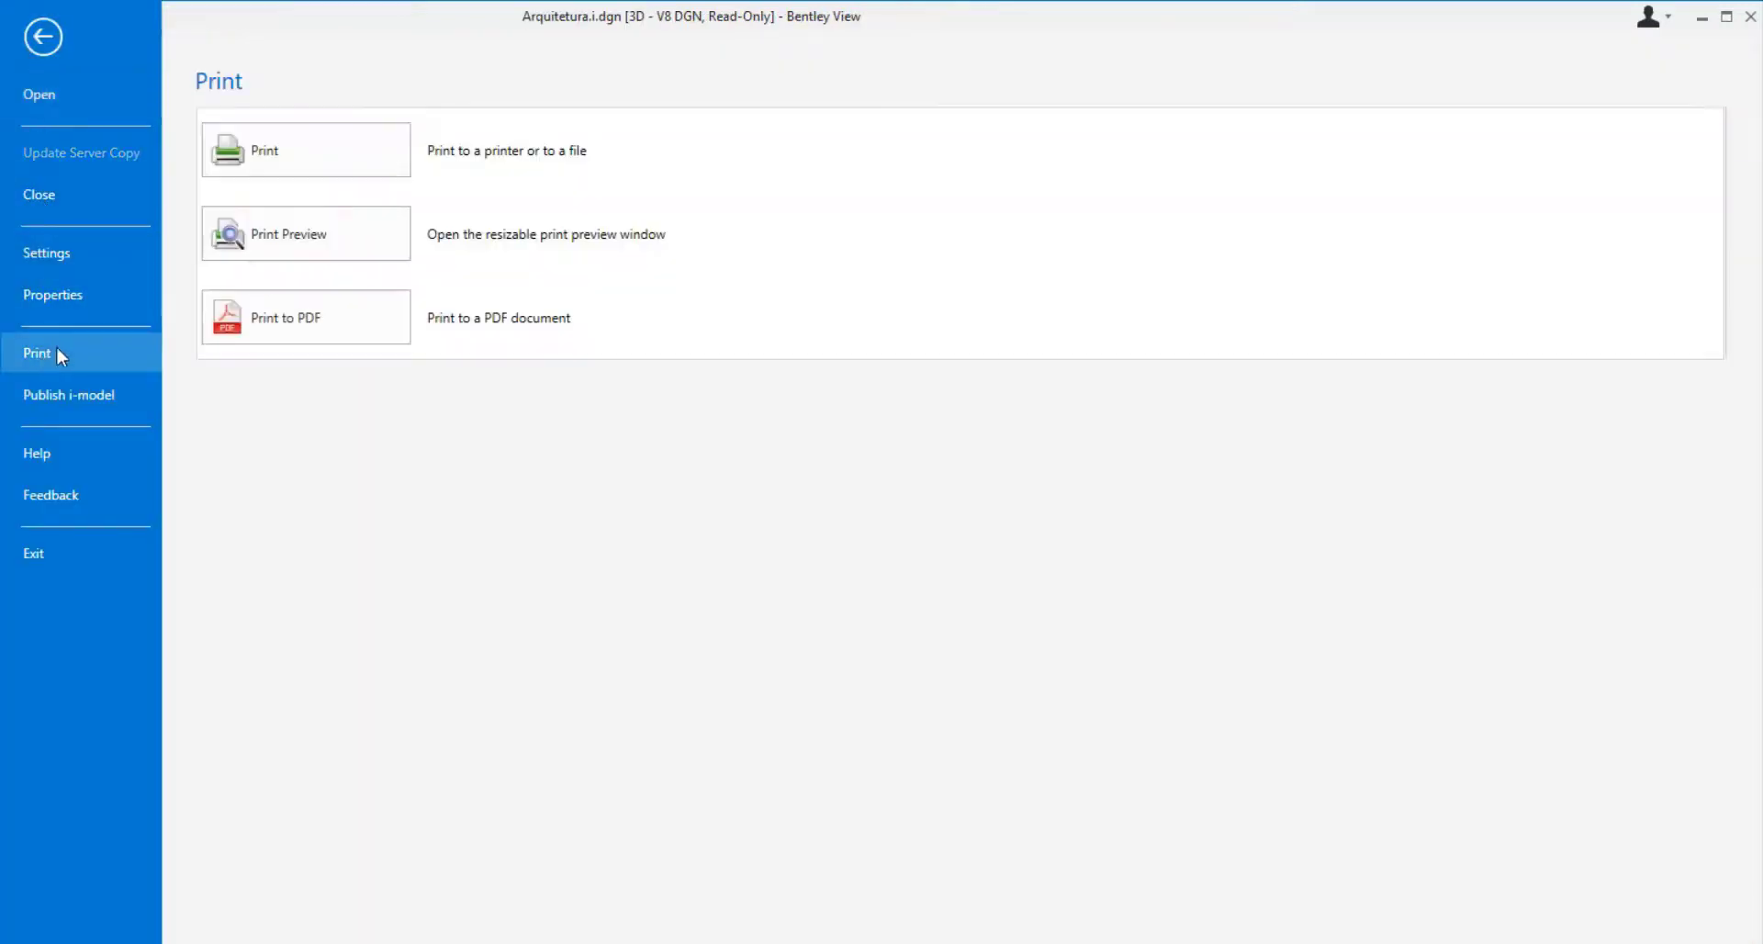
pyautogui.click(319, 322)
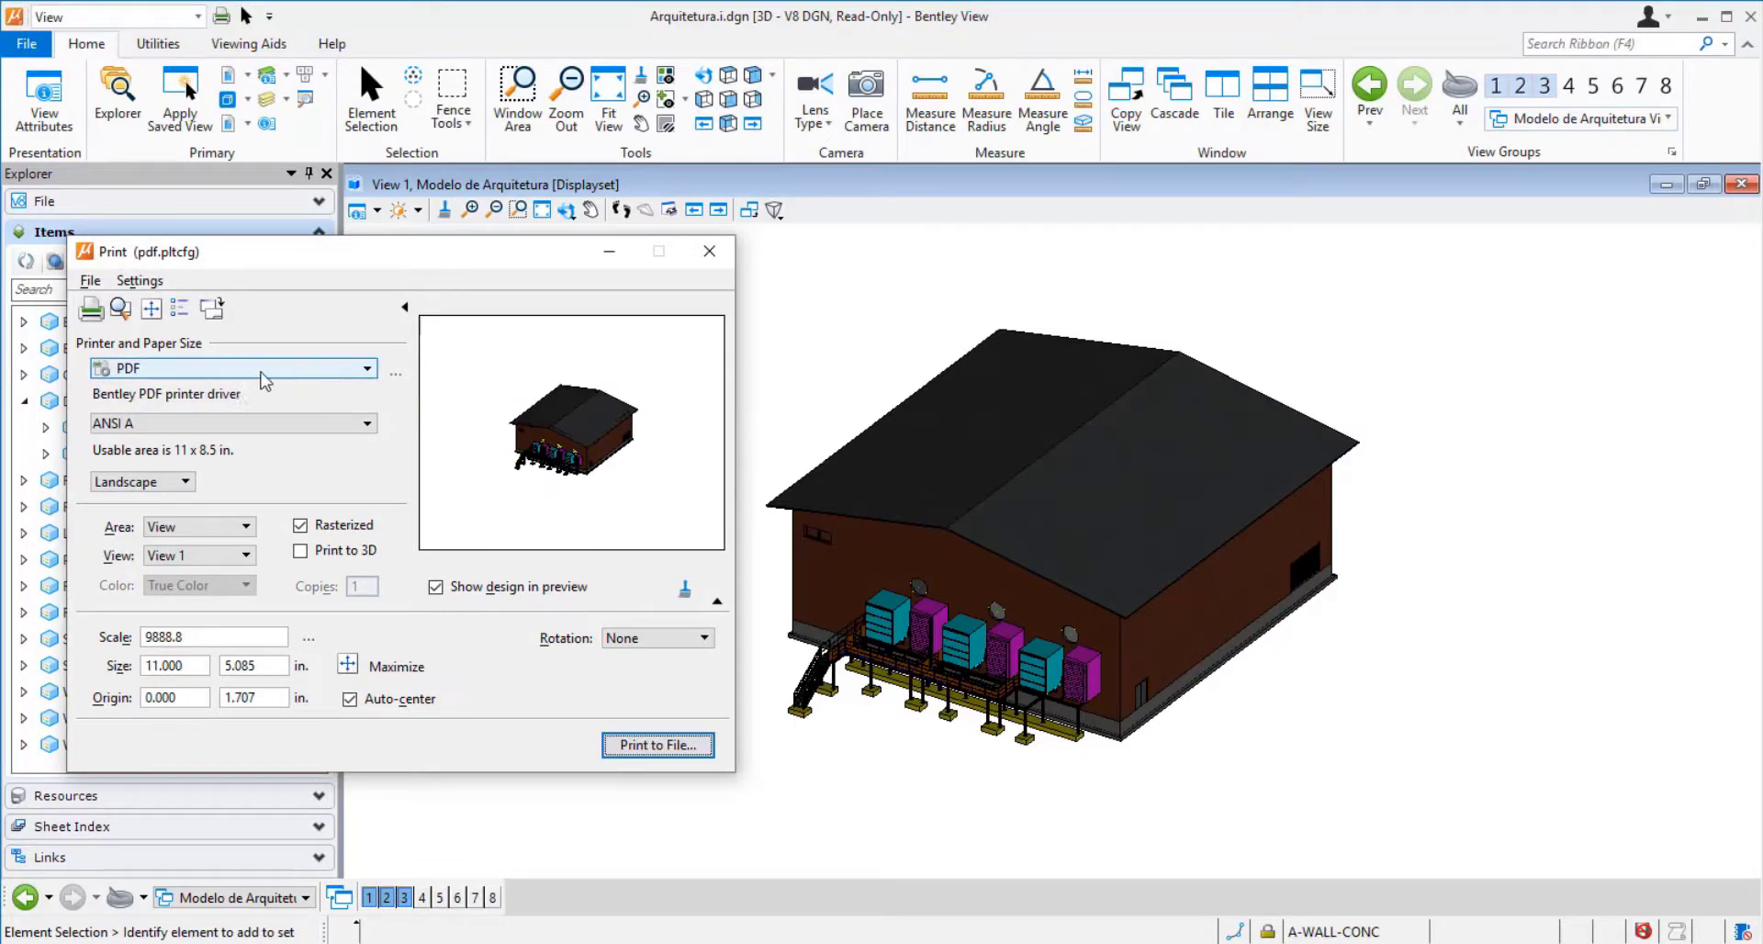
# Enable Print to 3D and save the PDF on the Desktop as Arquitetura.i-Modelo de Arquitetura-000
pyautogui.click(224, 377)
pyautogui.click(224, 376)
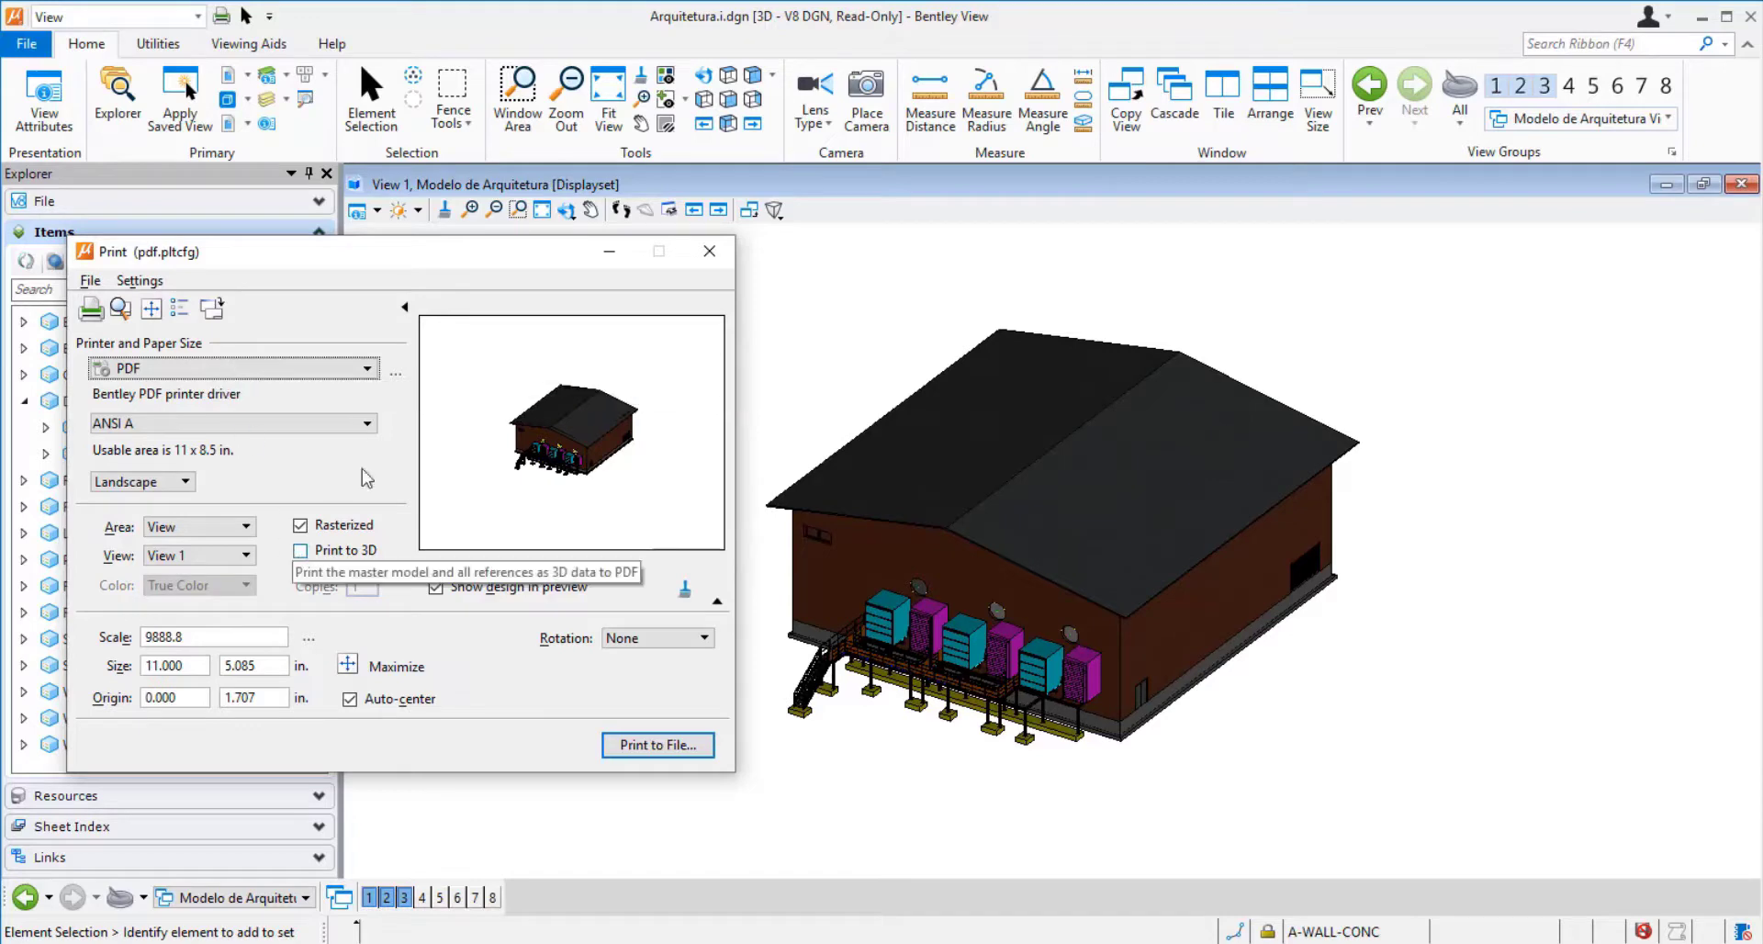
pyautogui.click(301, 555)
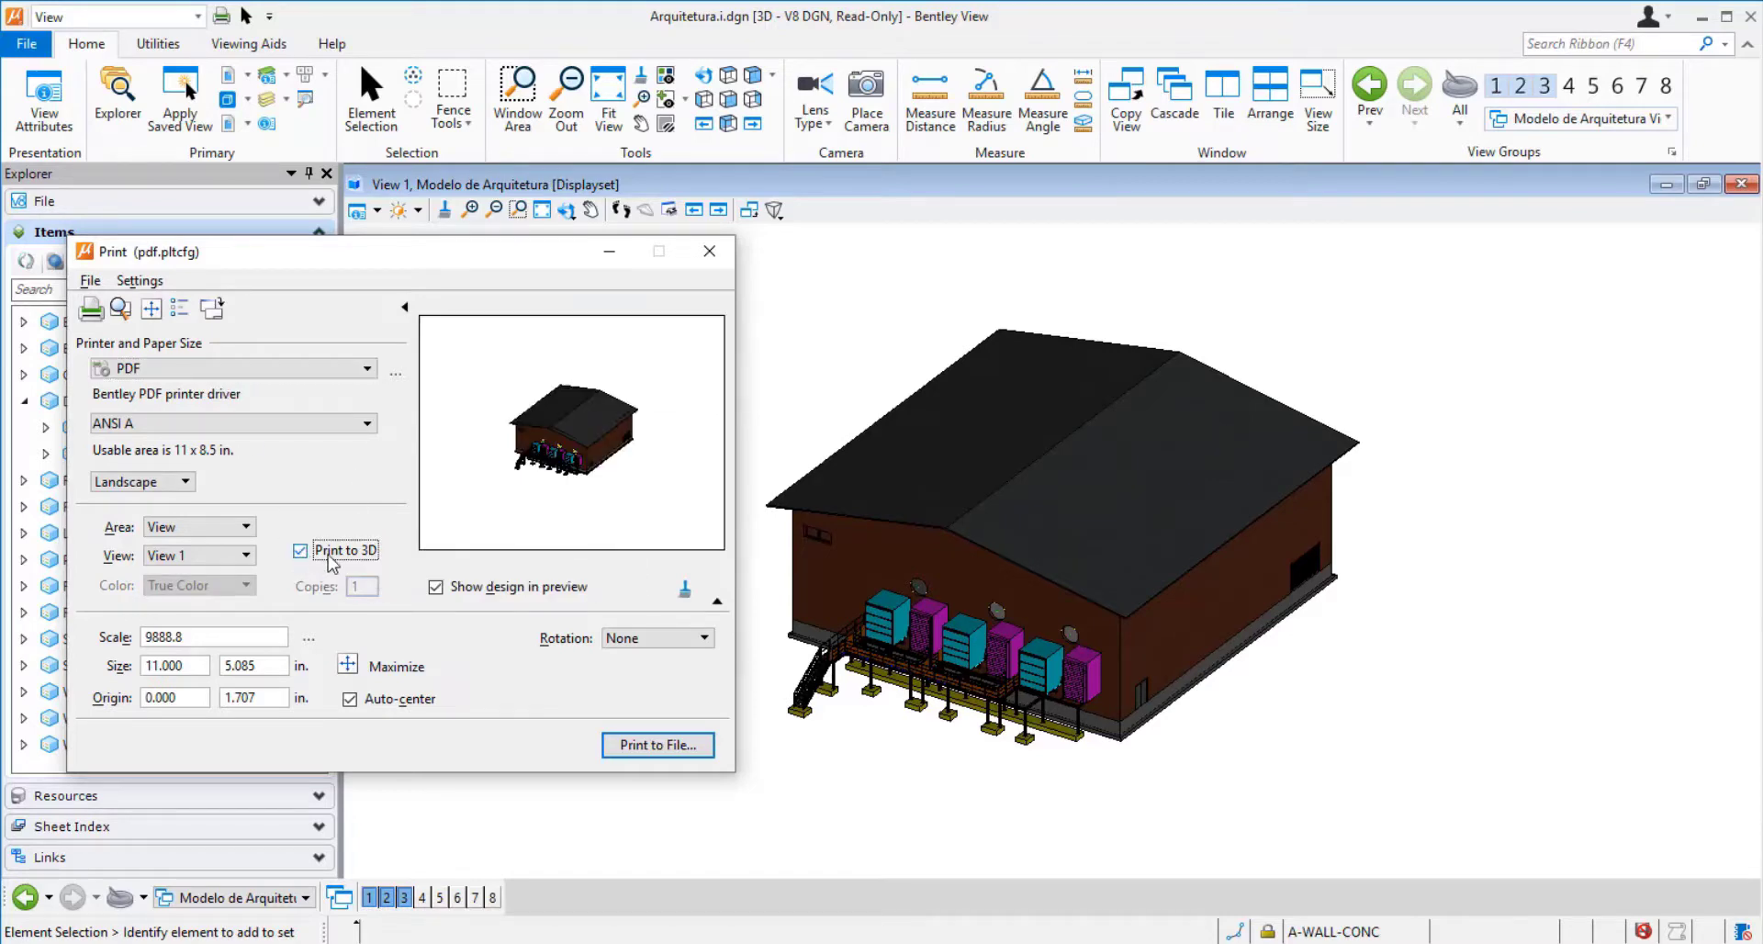
pyautogui.click(90, 280)
pyautogui.click(625, 530)
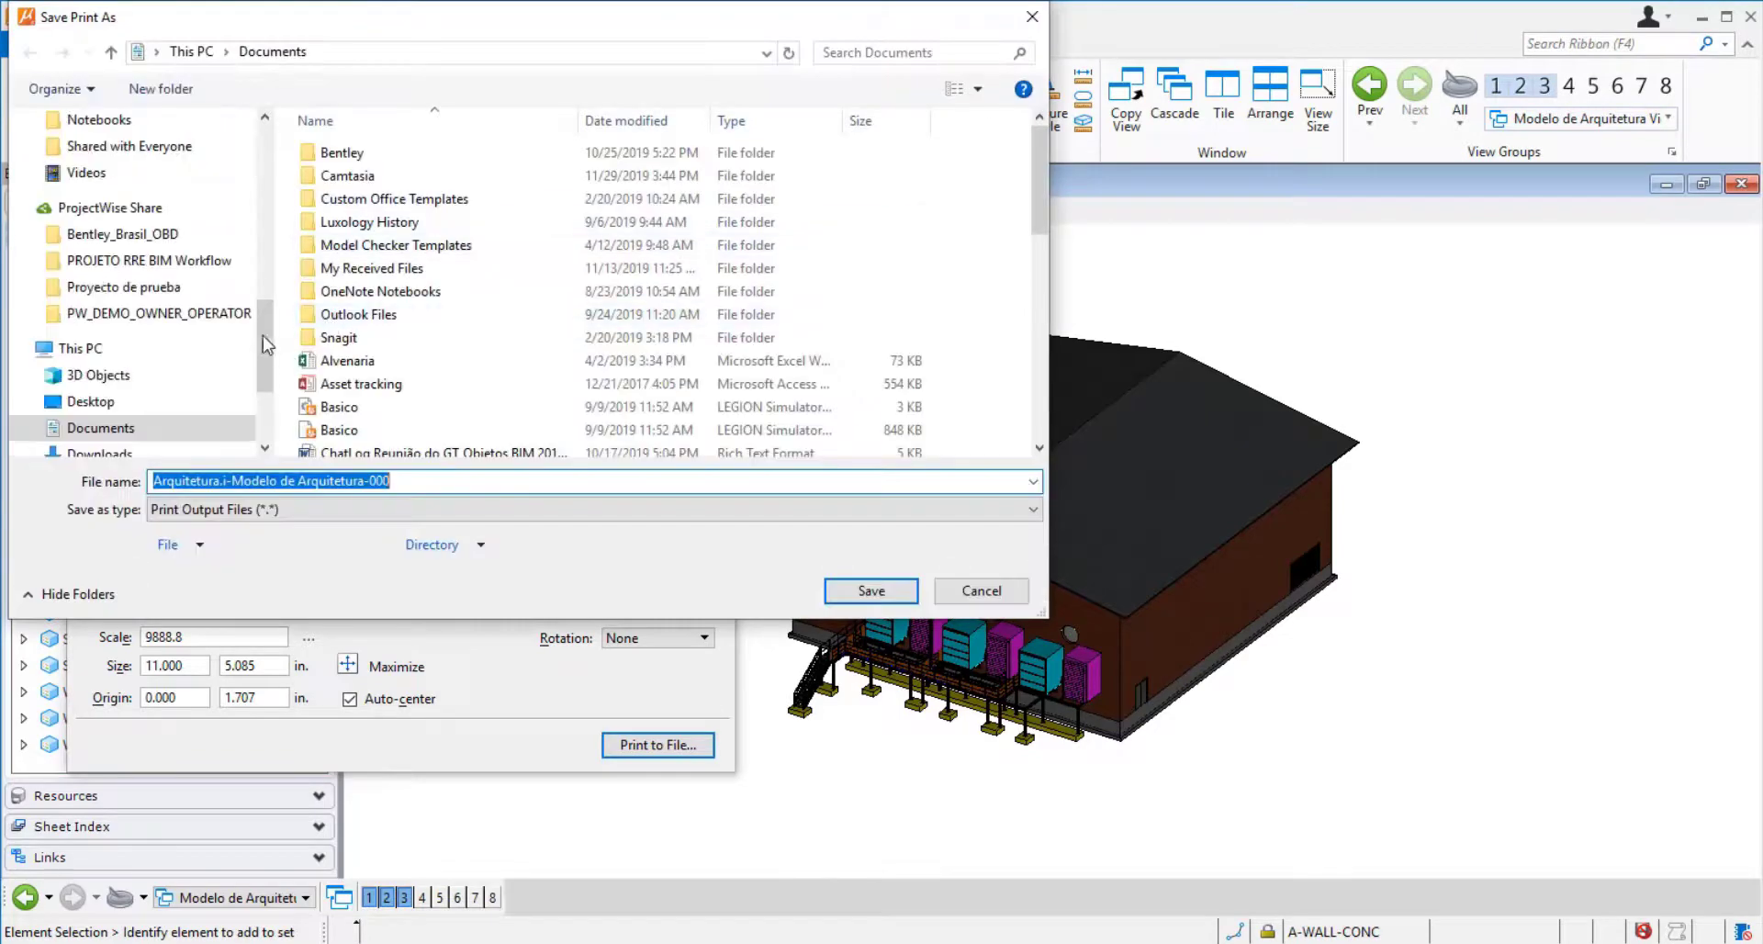
pyautogui.moveTo(266, 344); pyautogui.dragTo(266, 170)
pyautogui.click(103, 166)
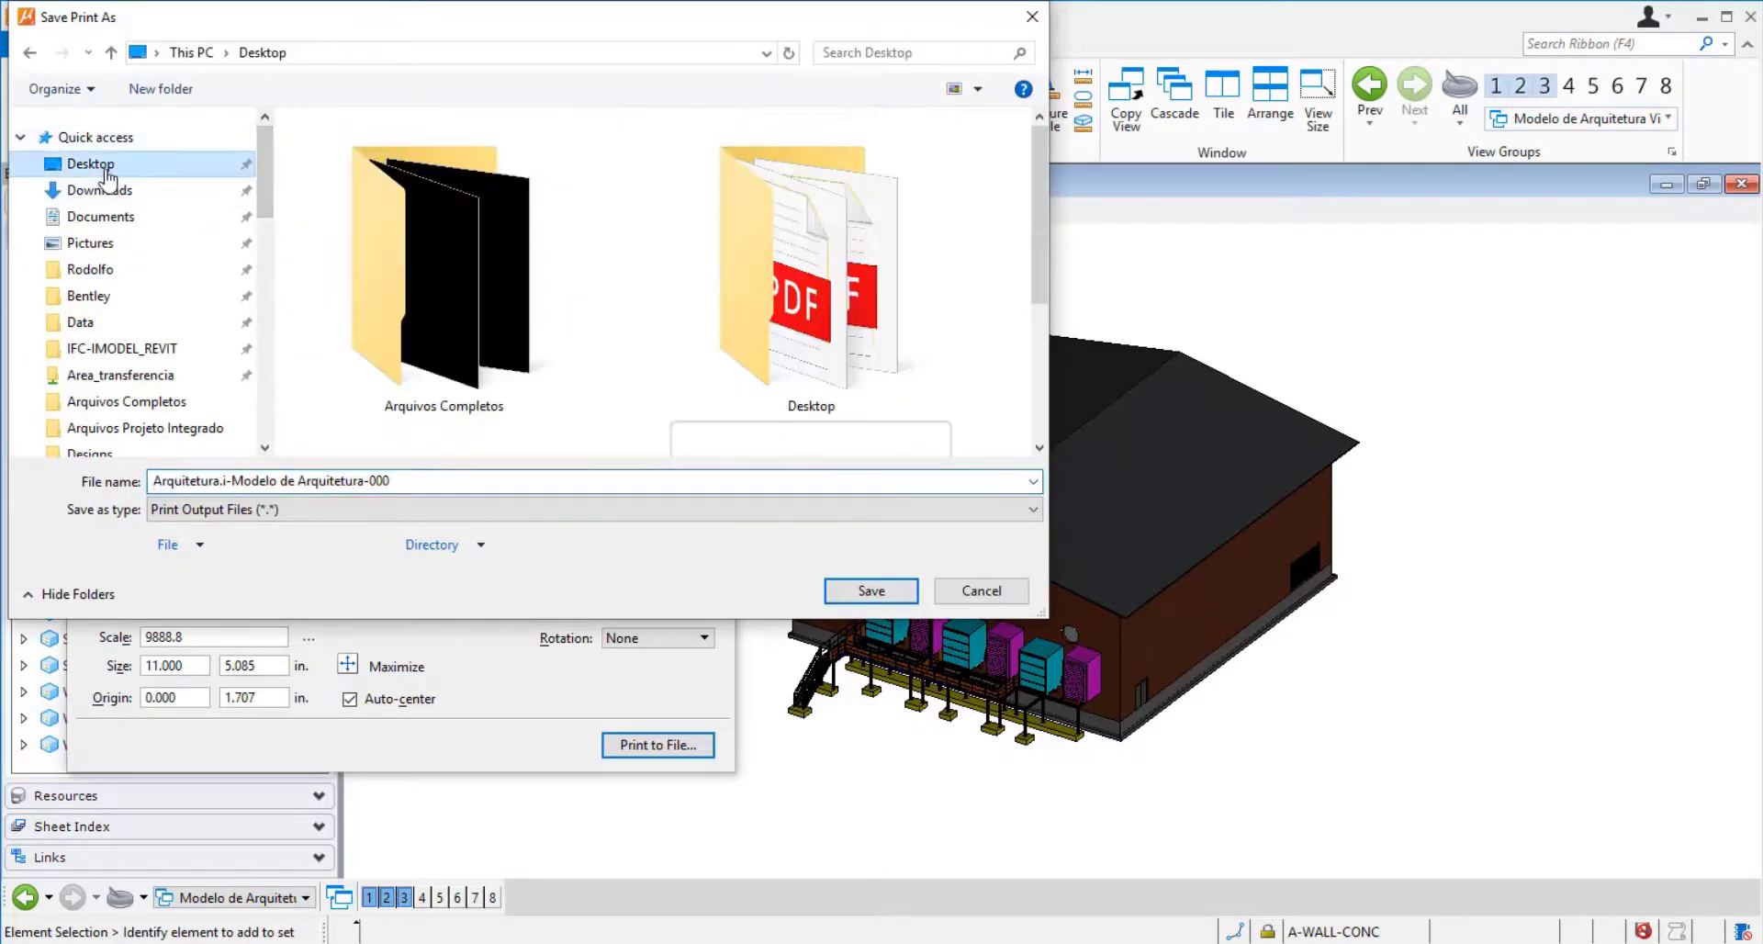
pyautogui.click(882, 591)
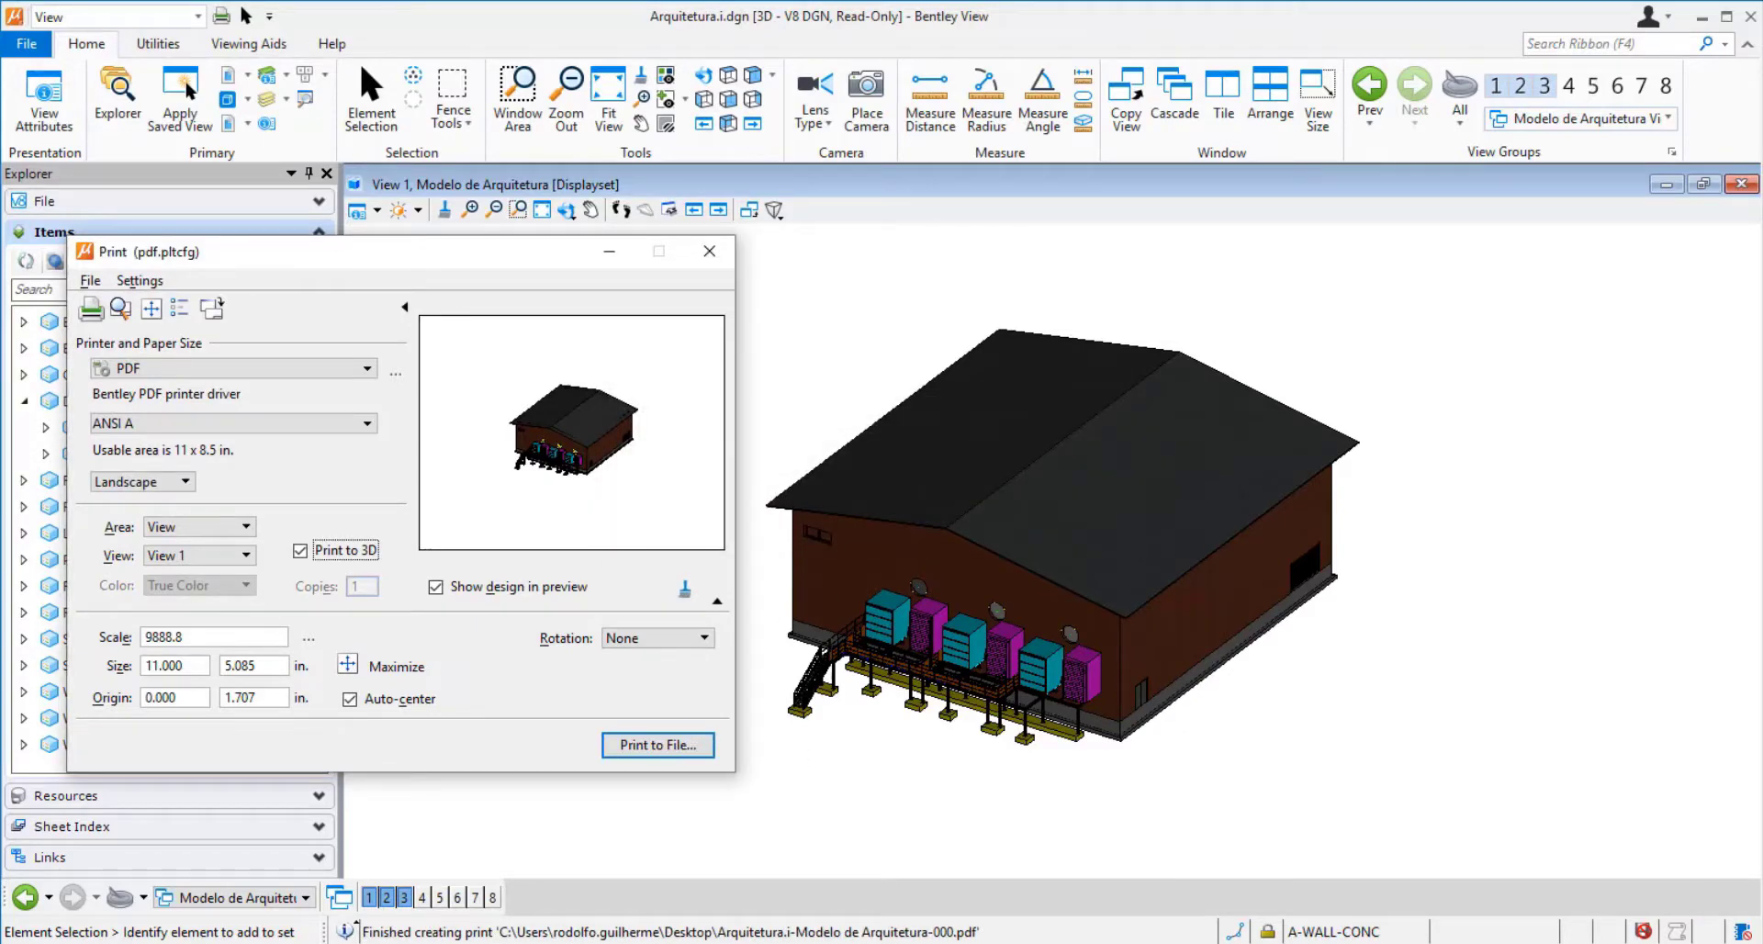
# Open the exported PDF in Adobe Acrobat Reader, decline making it the default application, and trust the document one time only
pyautogui.click(609, 252)
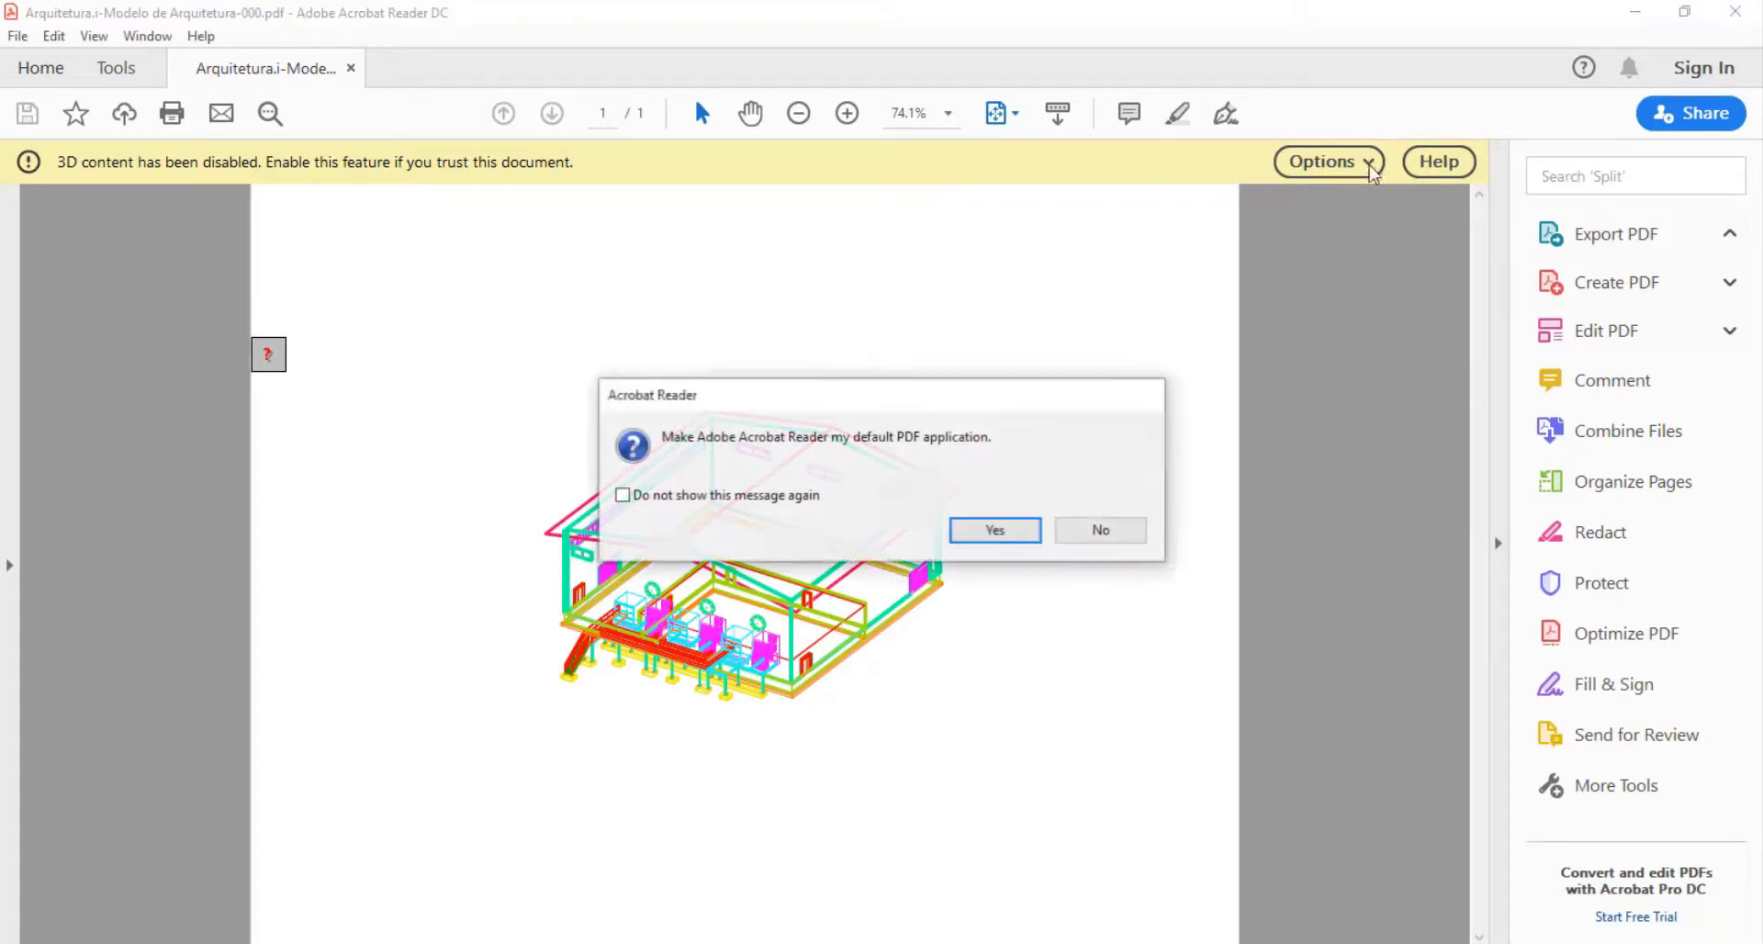
pyautogui.click(1098, 529)
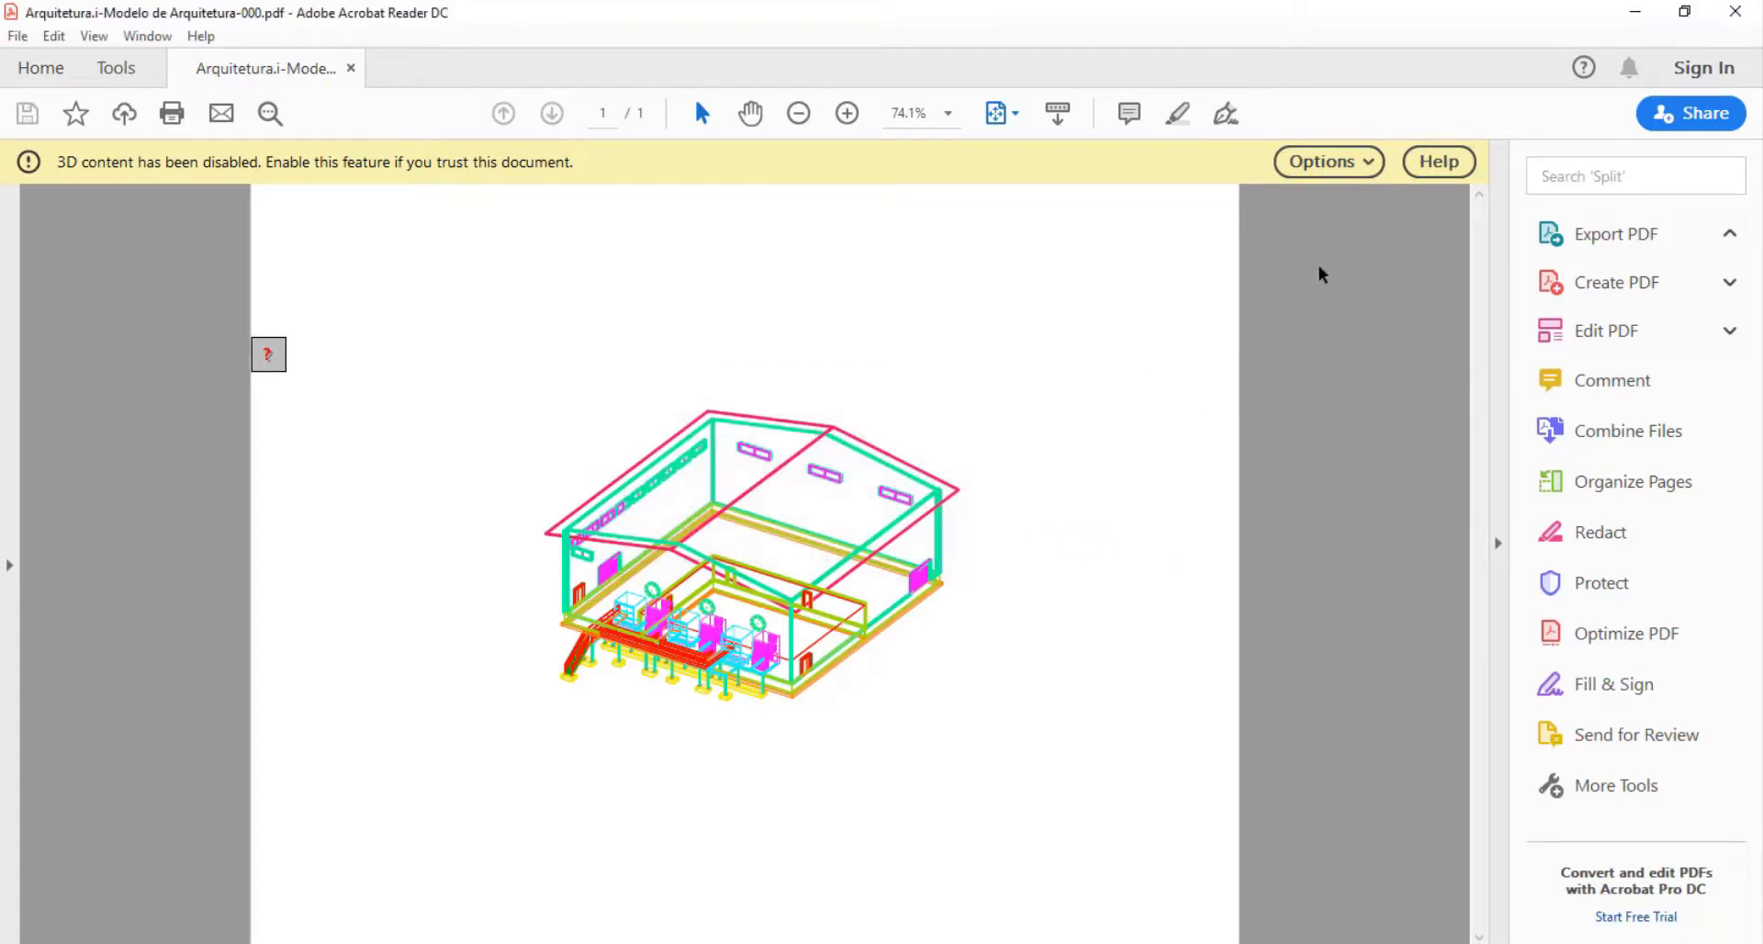
pyautogui.click(1350, 163)
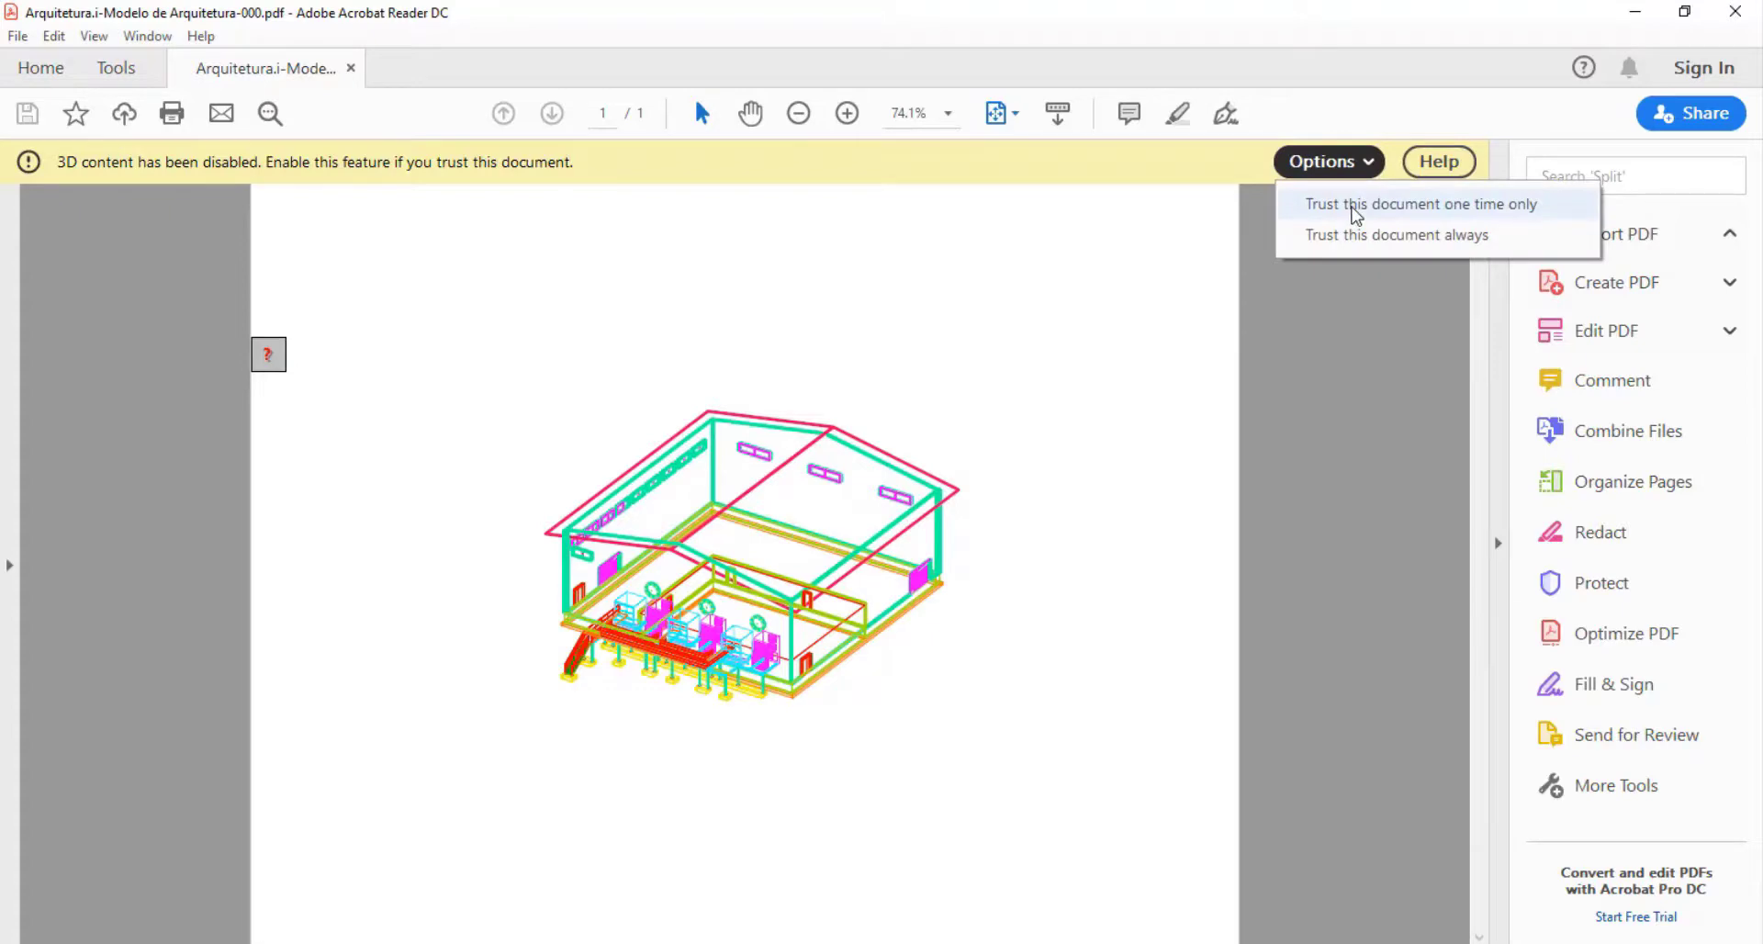
pyautogui.click(1357, 205)
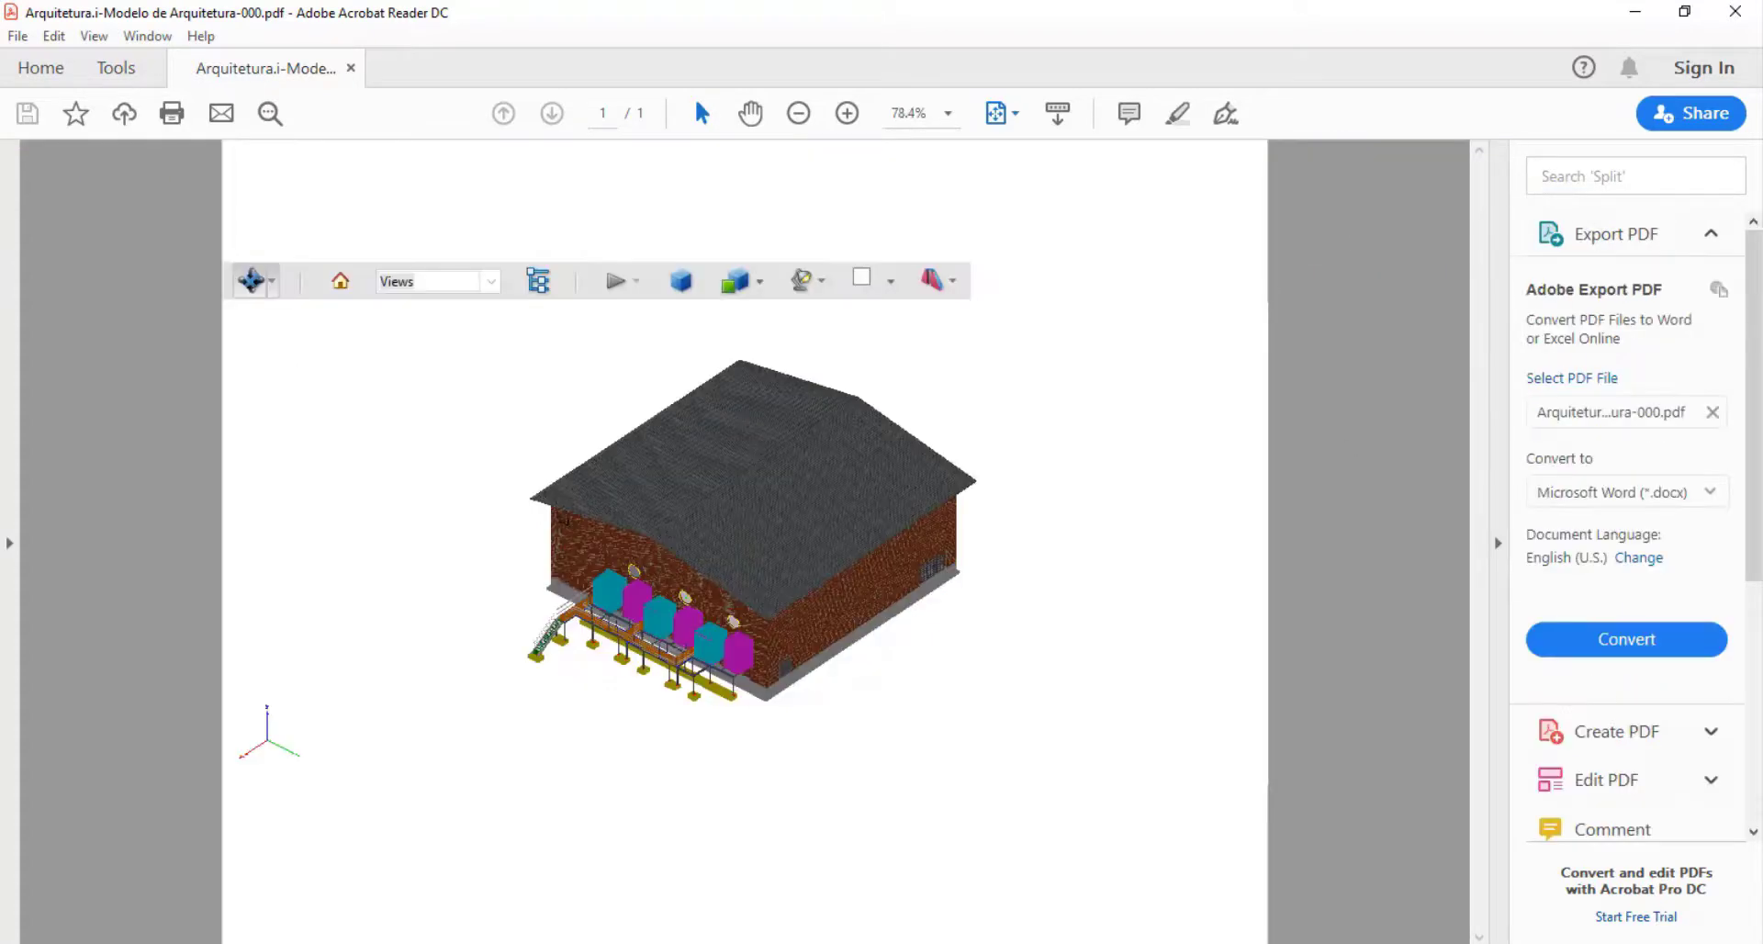
# Check the exported PDF's file size in its properties and examine the 3D building from several angles
pyautogui.moveTo(1762, 634); pyautogui.dragTo(794, 300)
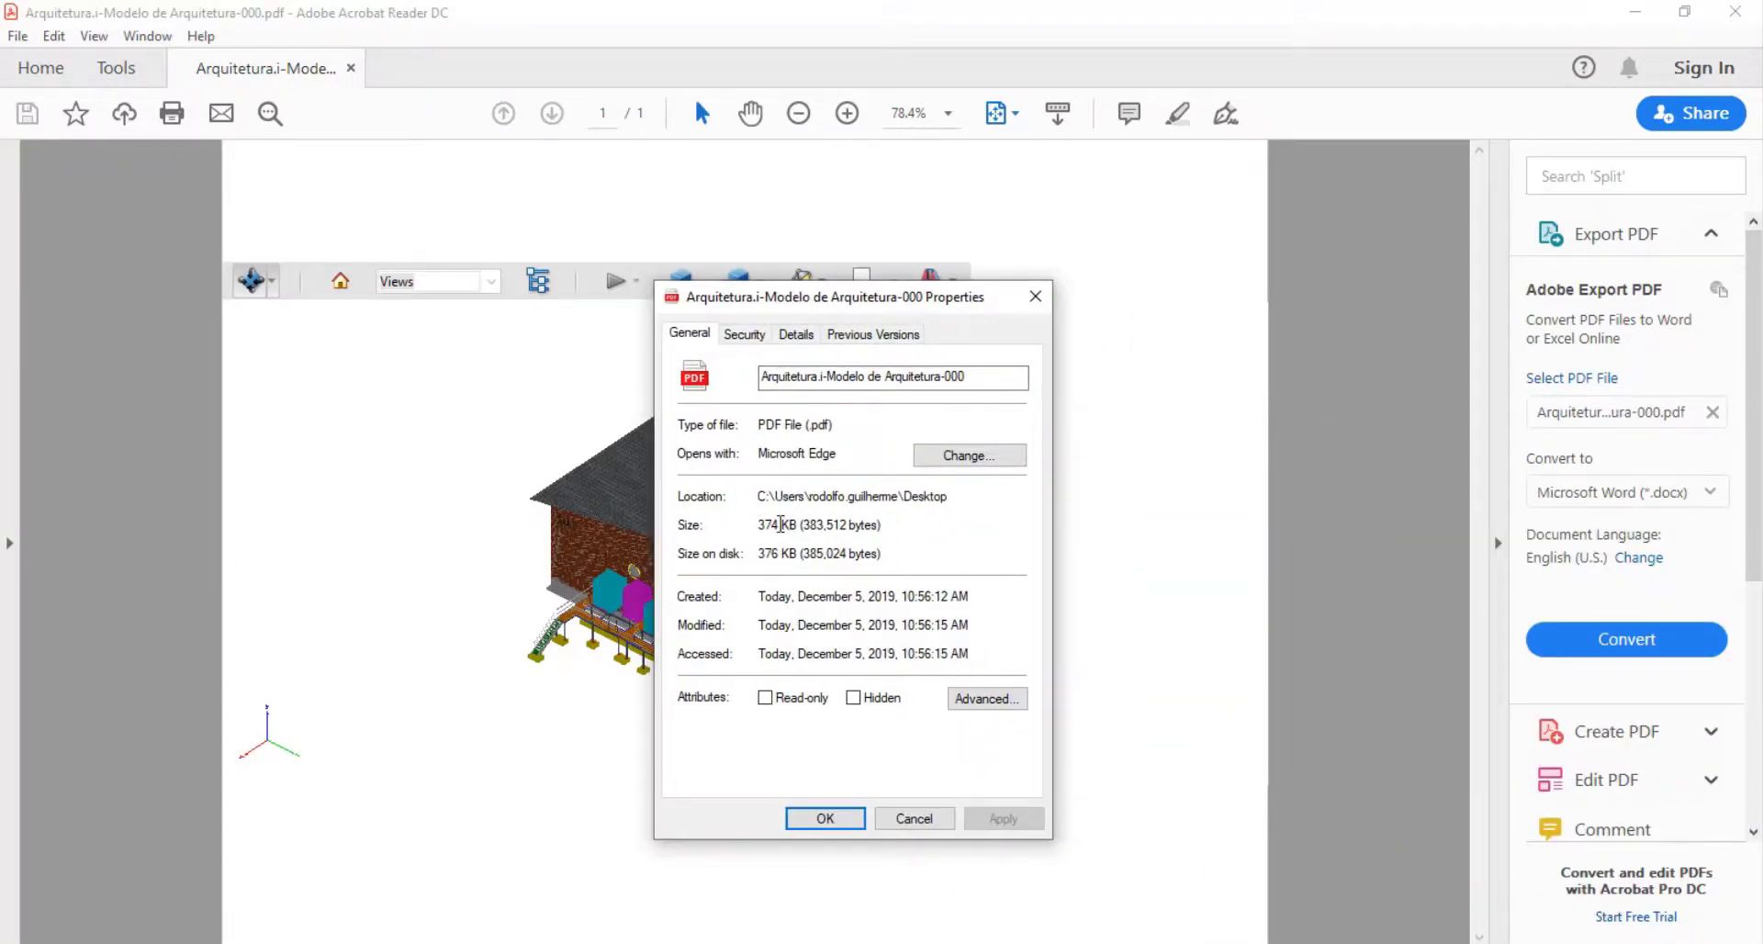
pyautogui.click(1034, 296)
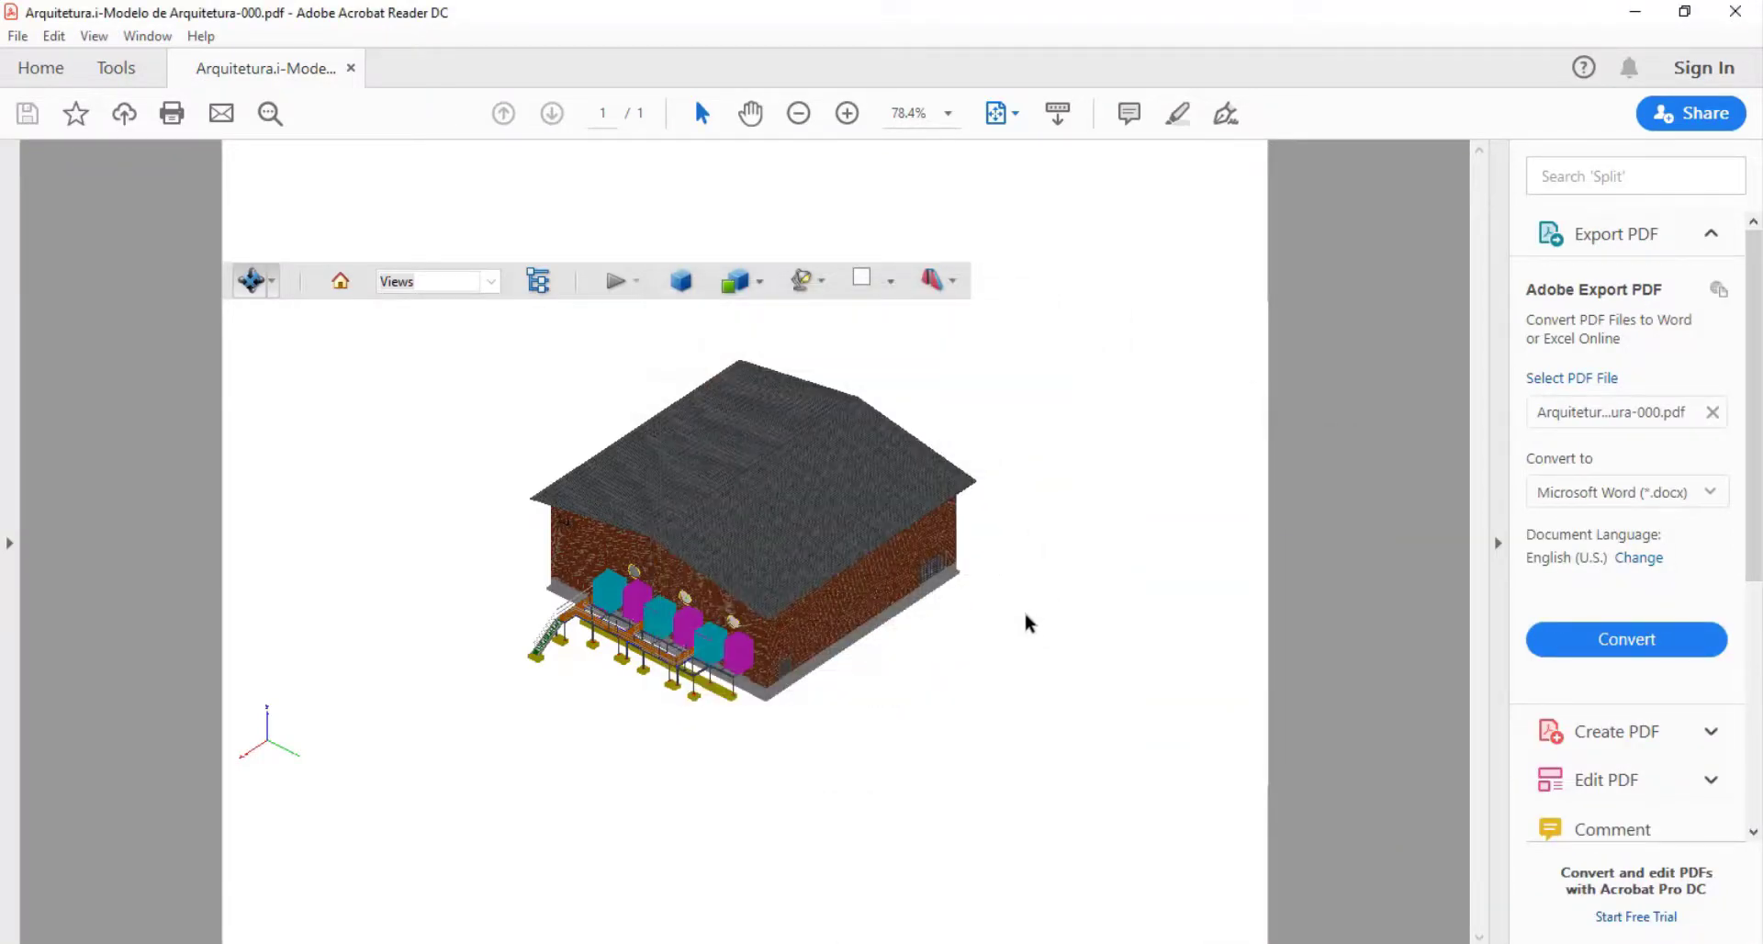
pyautogui.moveTo(1029, 623); pyautogui.dragTo(1082, 484)
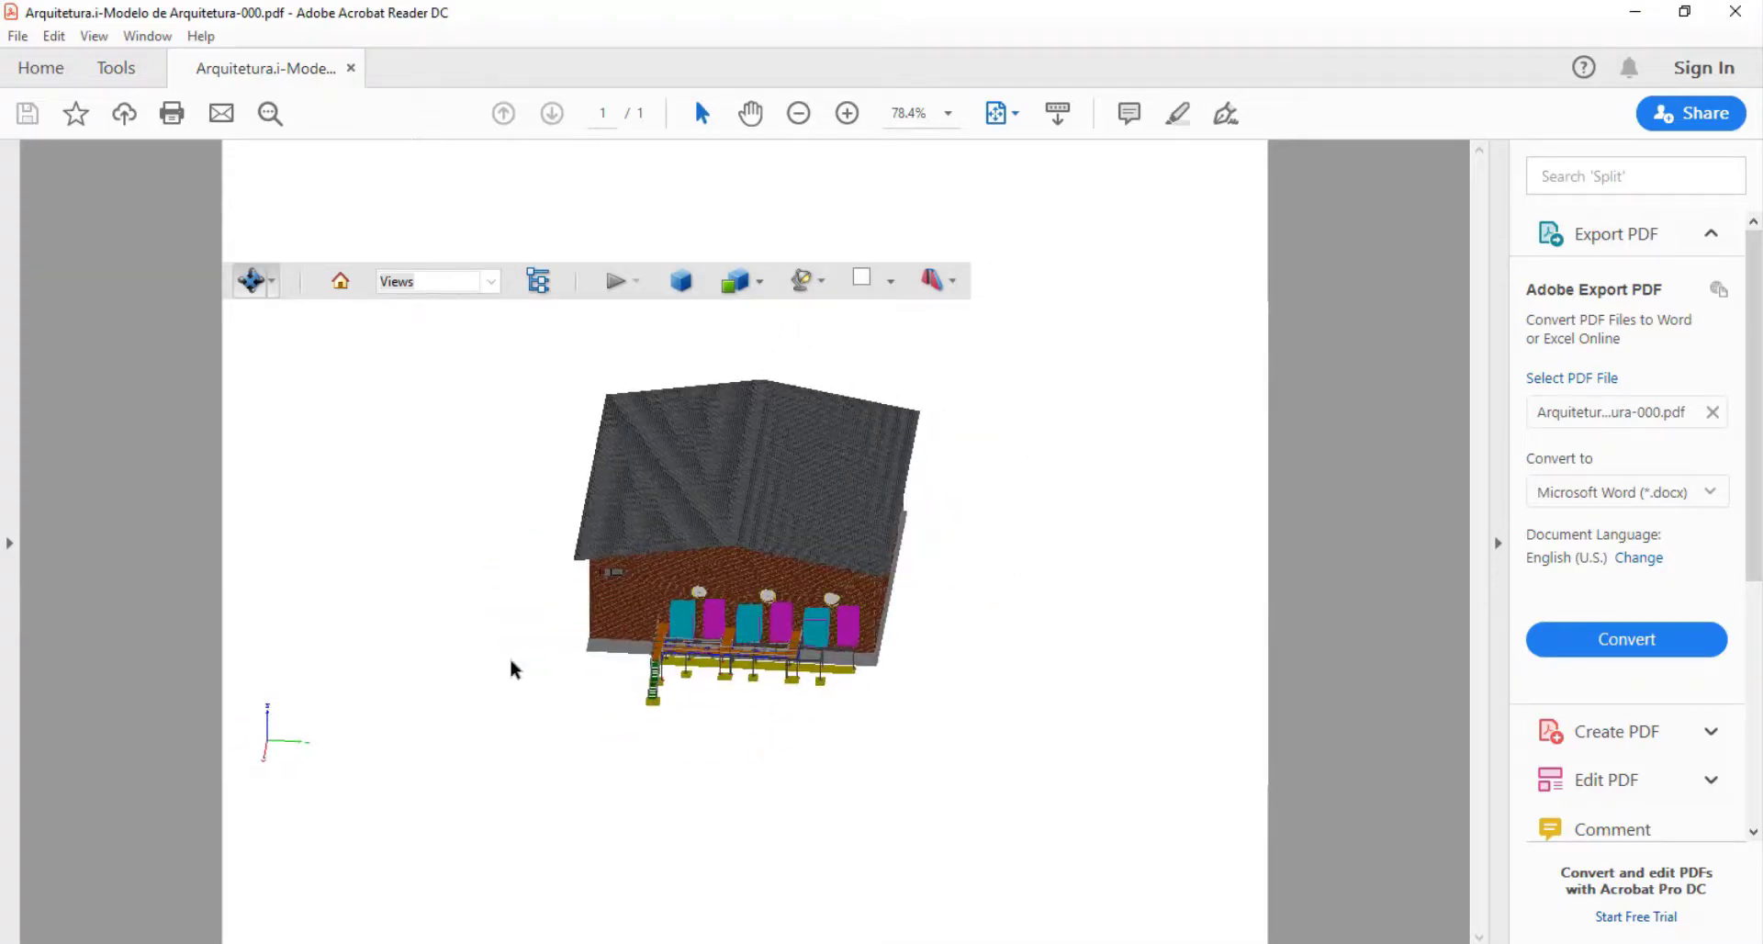
pyautogui.moveTo(514, 669); pyautogui.dragTo(846, 362)
# Cut the building with a cross section, set its offset to -14%, and align the cutting plane to the Y-Axis
pyautogui.click(927, 281)
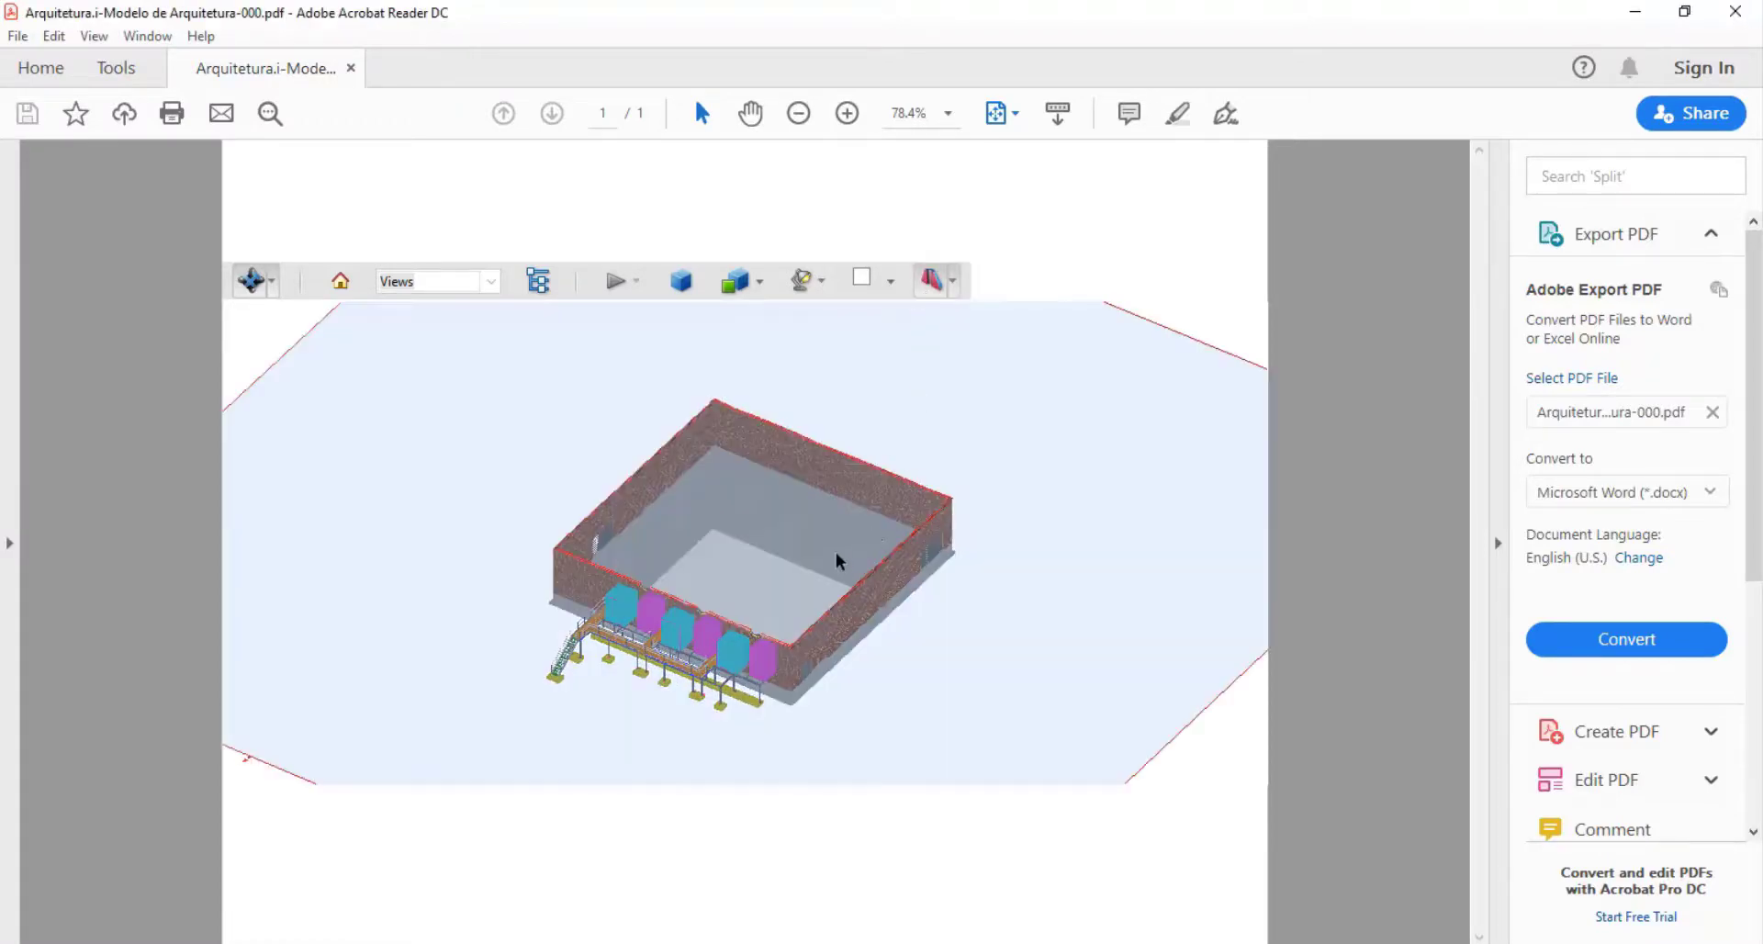
pyautogui.click(955, 284)
pyautogui.click(1065, 354)
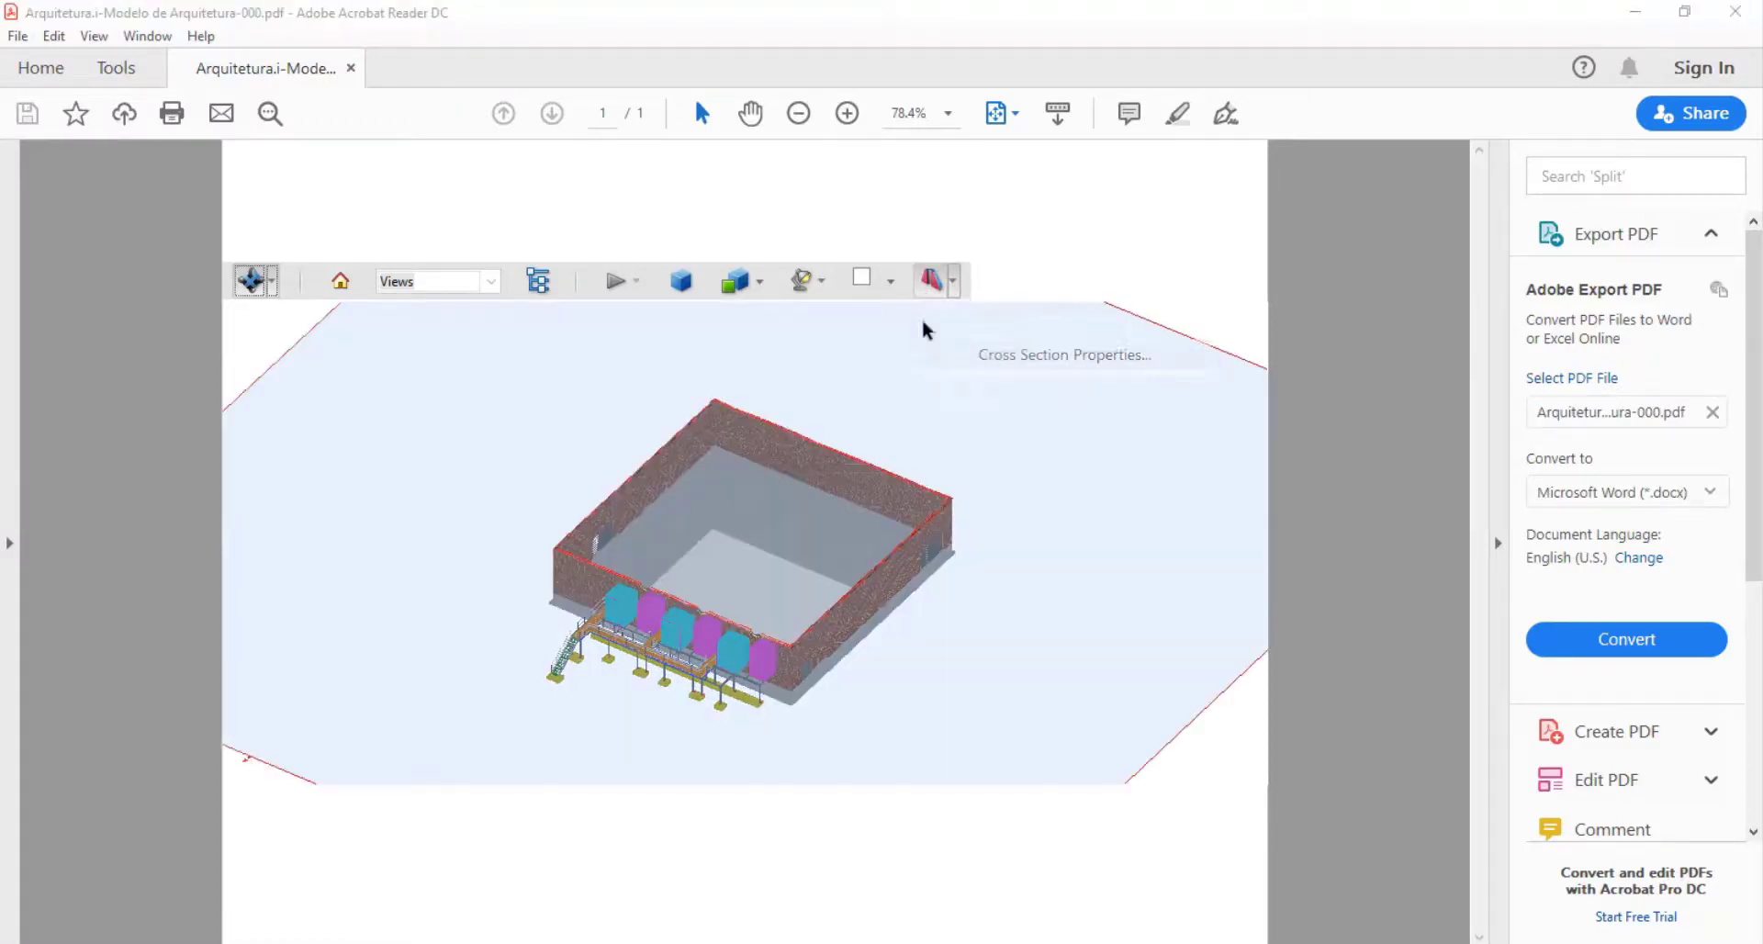
pyautogui.moveTo(852, 180); pyautogui.dragTo(1457, 156)
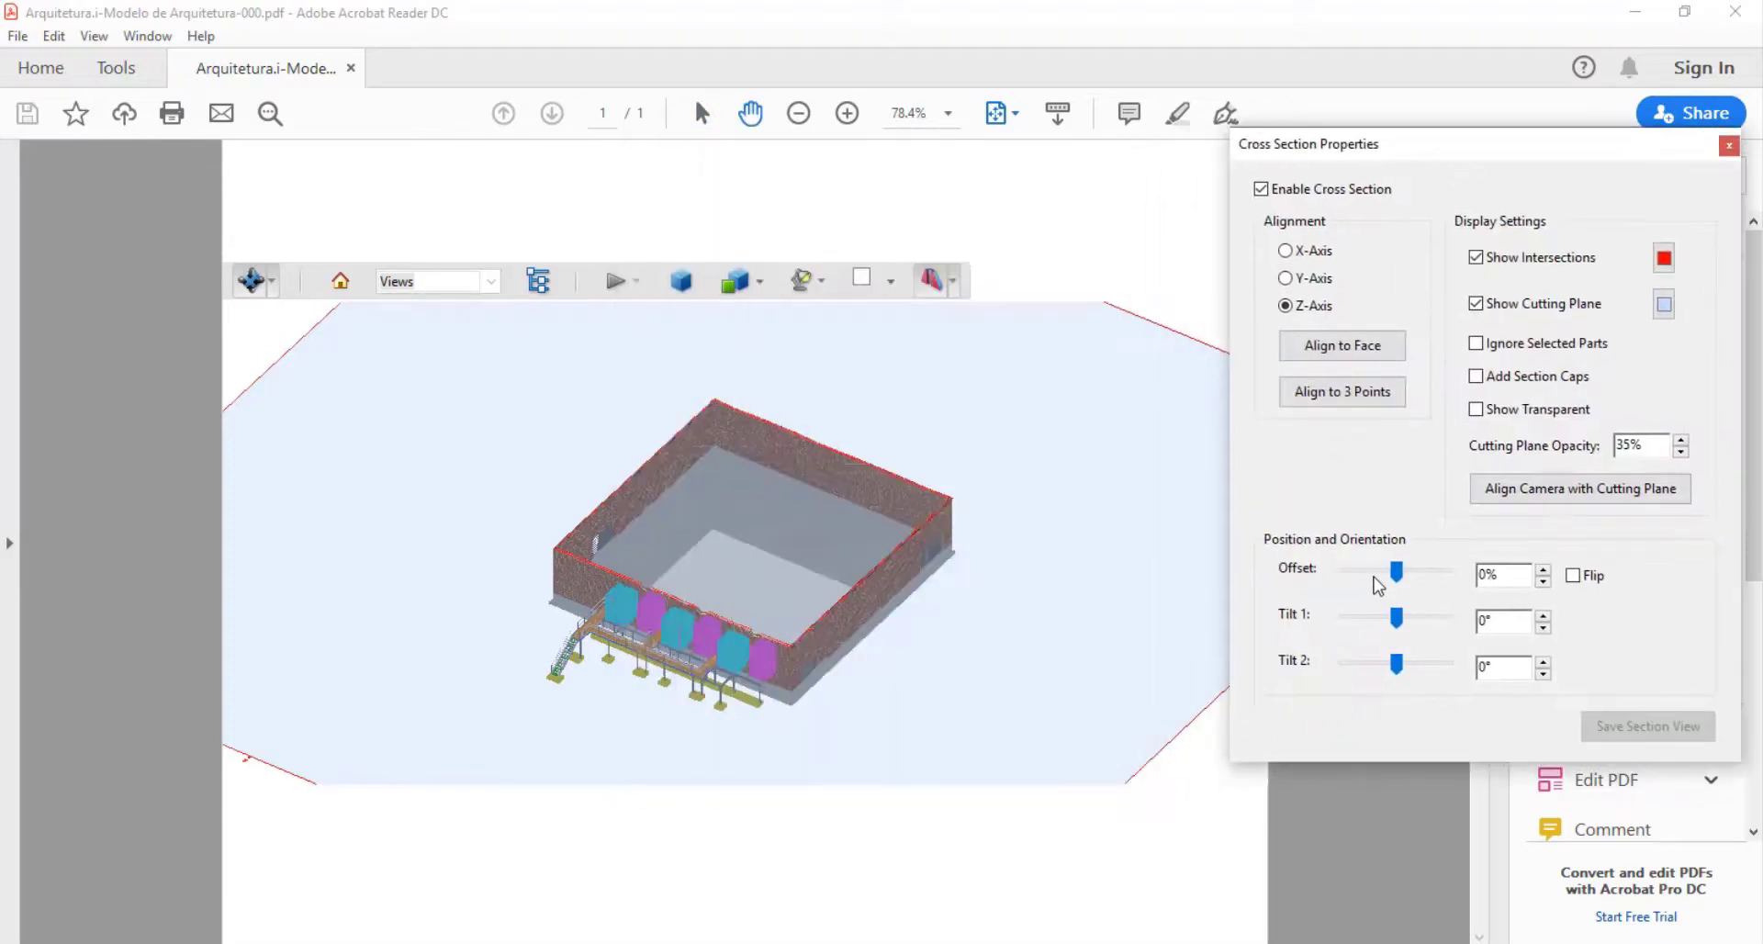
pyautogui.moveTo(1396, 572); pyautogui.dragTo(1389, 573)
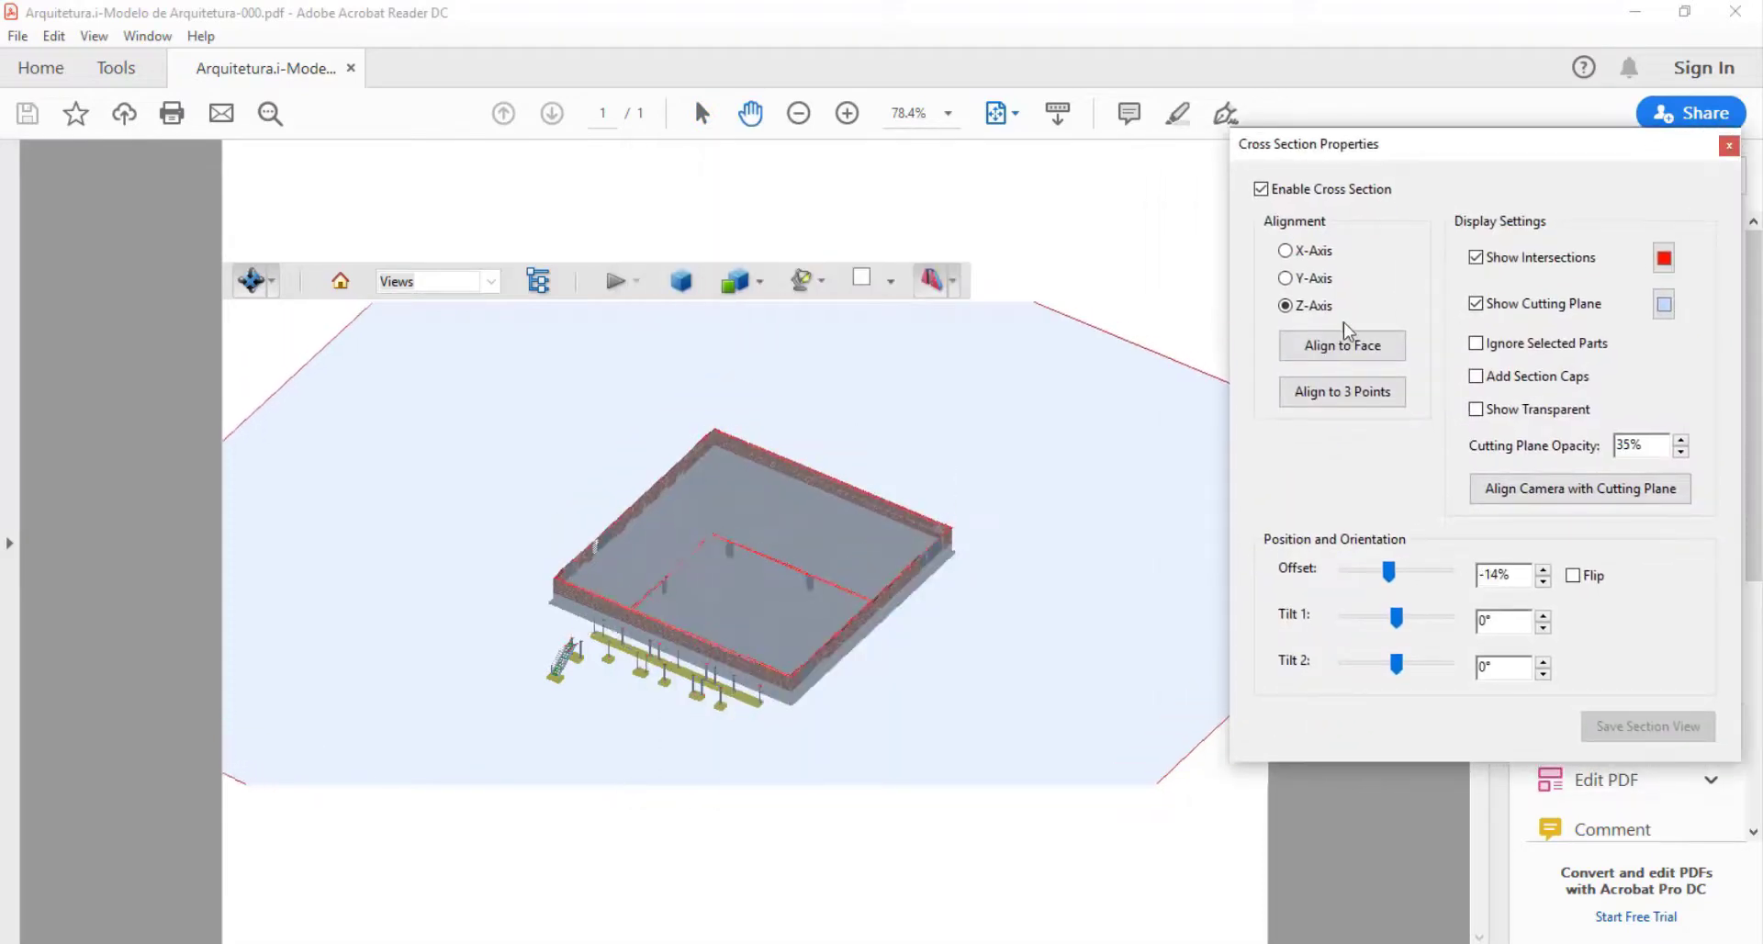
pyautogui.click(1304, 280)
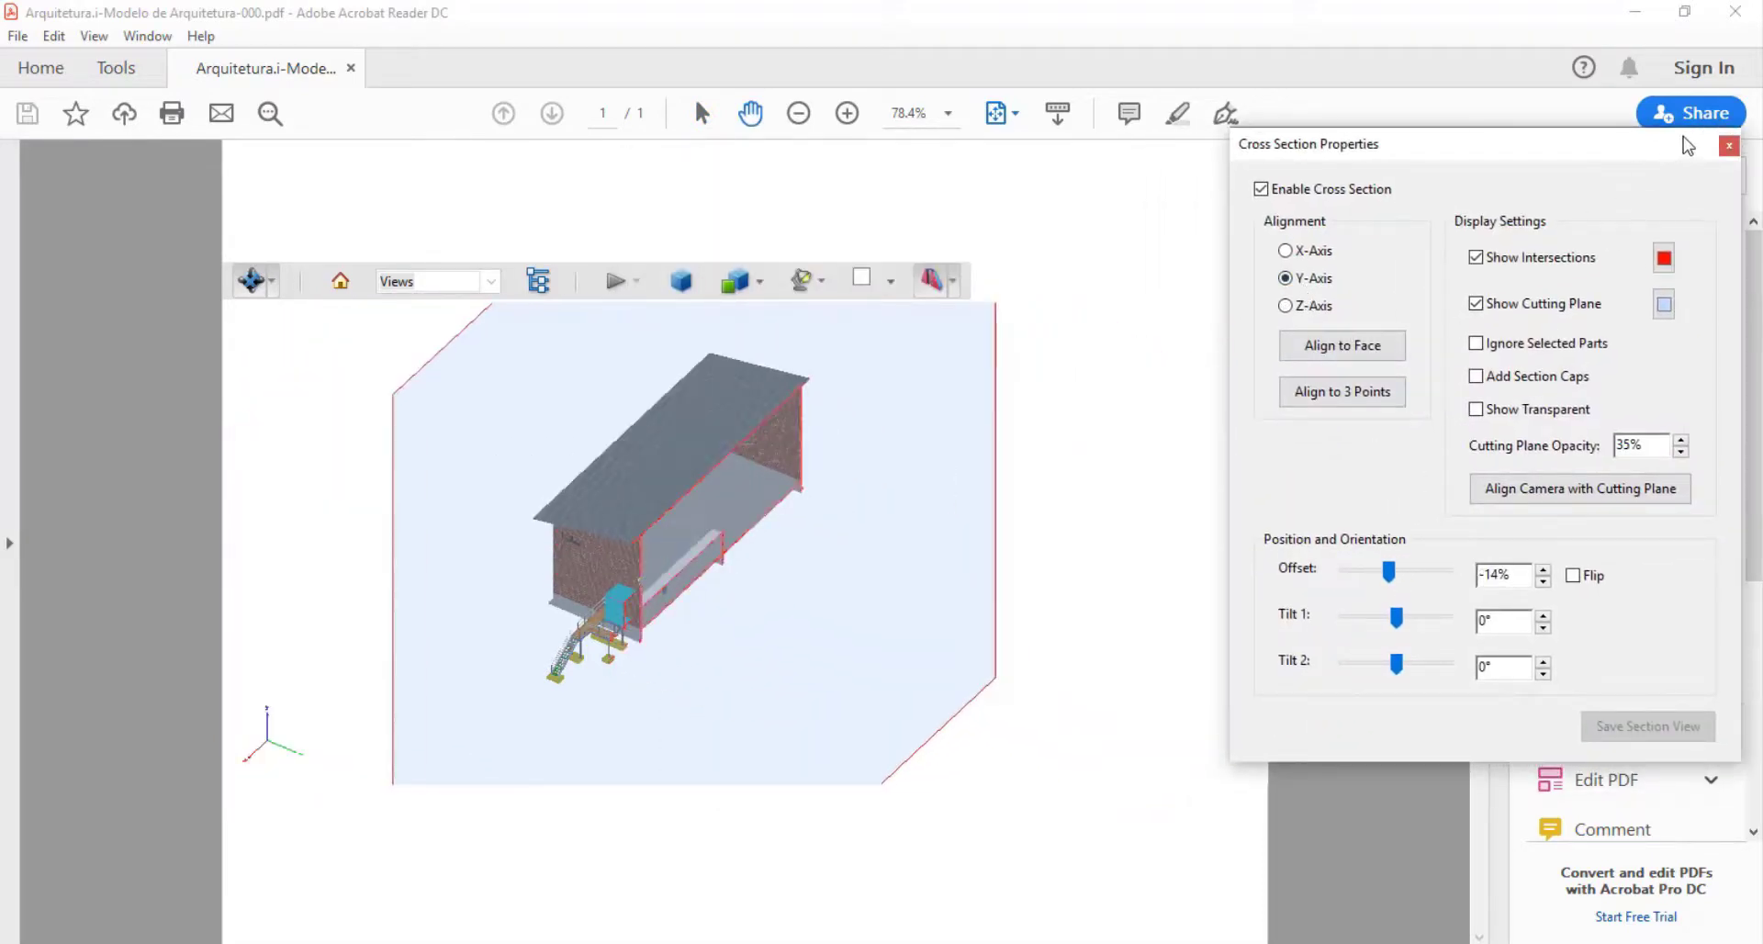
pyautogui.click(1727, 146)
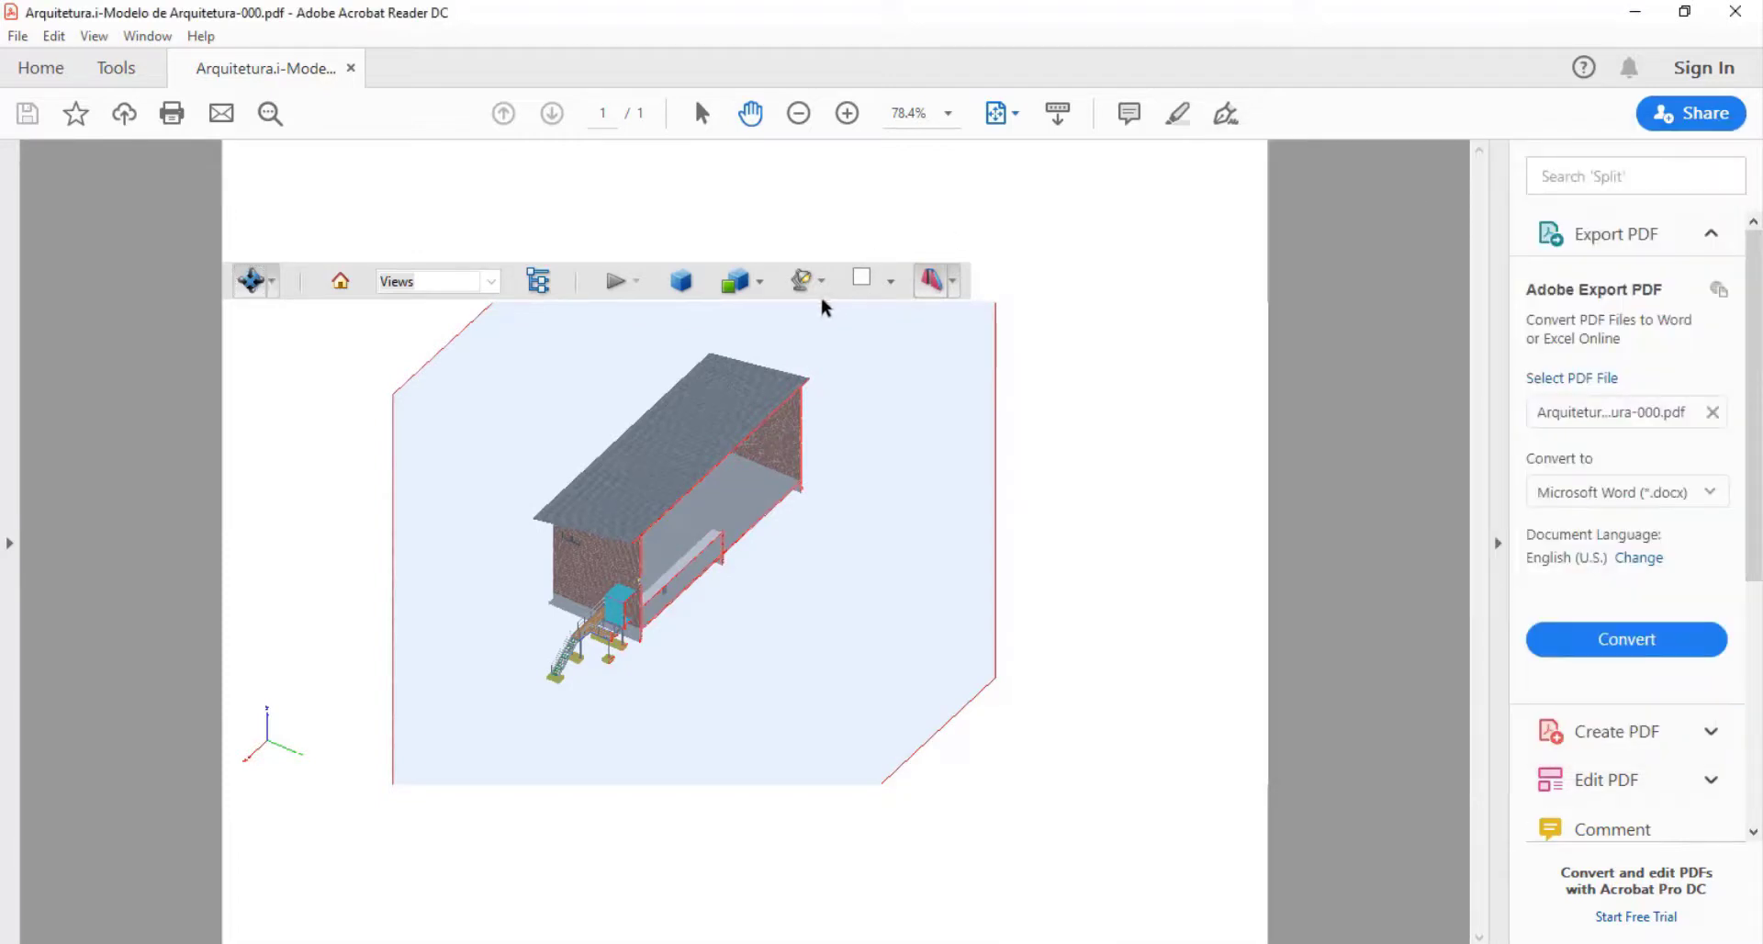
# Try the Transparent Bounding Box Outline and Transparent Wireframe render modes on the 3D building
pyautogui.click(740, 282)
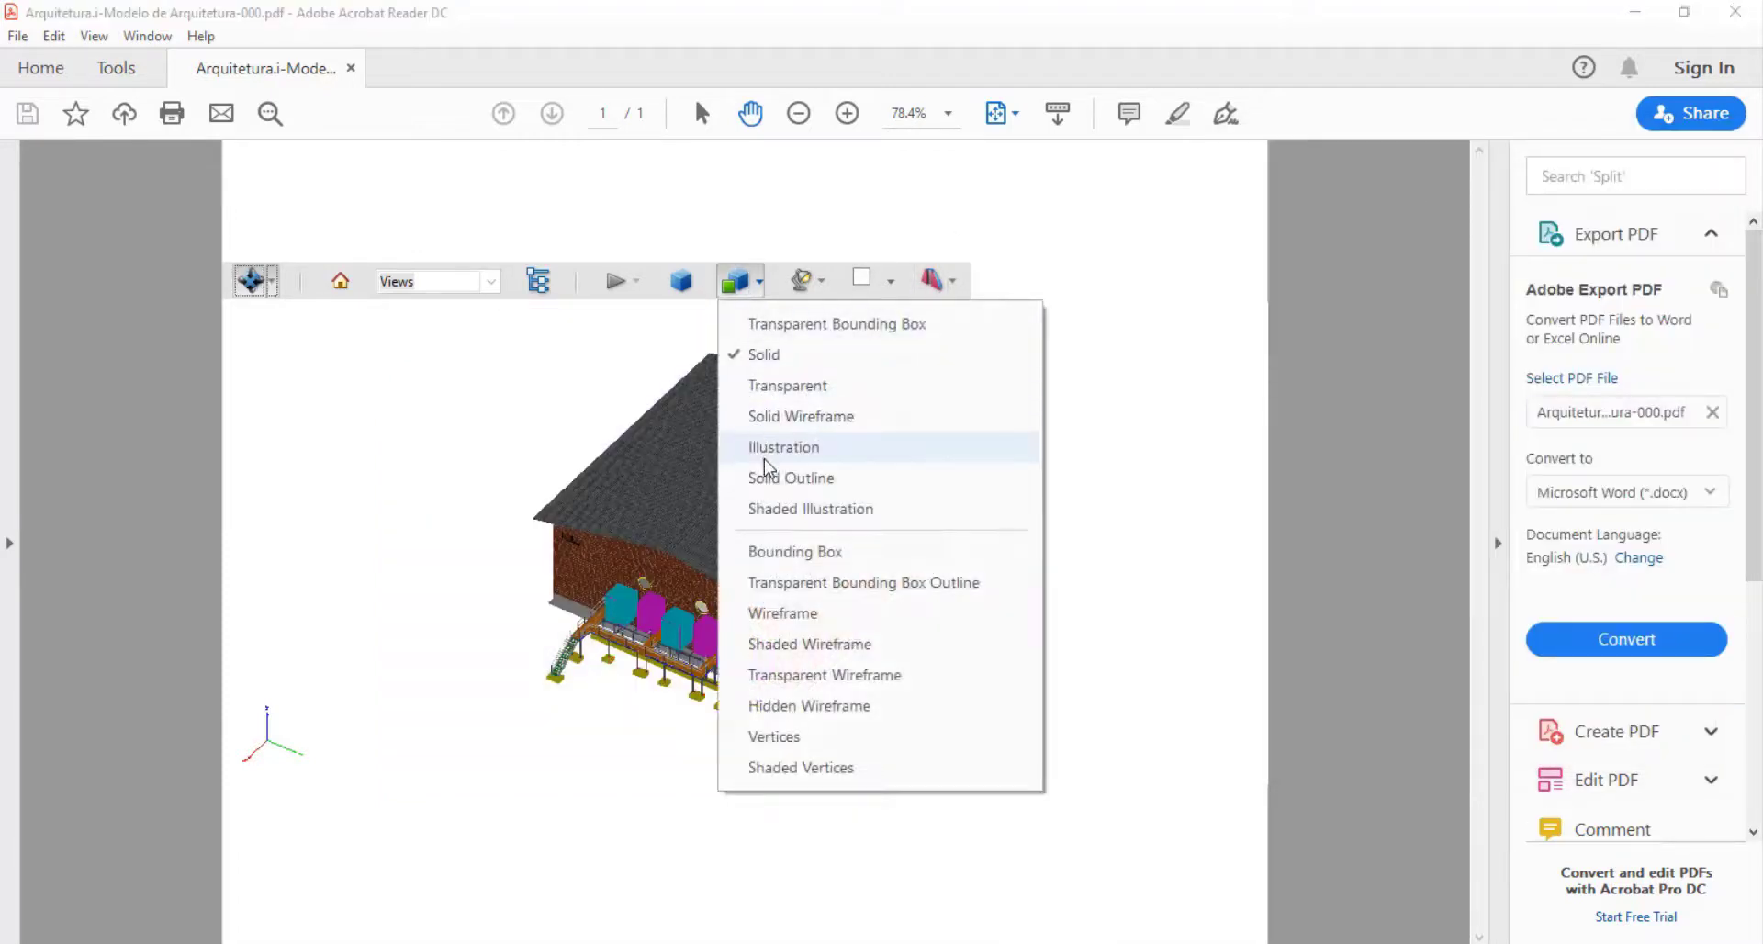
pyautogui.click(794, 584)
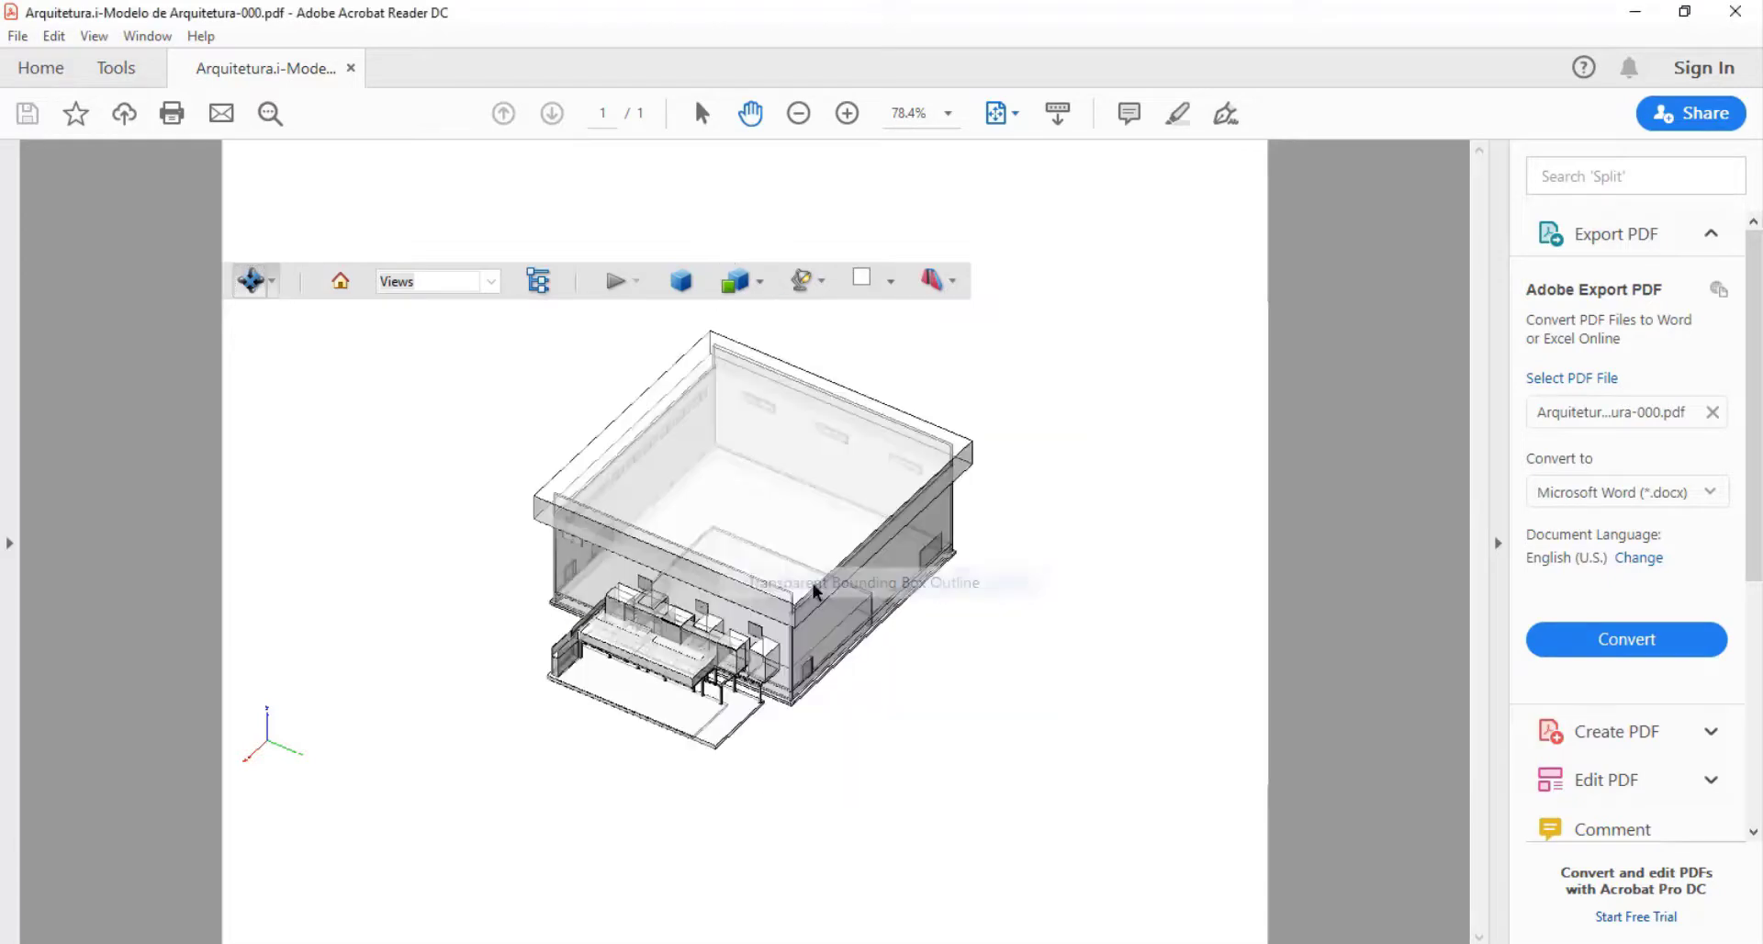
pyautogui.click(735, 295)
pyautogui.click(806, 675)
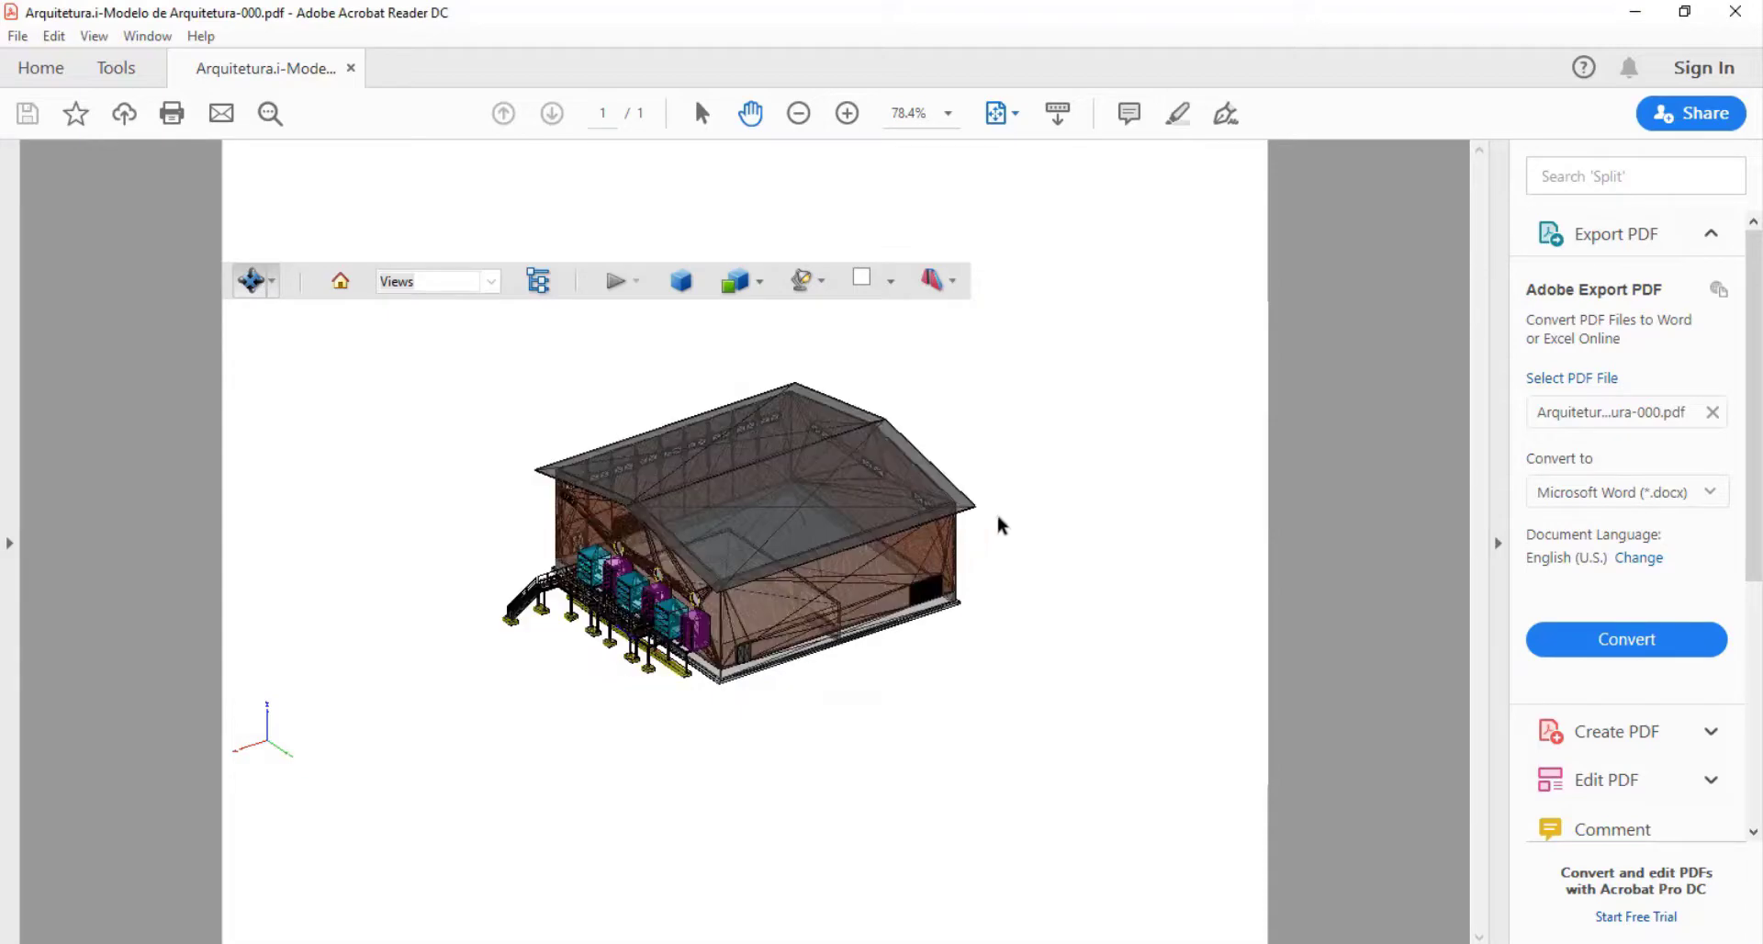
pyautogui.moveTo(999, 517); pyautogui.dragTo(1005, 510)
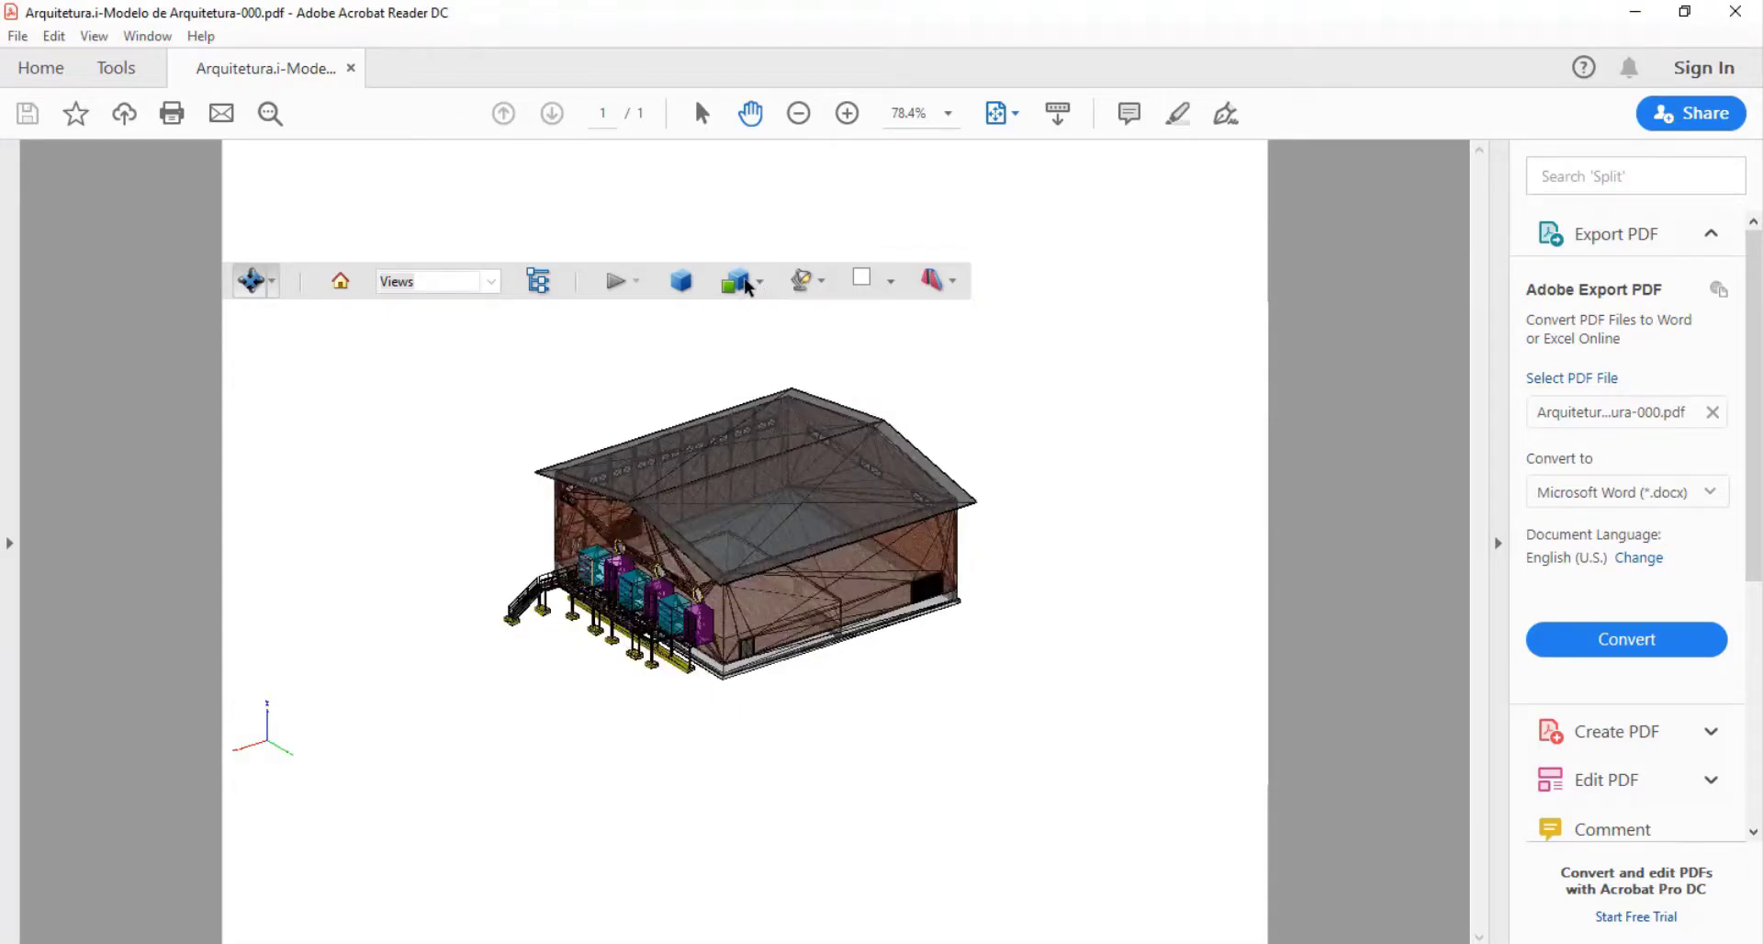
# Set the 3D building's render mode to Transparent and examine the interior and equipment platform up close
pyautogui.click(759, 282)
pyautogui.click(787, 388)
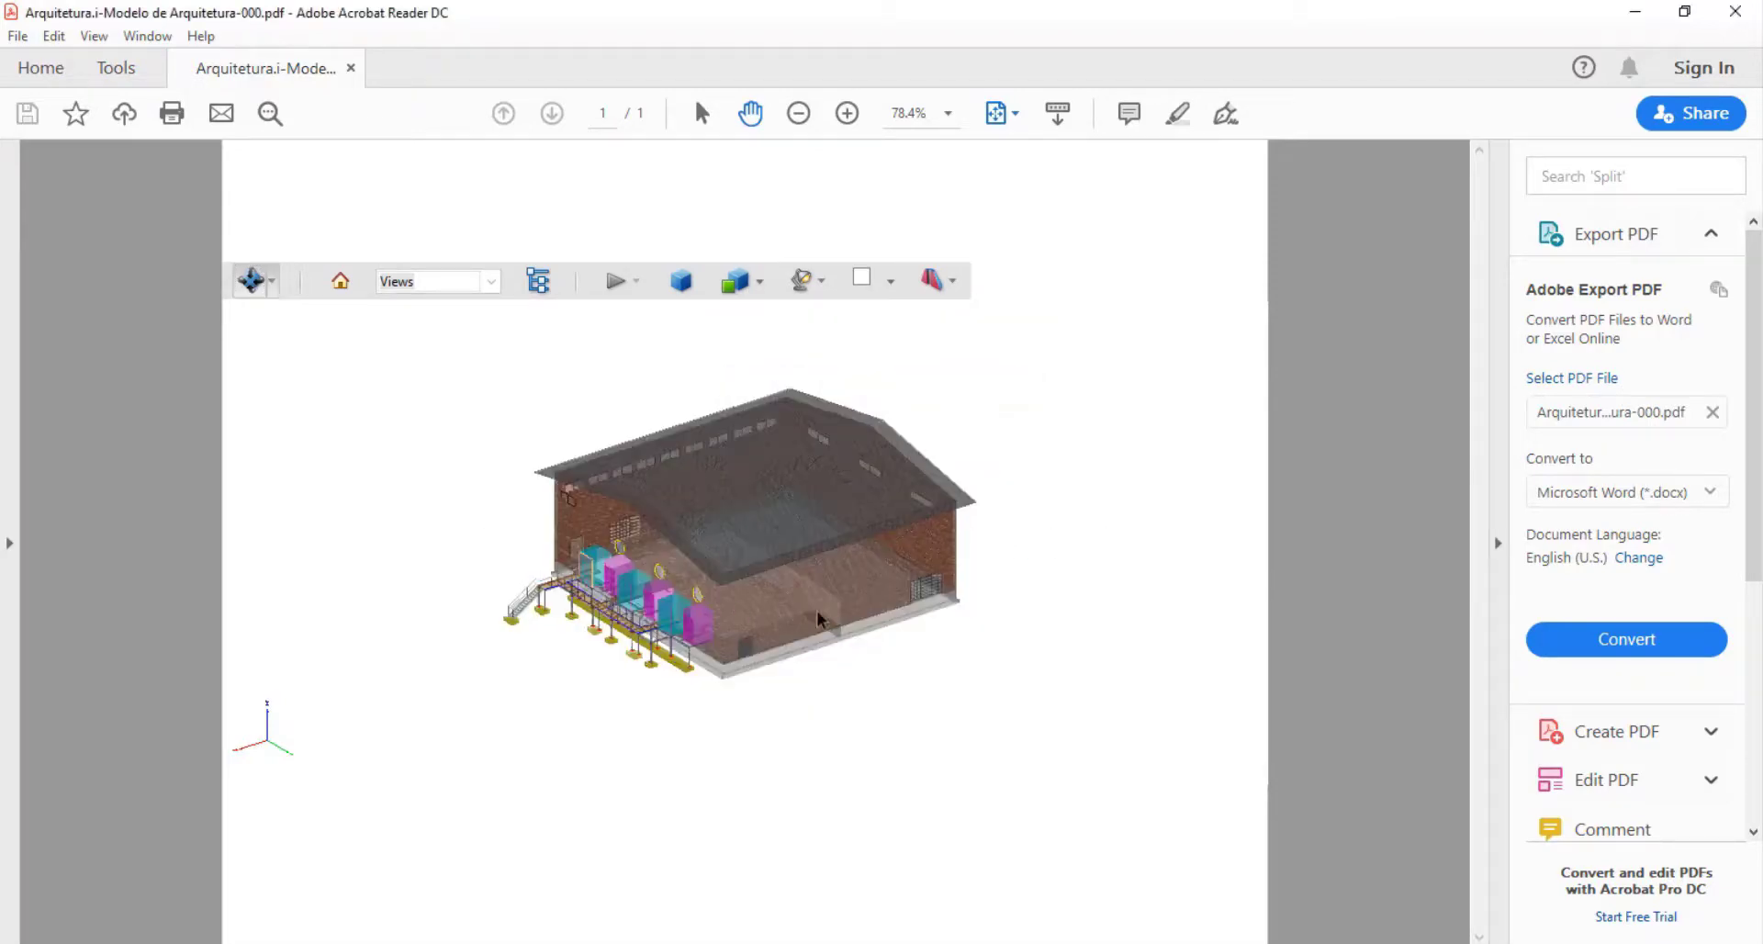
pyautogui.scroll(1, 822, 619)
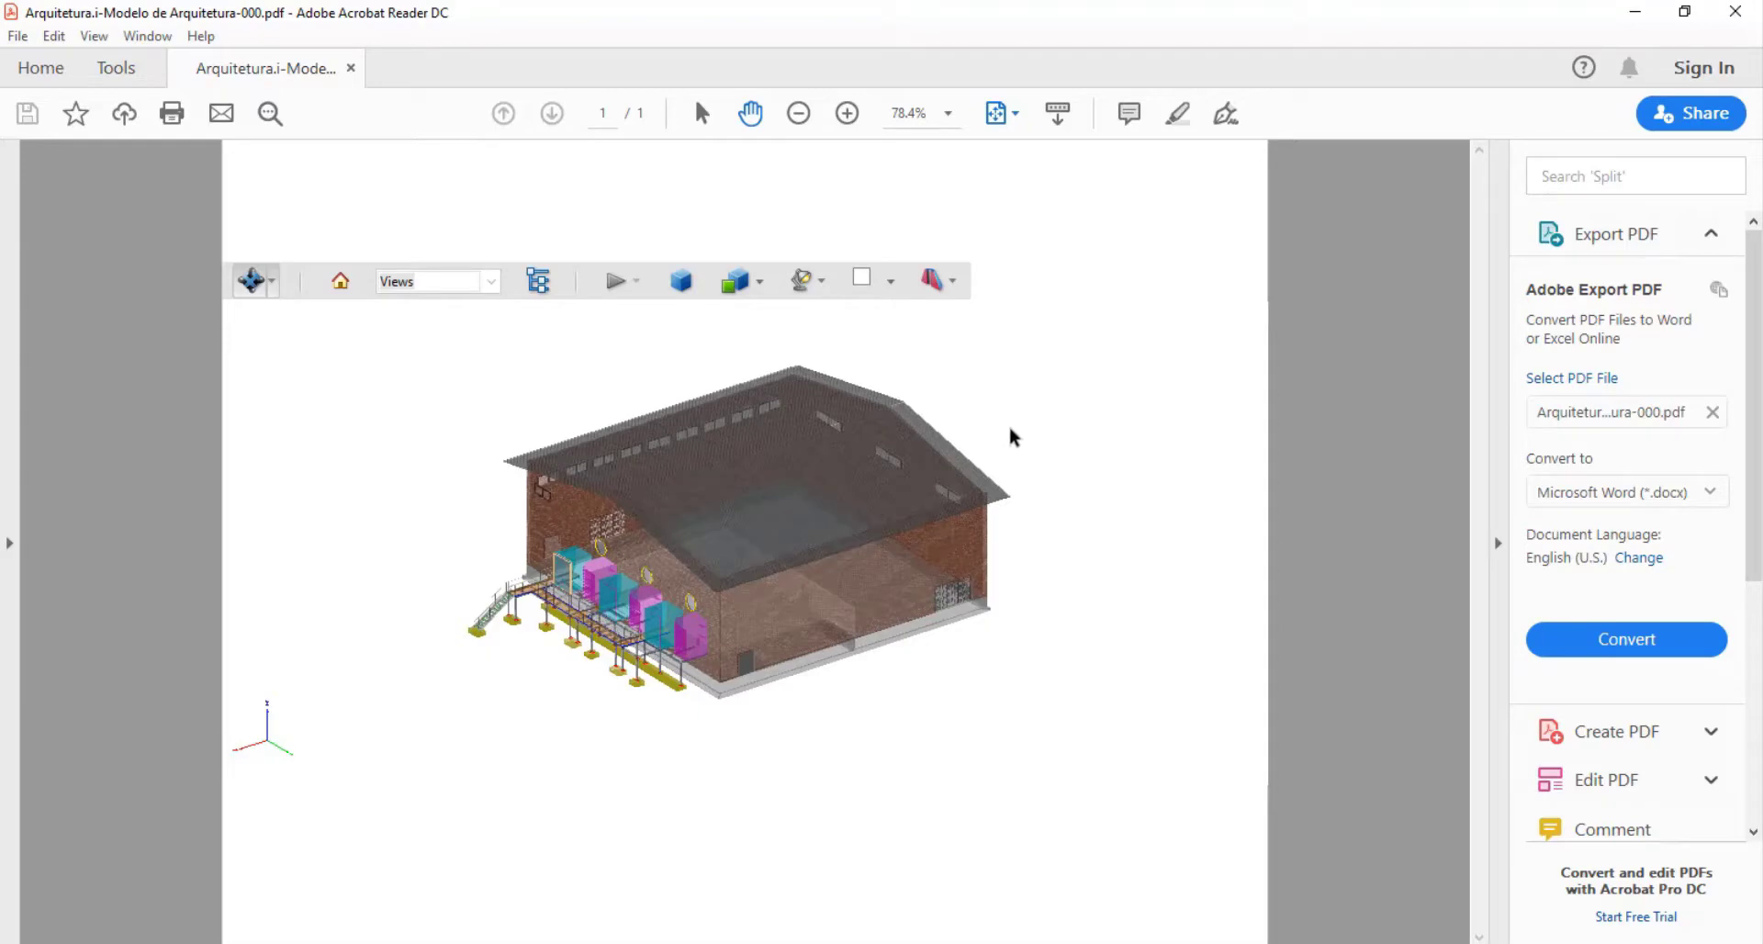
pyautogui.scroll(1, 1013, 437)
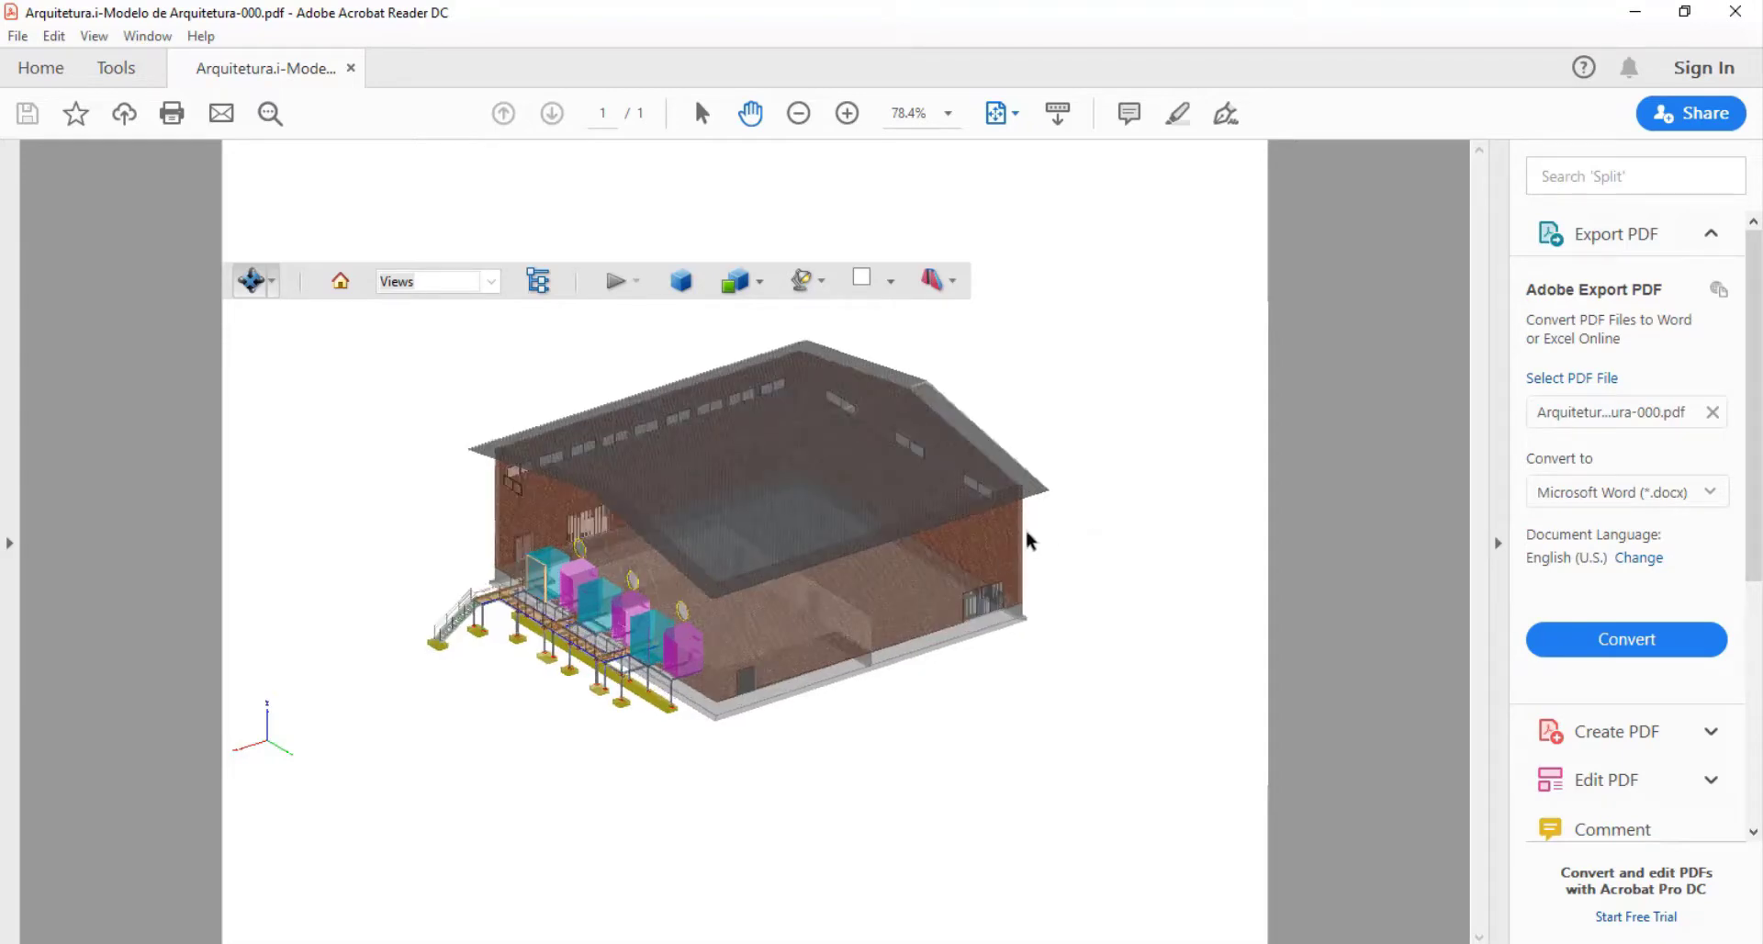
pyautogui.scroll(3, 675, 571)
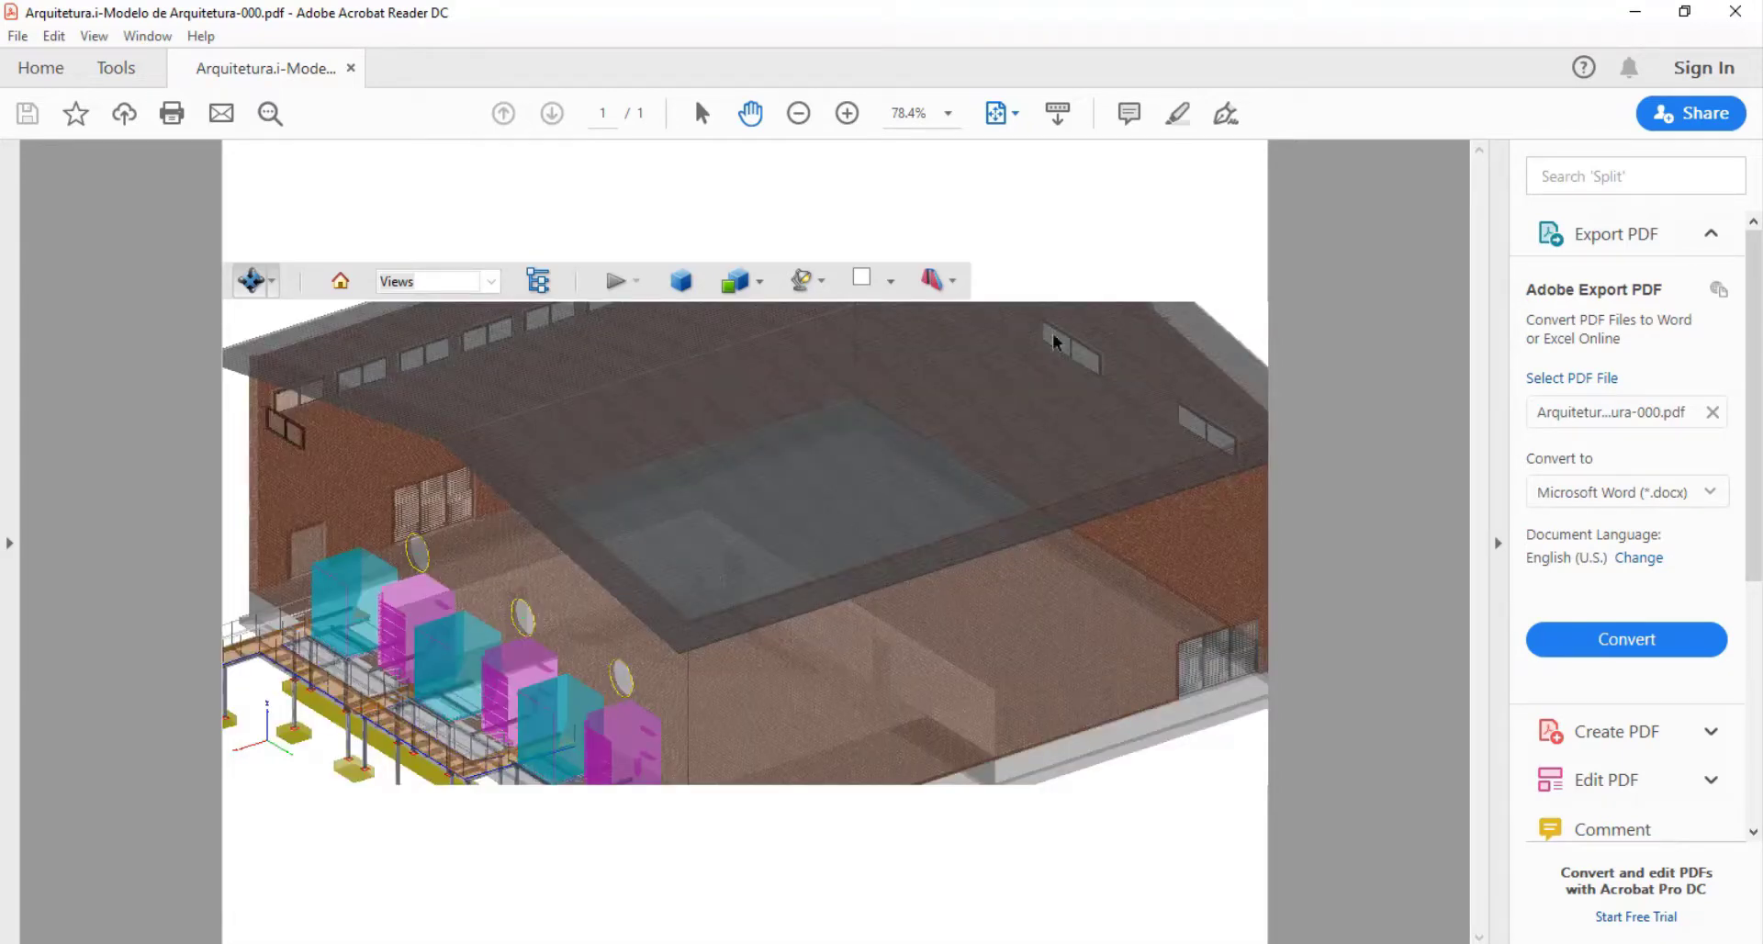
# Set the 3D building's render mode to Solid and examine the roof and equipment platform from above
pyautogui.click(776, 308)
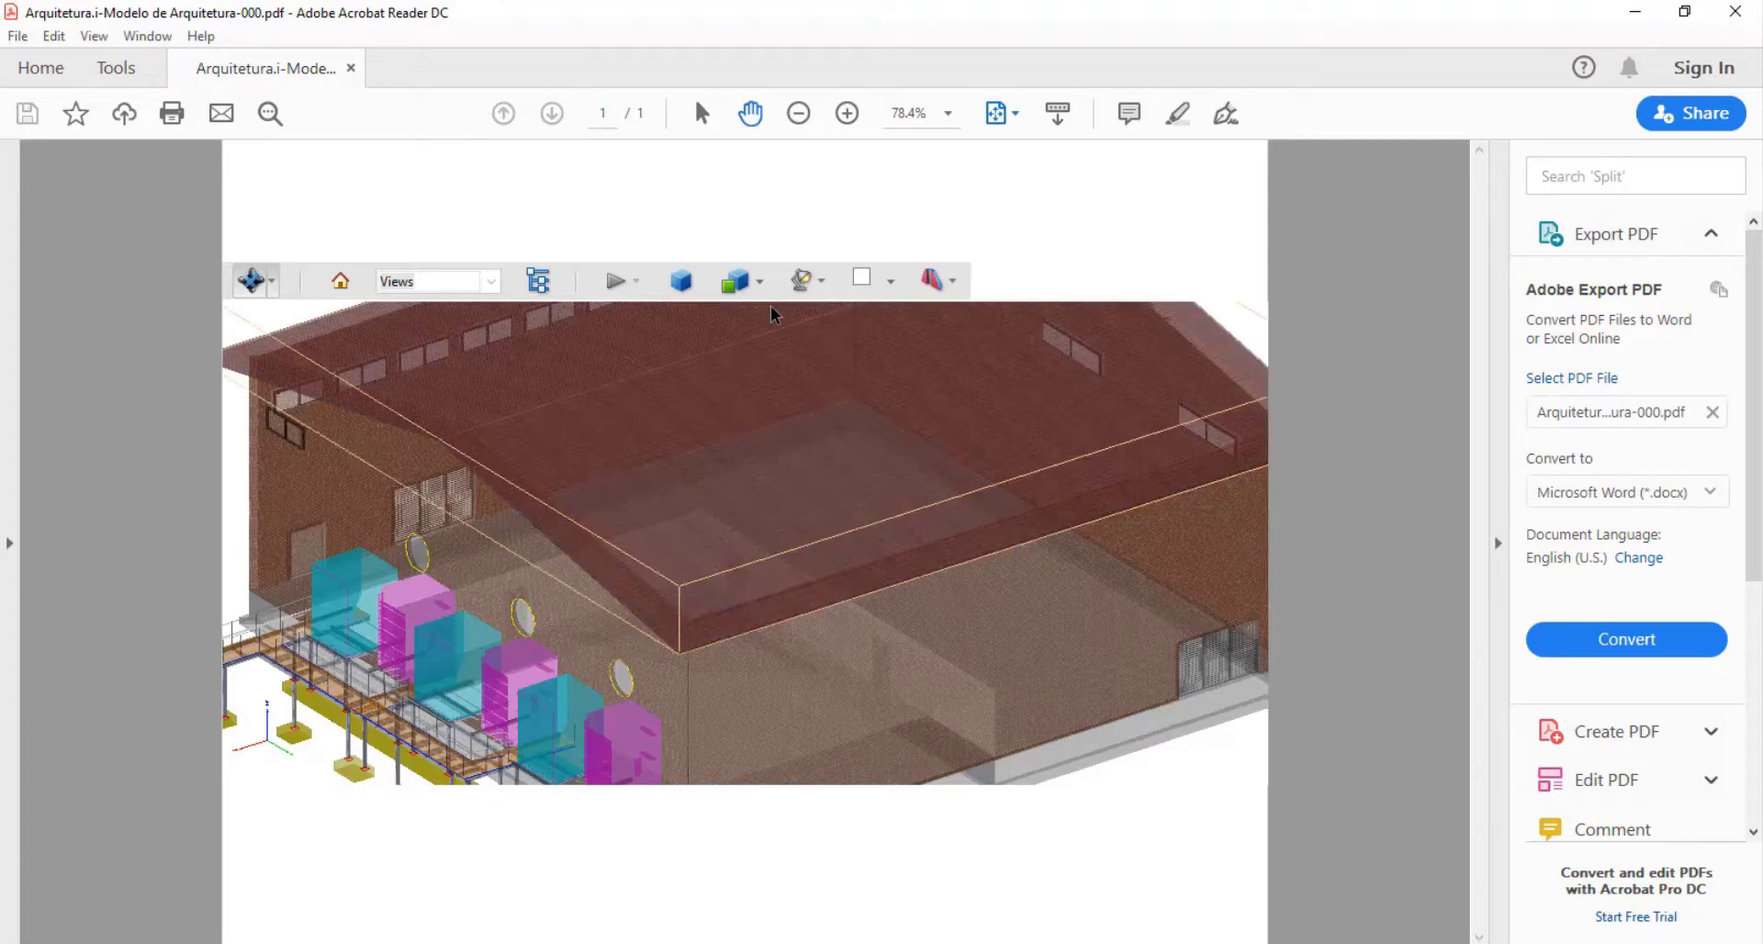
pyautogui.scroll(-1, 768, 291)
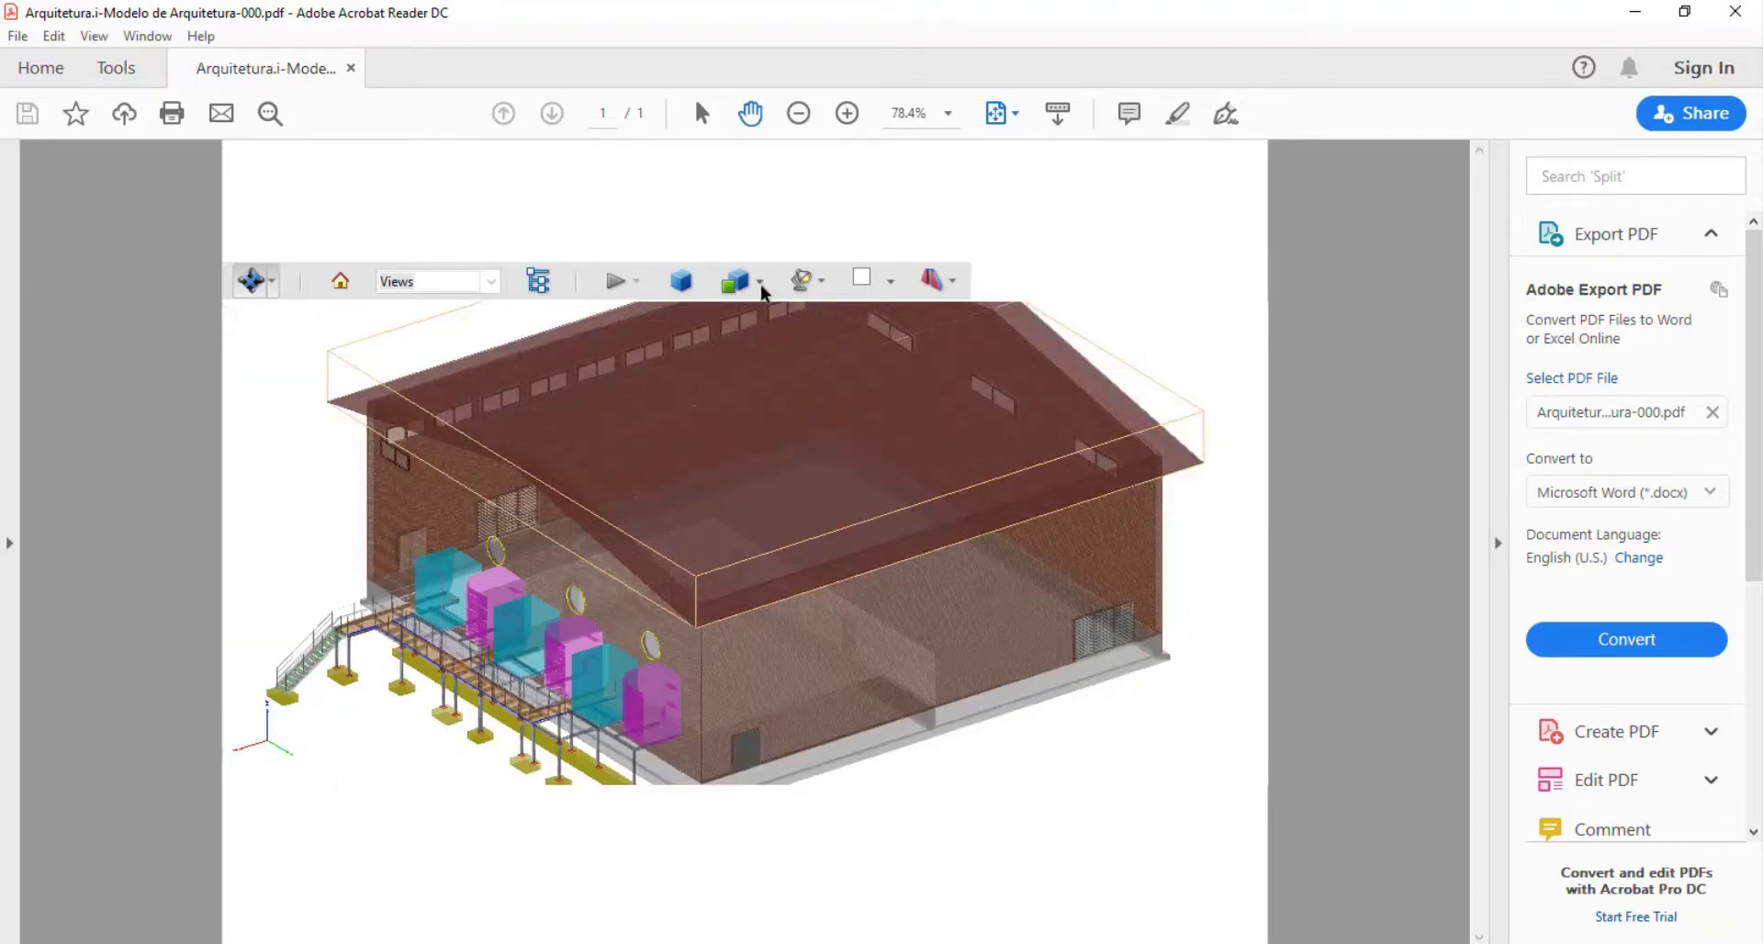
pyautogui.click(762, 291)
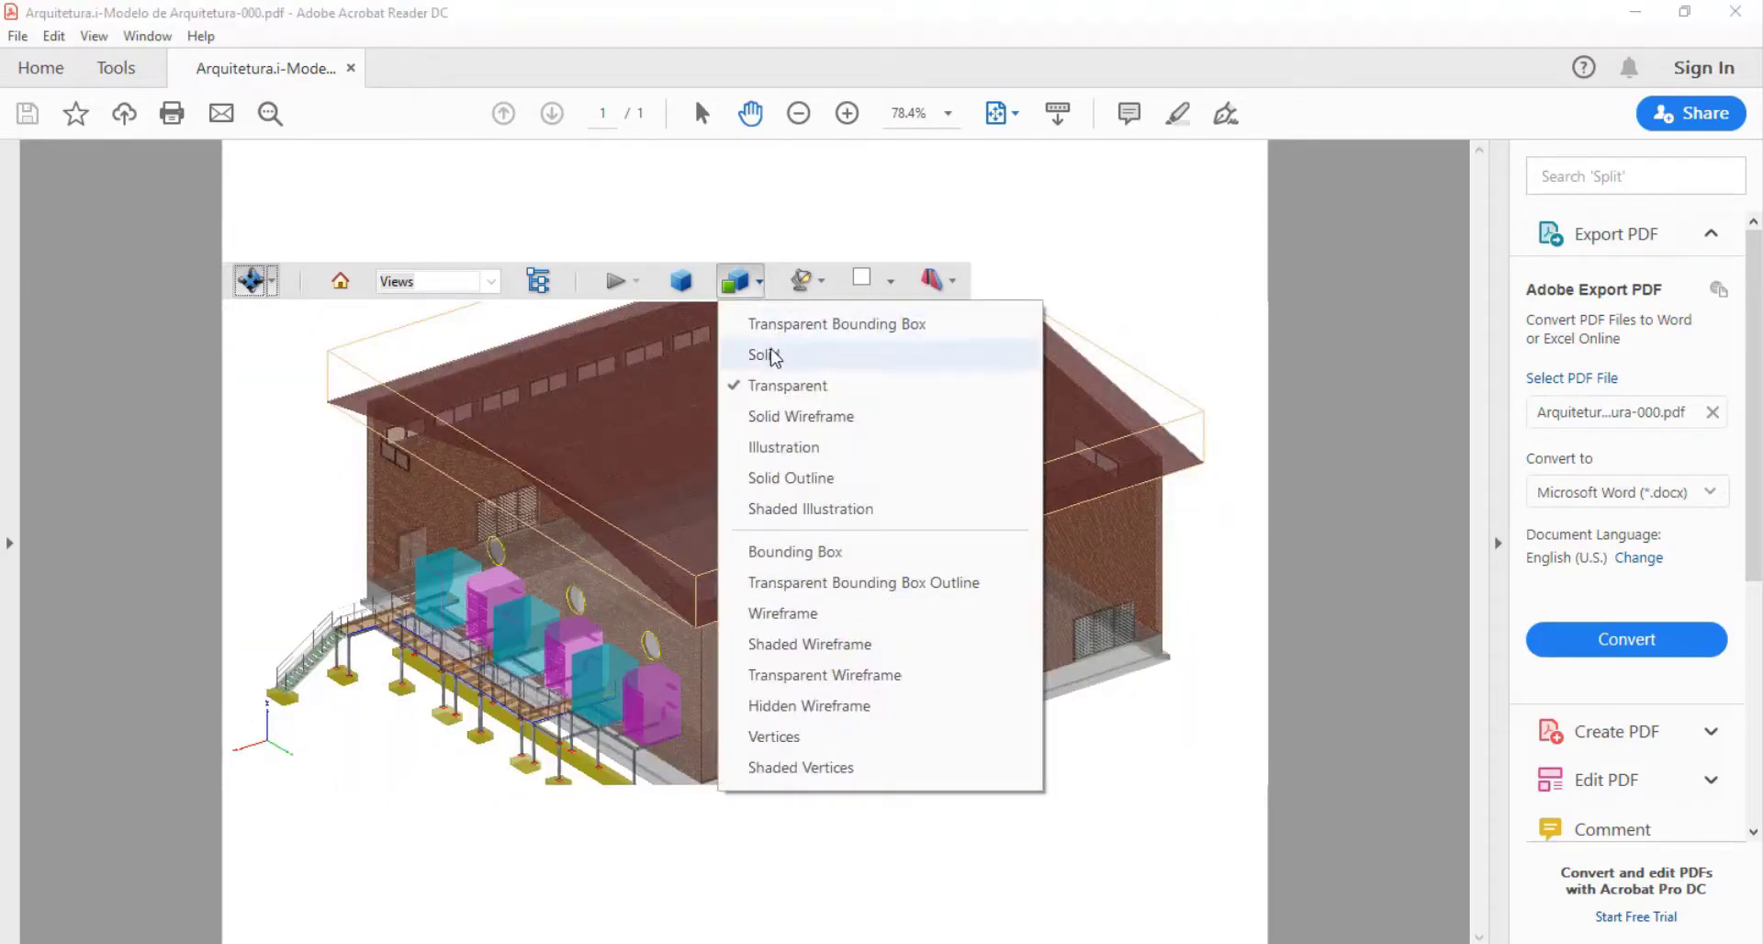
pyautogui.click(774, 356)
pyautogui.scroll(2, 689, 528)
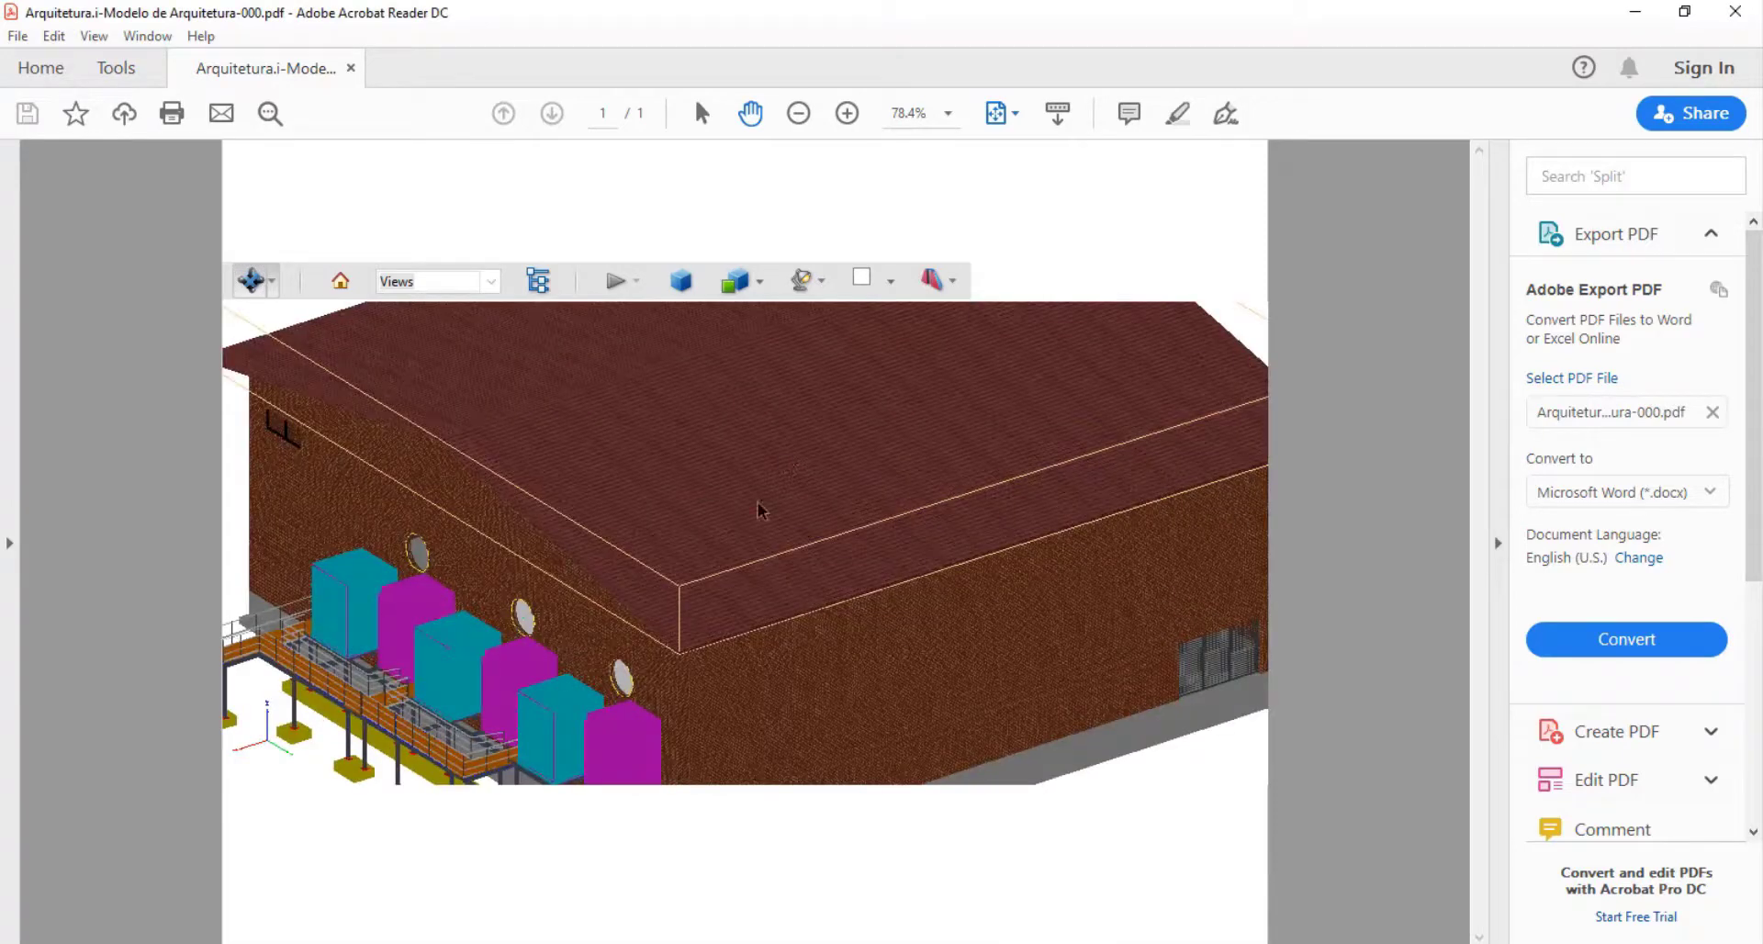
pyautogui.scroll(-2, 757, 503)
pyautogui.moveTo(460, 548); pyautogui.dragTo(542, 321)
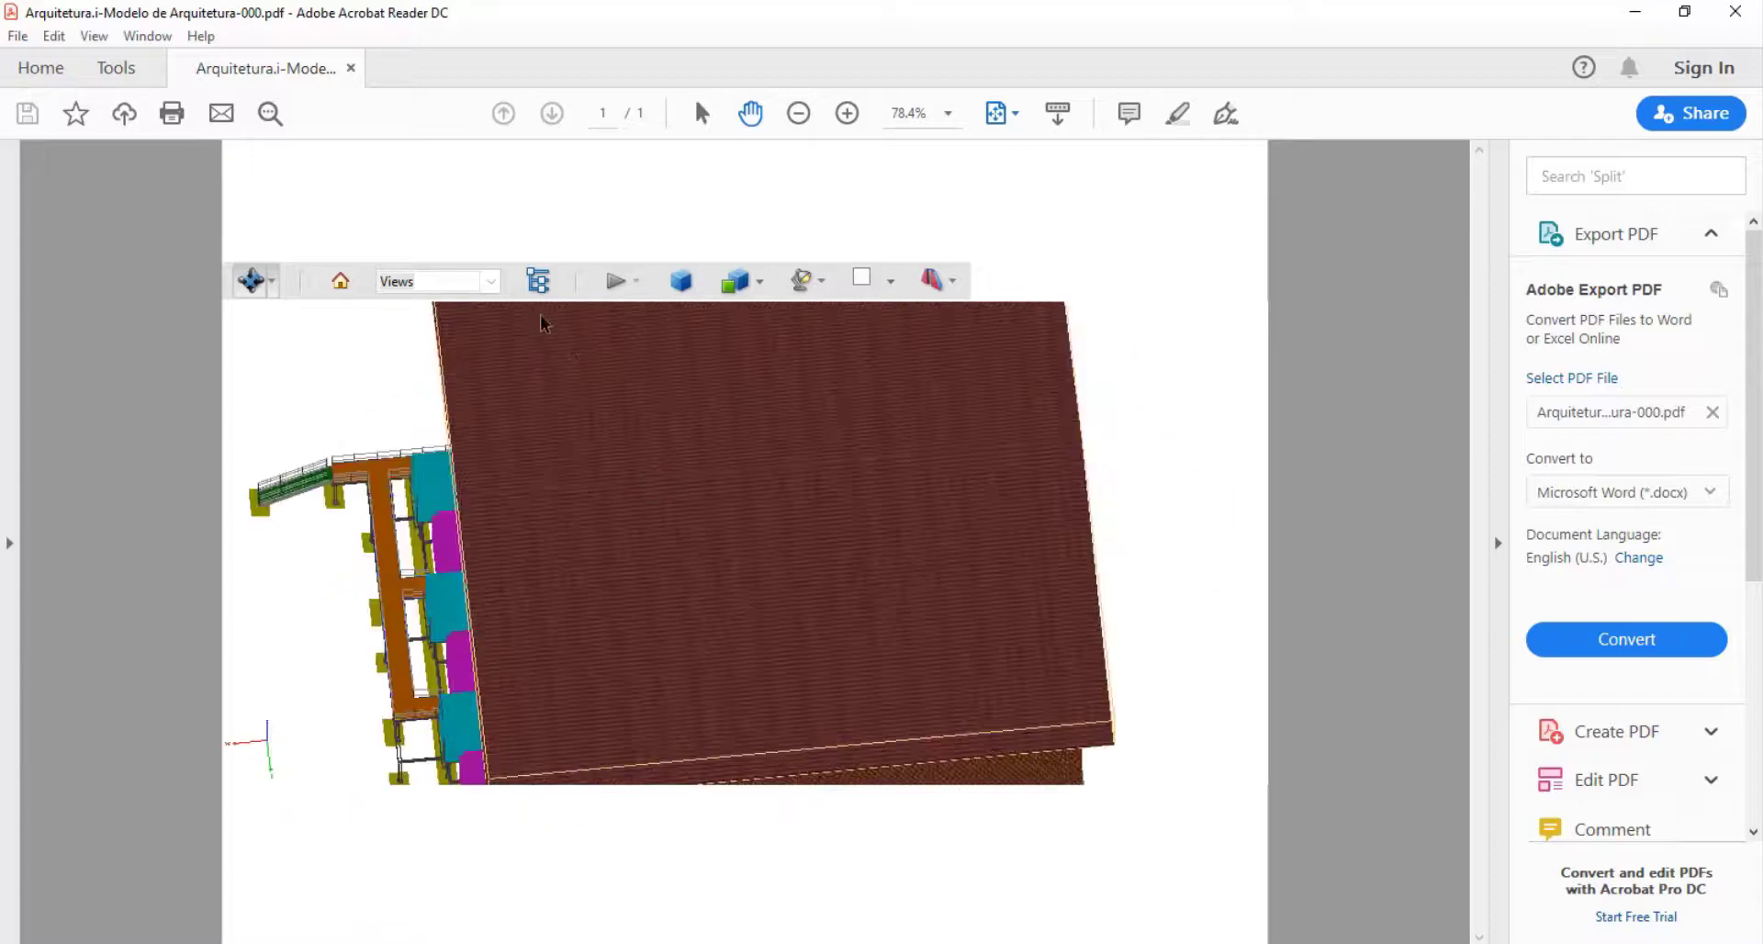
# Display the model tree and hide the A-WALL-BRIC, A-WALL-CONC, A-DOOR-FRAM, A-DOOR-LEAF and S-FNDN-FTGS levels, then the entire Levels group
pyautogui.click(540, 283)
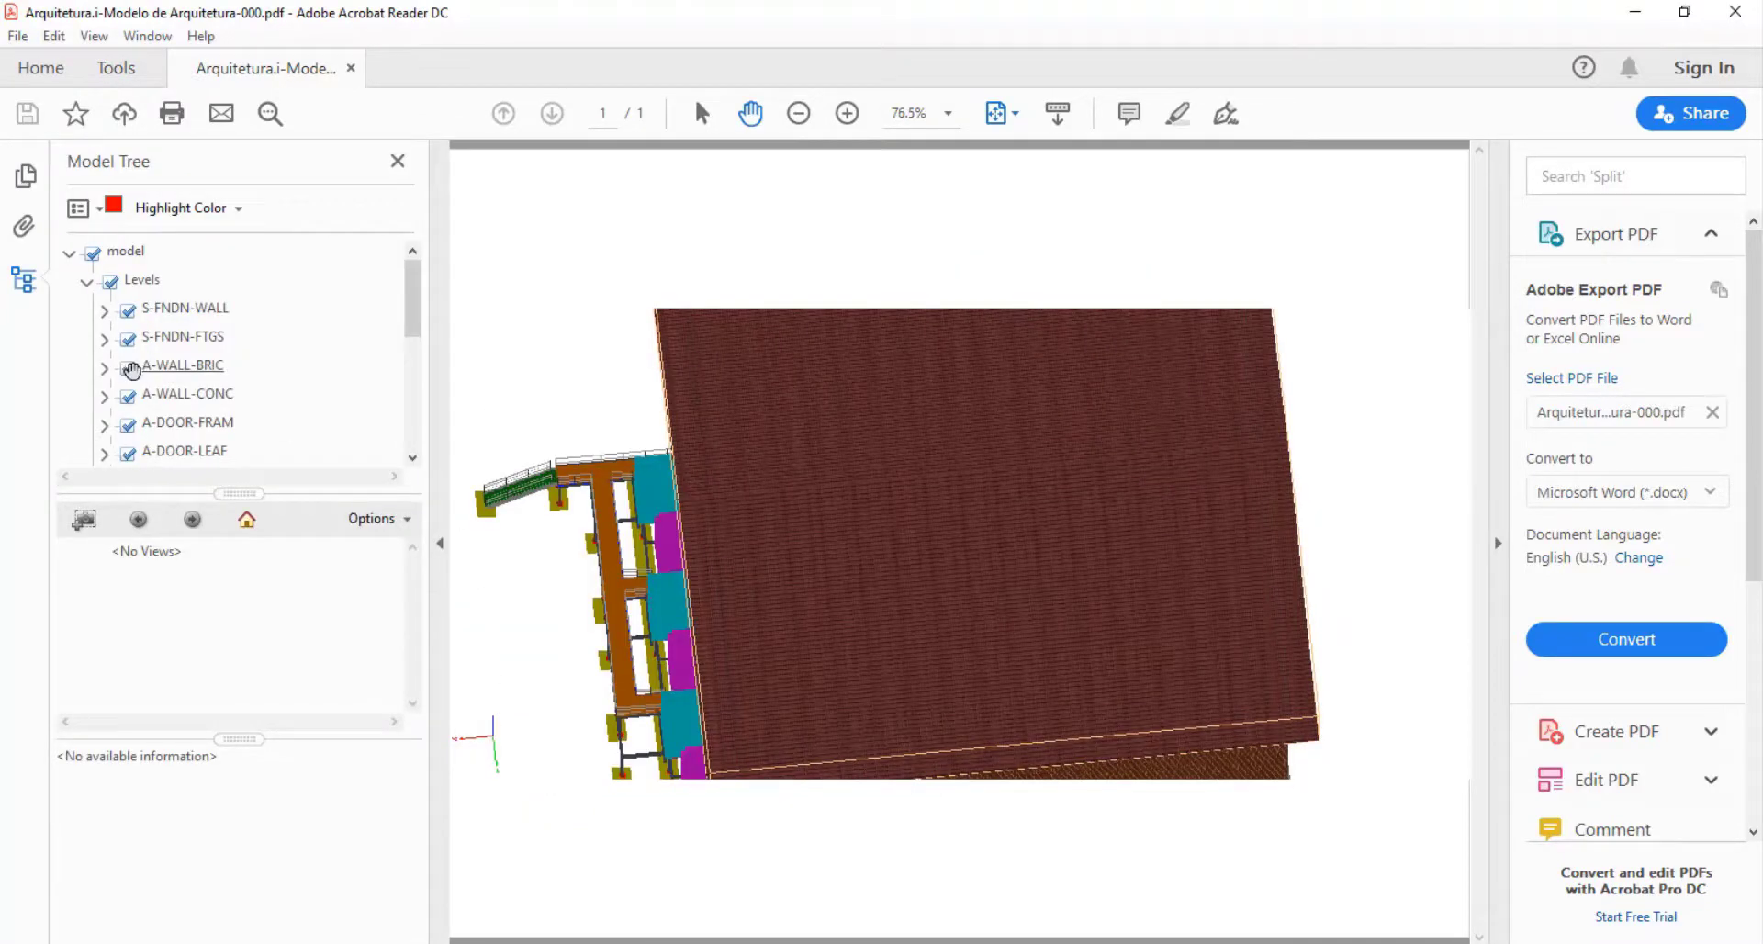
pyautogui.click(130, 369)
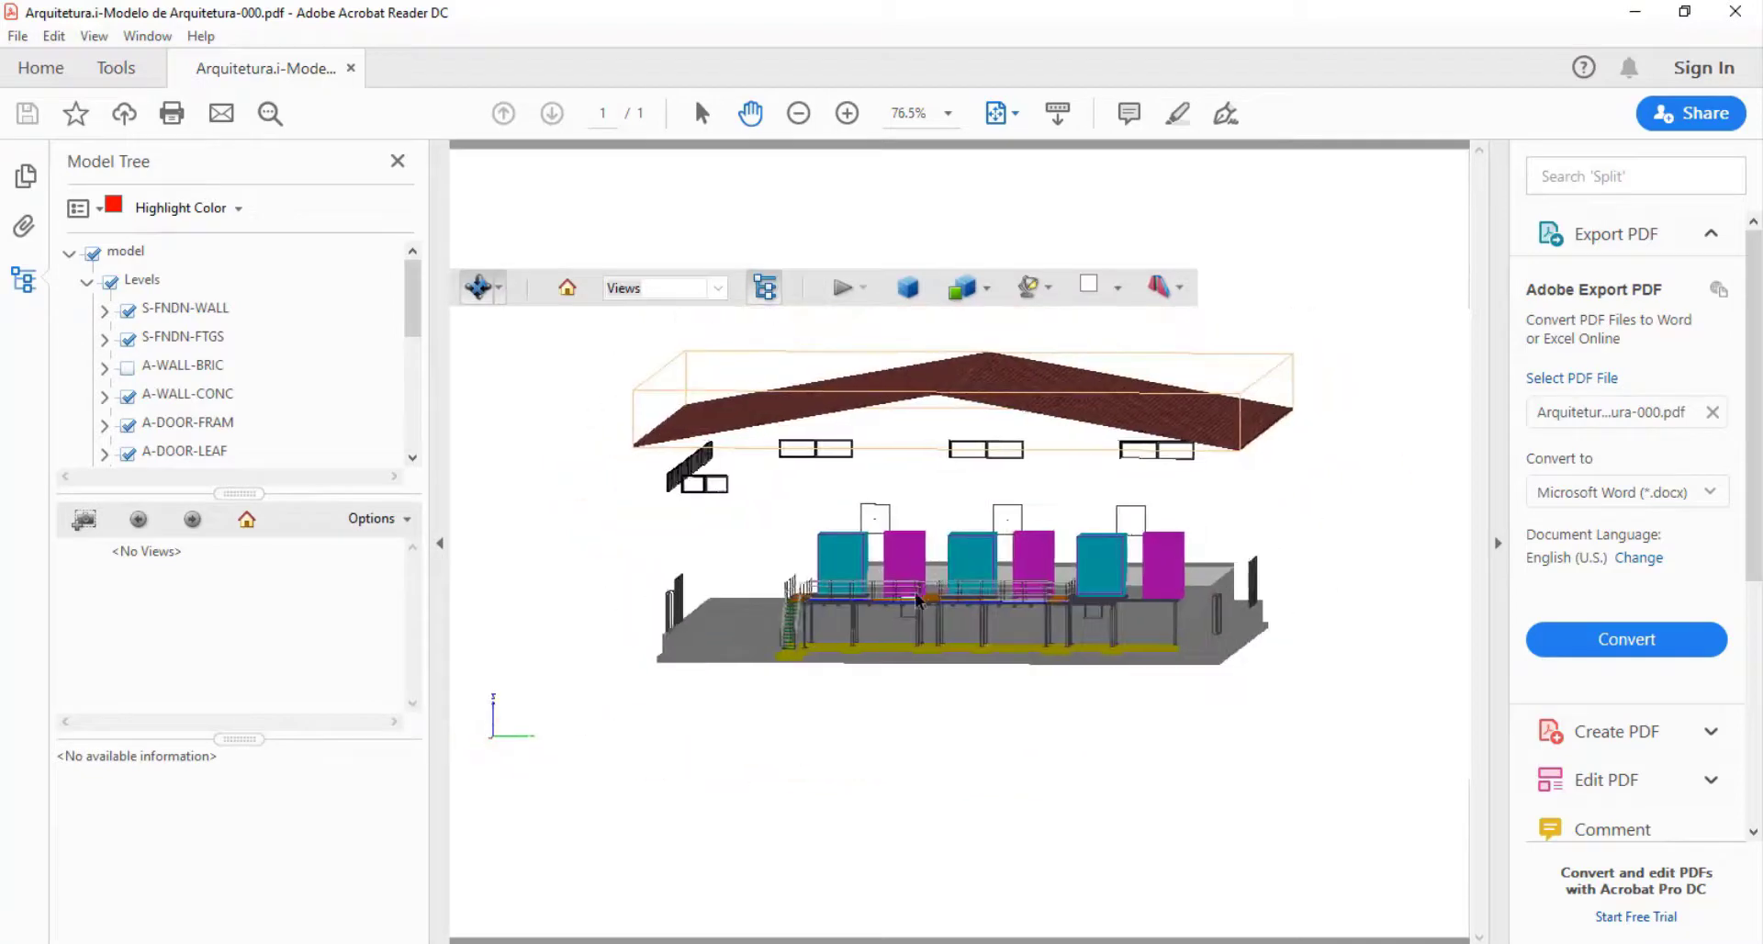
pyautogui.click(128, 397)
pyautogui.click(128, 425)
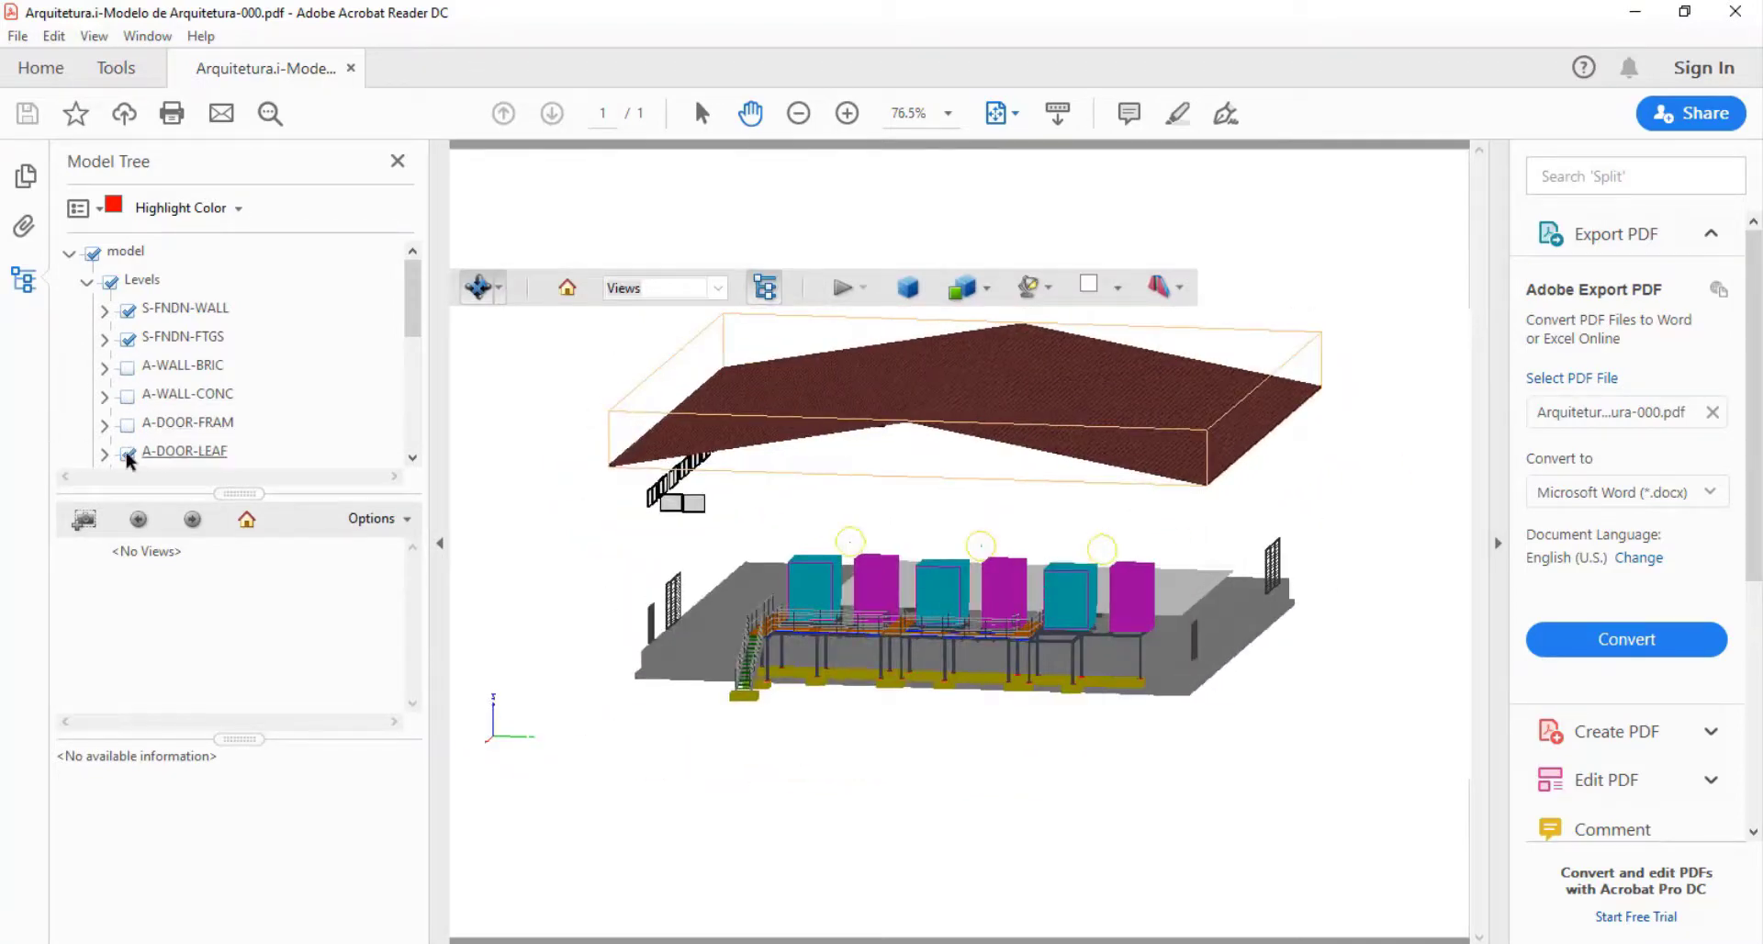
pyautogui.click(128, 453)
pyautogui.click(127, 339)
pyautogui.click(112, 283)
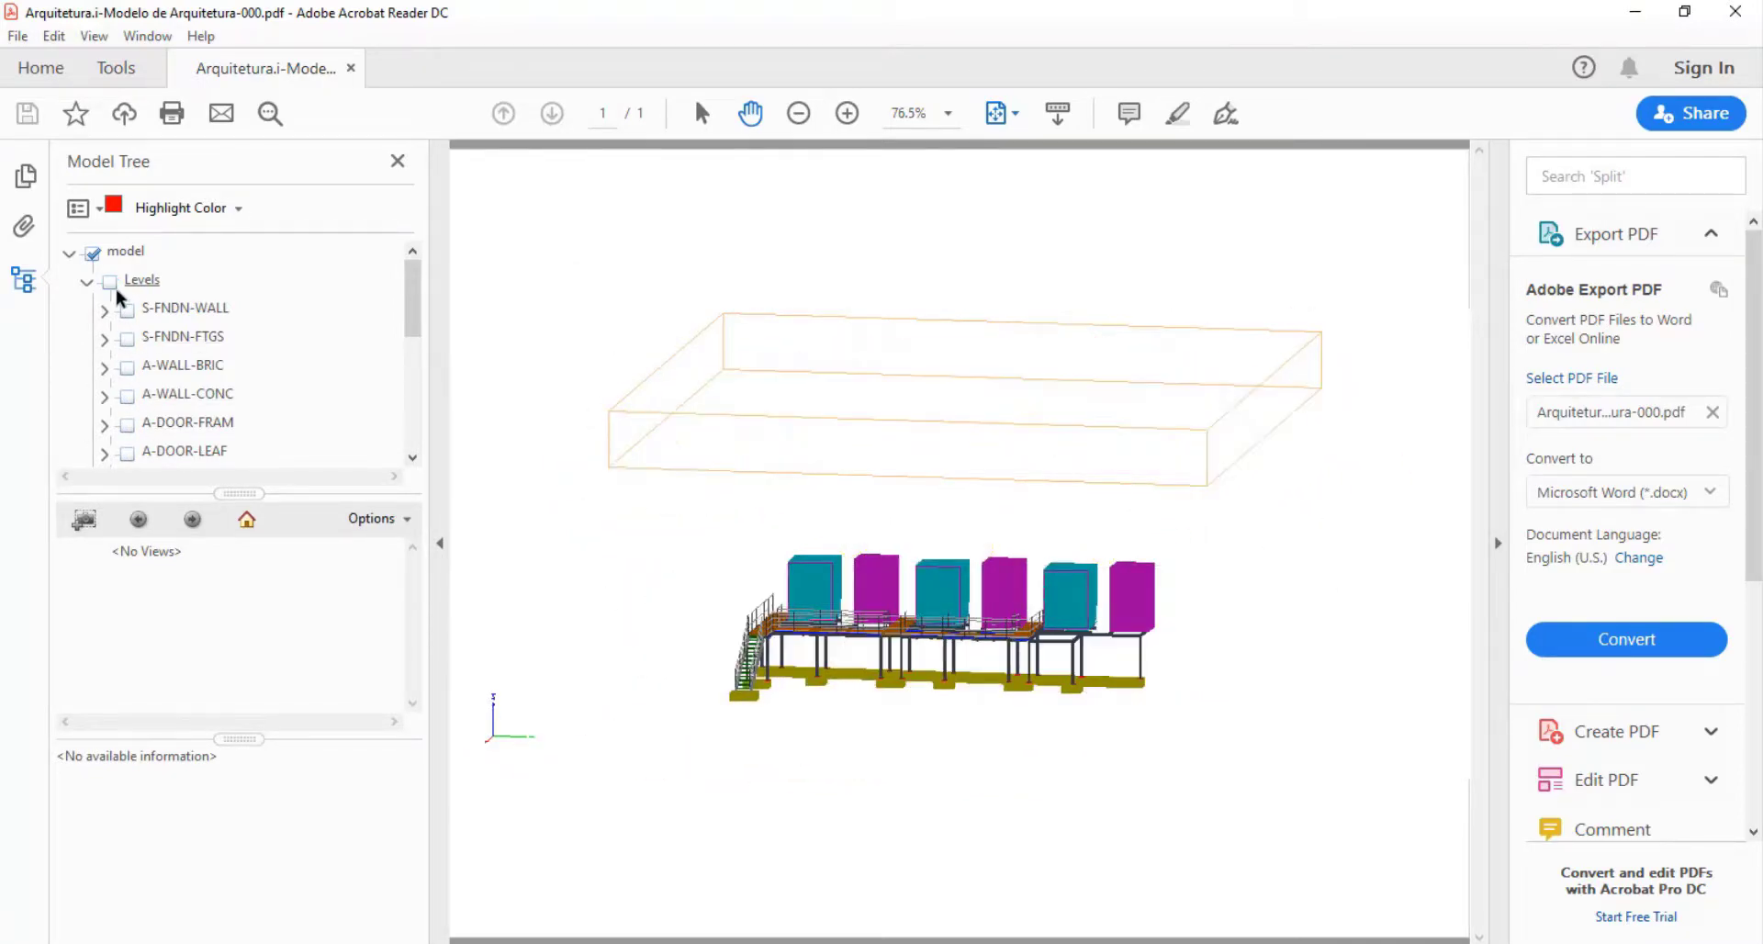
# Show the whole Levels group again, review the level list and examine the complete building
pyautogui.click(111, 283)
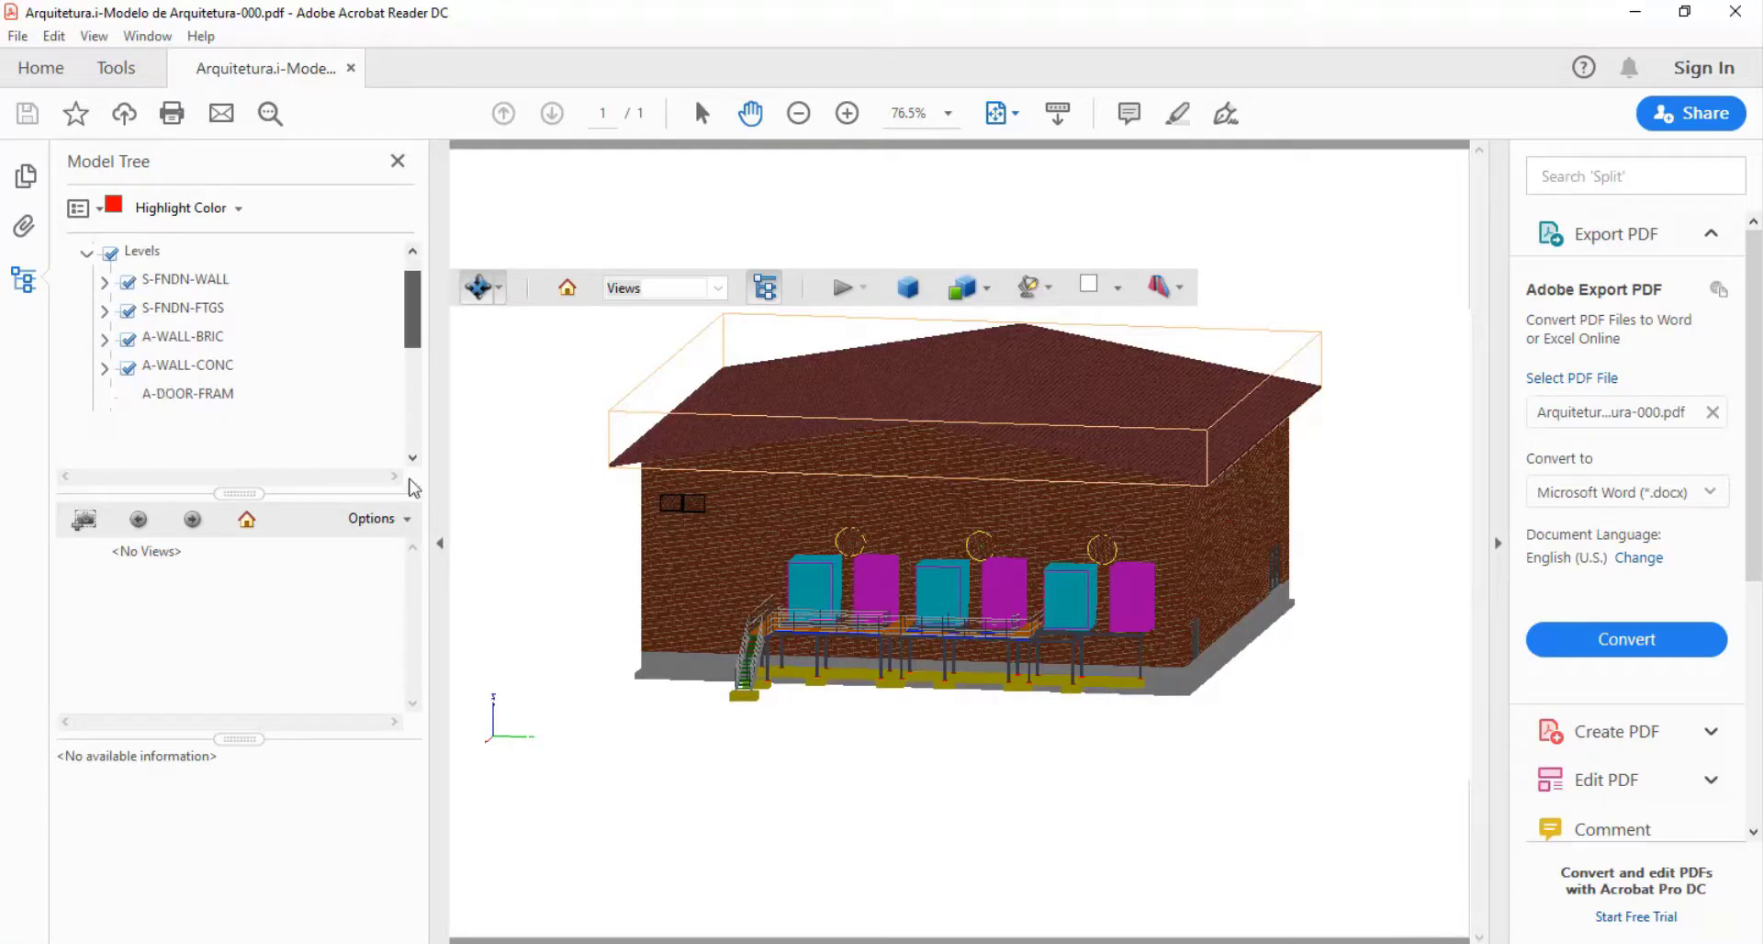
pyautogui.moveTo(413, 399); pyautogui.dragTo(401, 271)
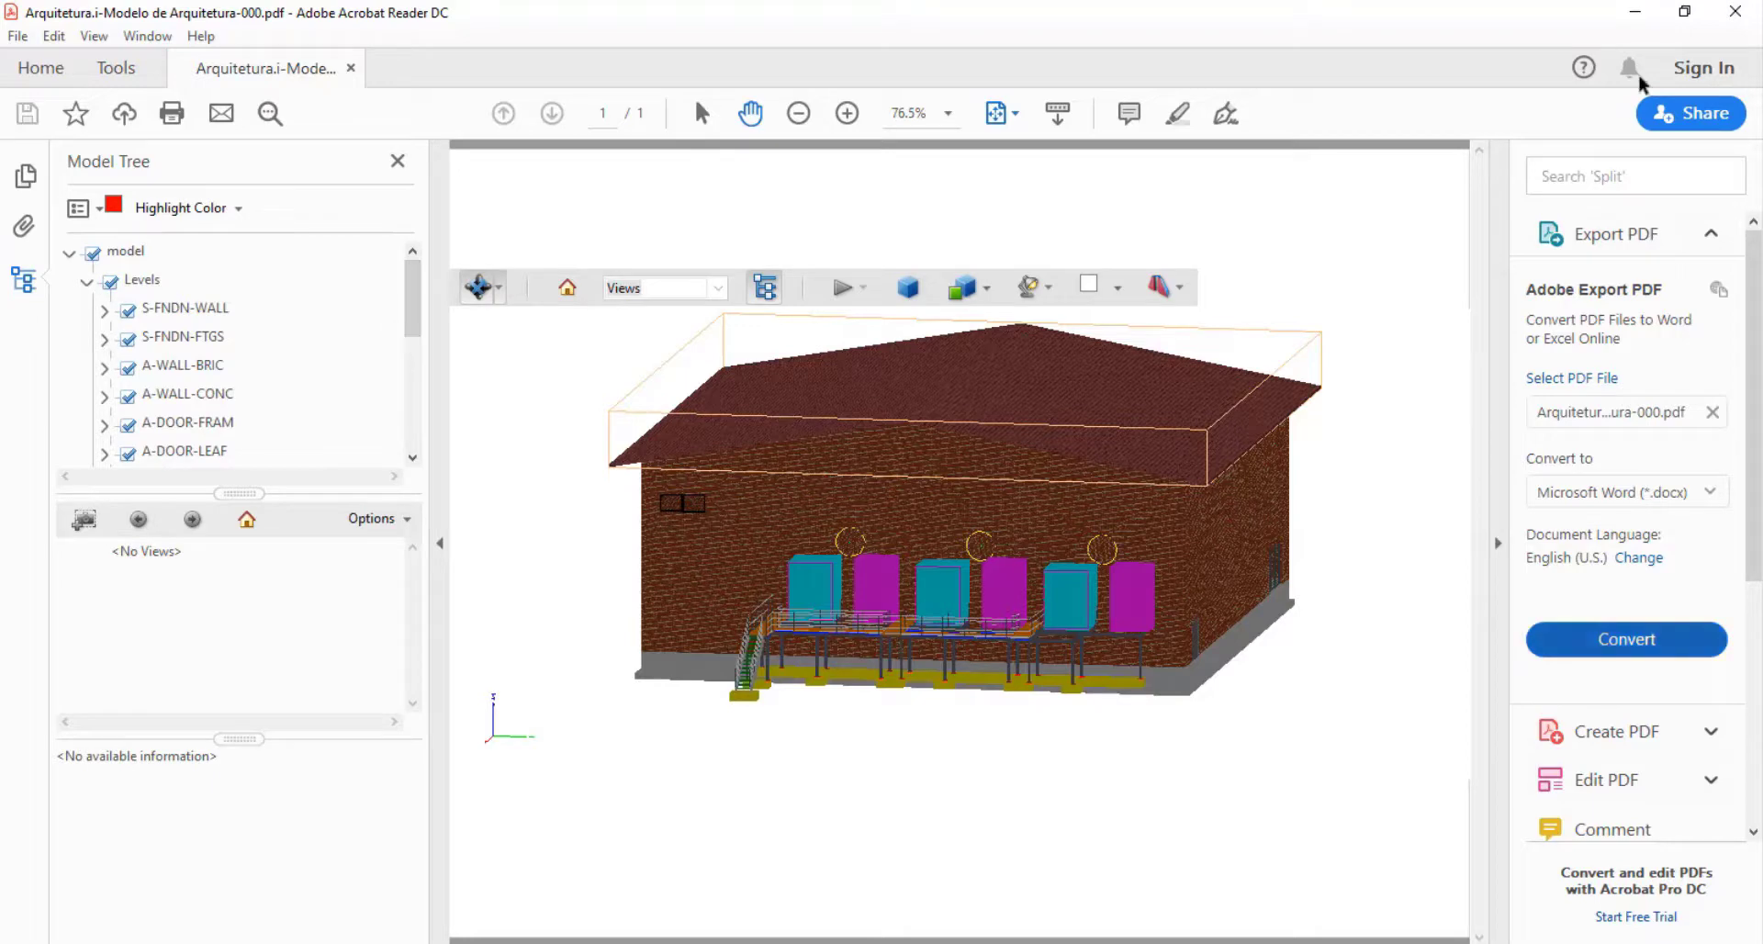
pyautogui.moveTo(1339, 564); pyautogui.dragTo(1252, 589)
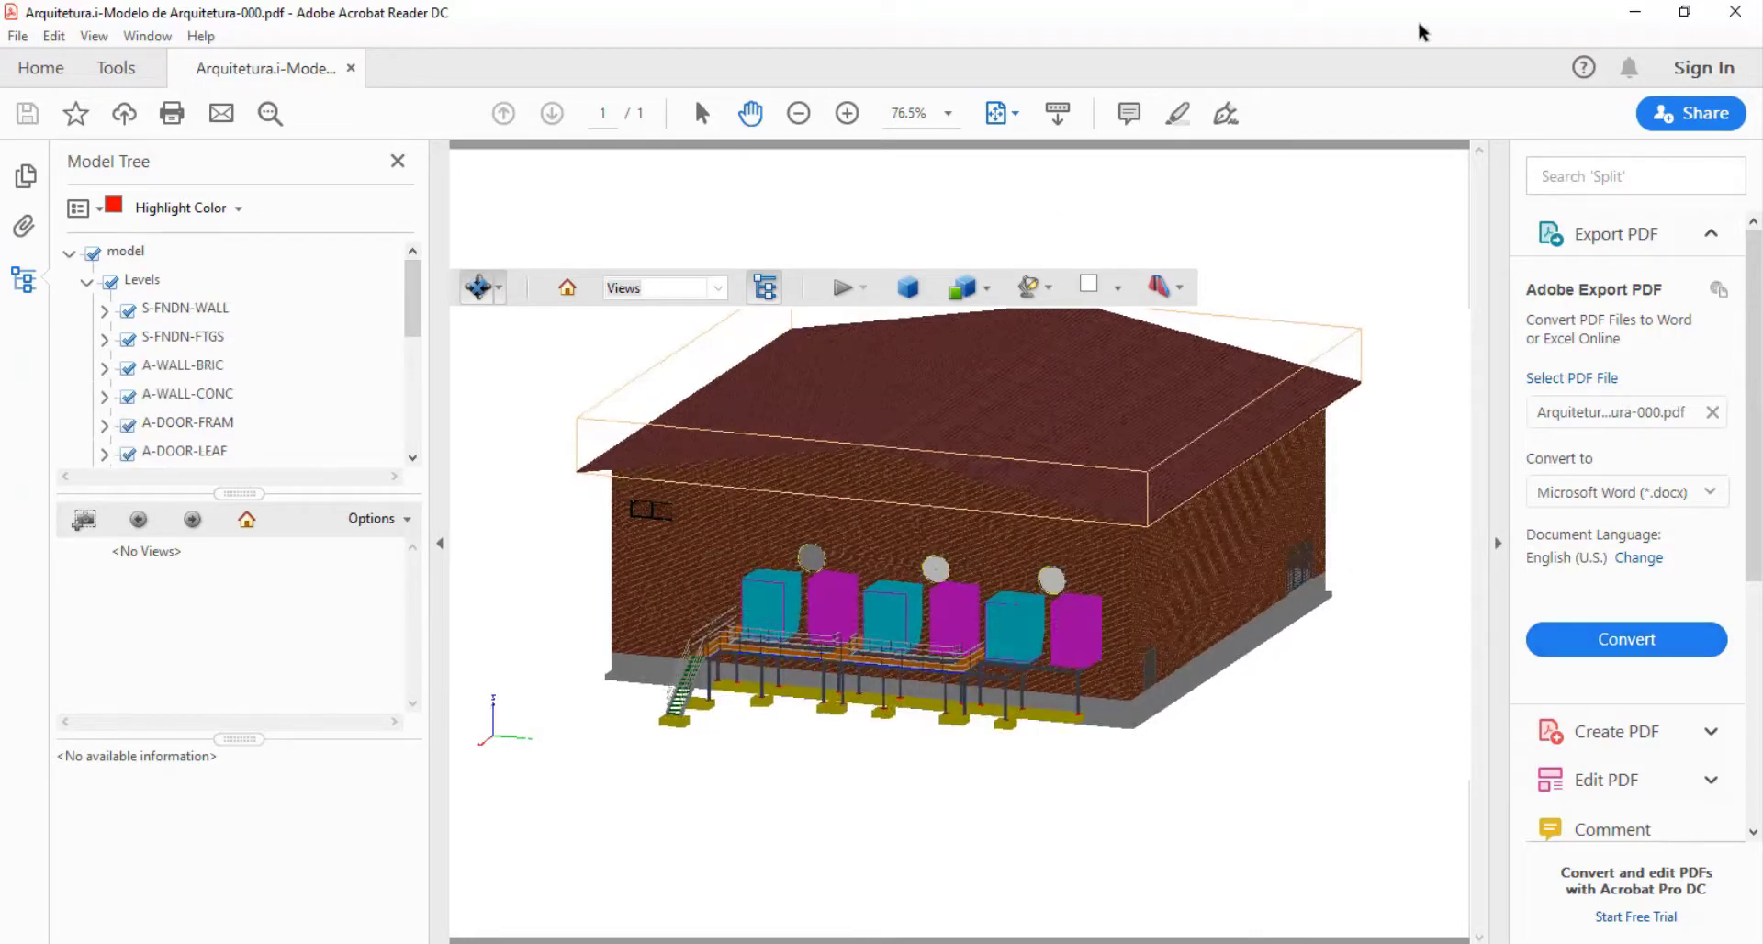
# Switch to the Arquivos Completos folder and check the Arquitetura_Final.i, Estrutura_Final.i, Terreno_Final.i and Tubulações_Final.i files
pyautogui.click(1634, 14)
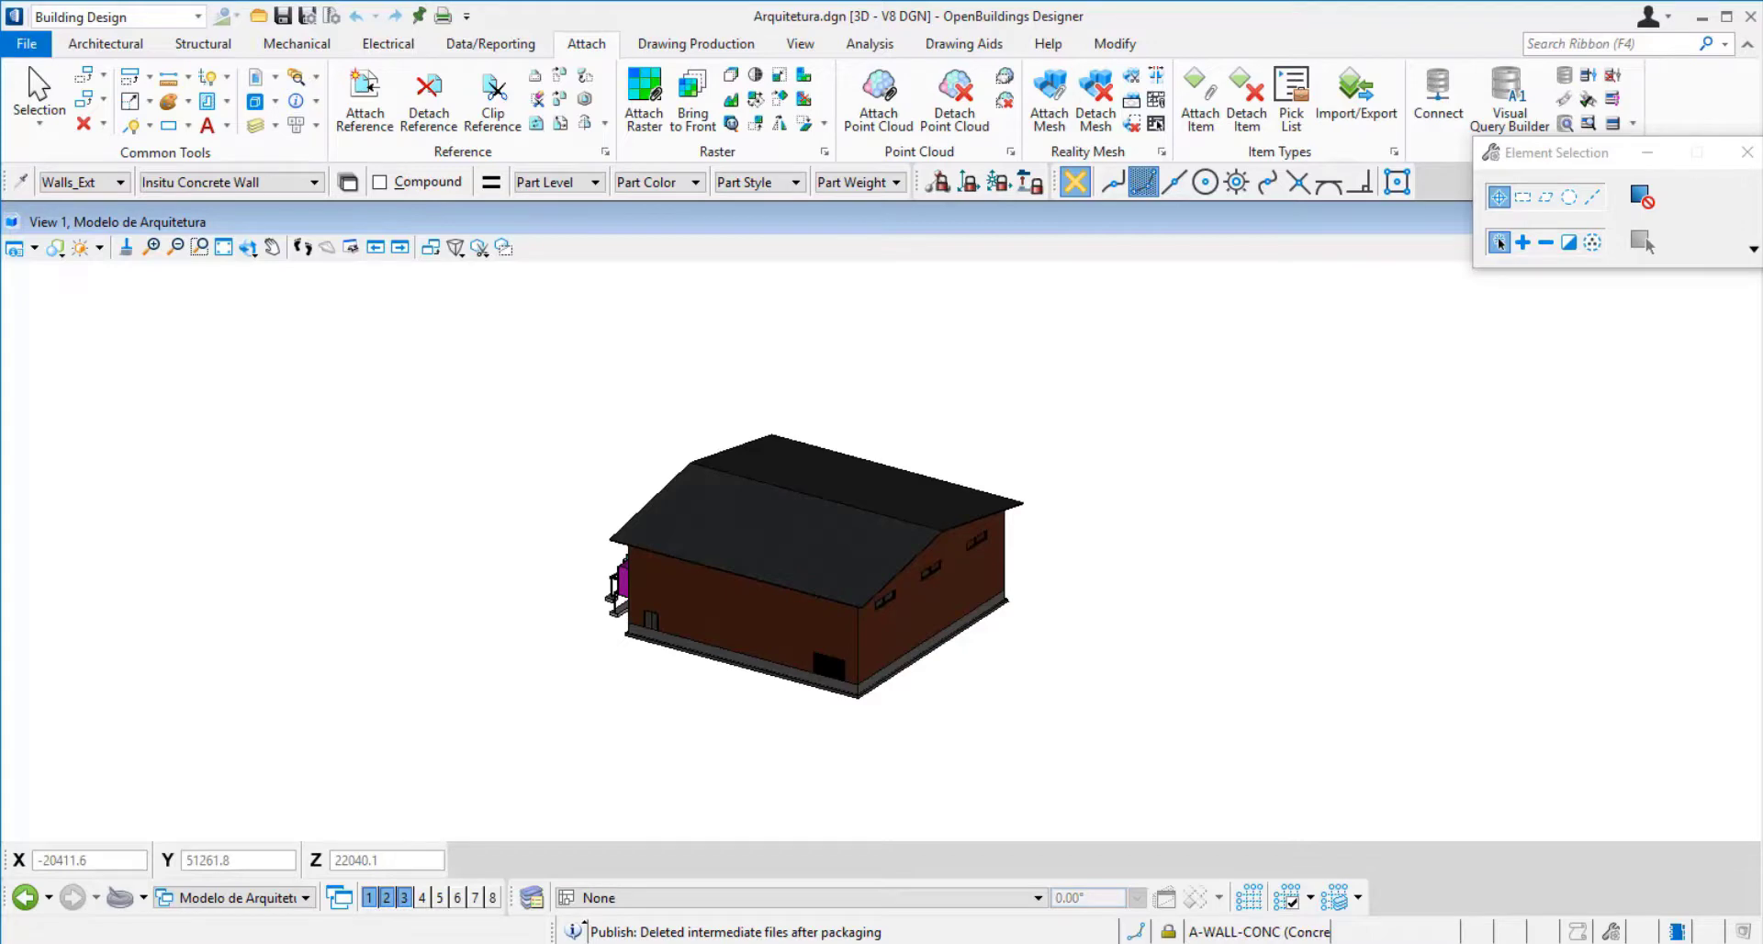
pyautogui.moveTo(1762, 317); pyautogui.dragTo(1223, 279)
pyautogui.click(1548, 263)
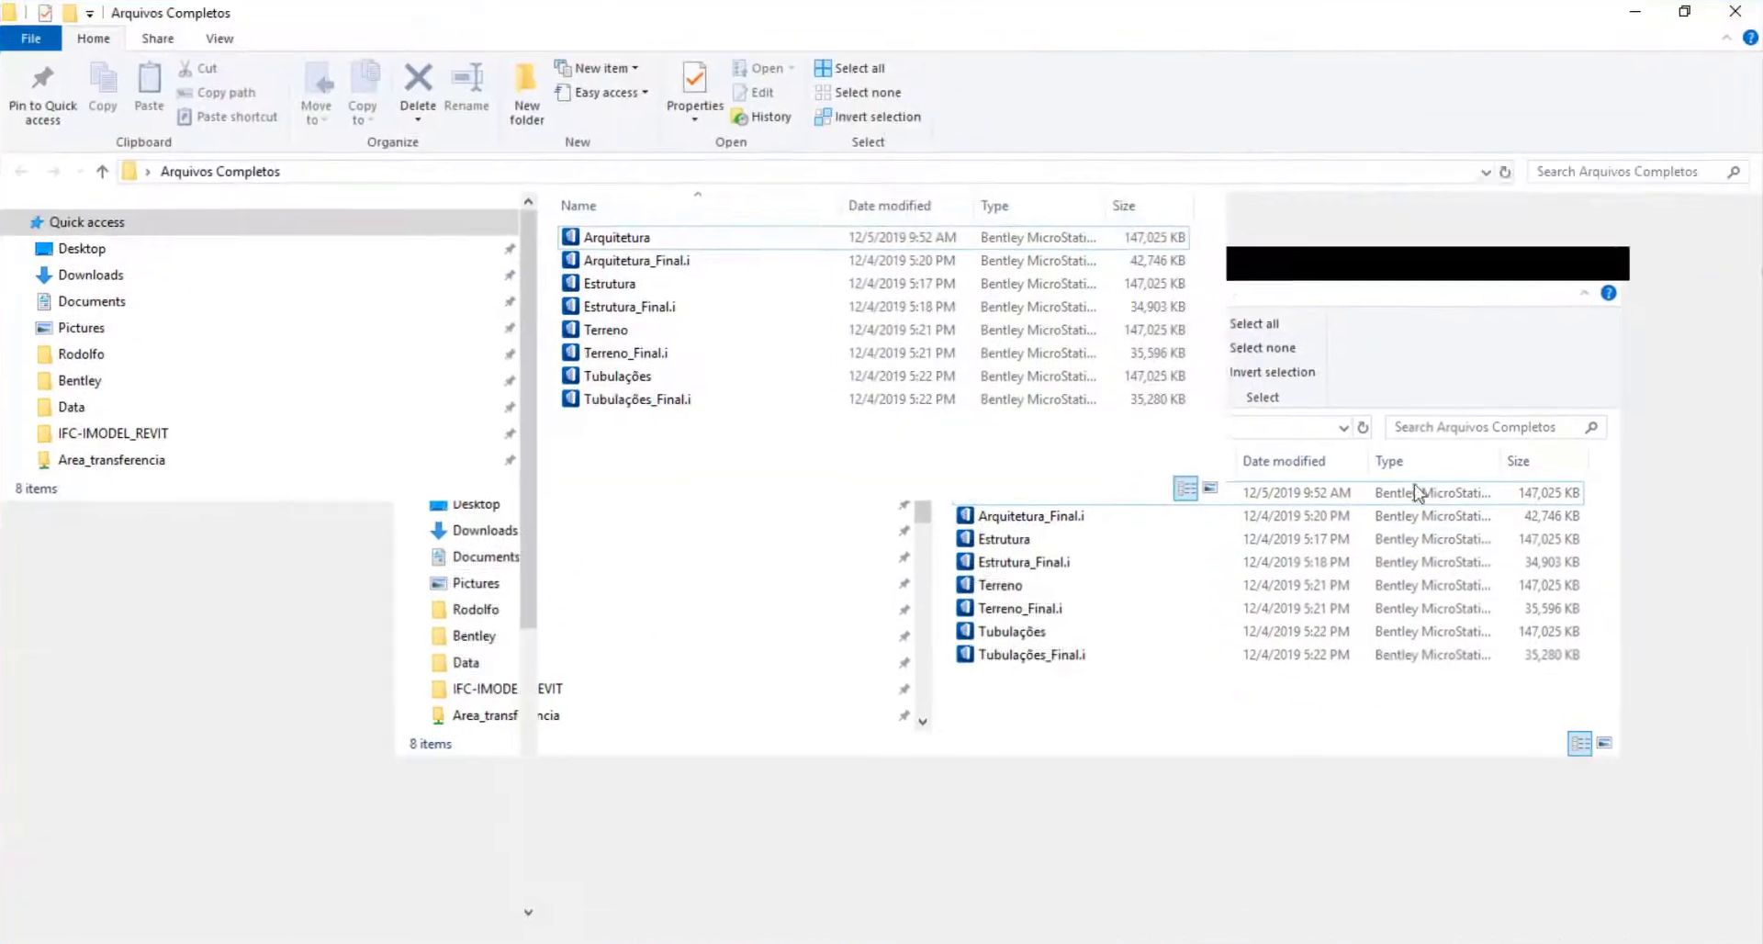
pyautogui.click(659, 261)
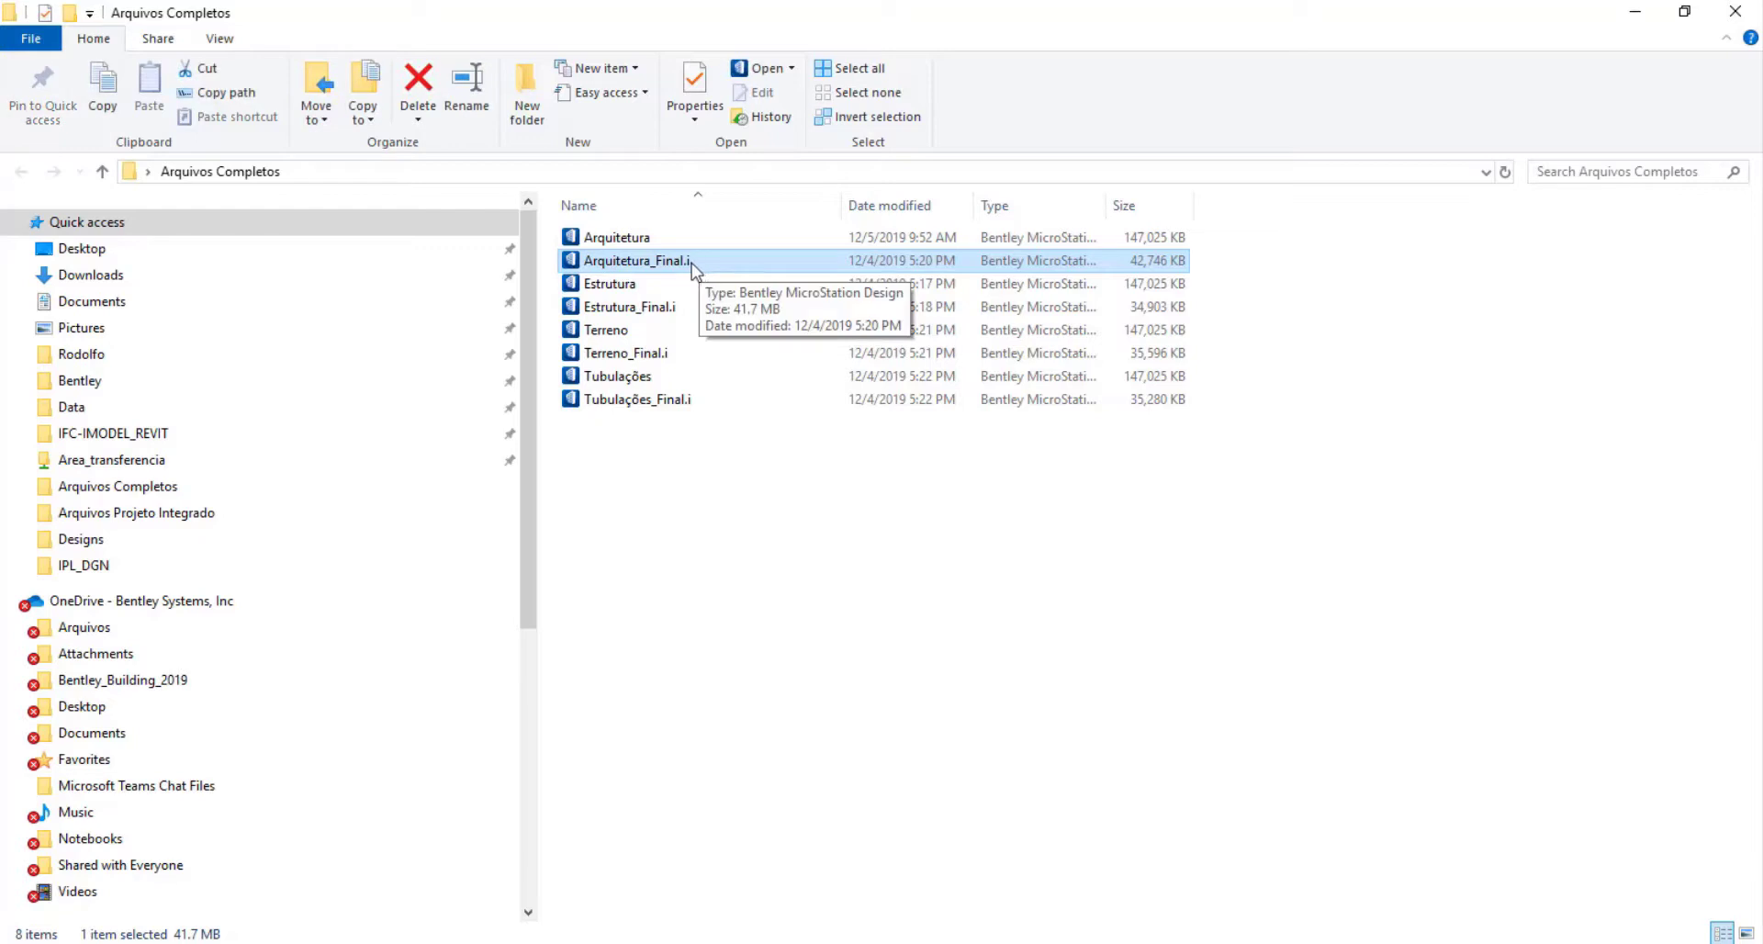
pyautogui.click(614, 306)
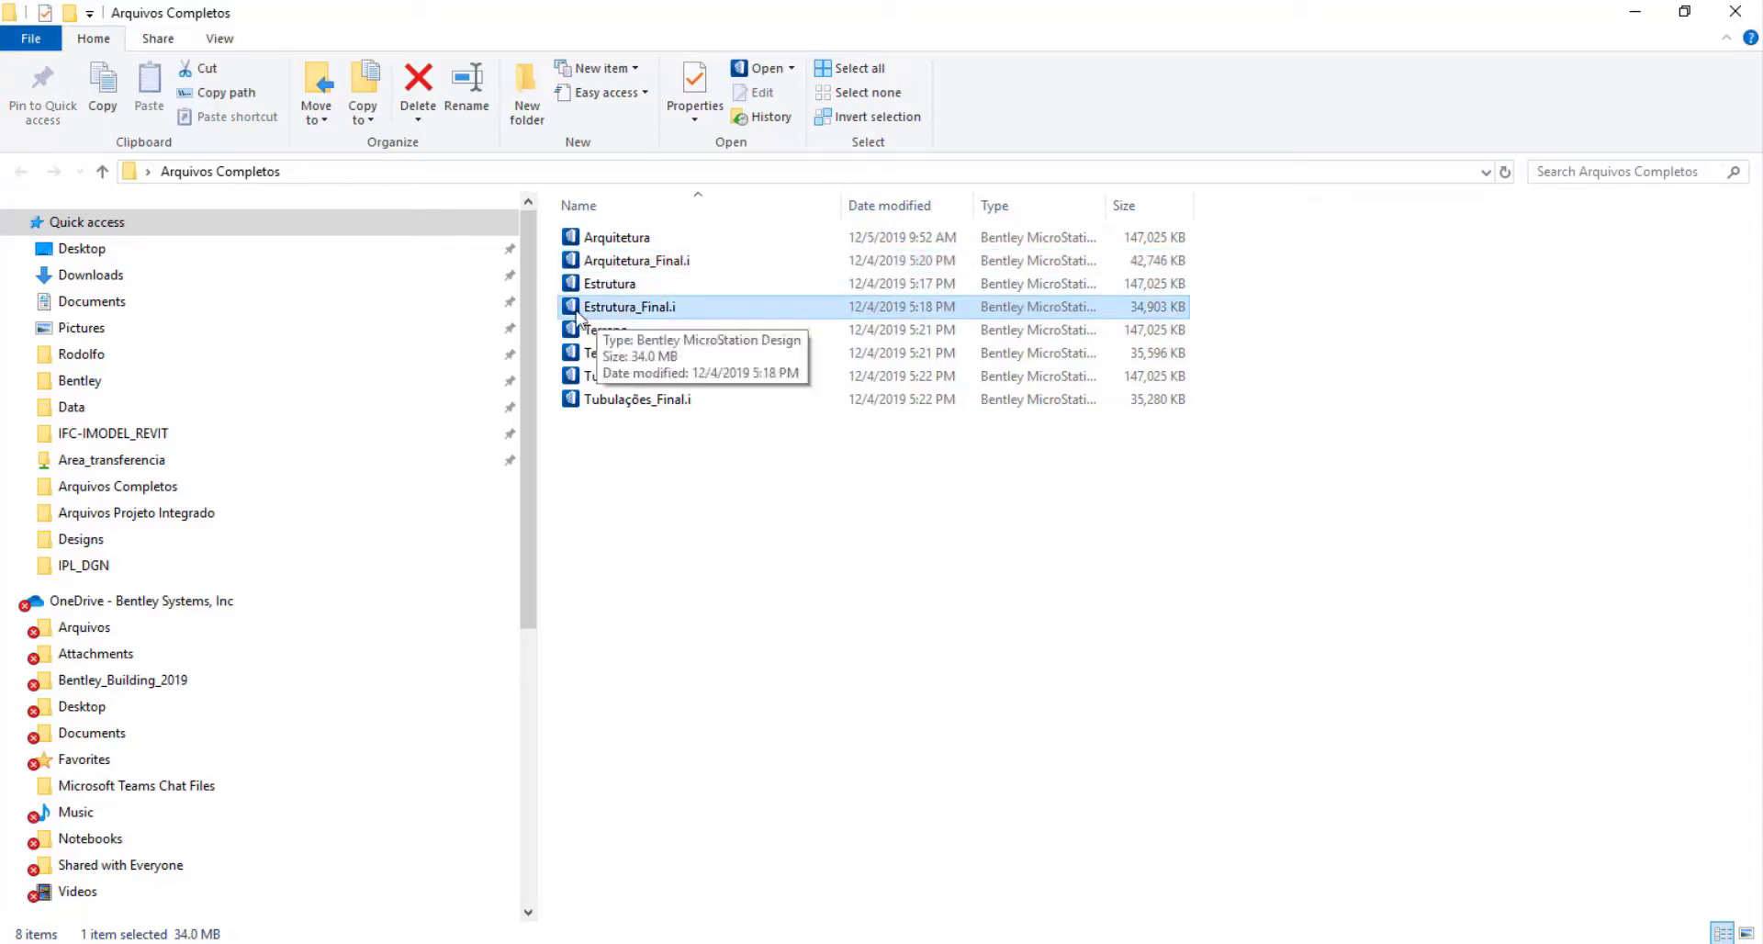
pyautogui.click(662, 358)
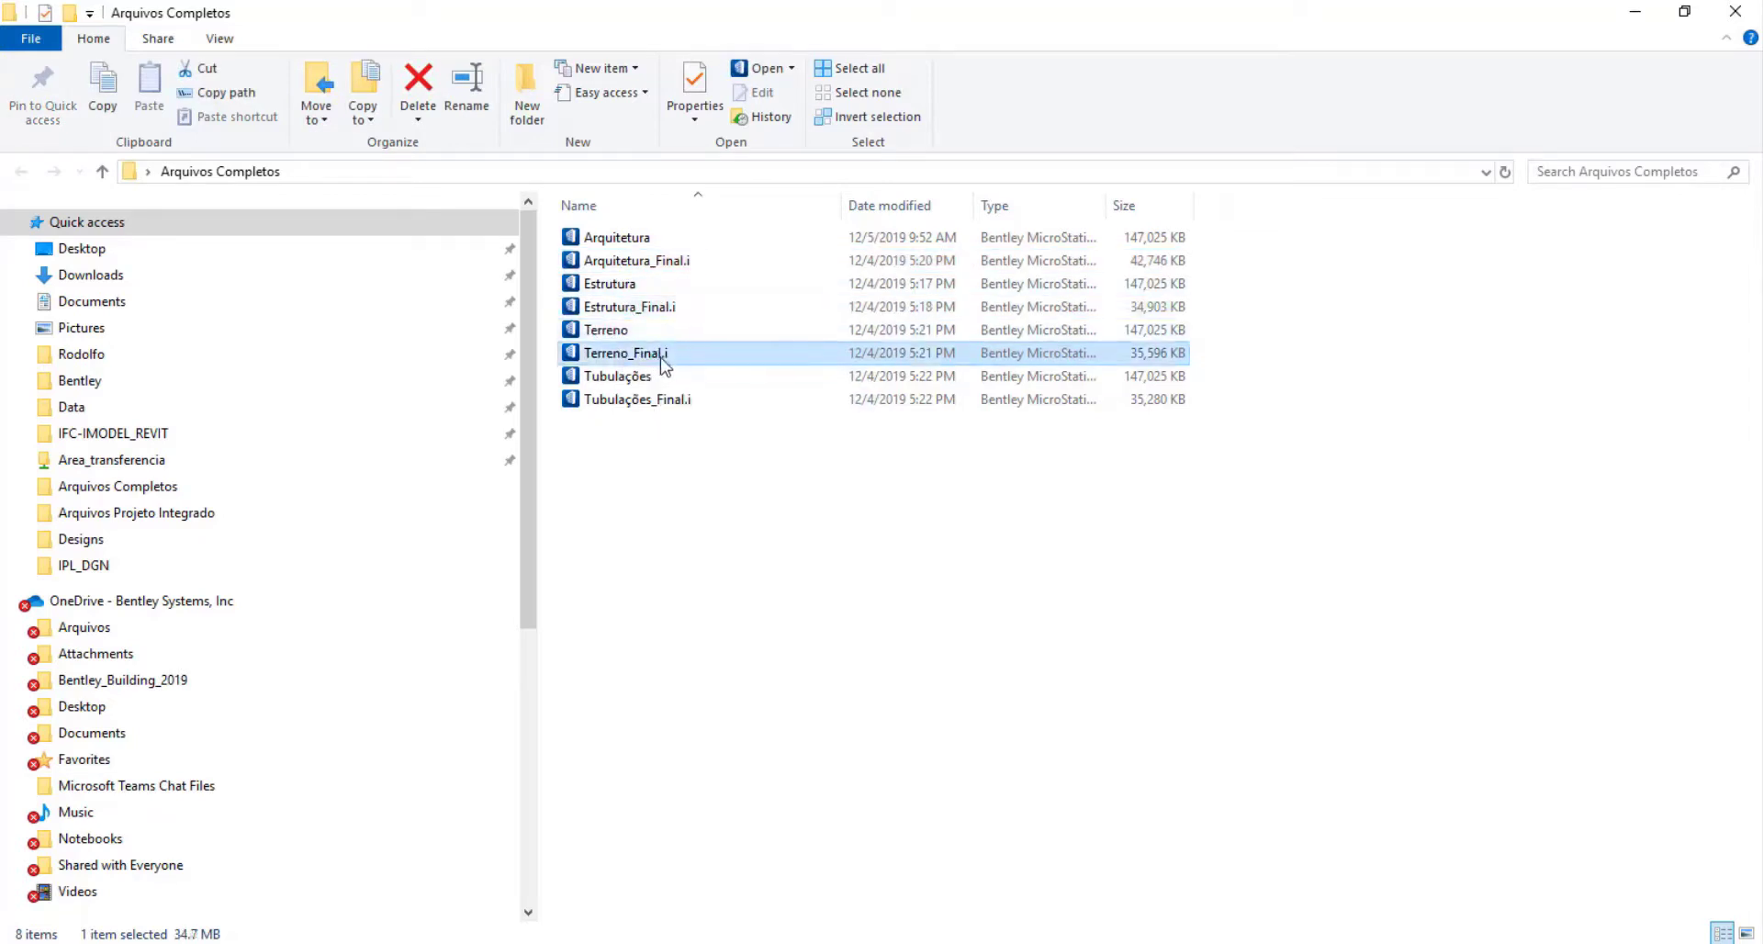
pyautogui.click(624, 401)
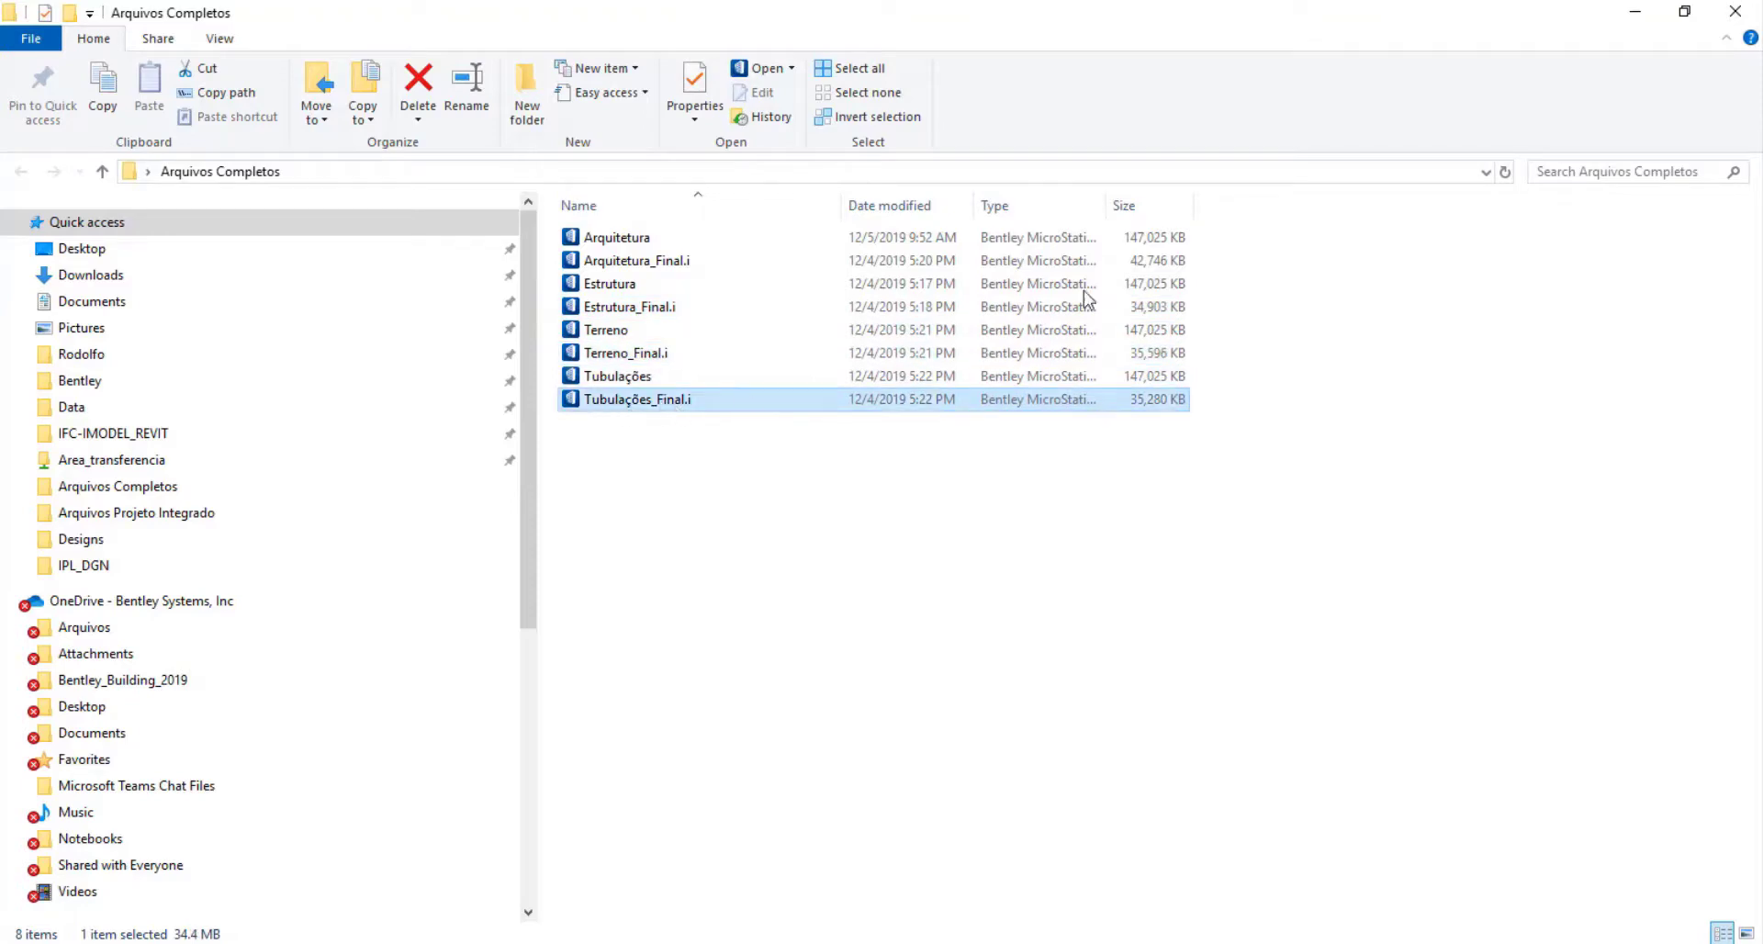
# Look through the Arquivos Projeto Integrado and Arquivos Completos folders, and return to OpenBuildings Designer
pyautogui.click(1629, 13)
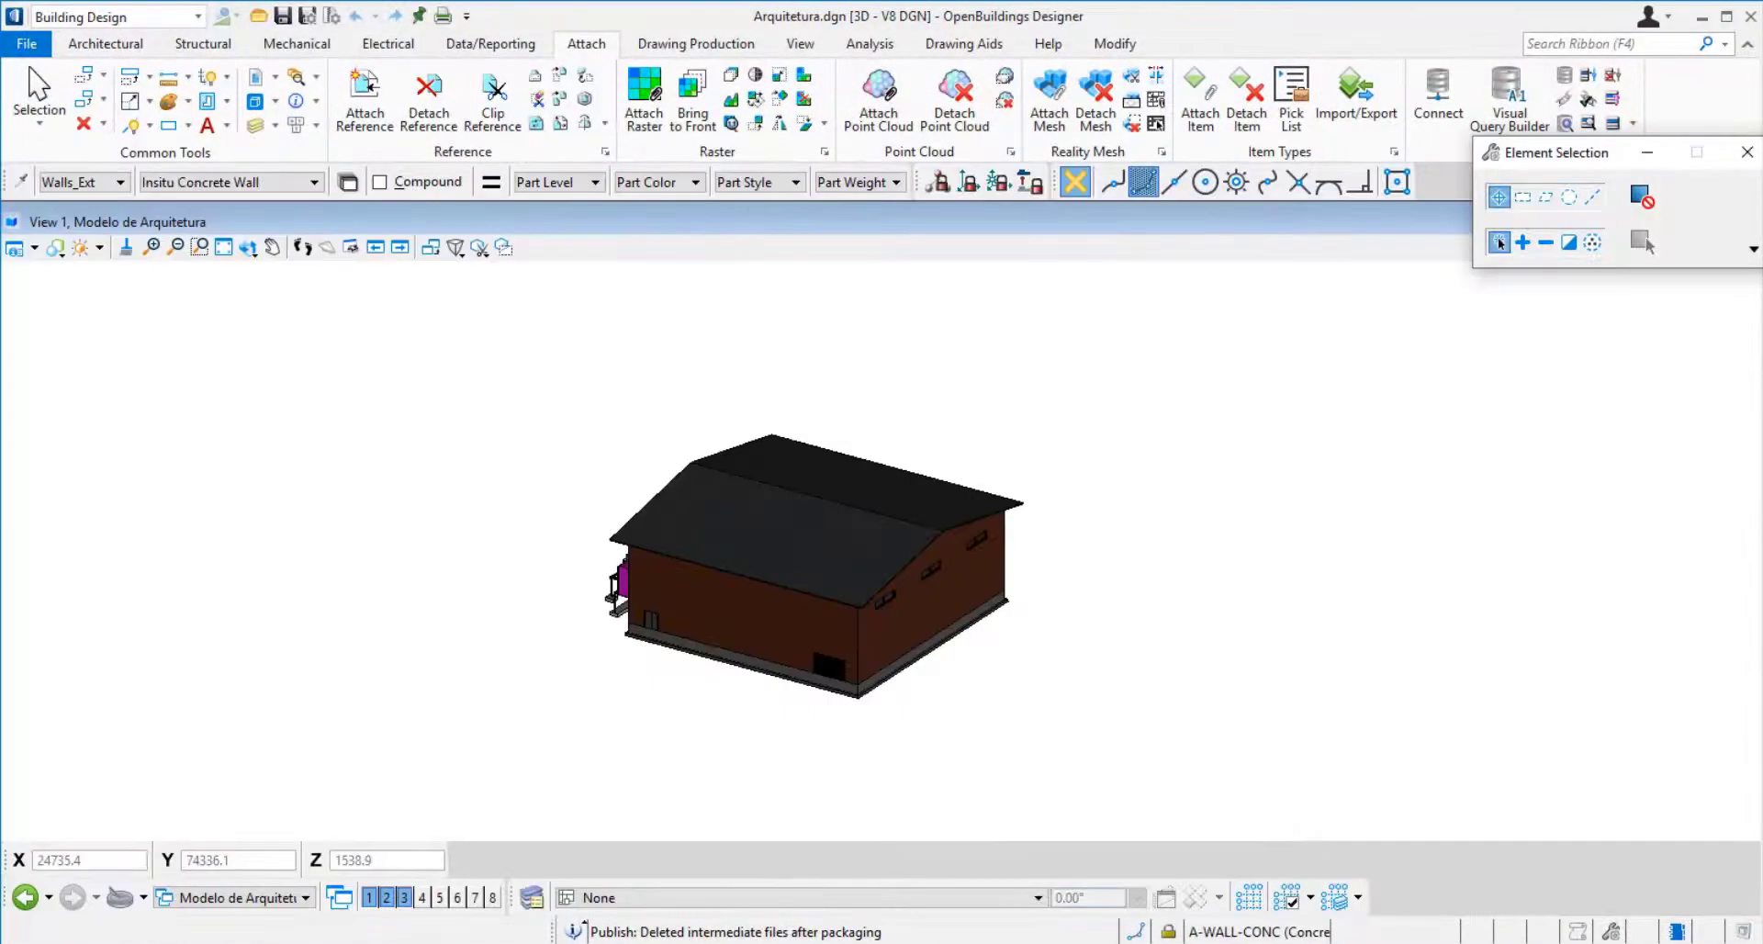
pyautogui.click(854, 877)
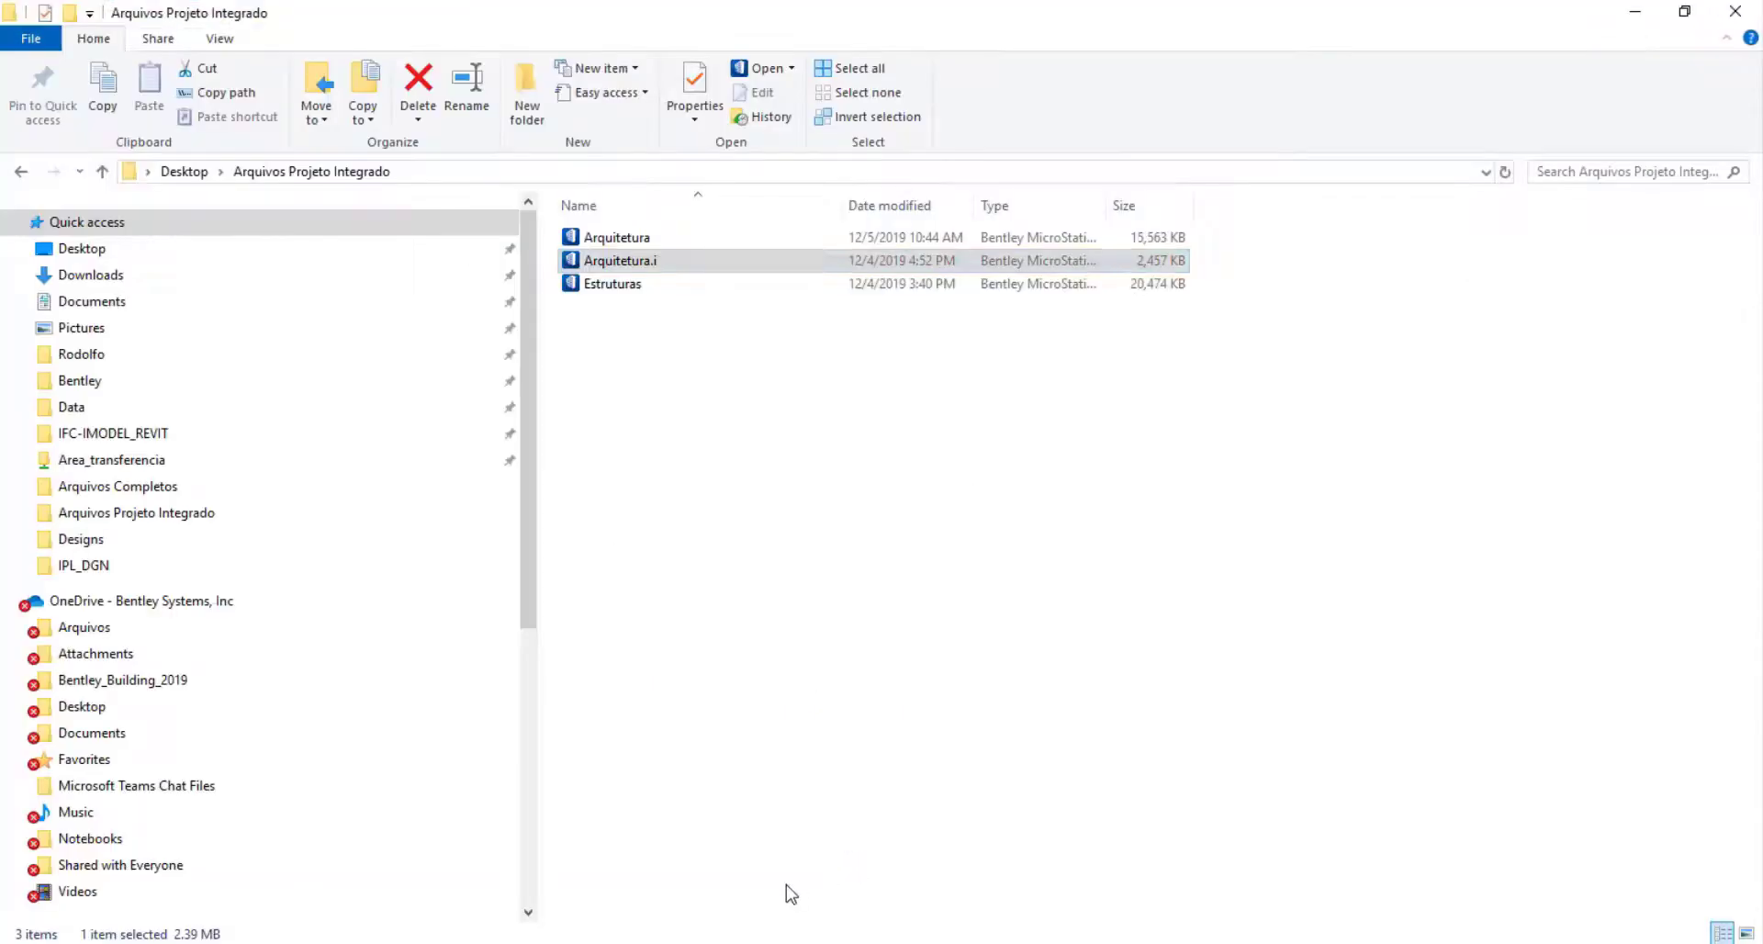
pyautogui.click(1644, 11)
pyautogui.moveTo(303, 943)
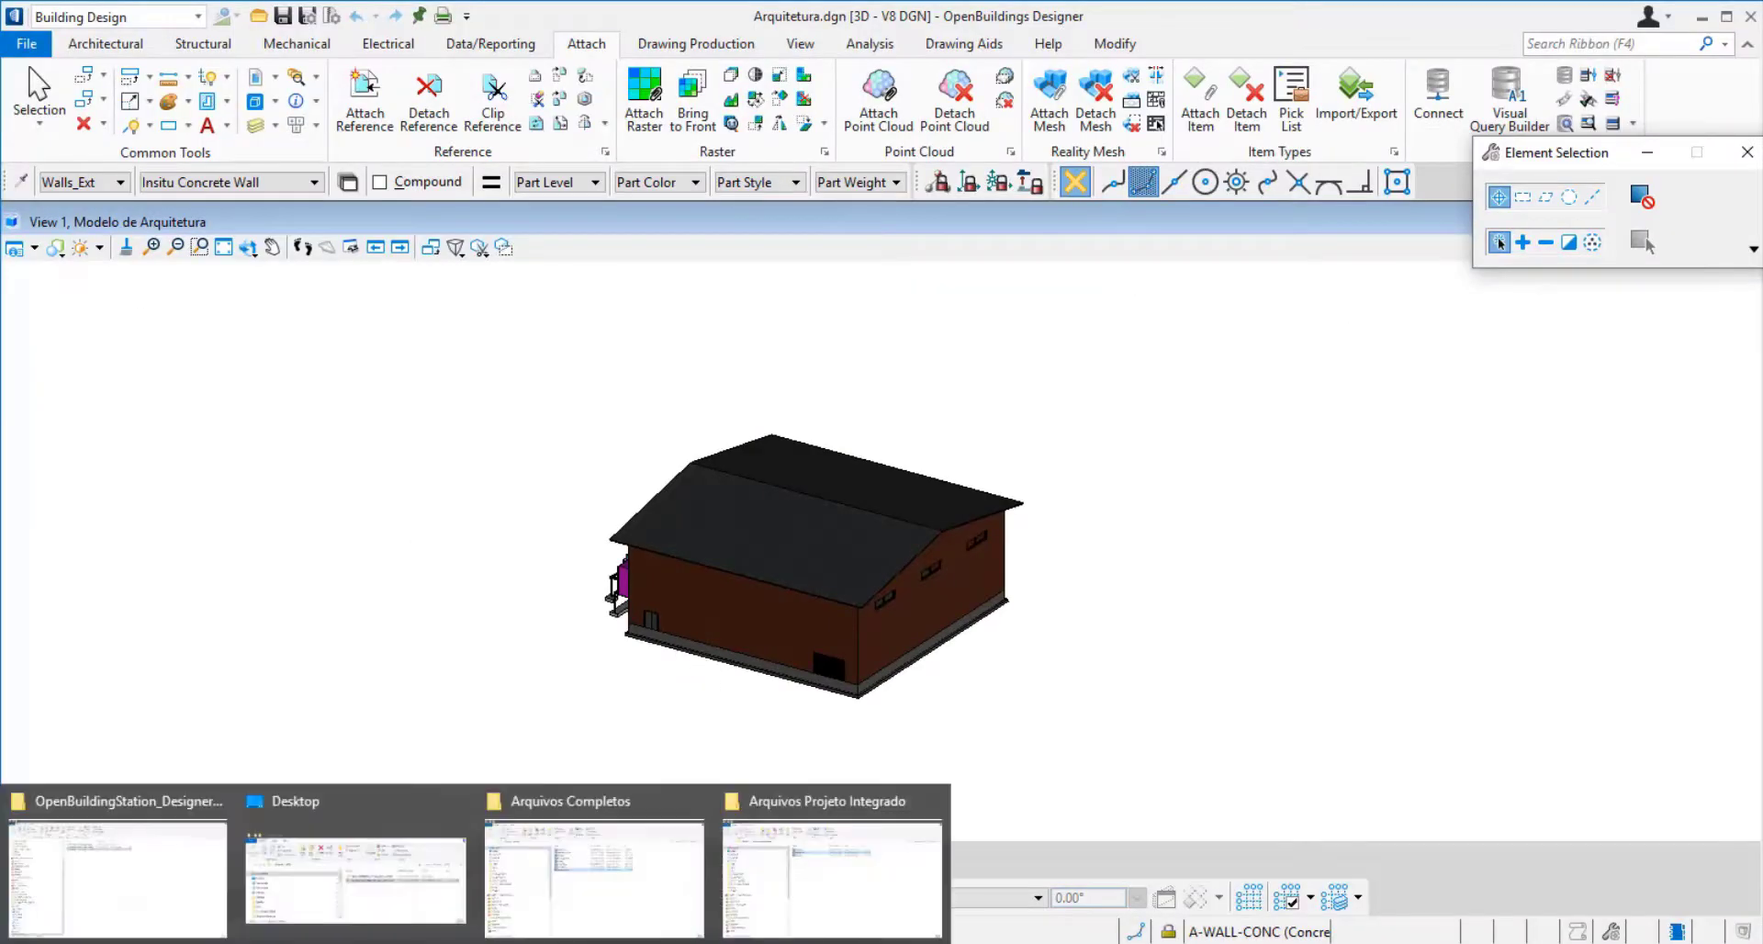
pyautogui.click(571, 873)
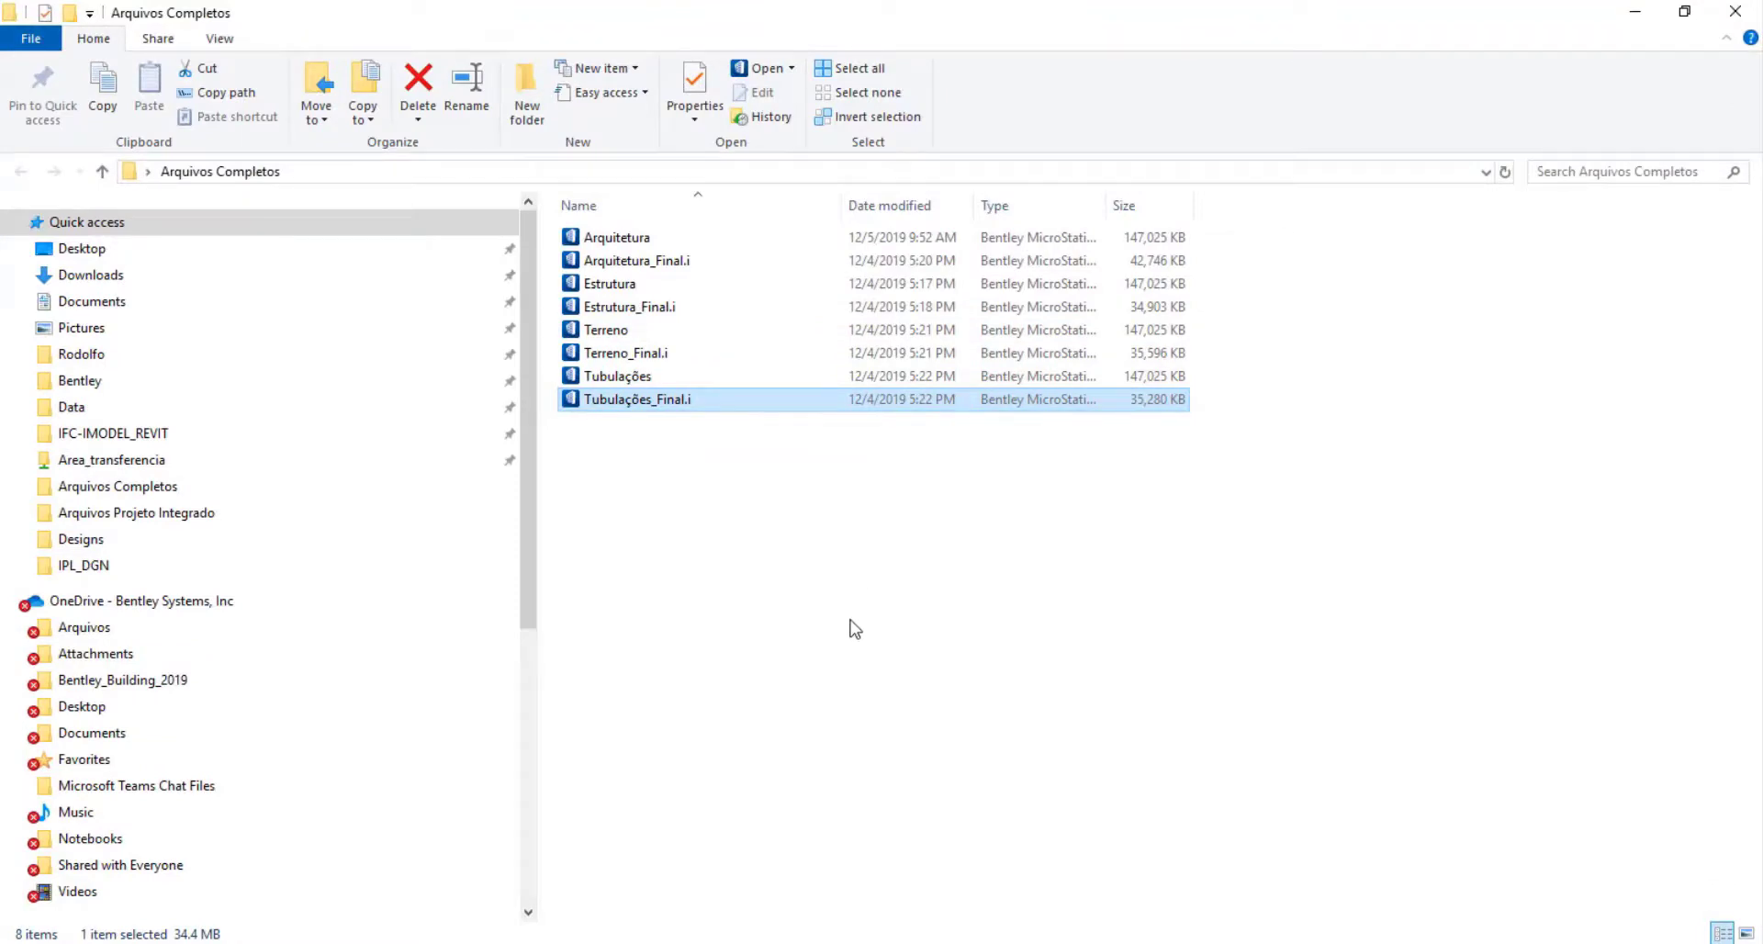
pyautogui.click(1640, 13)
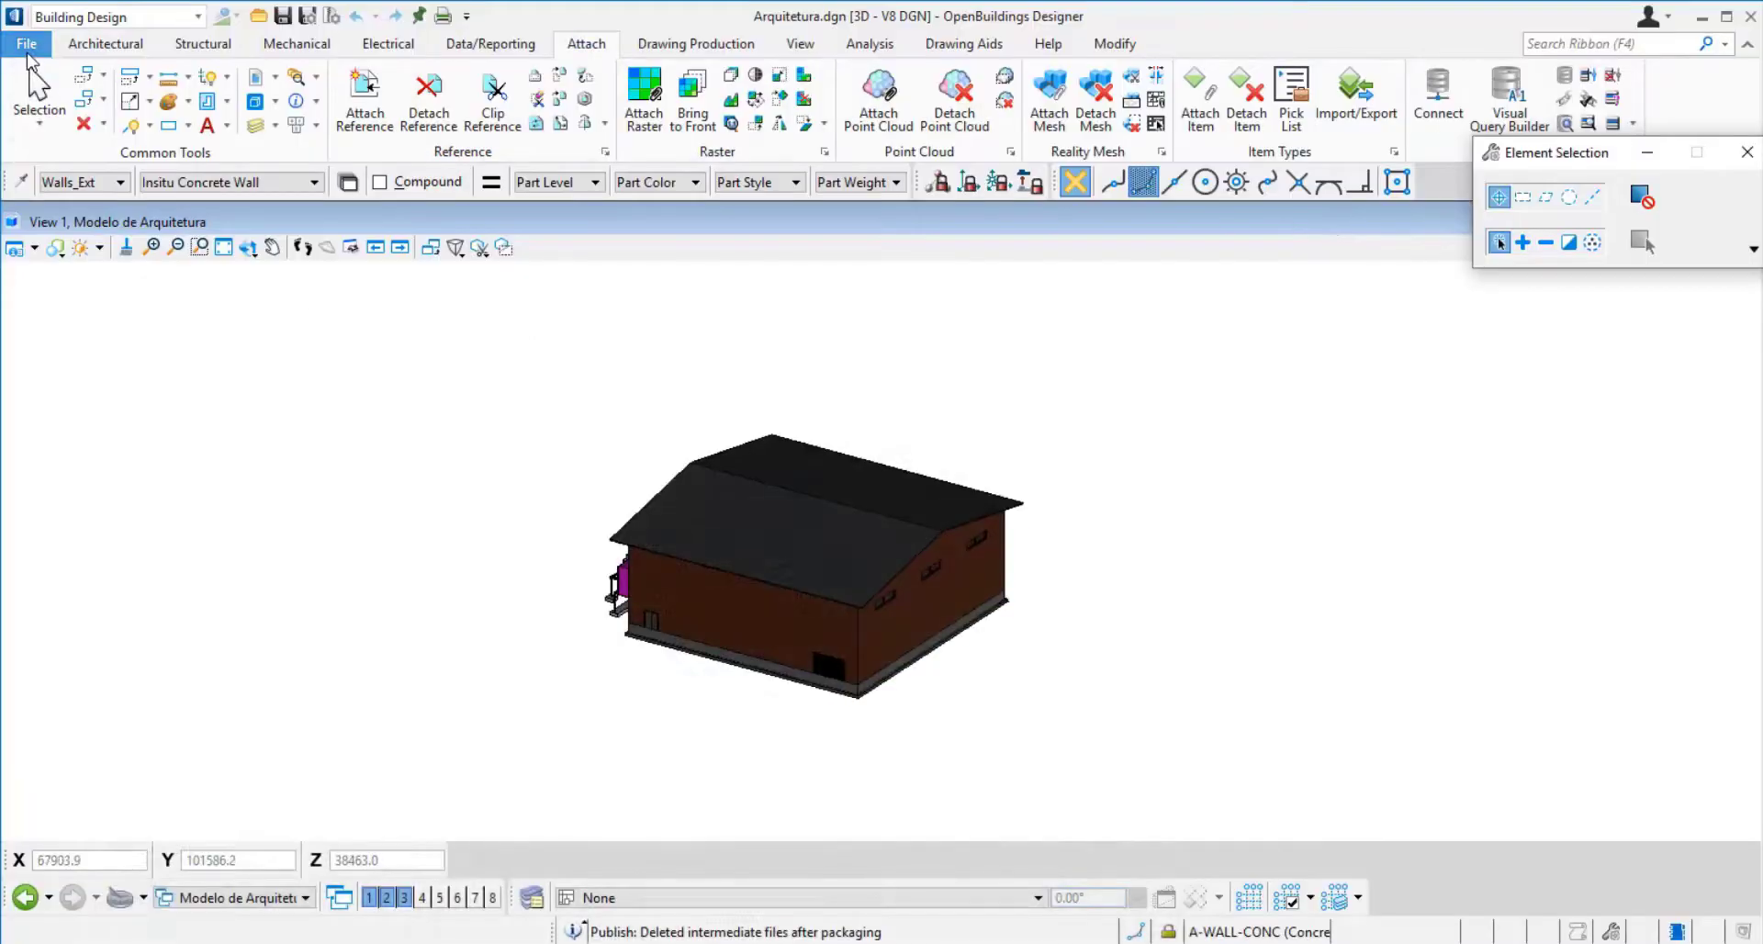
pyautogui.moveTo(713, 570)
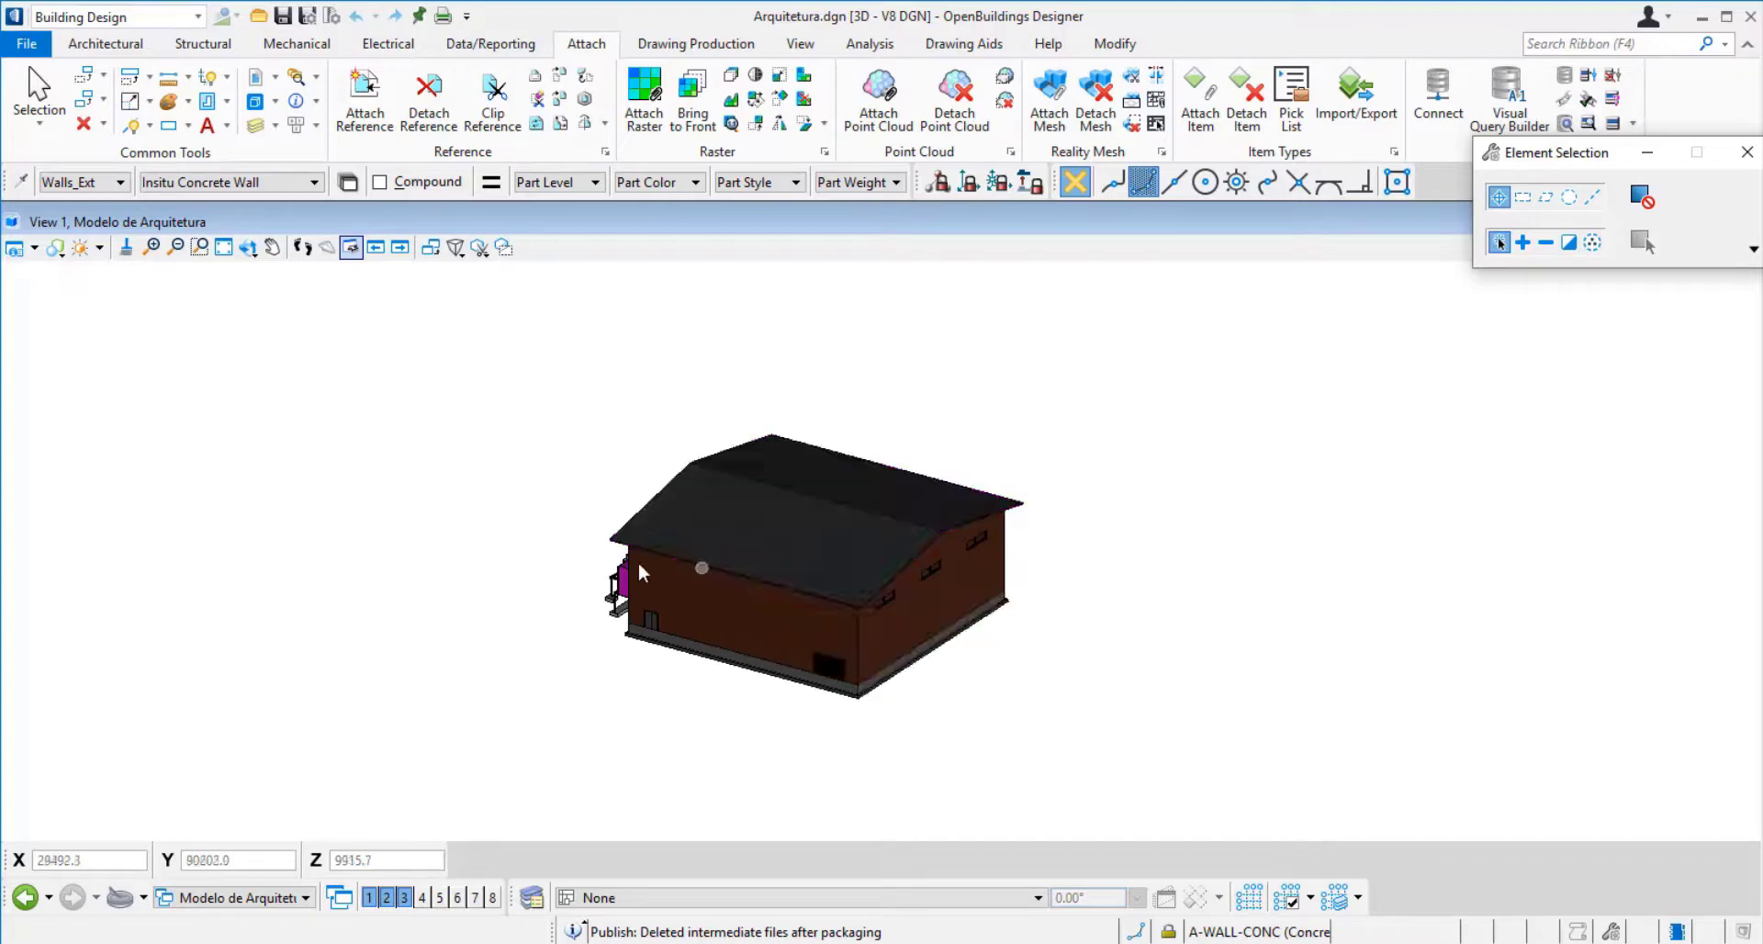
# Create a new DGN file named Modelo_Integrado_Master in the Arquivos Projeto Integrado folder, using the DesignSeed.dgn seed
pyautogui.click(14, 43)
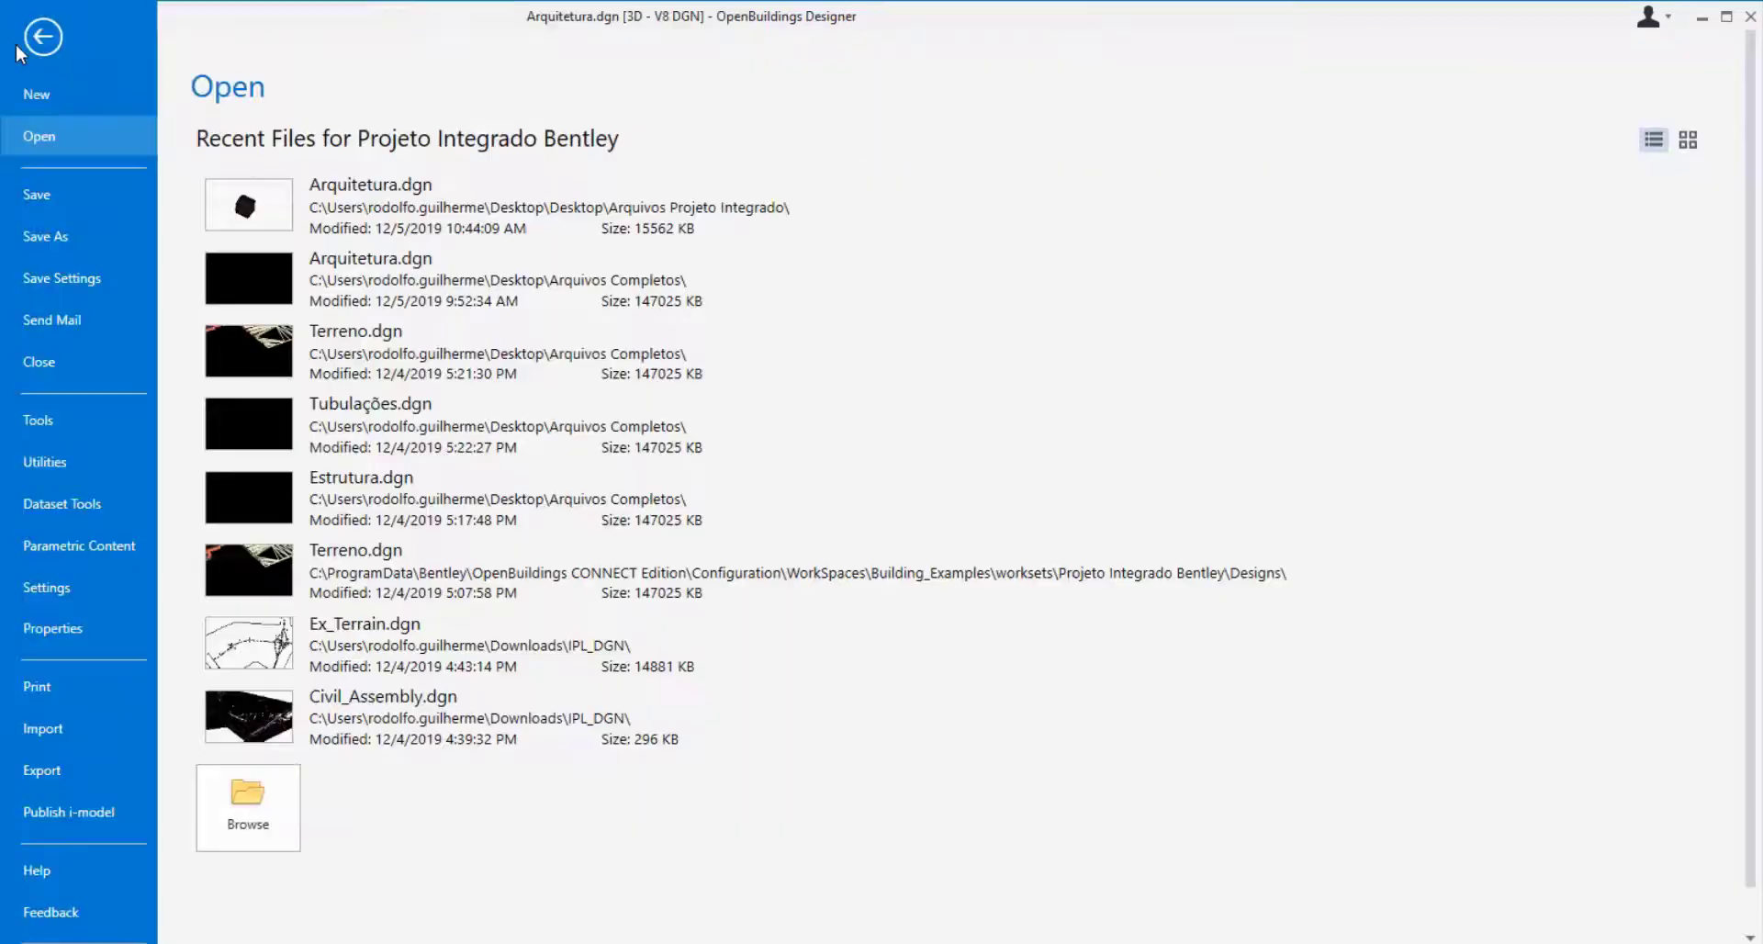
pyautogui.press('Escape')
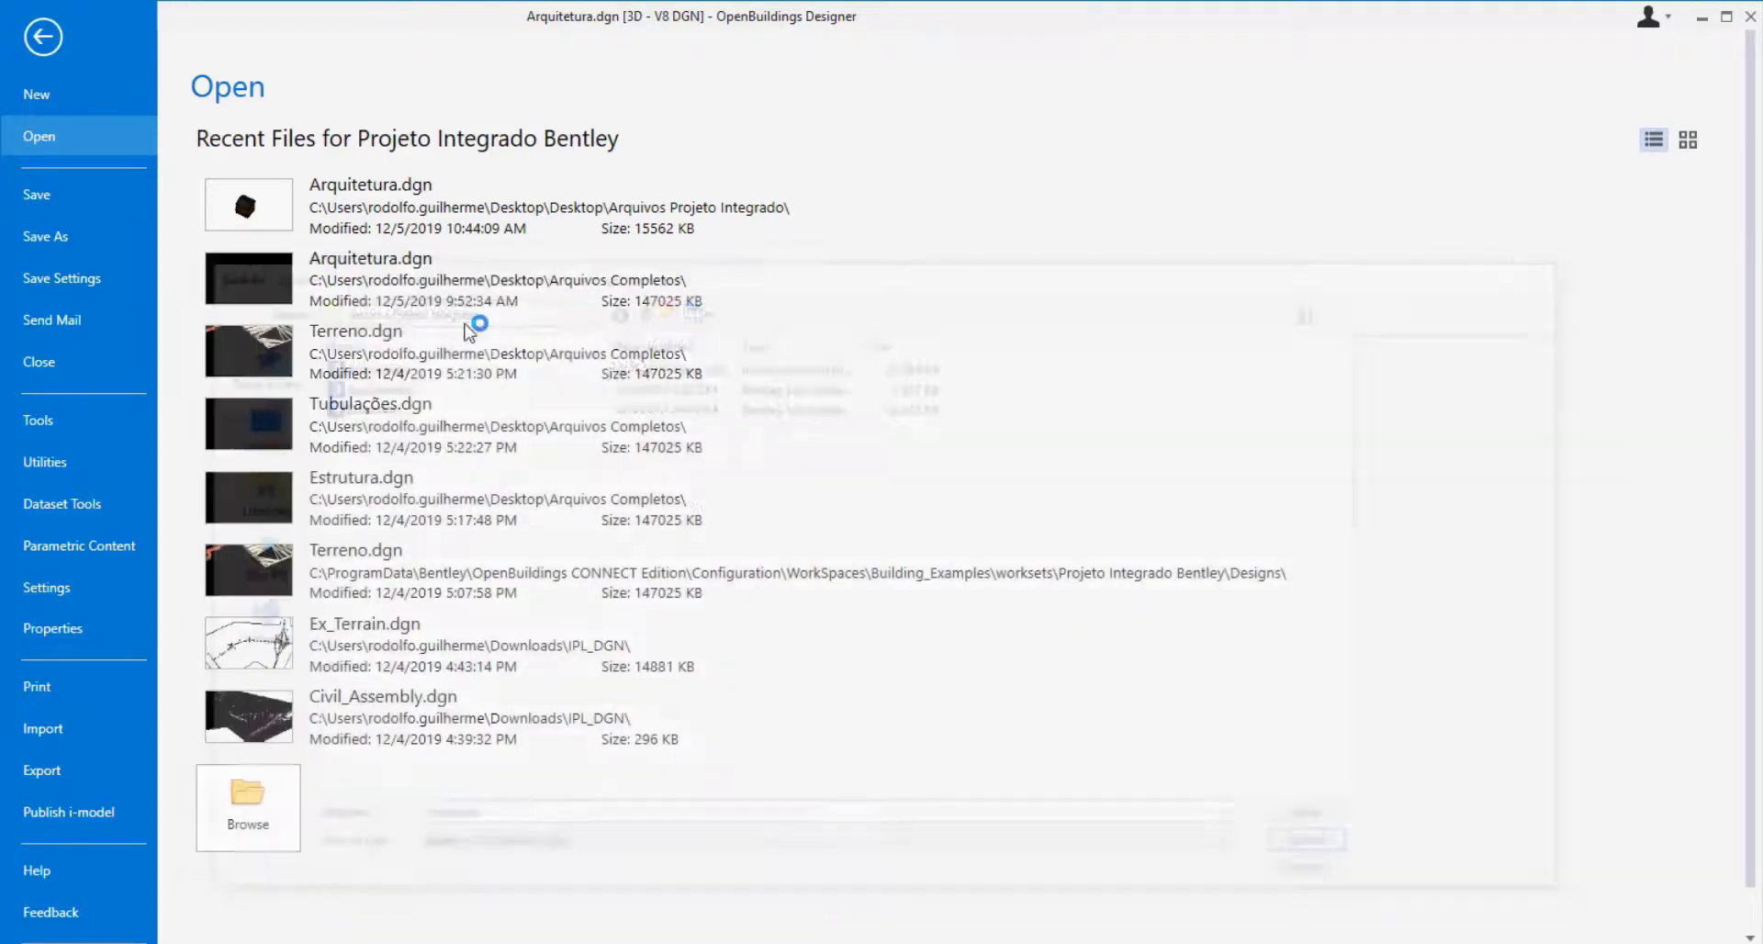
pyautogui.click(27, 43)
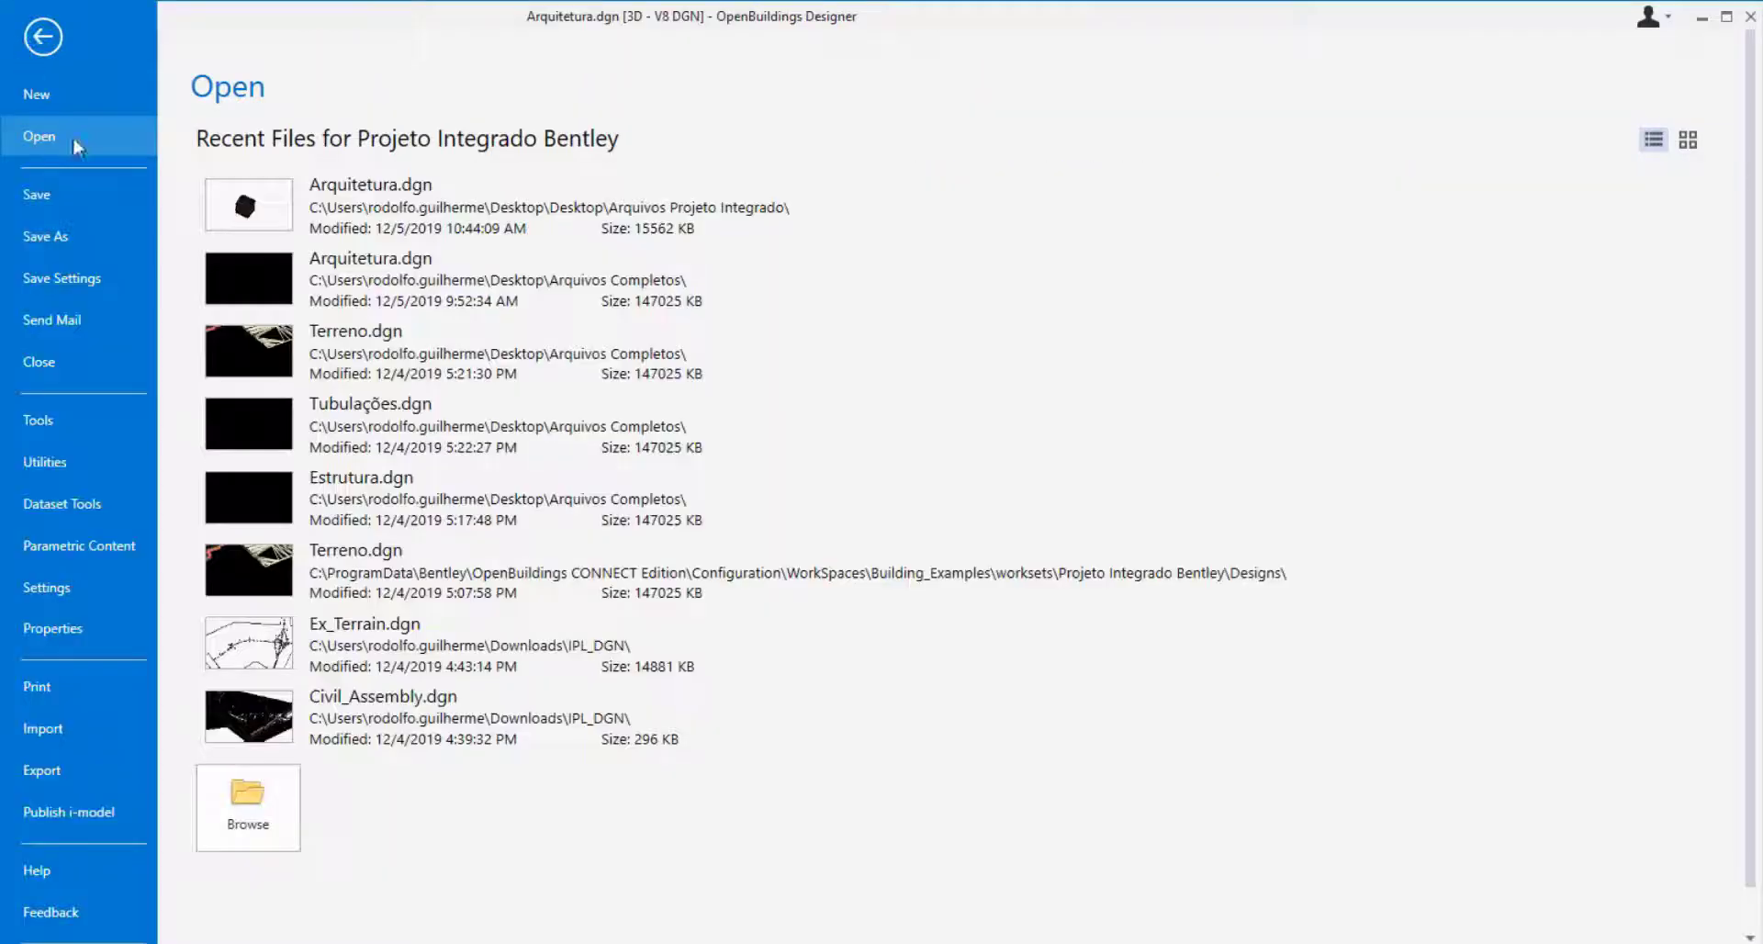
pyautogui.click(51, 99)
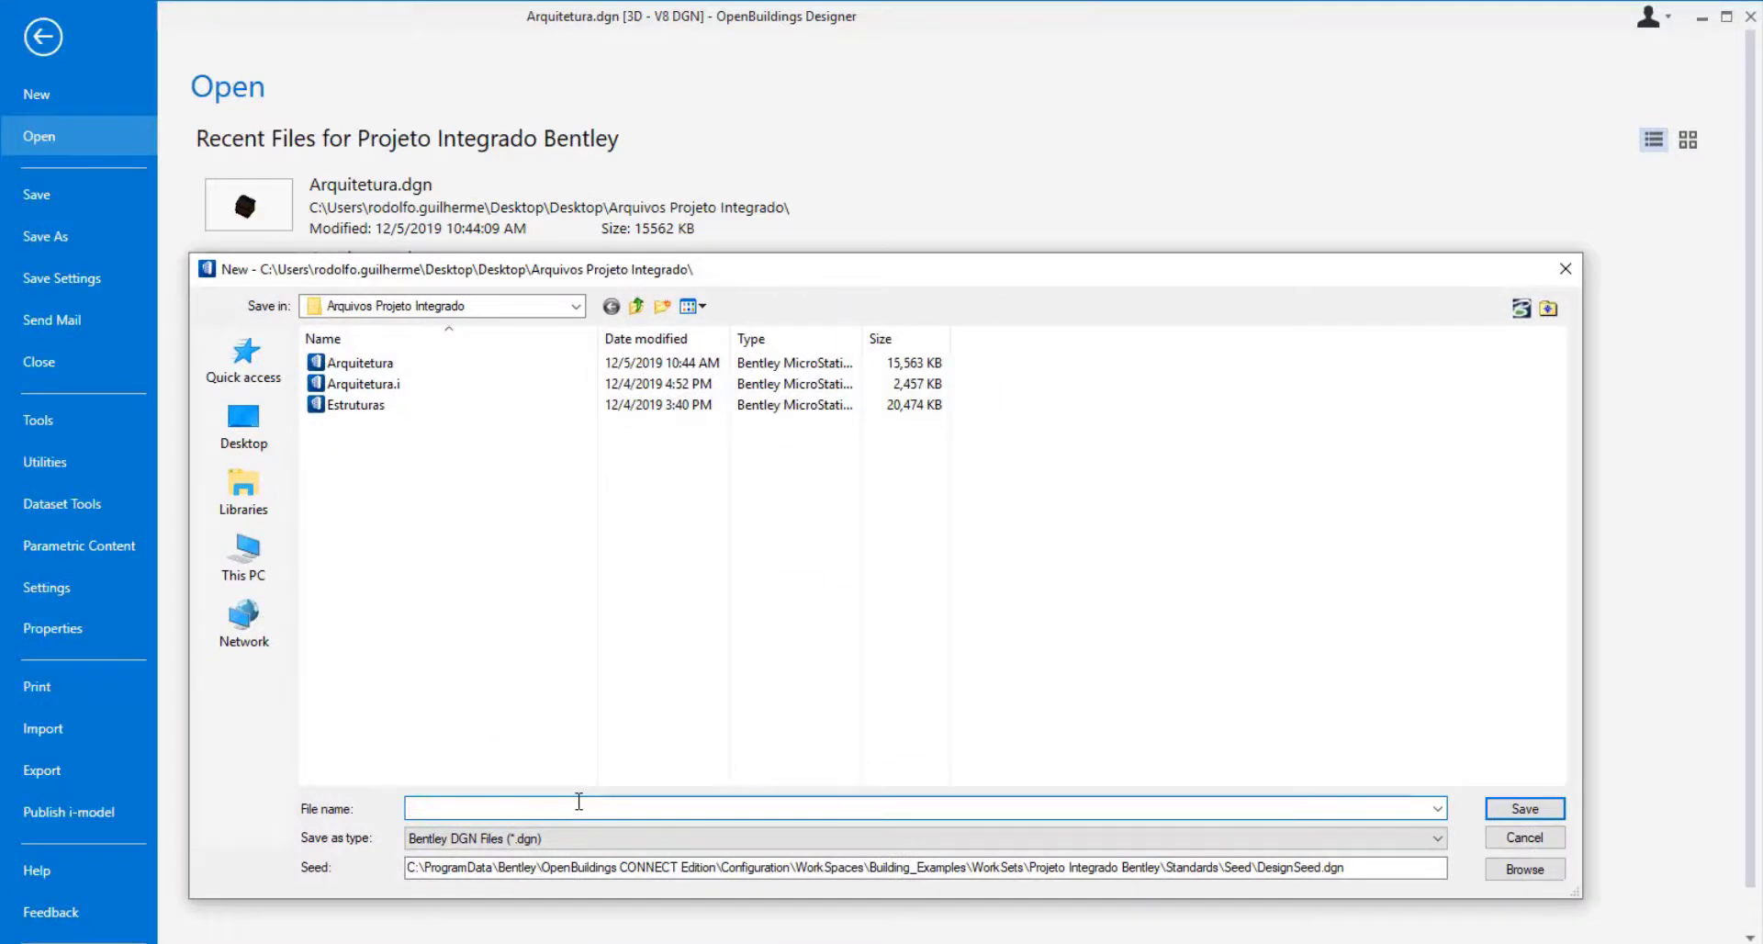
pyautogui.write('Modelo_Integrado_Master')
pyautogui.click(1523, 810)
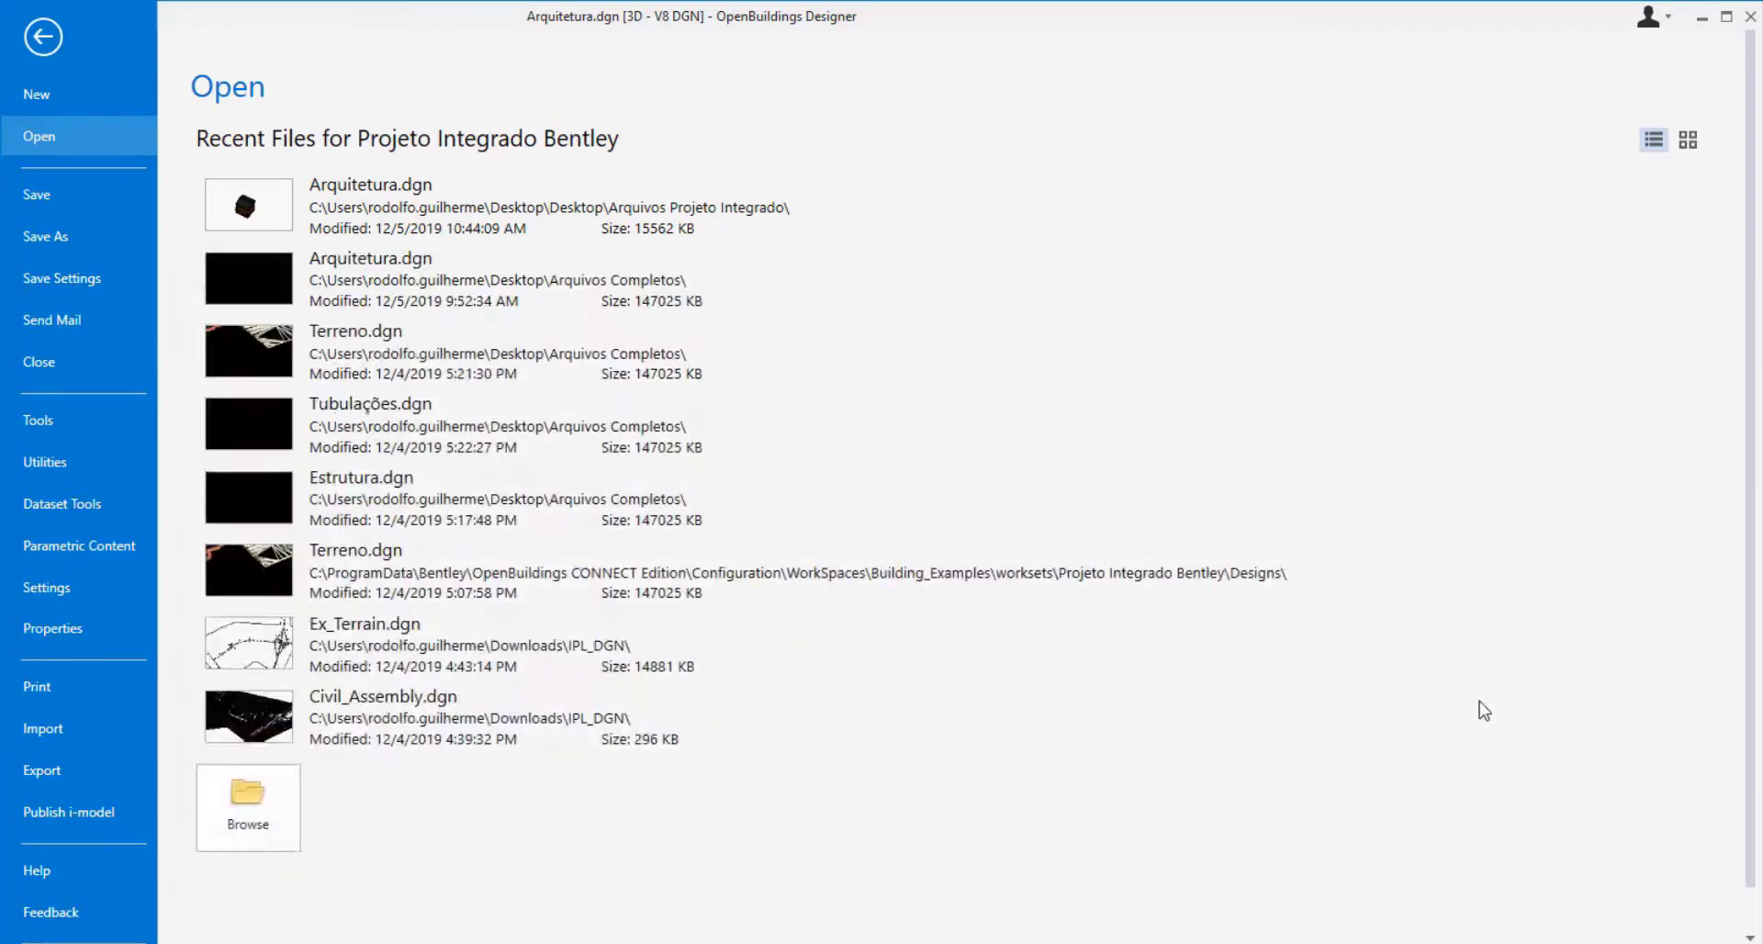
pyautogui.press('Escape')
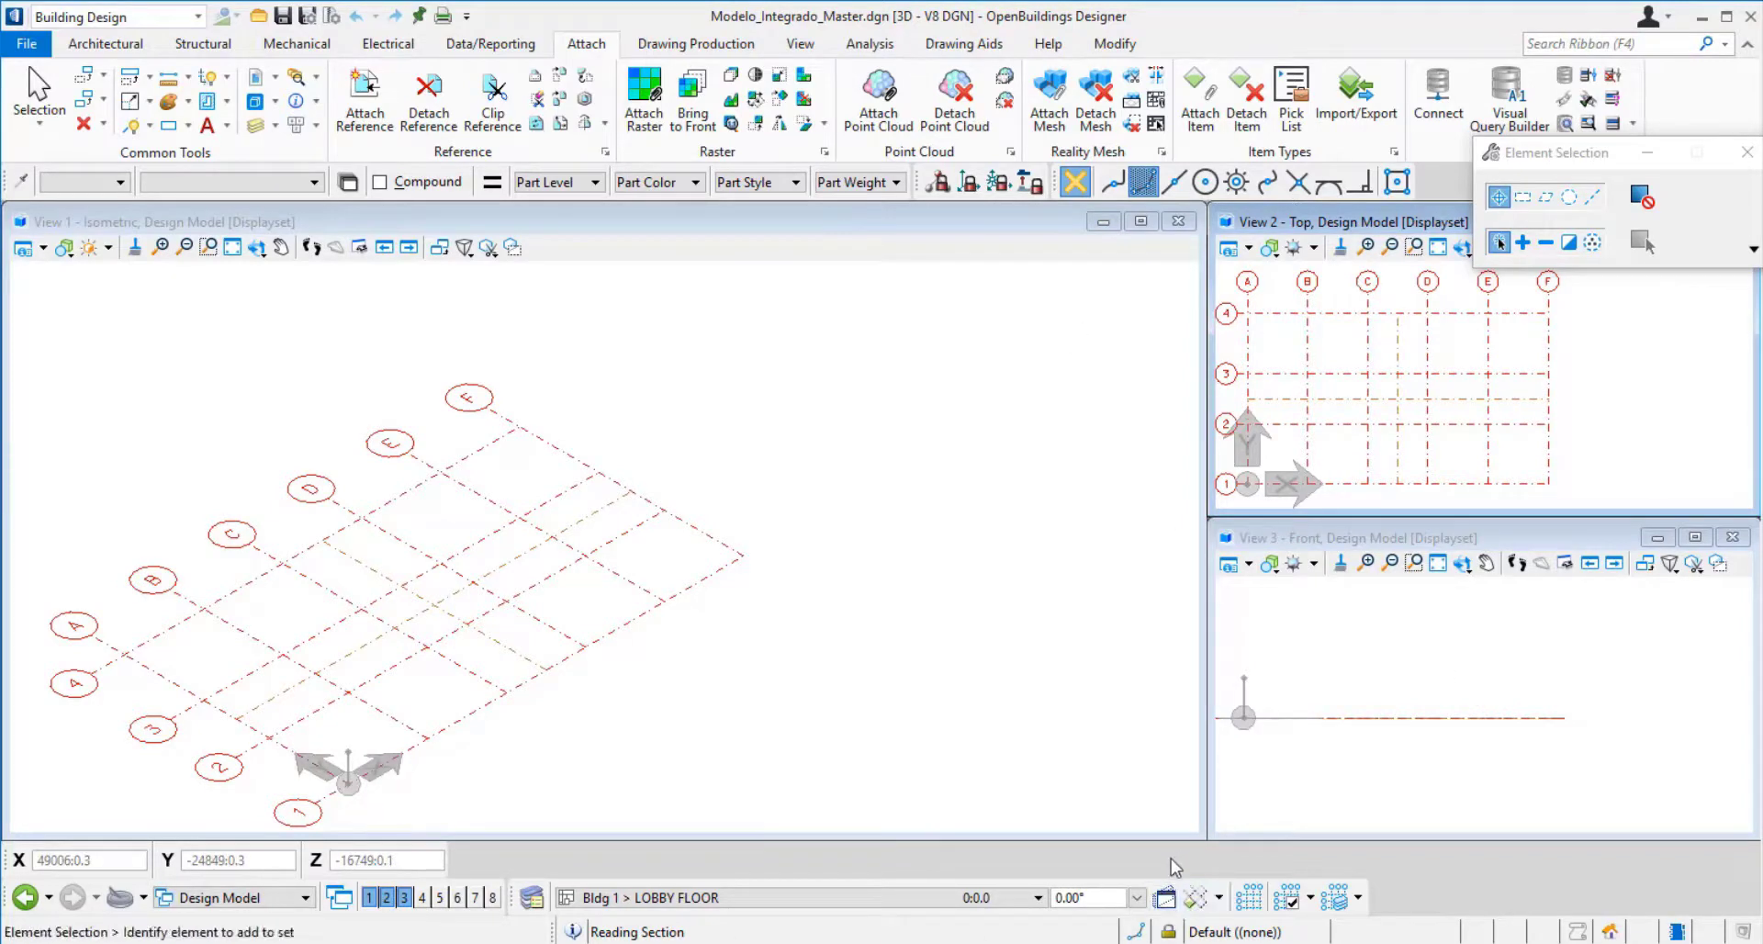
# Disable the building grid display in the Modelo_Integrado_Master file
pyautogui.click(1138, 898)
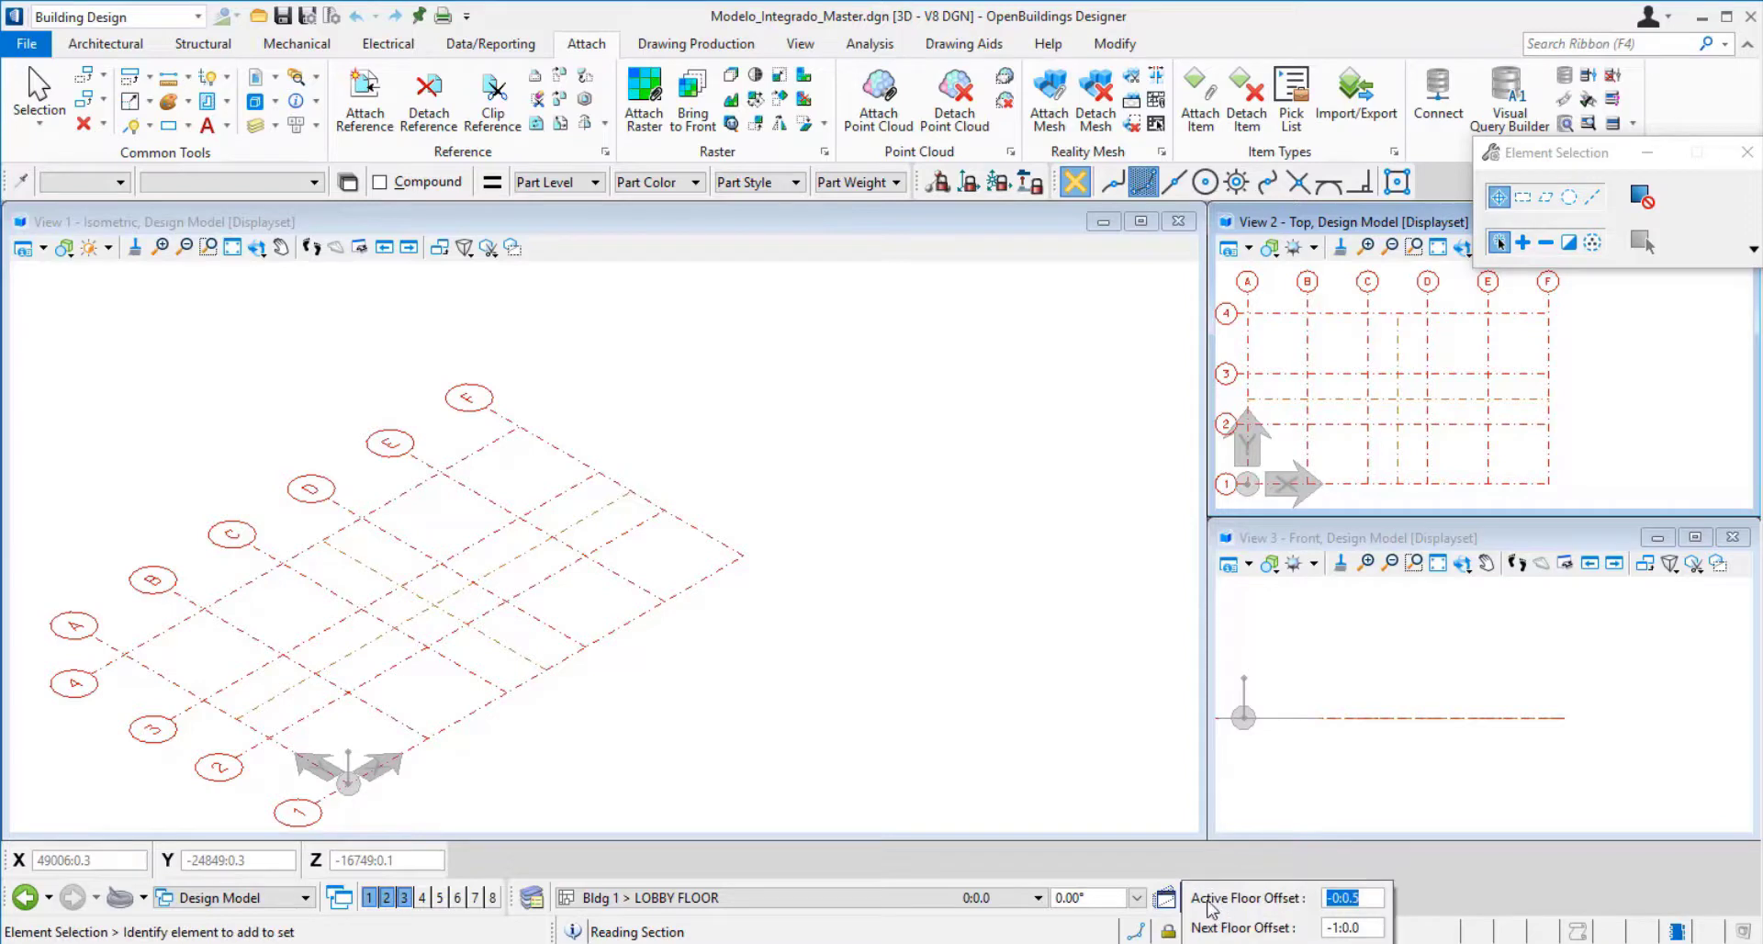
pyautogui.click(1013, 936)
pyautogui.click(705, 293)
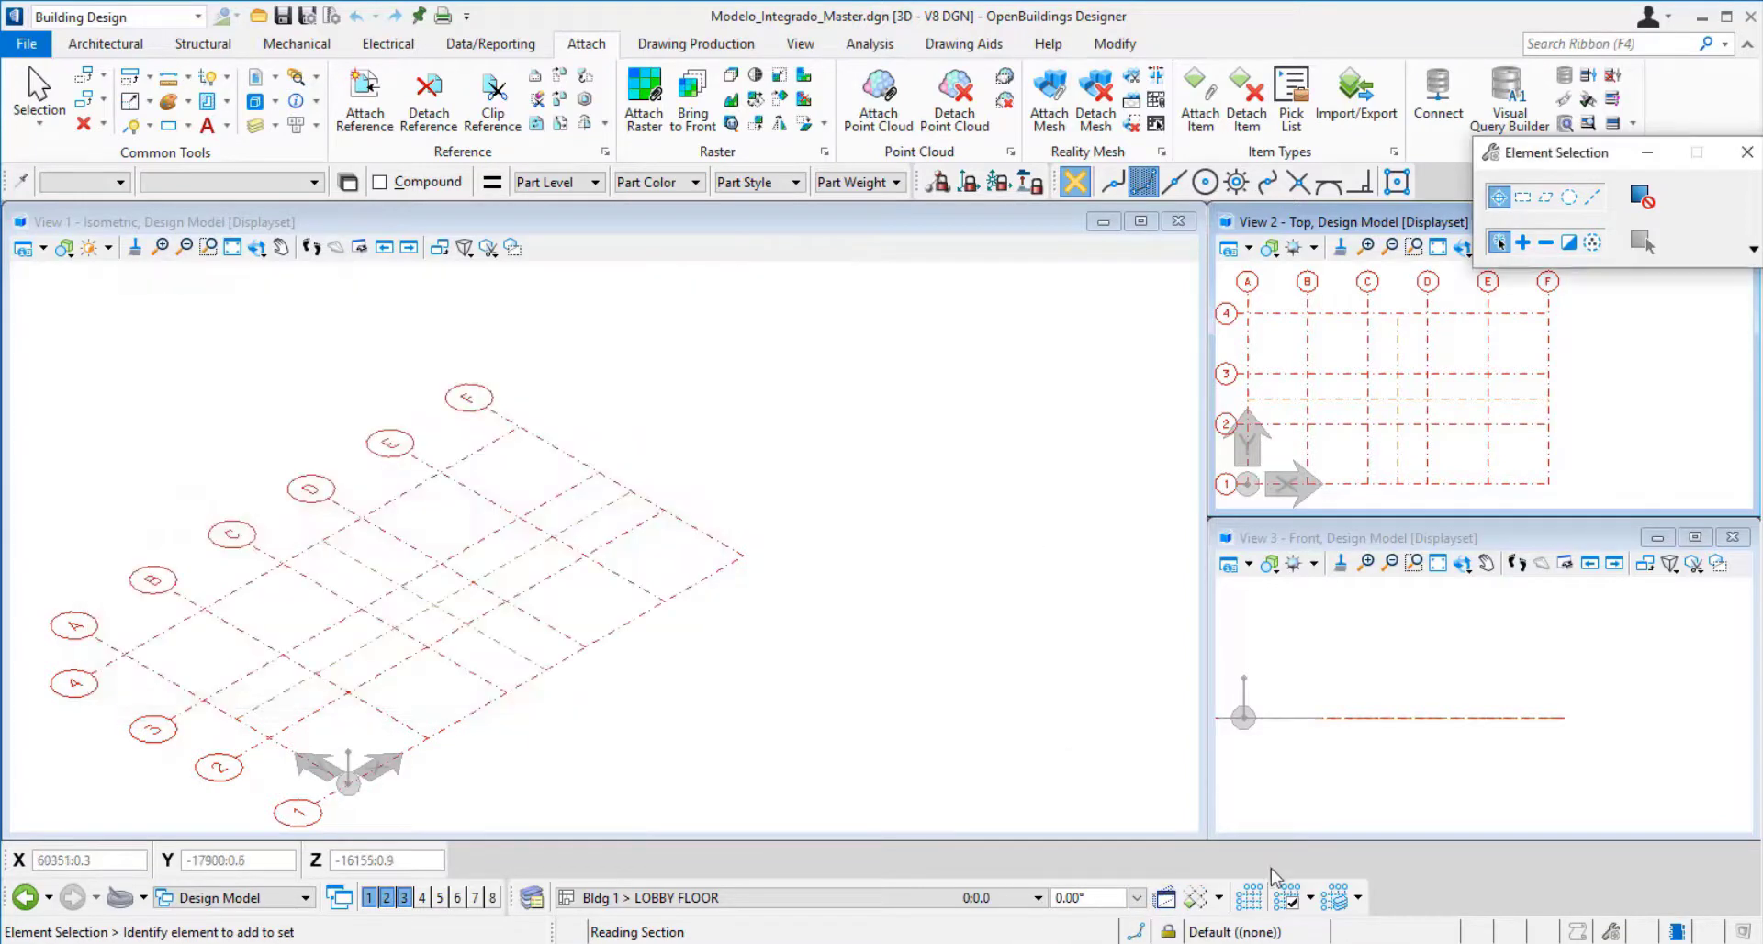
pyautogui.click(1310, 899)
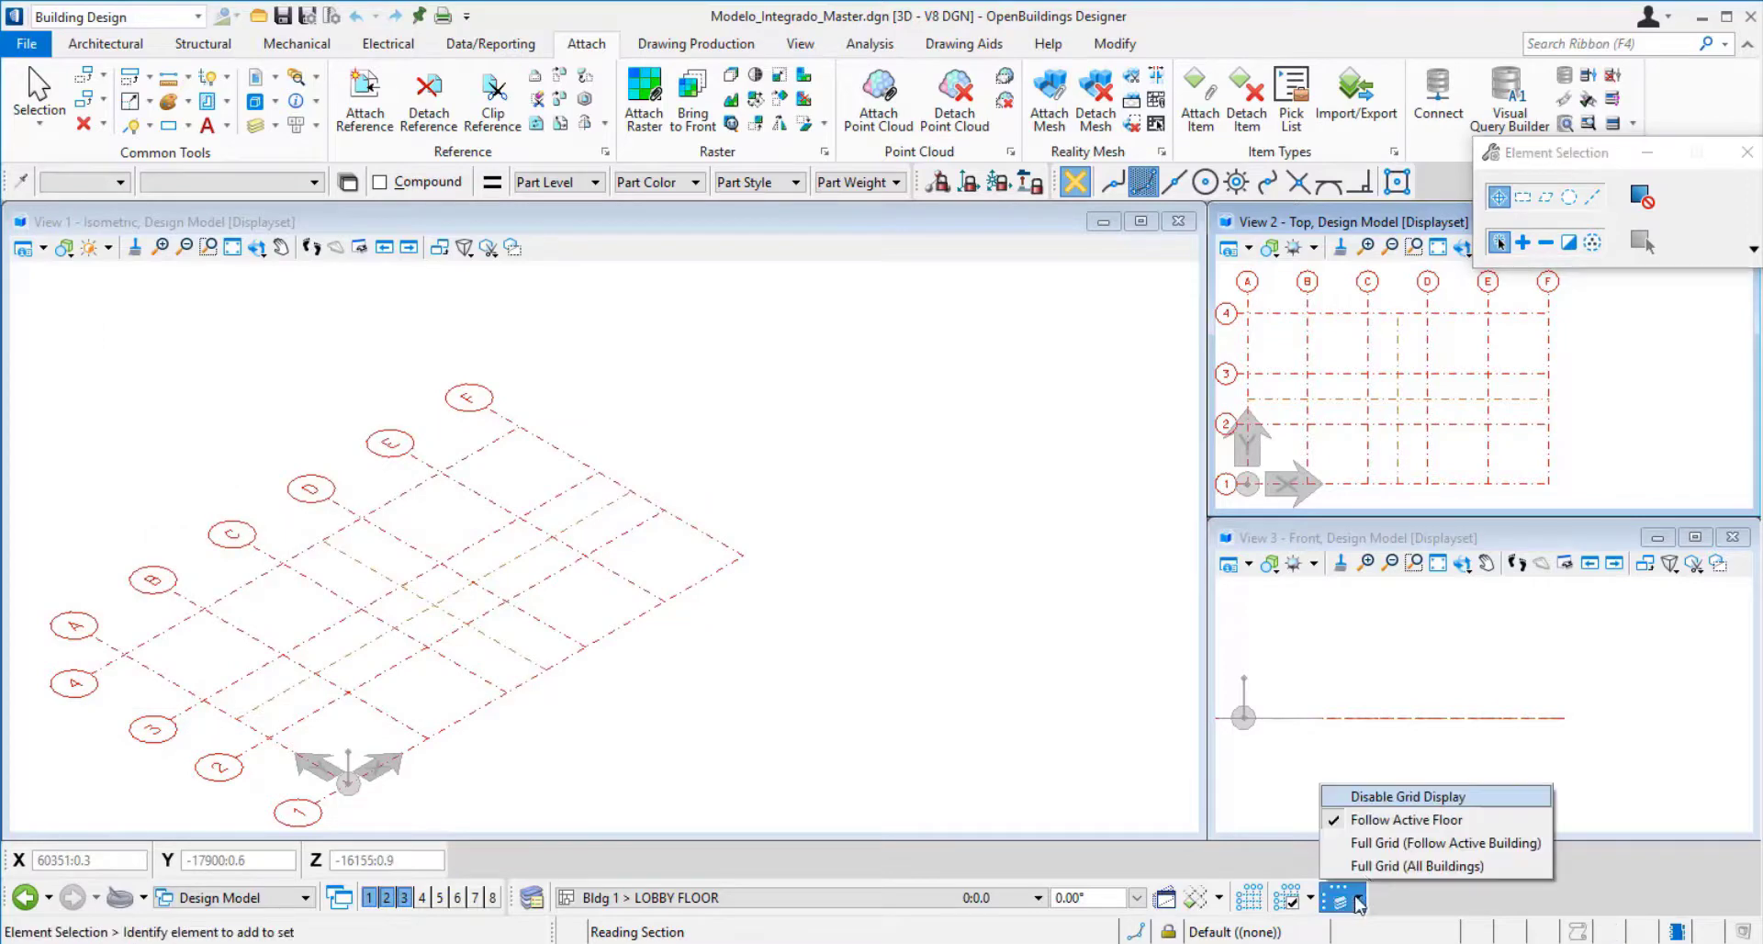
pyautogui.click(1357, 795)
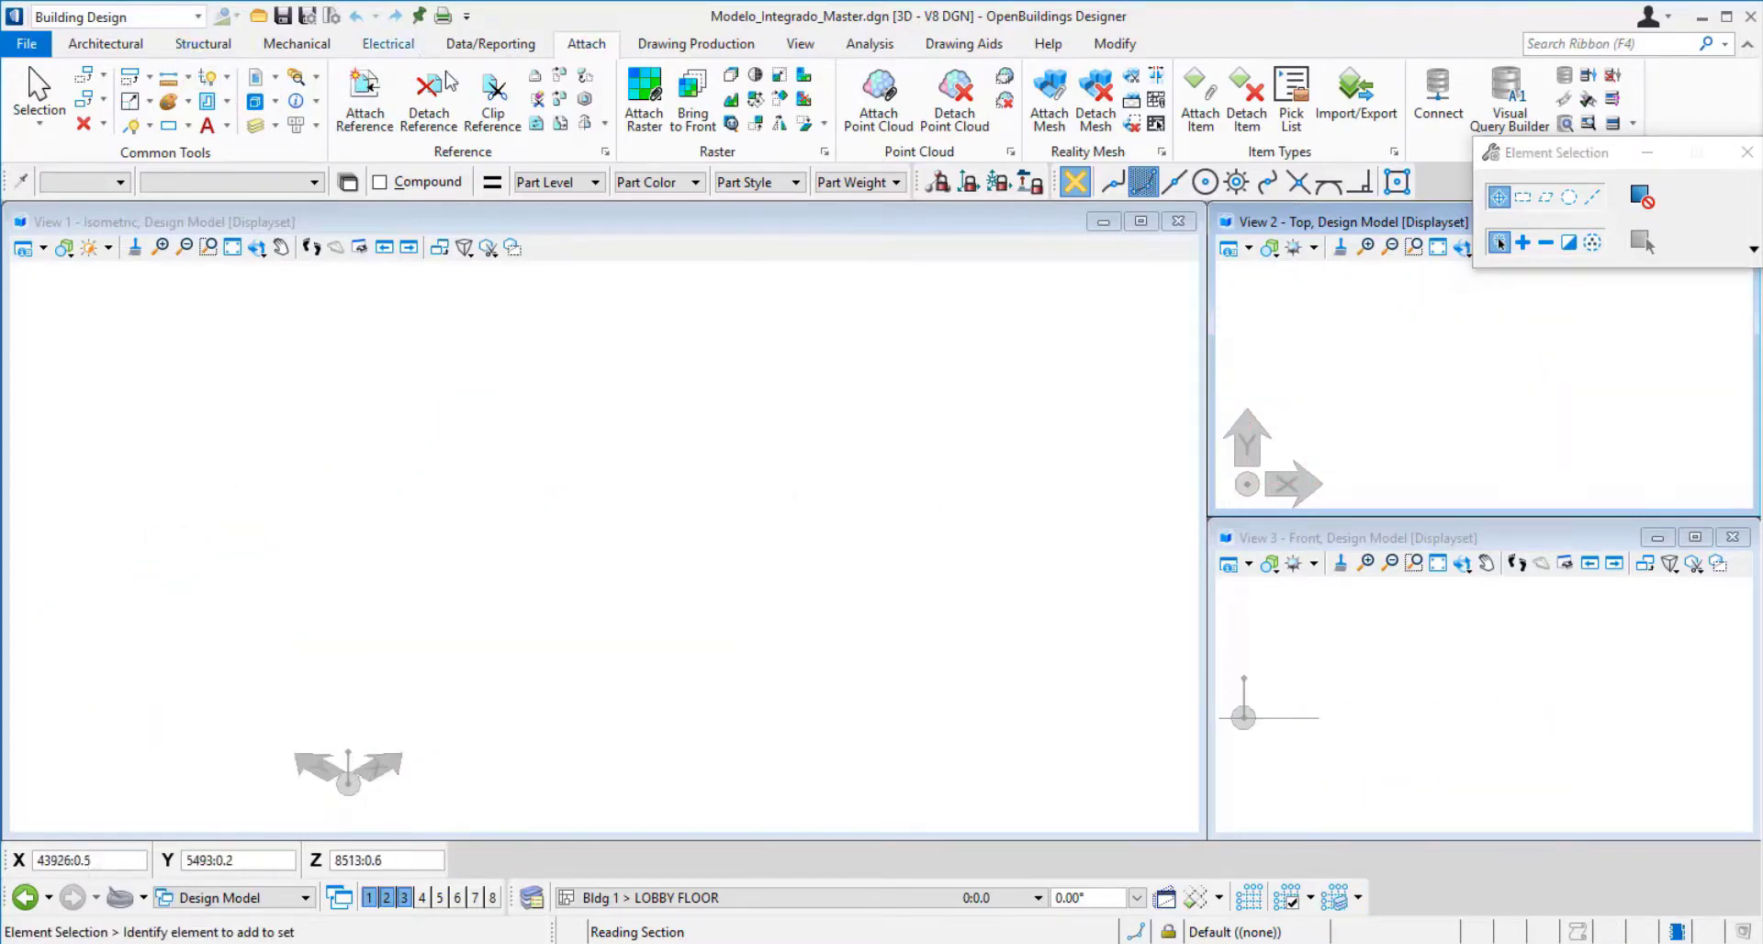
# Check the file types supported for attaching references, and cancel the attachment
pyautogui.click(587, 50)
pyautogui.click(380, 98)
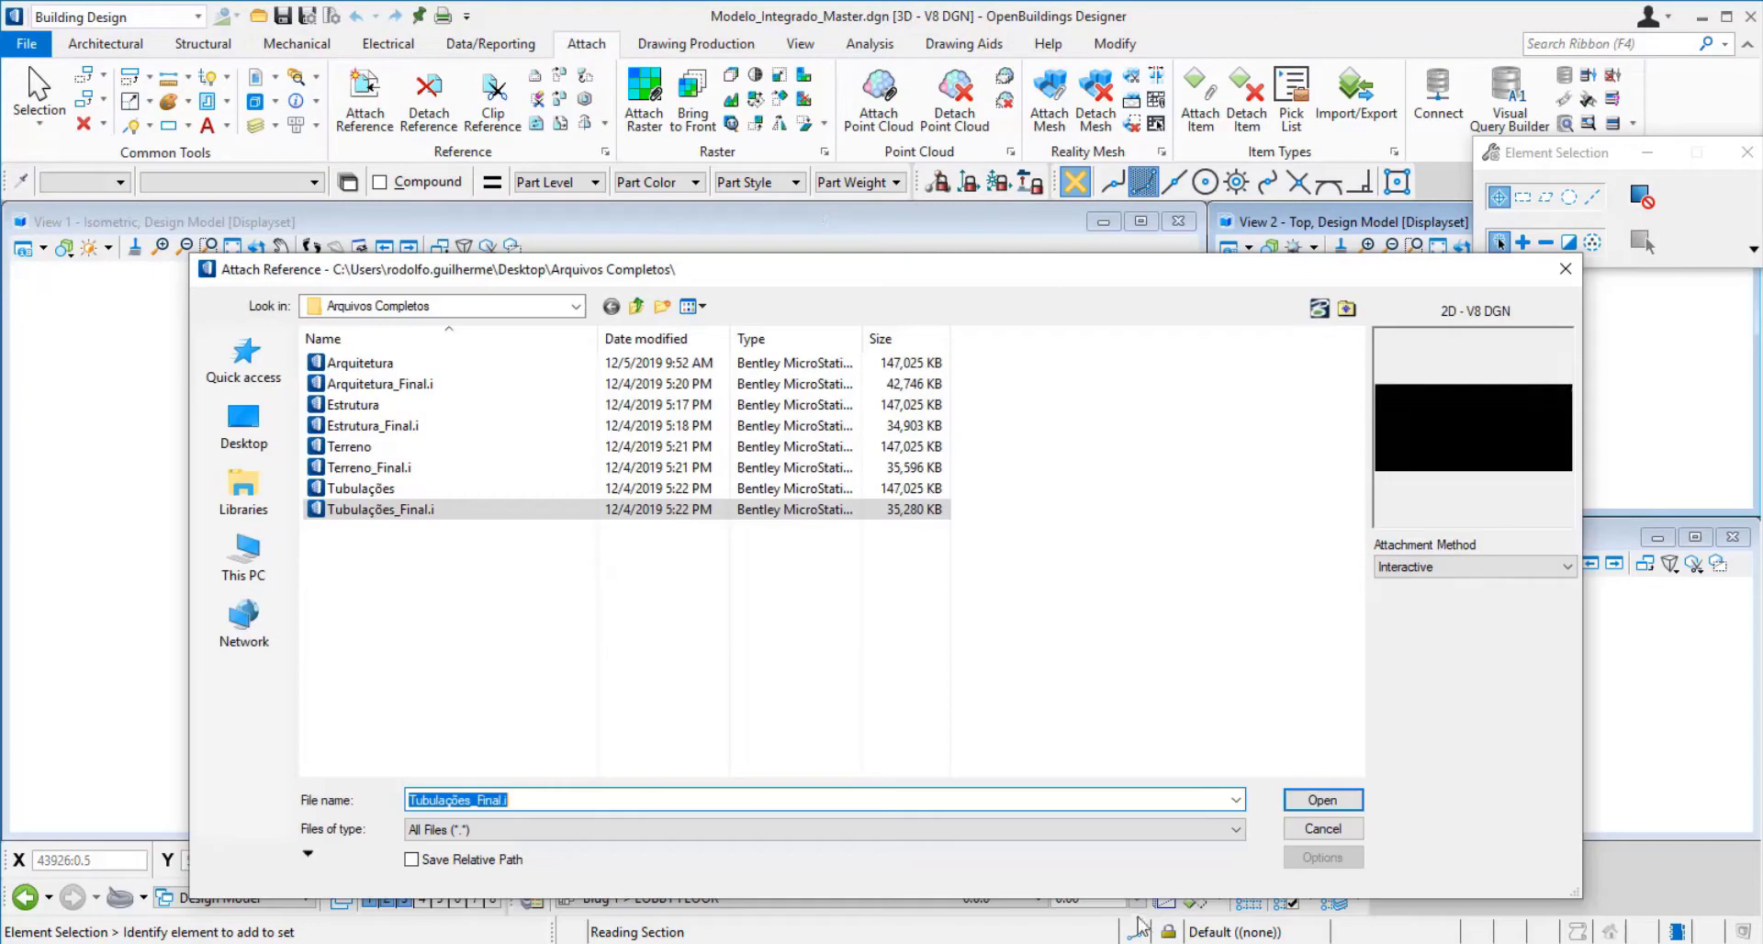
pyautogui.click(1233, 829)
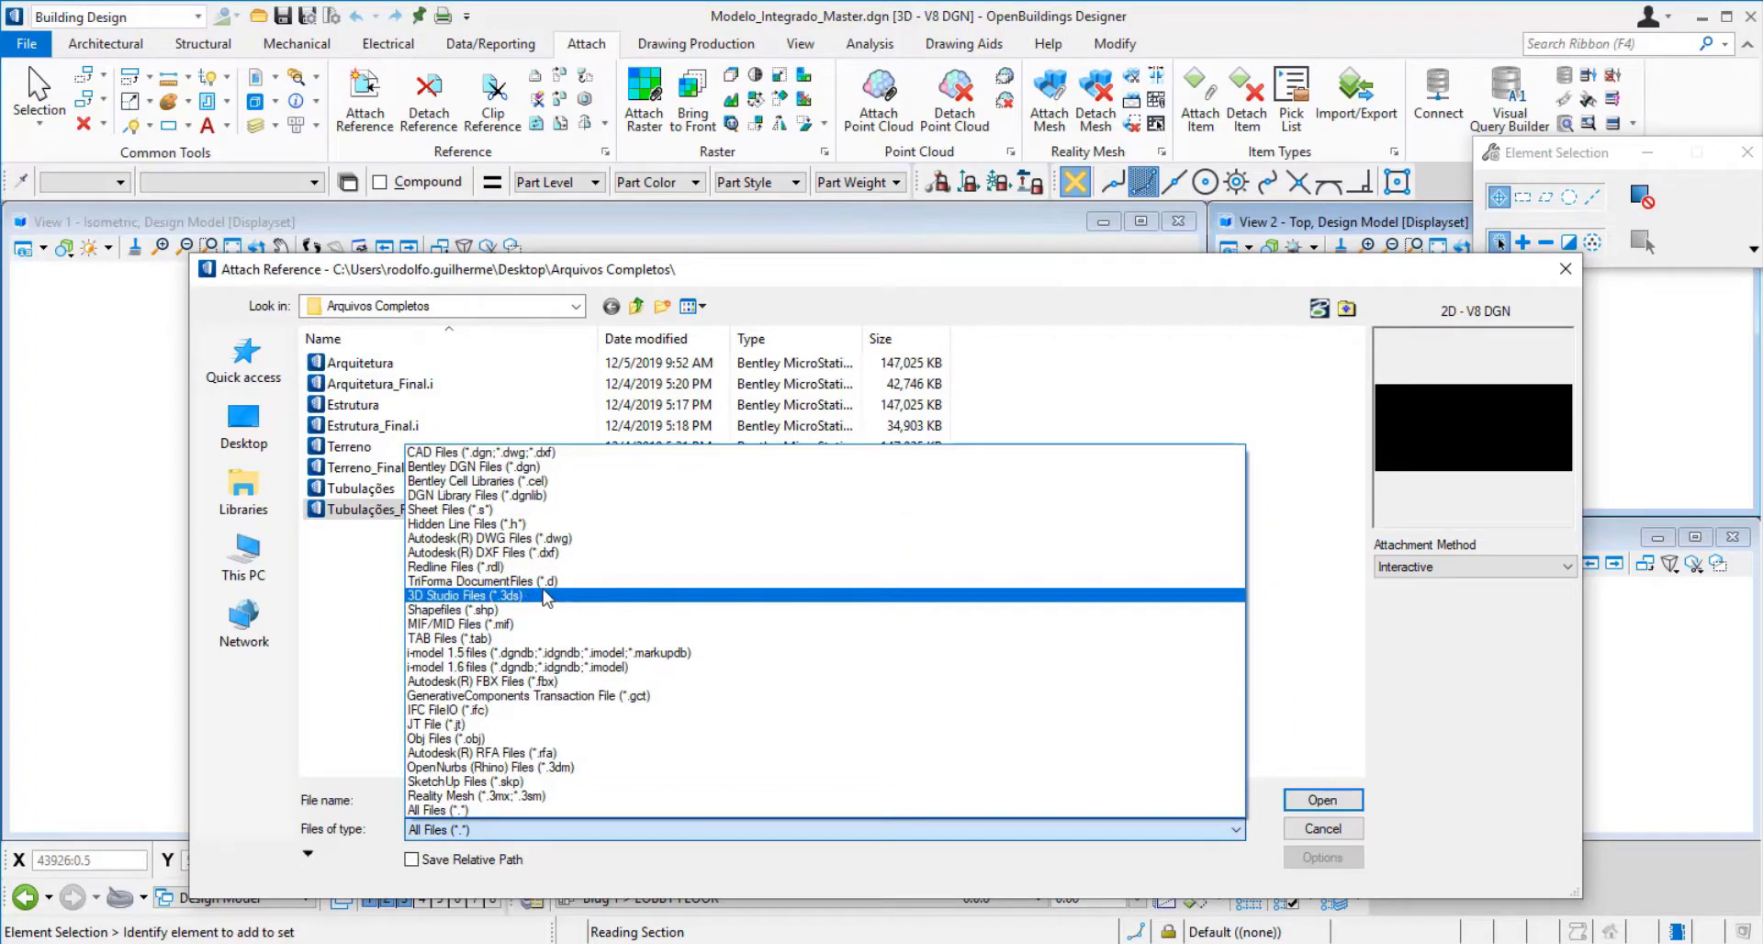
pyautogui.click(1565, 275)
pyautogui.click(1564, 271)
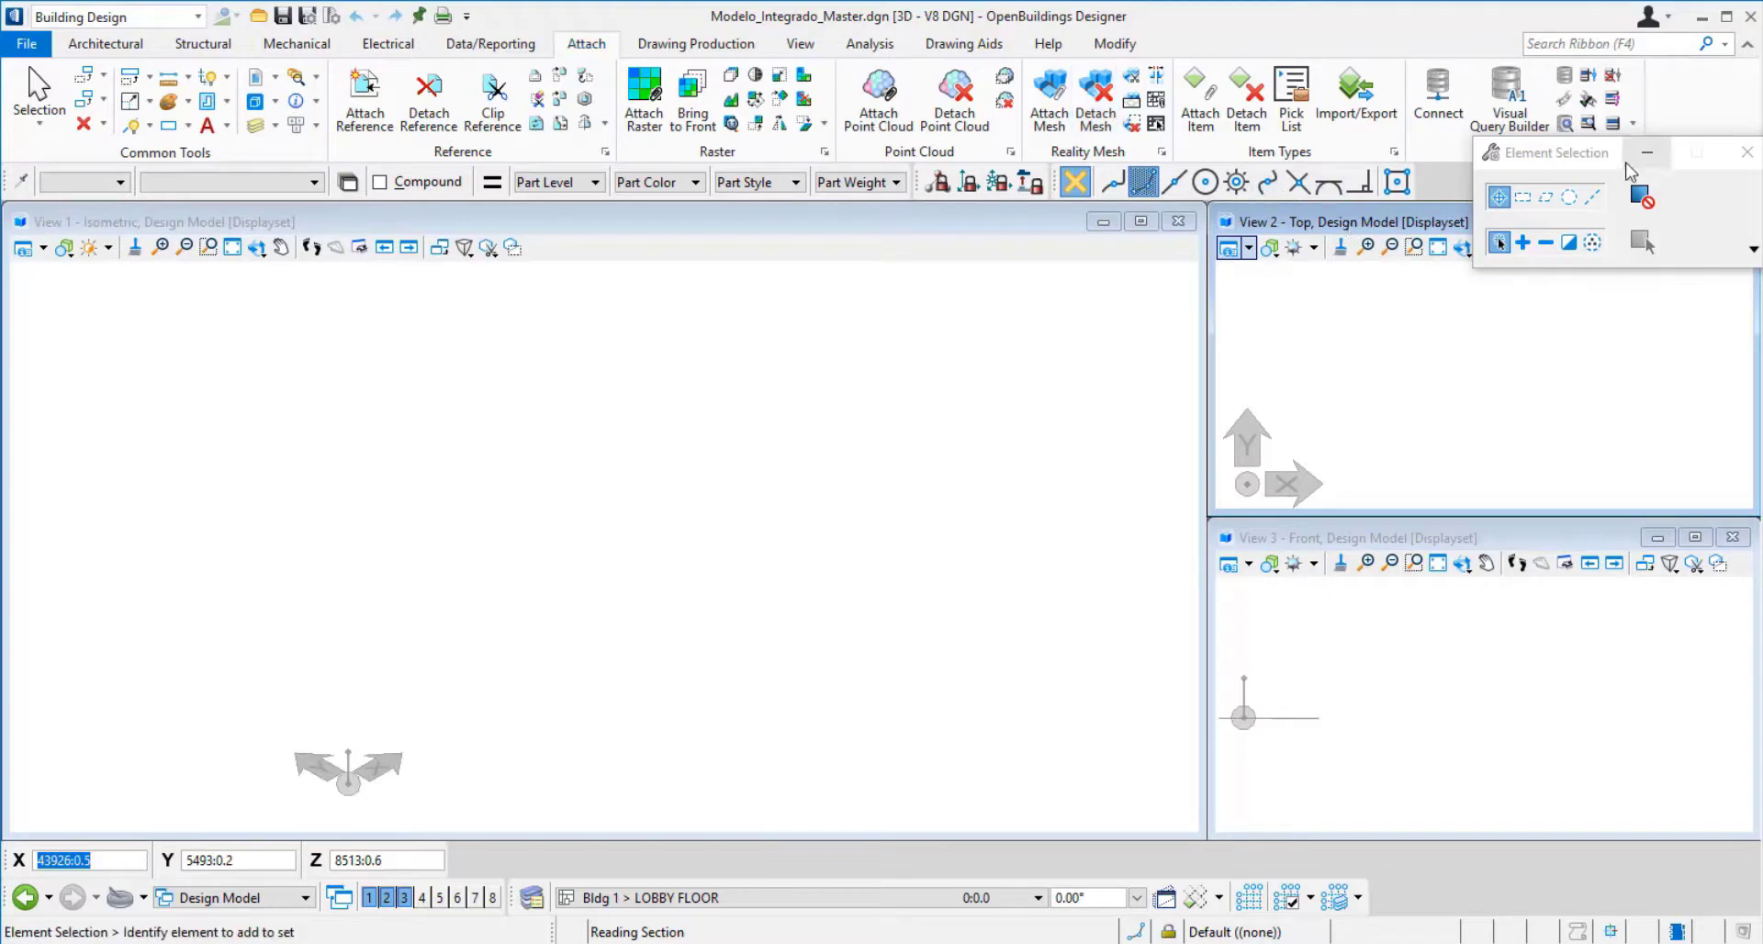
# Close the Top and Front views, and maximize the isometric View 1
pyautogui.moveTo(1581, 153); pyautogui.dragTo(1466, 88)
pyautogui.click(1733, 221)
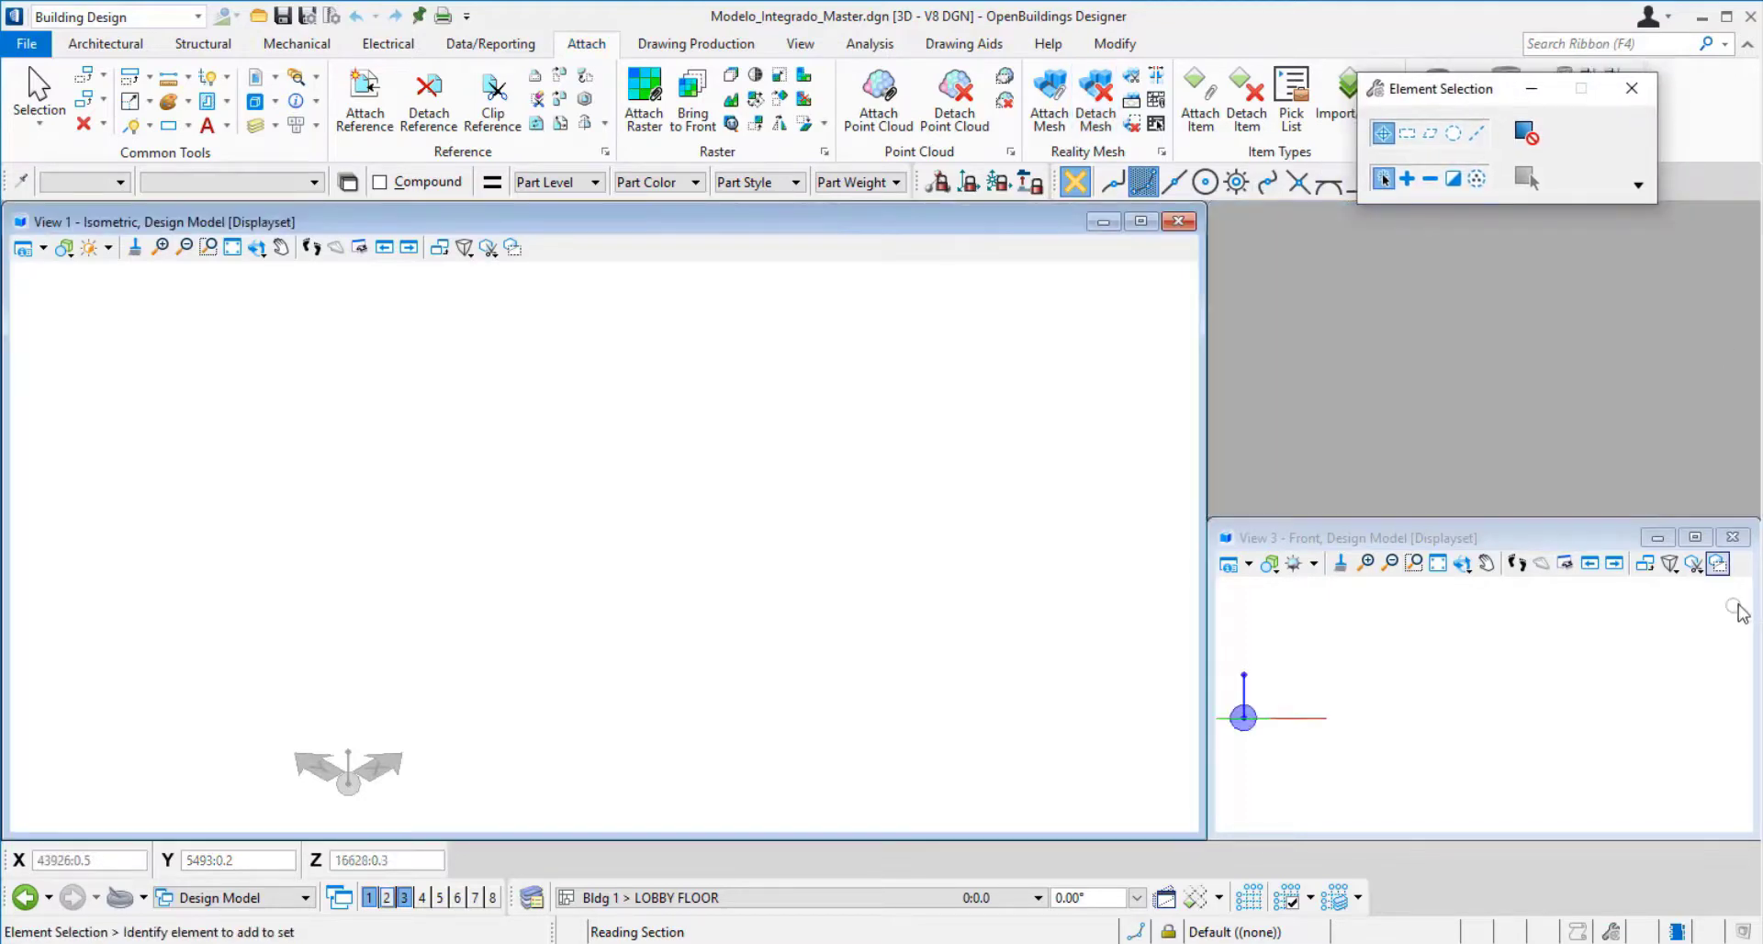
pyautogui.click(1733, 537)
pyautogui.click(1140, 222)
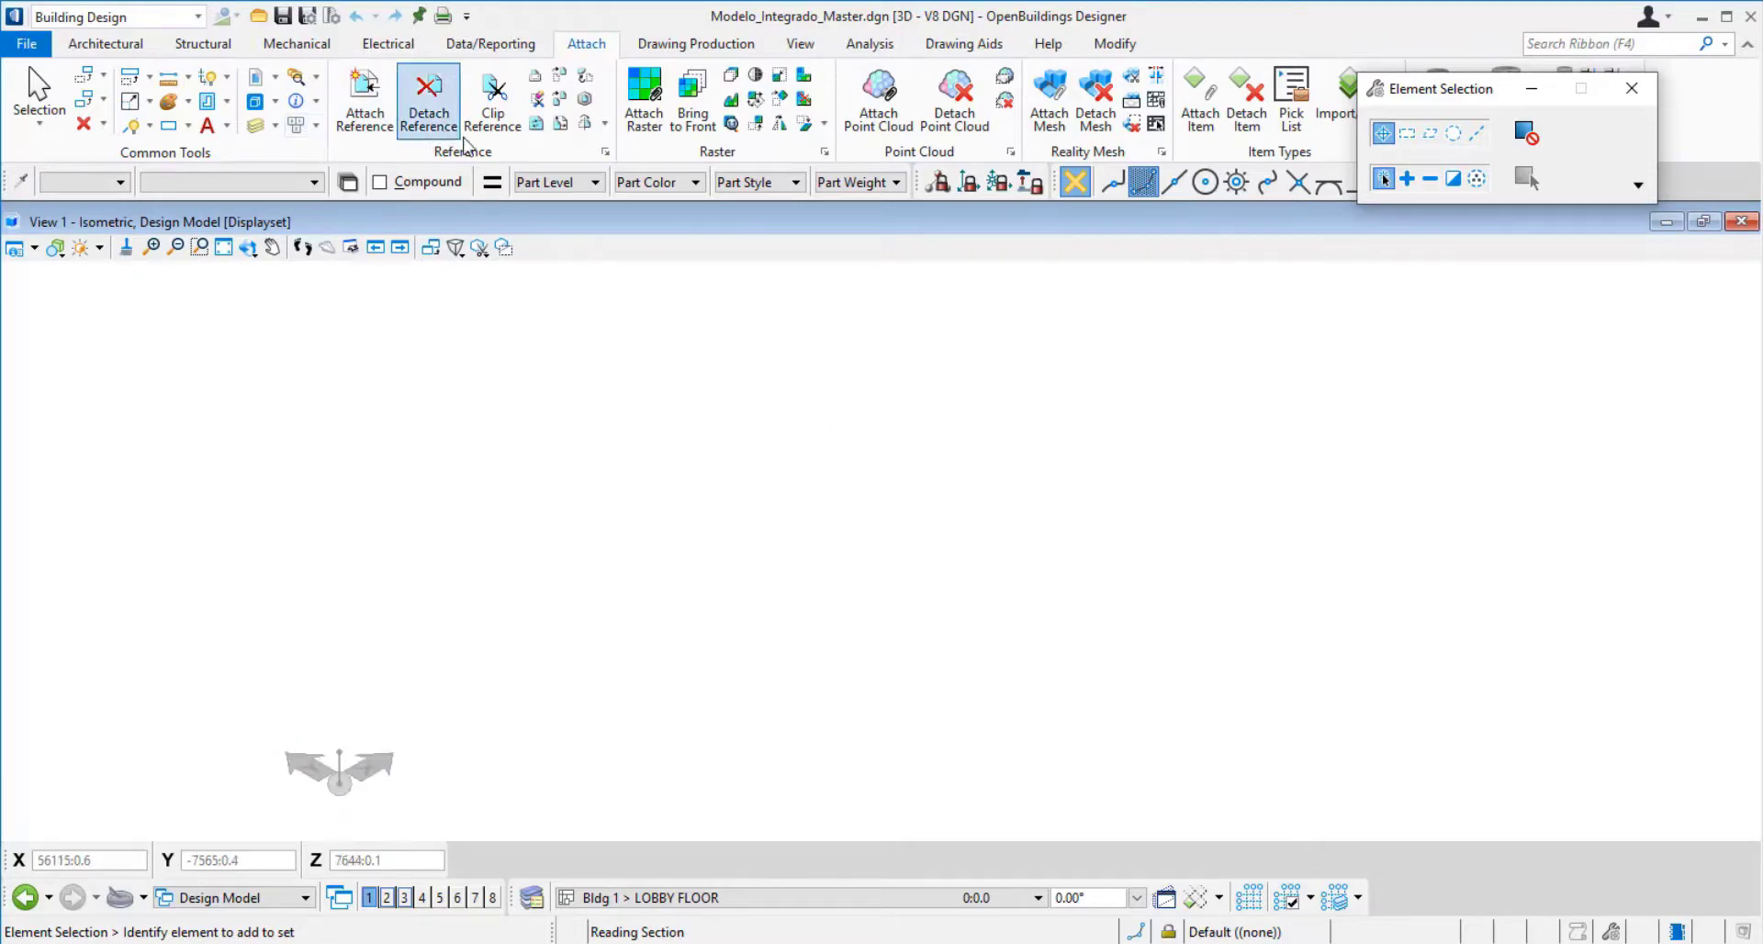
# Choose Arquitetura_Final.i, Estrutura_Final.i, Terreno_Final.i and Tubulações_Final.i from Arquivos Completos as references, using the Interactive attachment method
pyautogui.click(376, 113)
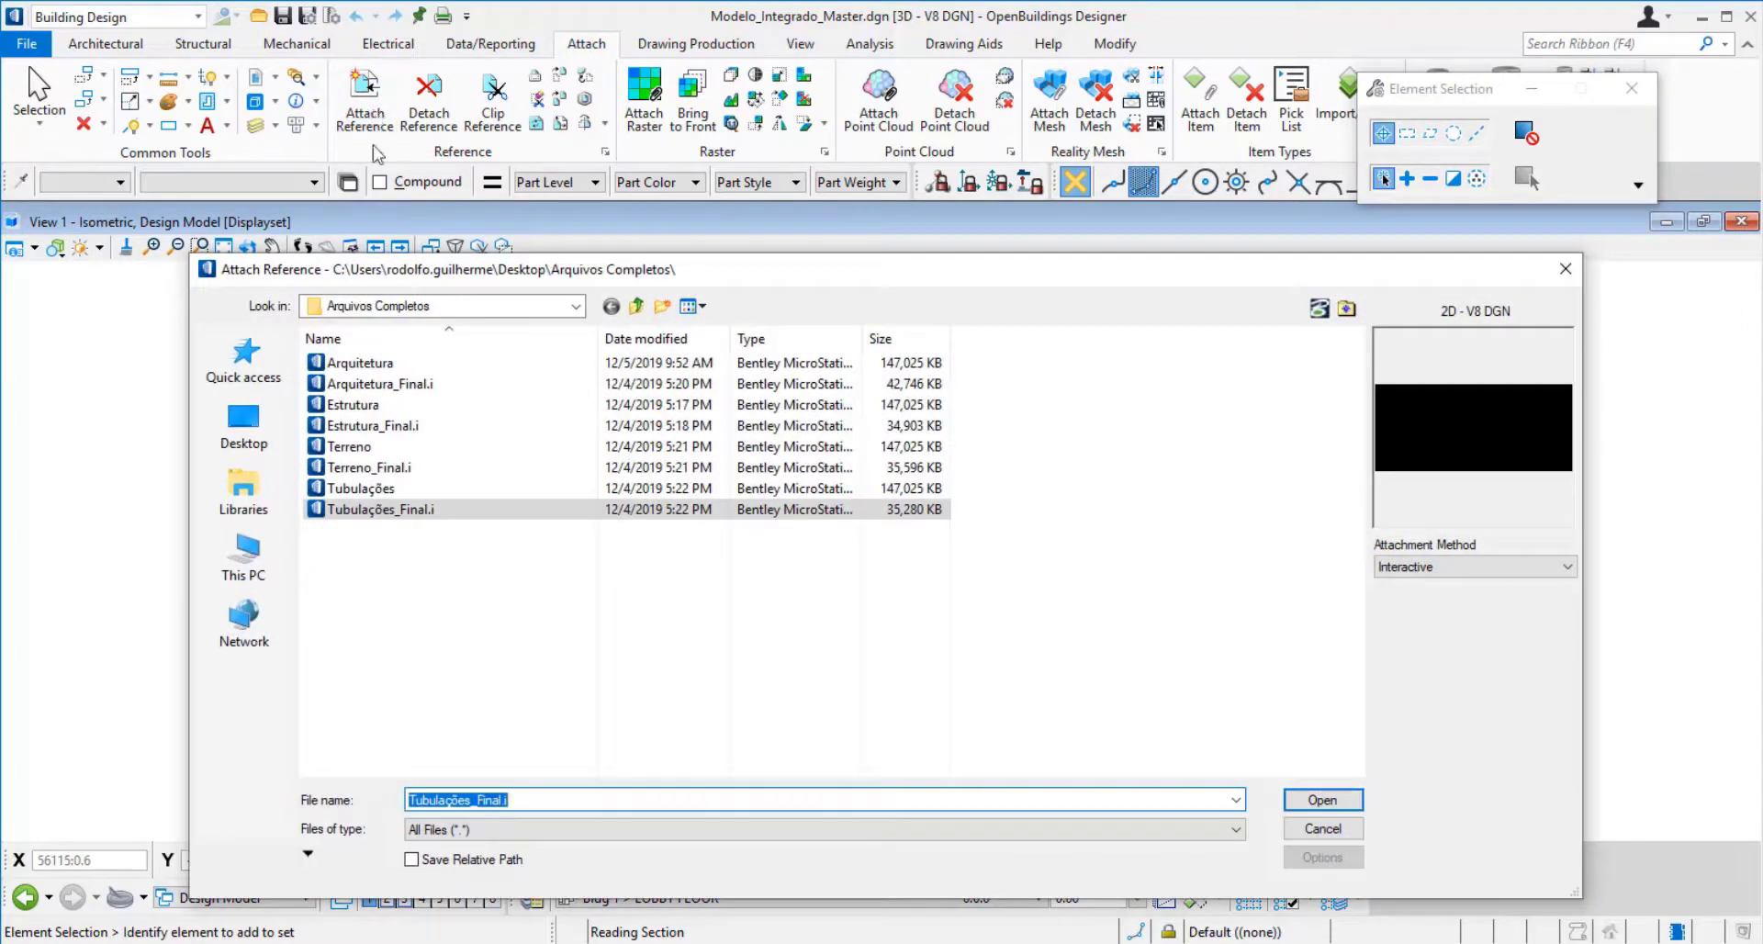
pyautogui.click(401, 393)
pyautogui.keyDown('ctrl'); pyautogui.click(372, 428); pyautogui.keyUp('ctrl')
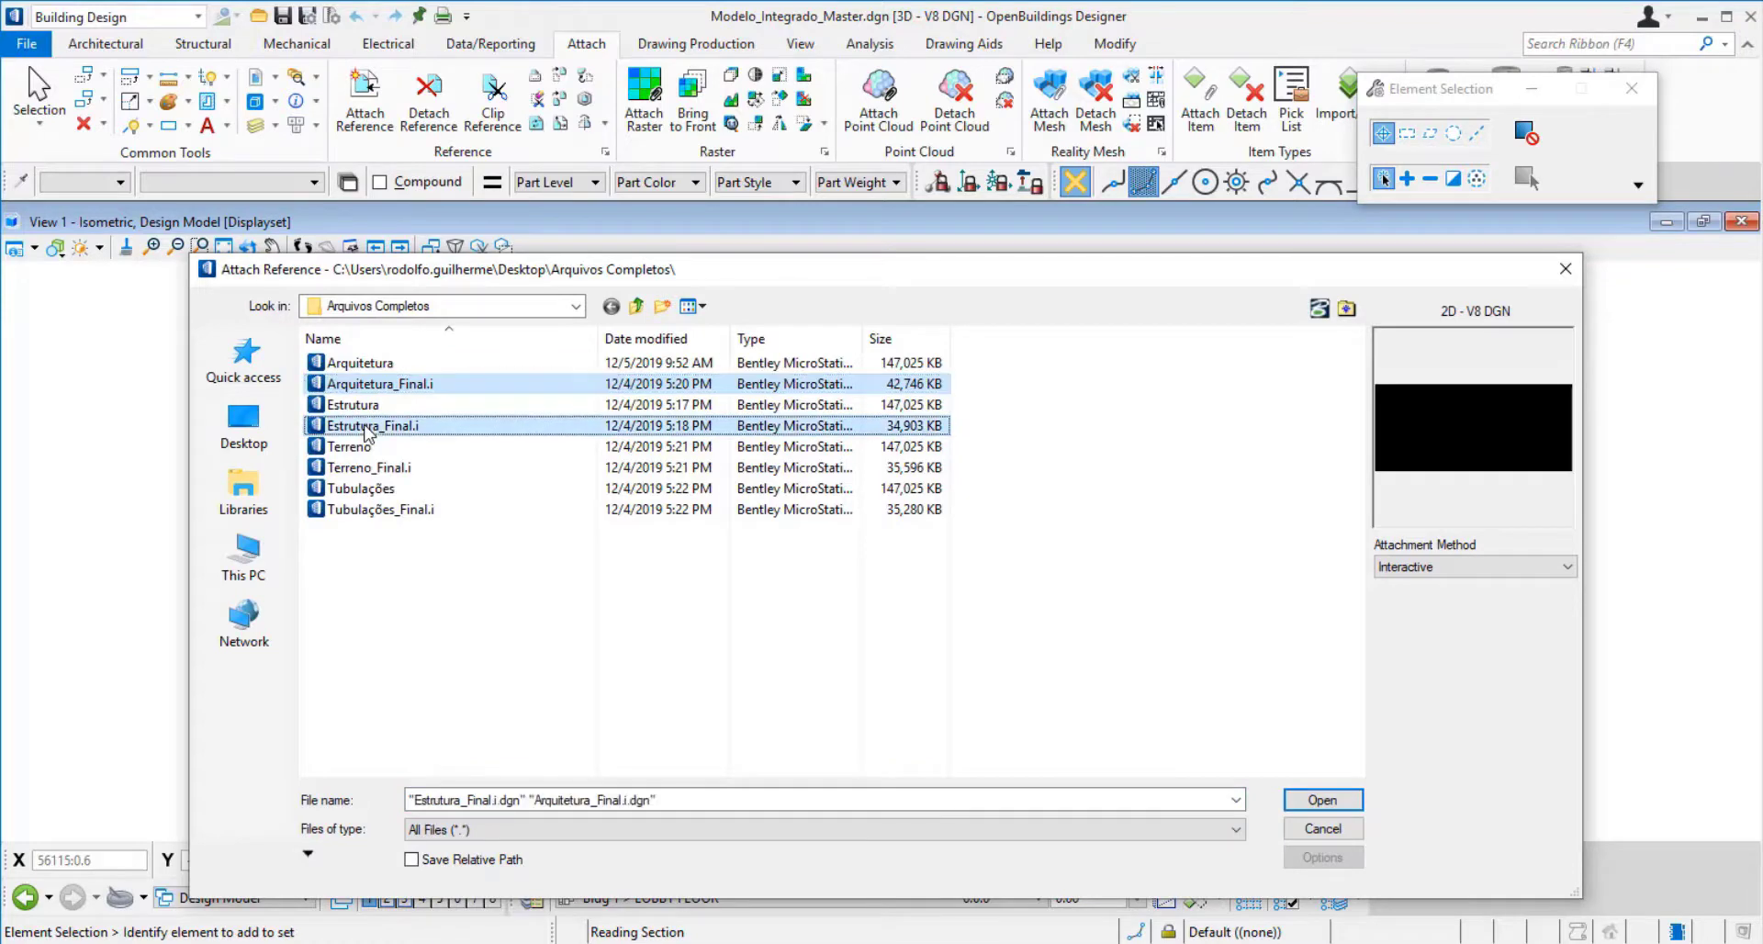
pyautogui.keyDown('ctrl'); pyautogui.click(361, 470); pyautogui.keyUp('ctrl')
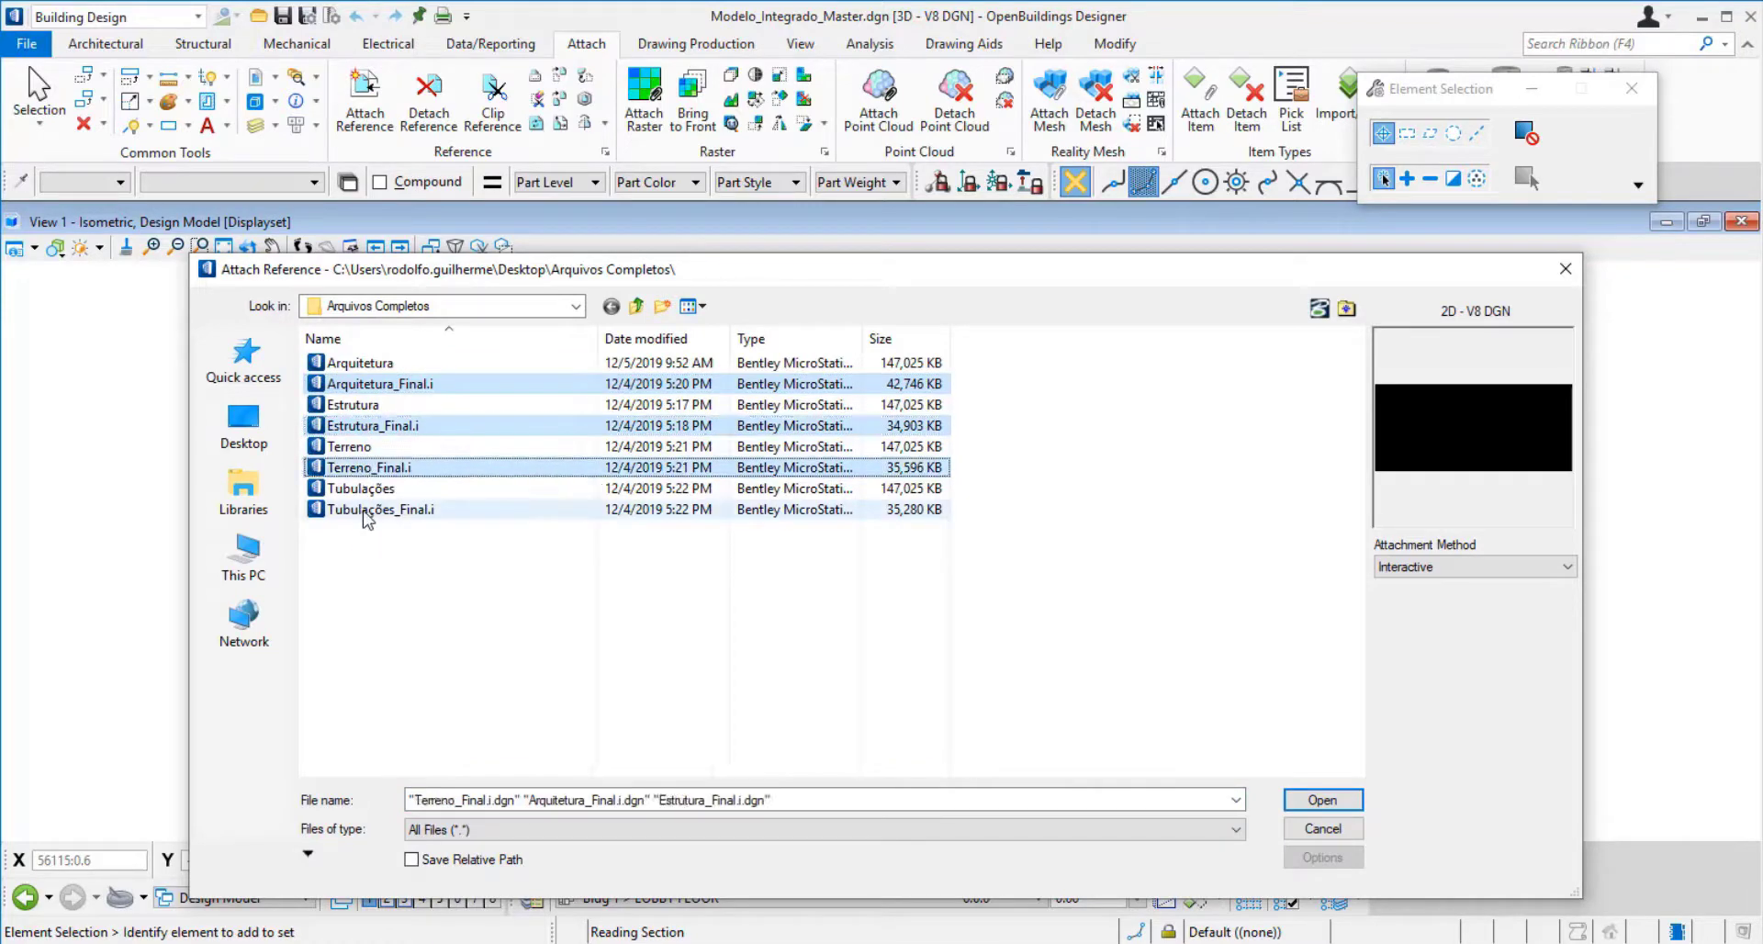
pyautogui.keyDown('ctrl'); pyautogui.click(365, 511); pyautogui.keyUp('ctrl')
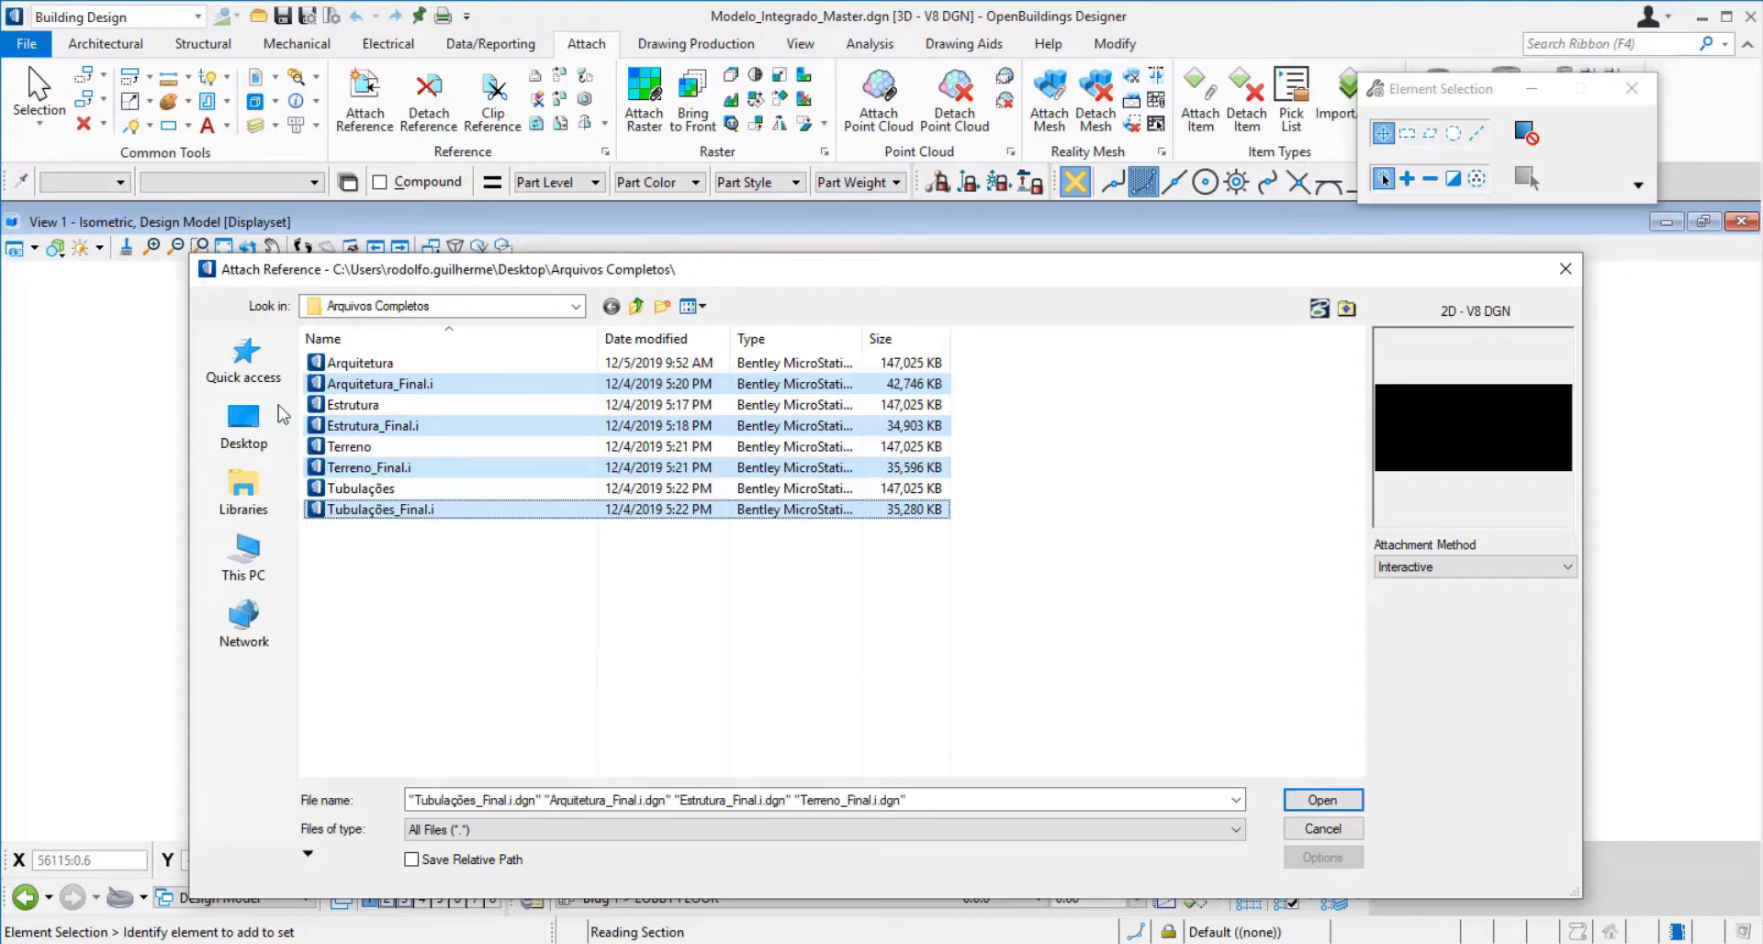
pyautogui.click(1322, 801)
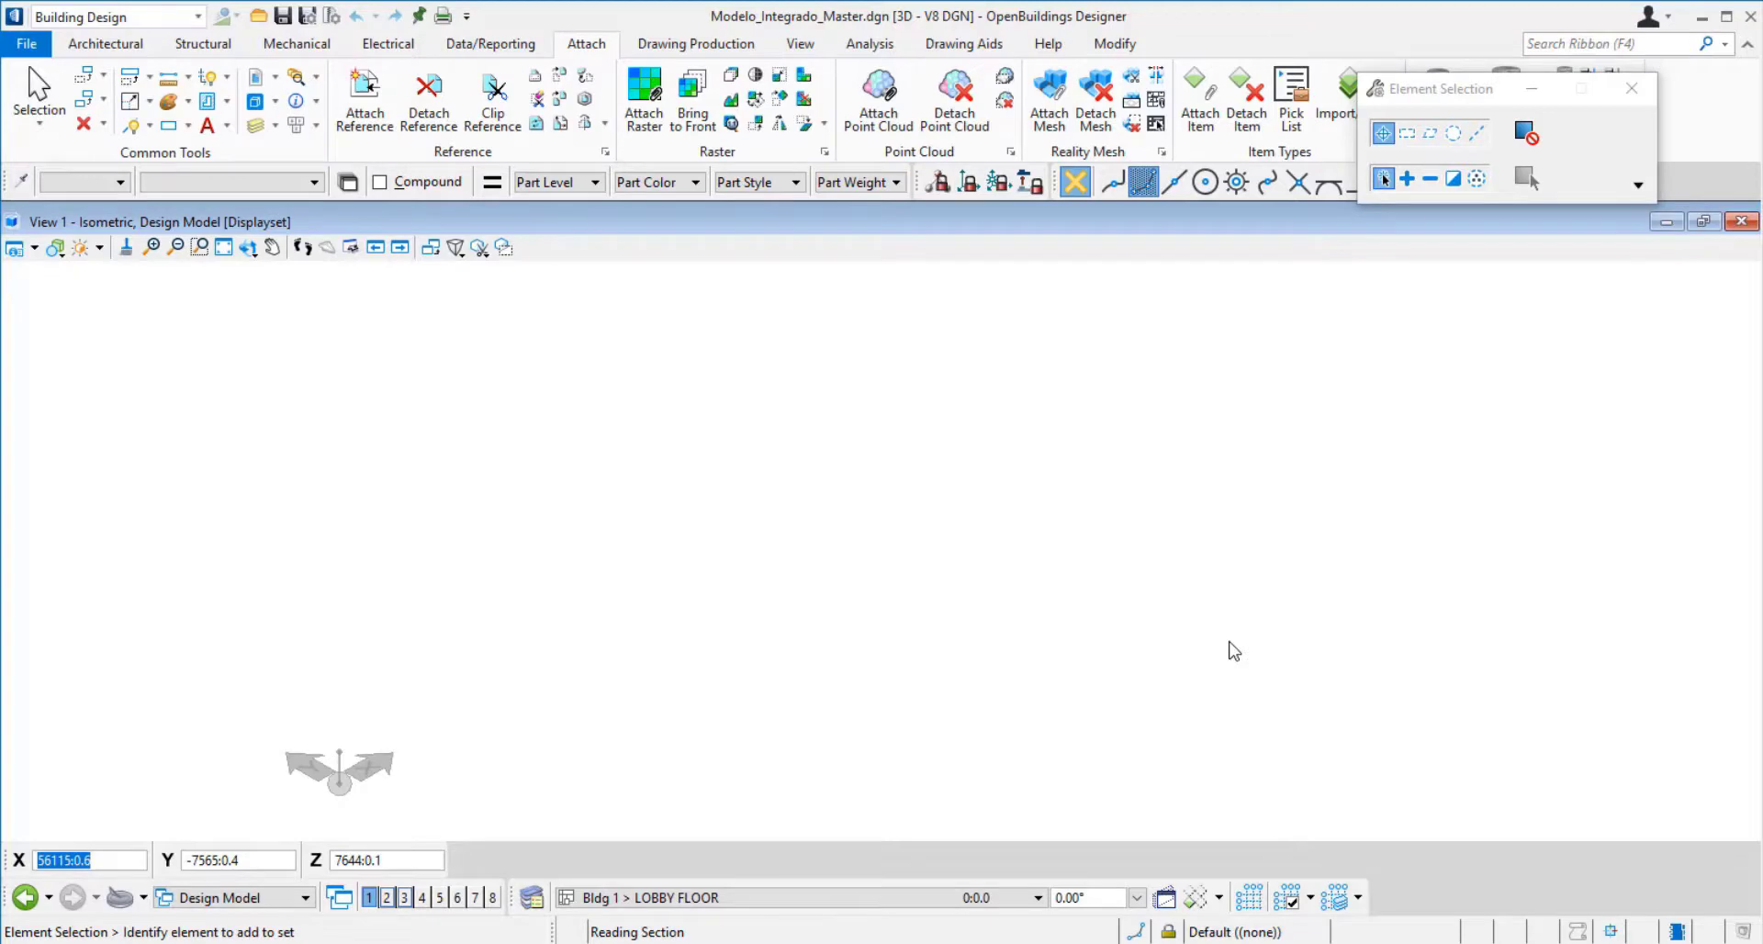
# Attach the Arquitetura_Final.i reference with Coincident orientation and Live Nesting
pyautogui.moveTo(1106, 225); pyautogui.dragTo(900, 87)
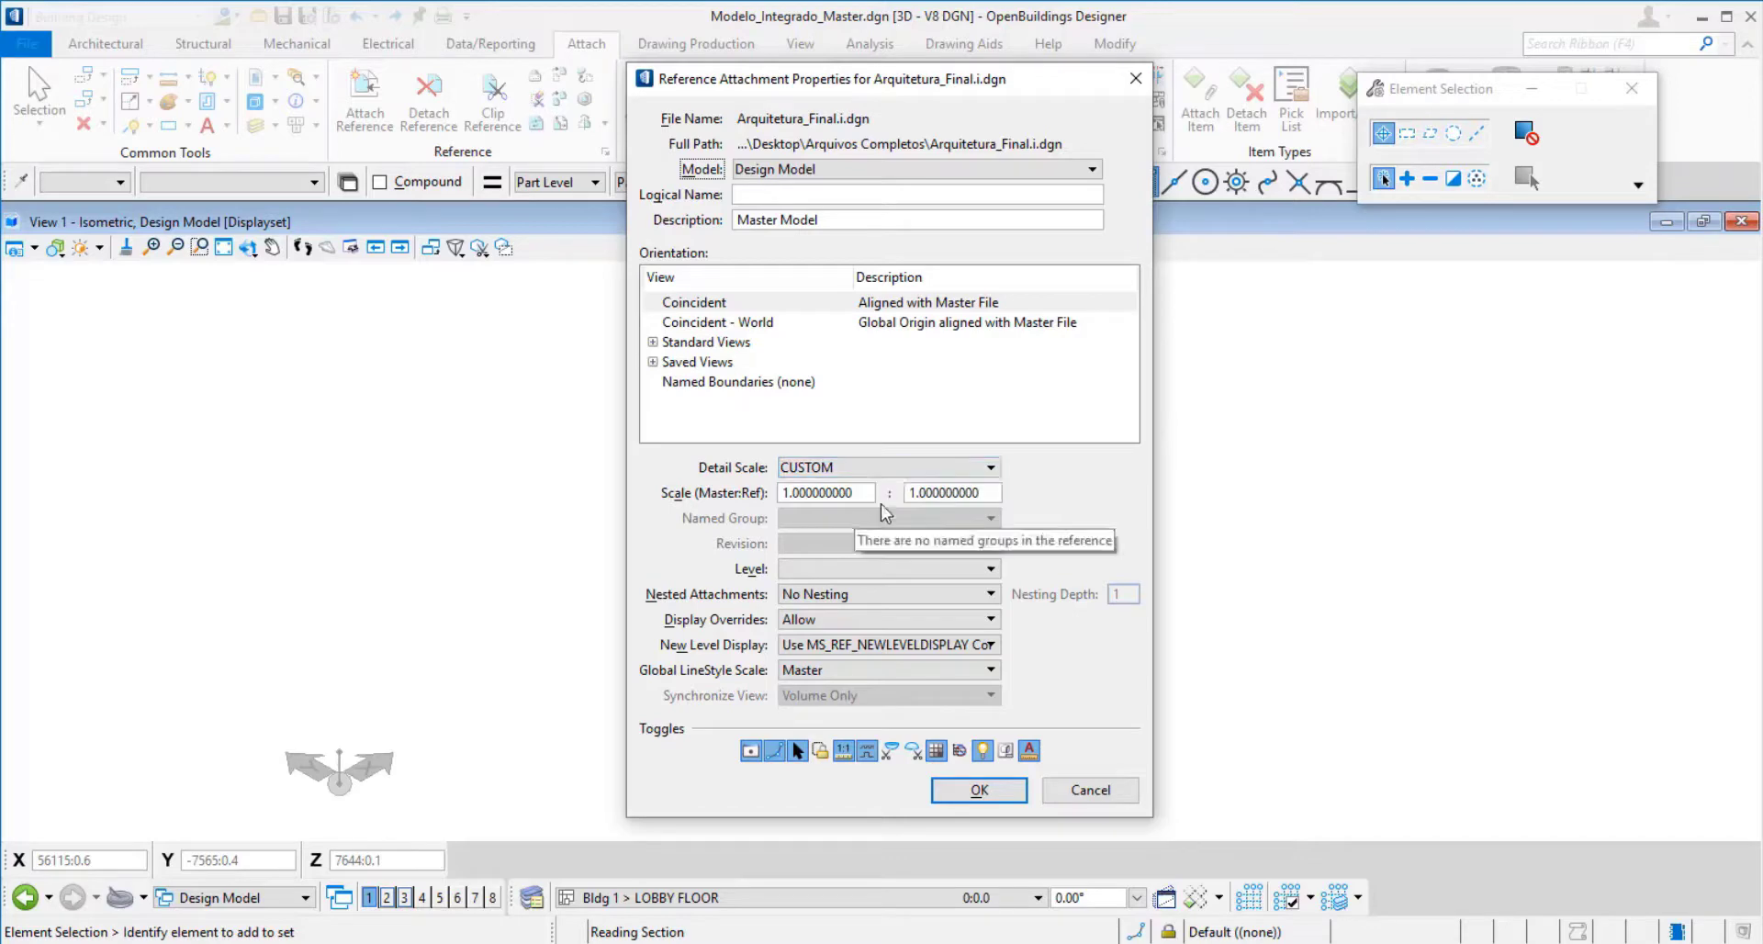
pyautogui.click(695, 307)
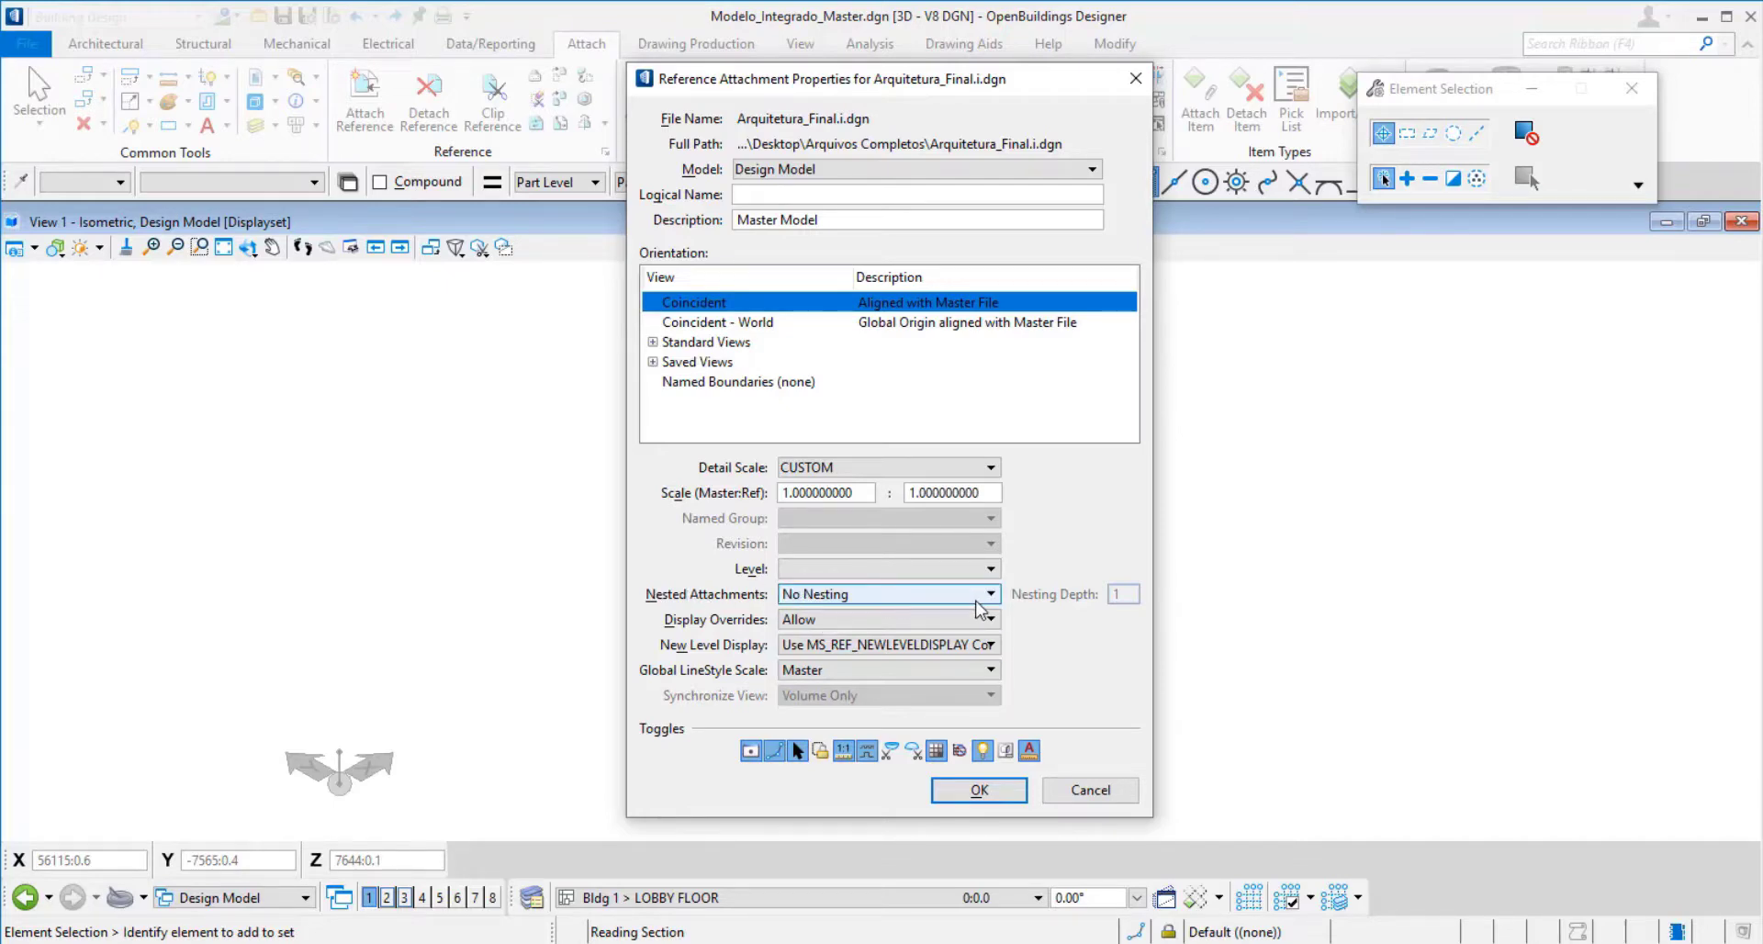
pyautogui.click(979, 597)
pyautogui.click(840, 616)
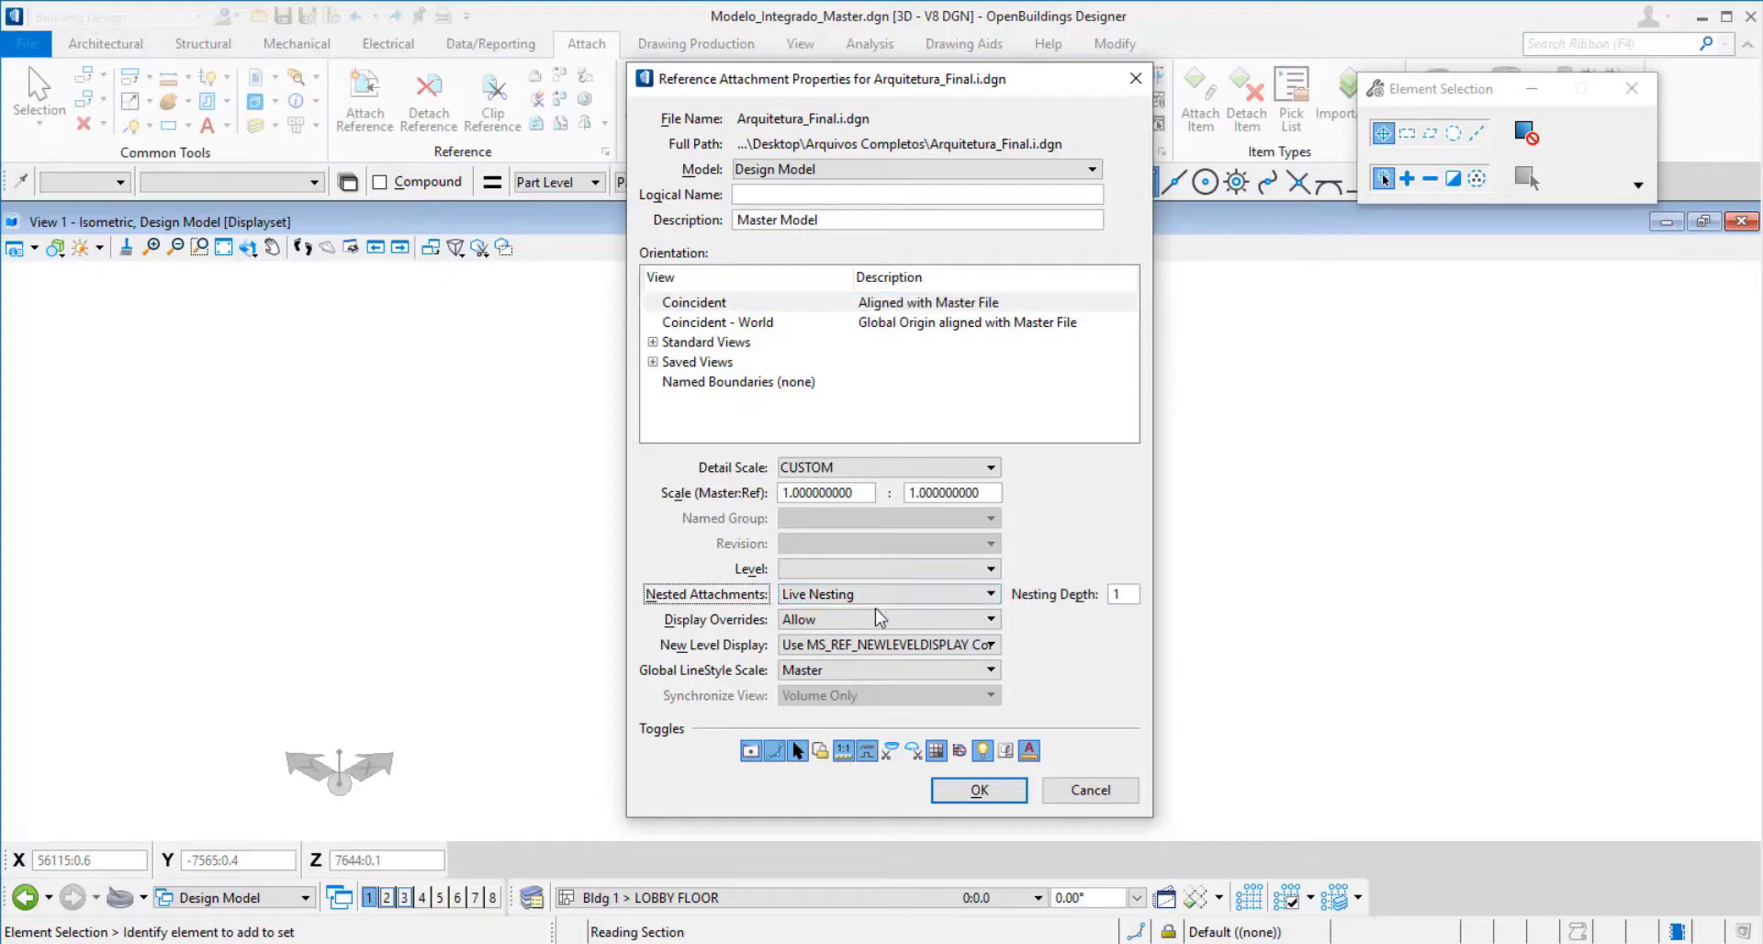
pyautogui.click(871, 596)
pyautogui.click(870, 599)
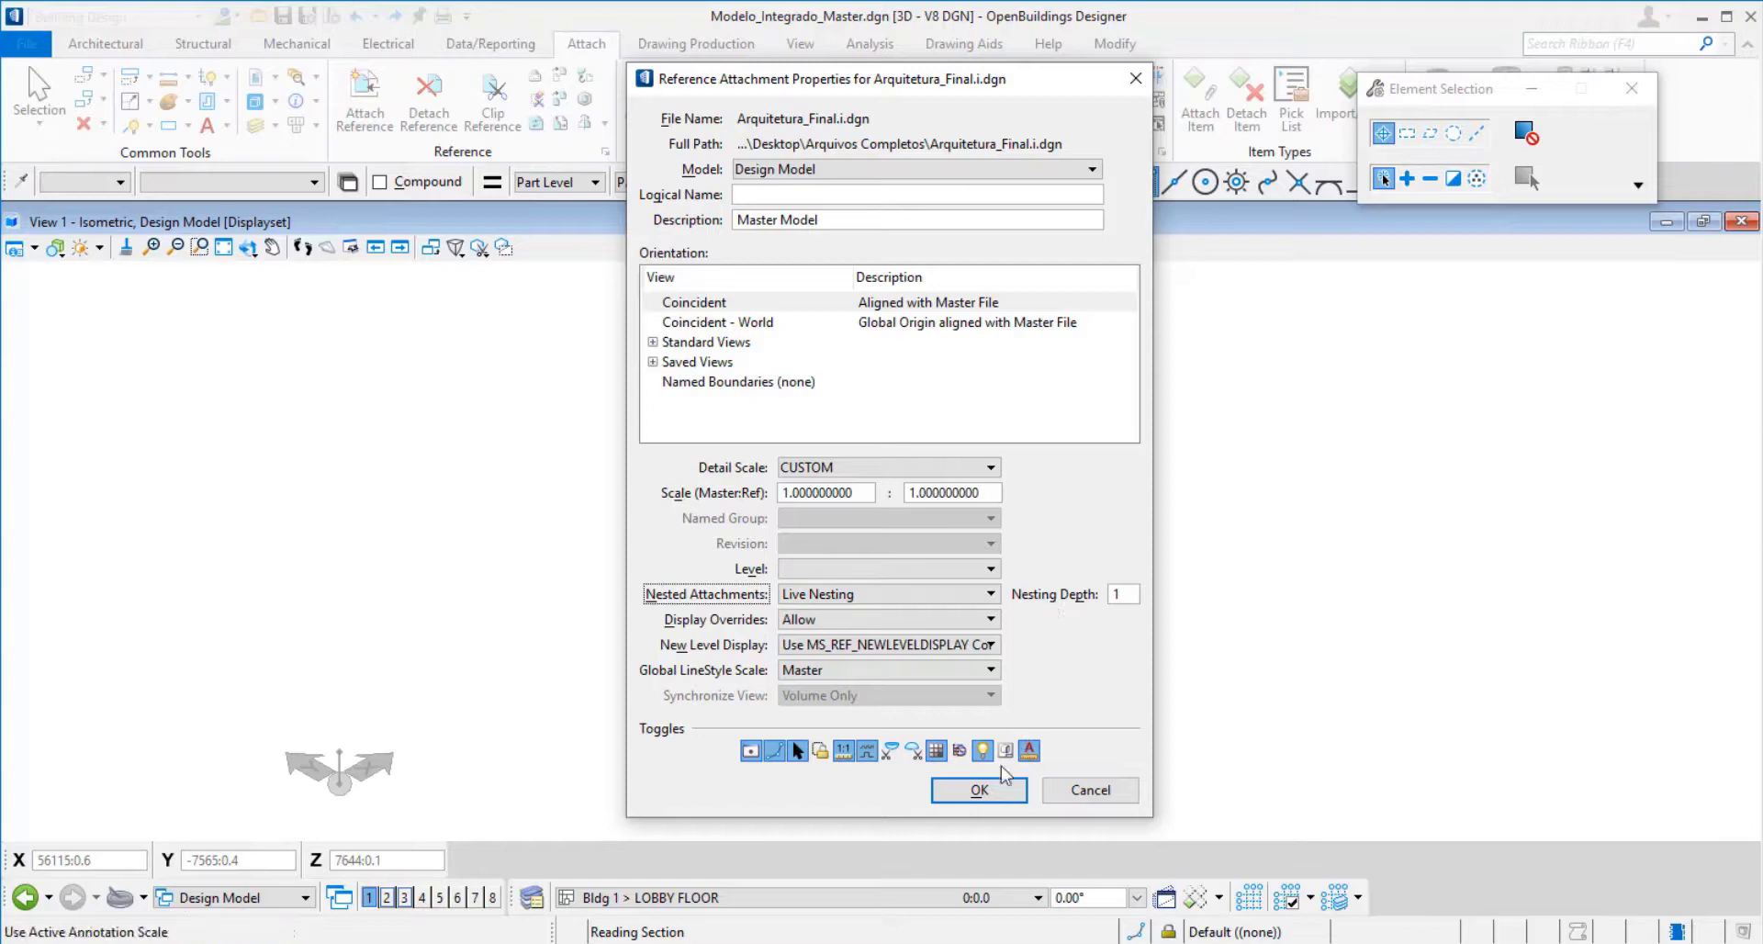
pyautogui.click(992, 797)
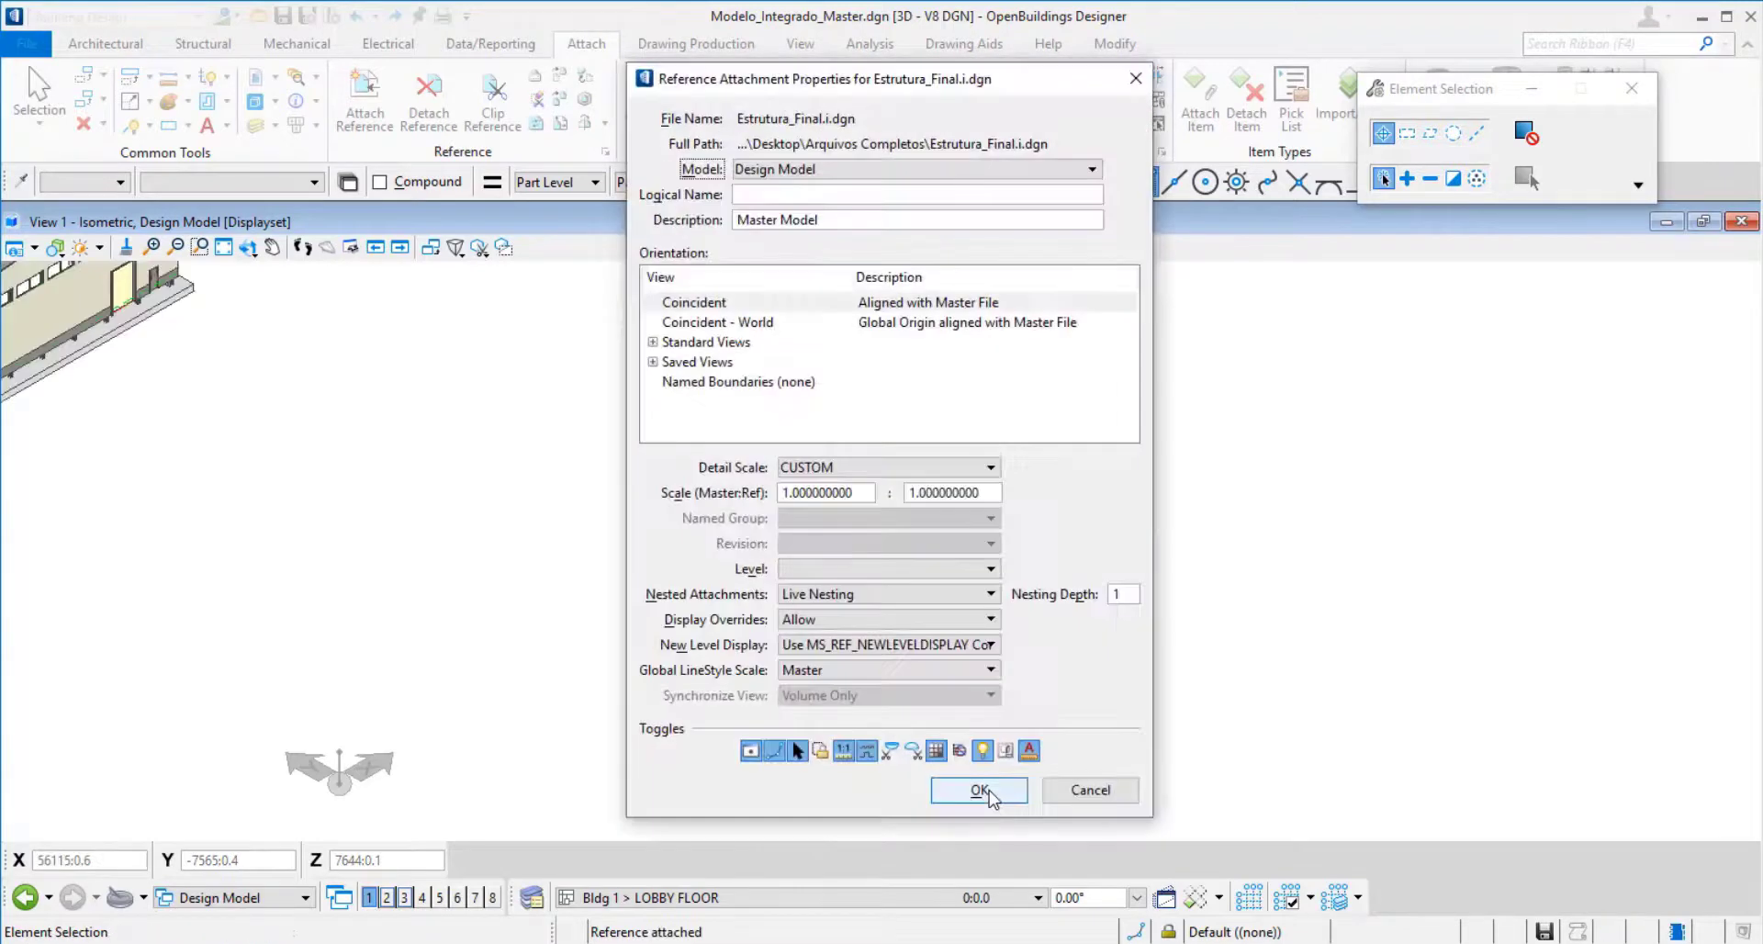
# Attach the Estrutura_Final.i, Terreno_Final.i and Tubulações_Final.i references with the same Coincident orientation and Live Nesting settings
pyautogui.click(981, 796)
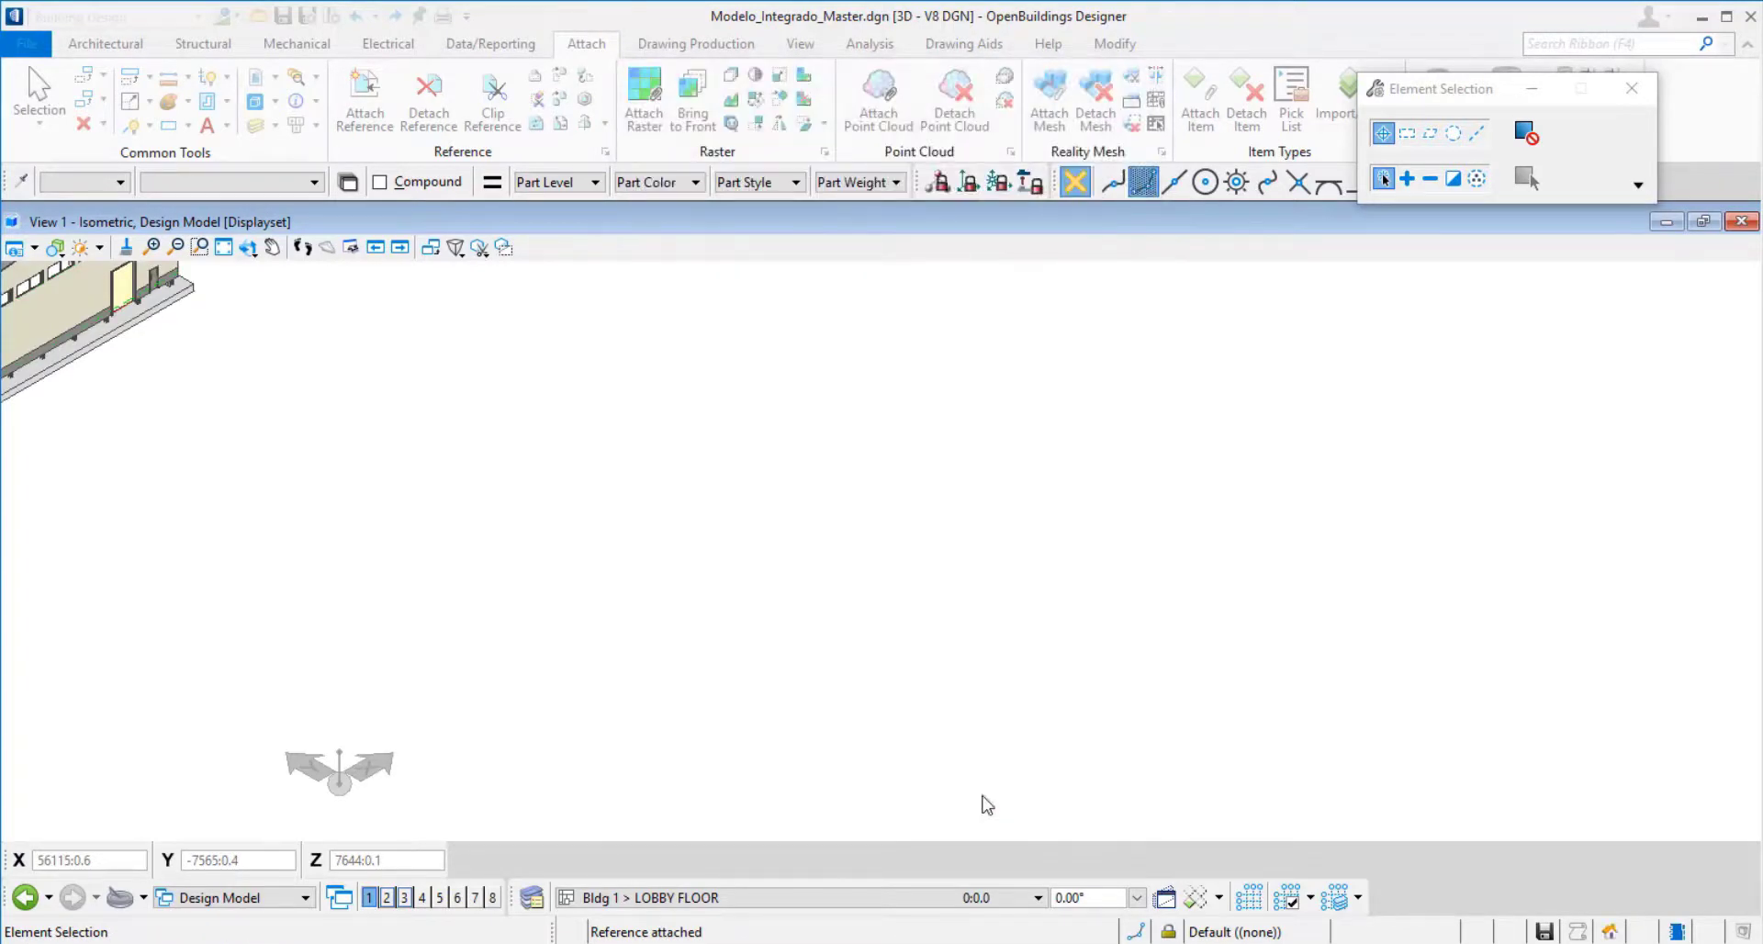
pyautogui.click(989, 797)
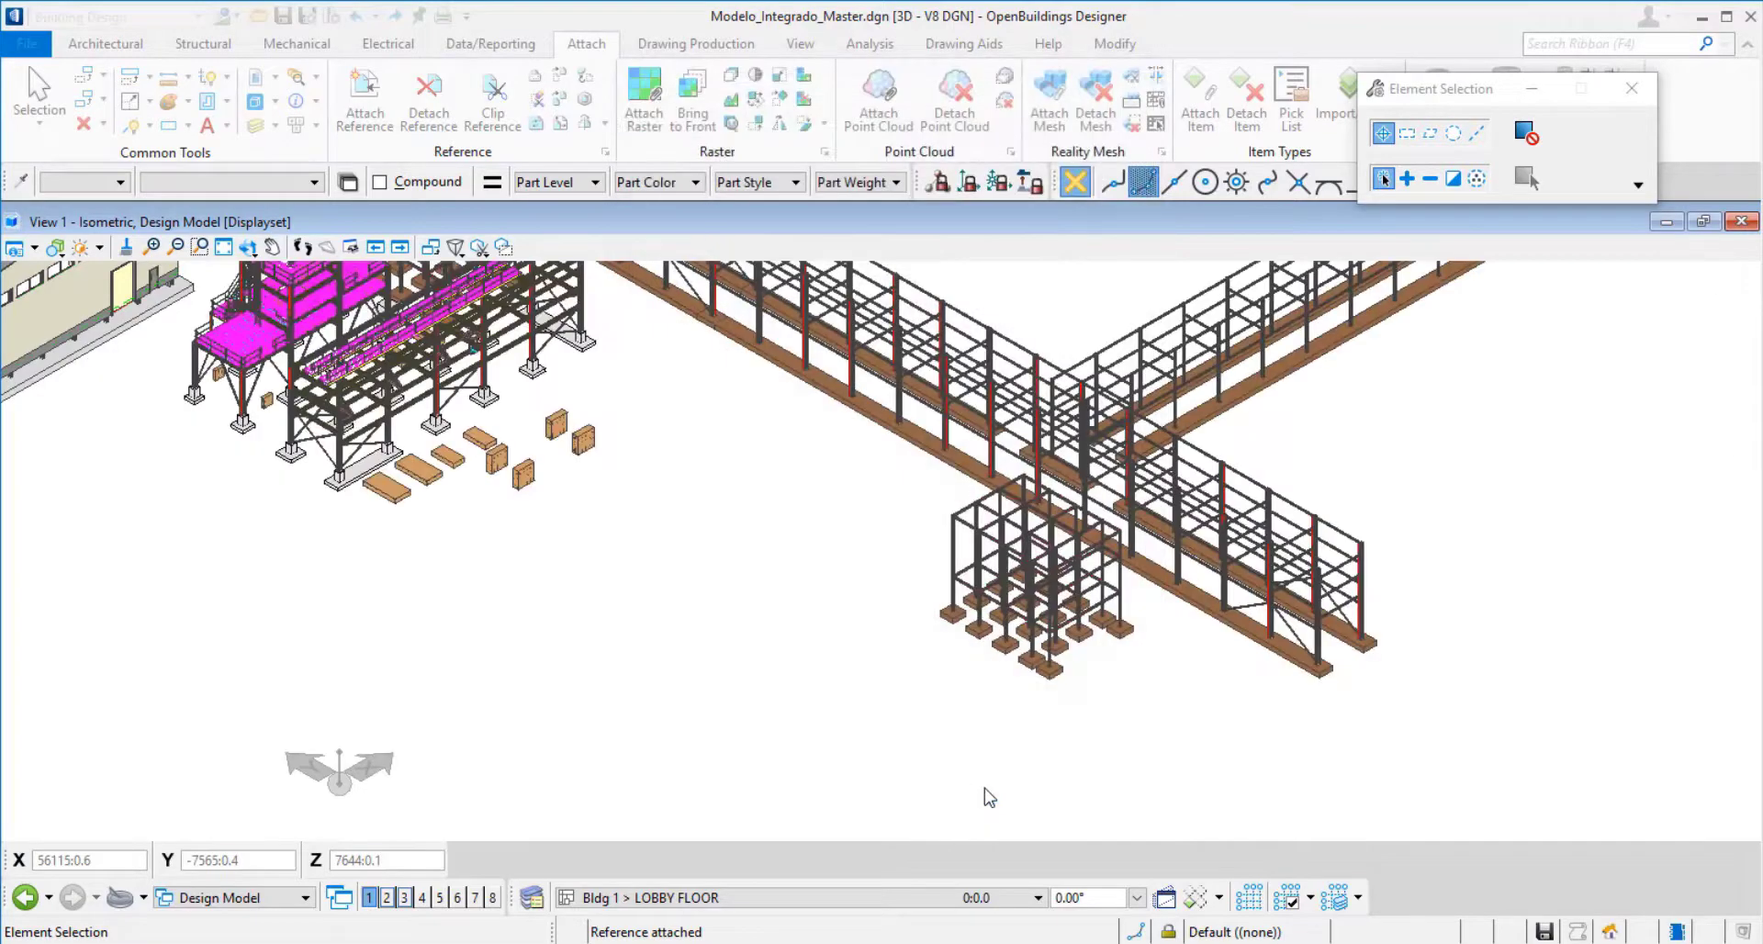
pyautogui.click(986, 791)
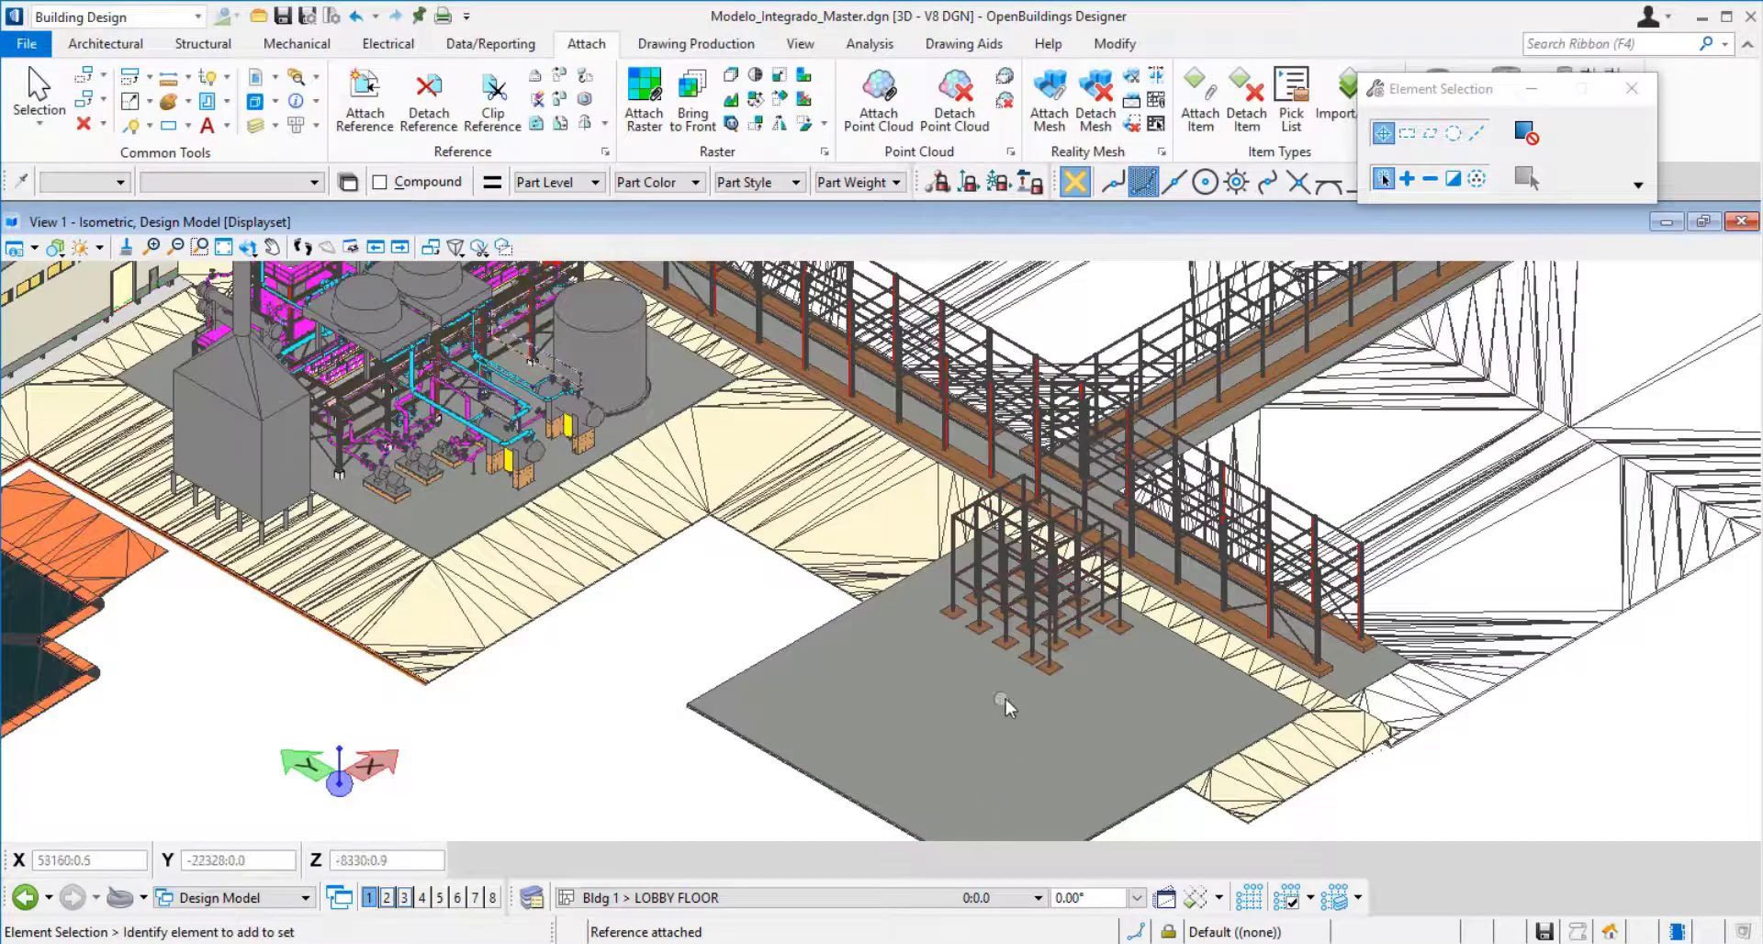
# Examine the integrated plant model from several angles, including the process building, pipe racks, storage tanks and terrain
pyautogui.scroll(-4, 1006, 700)
pyautogui.moveTo(705, 427); pyautogui.dragTo(776, 537, button='middle')
pyautogui.scroll(-2, 706, 427)
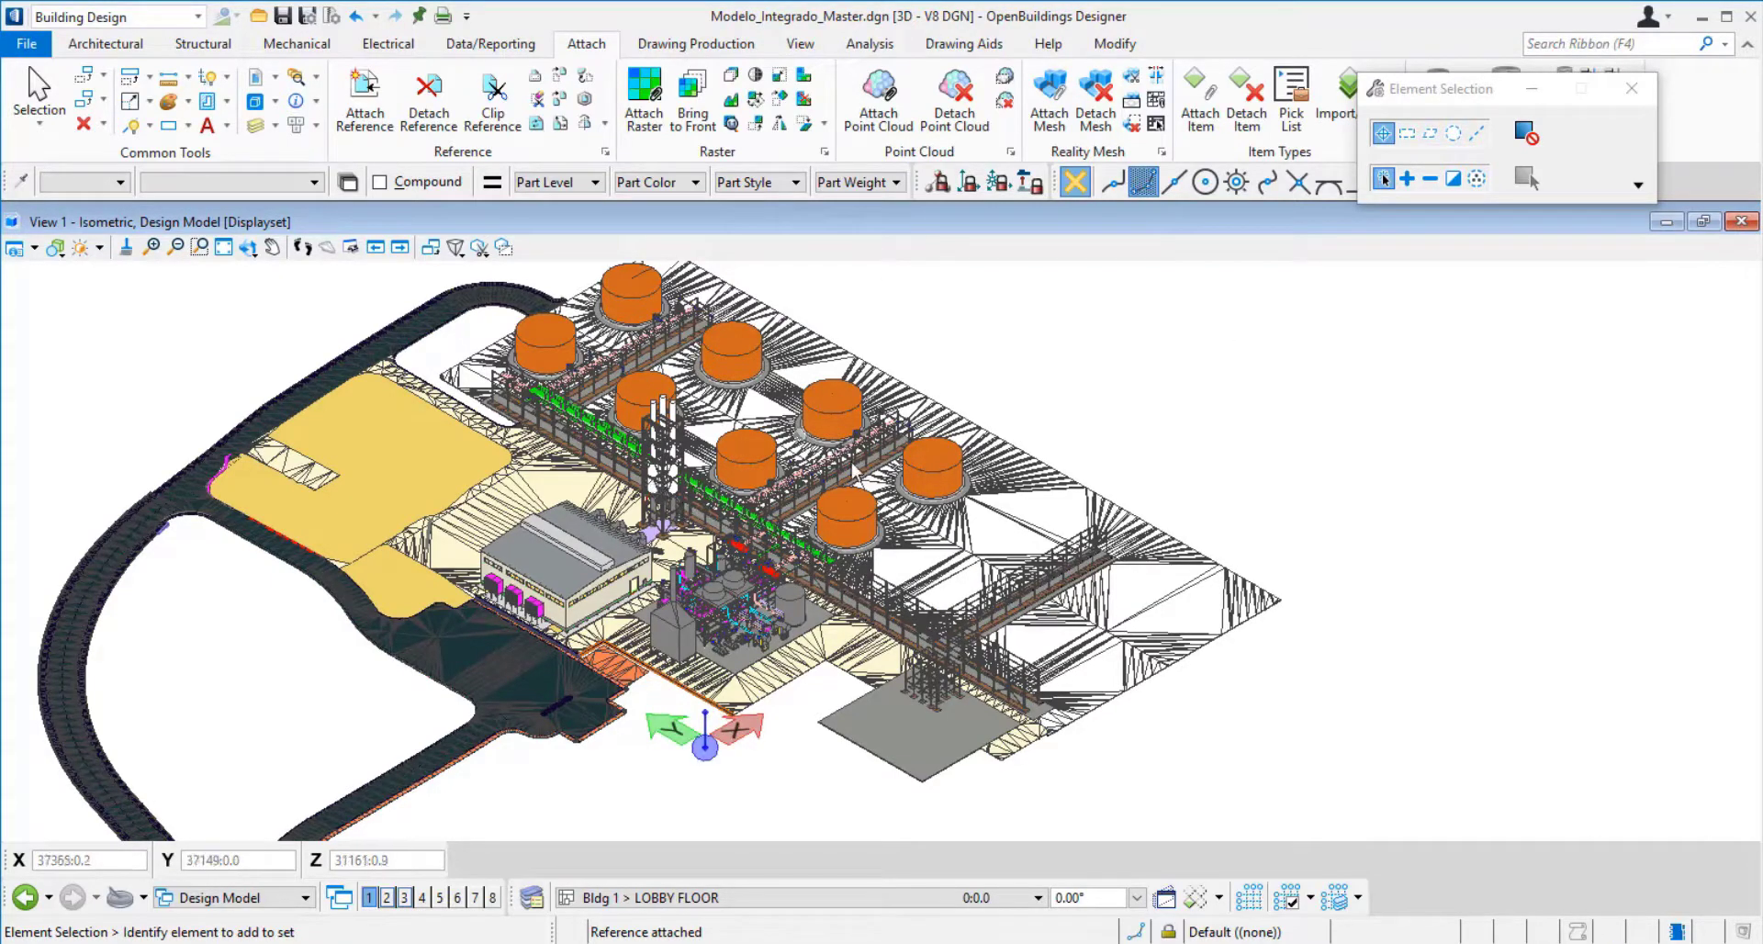
pyautogui.scroll(2, 904, 501)
pyautogui.keyDown('shift'); pyautogui.moveTo(1014, 648); pyautogui.dragTo(378, 421, button='middle'); pyautogui.keyUp('shift')
pyautogui.scroll(2, 317, 423)
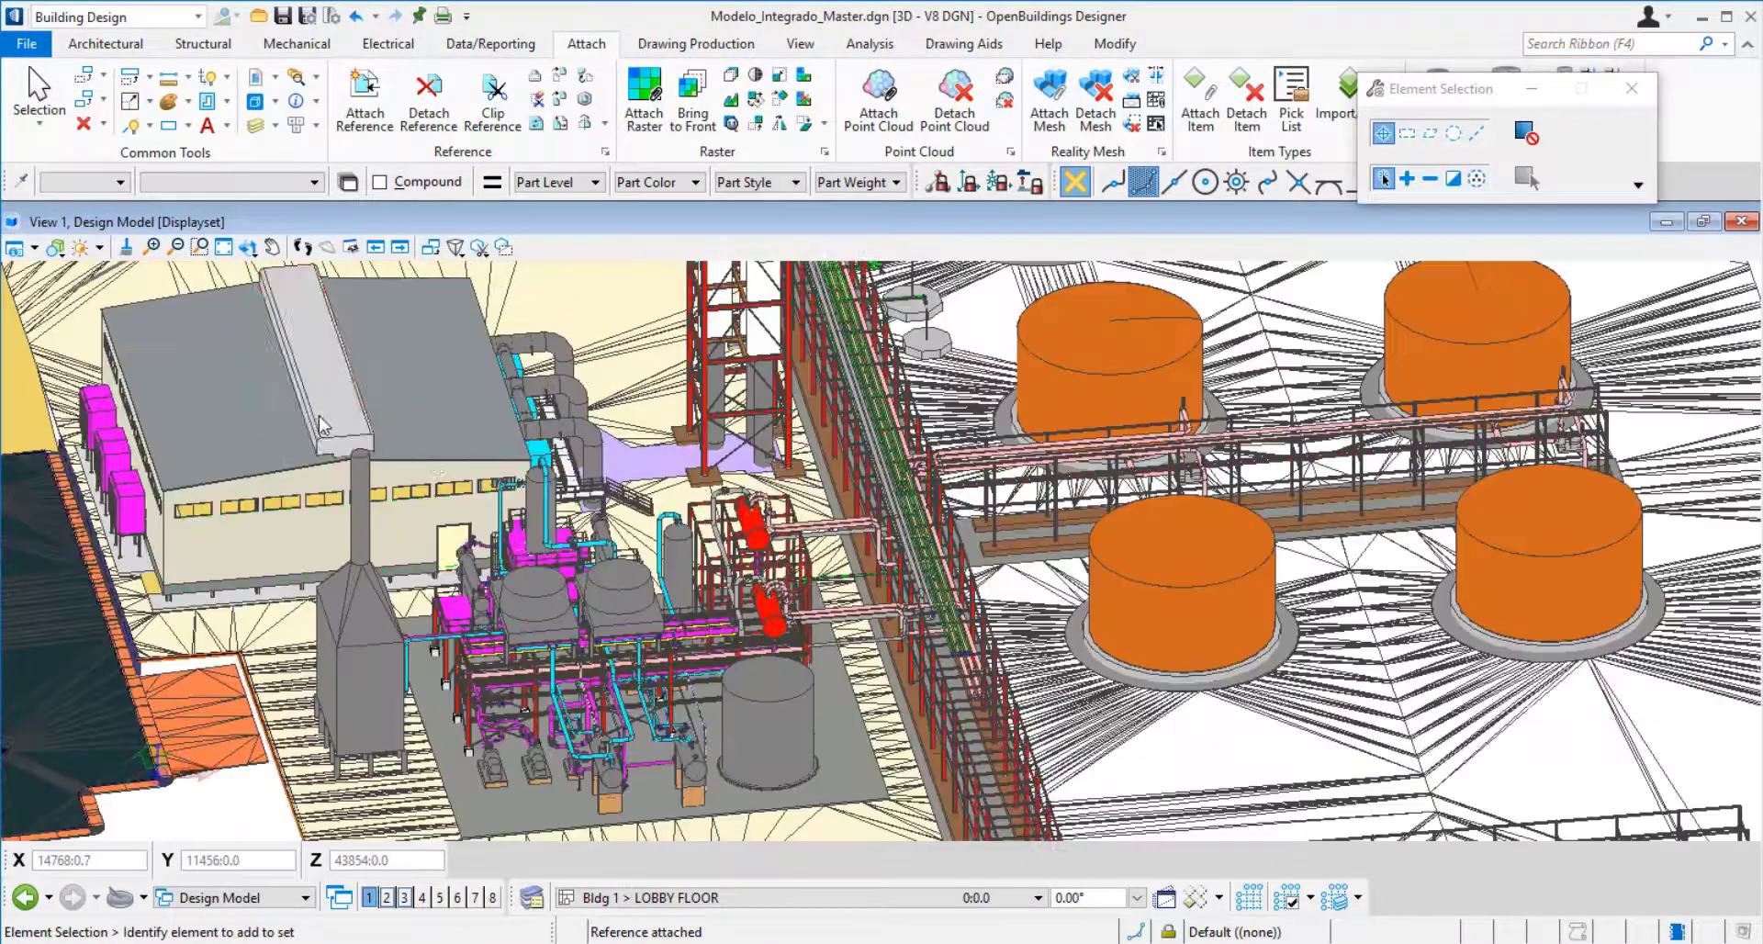
pyautogui.keyDown('shift'); pyautogui.moveTo(738, 474); pyautogui.dragTo(444, 436, button='middle'); pyautogui.keyUp('shift')
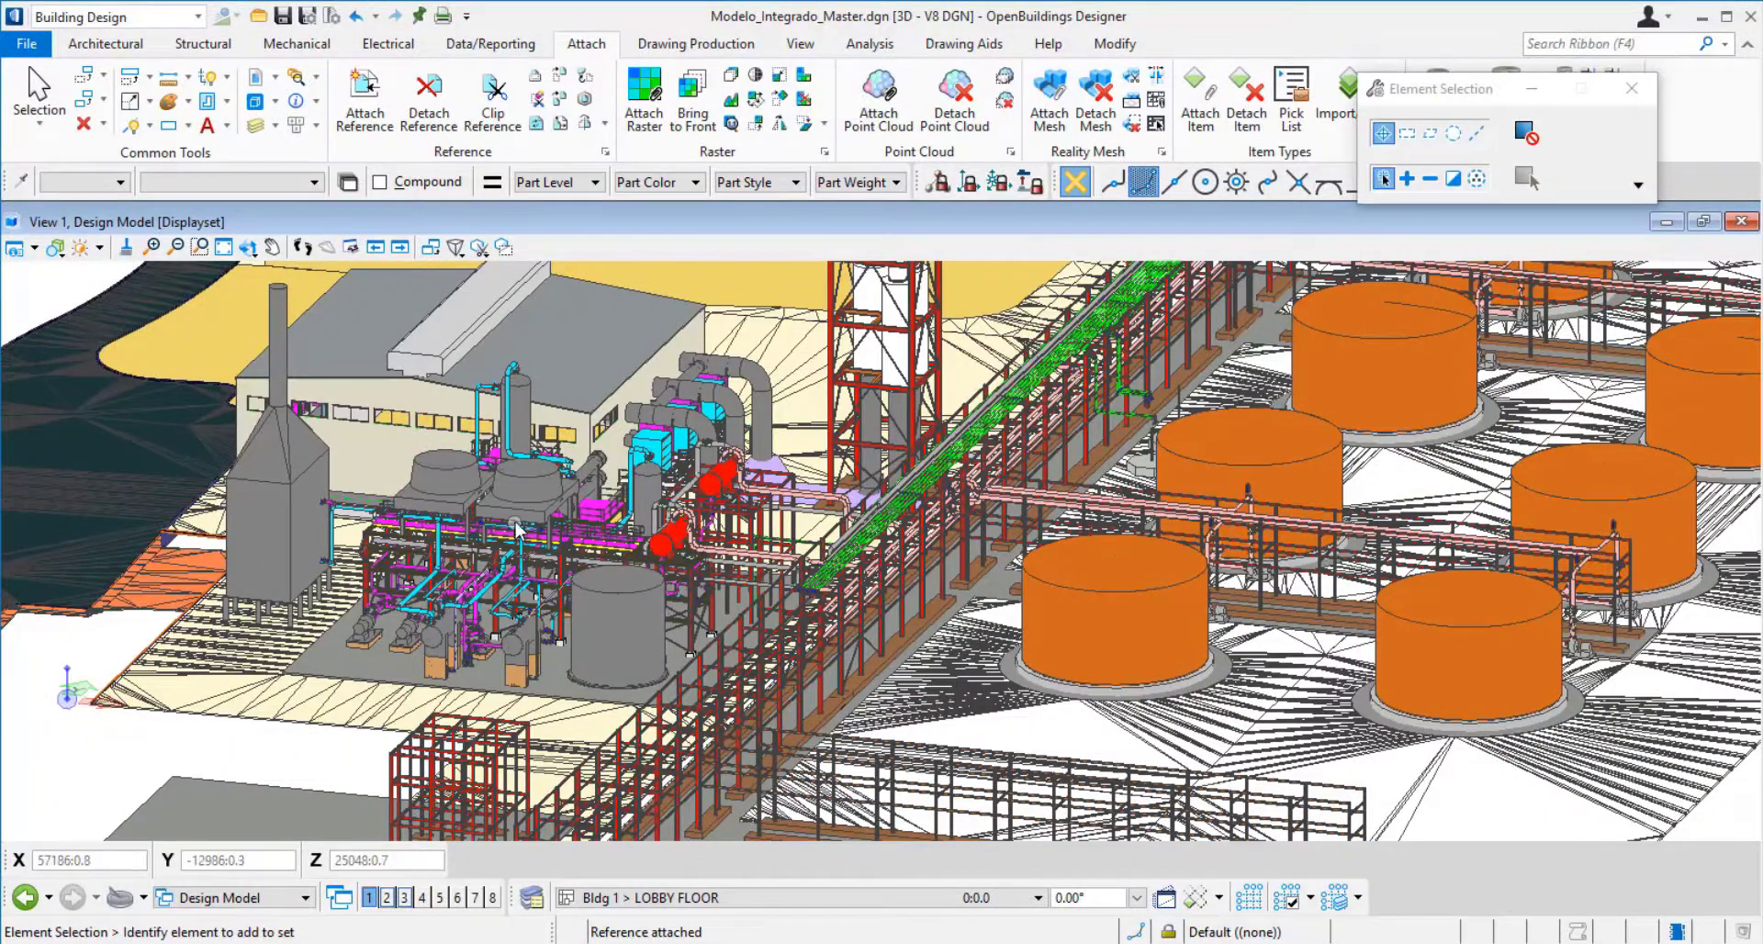
pyautogui.scroll(-3, 517, 526)
pyautogui.keyDown('shift'); pyautogui.moveTo(1194, 420); pyautogui.dragTo(981, 570, button='middle'); pyautogui.keyUp('shift')
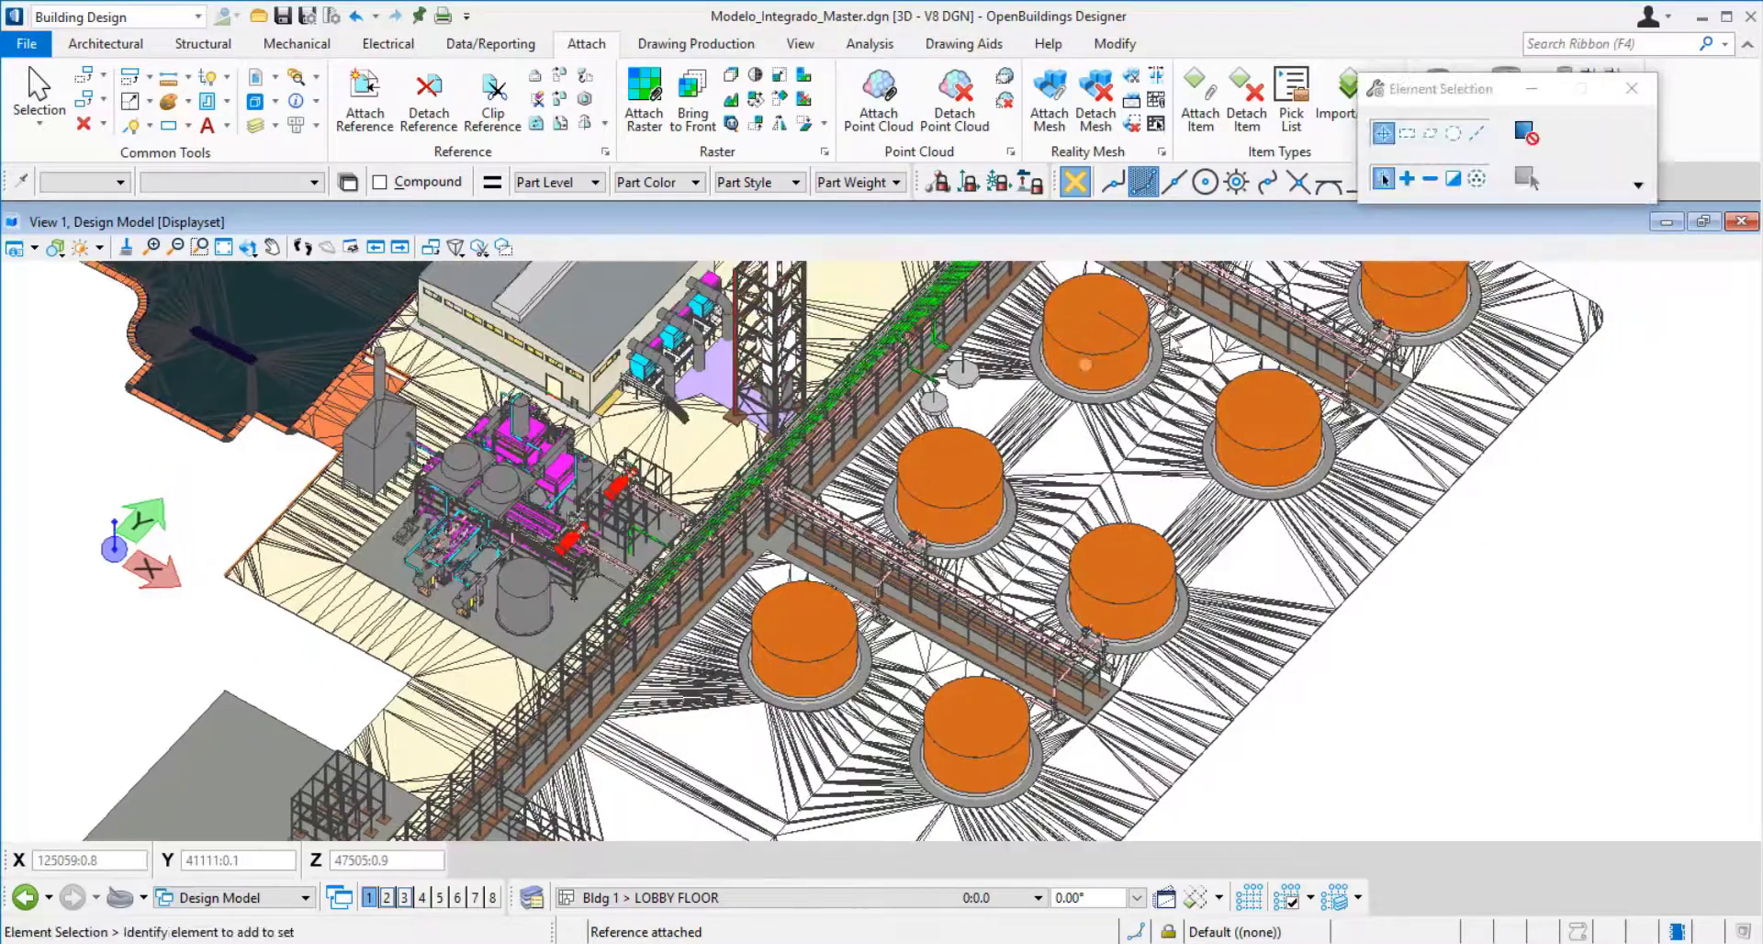
pyautogui.keyDown('shift'); pyautogui.moveTo(878, 523); pyautogui.dragTo(698, 551, button='middle'); pyautogui.keyUp('shift')
pyautogui.scroll(-2, 983, 517)
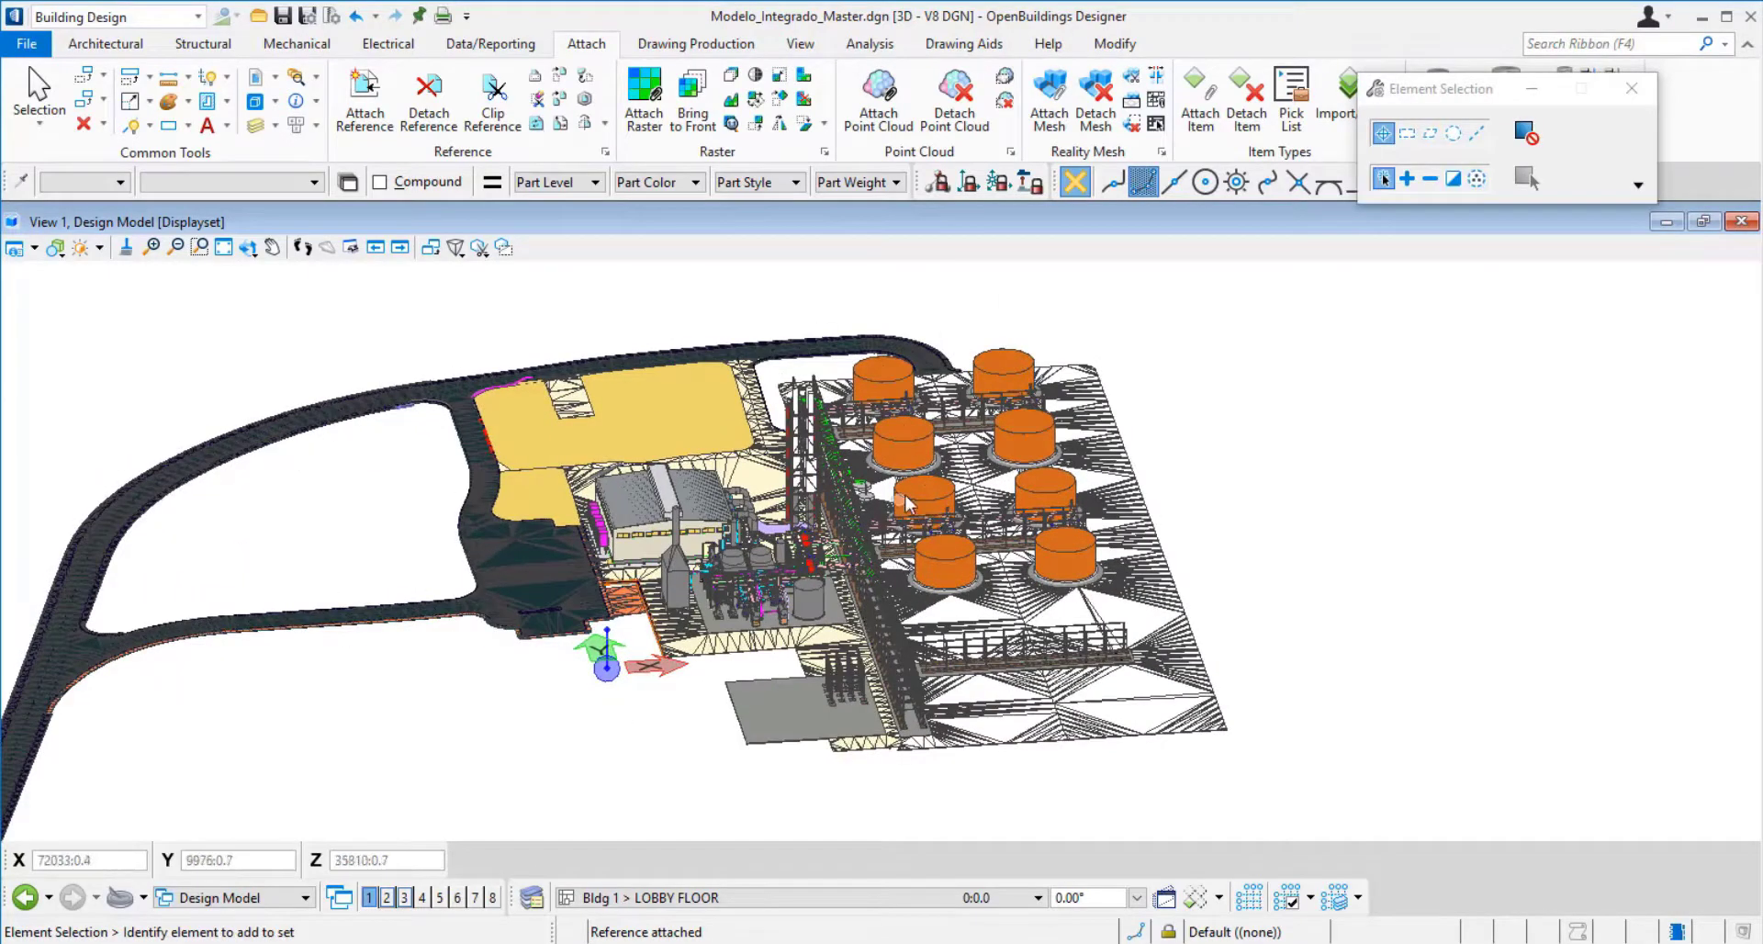
pyautogui.scroll(2, 902, 497)
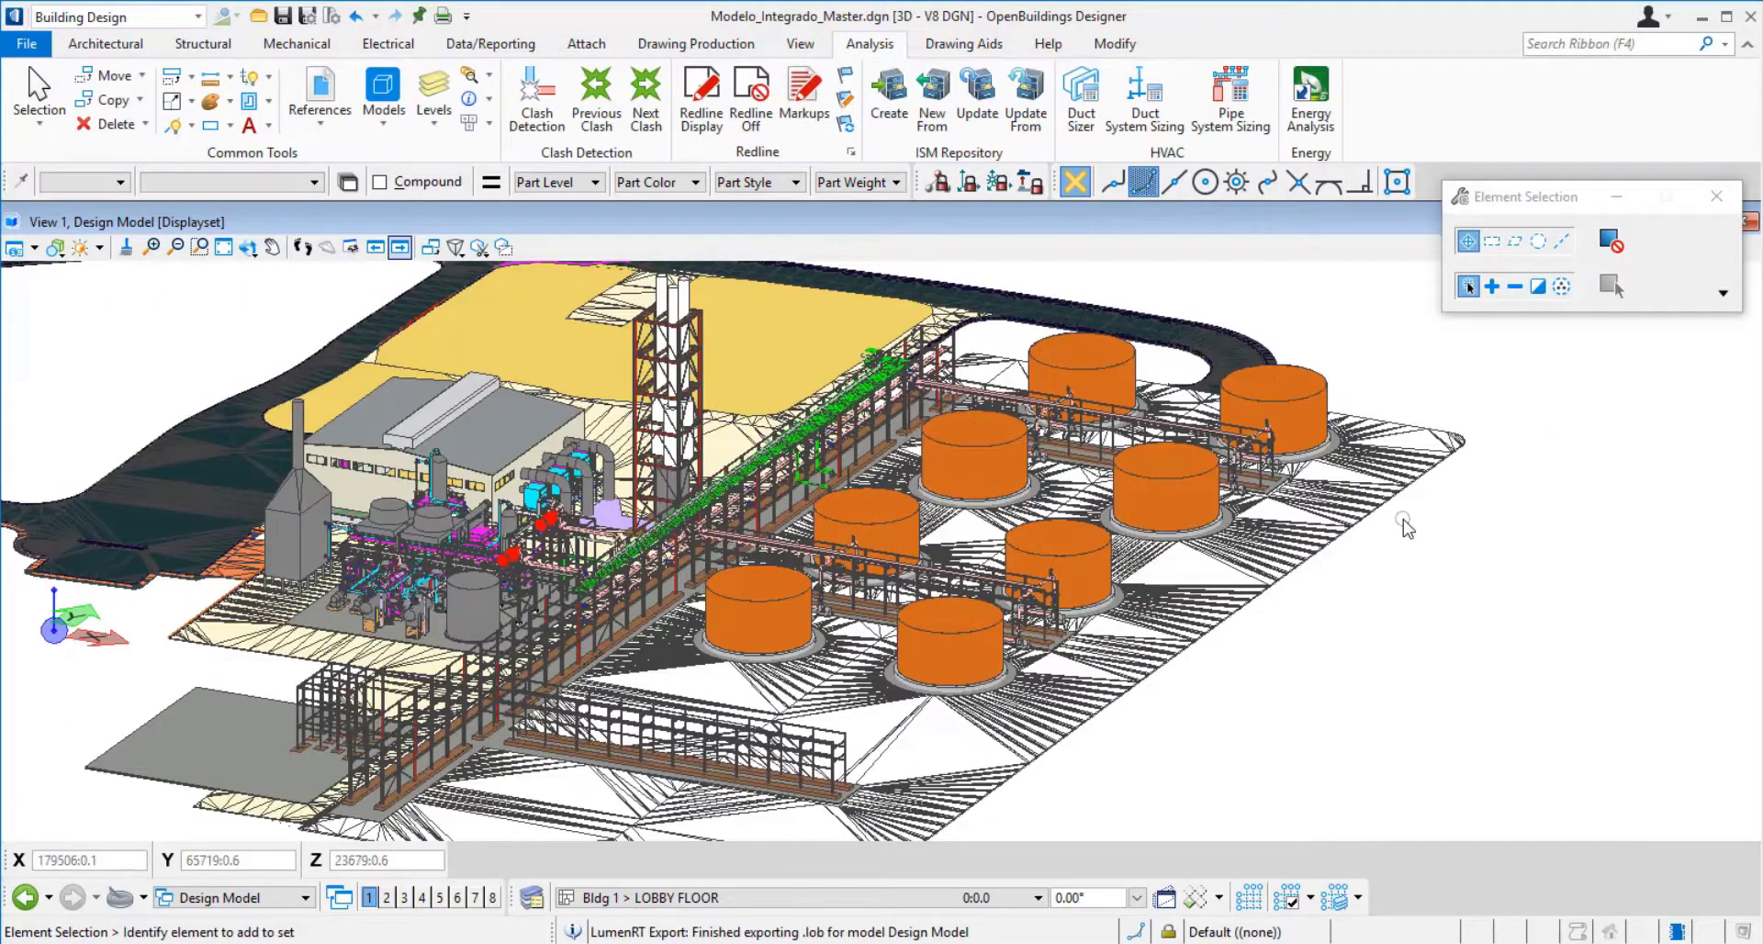
pyautogui.press('ctrl')
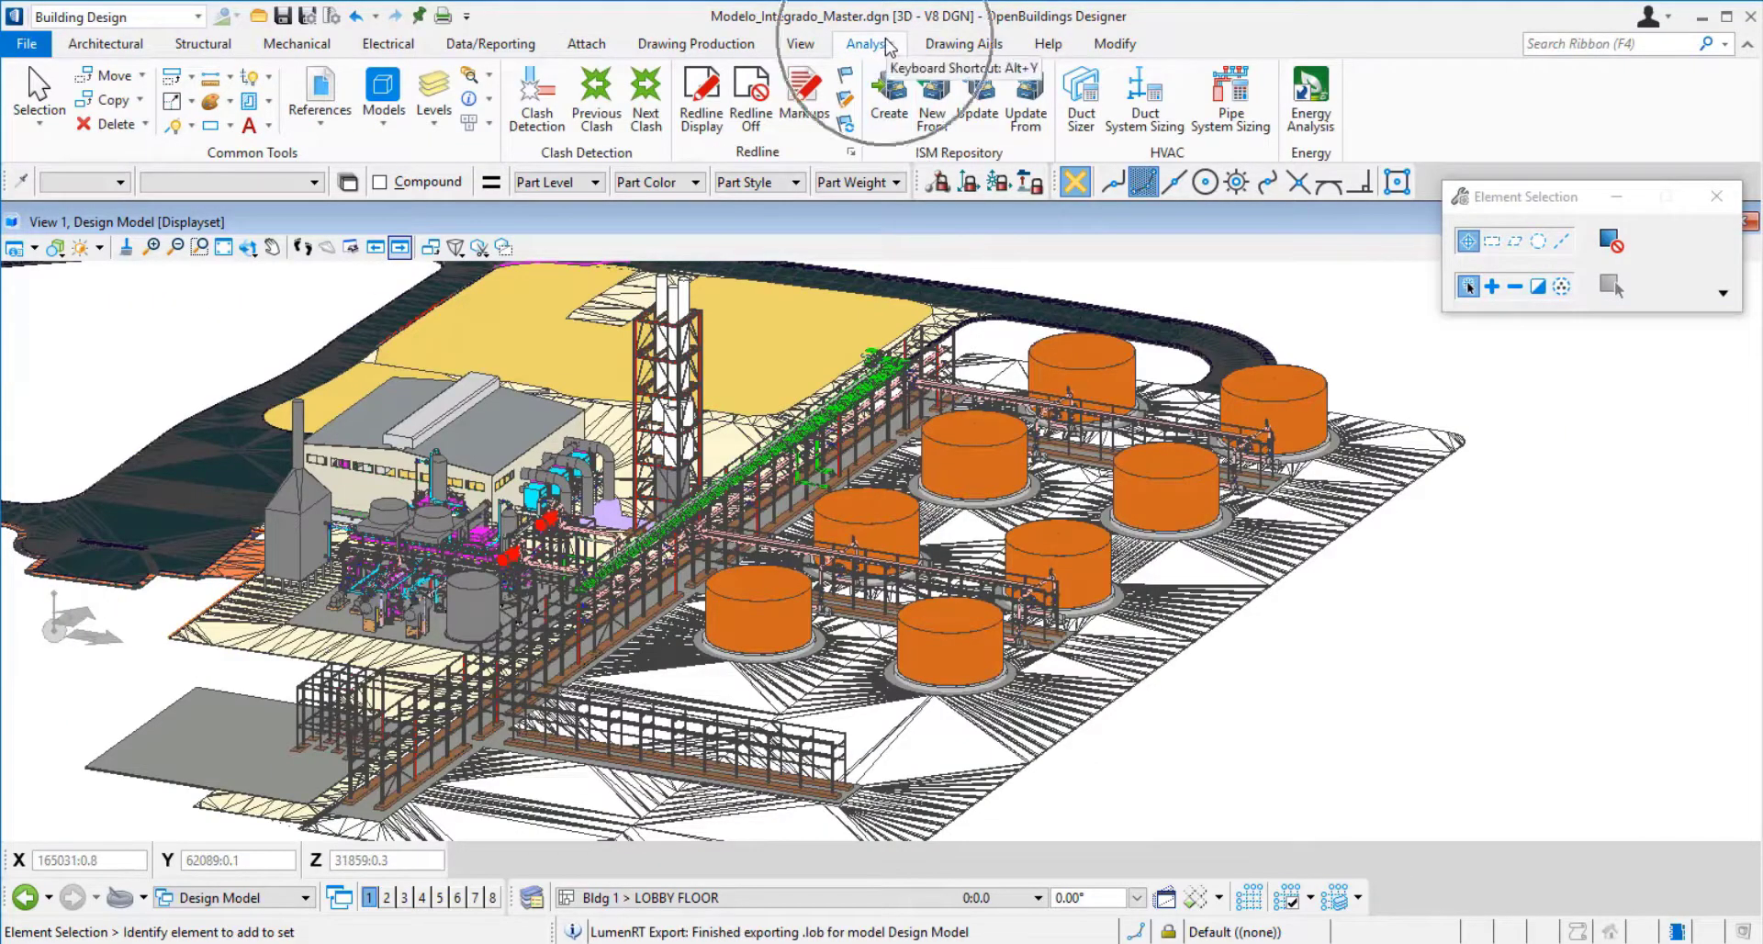
pyautogui.press('ctrl')
pyautogui.press('ctrl')
pyautogui.press('ctrl')
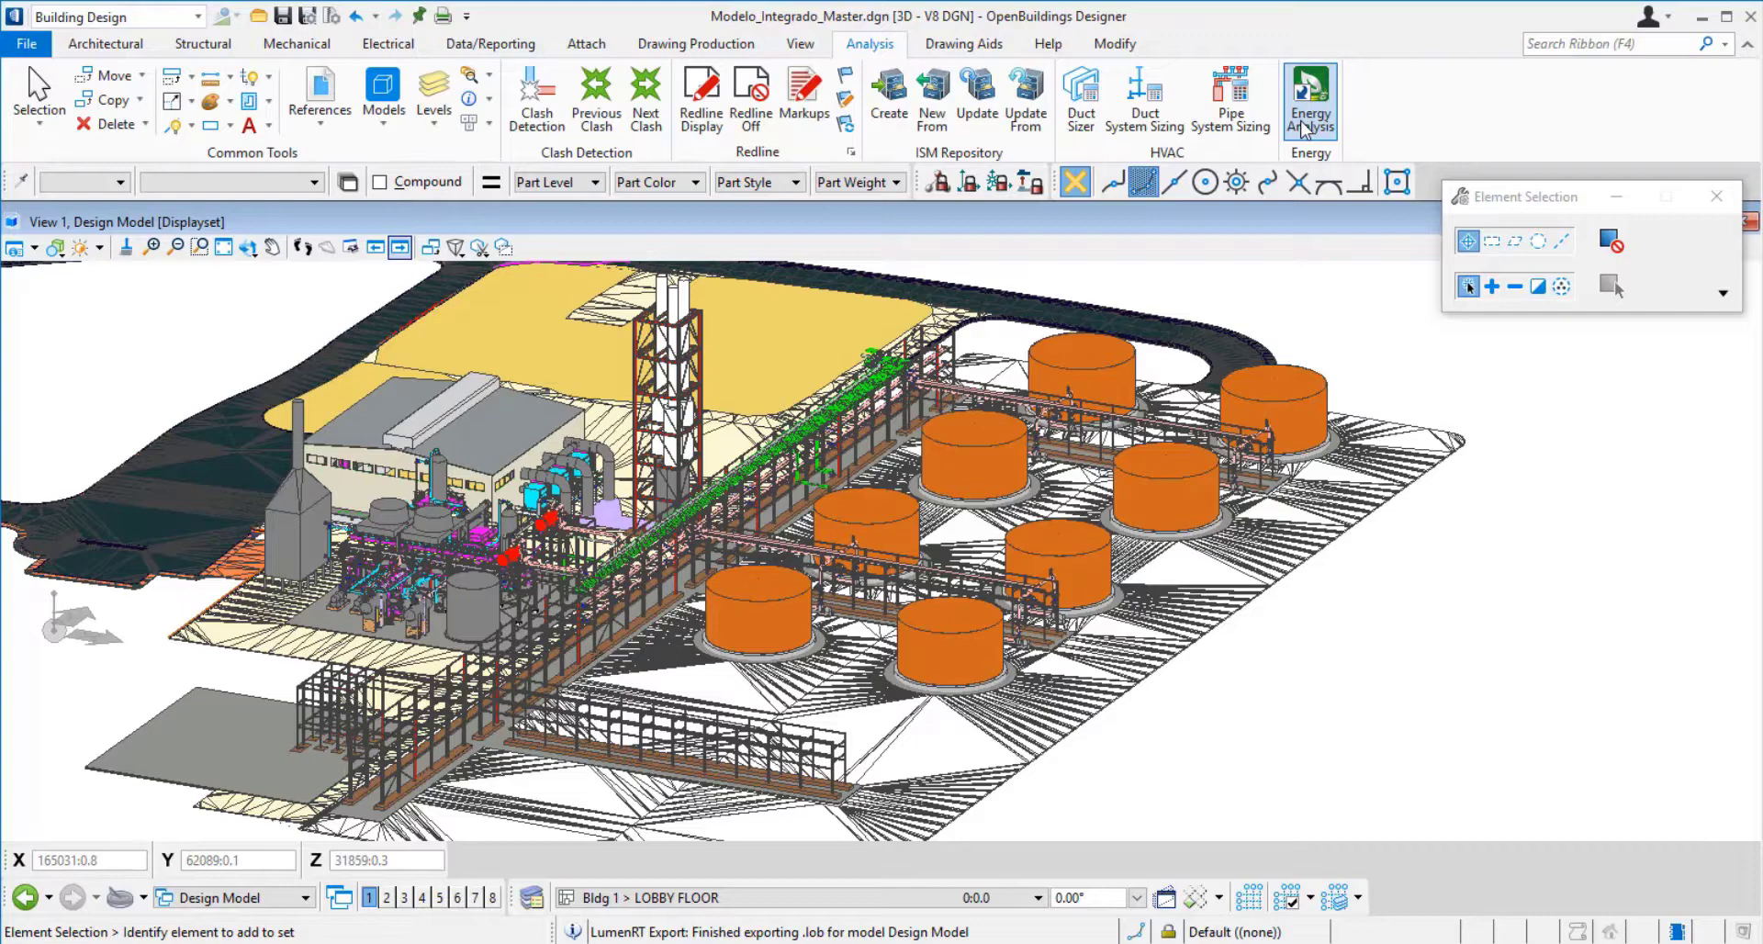
# Switch to the Visualization workflow and review the Solar Study settings without saving a study
pyautogui.click(193, 20)
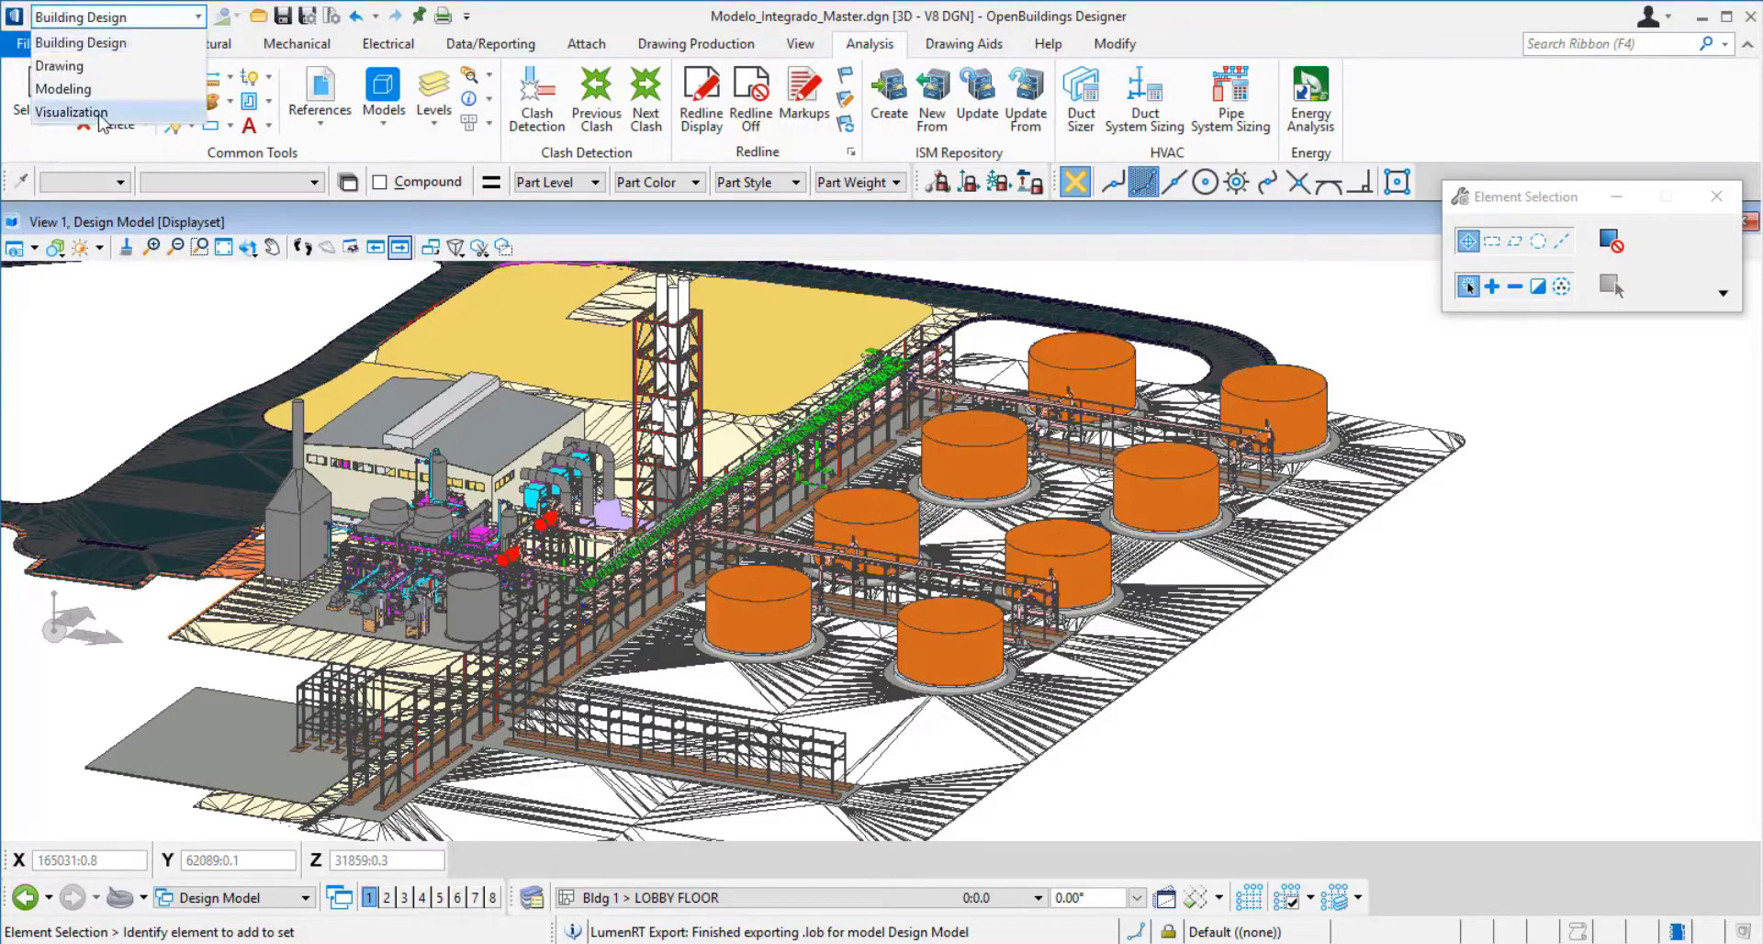
pyautogui.click(72, 112)
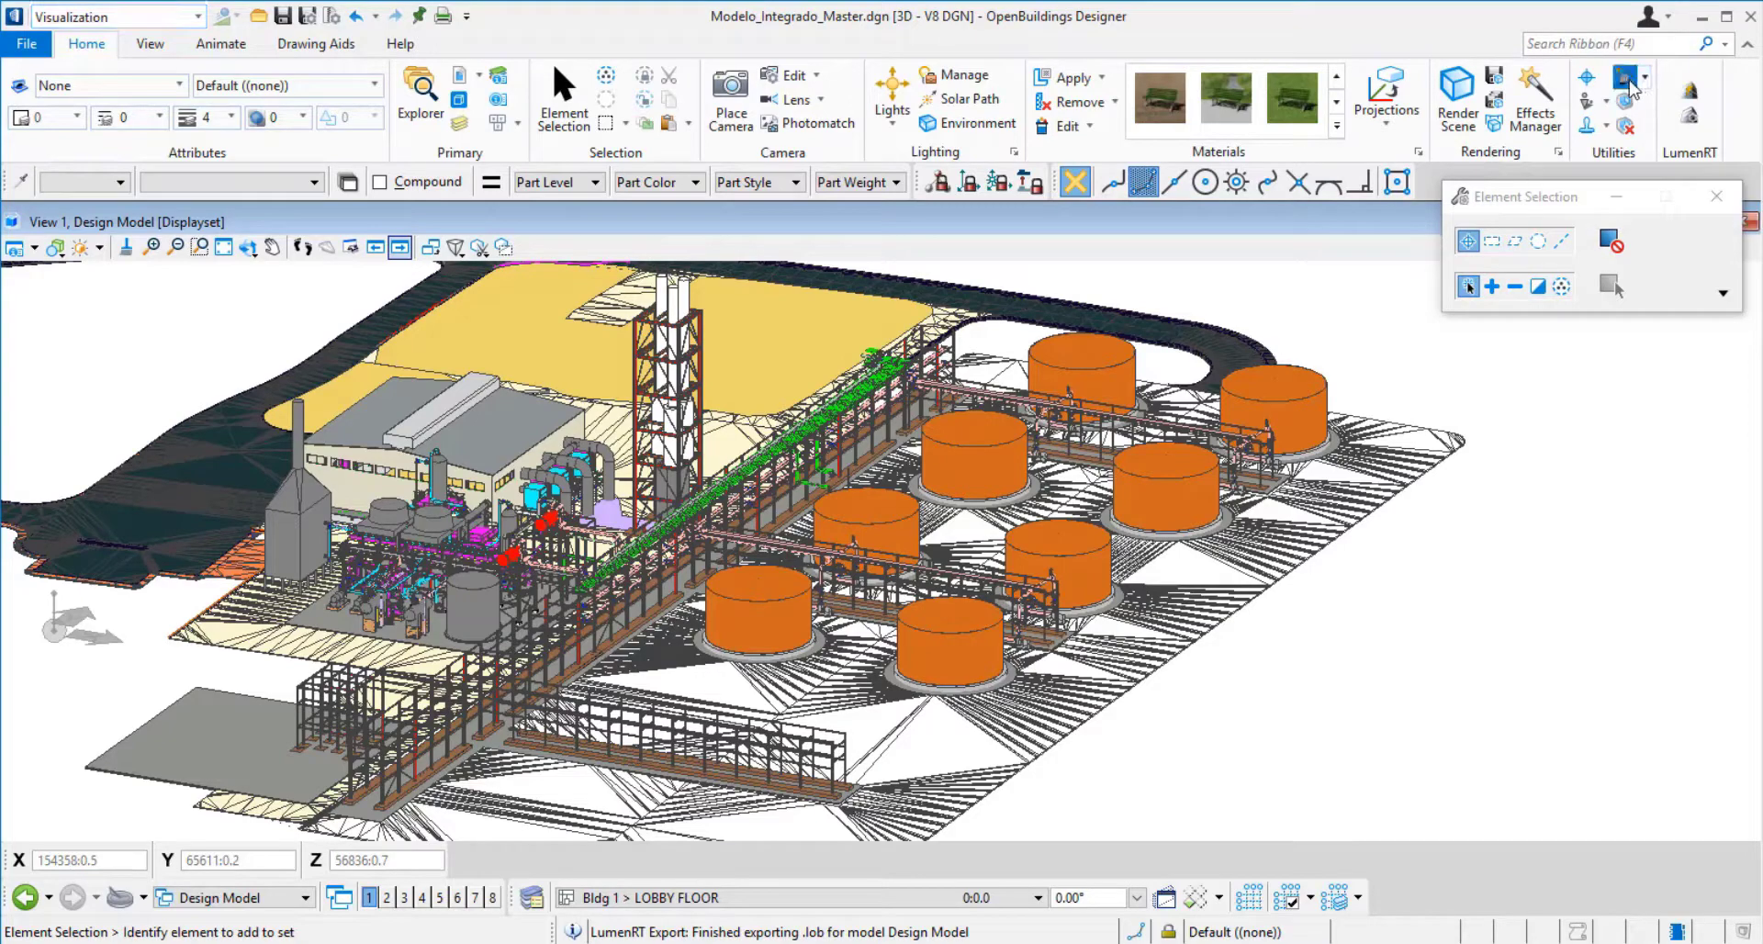
pyautogui.click(1634, 83)
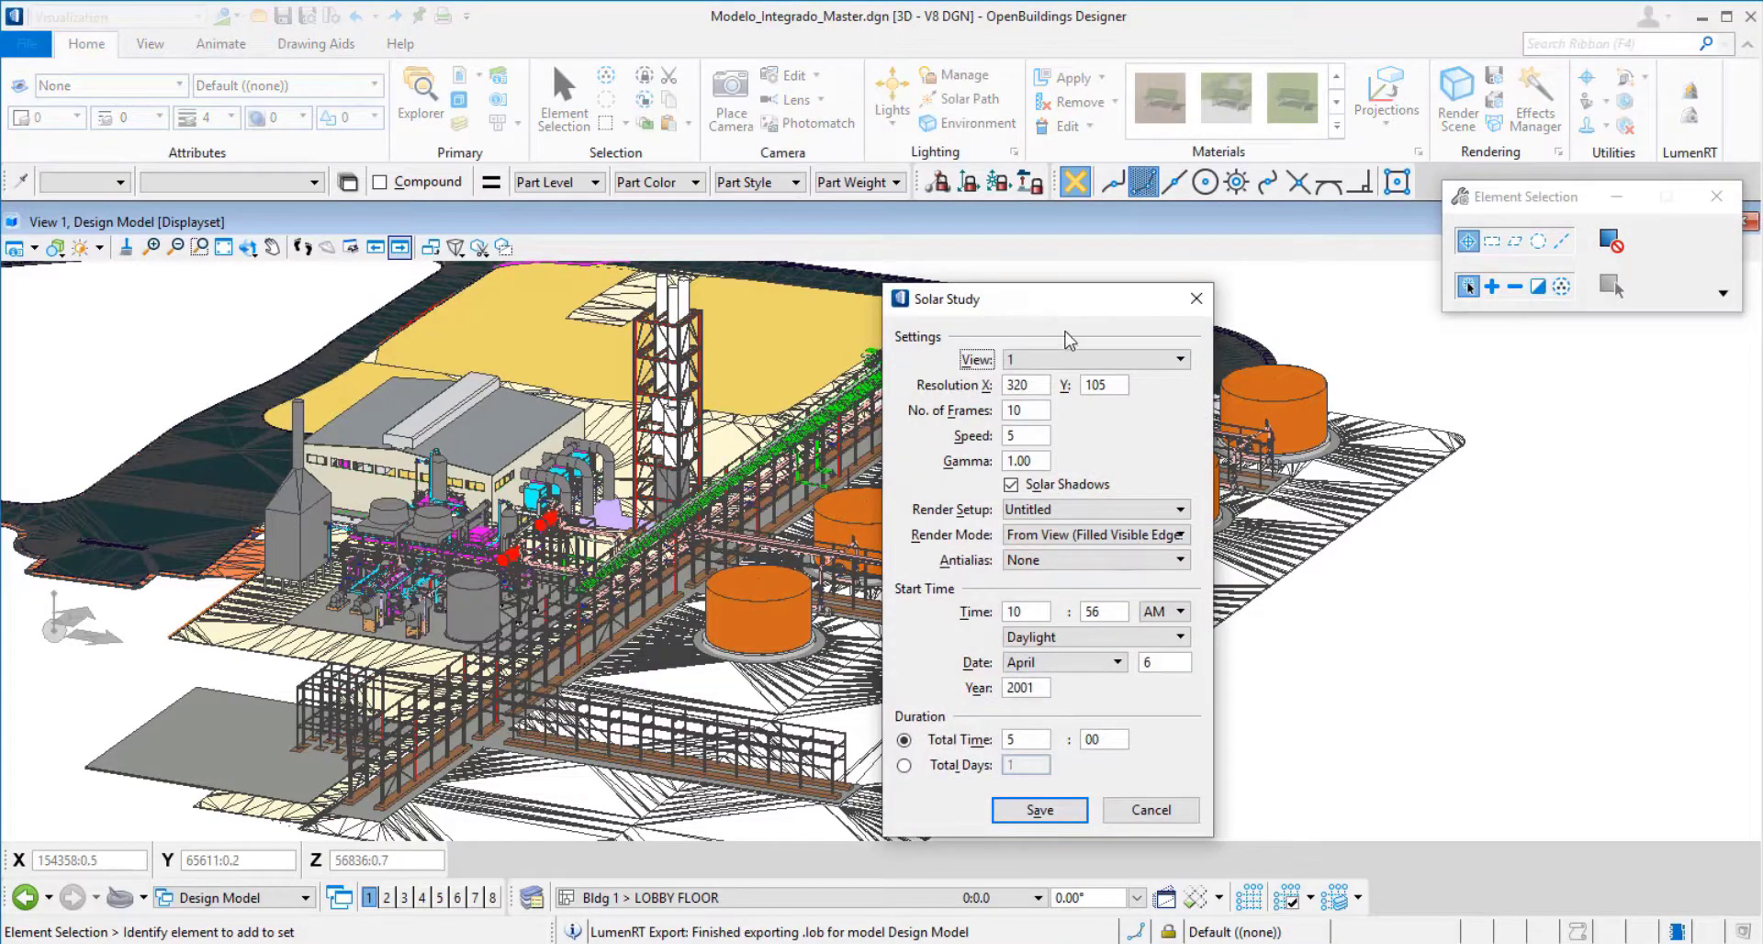
pyautogui.click(1195, 298)
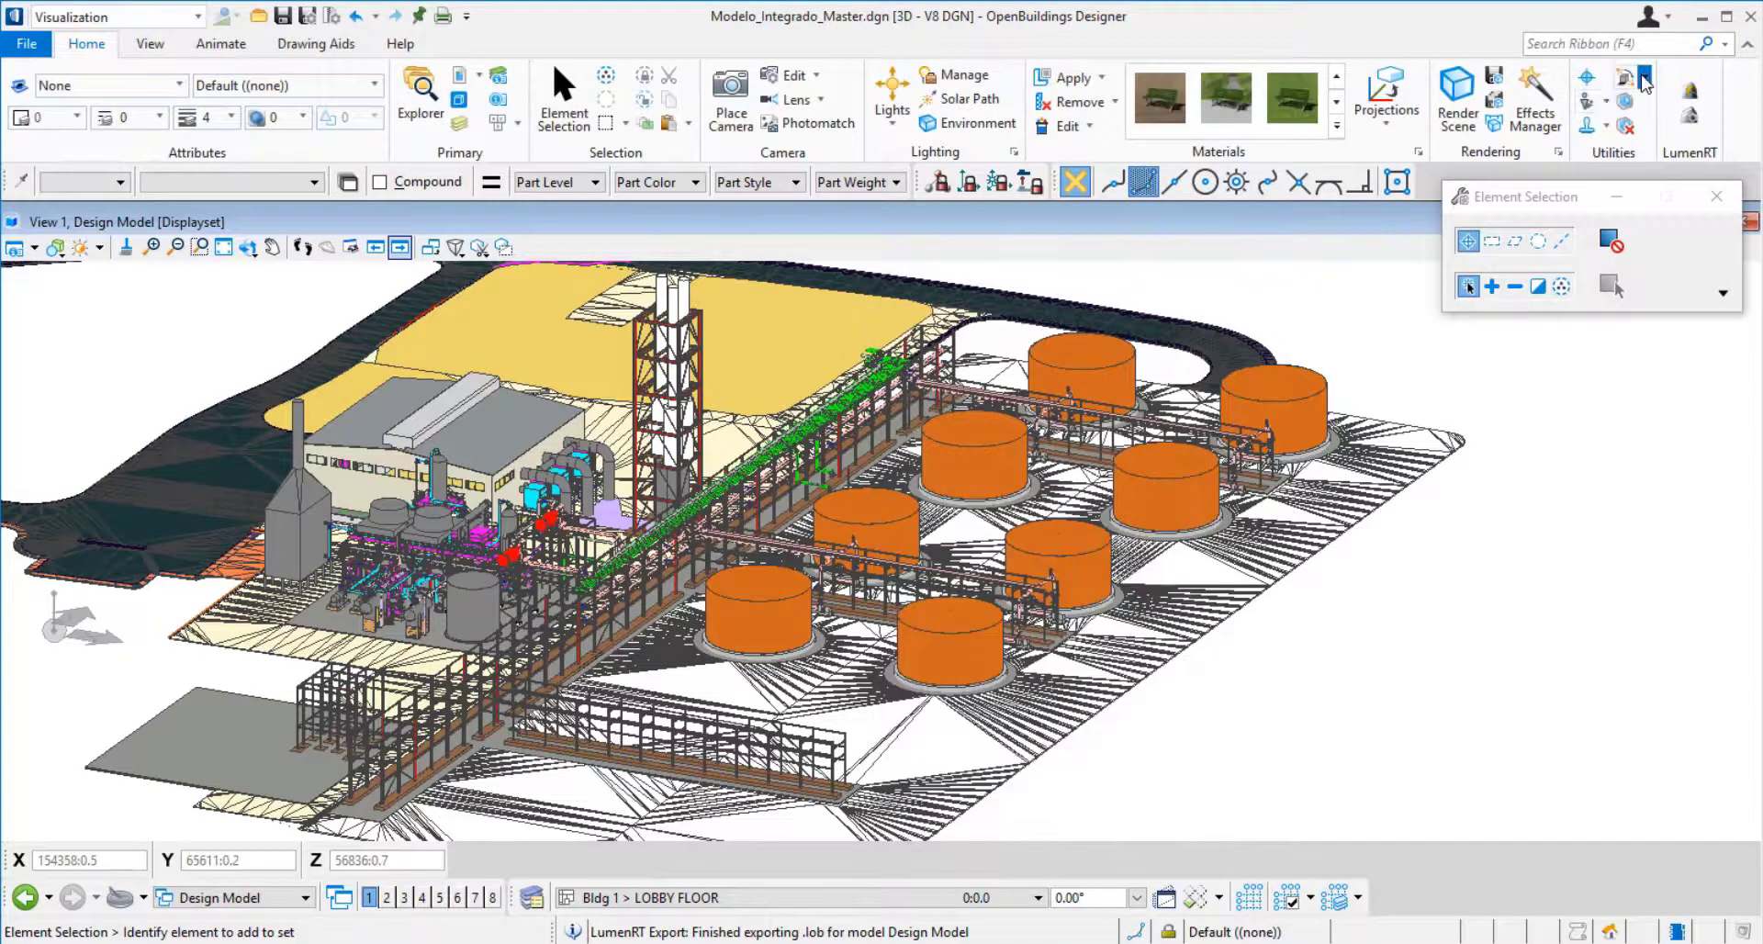
# Look at the Solar Exposure Calculator settings and the other solar tools, and view the model from a lower angle
pyautogui.click(1644, 77)
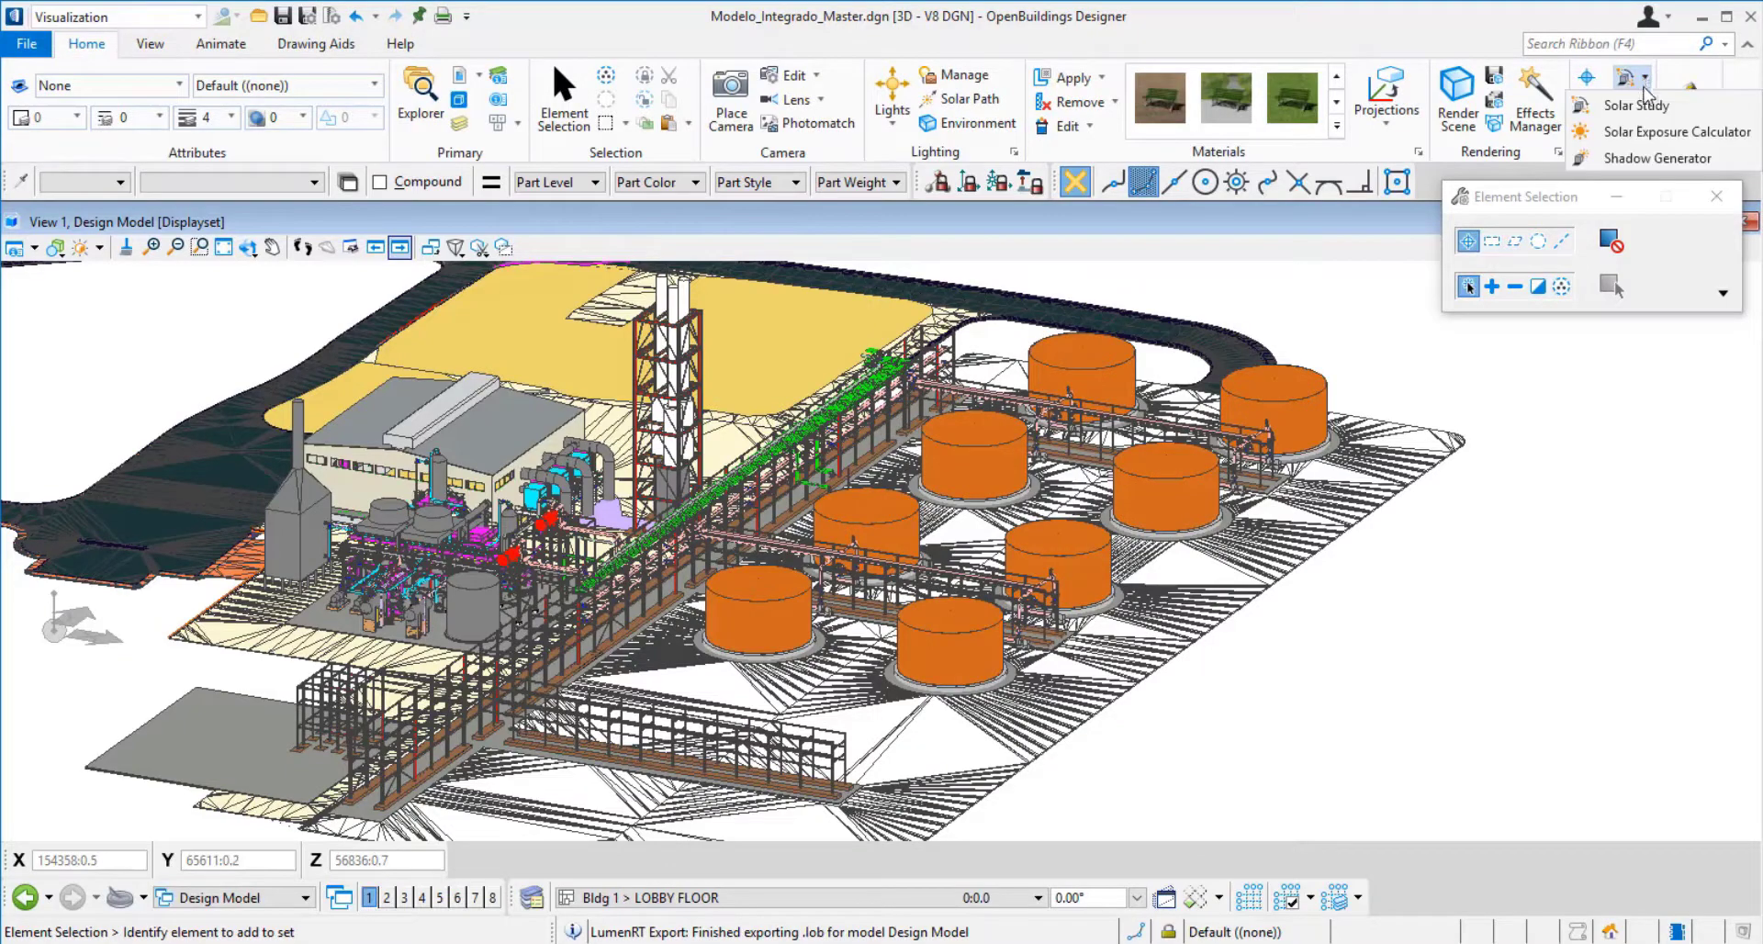
pyautogui.click(1644, 133)
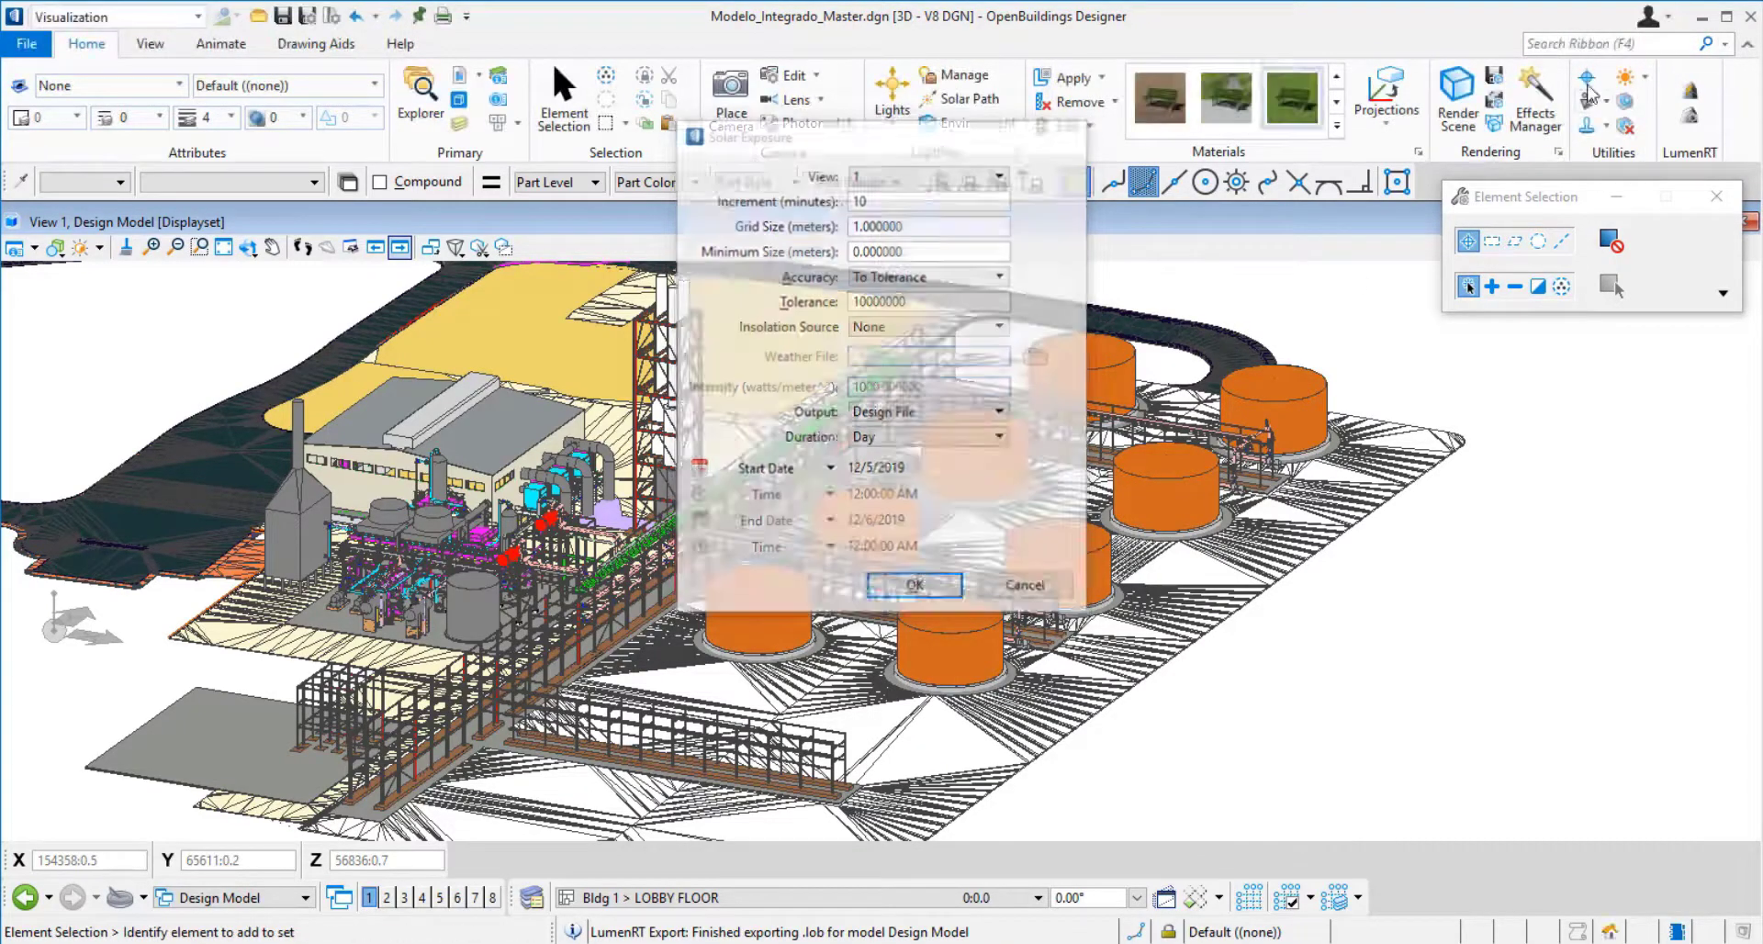
pyautogui.click(1644, 78)
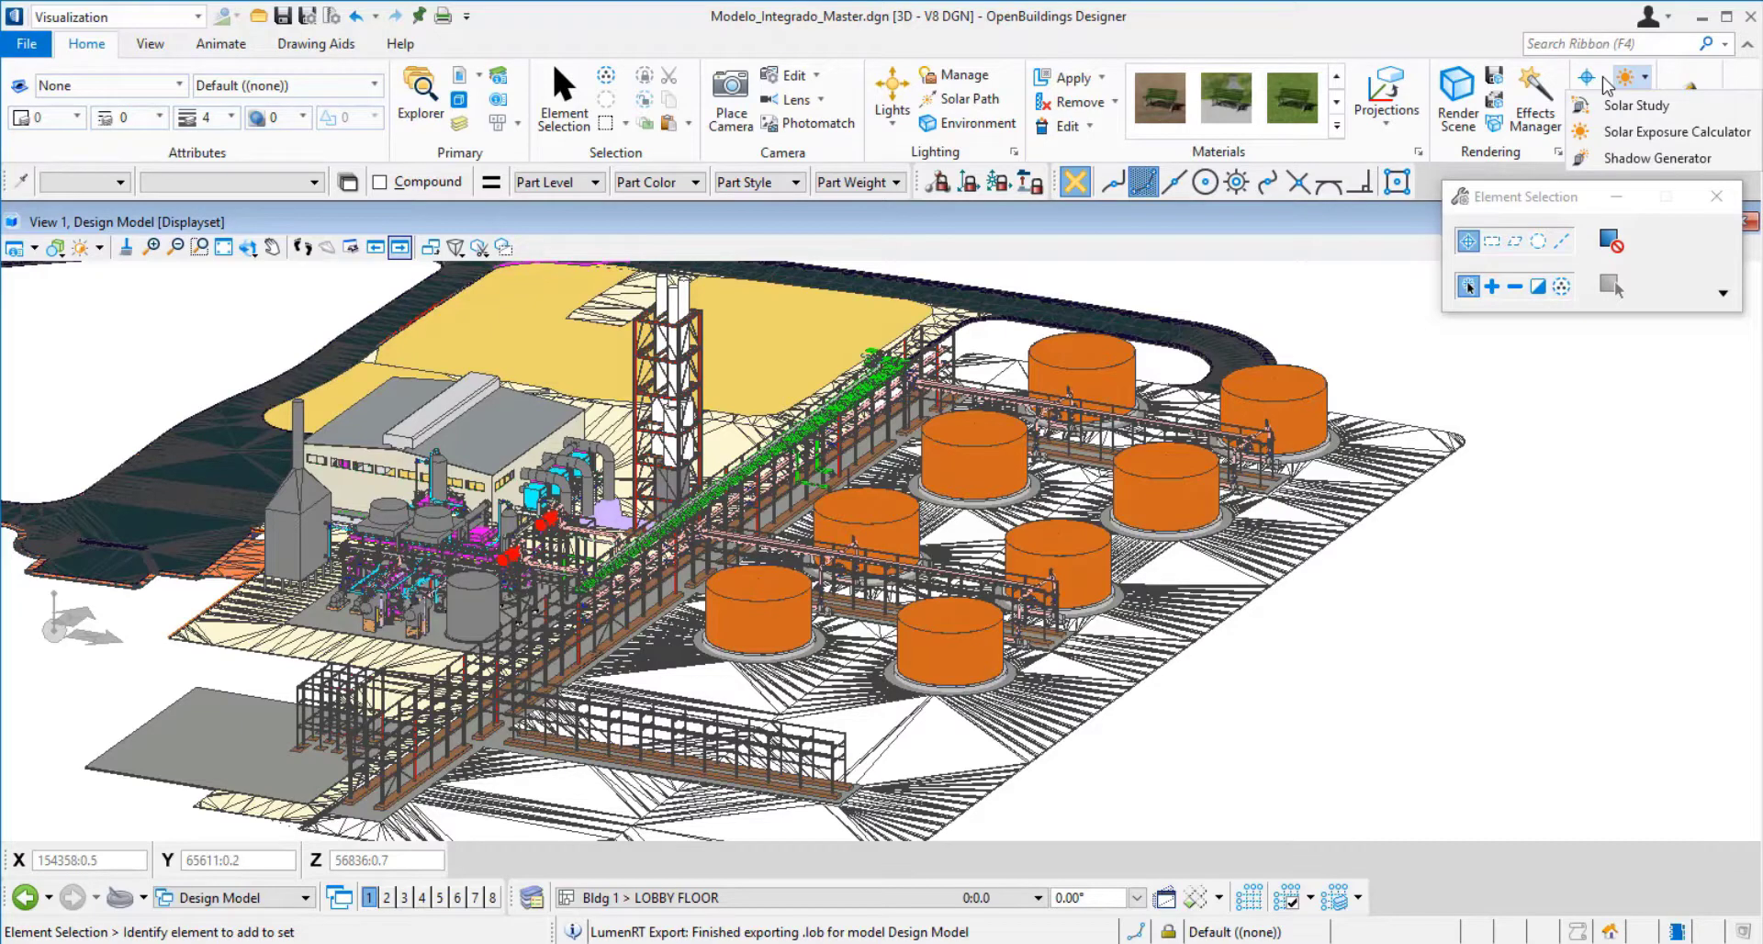
pyautogui.click(1603, 602)
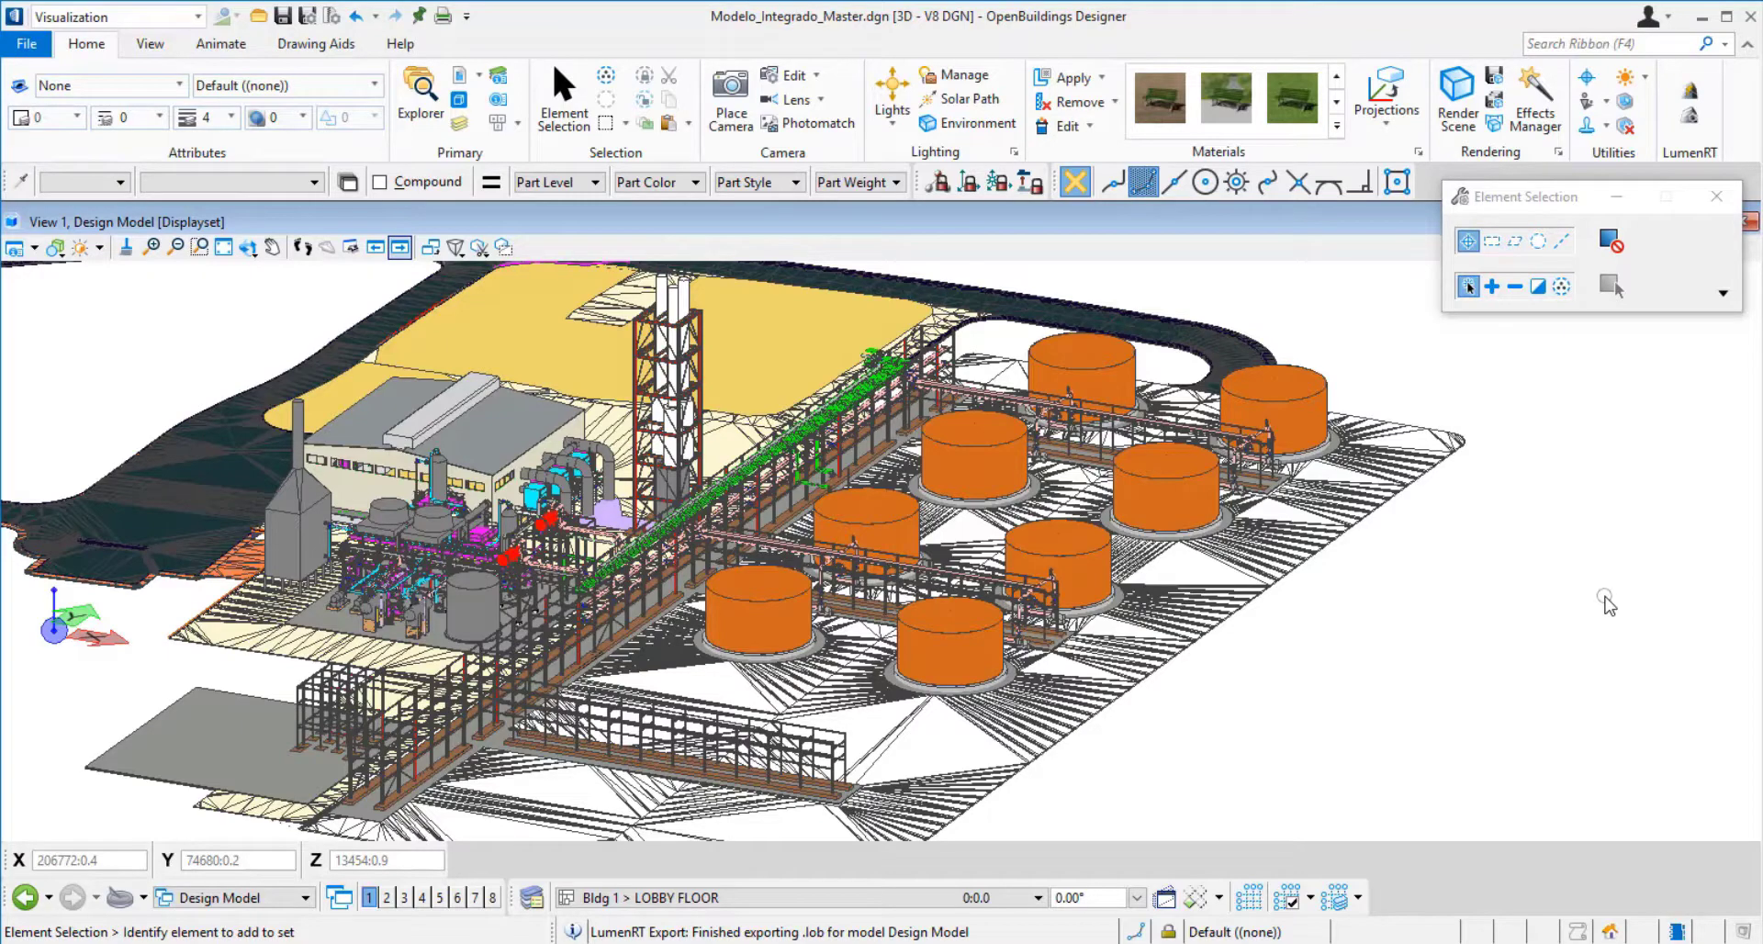
pyautogui.moveTo(1595, 575); pyautogui.dragTo(1516, 603, button='middle')
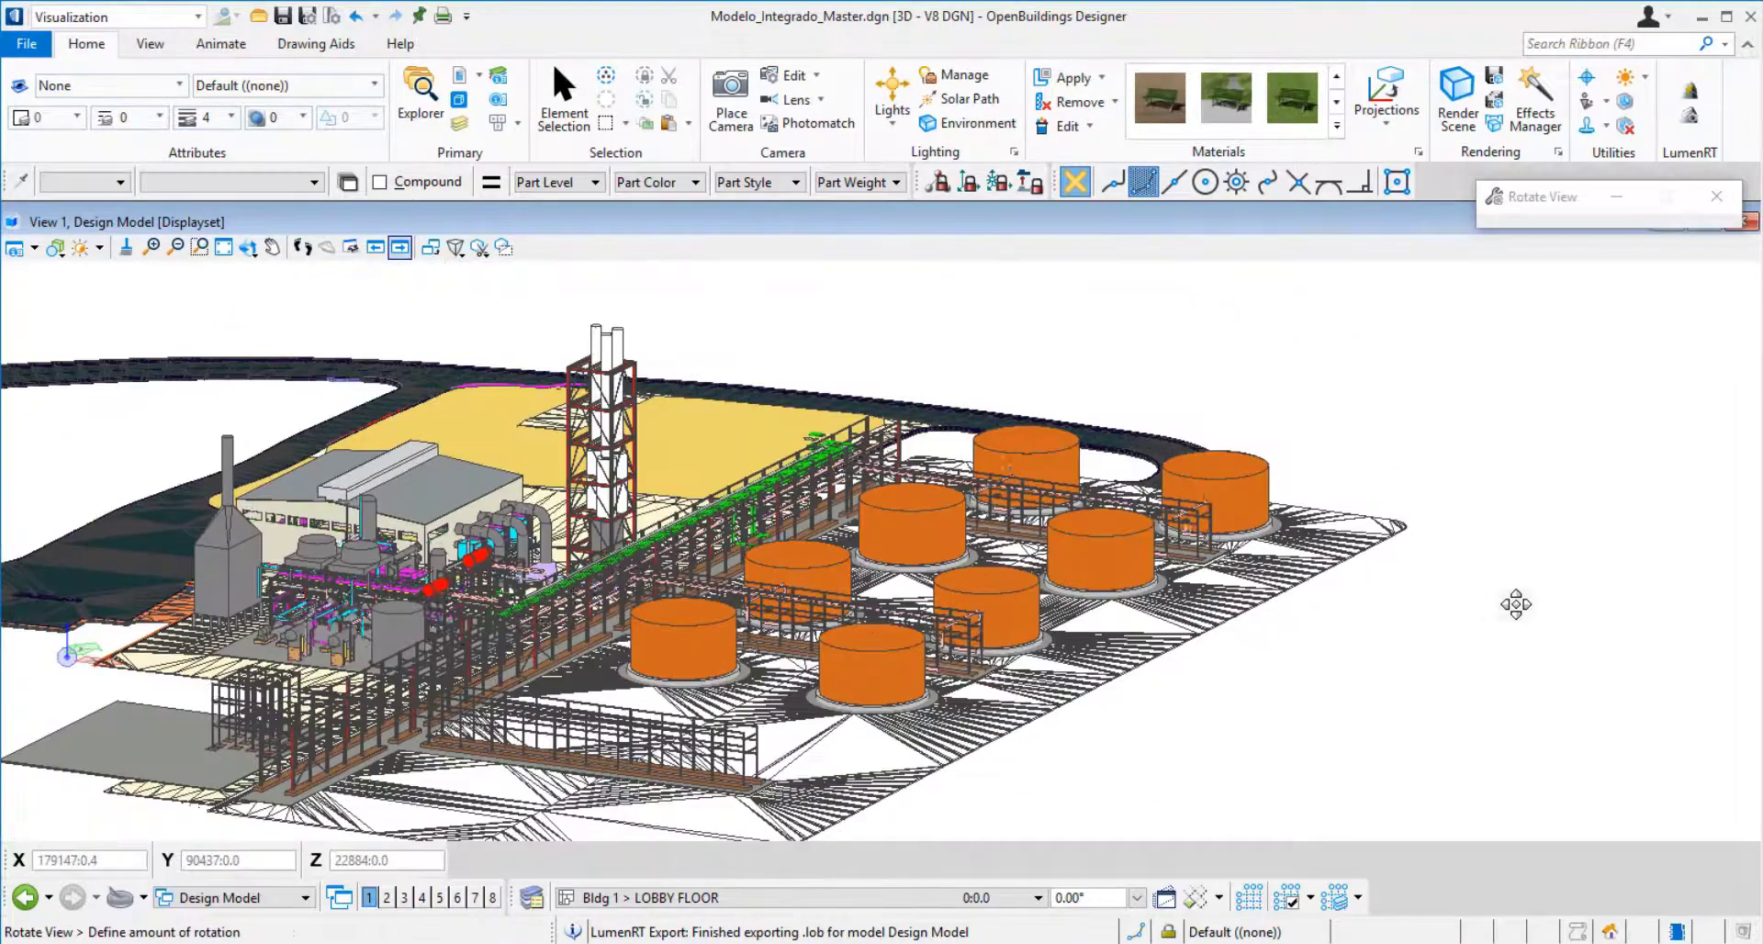
# Export the integrated model to LumenRT and view the plant, pipe racks and storage tanks from several angles
pyautogui.click(1686, 99)
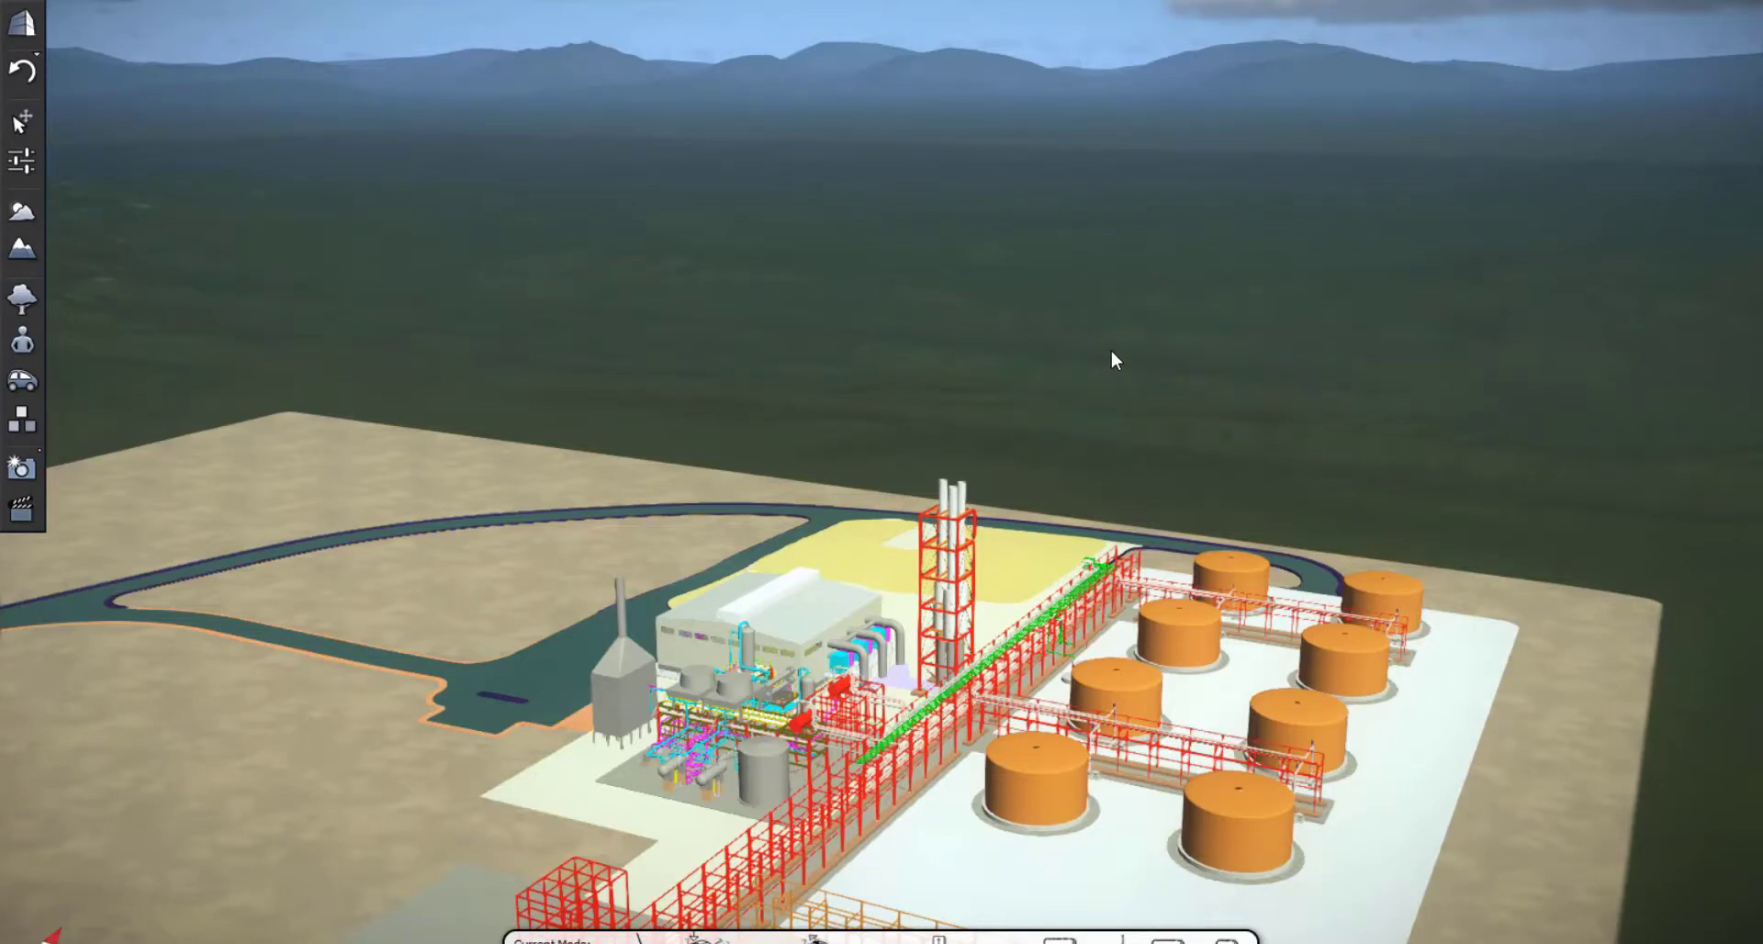
pyautogui.moveTo(1295, 544); pyautogui.dragTo(1281, 509)
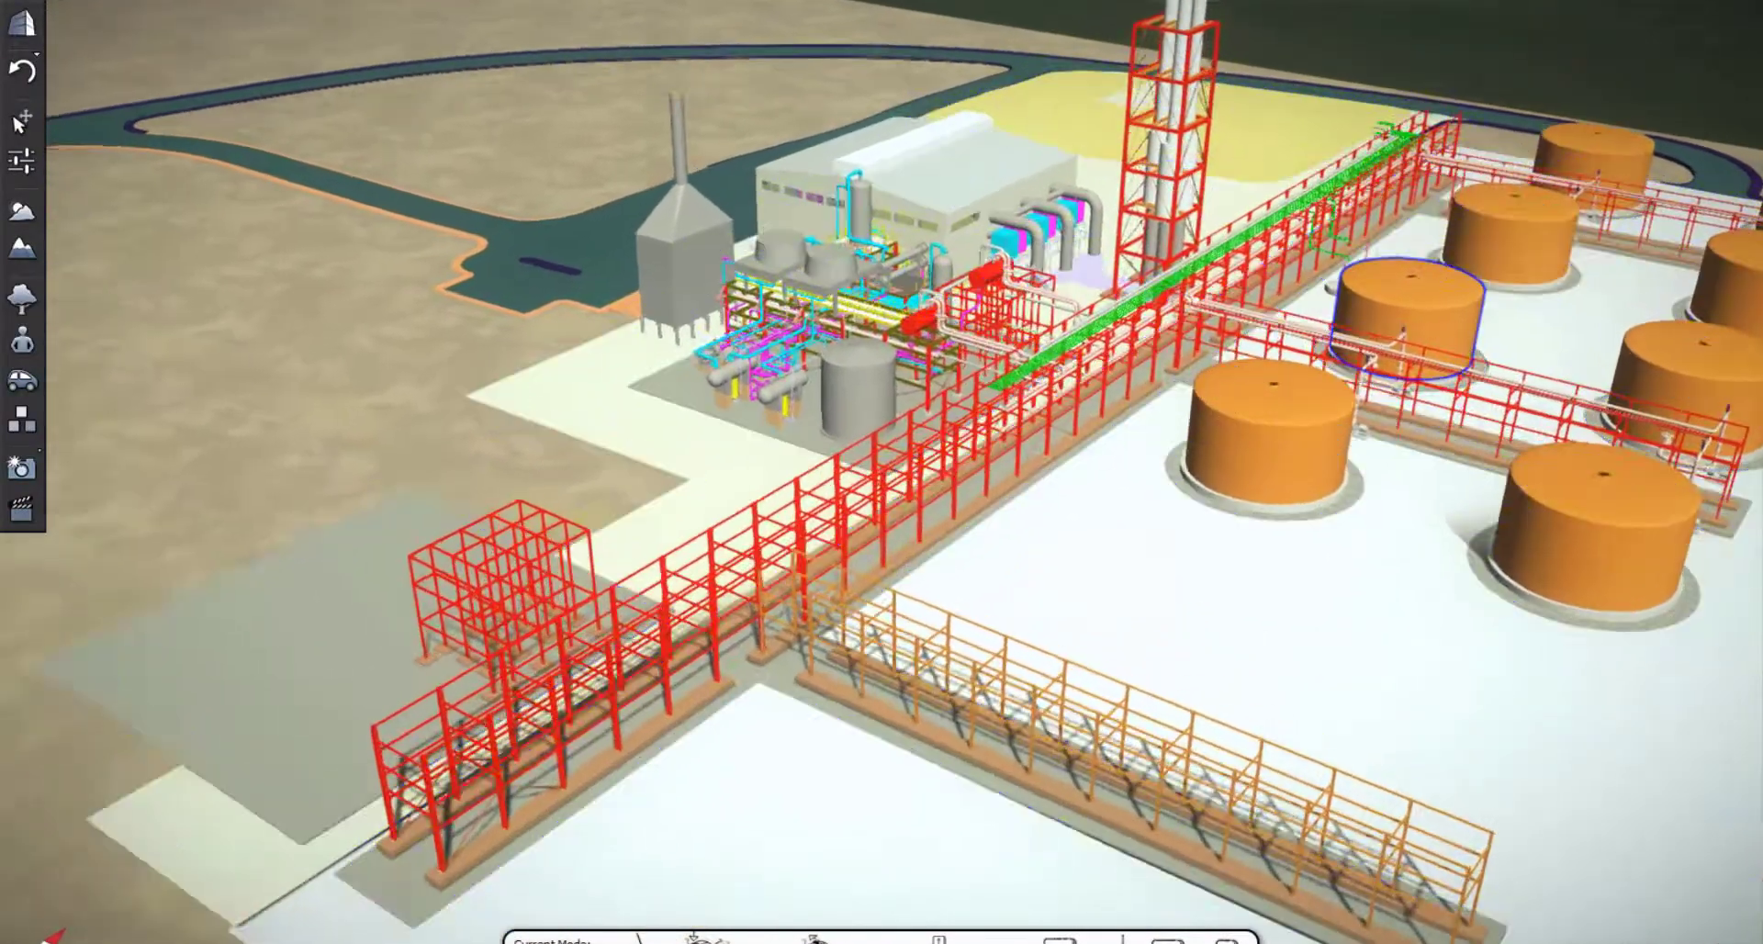
pyautogui.moveTo(880, 497); pyautogui.dragTo(878, 496, button='middle')
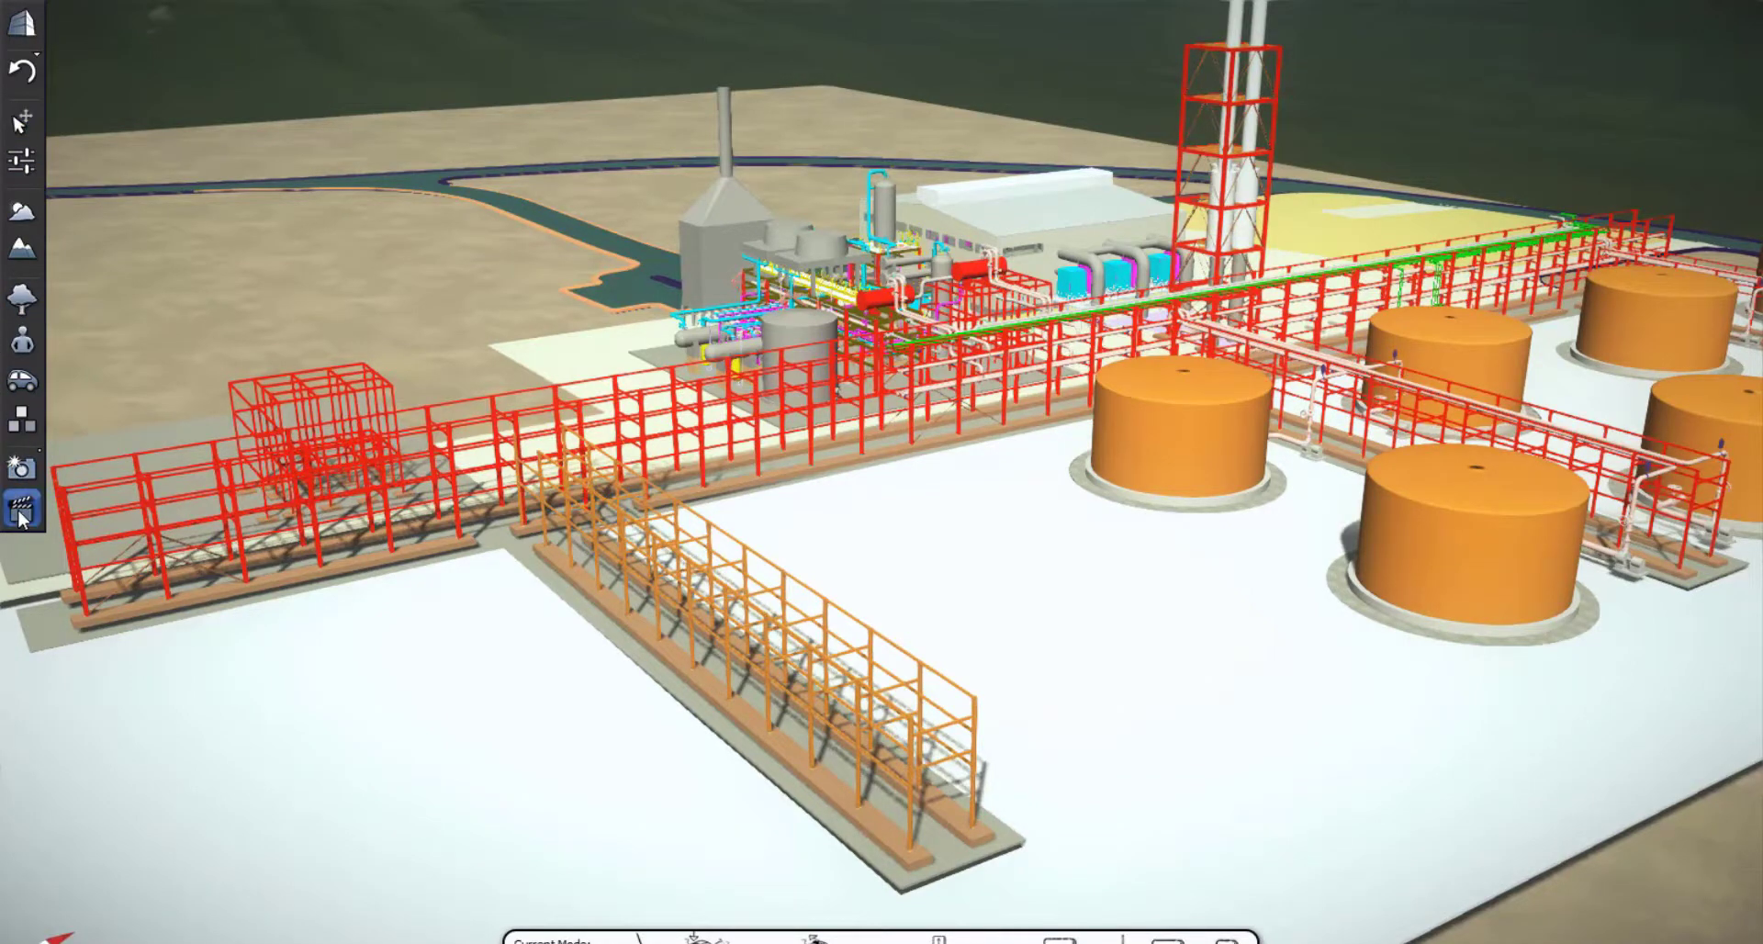
pyautogui.scroll(-2, 932, 532)
# Select the orange storage tanks' material in the scene and replace it with Red Varnish50 from the Varnished materials
pyautogui.click(18, 119)
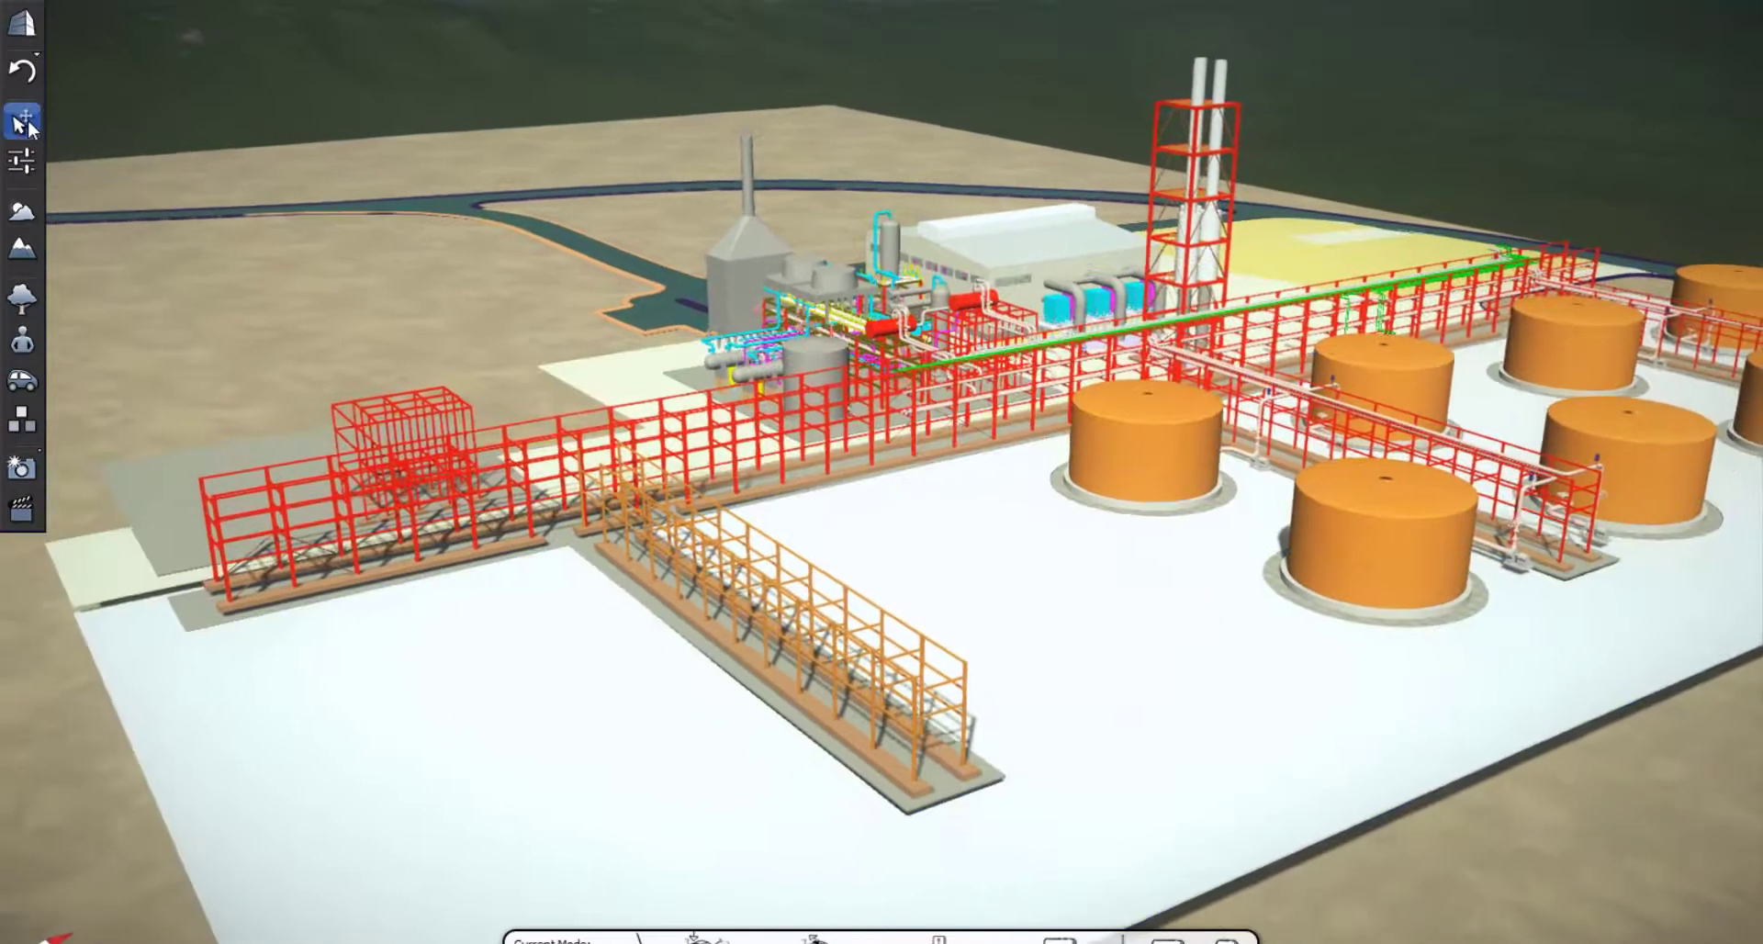
pyautogui.click(22, 121)
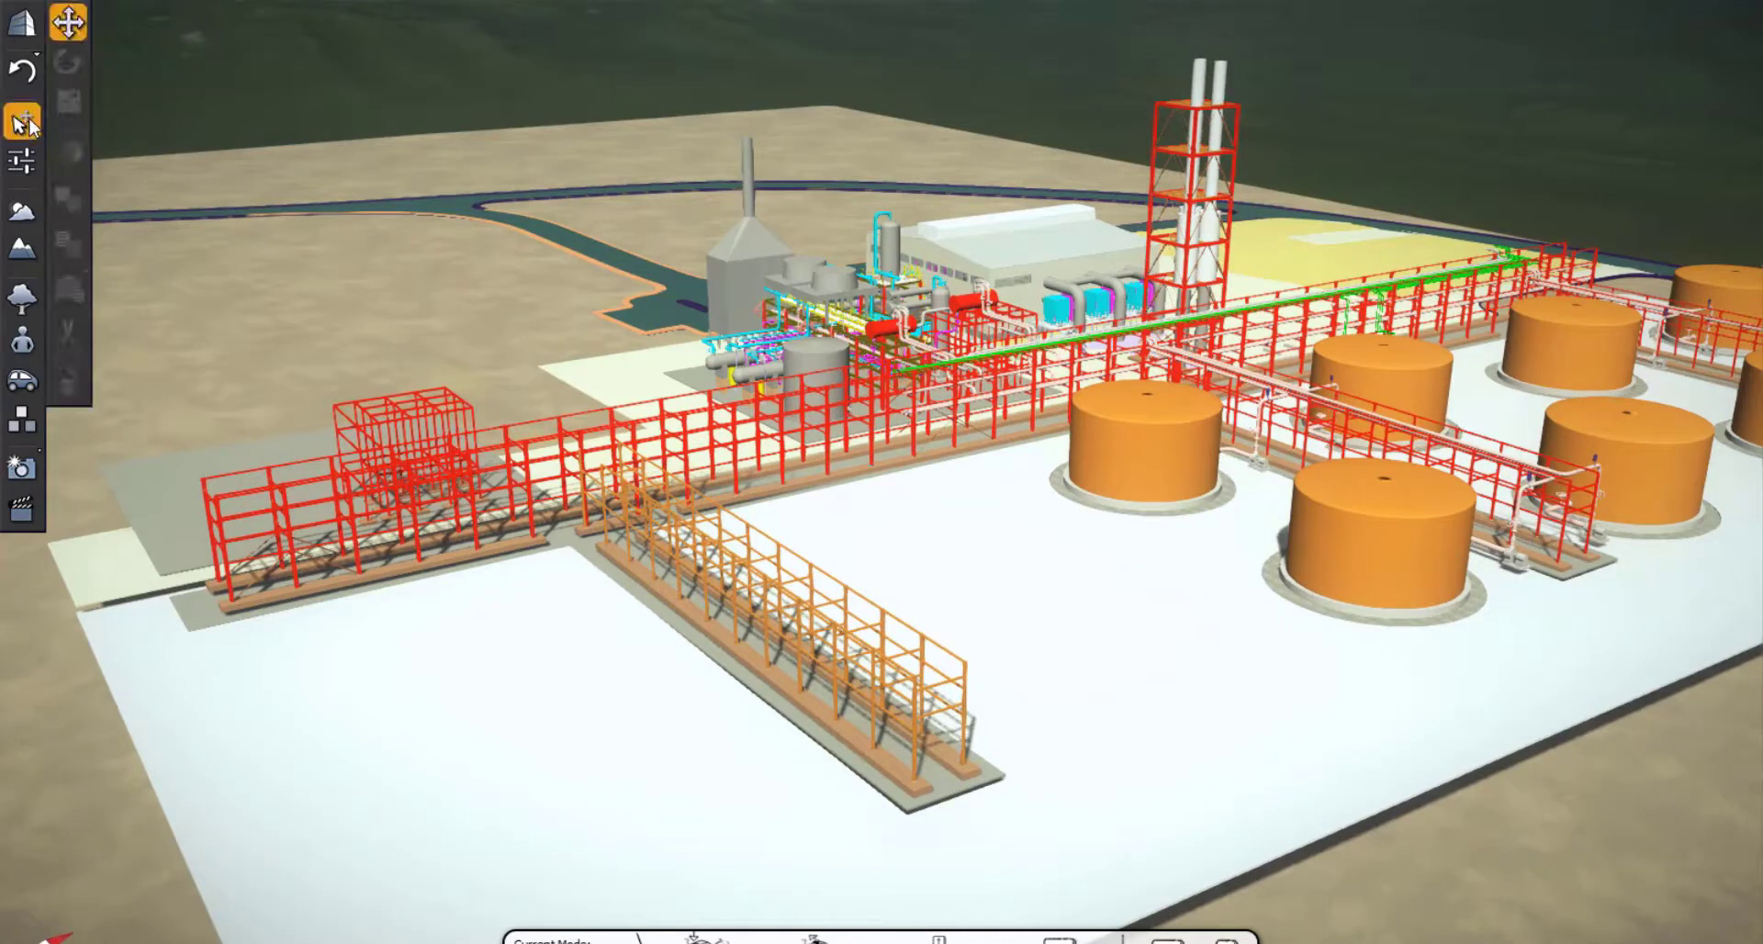
pyautogui.click(1398, 498)
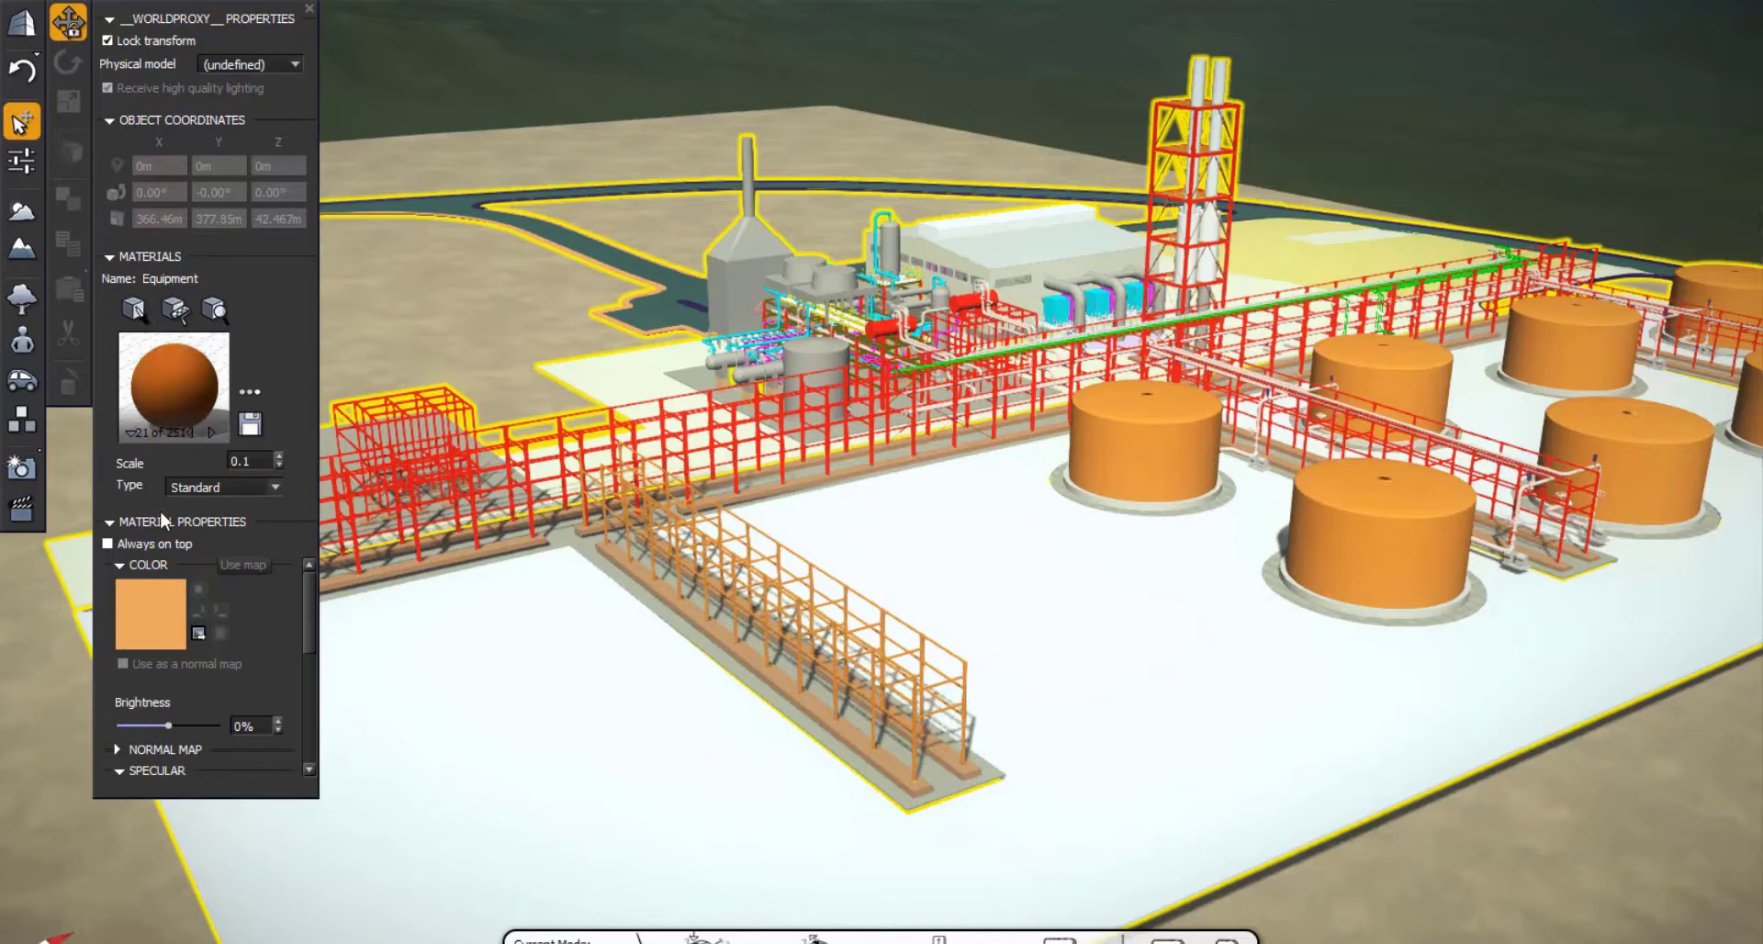
pyautogui.click(250, 391)
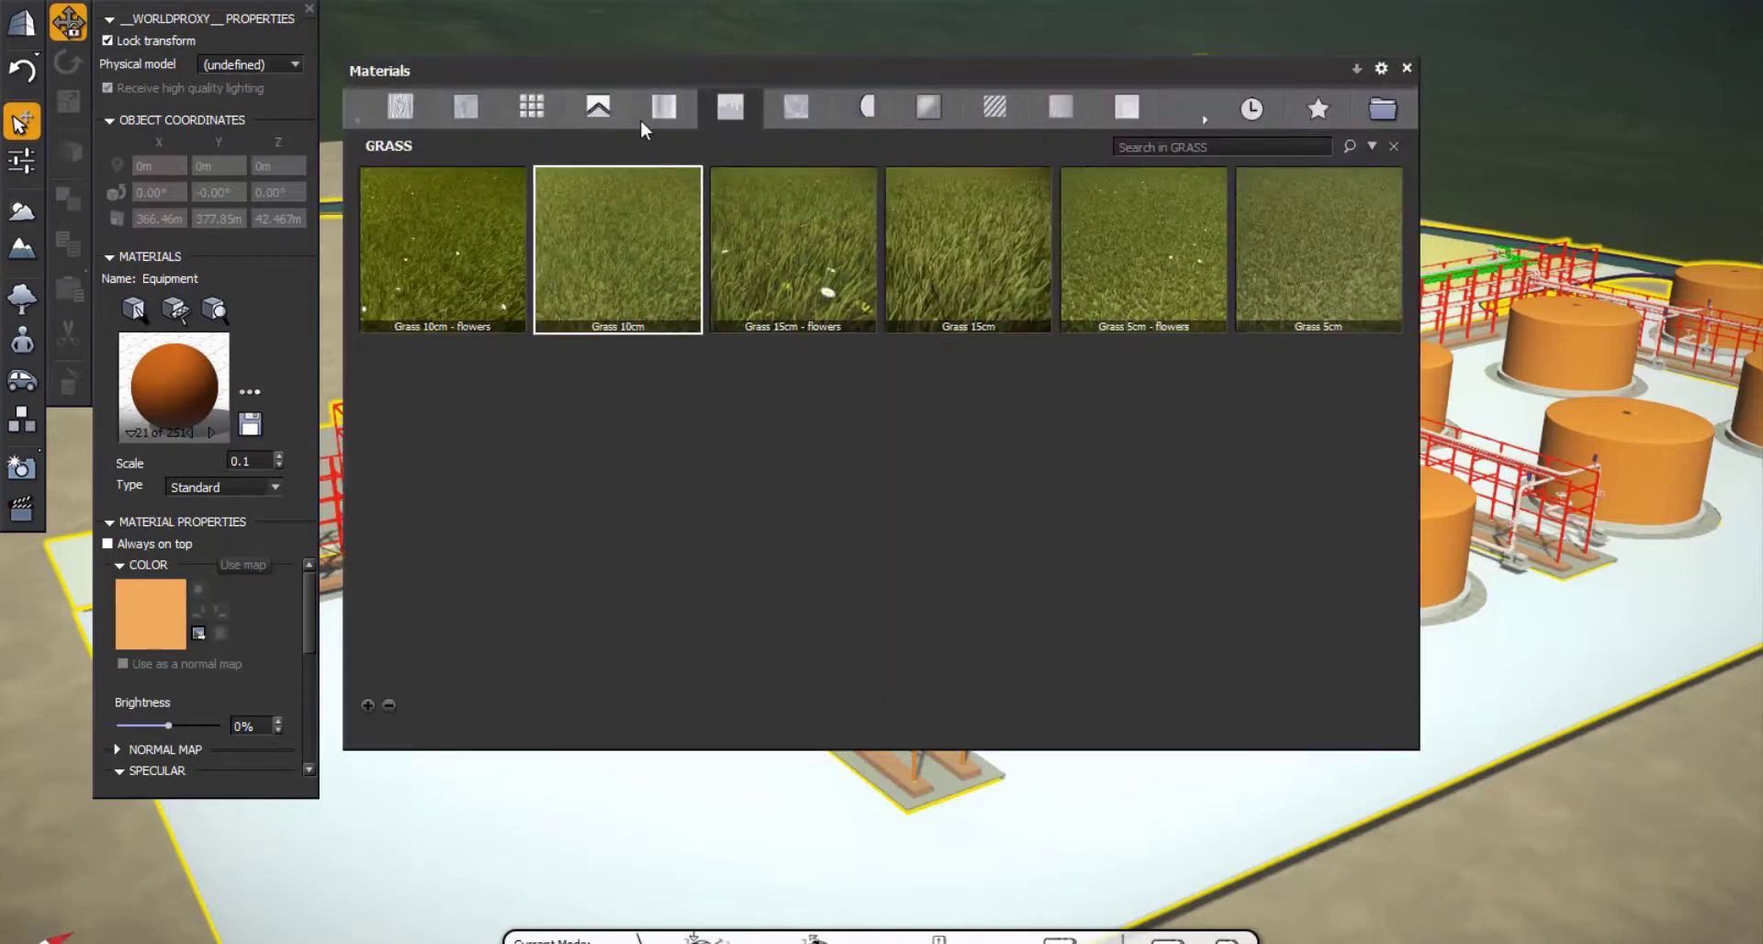
pyautogui.click(927, 108)
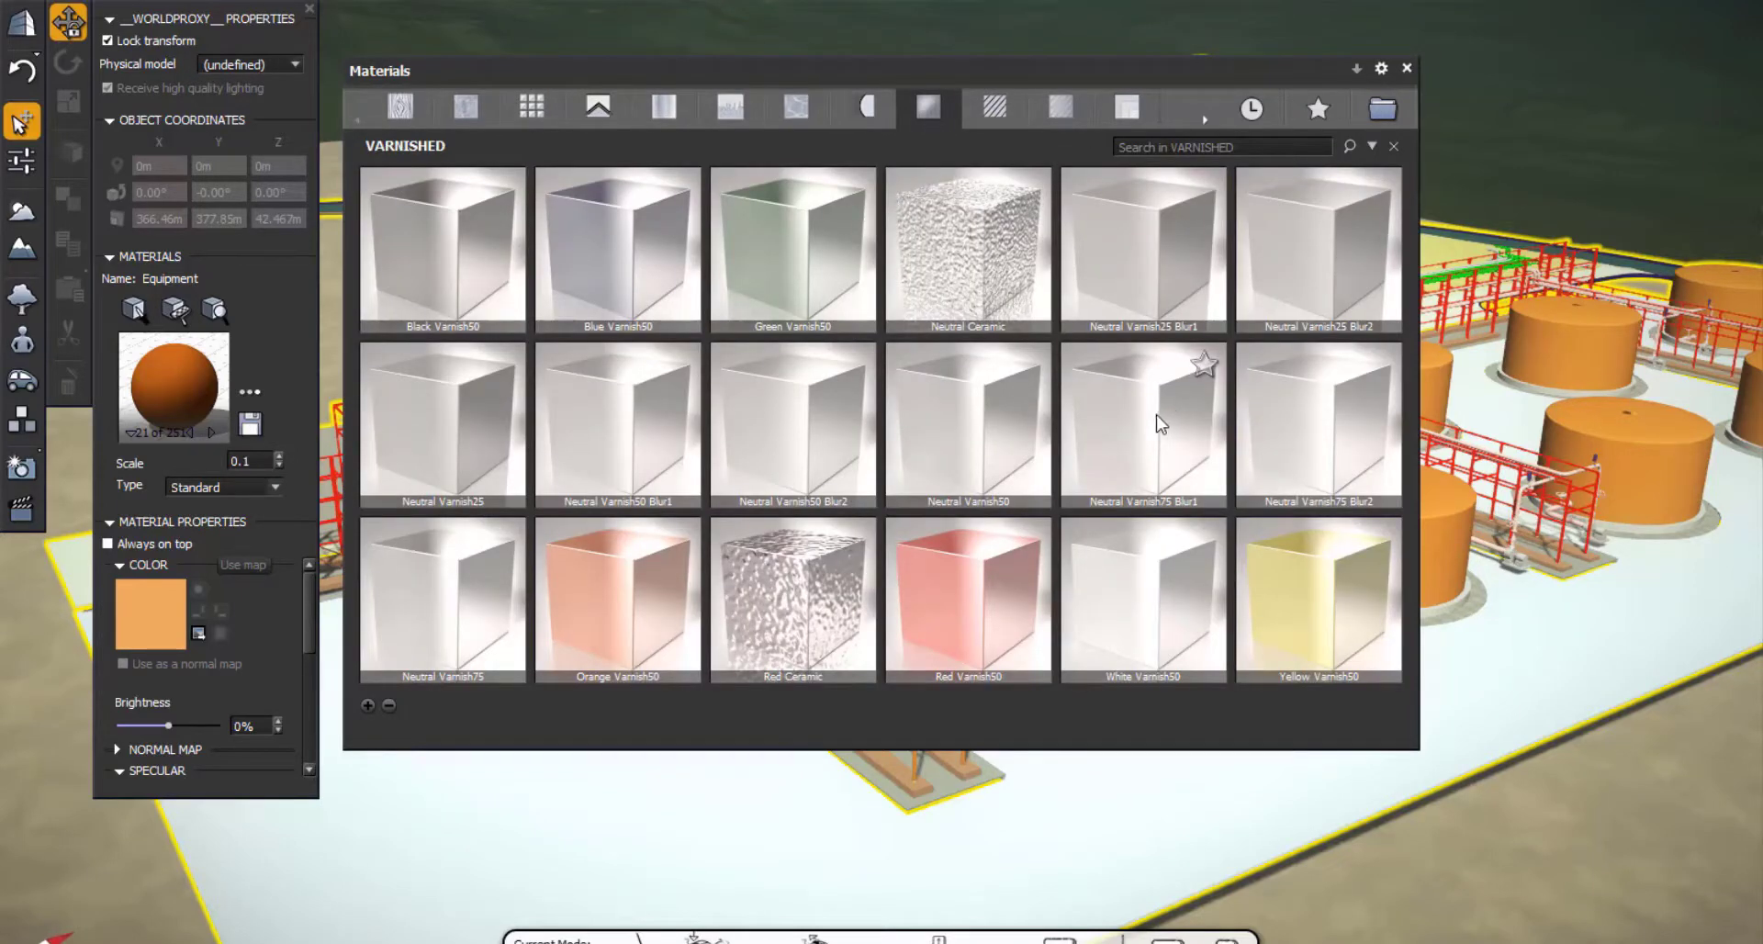
pyautogui.doubleClick(979, 599)
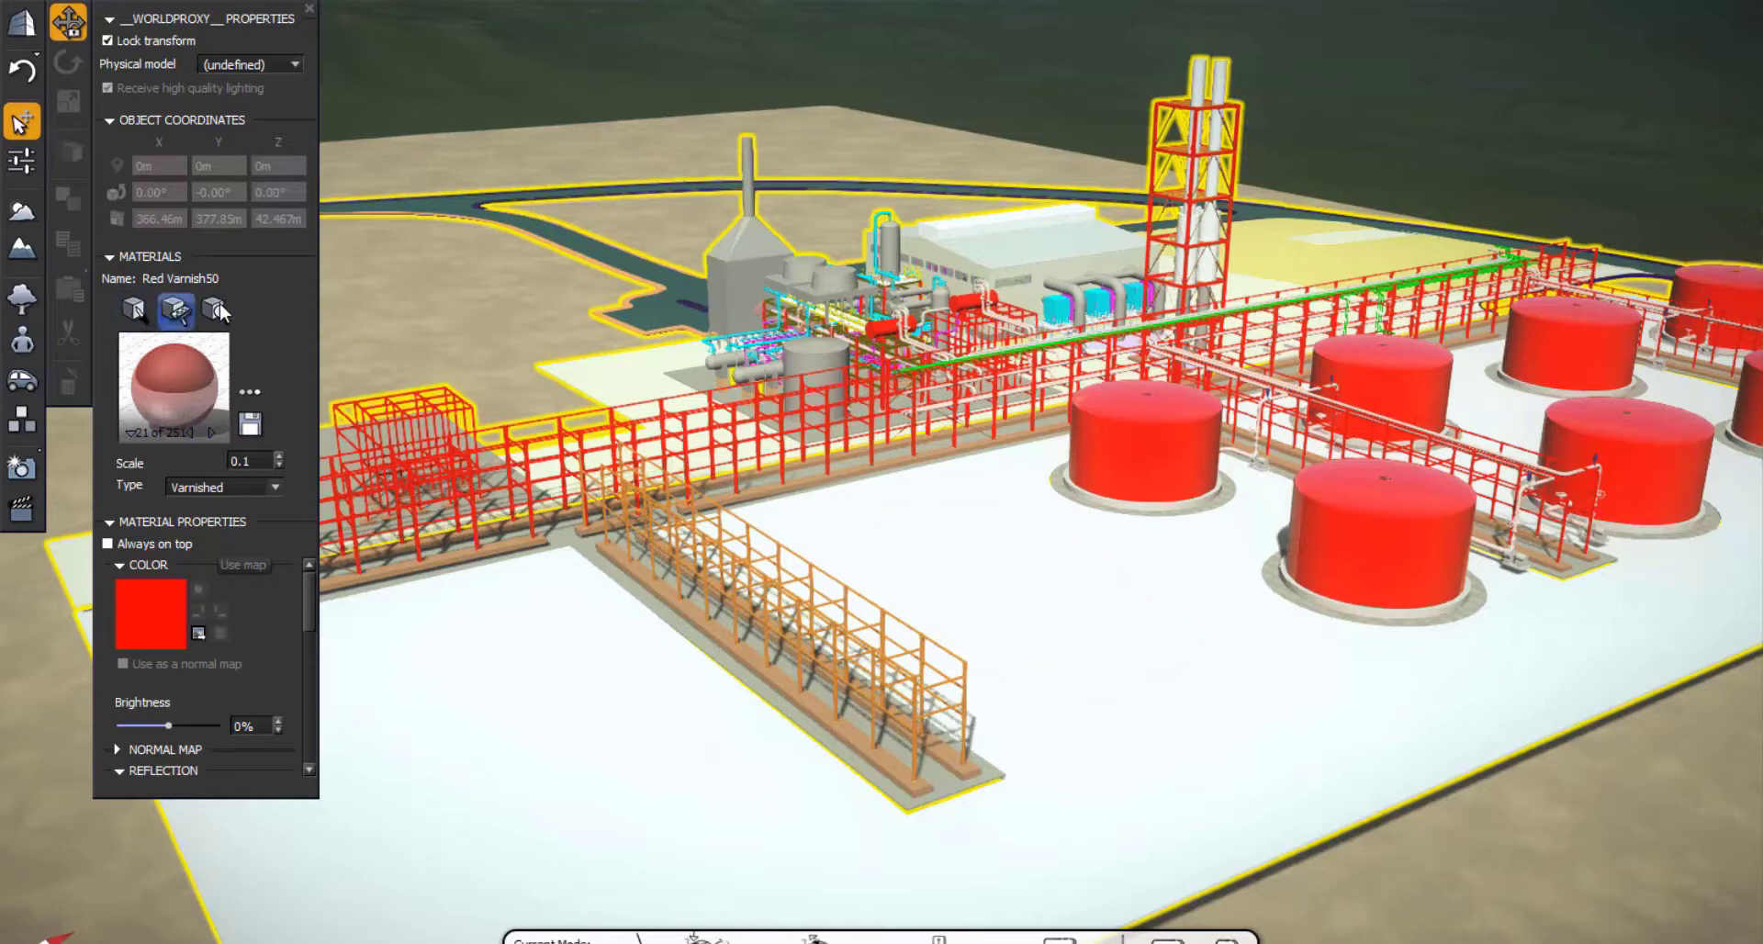
# Sample the process building's beige painted metal wall material and replace it with Concrete Tiles from the Concrete materials
pyautogui.click(136, 310)
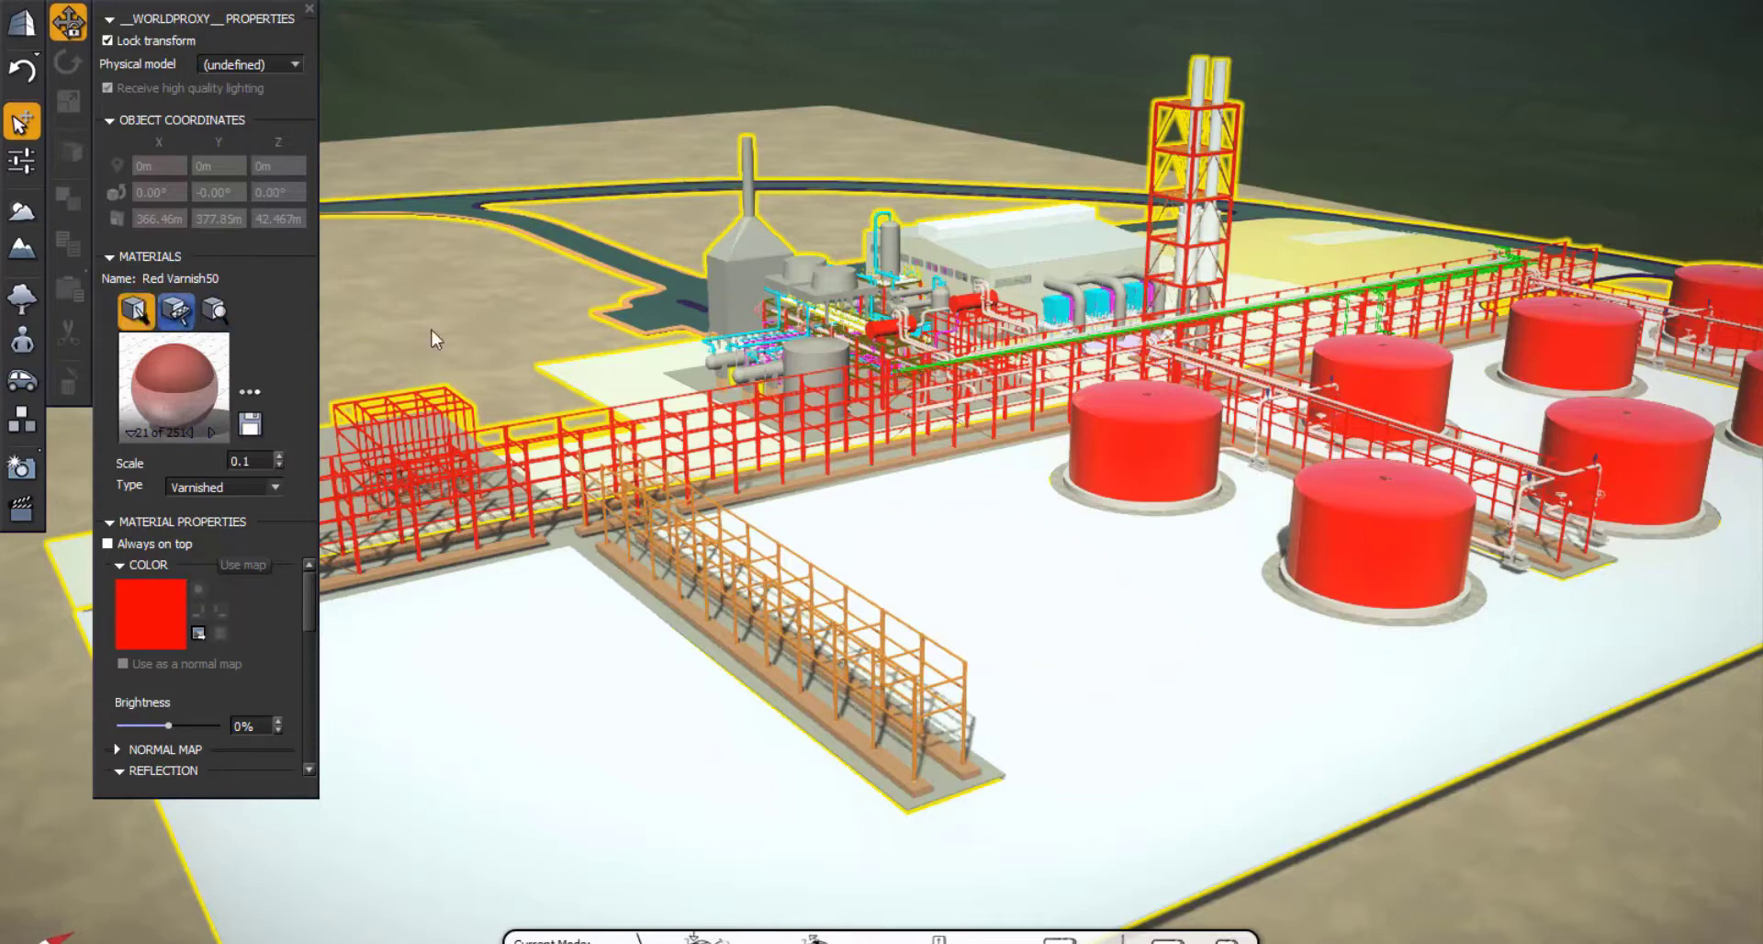
pyautogui.click(1076, 259)
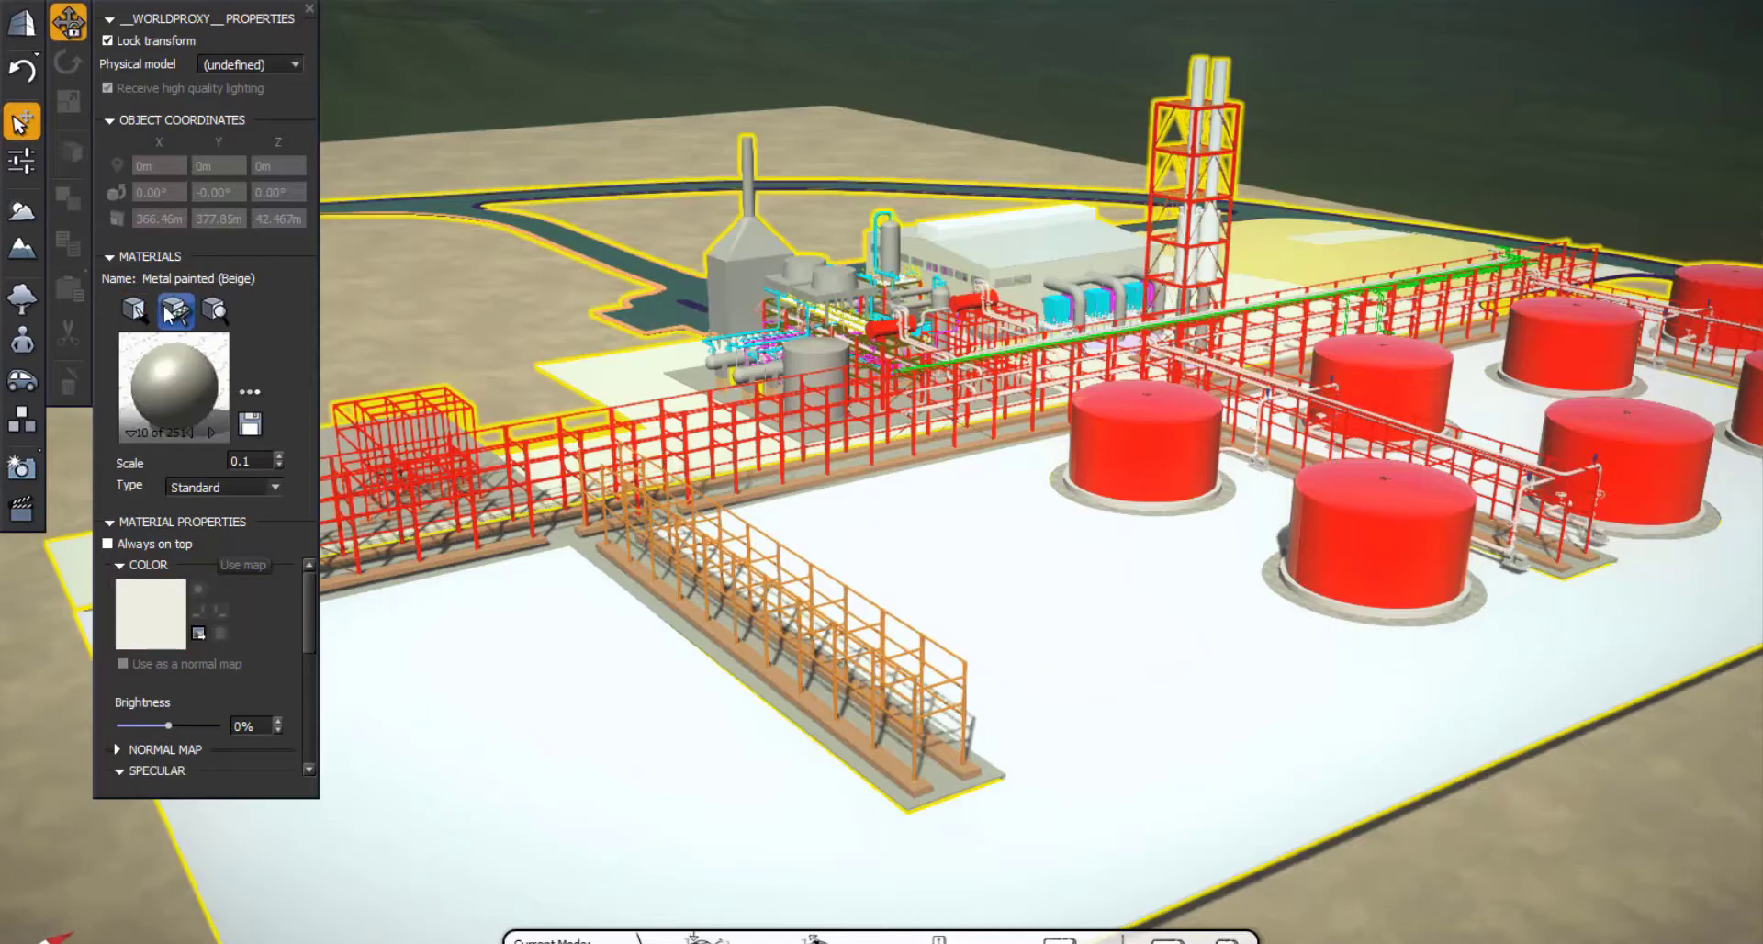
pyautogui.click(251, 390)
pyautogui.click(459, 112)
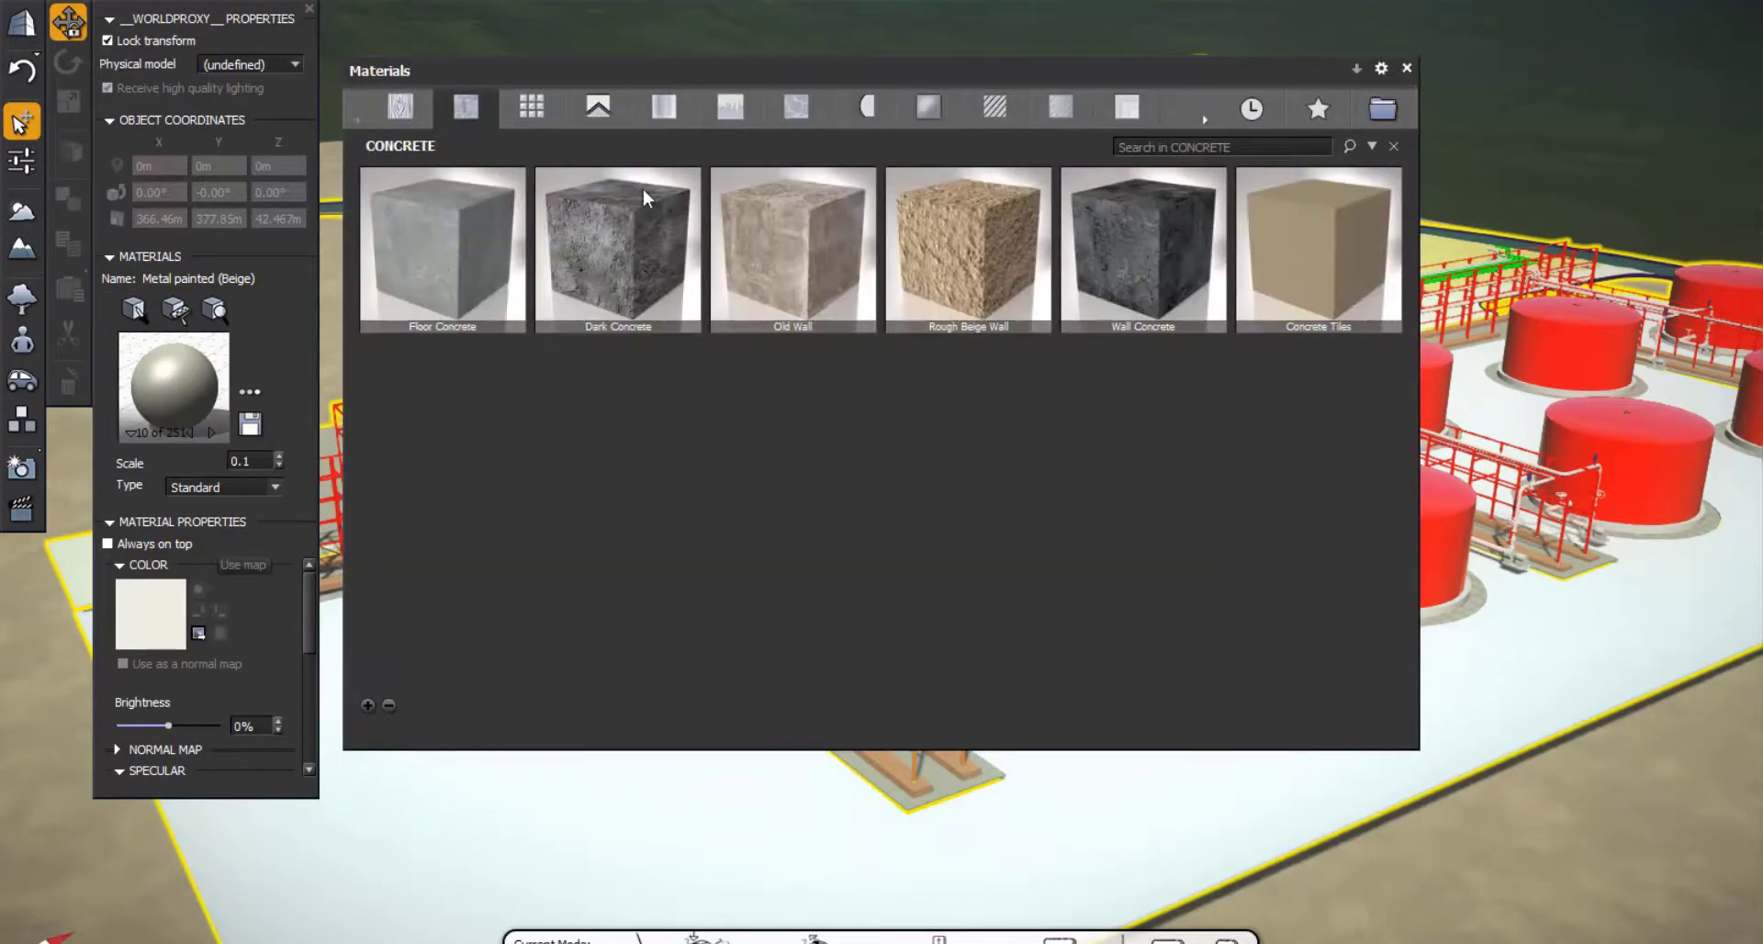
pyautogui.click(1315, 242)
pyautogui.click(1066, 292)
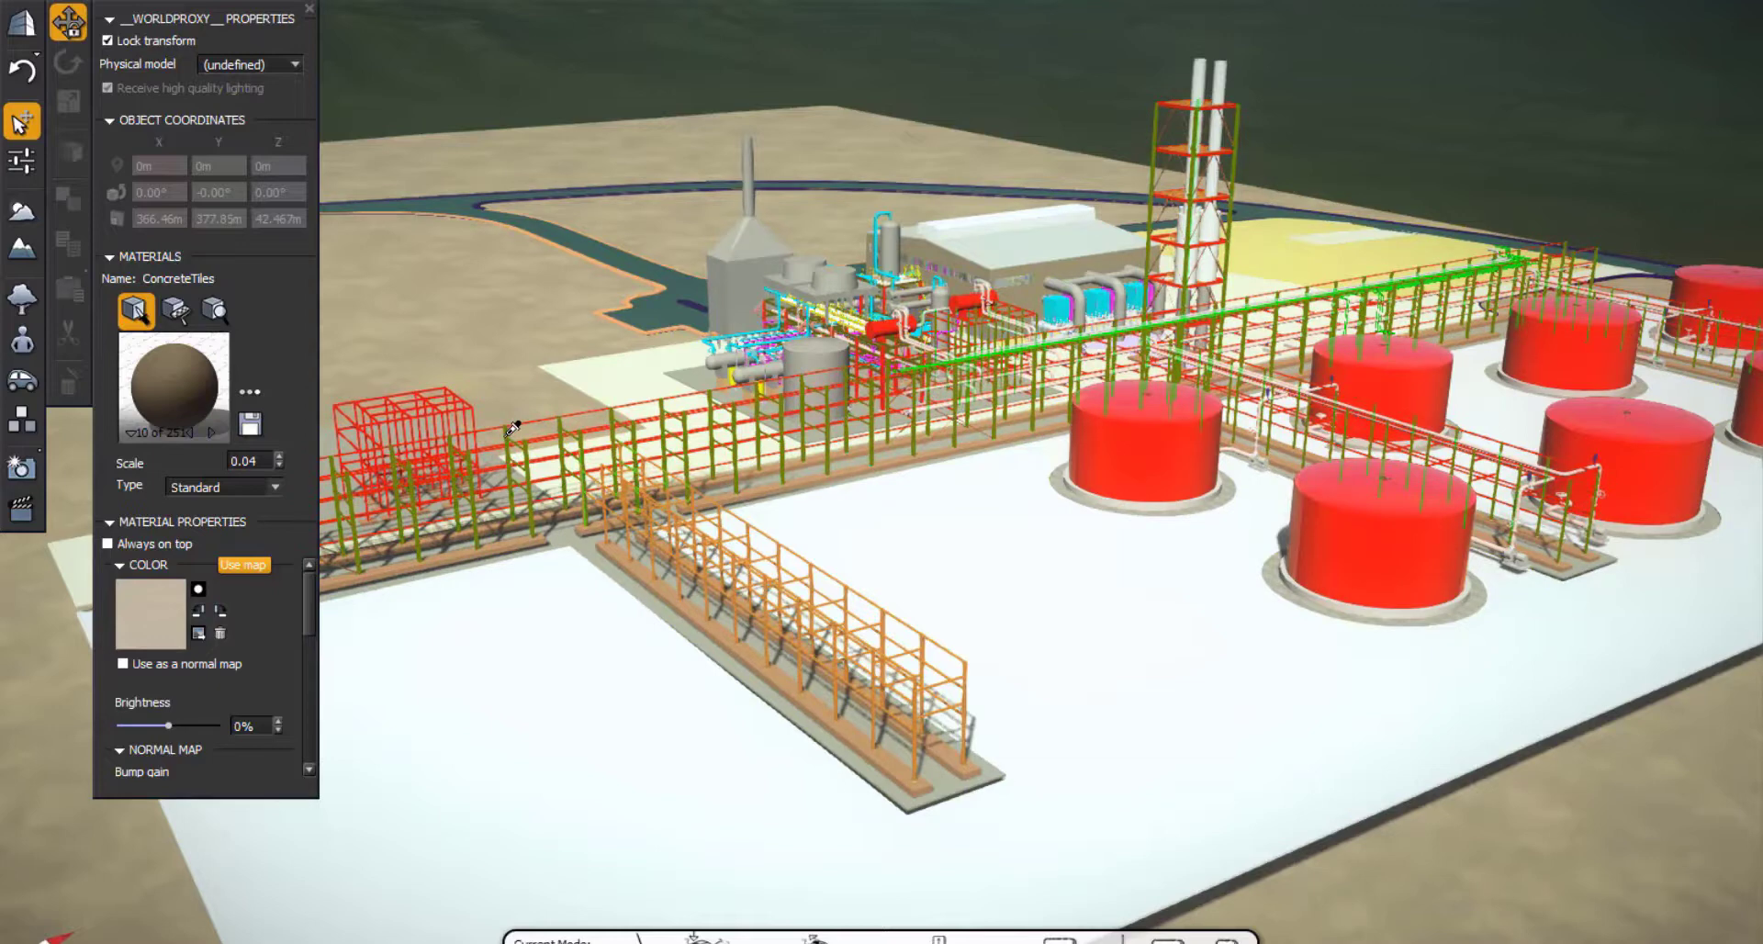
# Sample the pipe rack's red column material and set its color to yellow-green with Red 204, Green 252, Blue 2
pyautogui.click(512, 428)
pyautogui.click(250, 392)
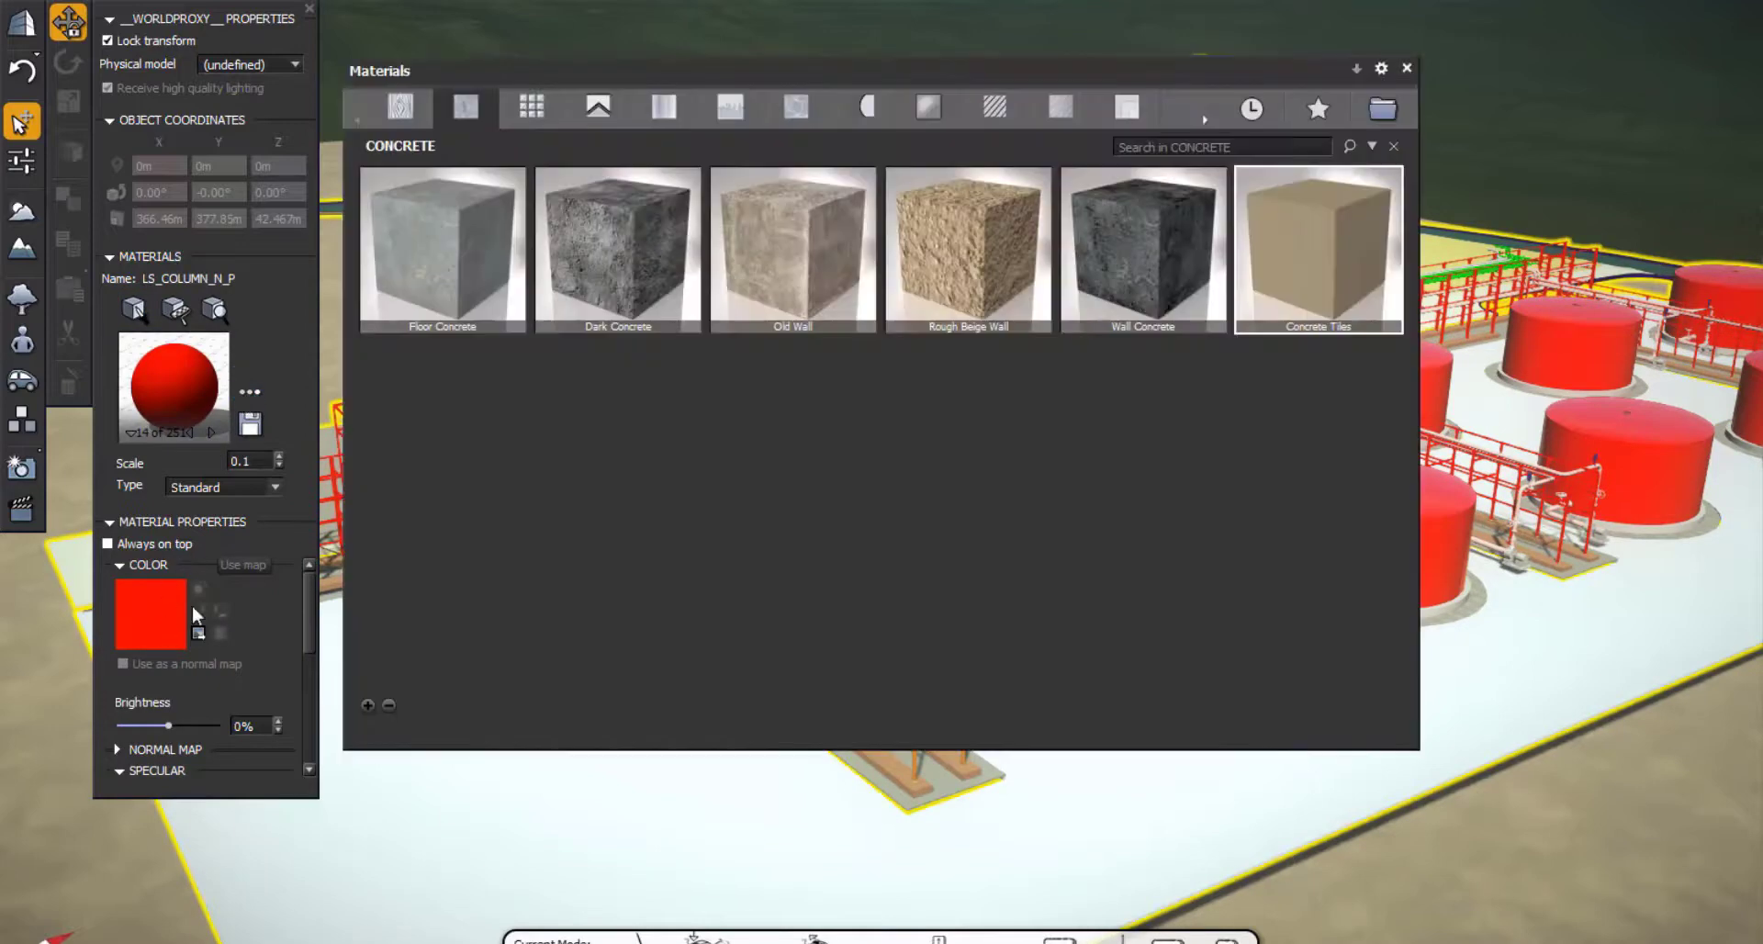
pyautogui.click(1403, 69)
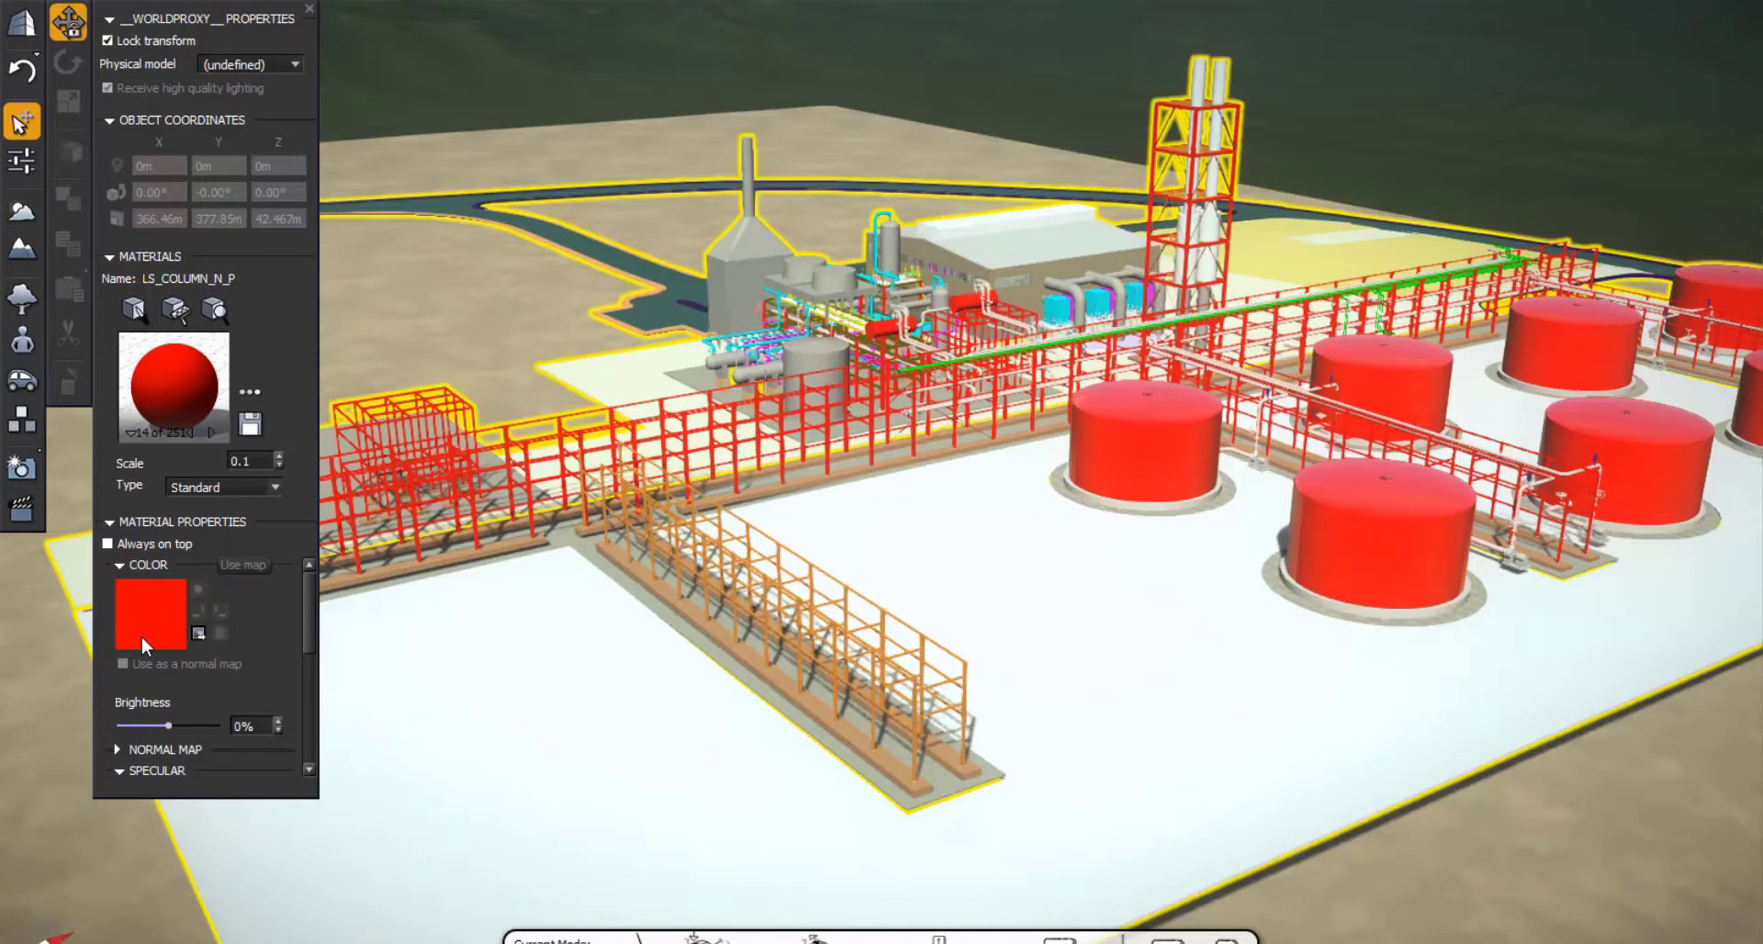
pyautogui.click(151, 614)
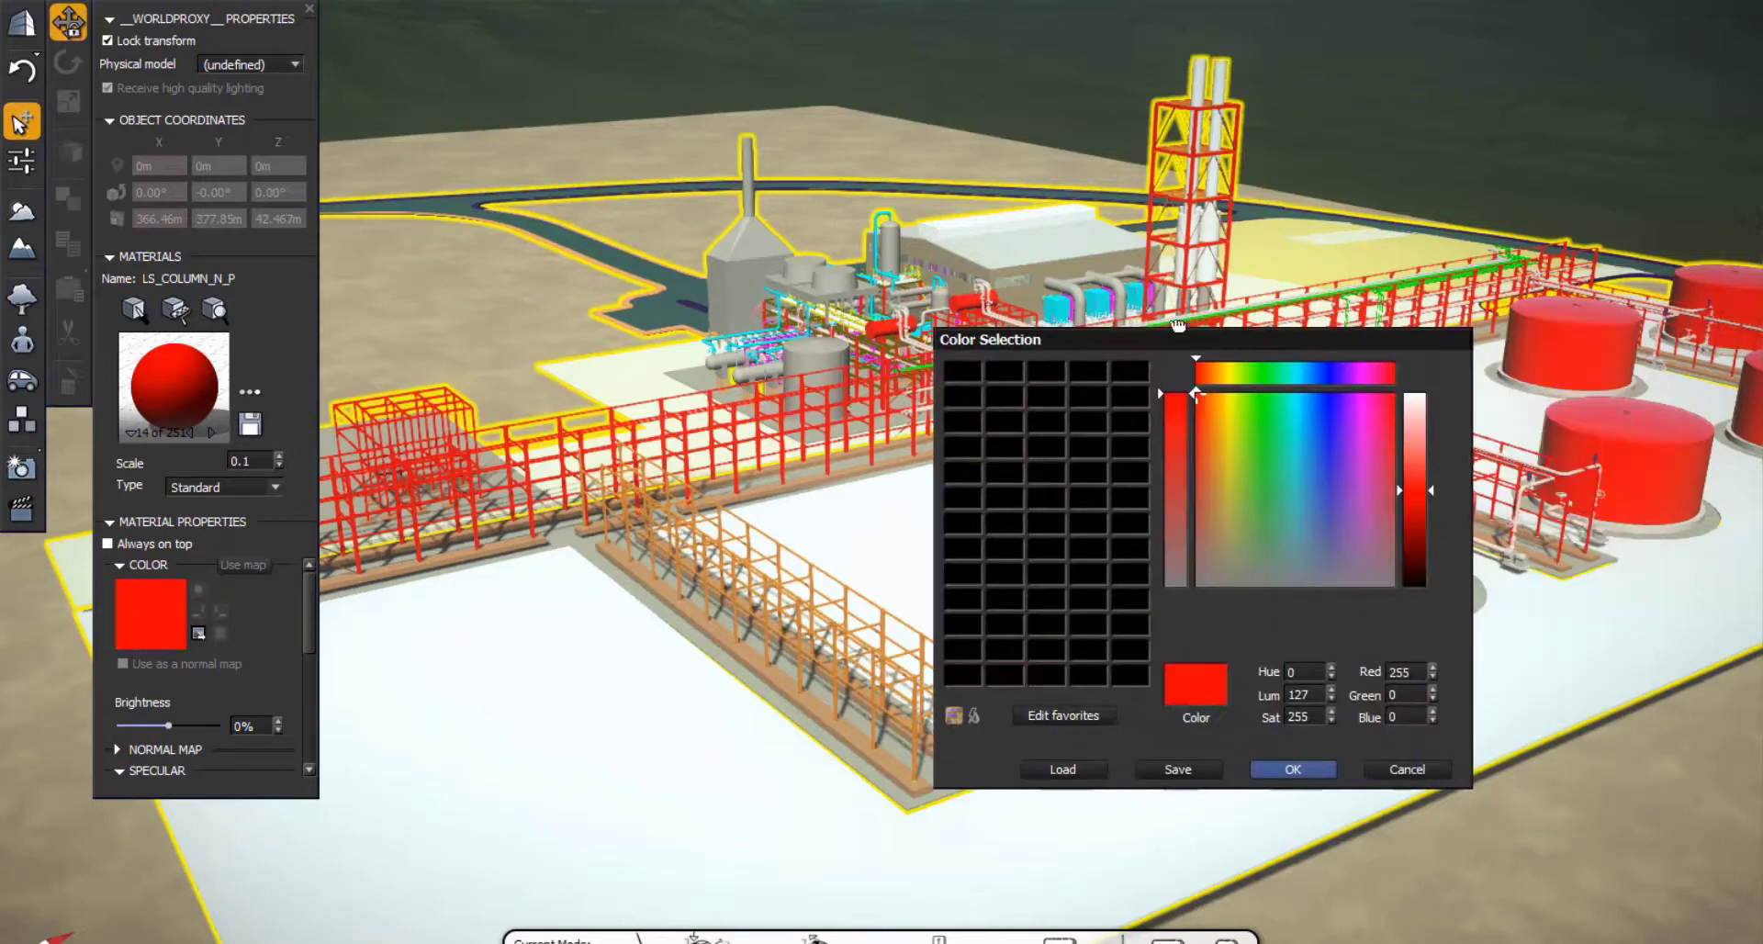
pyautogui.moveTo(1177, 330); pyautogui.dragTo(632, 210)
pyautogui.moveTo(673, 275); pyautogui.dragTo(685, 270)
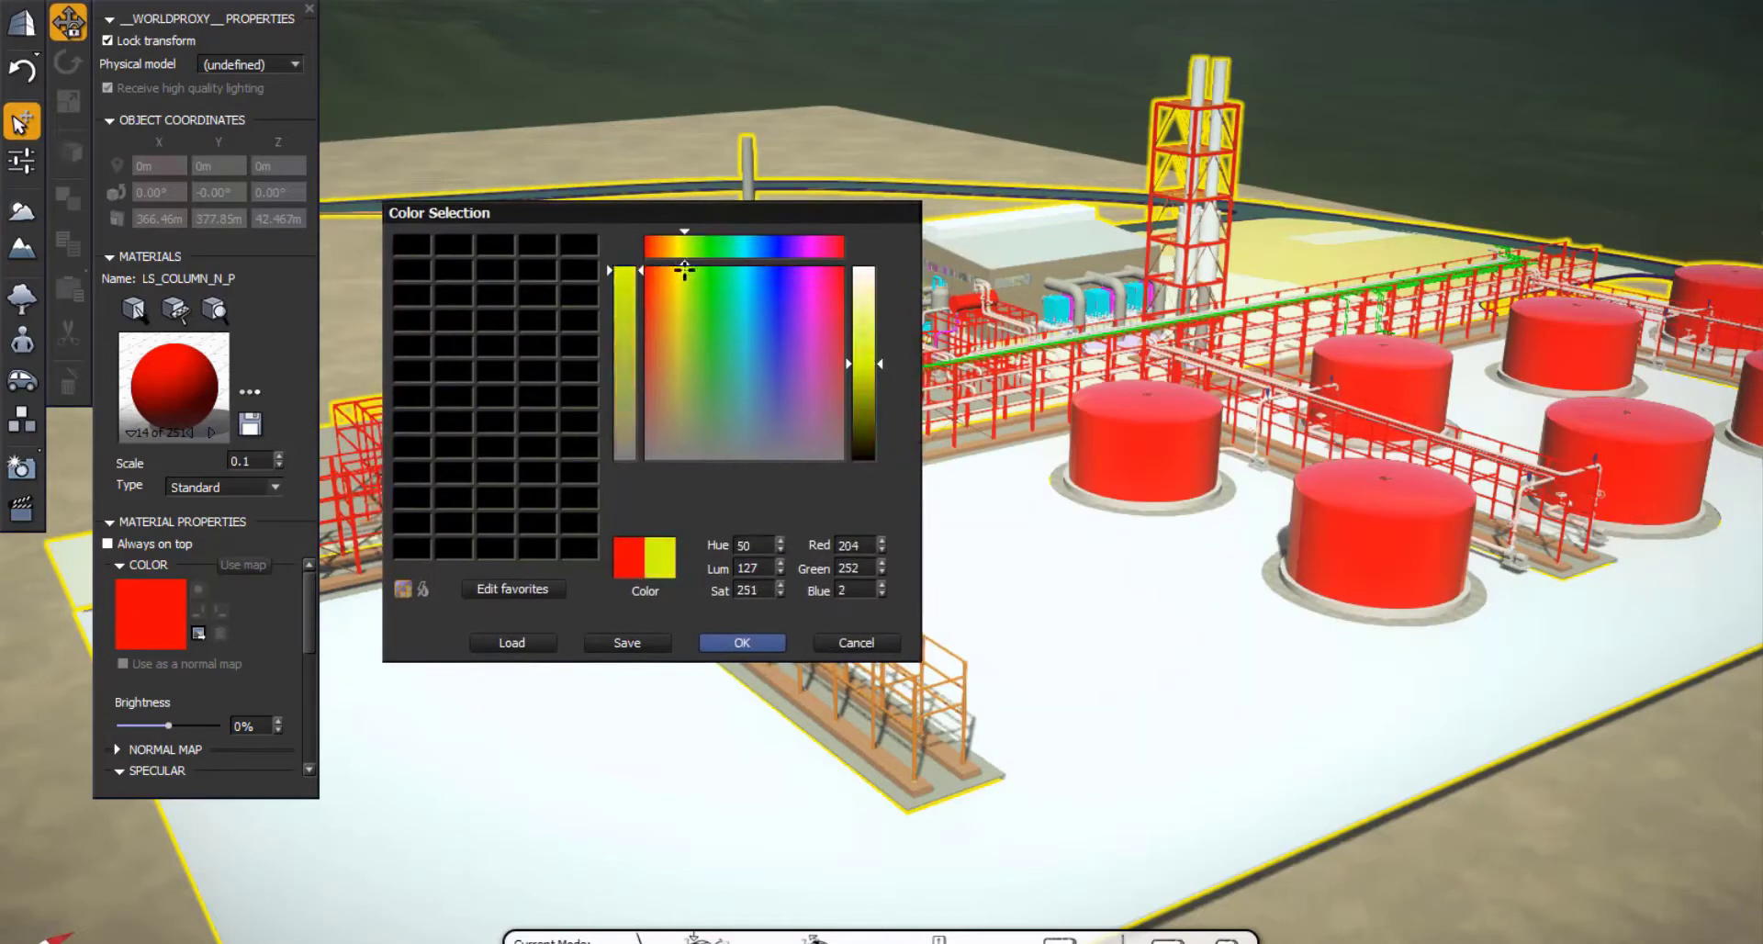
pyautogui.click(729, 639)
# Inspect the recolored pipe rack and its remaining material properties, and sample the grey equipment tank's material
pyautogui.moveTo(797, 394); pyautogui.dragTo(1111, 482, button='middle')
pyautogui.moveTo(762, 391); pyautogui.dragTo(103, 474, button='middle')
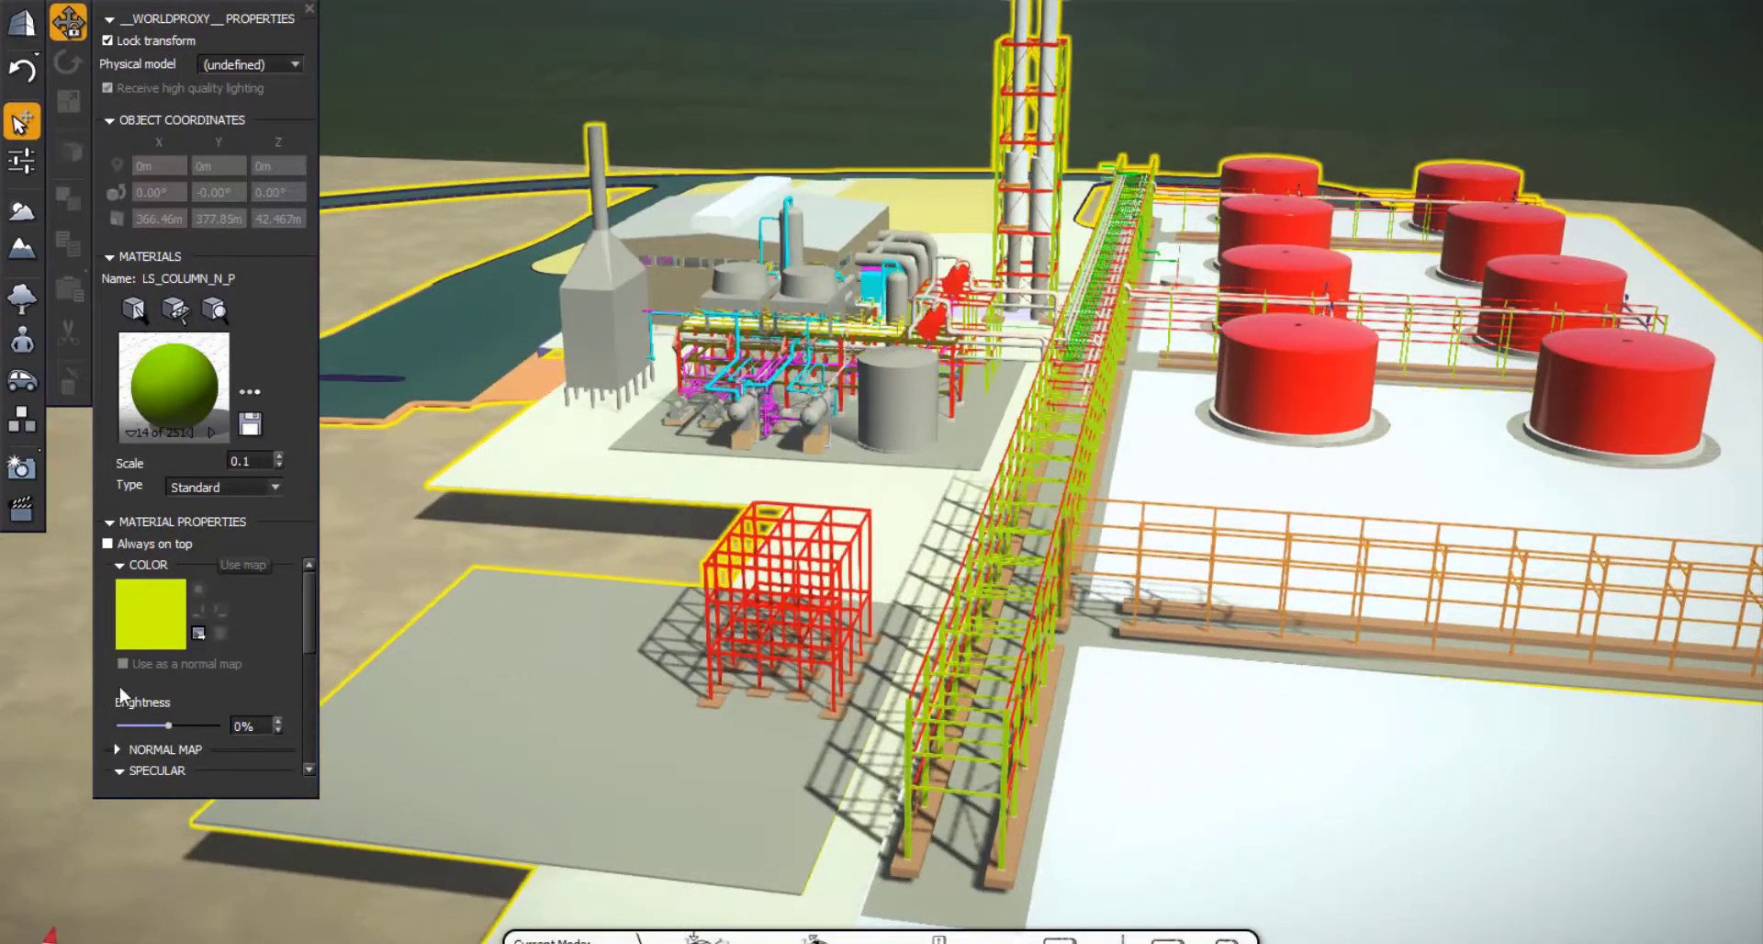
pyautogui.moveTo(312, 629); pyautogui.dragTo(296, 740)
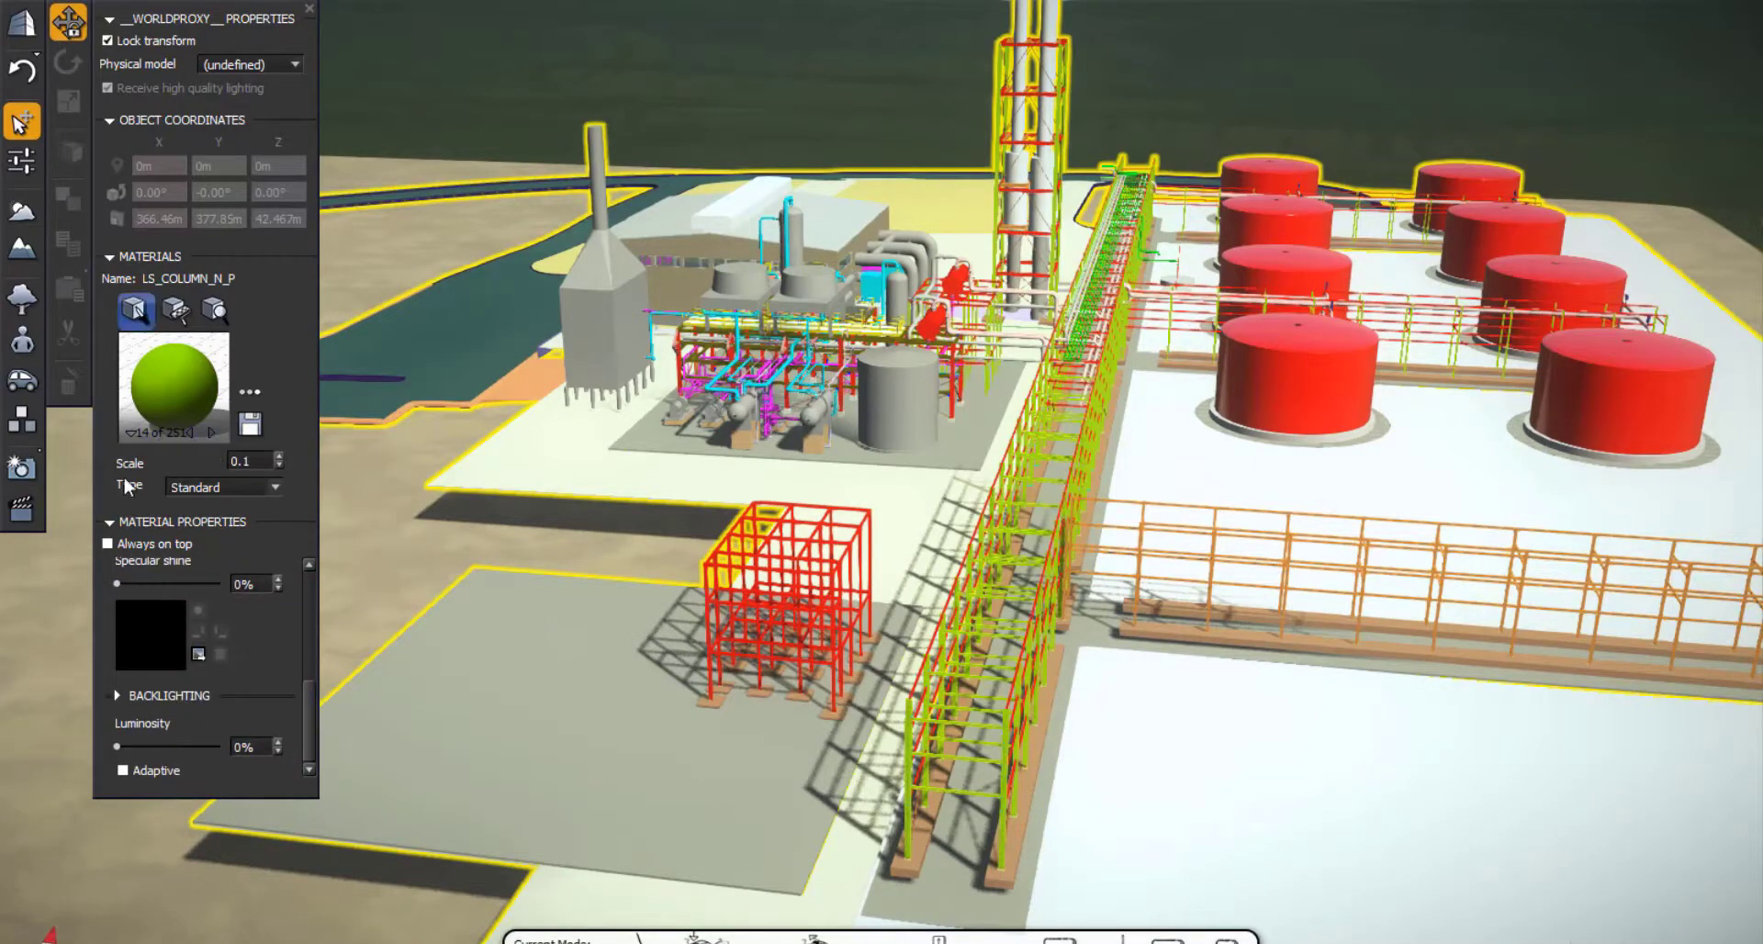
pyautogui.moveTo(1348, 443); pyautogui.dragTo(1190, 501, button='middle')
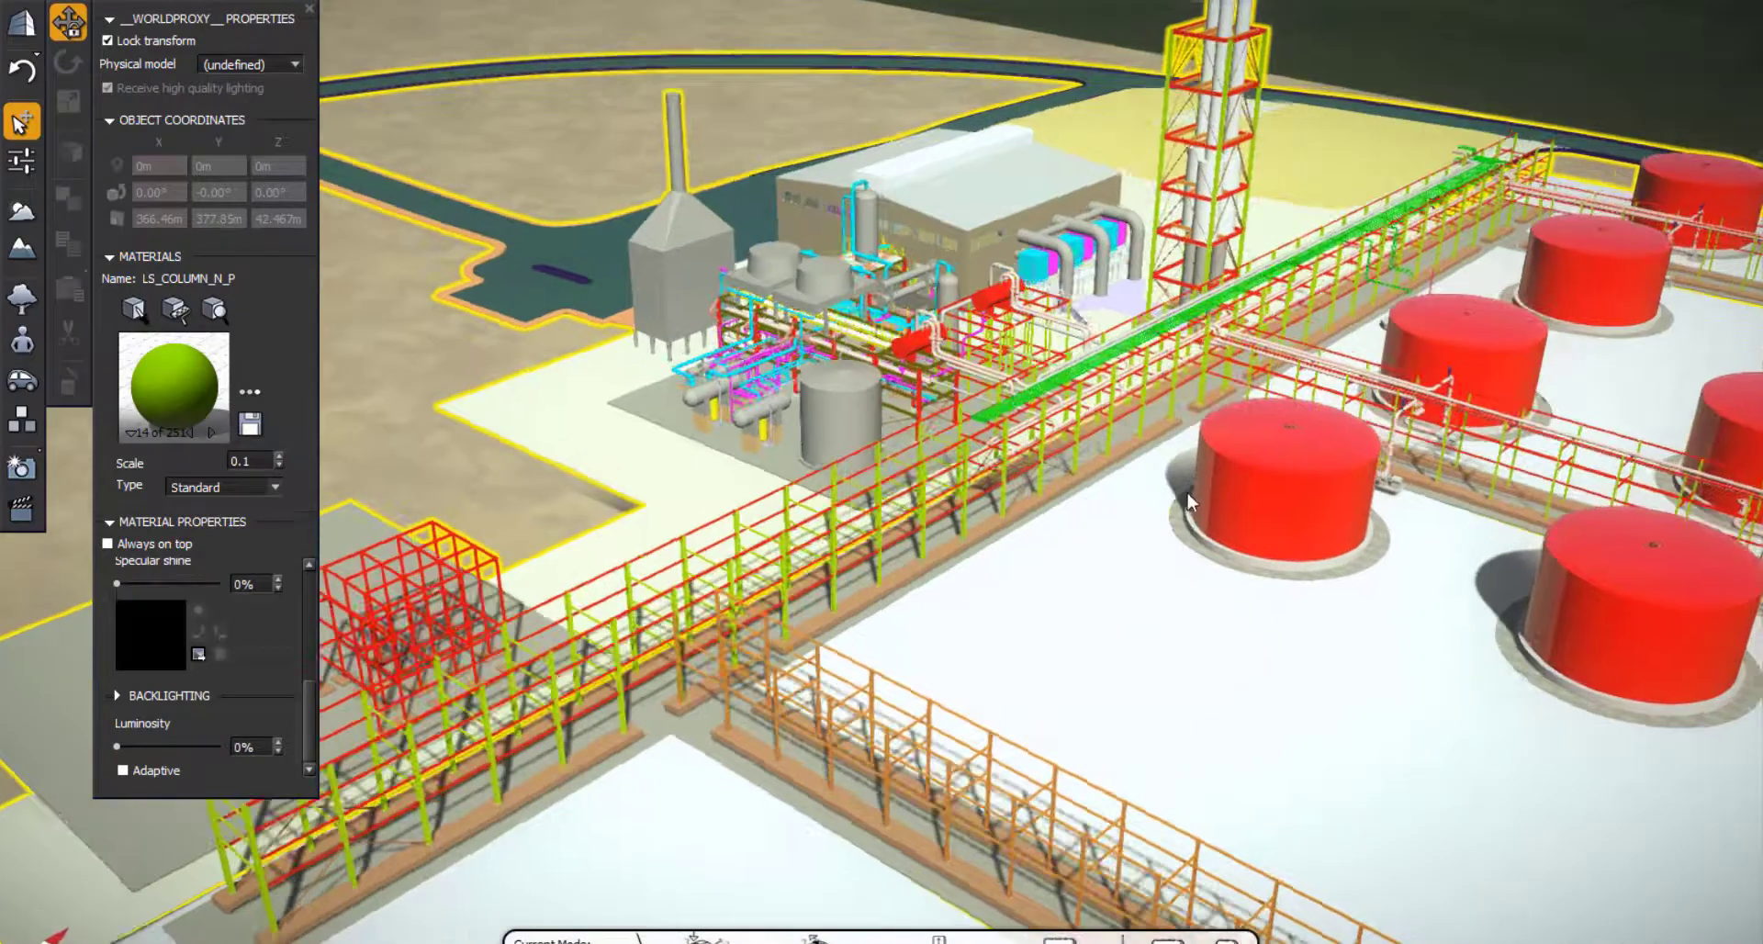
pyautogui.click(869, 416)
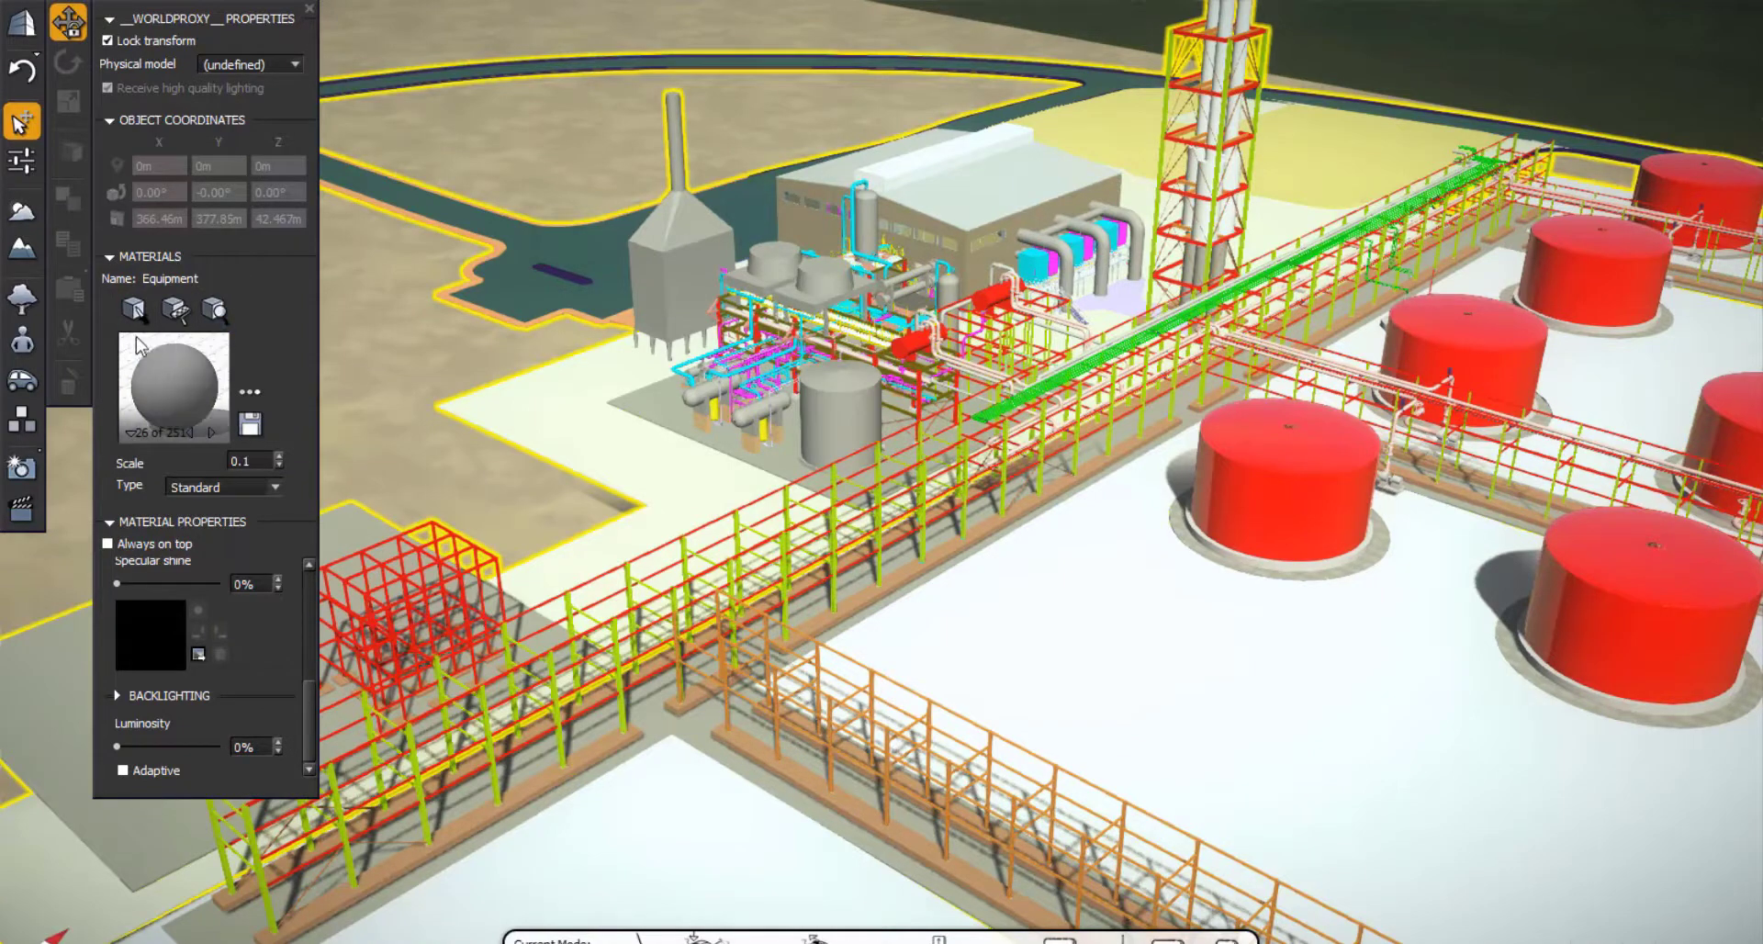
# Sample the road's asphalt material and replace it with Wall Concrete from the Concrete materials
pyautogui.click(134, 310)
pyautogui.click(582, 239)
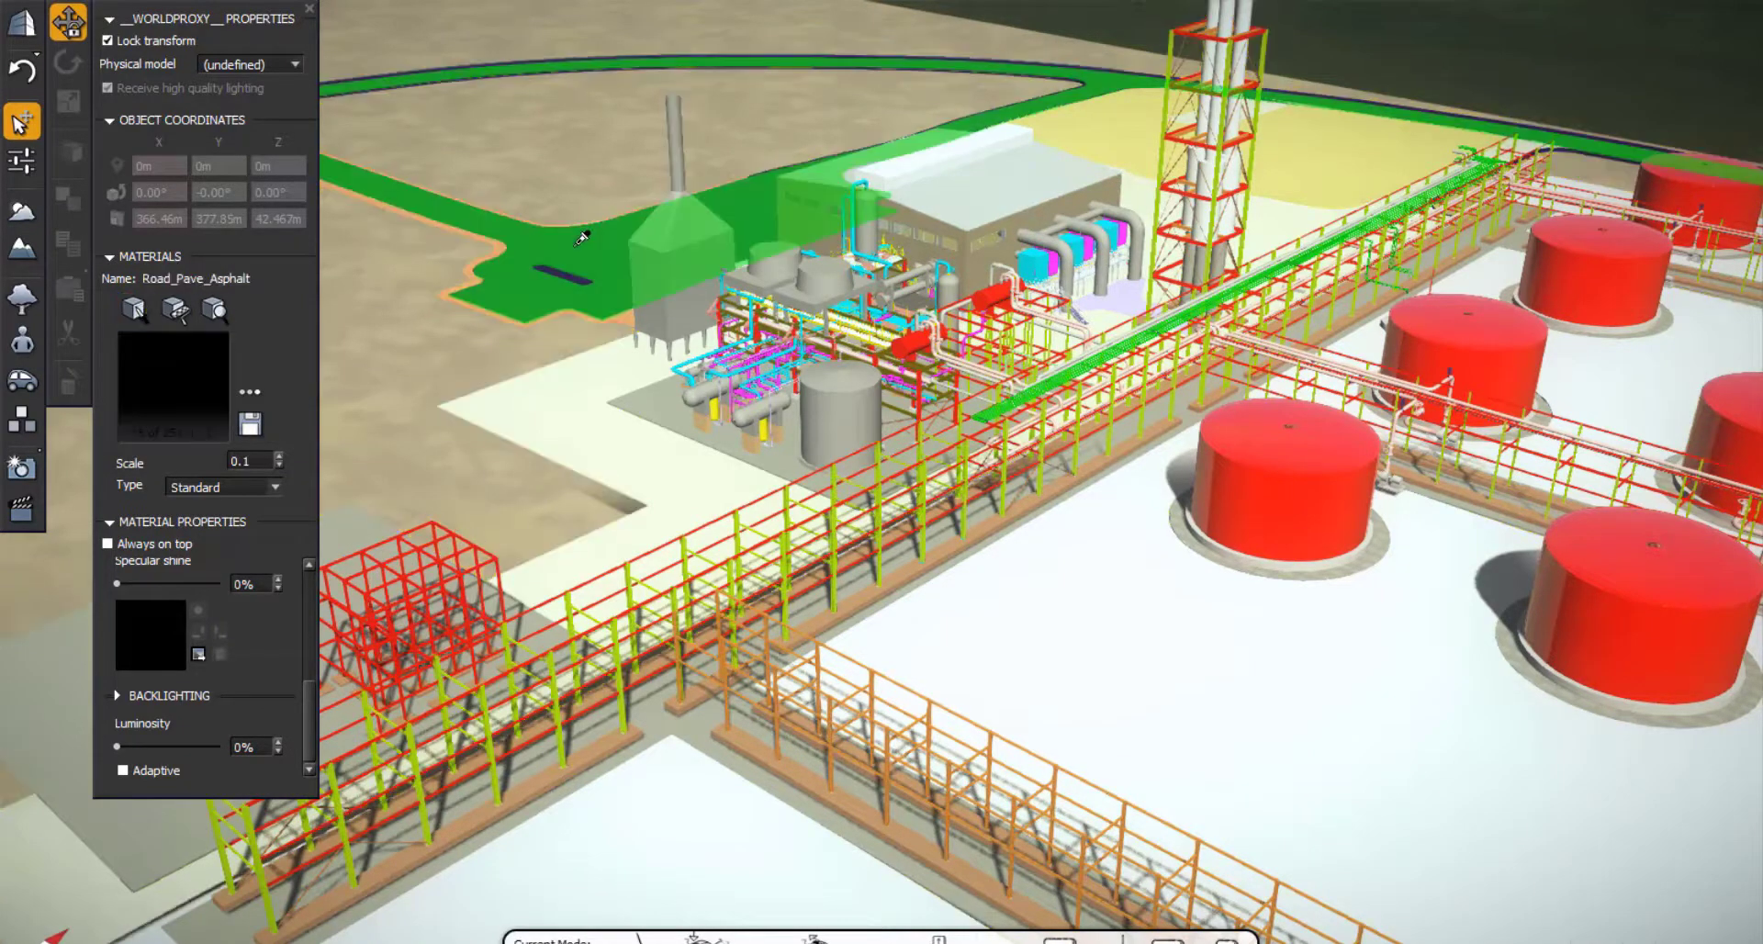
pyautogui.click(249, 391)
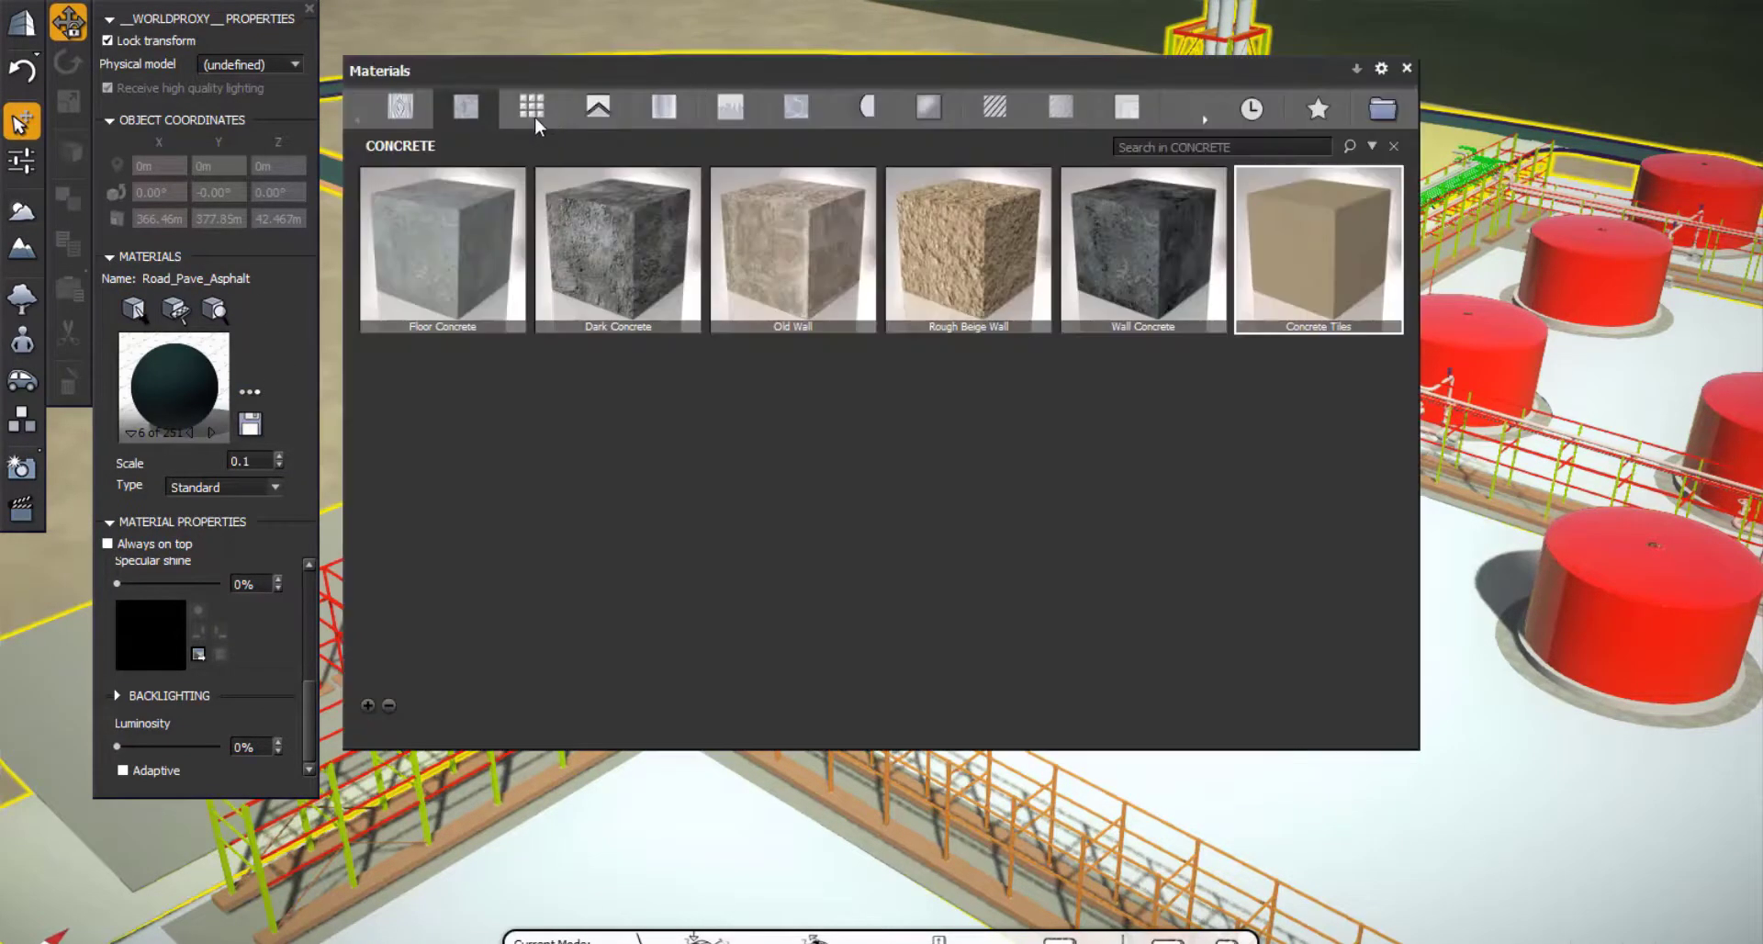
pyautogui.click(1148, 257)
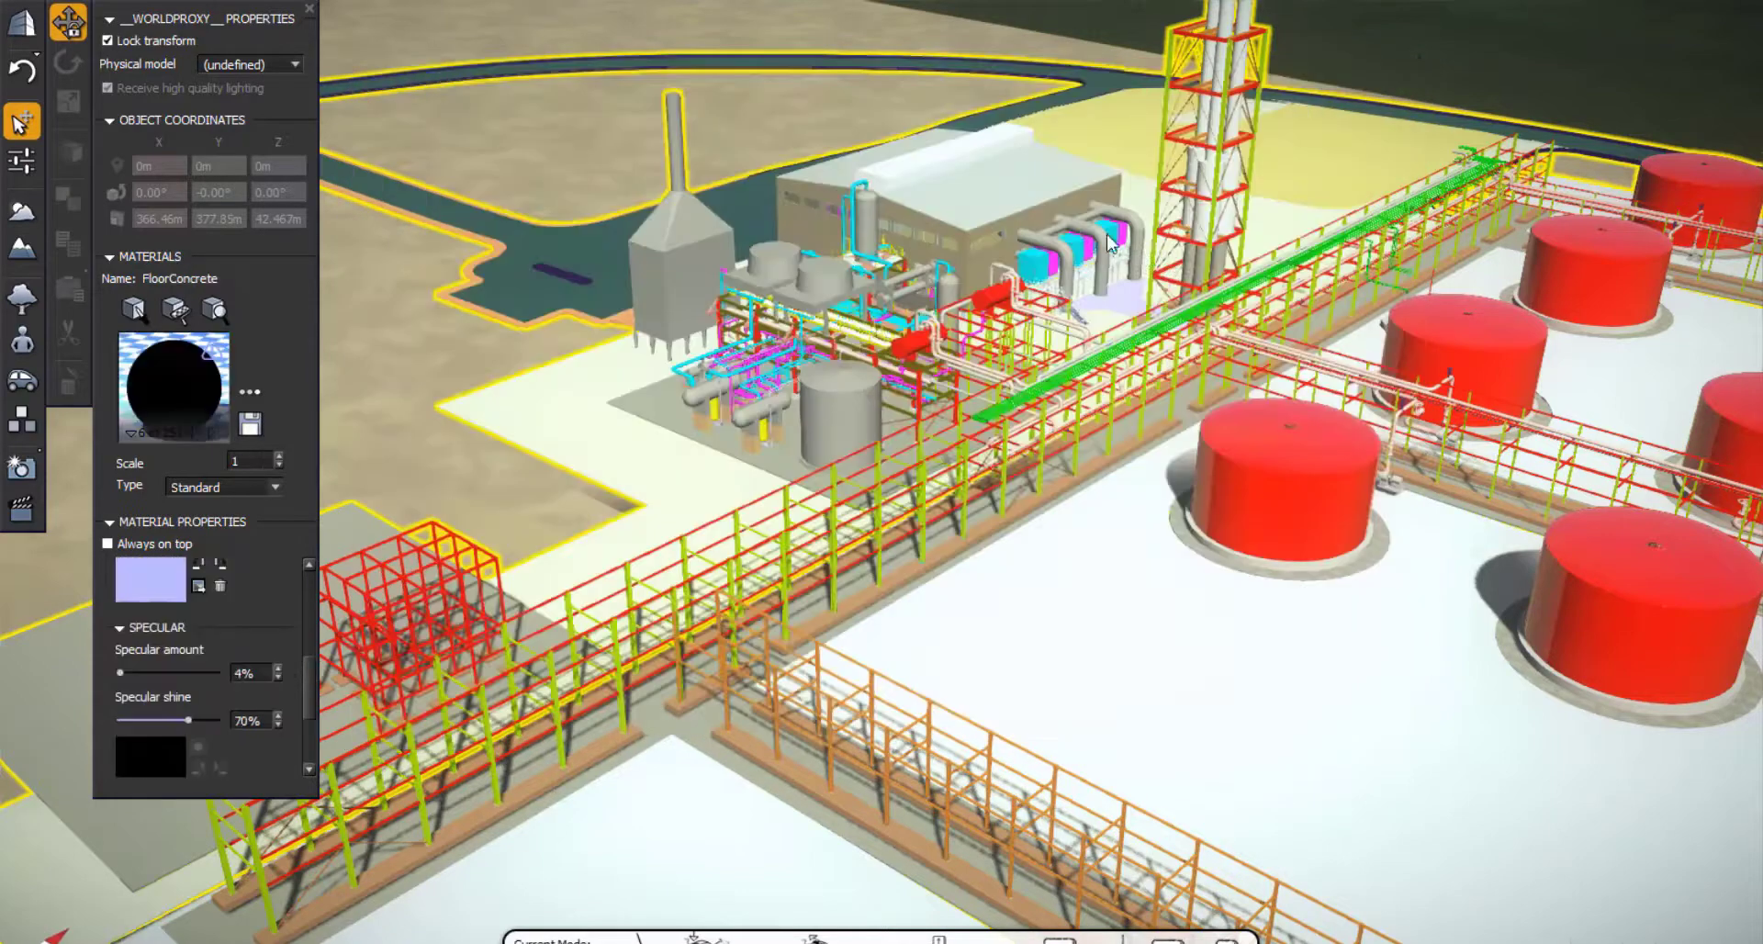
# Assign the road's concrete material to the paved area around the process building and to the white tank yard ground
pyautogui.click(175, 310)
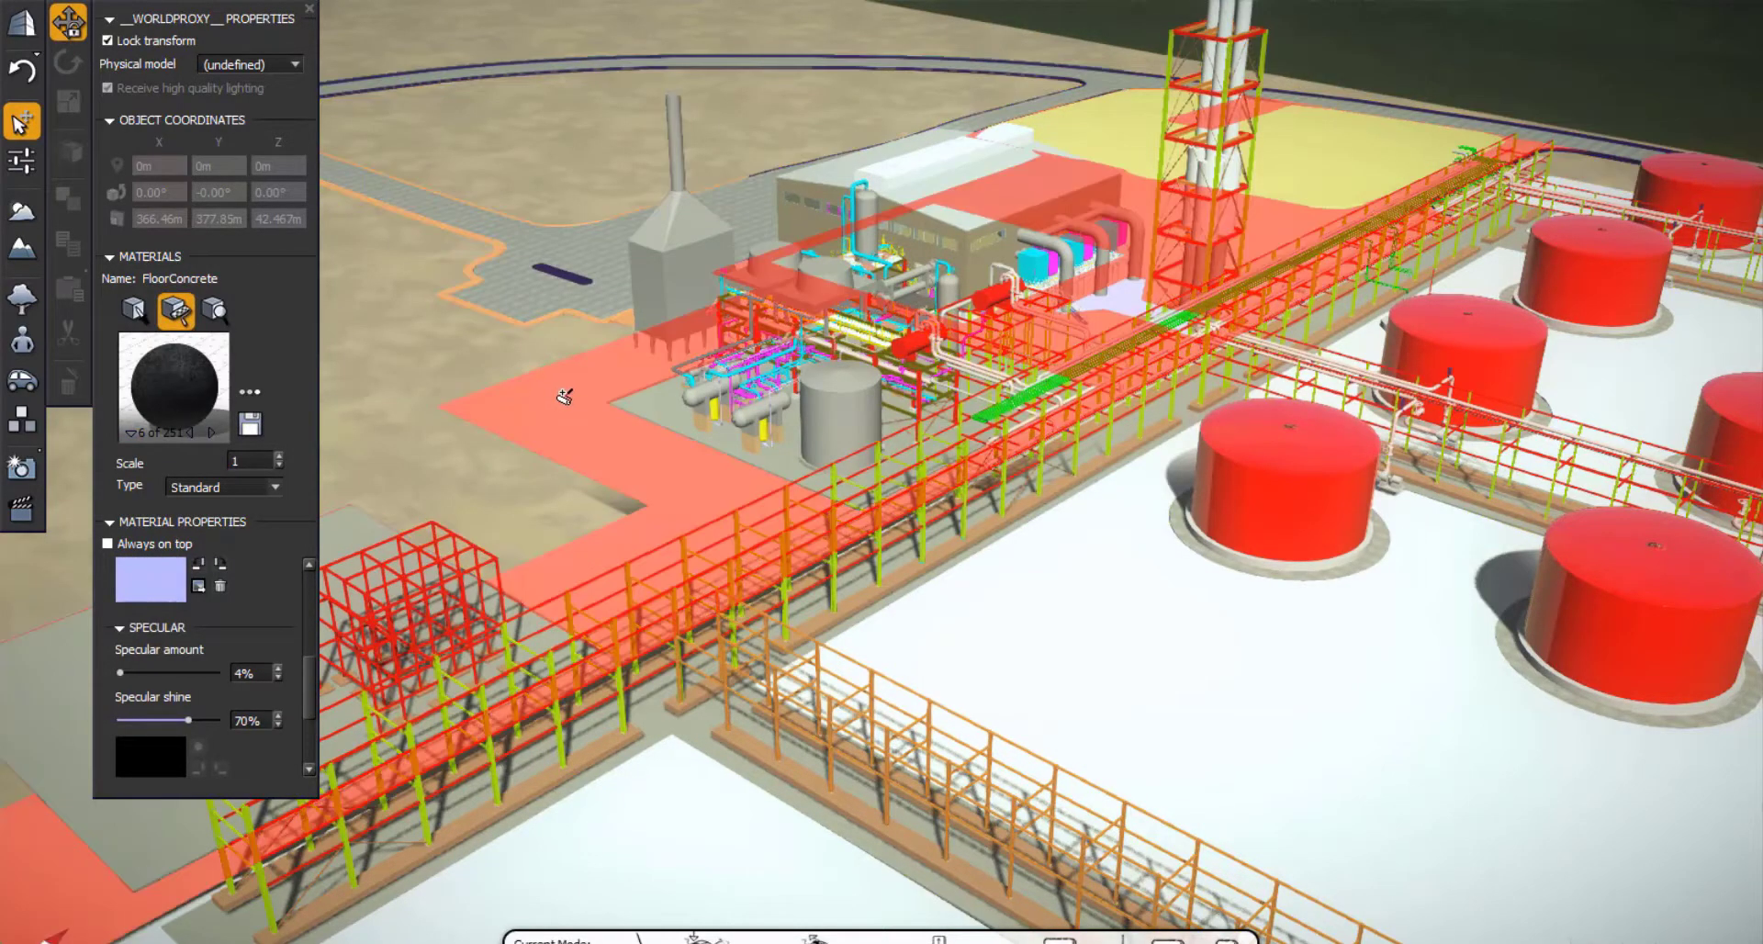
pyautogui.click(565, 397)
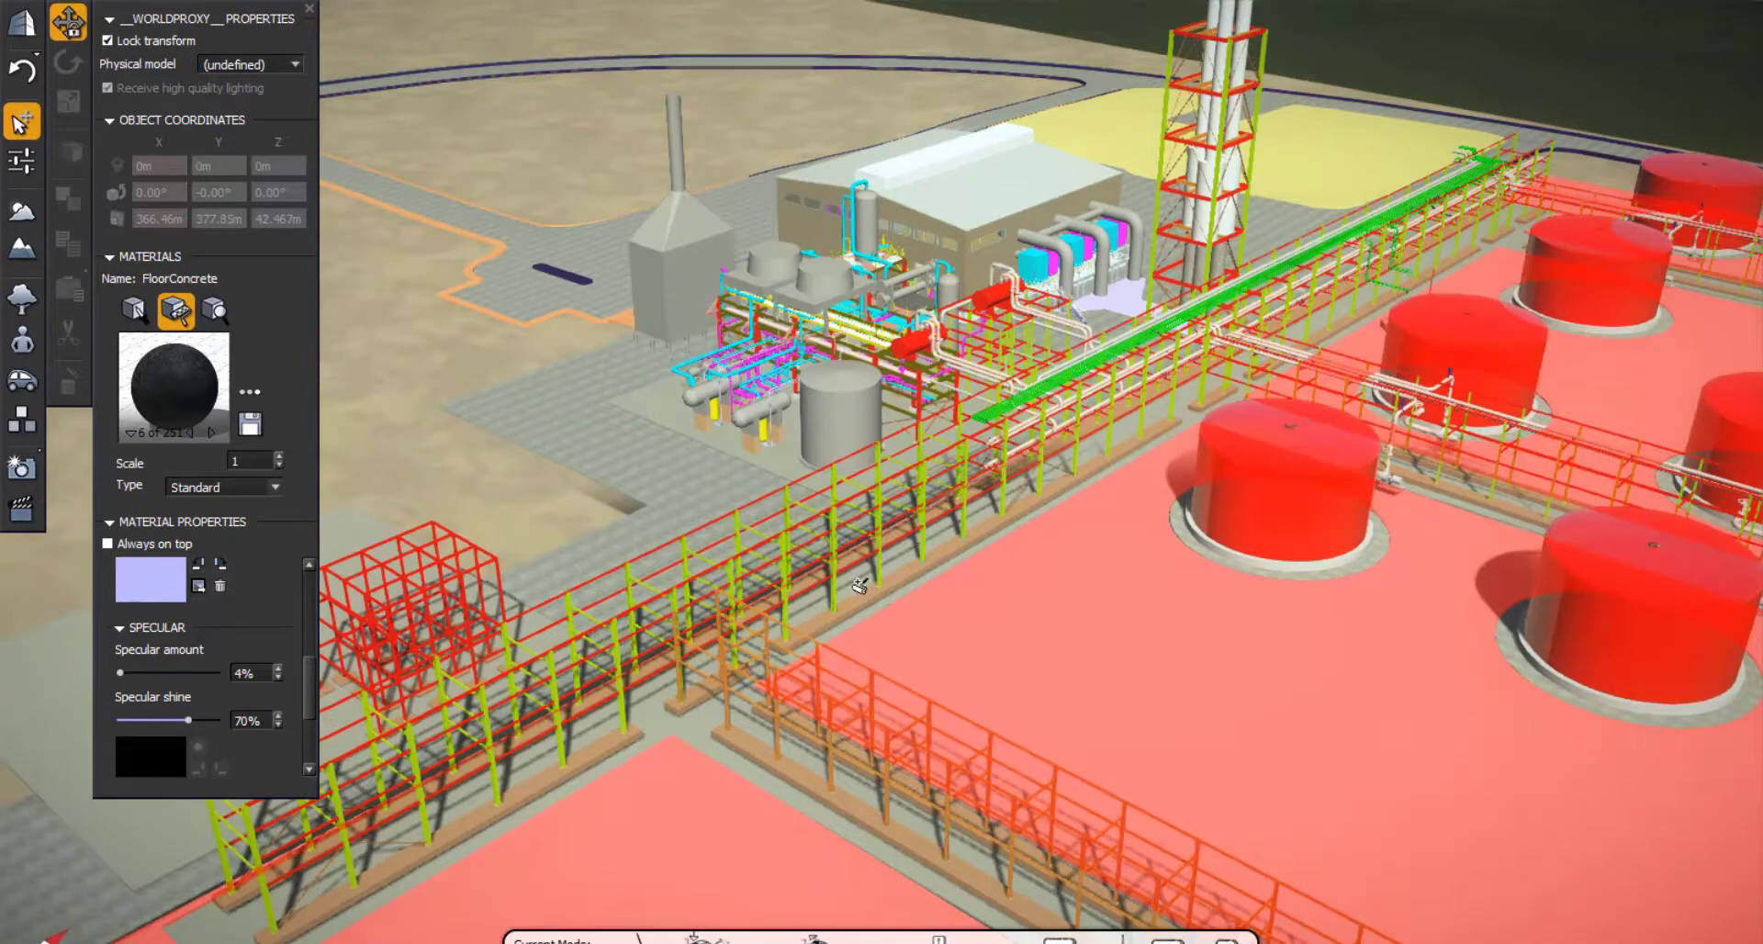
pyautogui.click(860, 586)
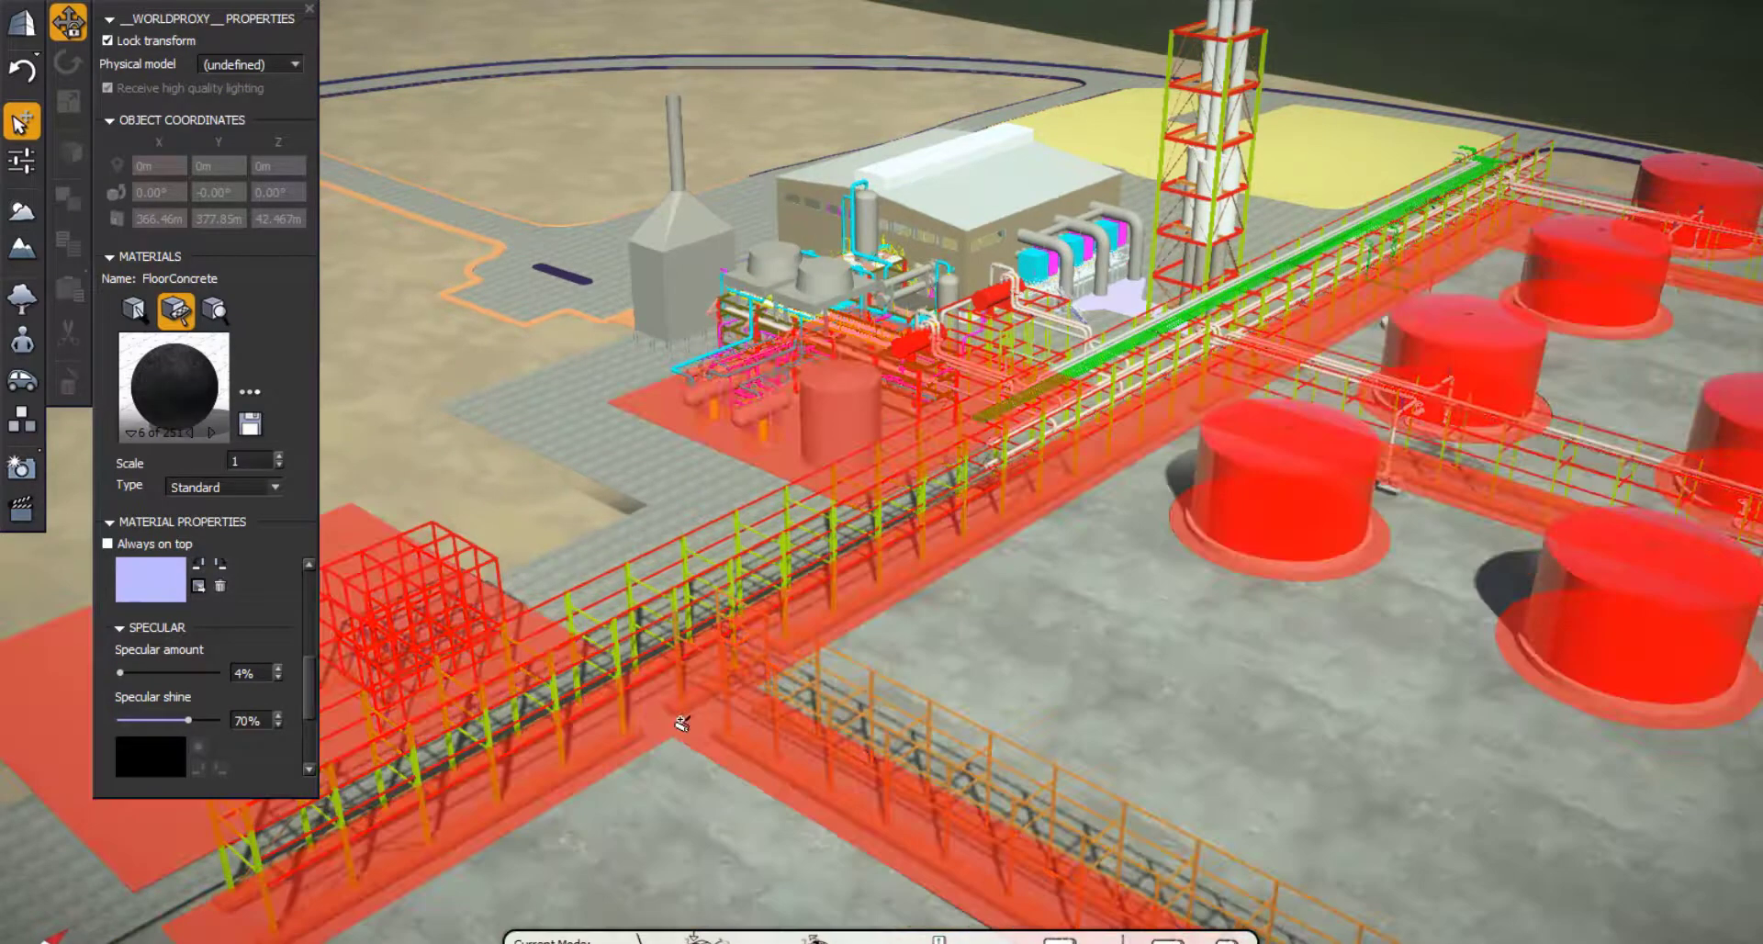
# Sample the yellow site area's material behind the process building and replace it with Grass 10cm from the Grass materials
pyautogui.scroll(-4, 1041, 304)
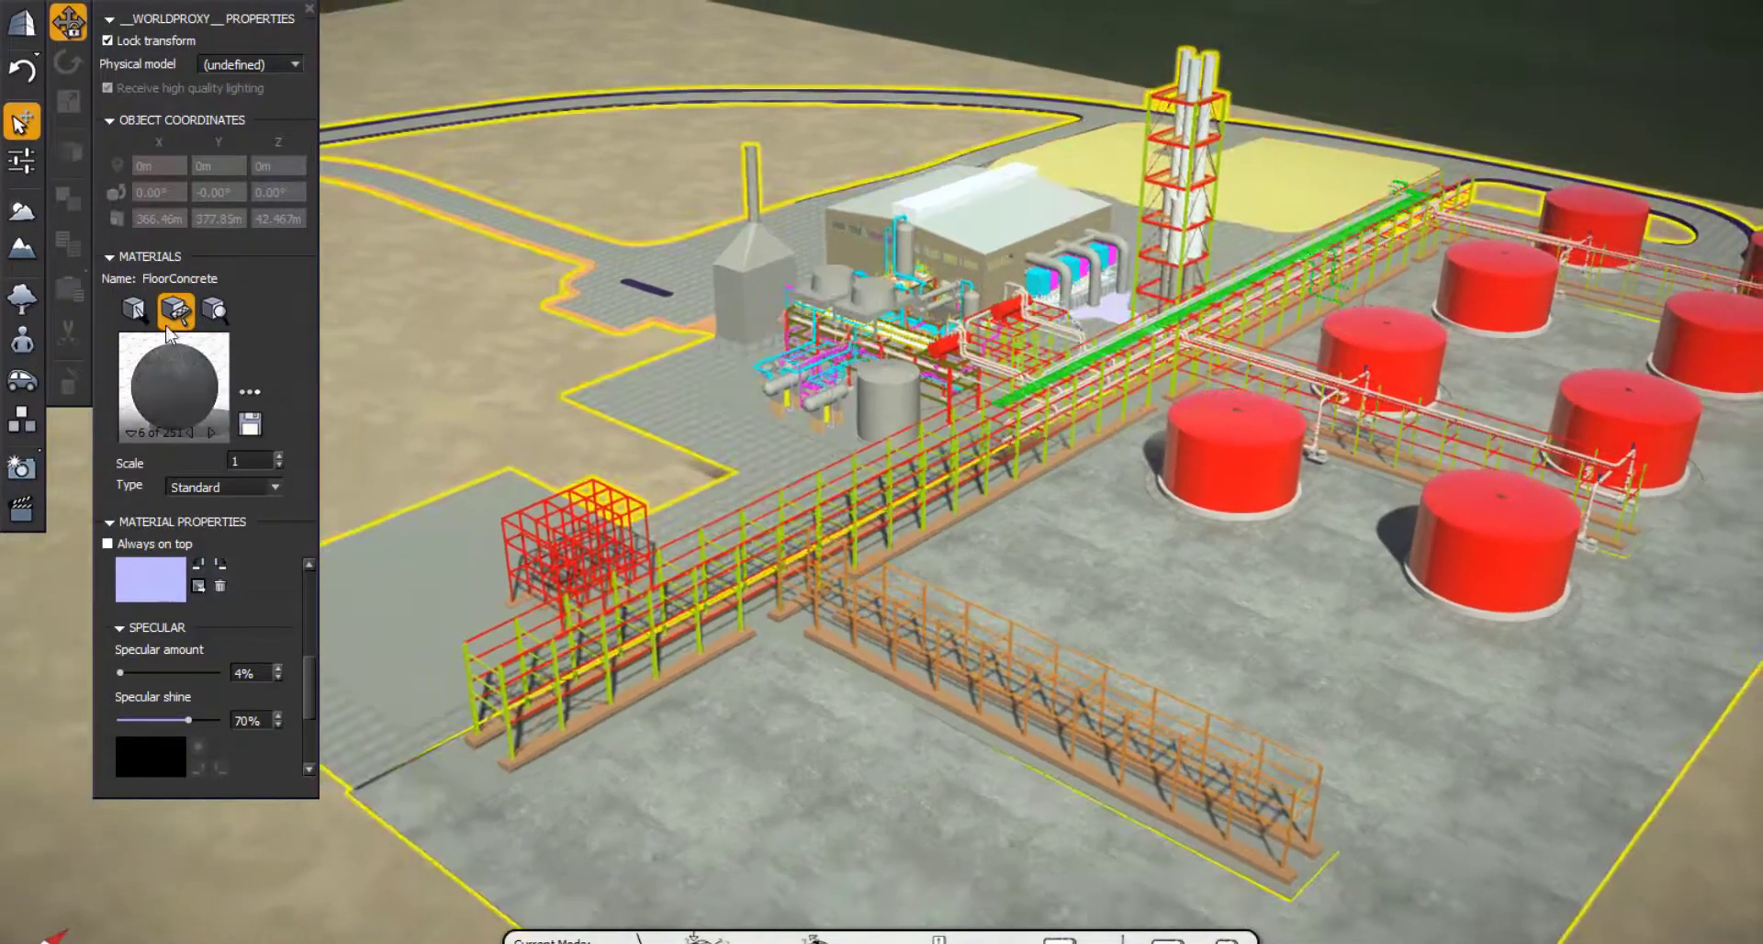
pyautogui.click(135, 309)
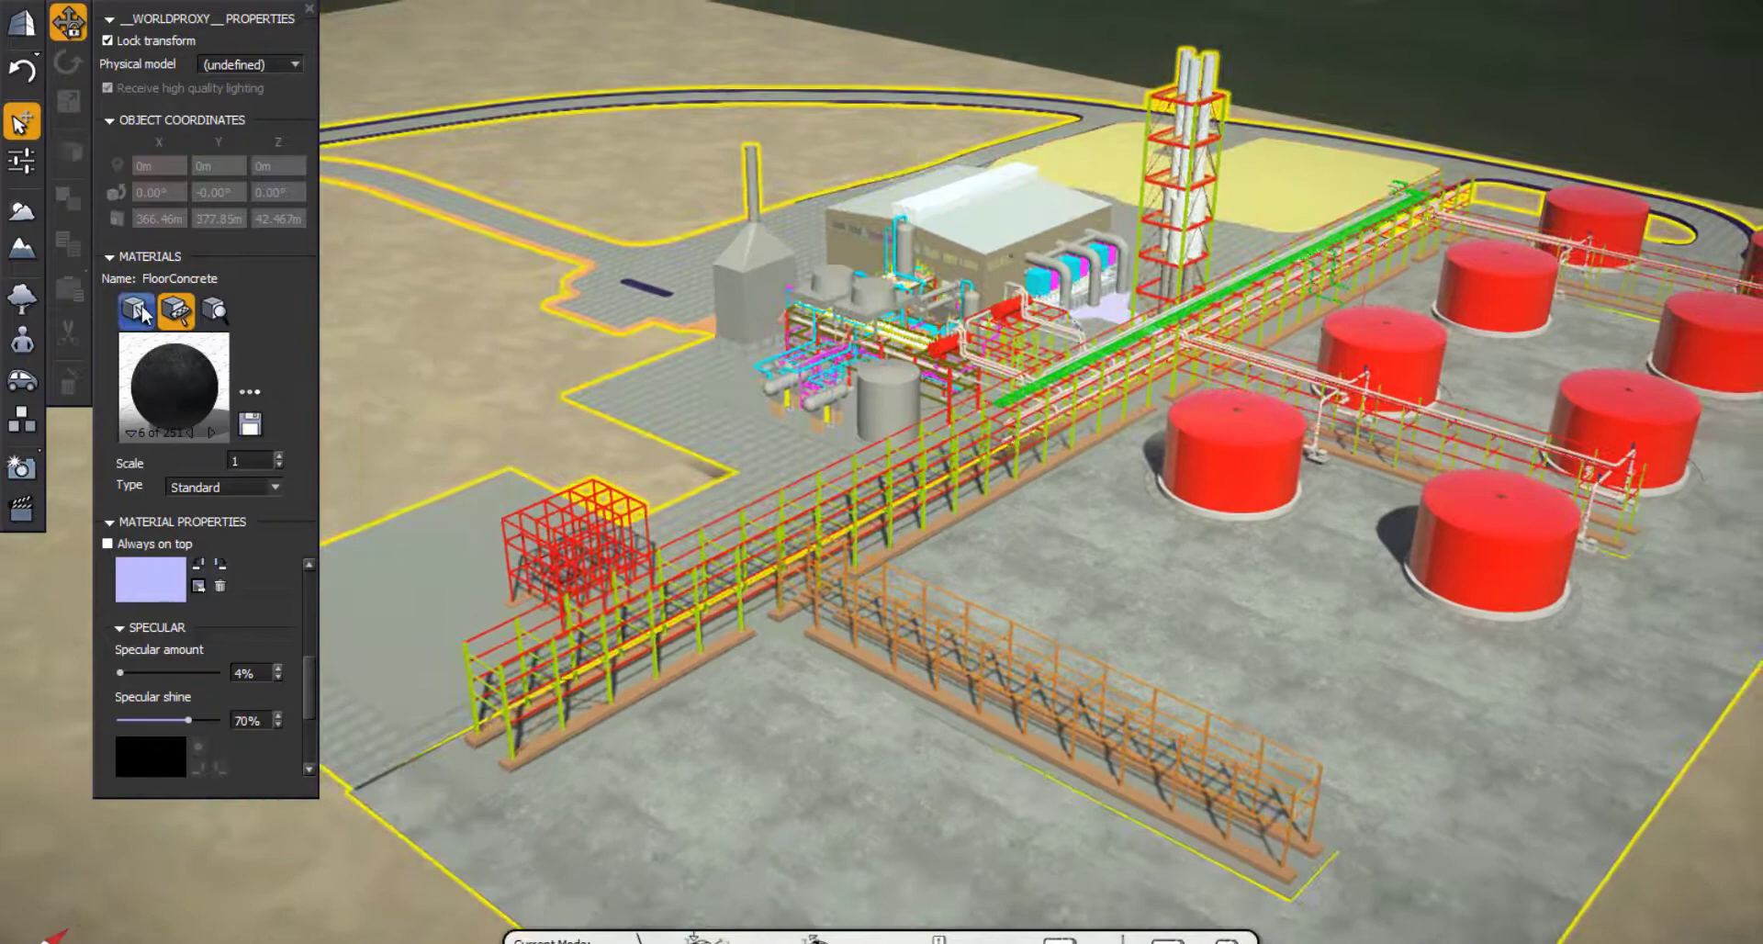
pyautogui.click(1257, 208)
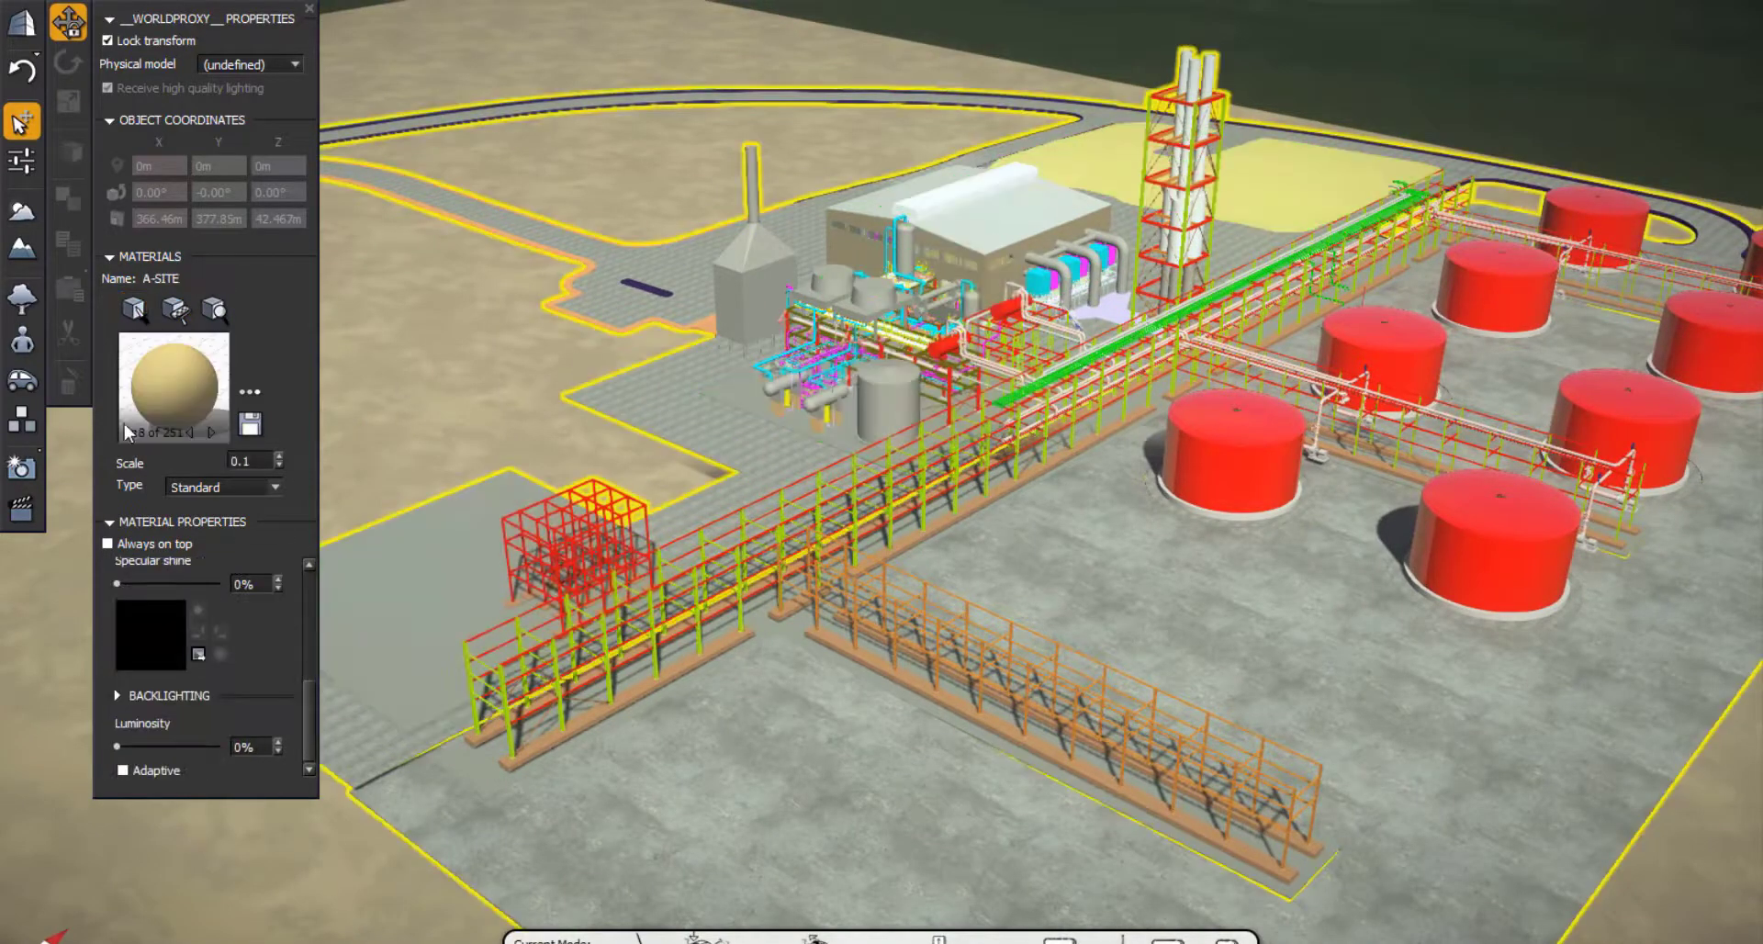
pyautogui.click(250, 393)
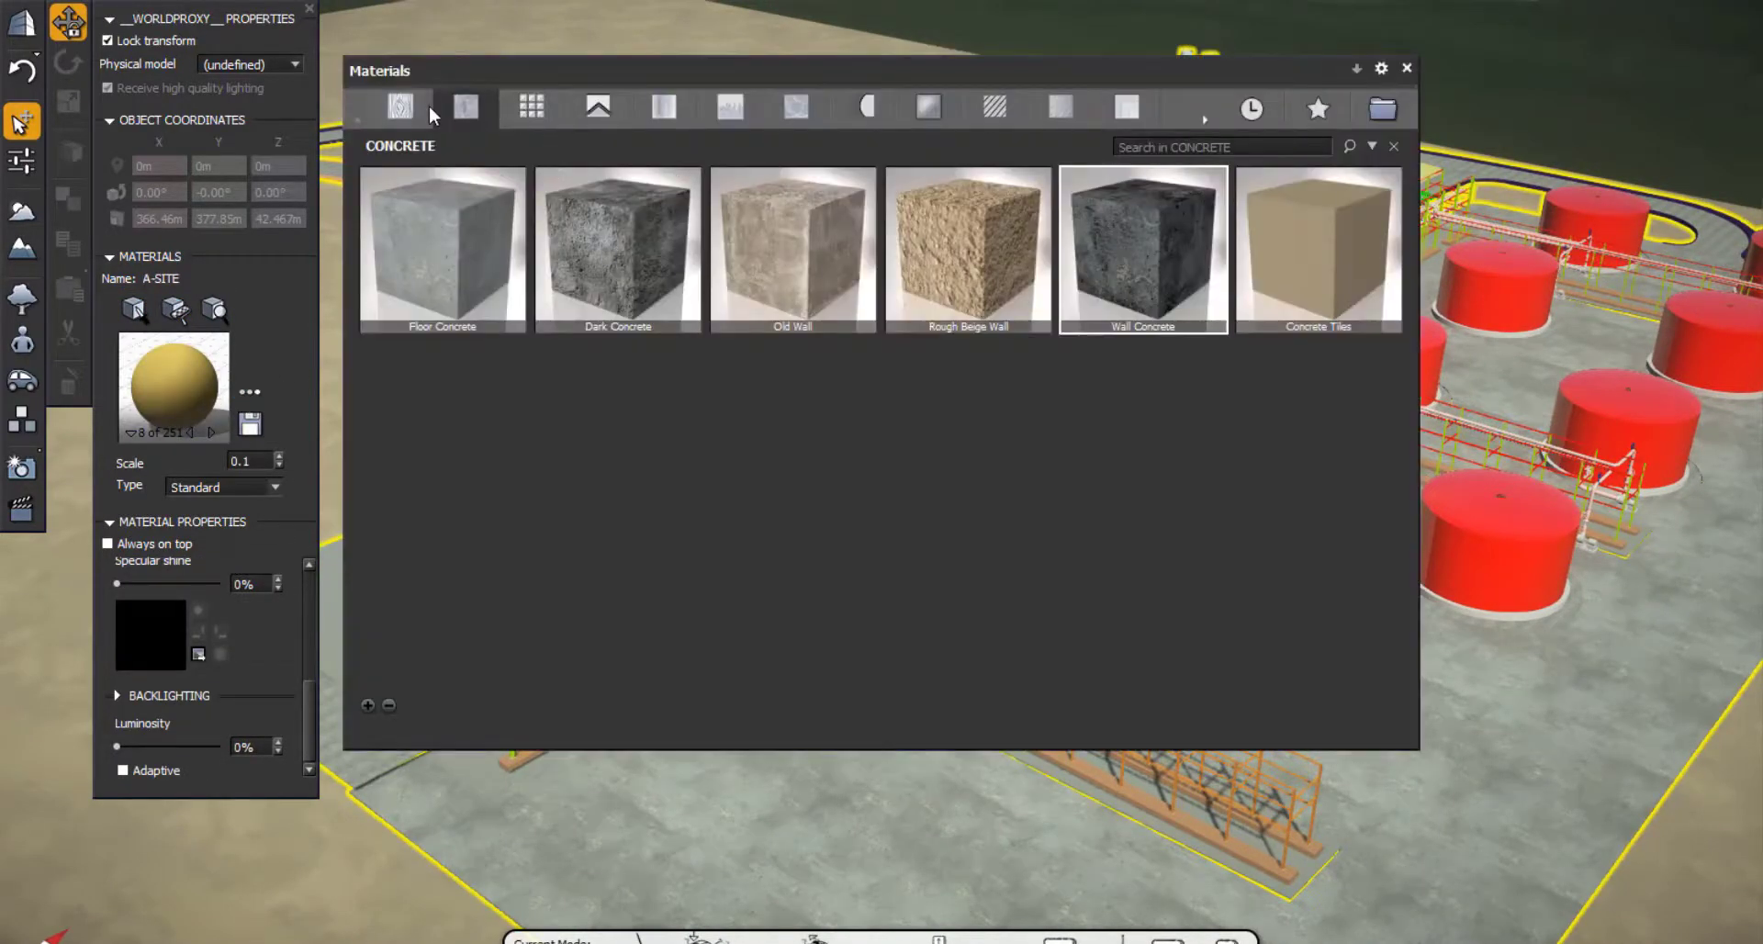
pyautogui.click(726, 108)
pyautogui.click(633, 246)
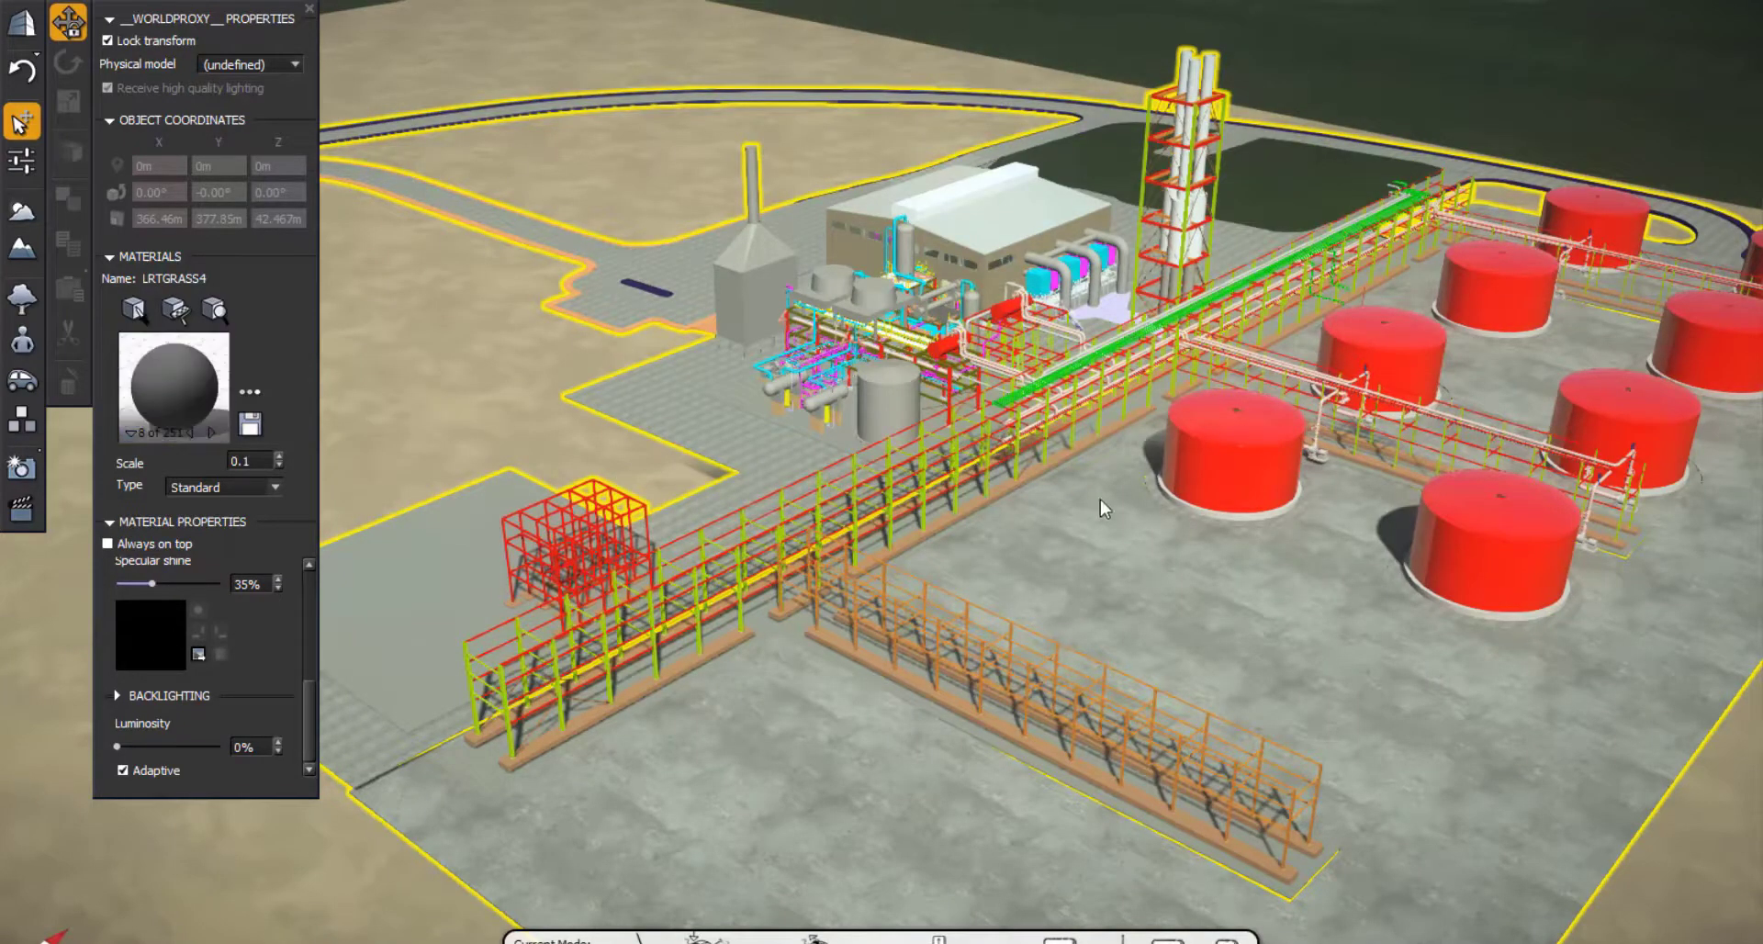
# Preview the Clip North and Clip Above clipping planes on the plant model
pyautogui.scroll(-3, 1034, 524)
pyautogui.scroll(-3, 1124, 536)
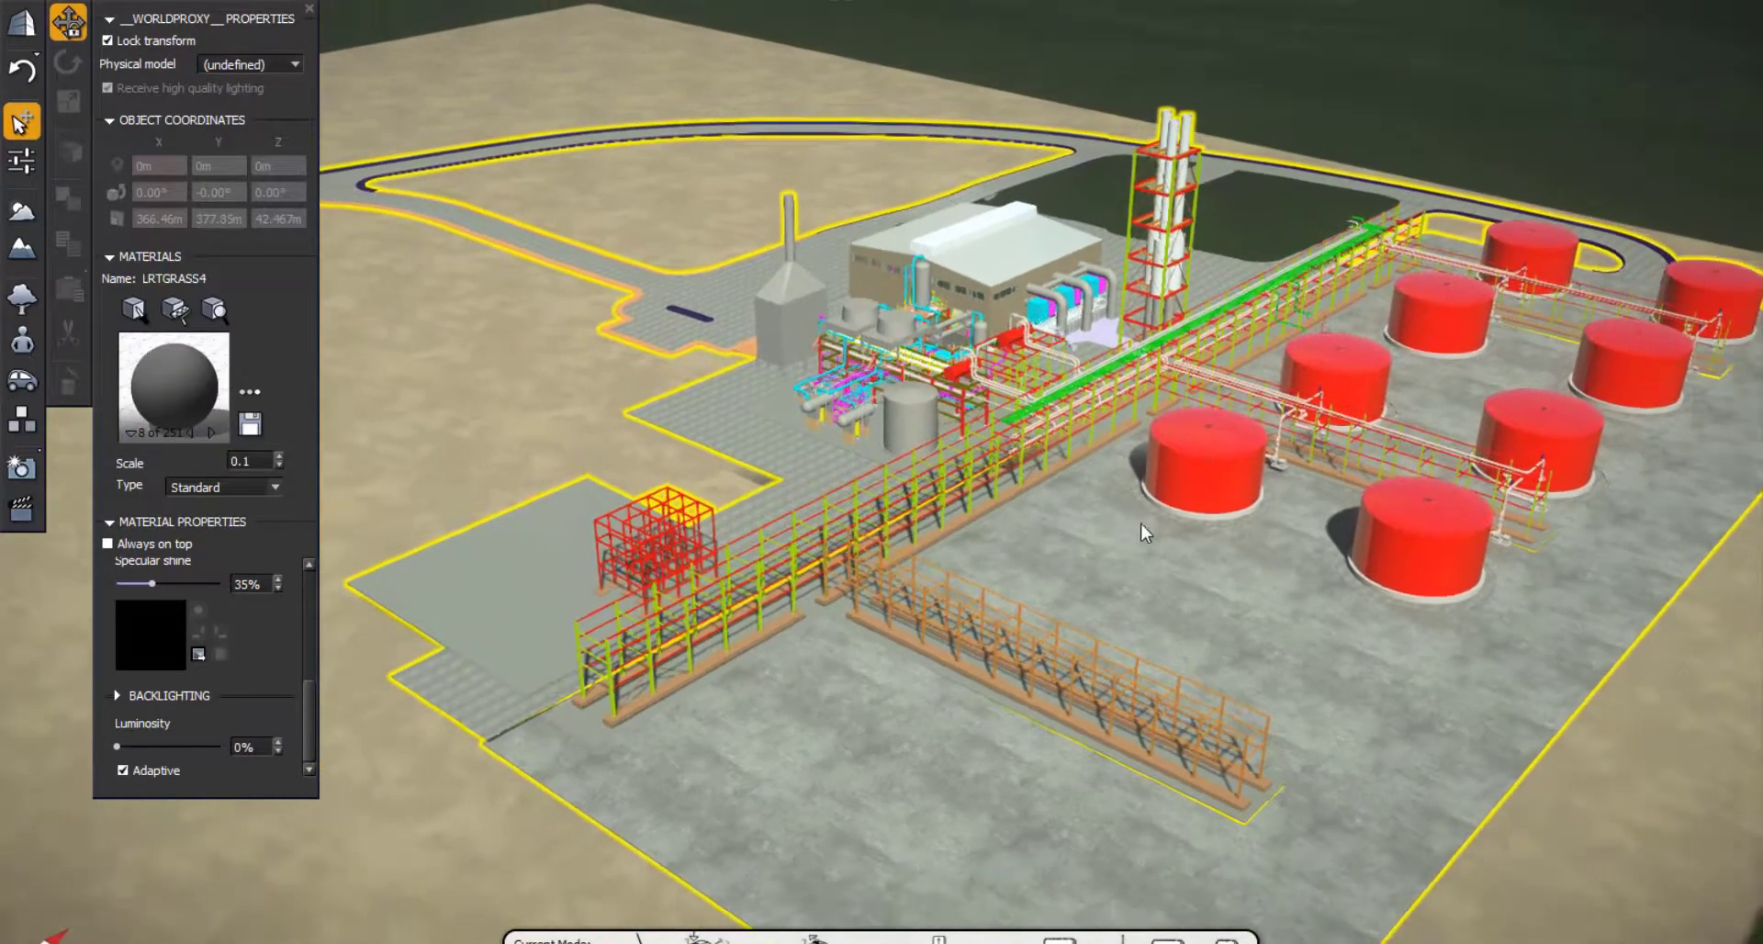
pyautogui.moveTo(1137, 521); pyautogui.dragTo(1135, 525, button='middle')
pyautogui.moveTo(880, 494); pyautogui.dragTo(1043, 532, button='middle')
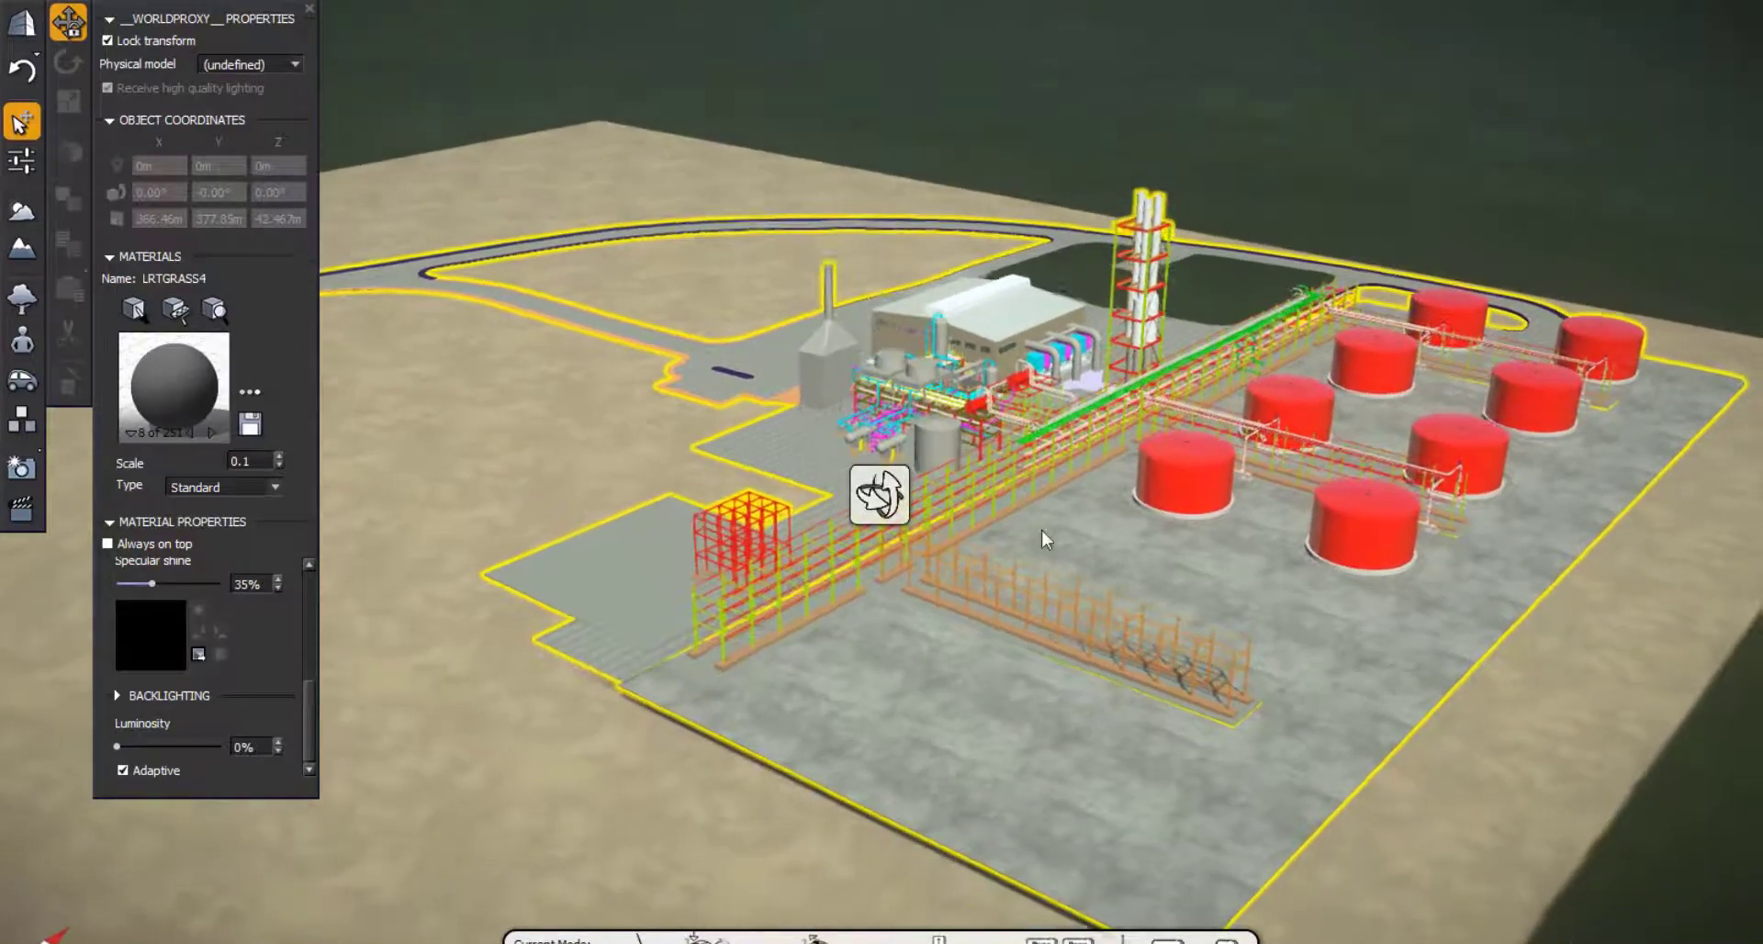
pyautogui.click(20, 163)
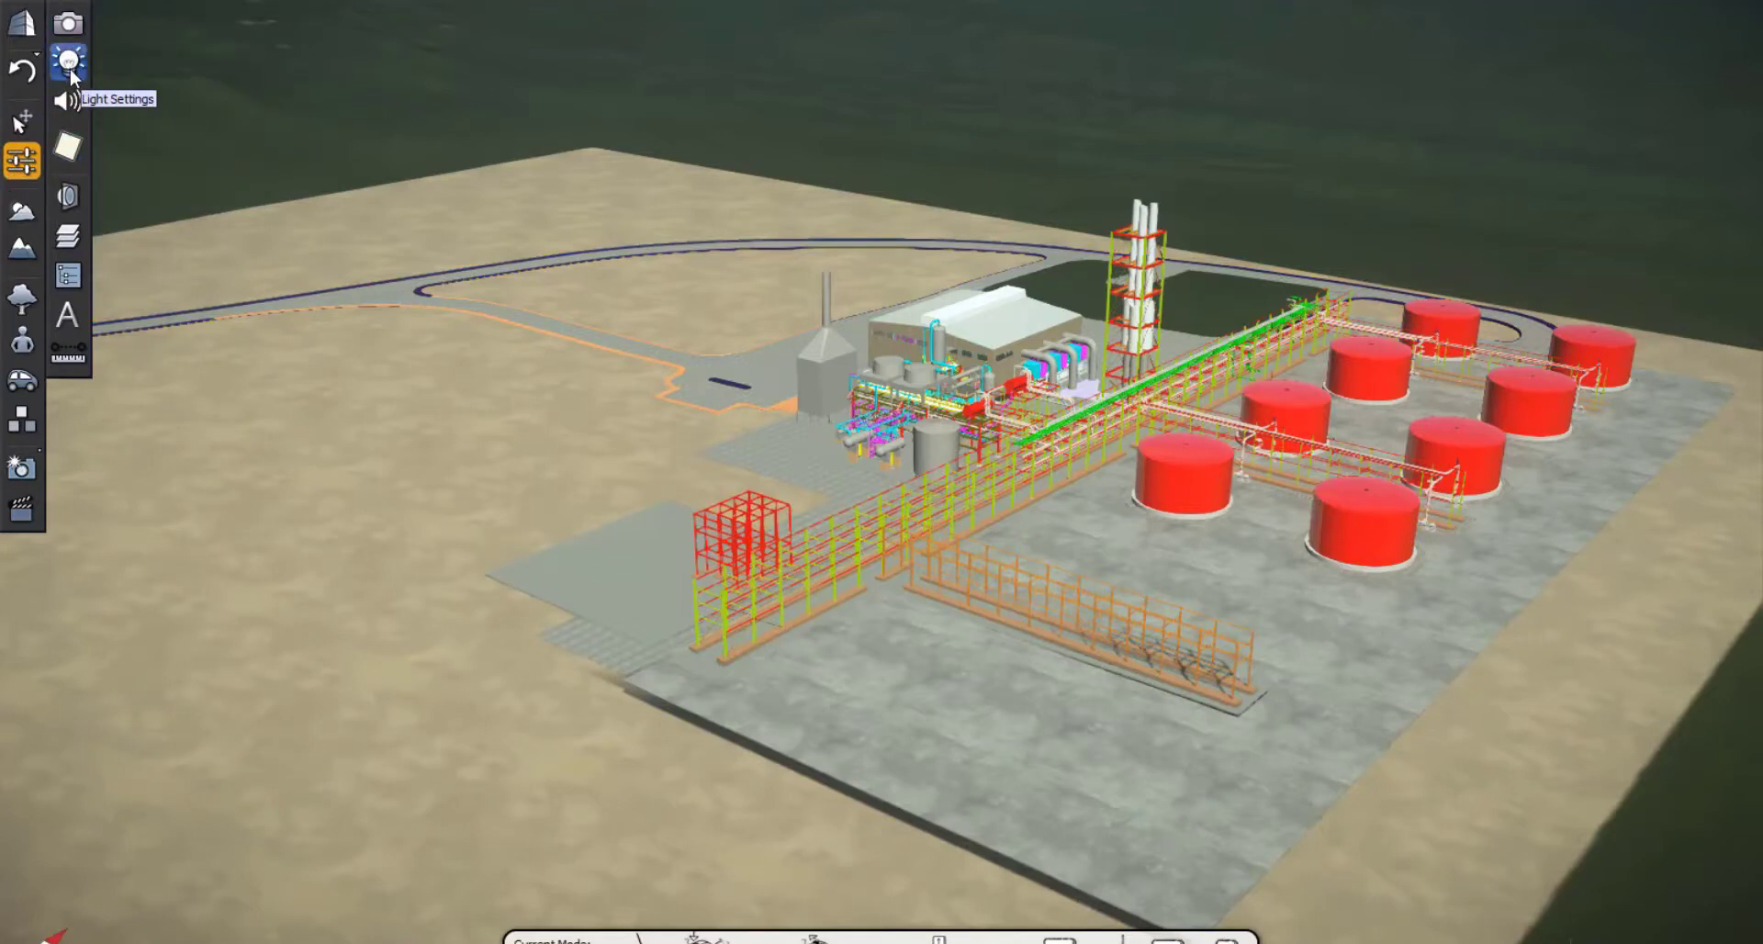
pyautogui.click(68, 204)
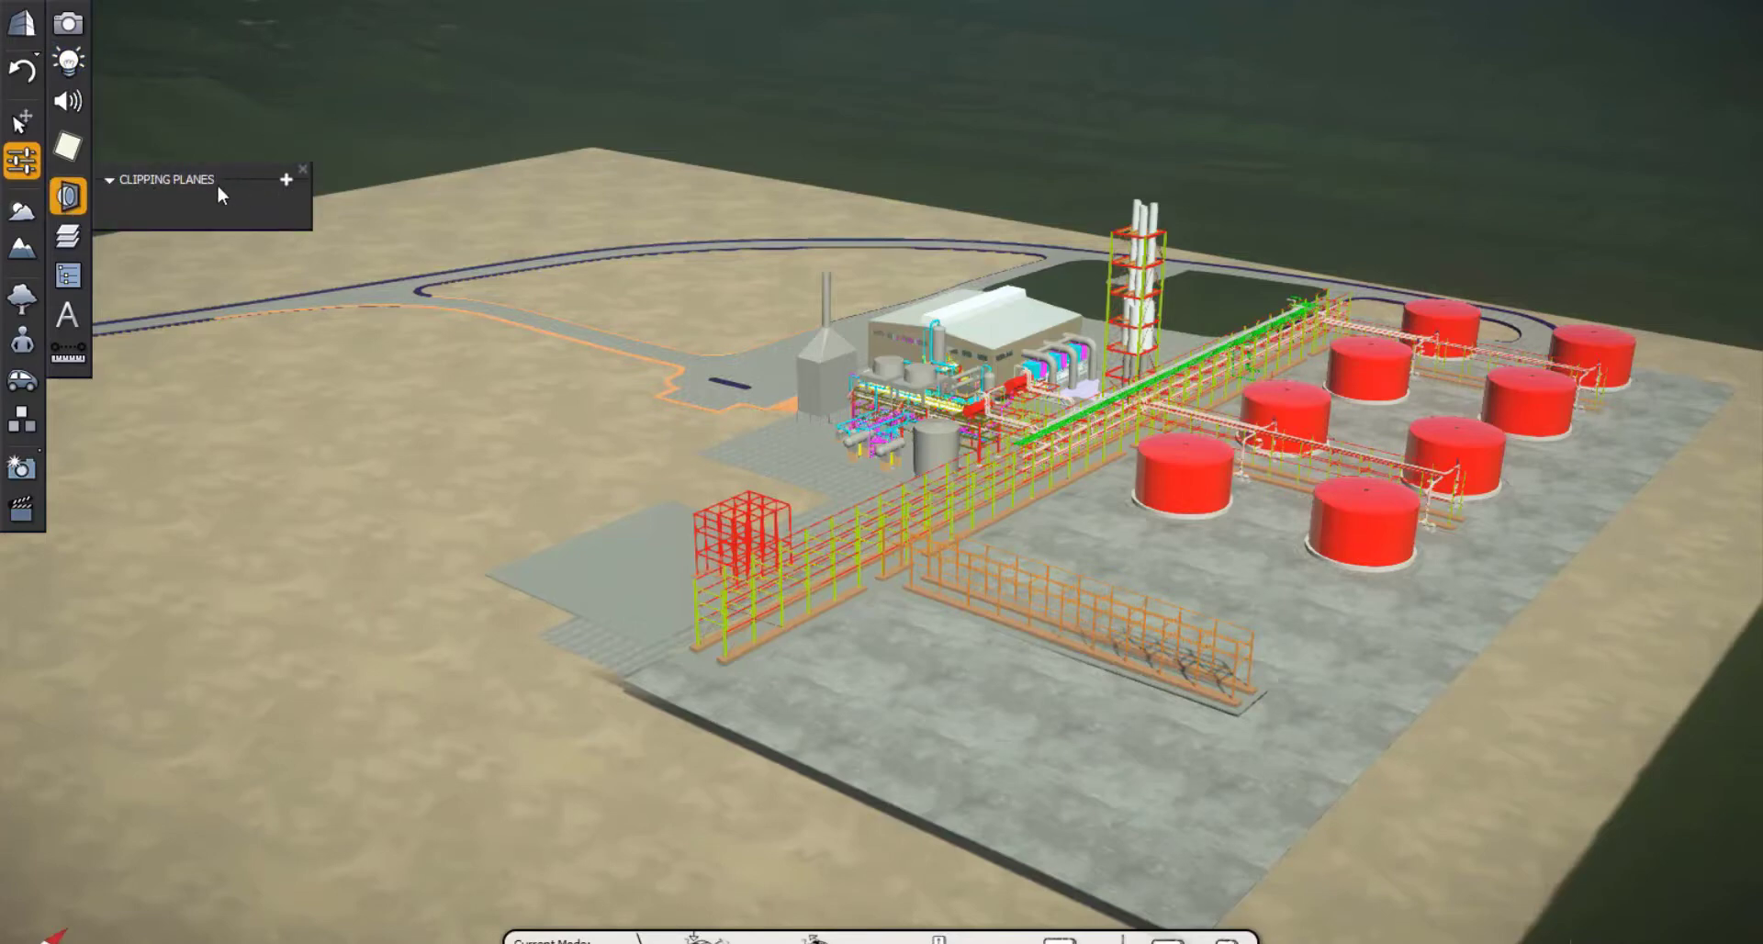
pyautogui.click(285, 180)
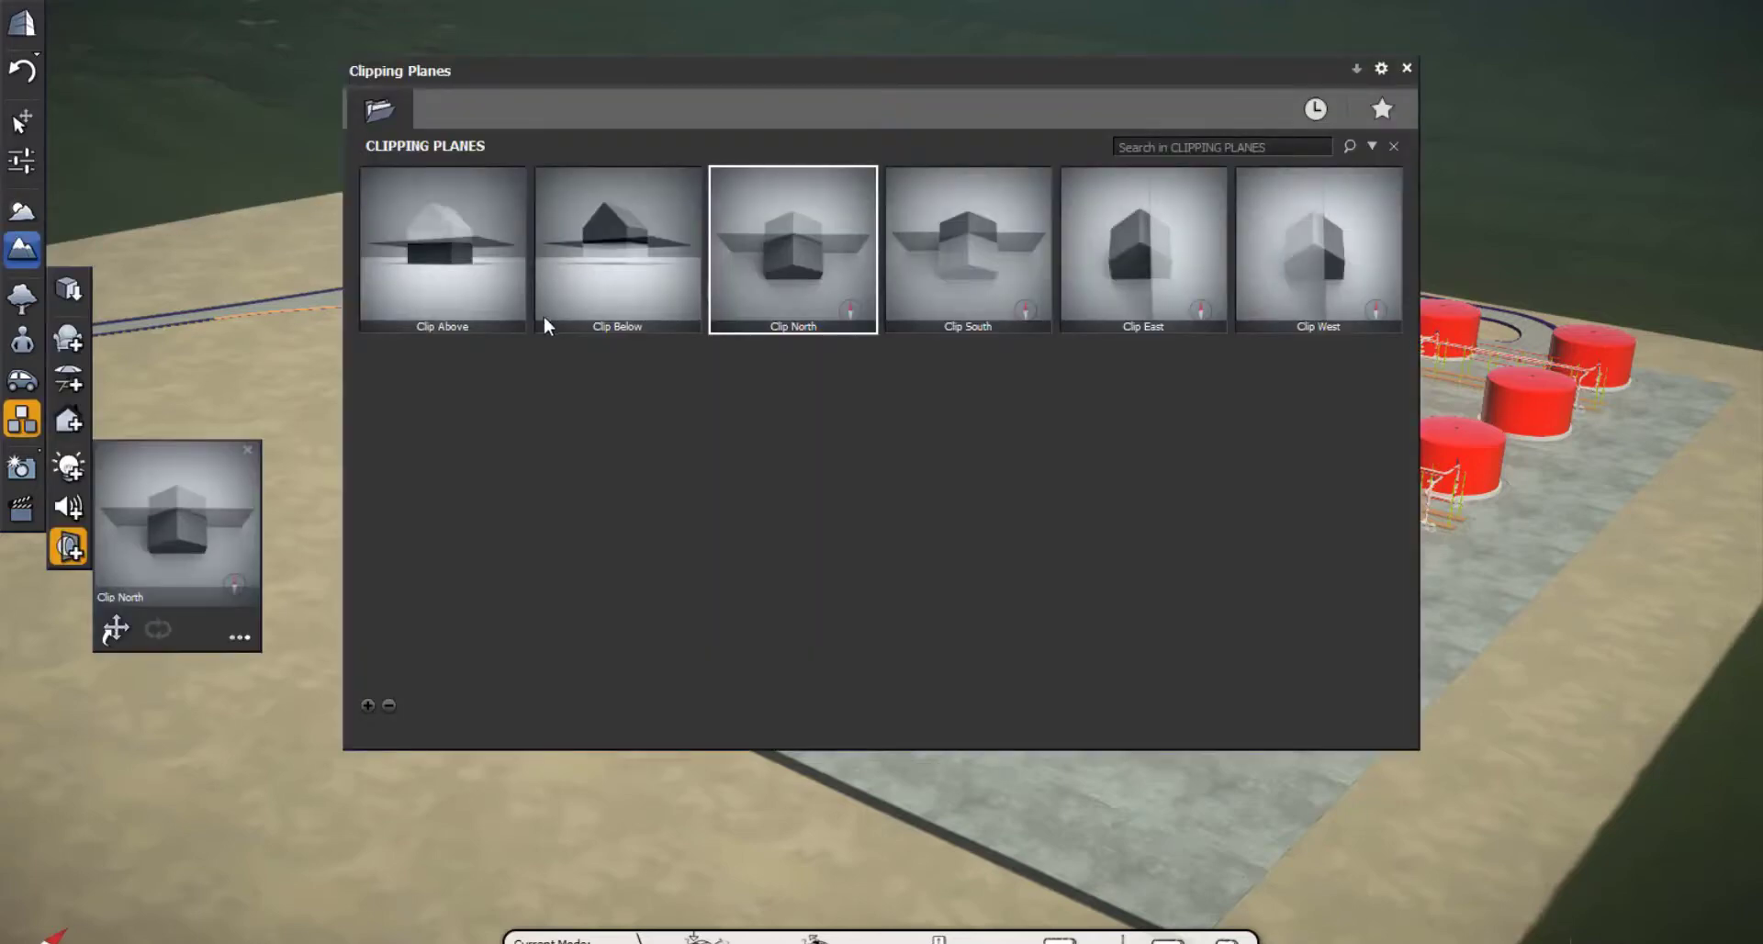
pyautogui.moveTo(934, 58); pyautogui.dragTo(604, 409)
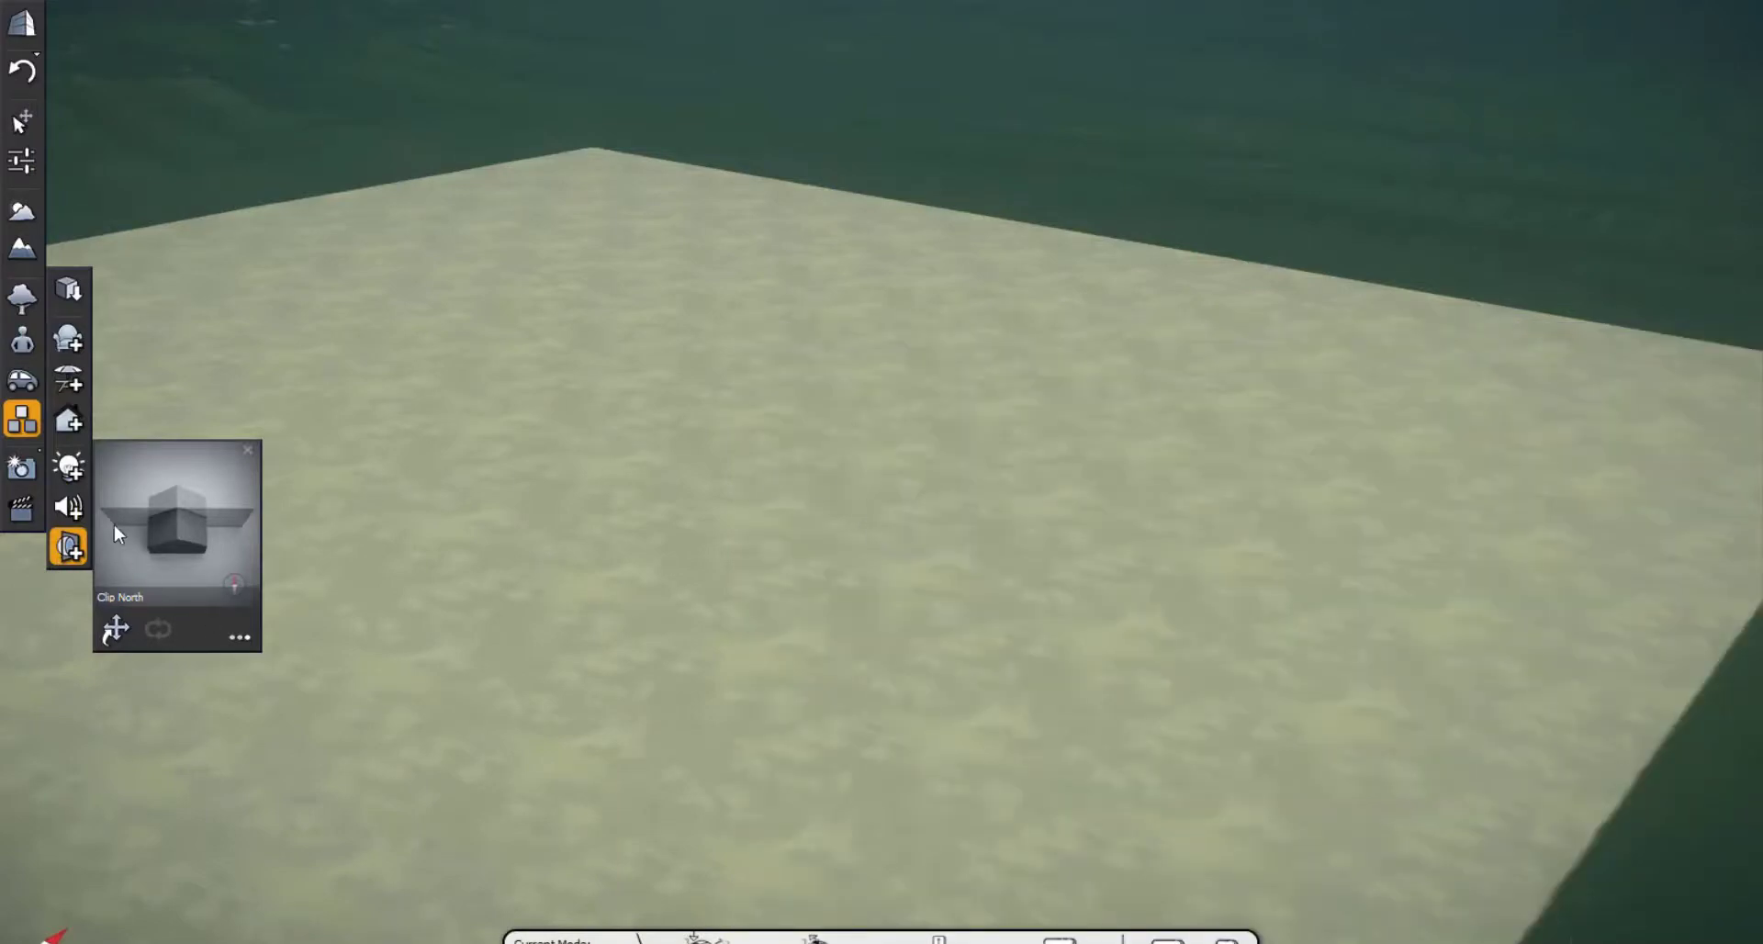
pyautogui.click(72, 549)
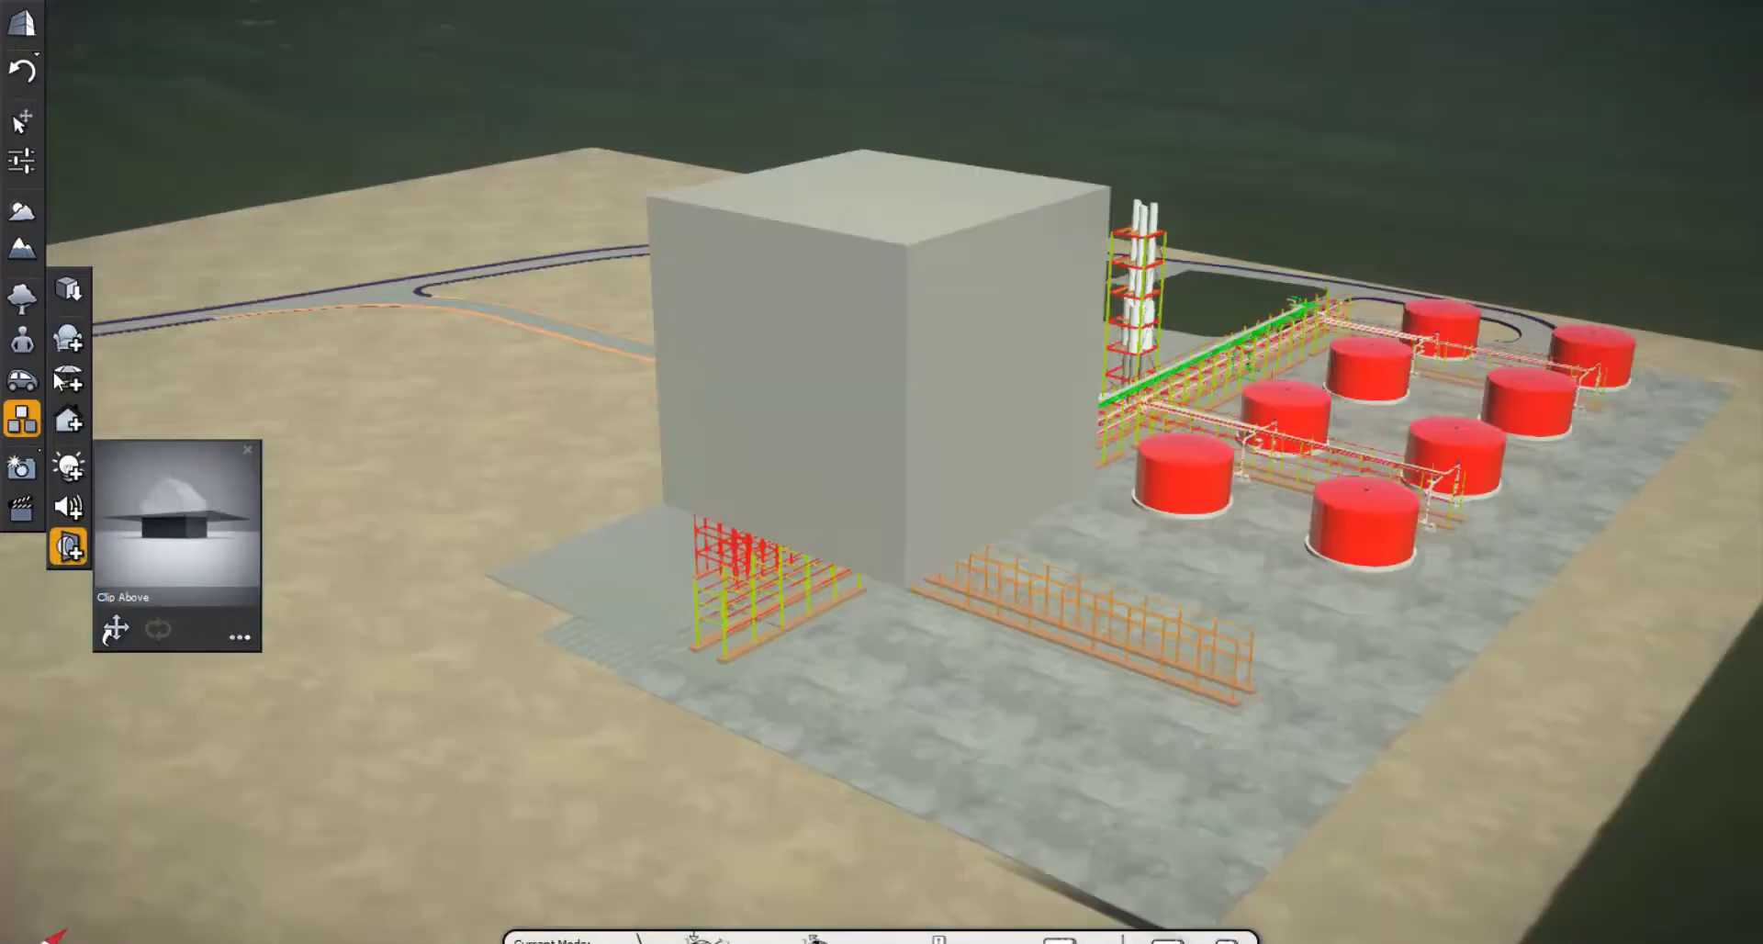
pyautogui.click(240, 637)
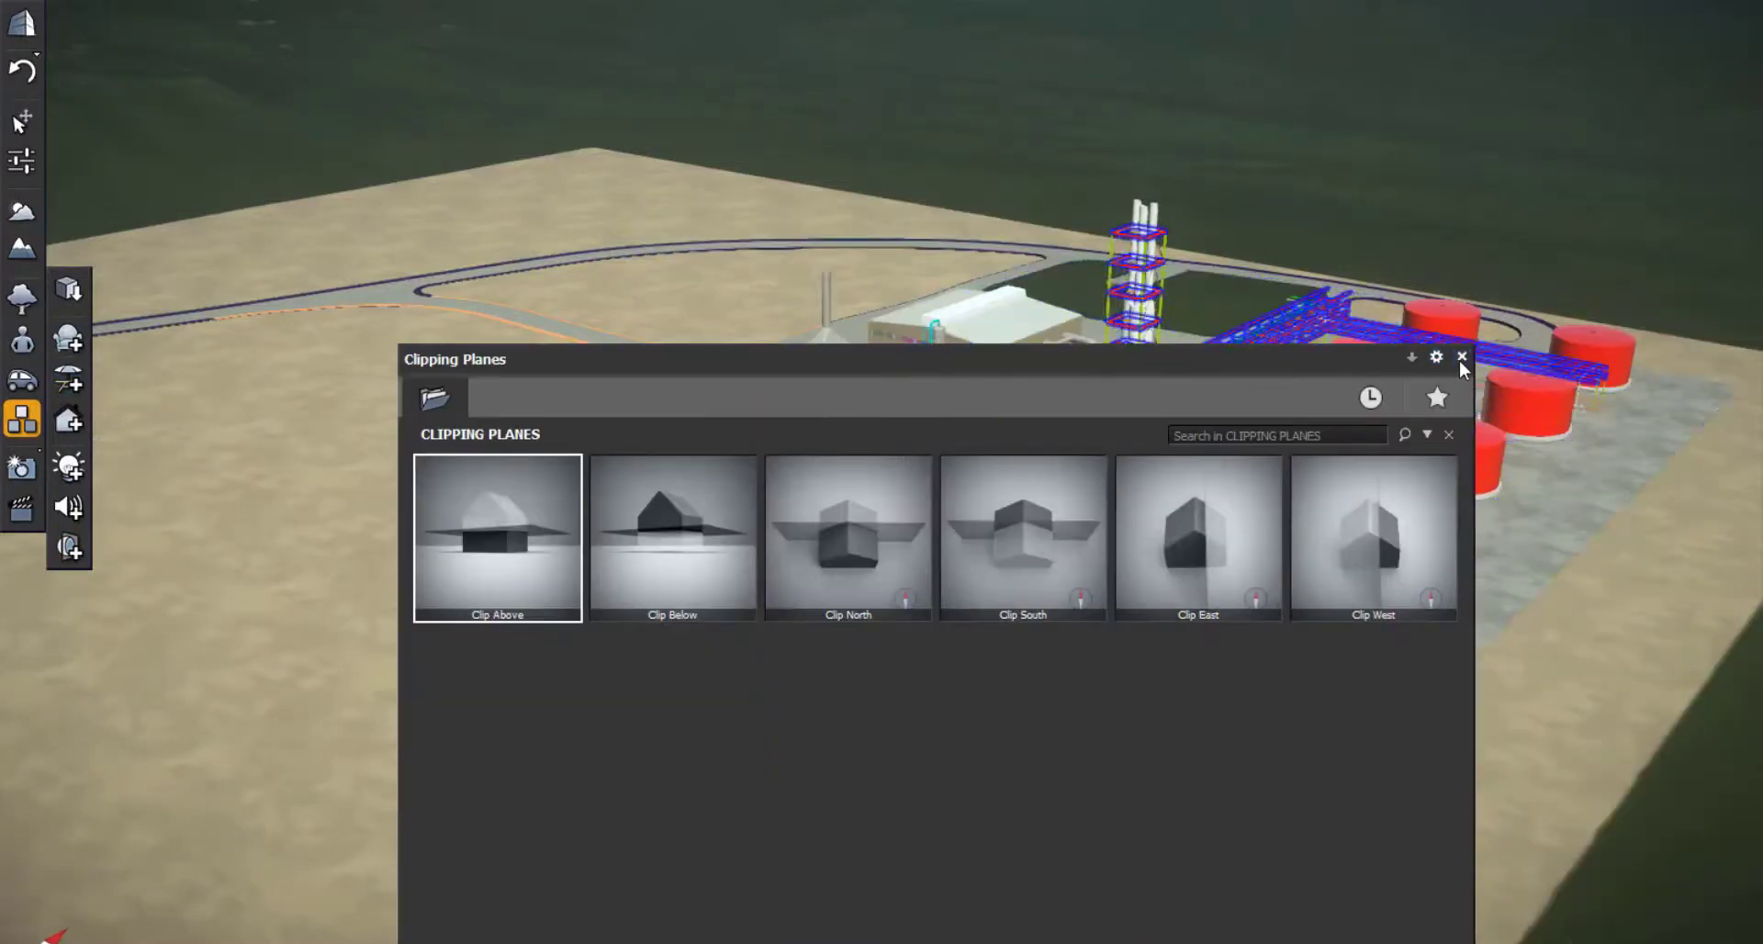
pyautogui.click(1461, 358)
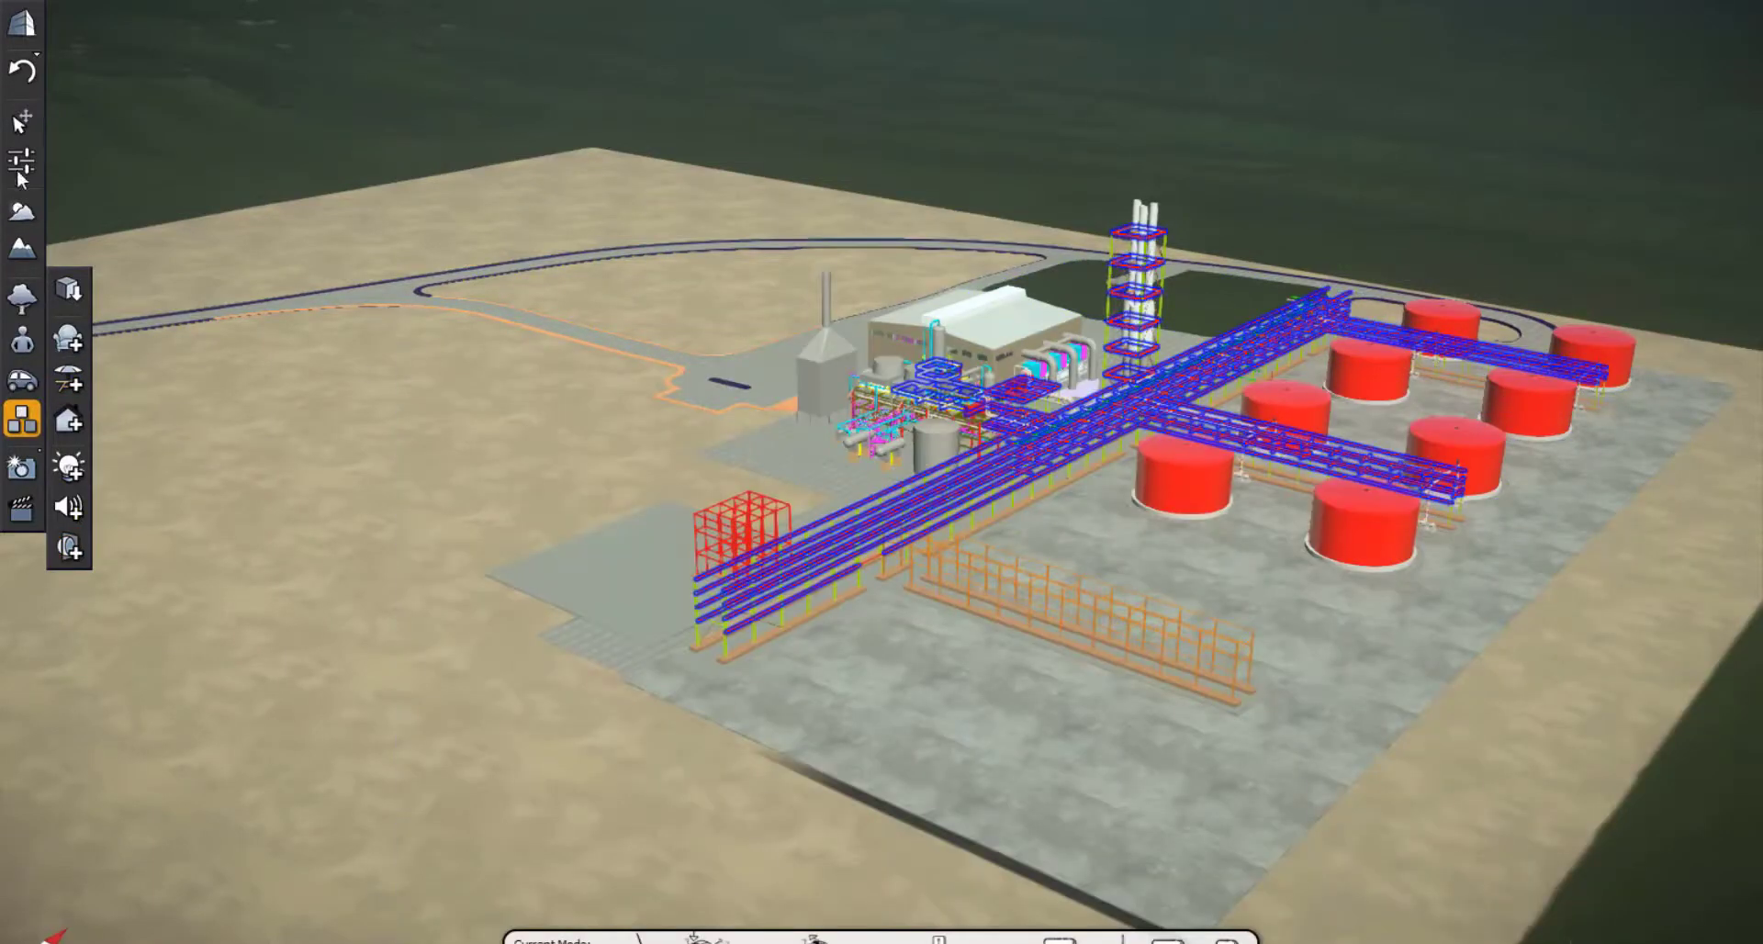
# Shift the weather from overcast almost fully towards Blue sky, with the horizon above the plant in view
pyautogui.click(22, 211)
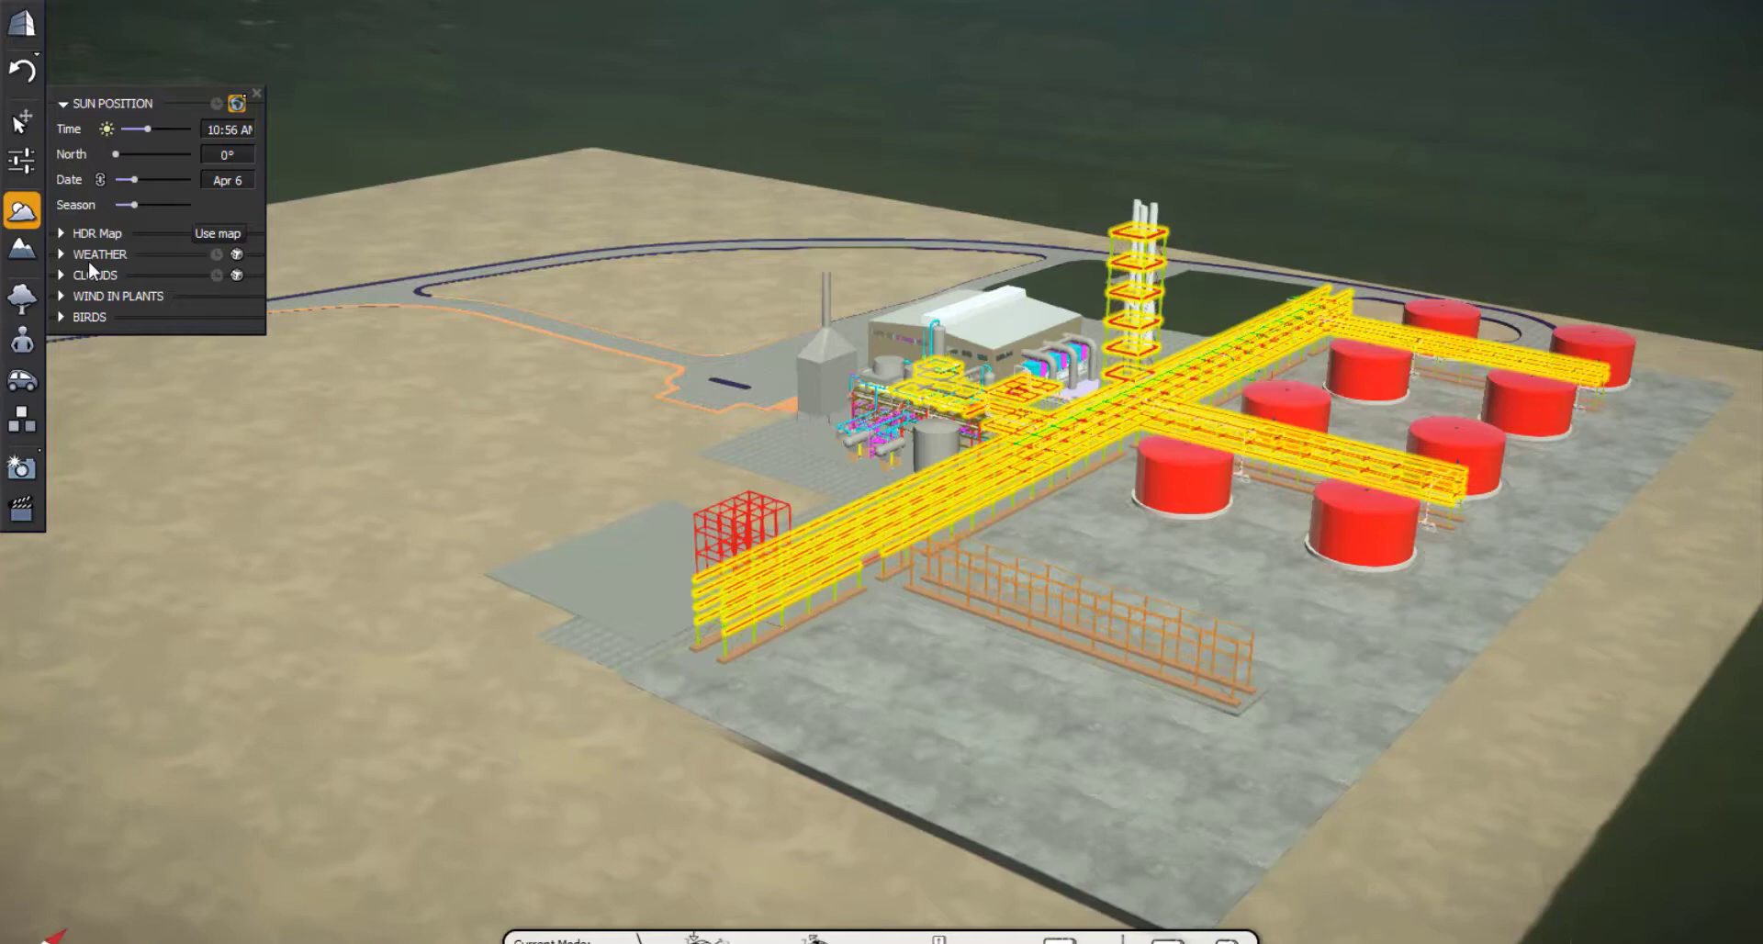
pyautogui.click(68, 256)
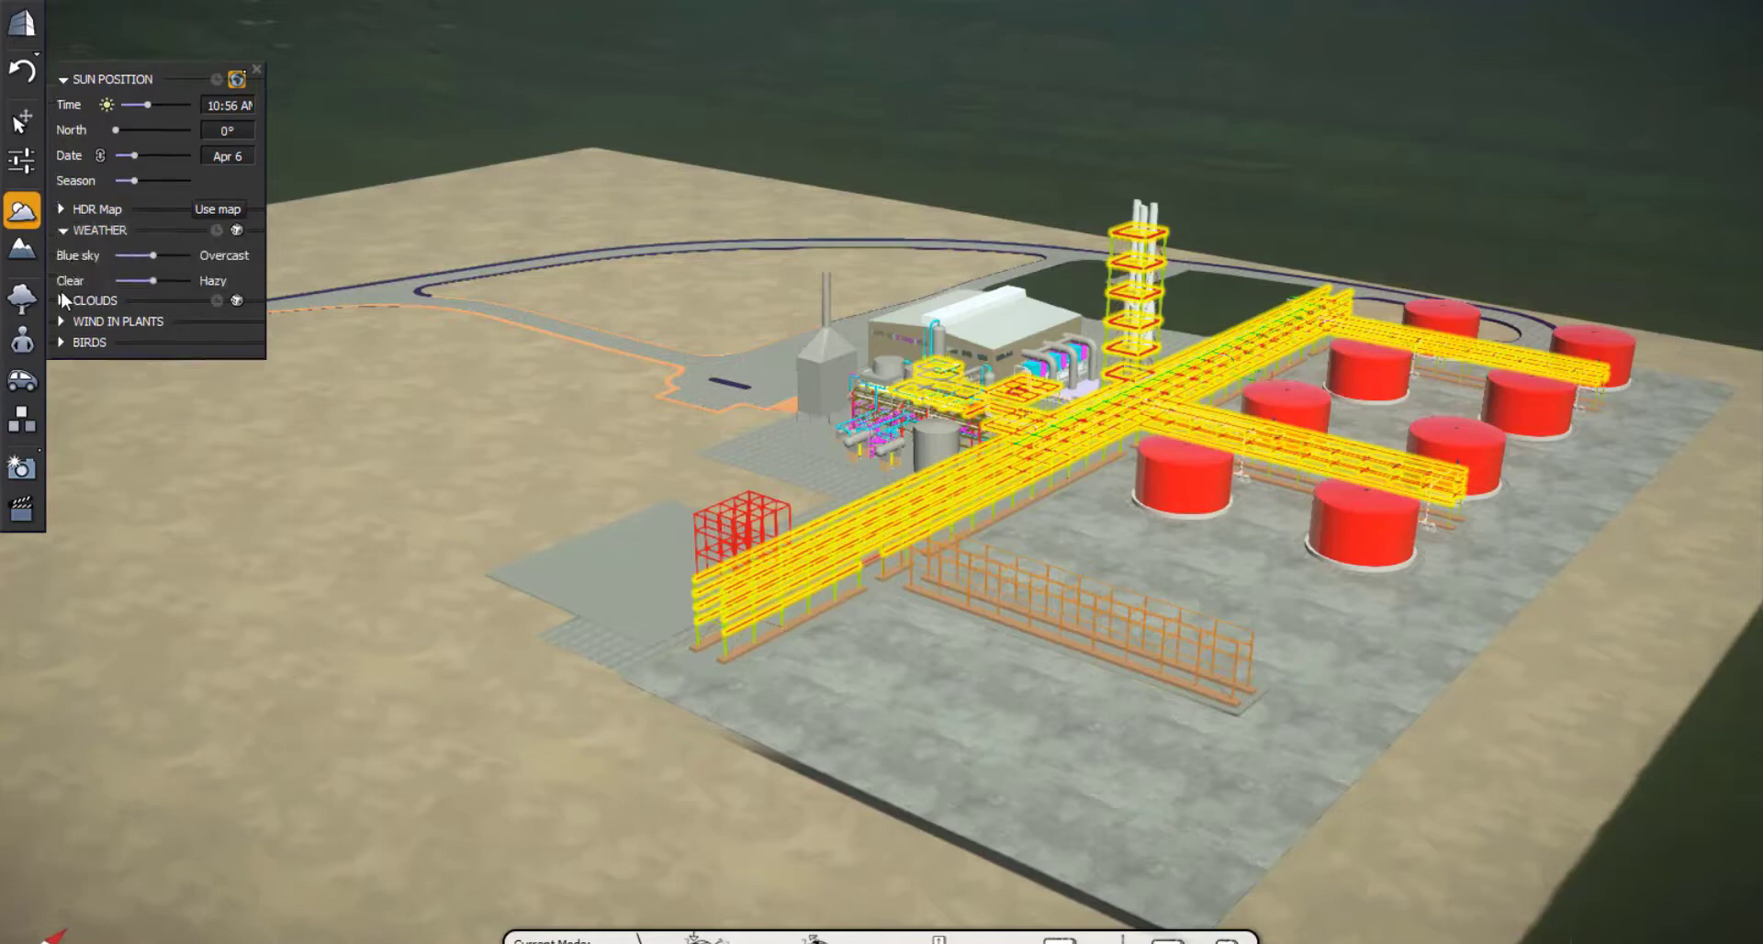
pyautogui.click(761, 742)
pyautogui.moveTo(761, 742); pyautogui.dragTo(761, 551, button='middle')
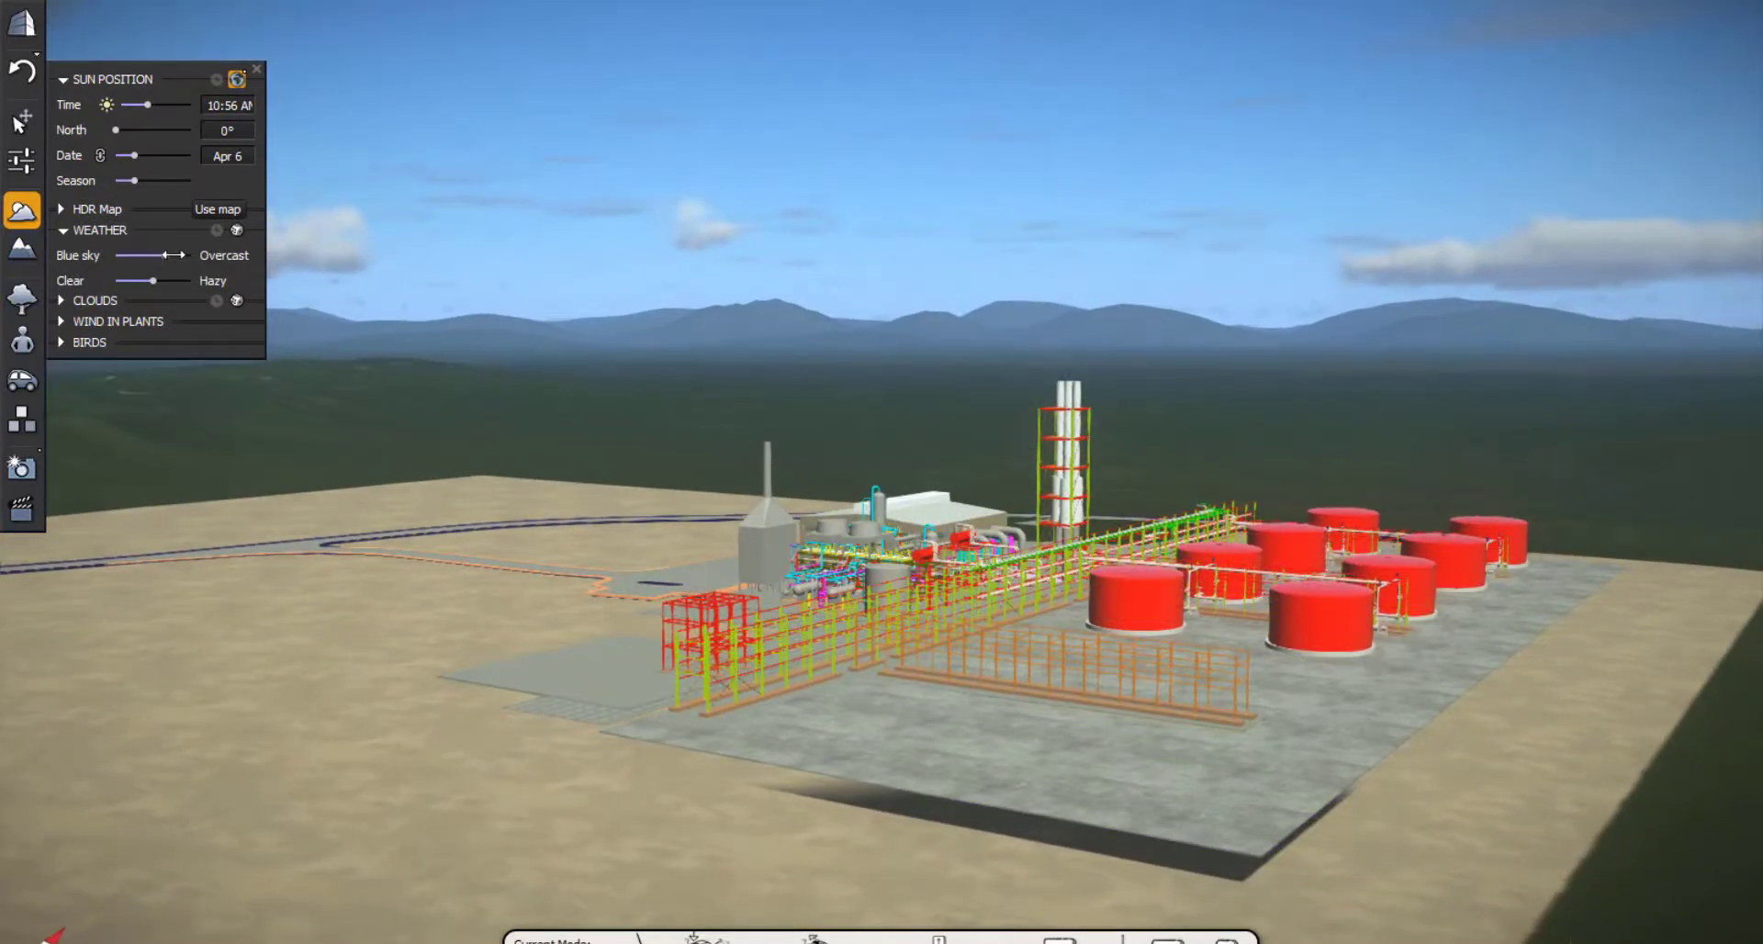
pyautogui.moveTo(167, 255); pyautogui.dragTo(122, 255)
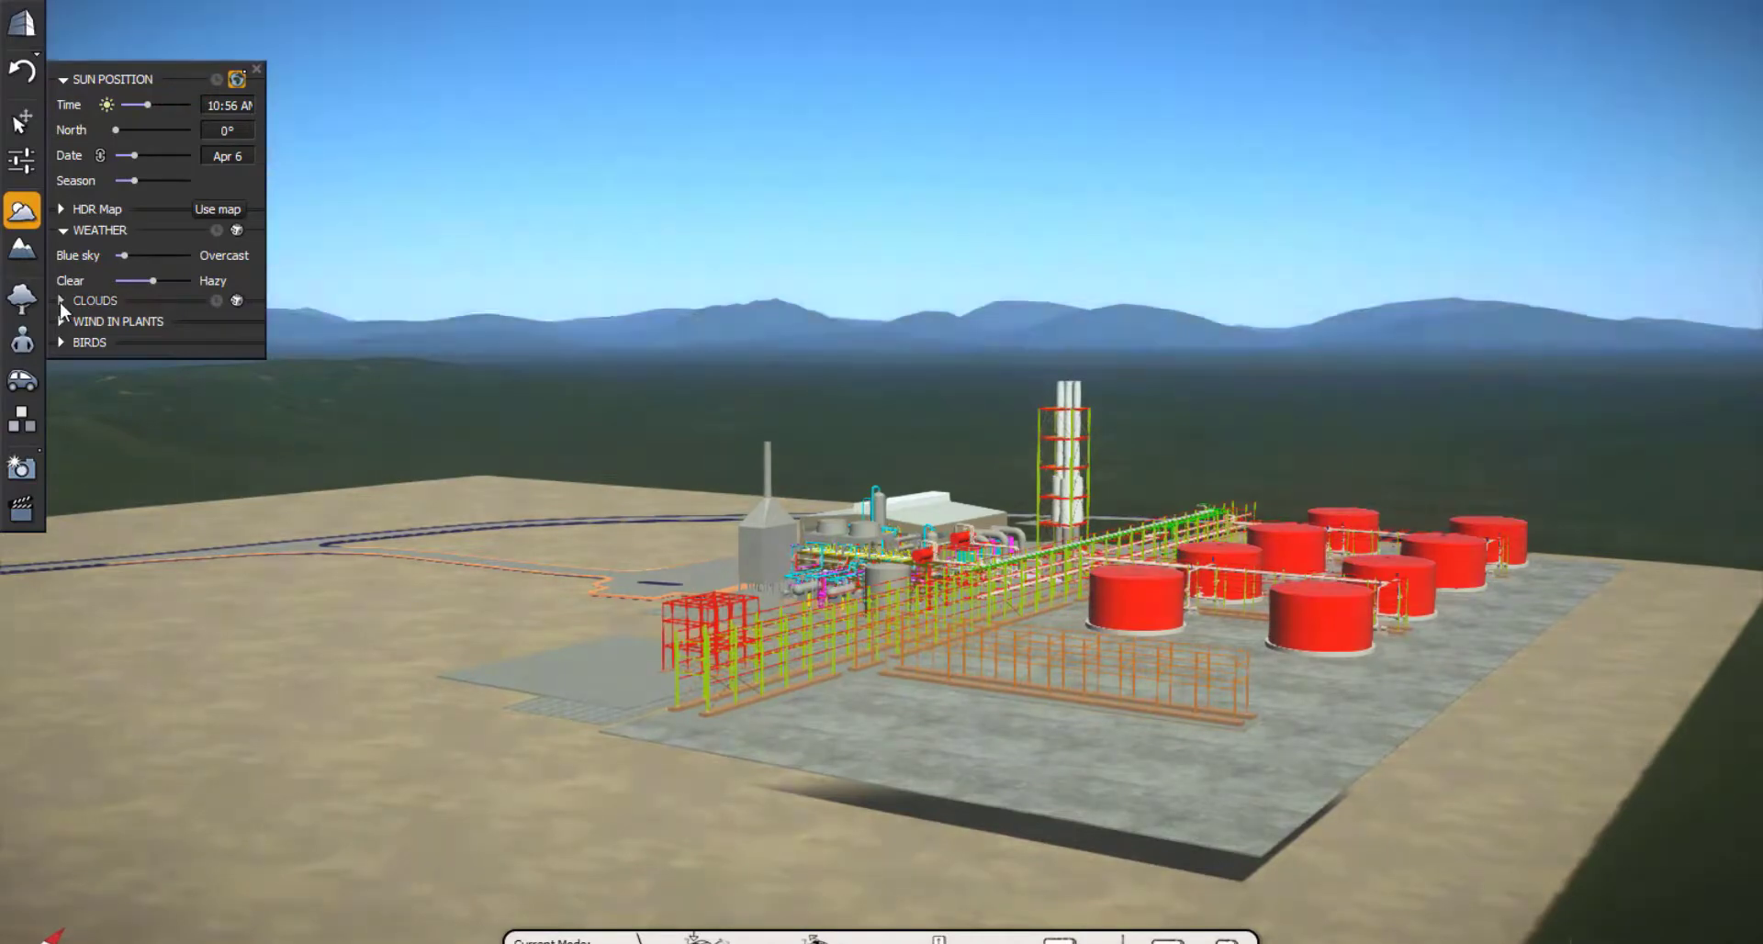
# Expand the cloud settings and add a few birds to the scene by raising the bird amount slightly above None
pyautogui.click(61, 303)
pyautogui.click(57, 364)
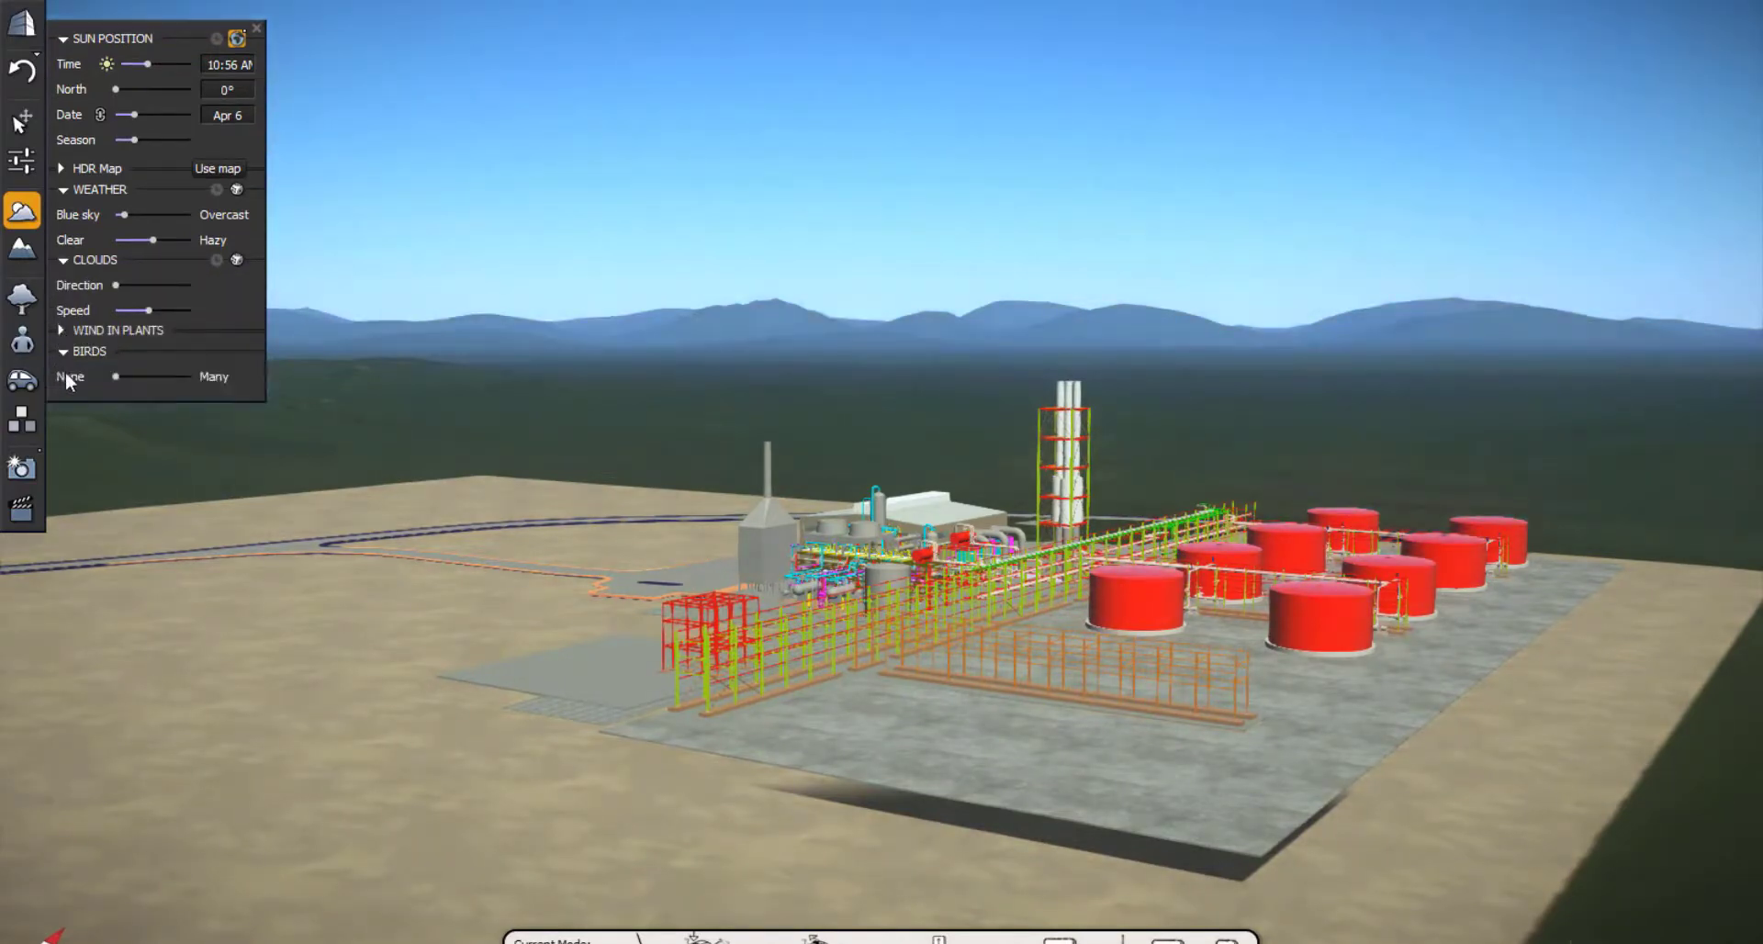
pyautogui.moveTo(116, 378); pyautogui.dragTo(124, 377)
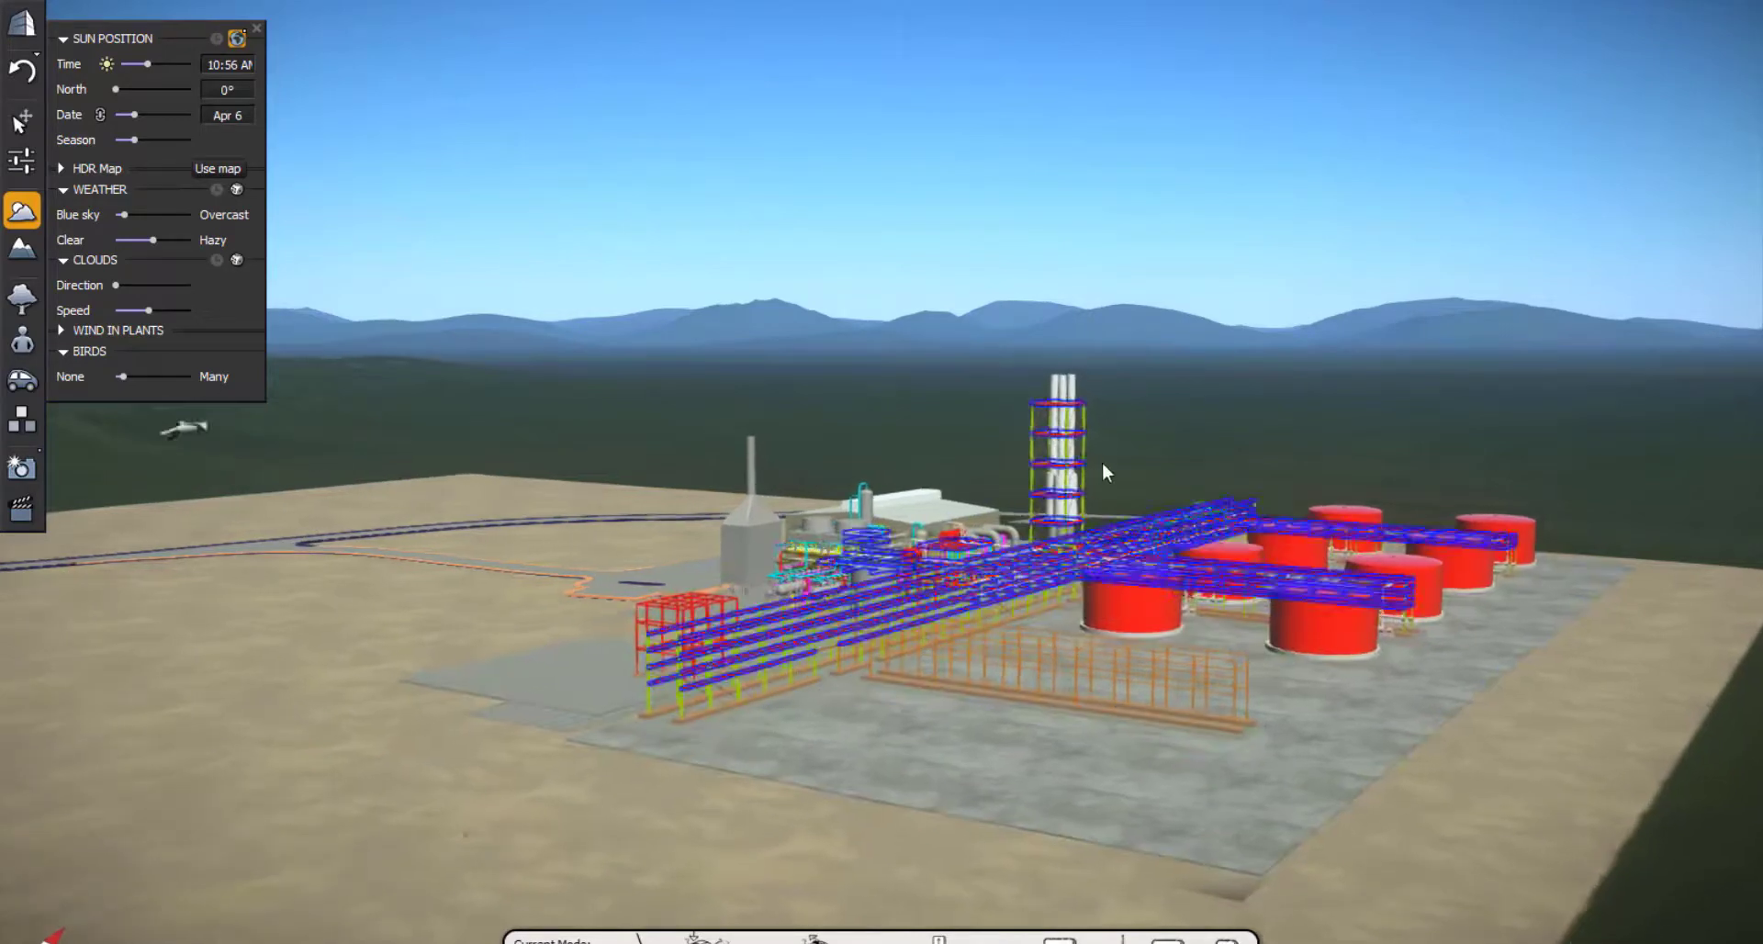
# Replace the terrain surrounding the plant with the Green Mountains terrain
pyautogui.click(29, 260)
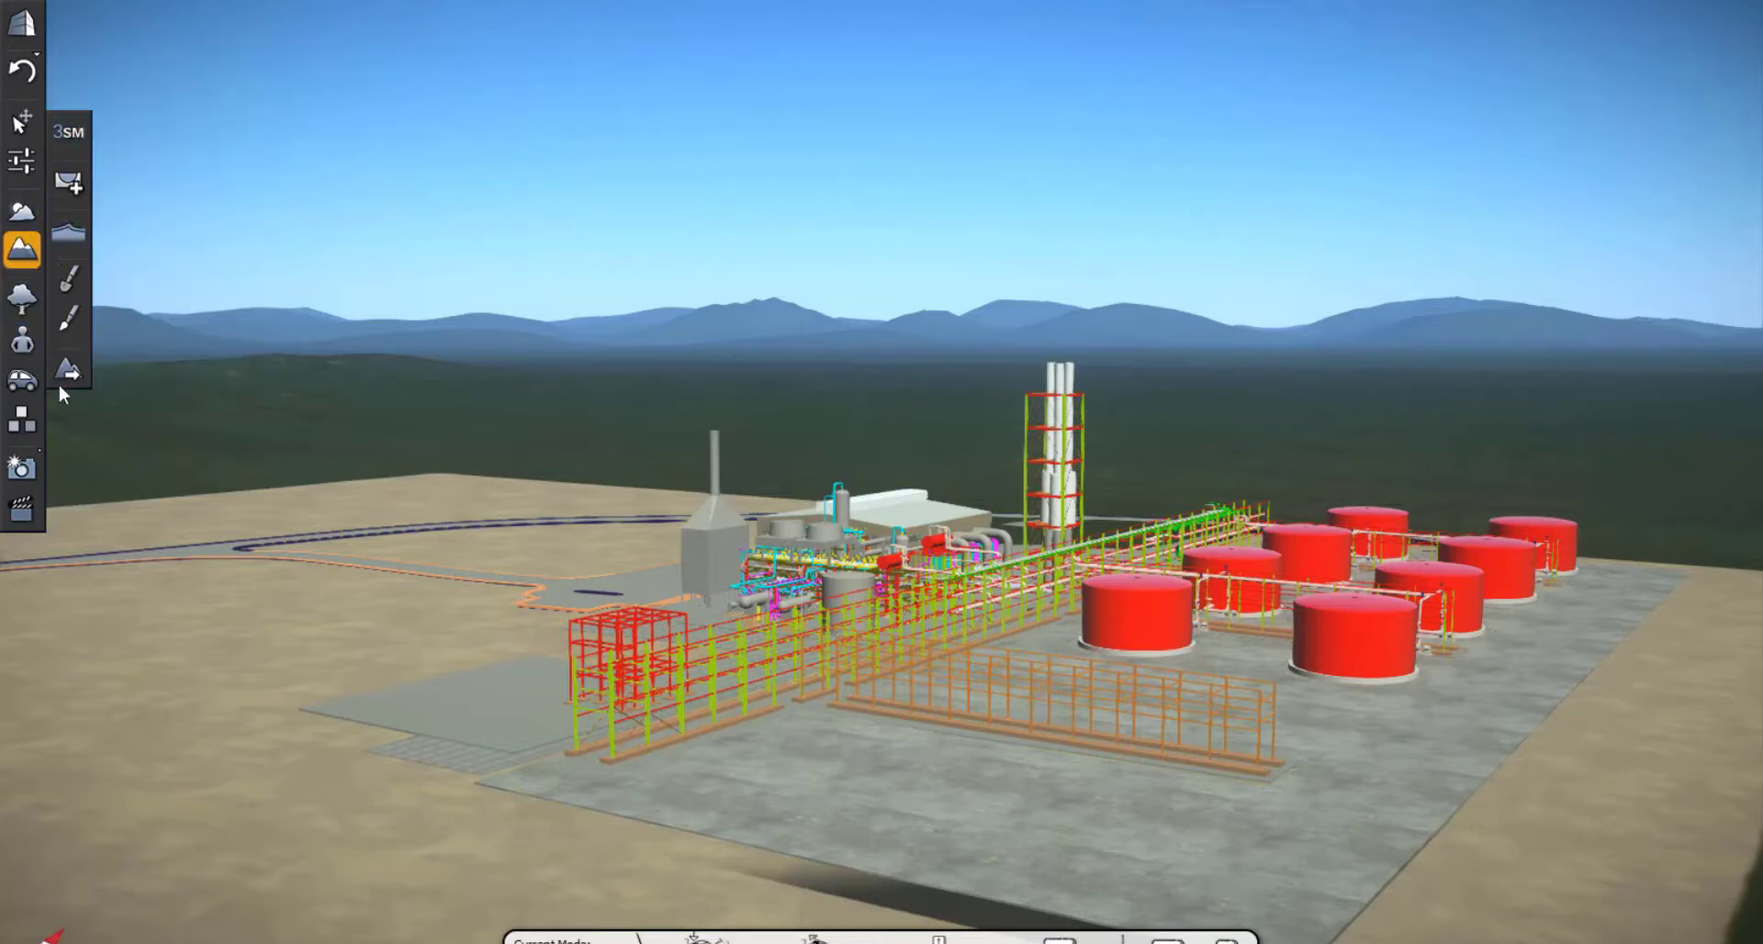
pyautogui.click(69, 371)
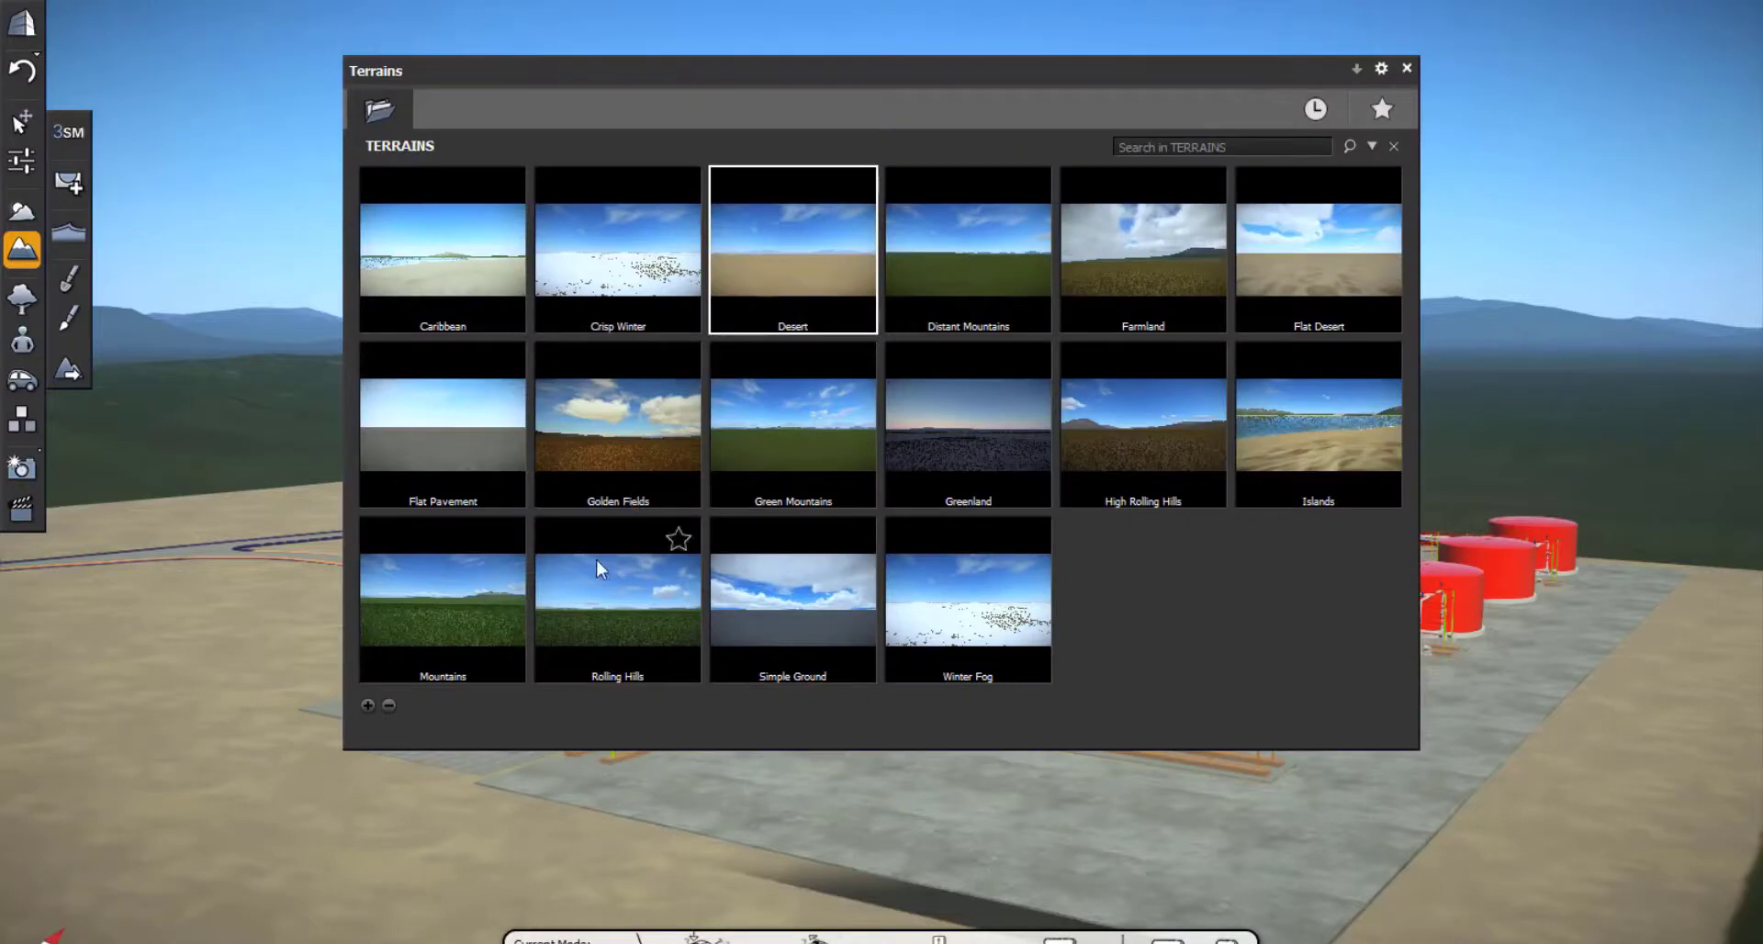
pyautogui.doubleClick(779, 453)
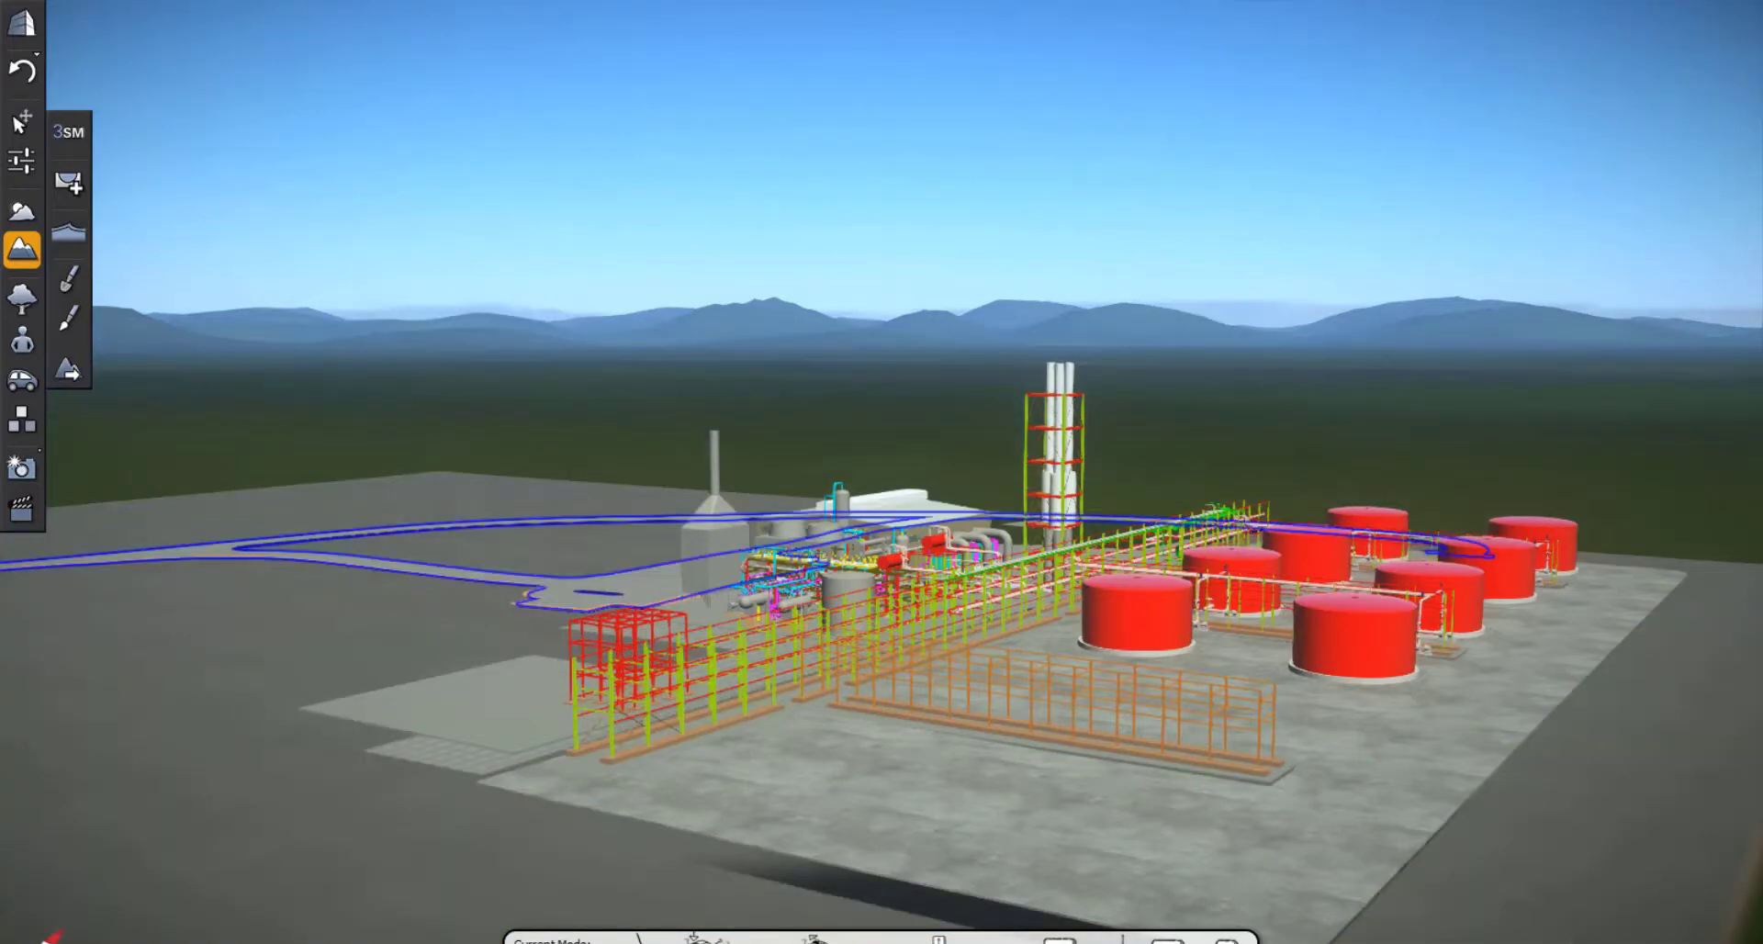
pyautogui.moveTo(879, 505)
pyautogui.mouseDown(button='middle')
pyautogui.moveTo(879, 454)
pyautogui.moveTo(879, 524)
pyautogui.mouseUp(button='middle')
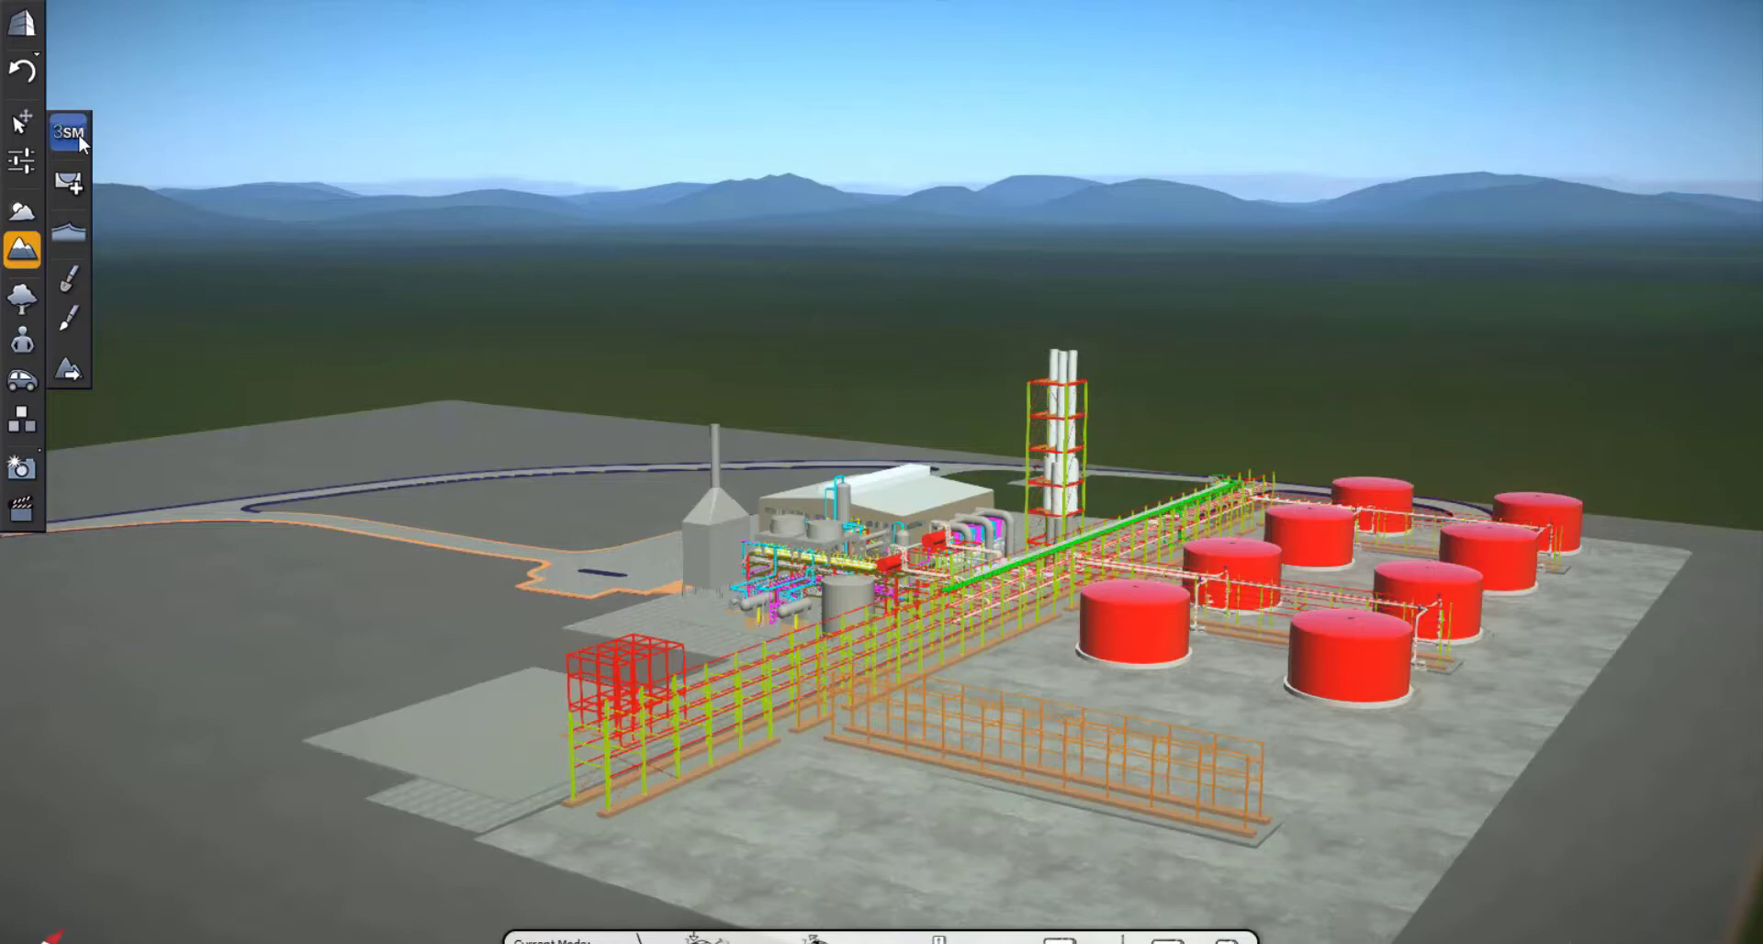
pyautogui.click(79, 134)
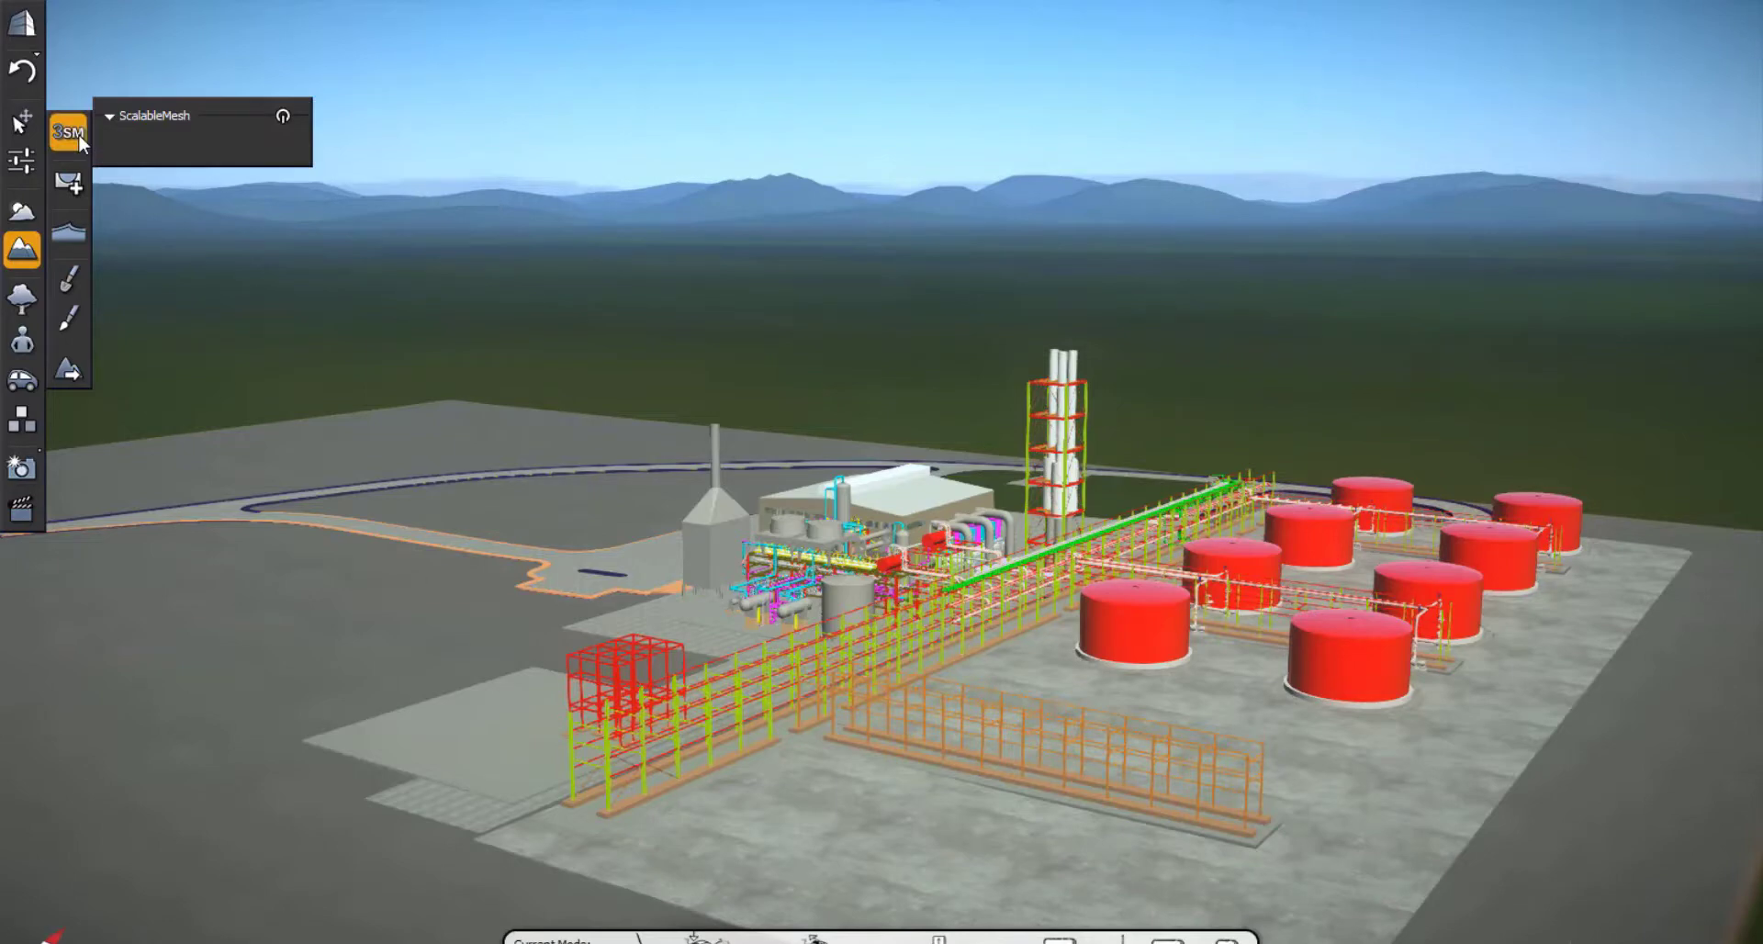
pyautogui.click(283, 118)
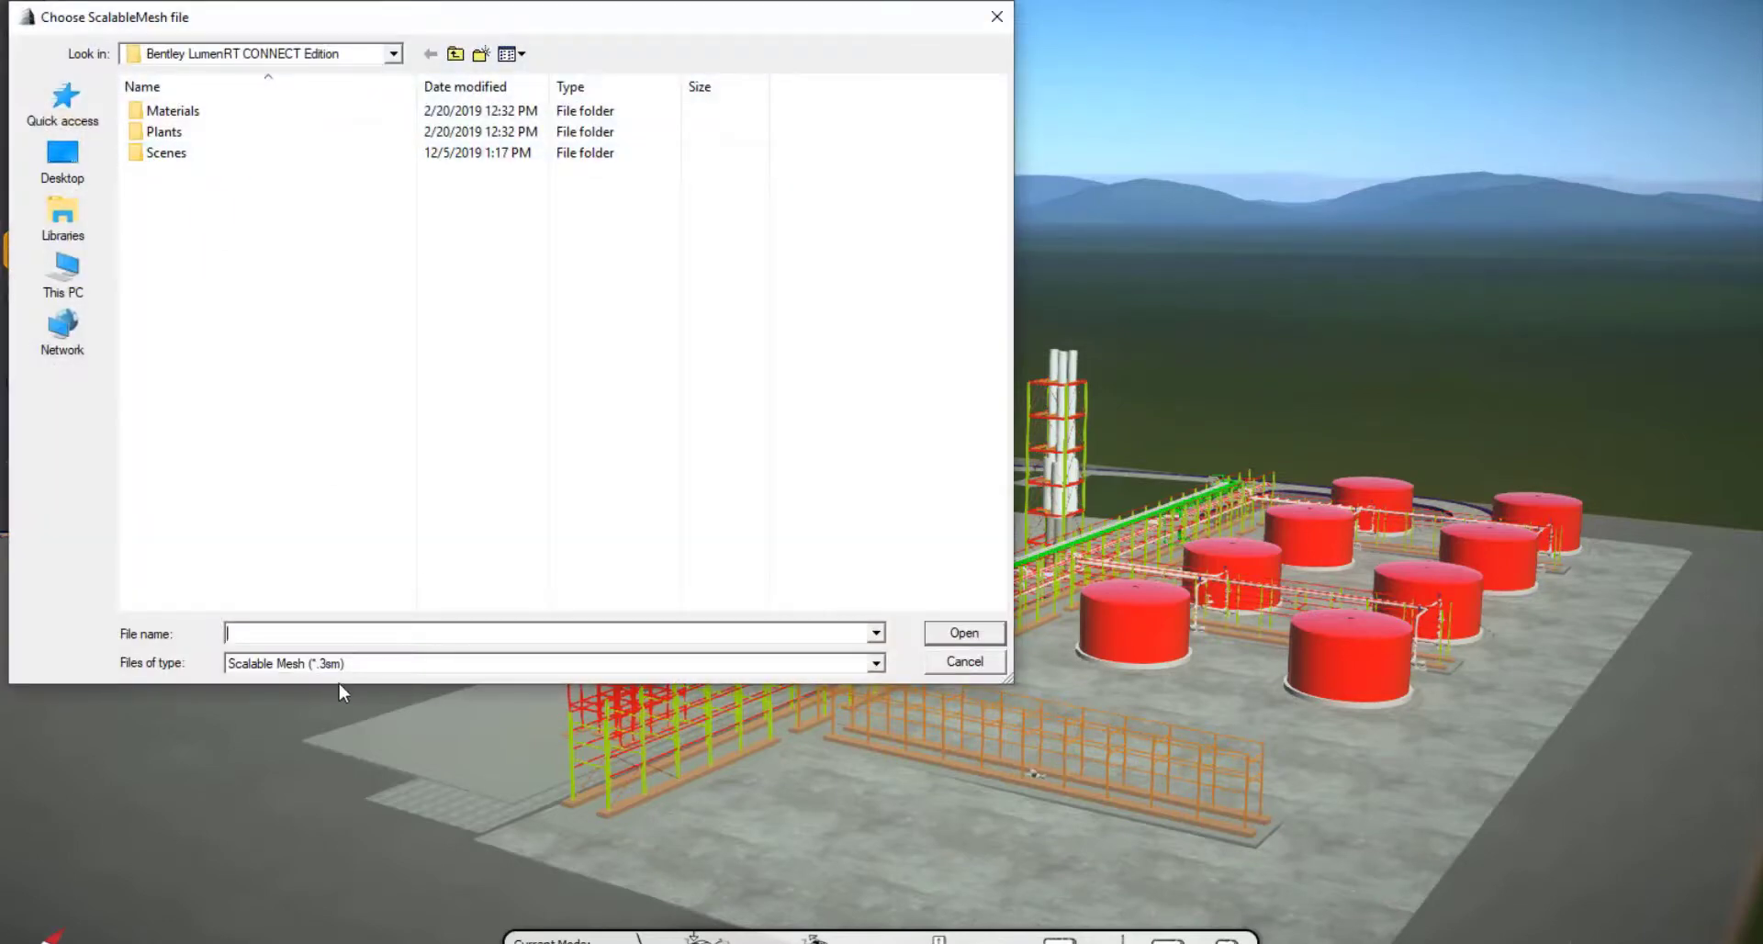
pyautogui.click(964, 663)
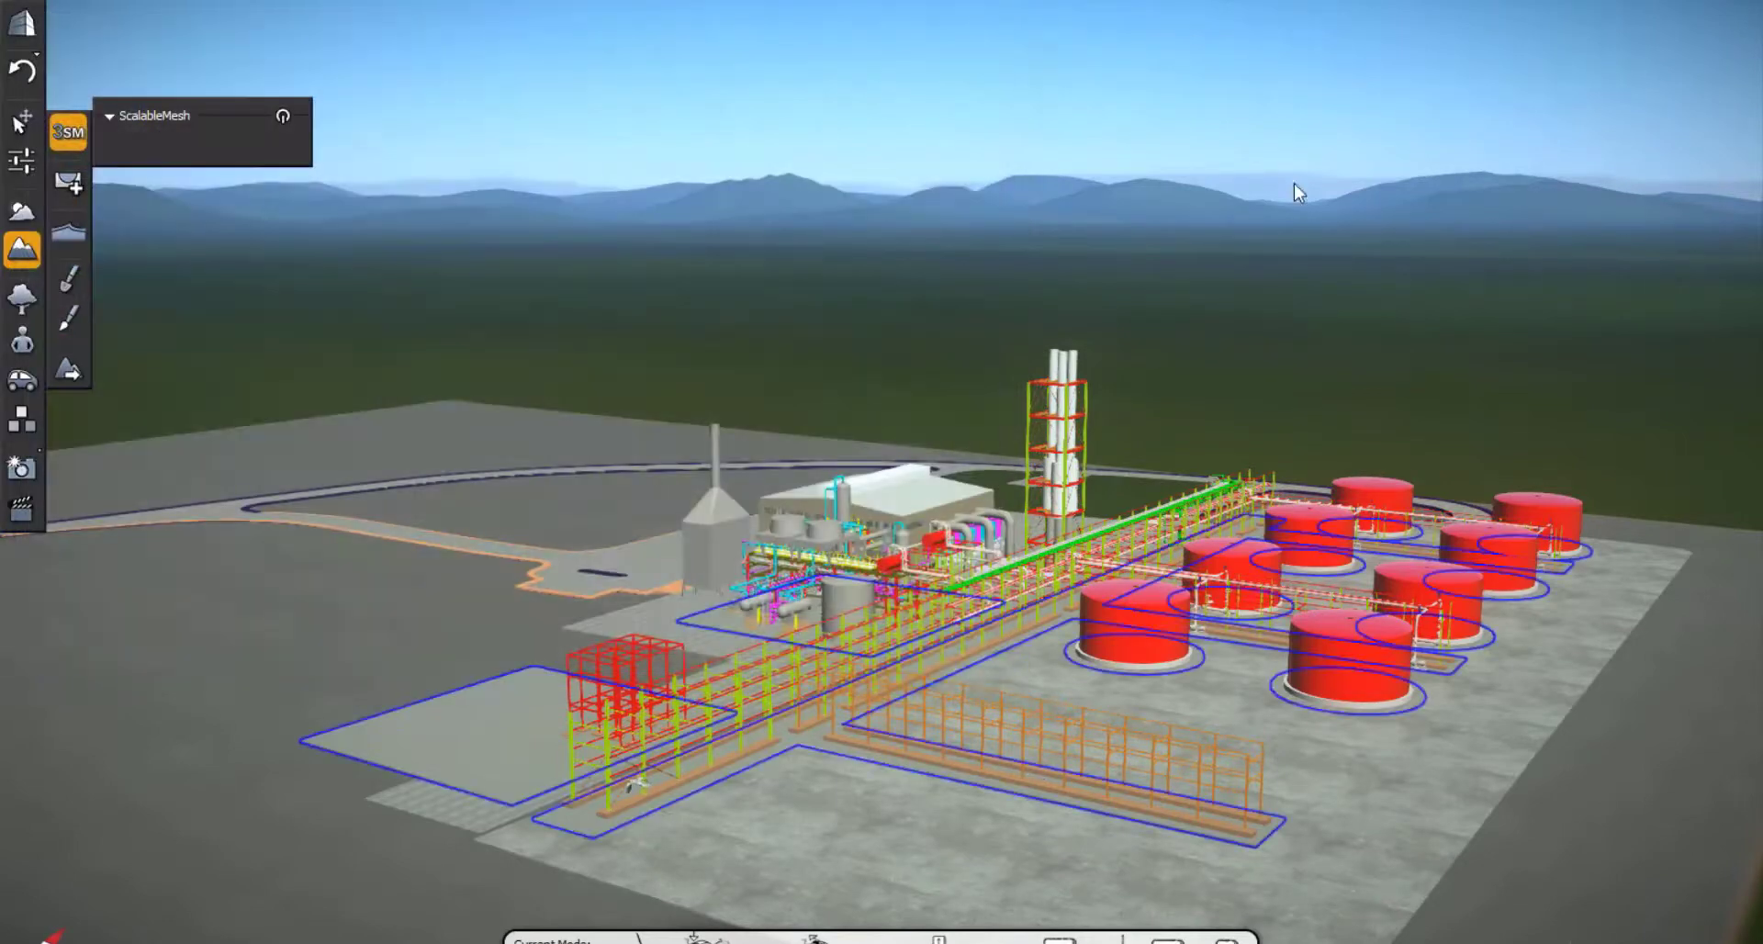
pyautogui.click(1313, 663)
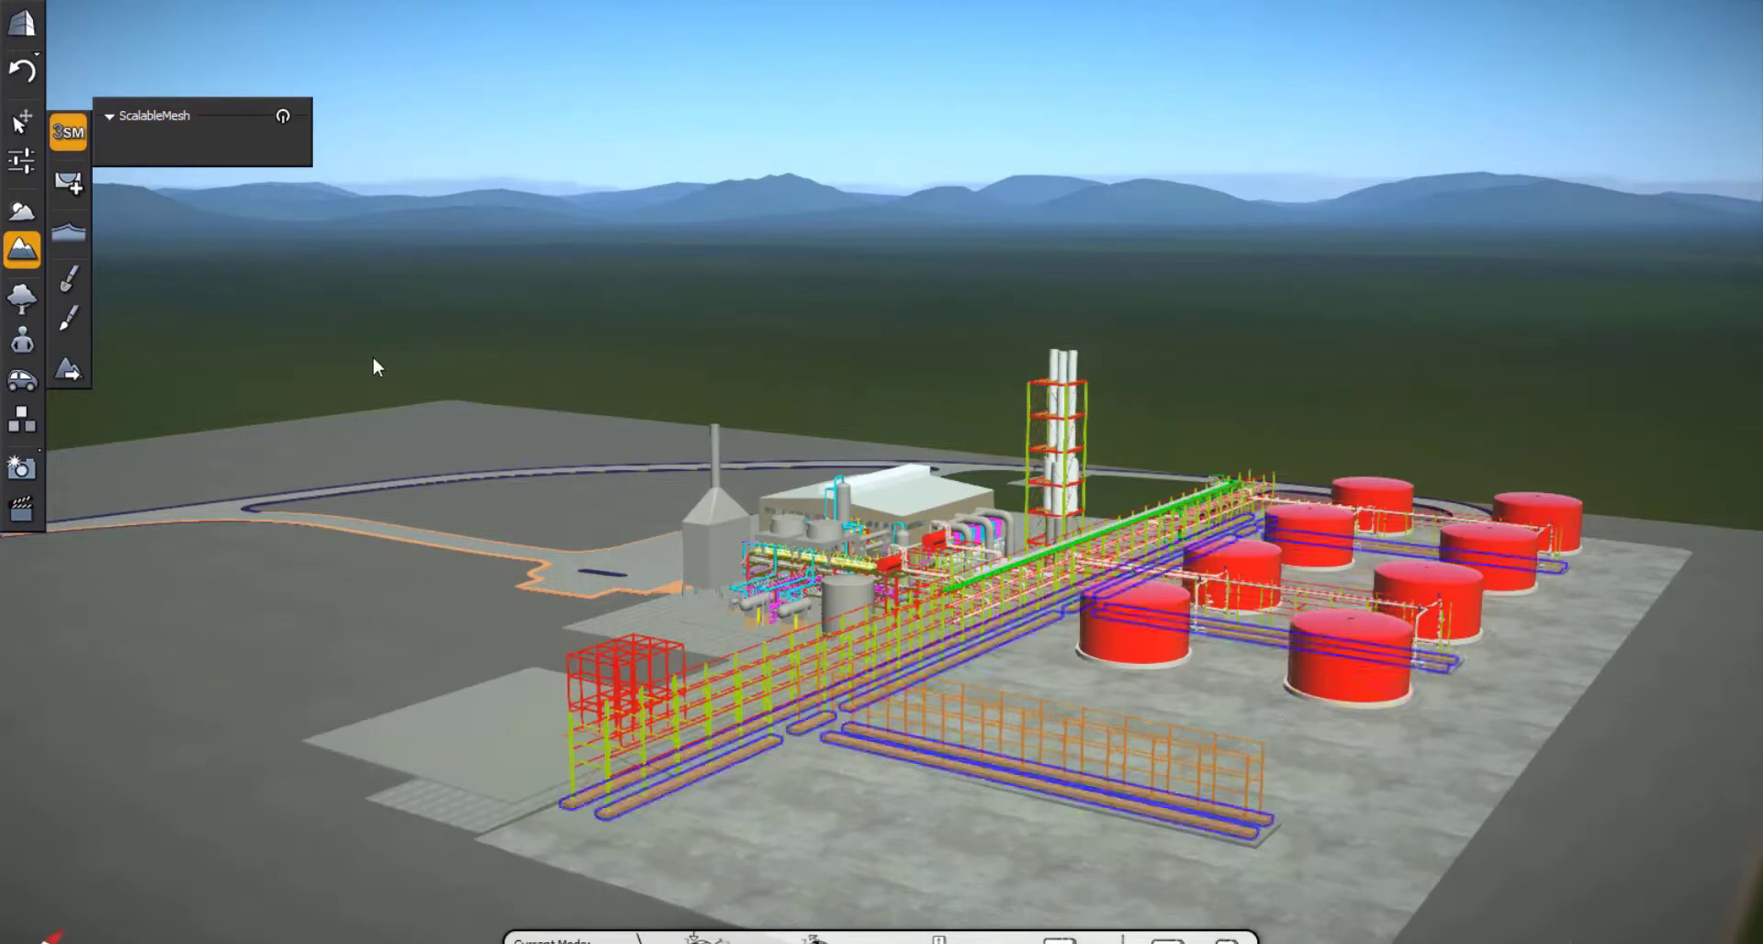
# Activate the ocean and lower its altitude to about -5.63 m, below the plant site
pyautogui.click(77, 237)
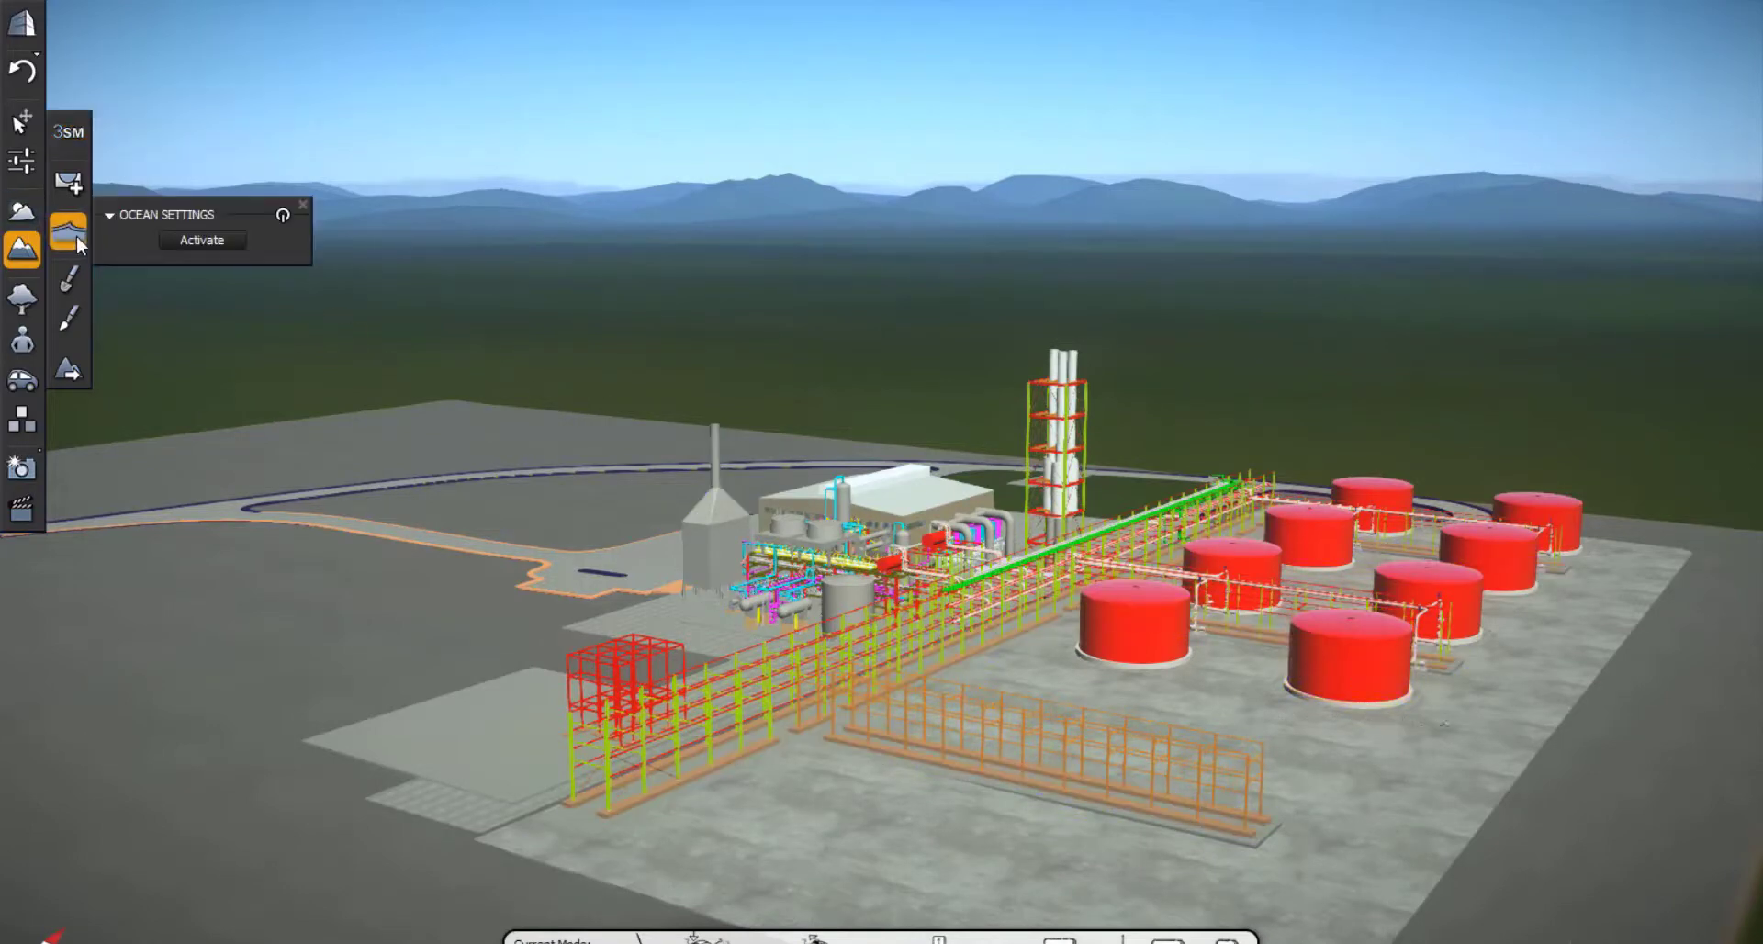
pyautogui.click(202, 241)
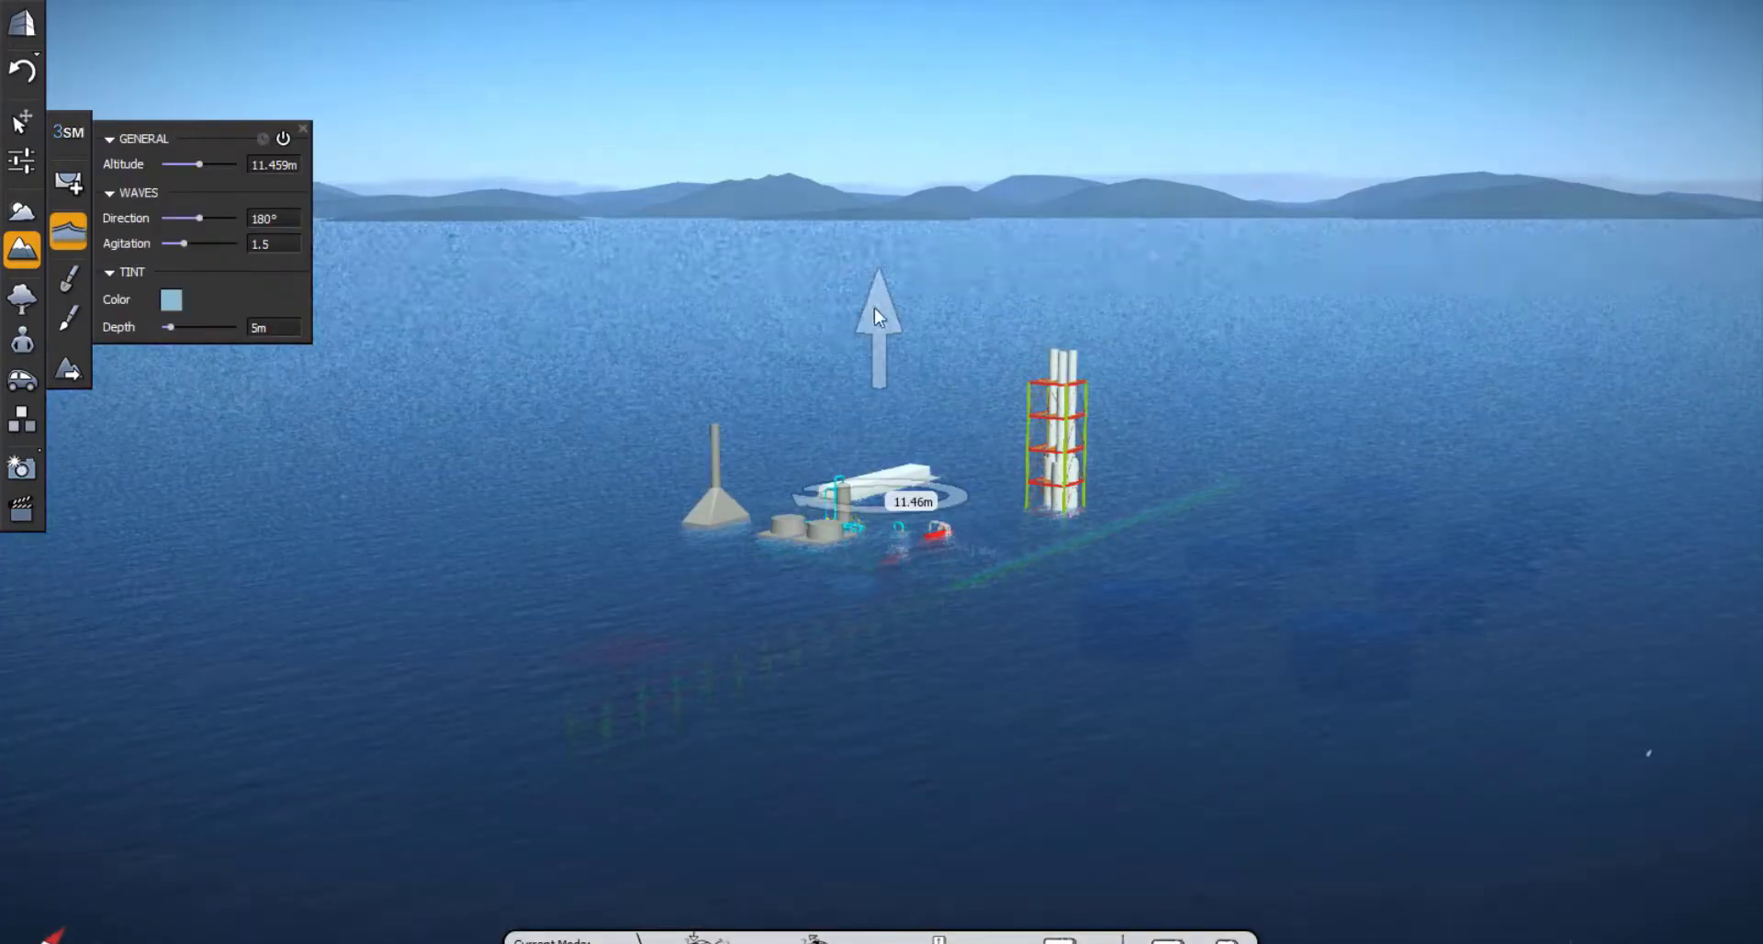
pyautogui.moveTo(891, 361); pyautogui.dragTo(890, 610)
pyautogui.moveTo(1276, 331); pyautogui.dragTo(1236, 441, button='middle')
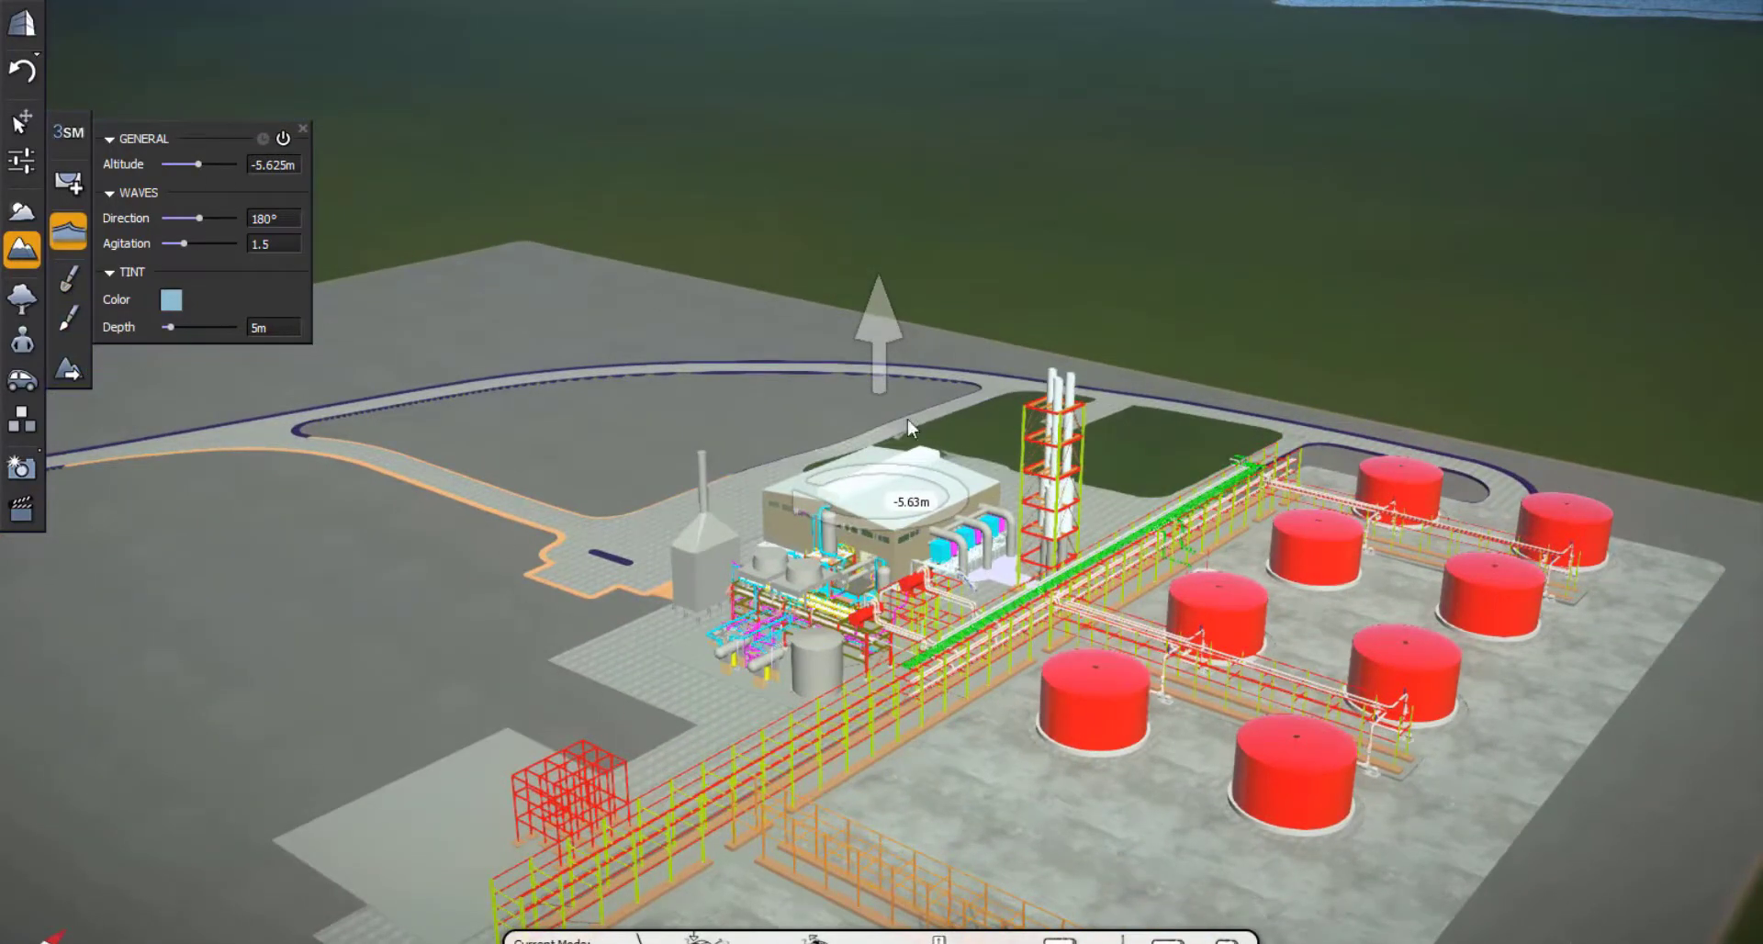
# Place a Linden from the seasonal trees on the open ground inside the road loop behind the process building
pyautogui.click(20, 300)
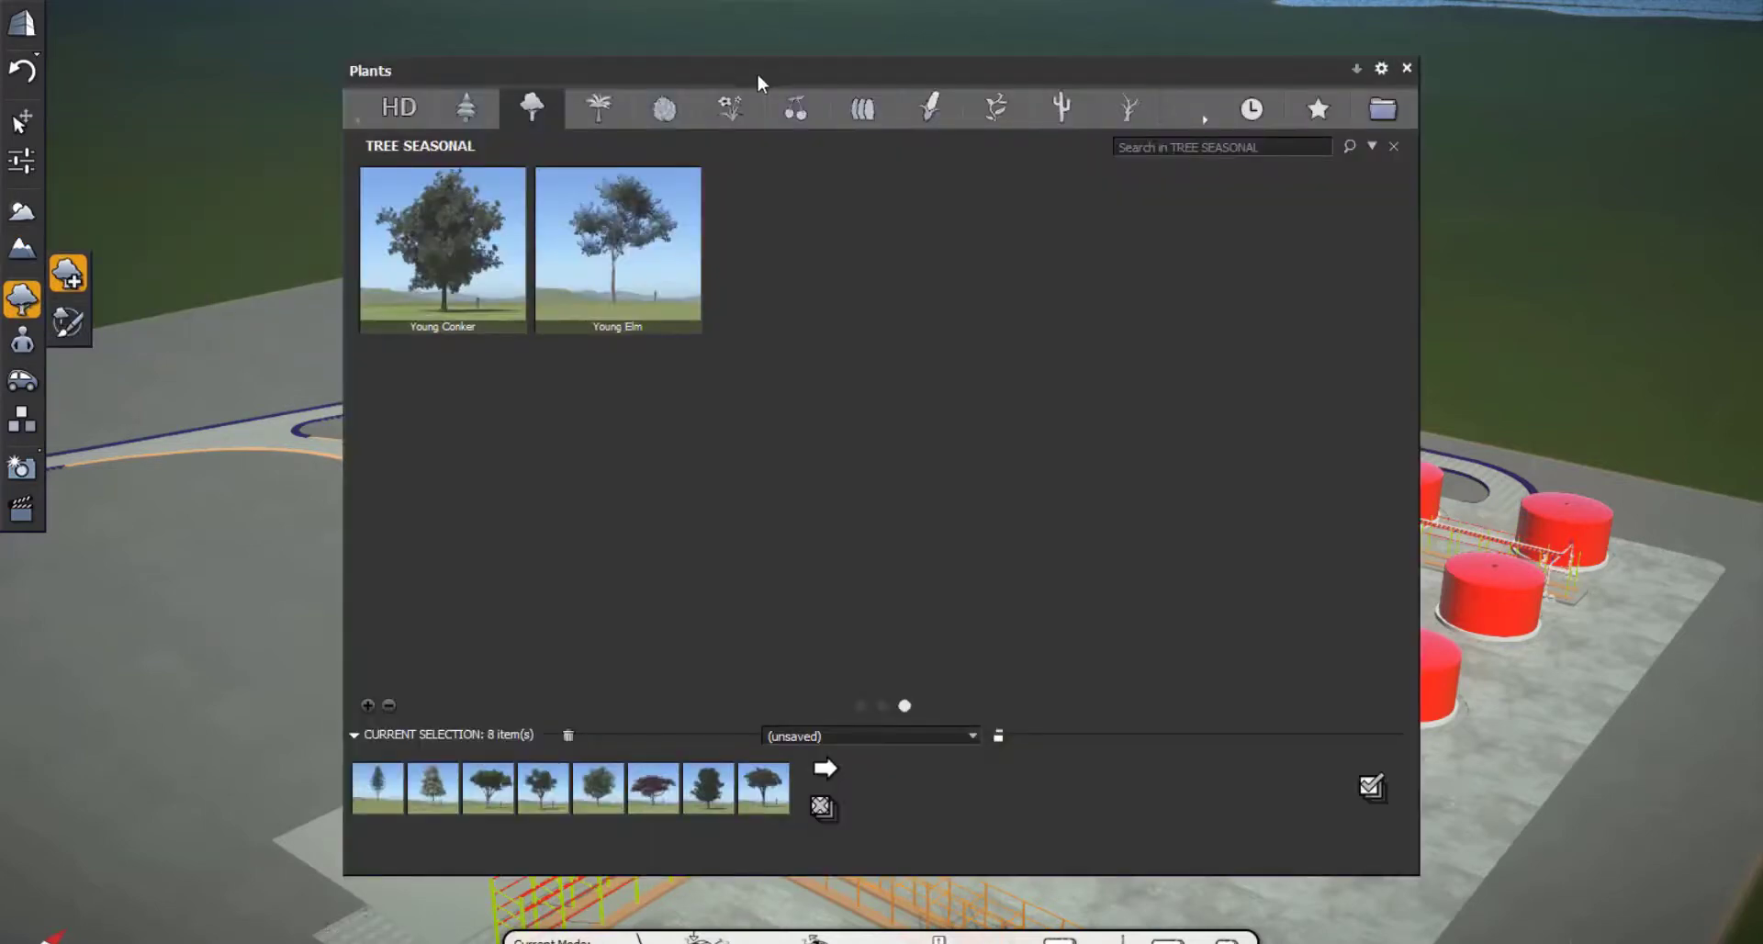
pyautogui.moveTo(756, 73); pyautogui.dragTo(1198, 63)
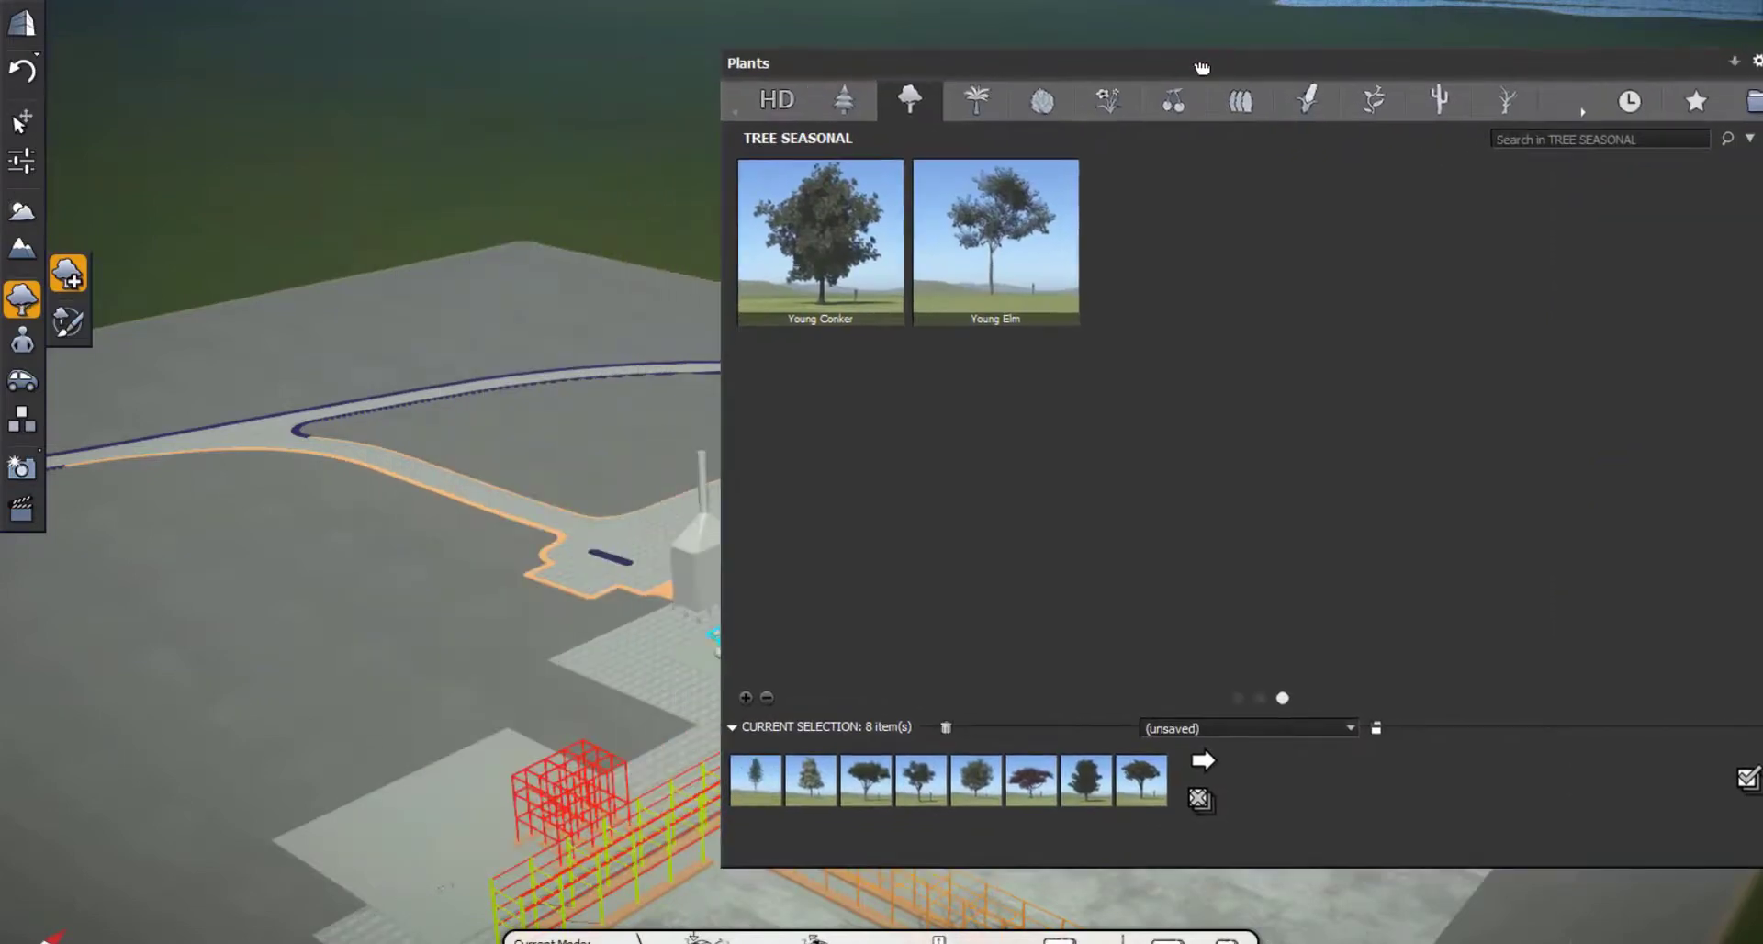
pyautogui.scroll(1, 812, 105)
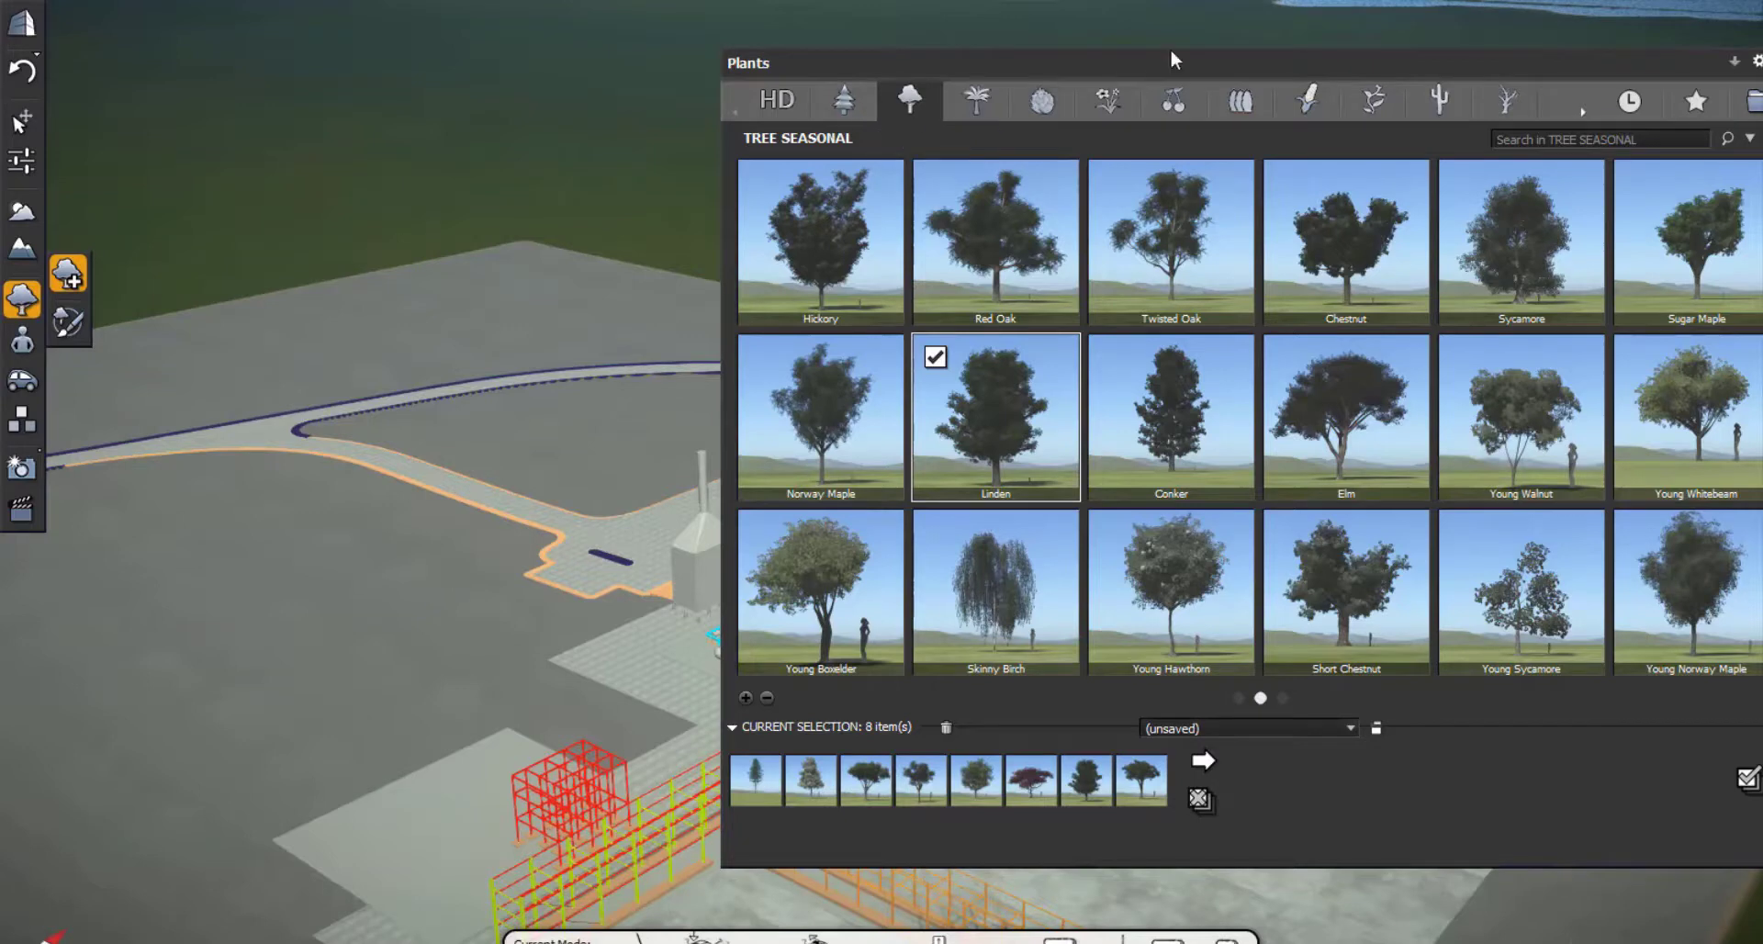
pyautogui.moveTo(1166, 68); pyautogui.dragTo(1309, 79)
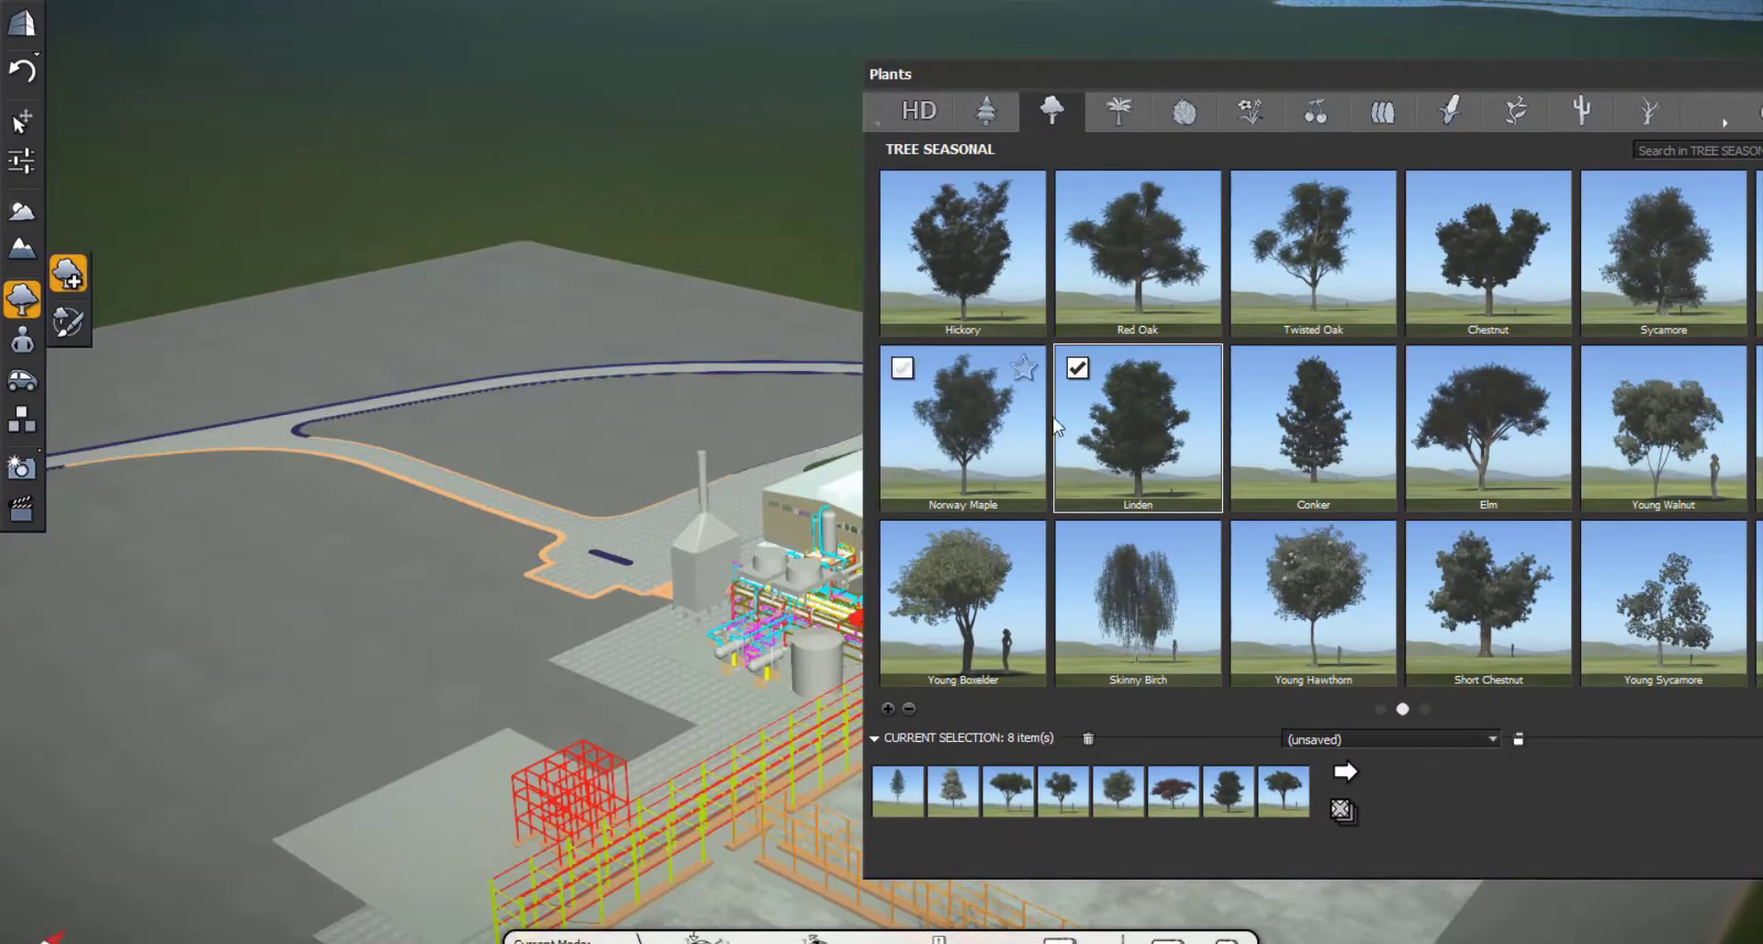
pyautogui.click(1106, 424)
pyautogui.click(1106, 424)
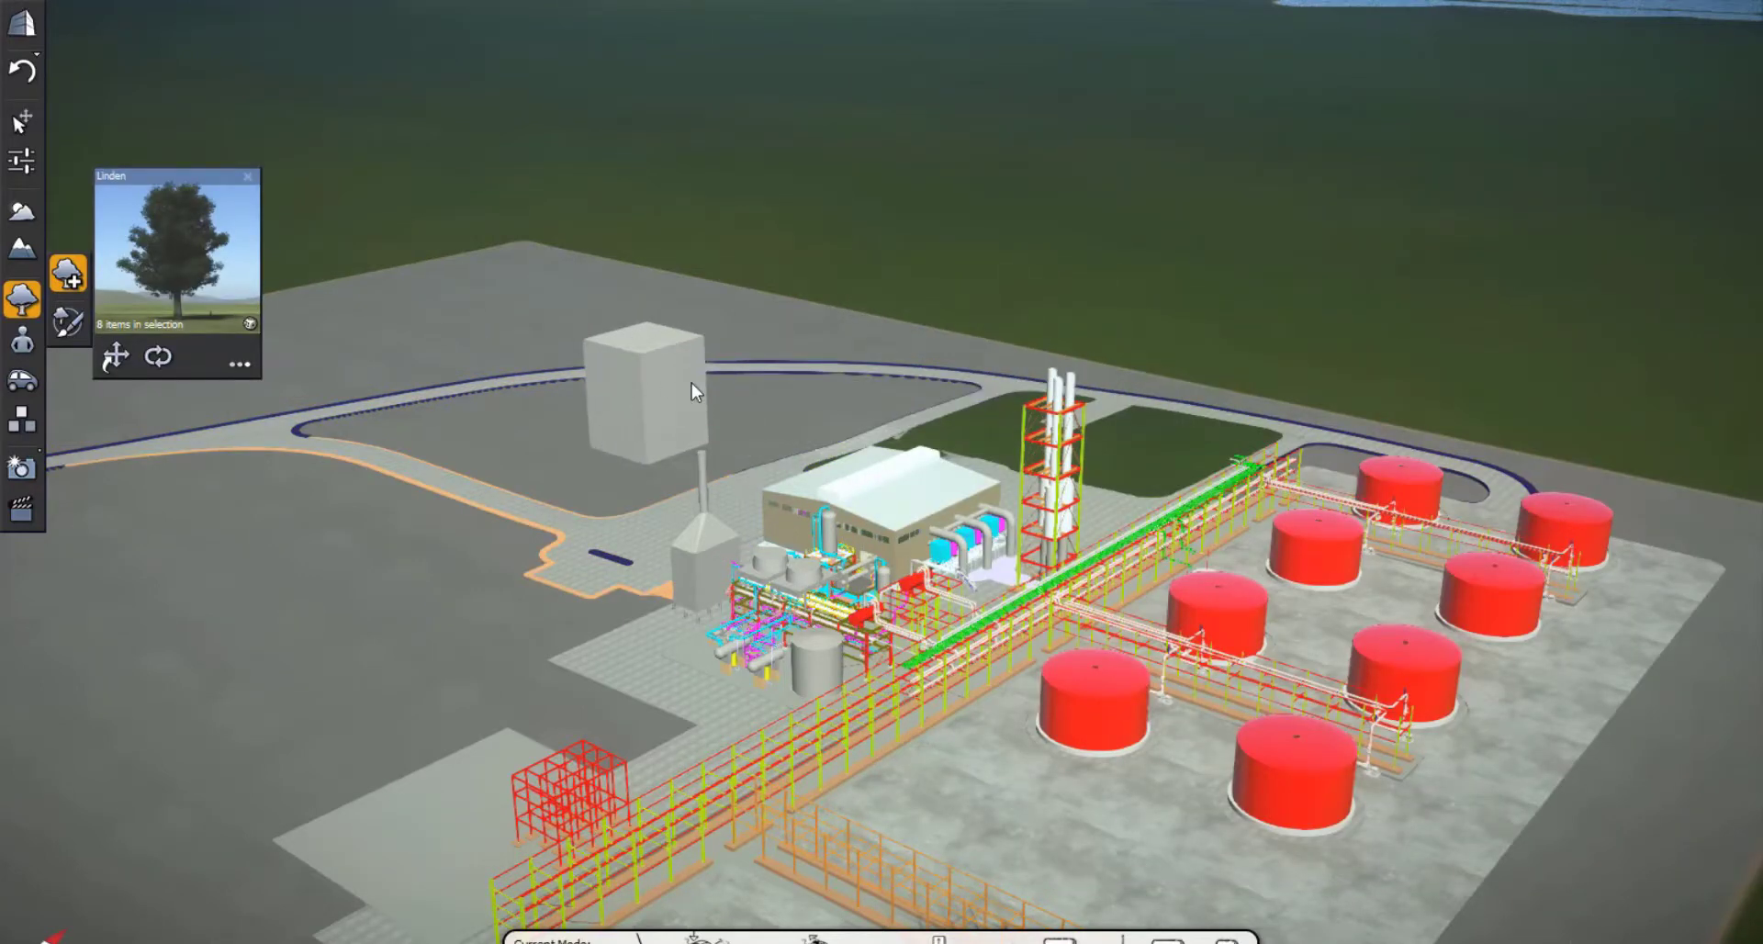
pyautogui.click(608, 374)
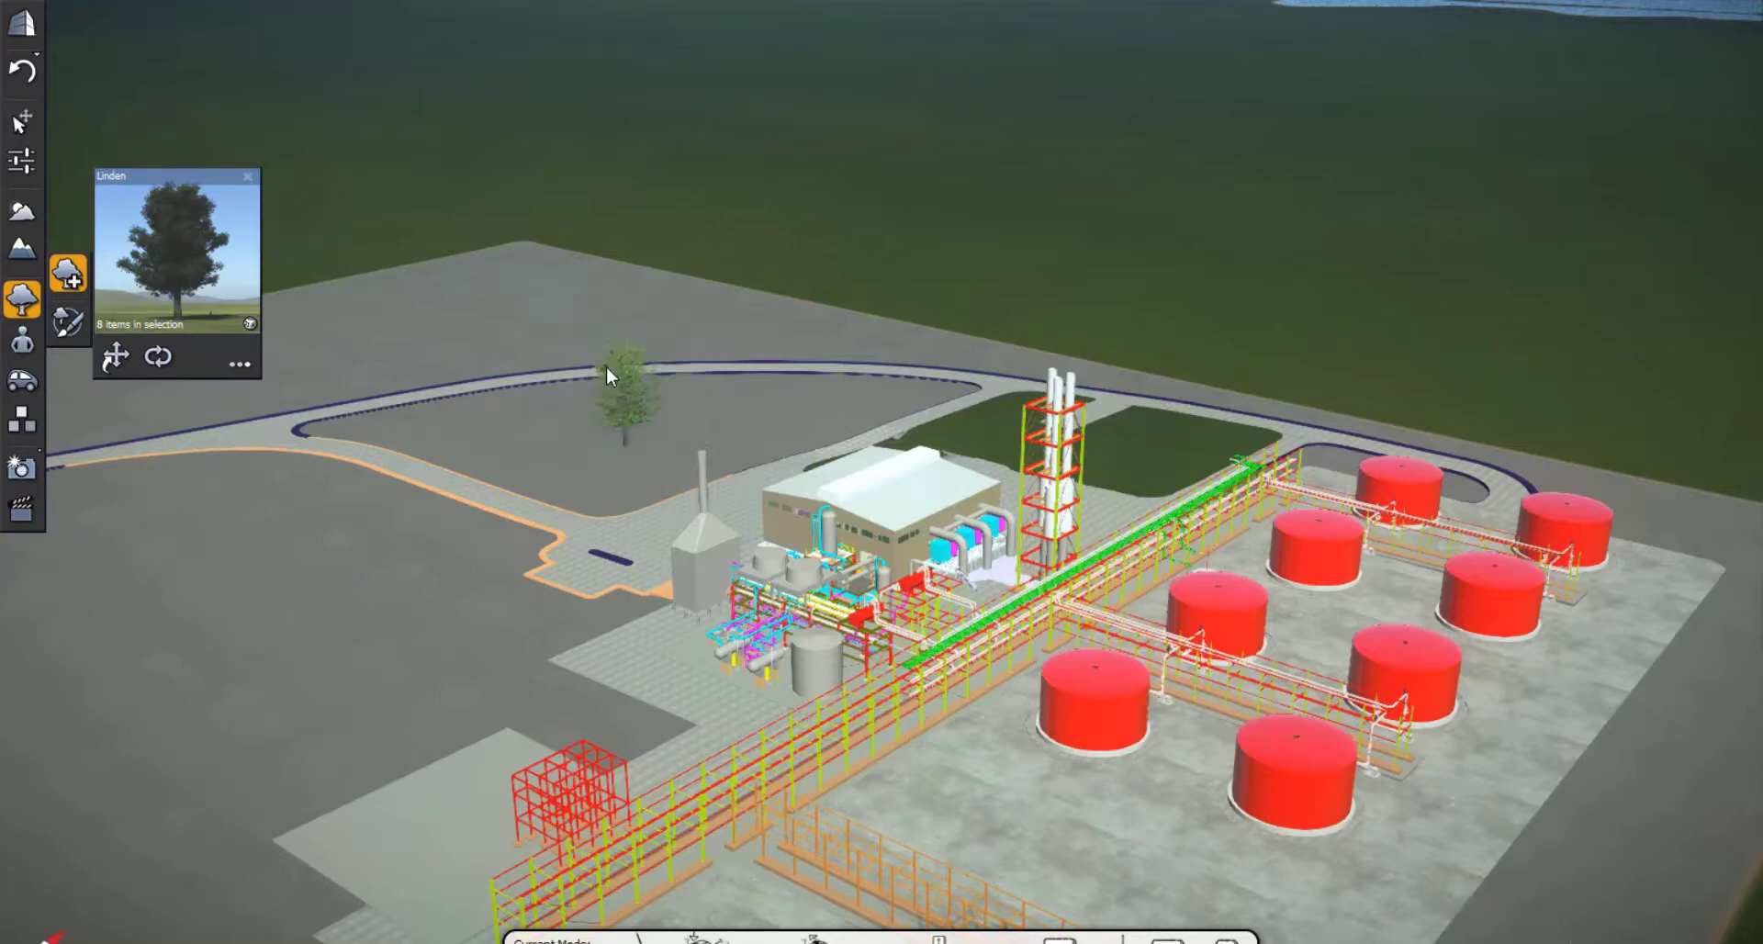
# Paint a cluster from the 8-plant selection inside the road loop, using a 10.0 m brush with 100% flow and 0% softness
pyautogui.click(69, 323)
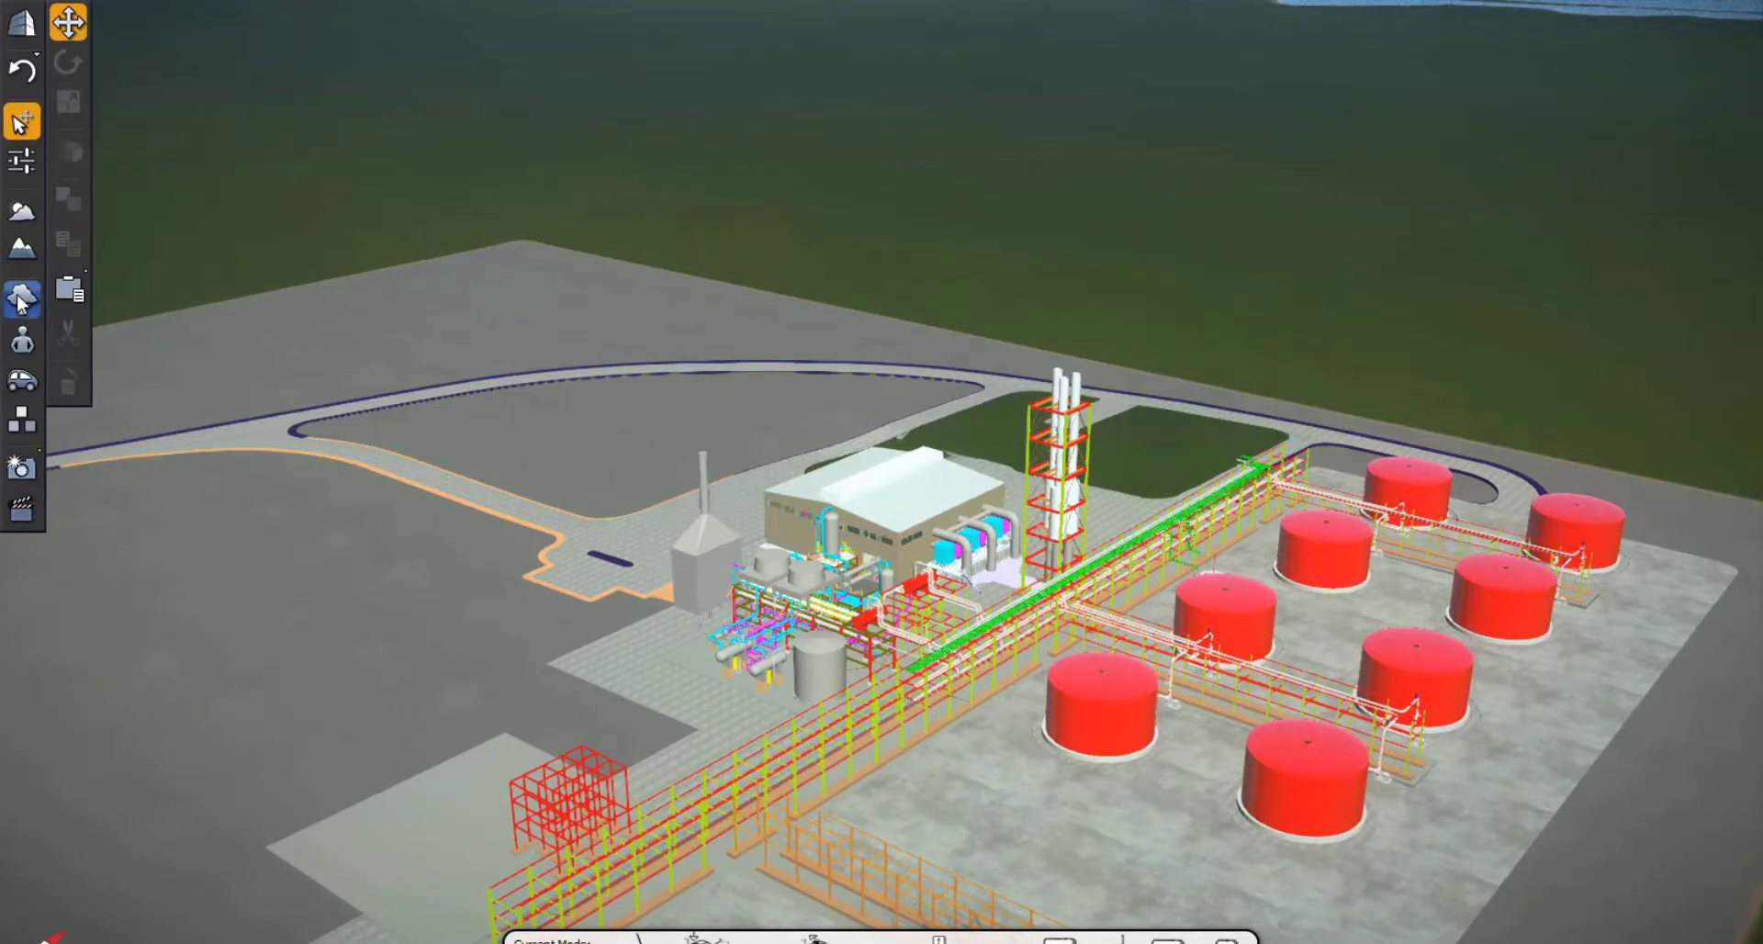
pyautogui.click(21, 295)
pyautogui.click(69, 325)
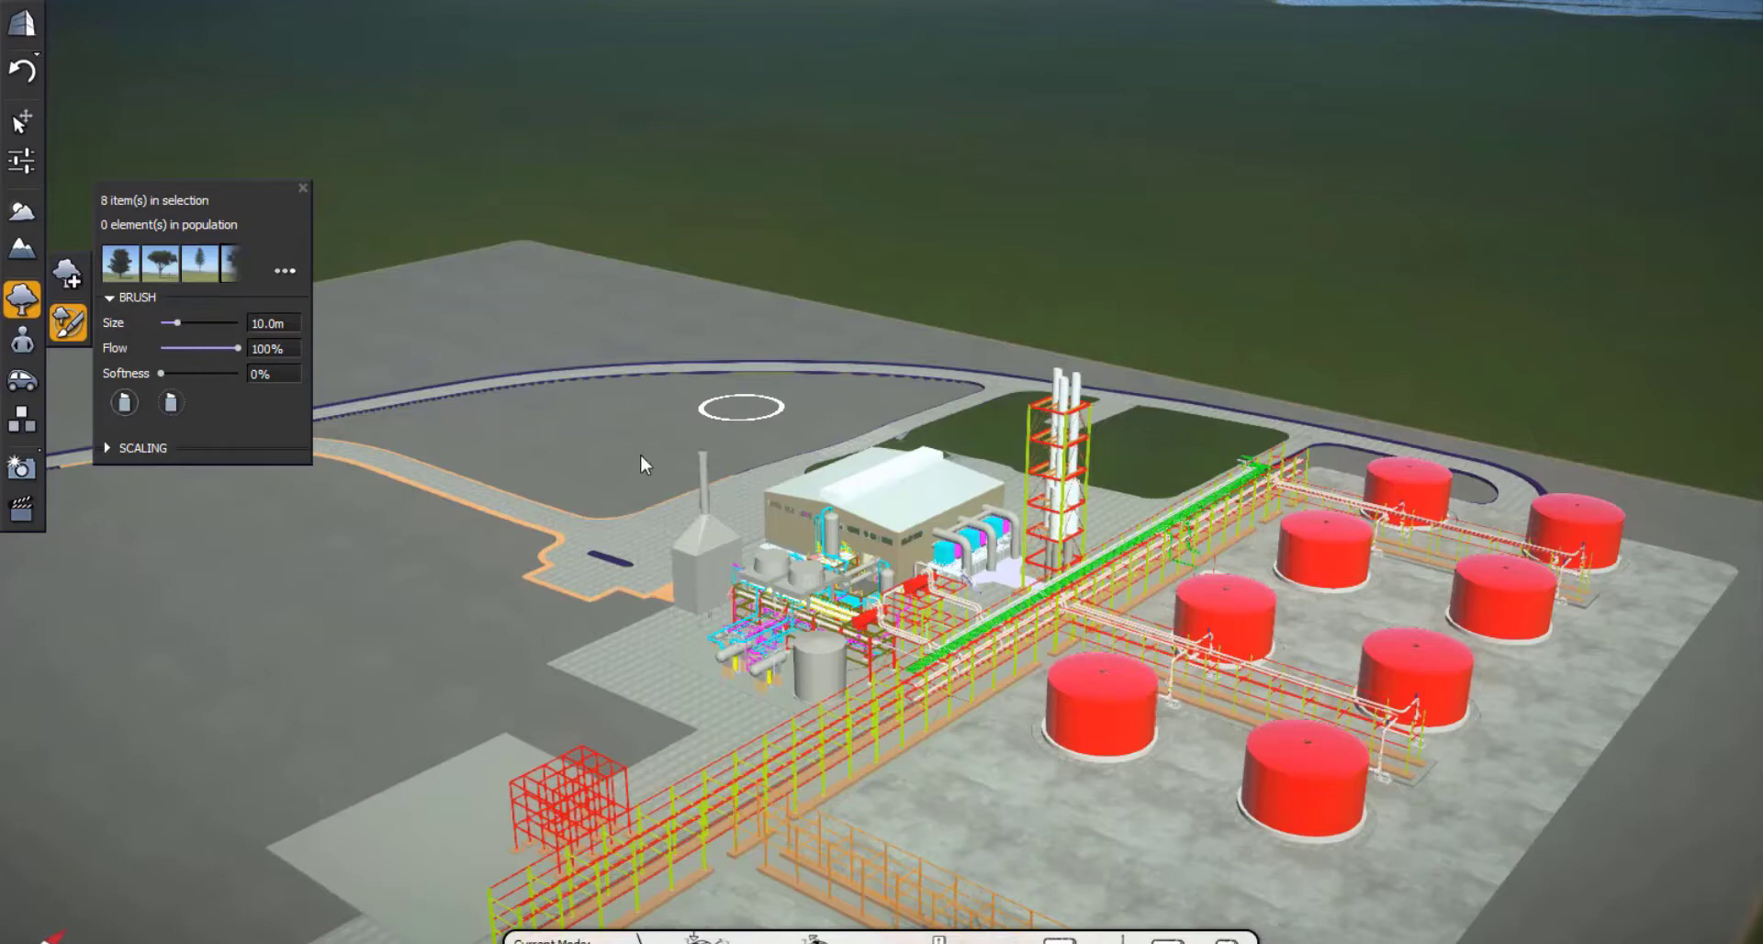
pyautogui.click(730, 404)
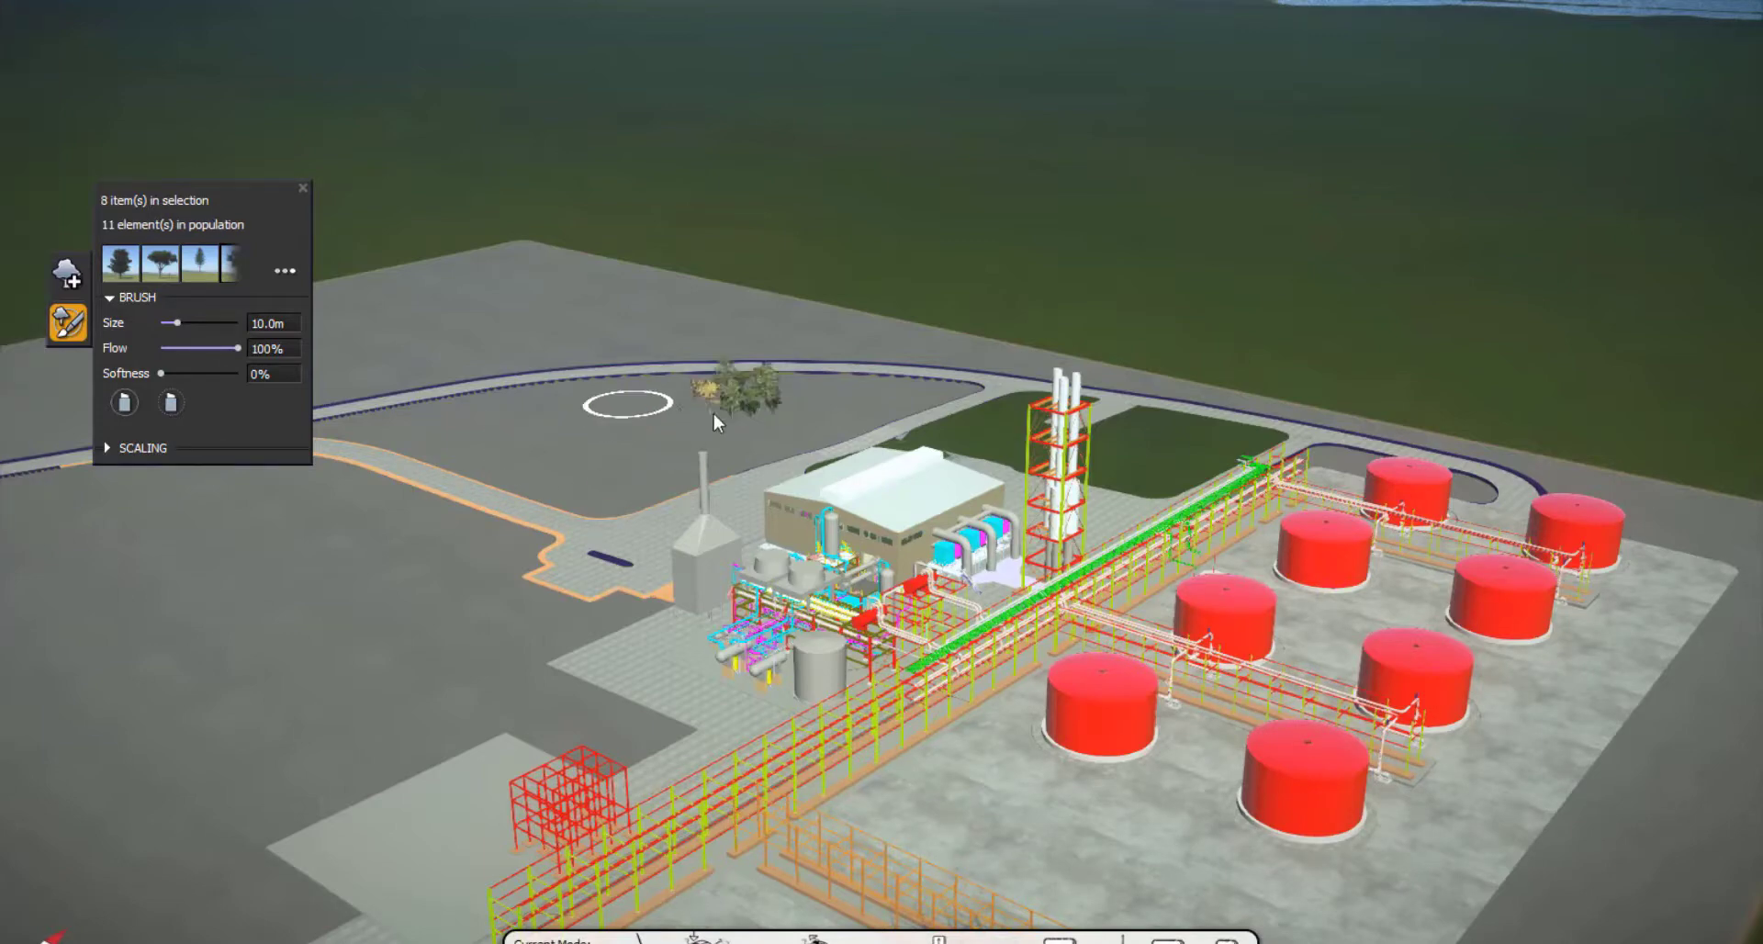
# Paint more of the 8-plant selection inside the road loop and on the open ground beyond the road, using the 10.0 m brush
pyautogui.moveTo(603, 438)
pyautogui.mouseDown()
pyautogui.moveTo(482, 458)
pyautogui.moveTo(522, 483)
pyautogui.moveTo(629, 489)
pyautogui.moveTo(854, 329)
pyautogui.mouseUp()
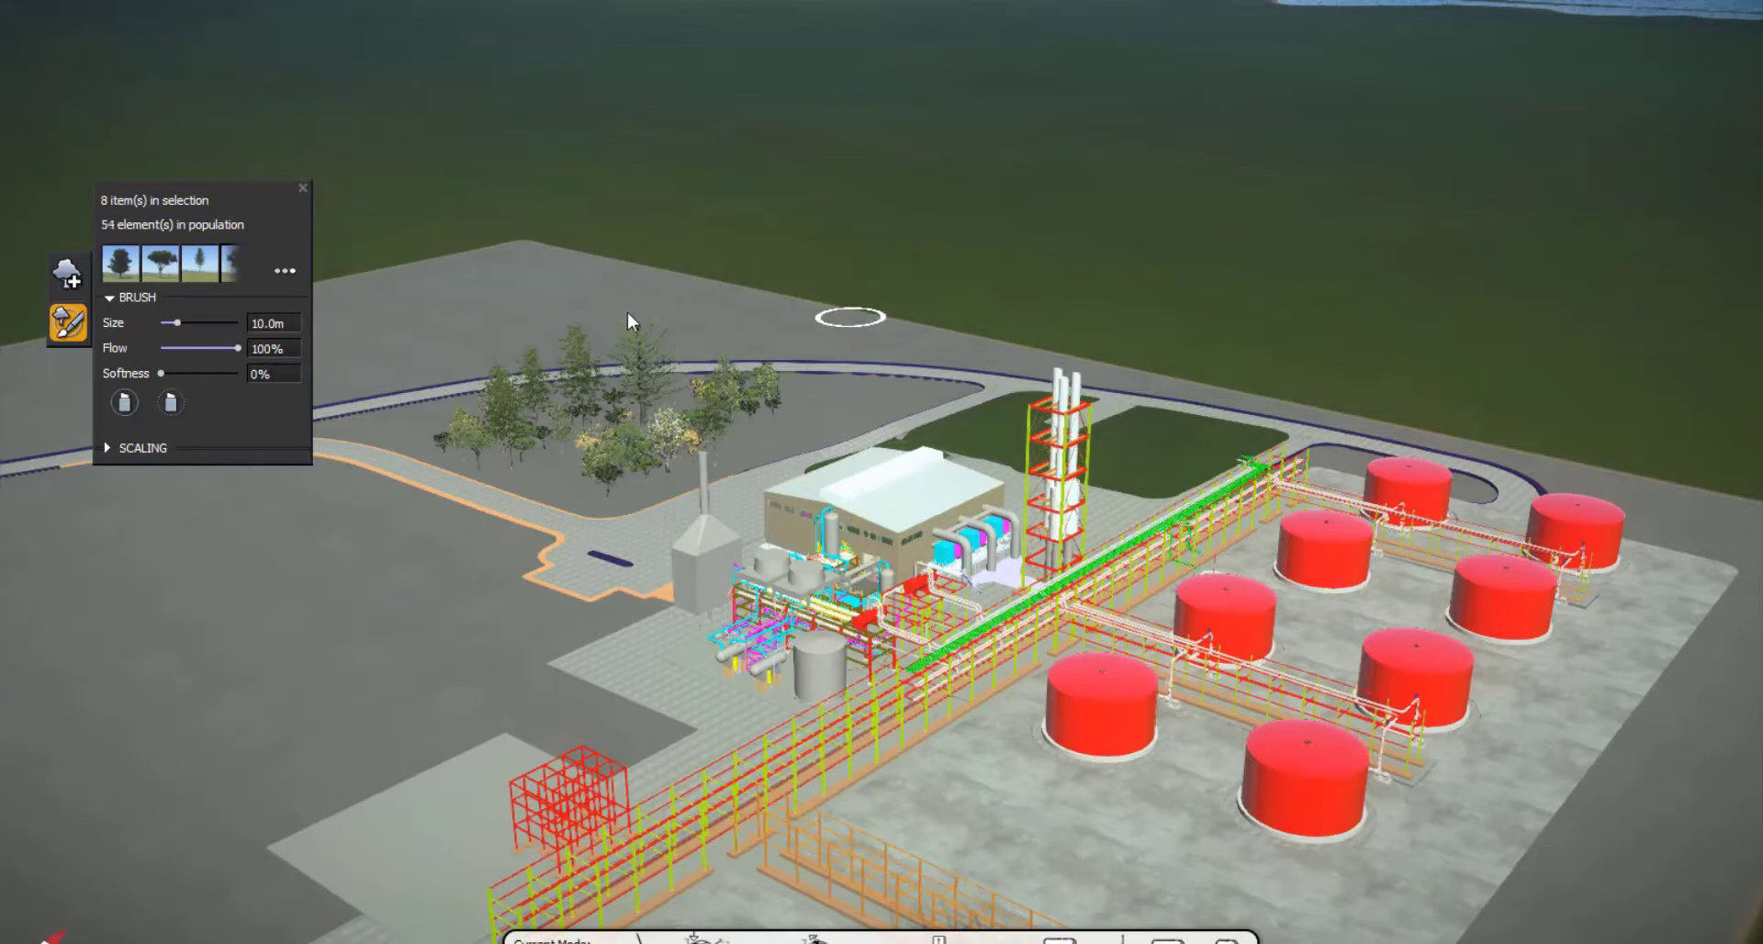
pyautogui.moveTo(626, 319); pyautogui.dragTo(395, 309)
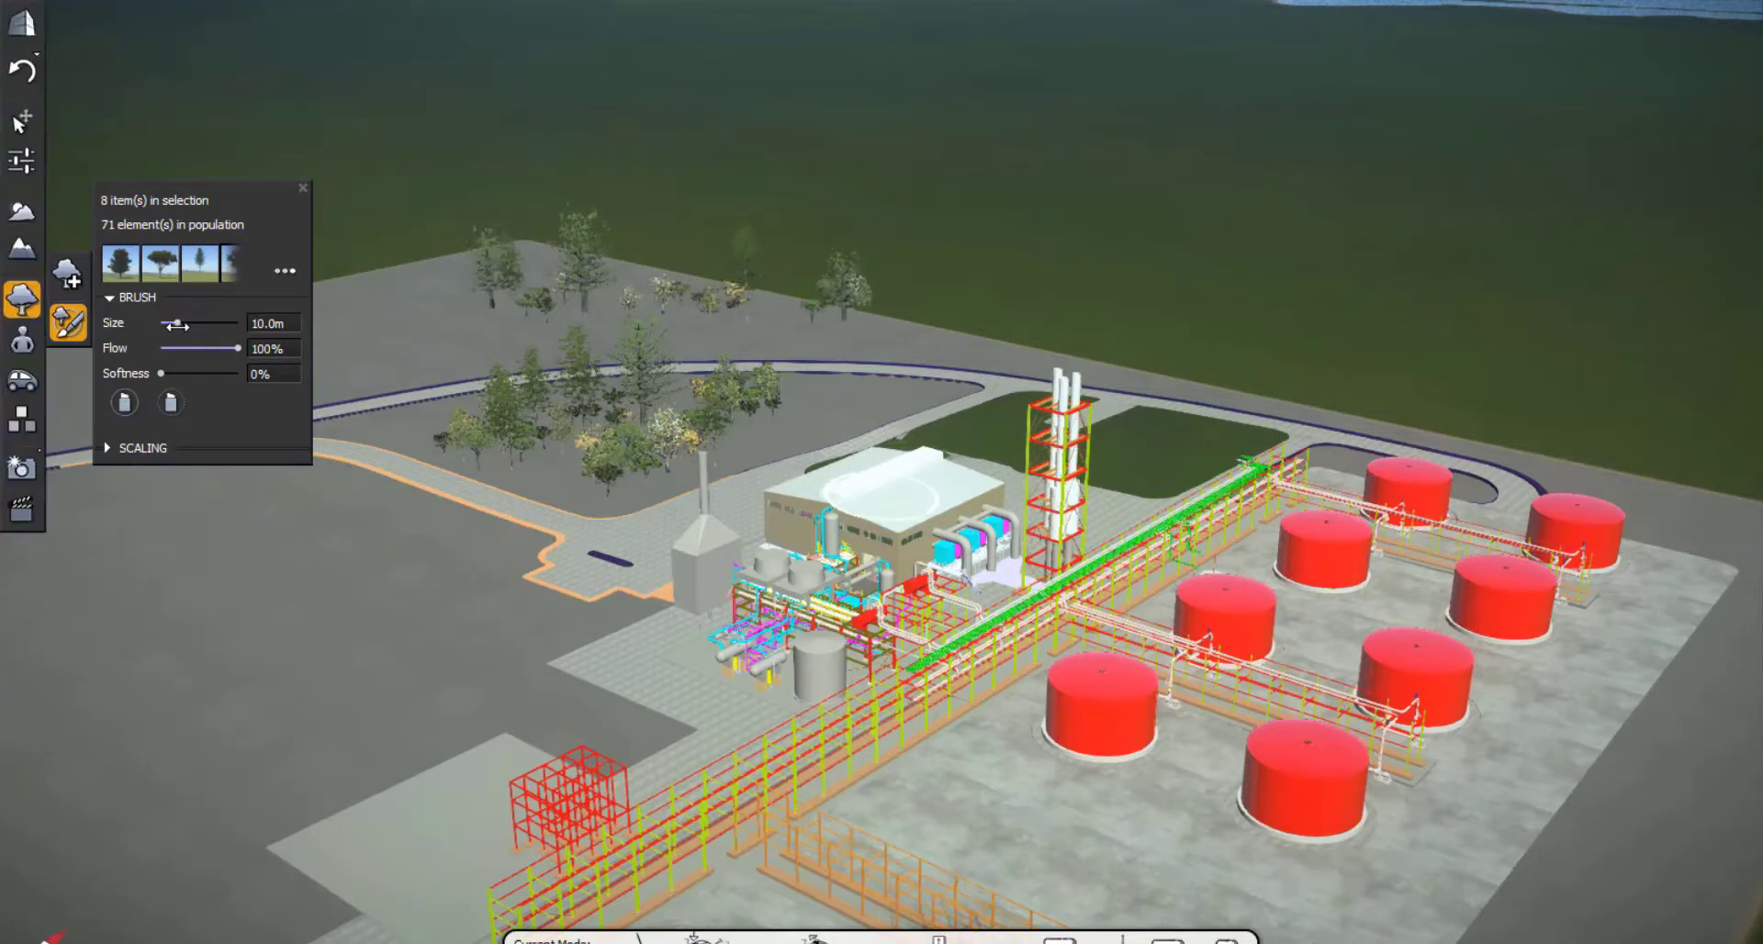
# Scatter trees over the terrain behind the plant with a 127.4 m brush, and paint a dense grove beside the entrance road with a 21.3 m brush
pyautogui.moveTo(175, 324); pyautogui.dragTo(214, 323)
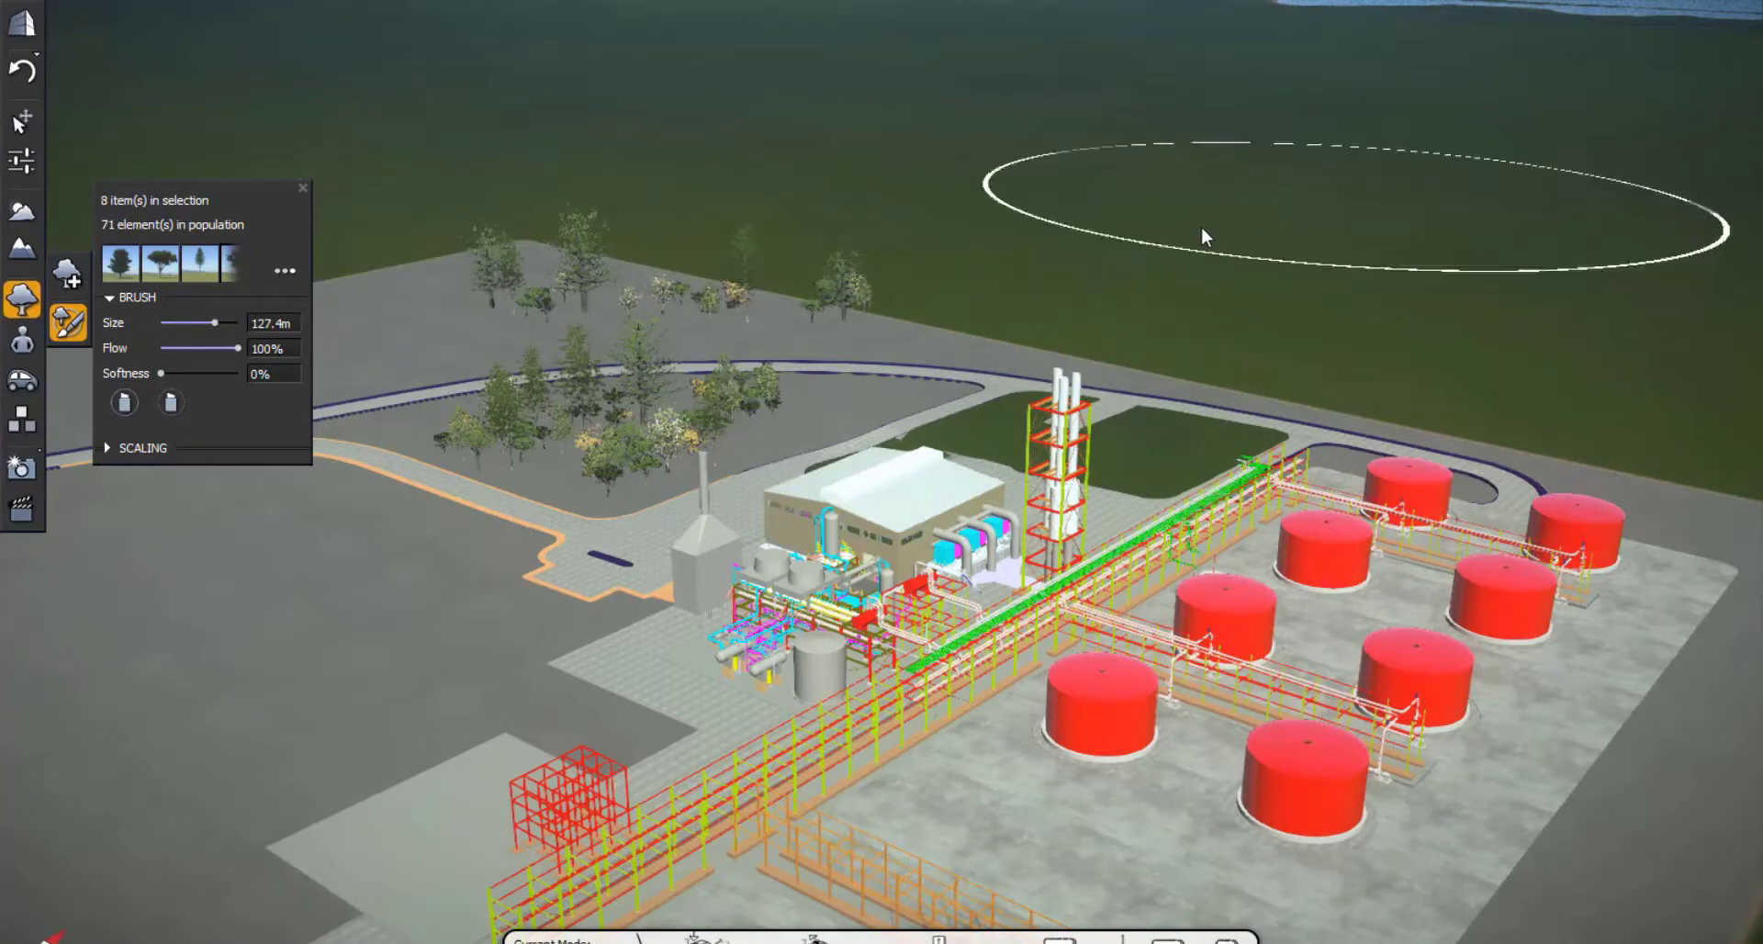
pyautogui.scroll(-2, 1201, 226)
pyautogui.click(949, 210)
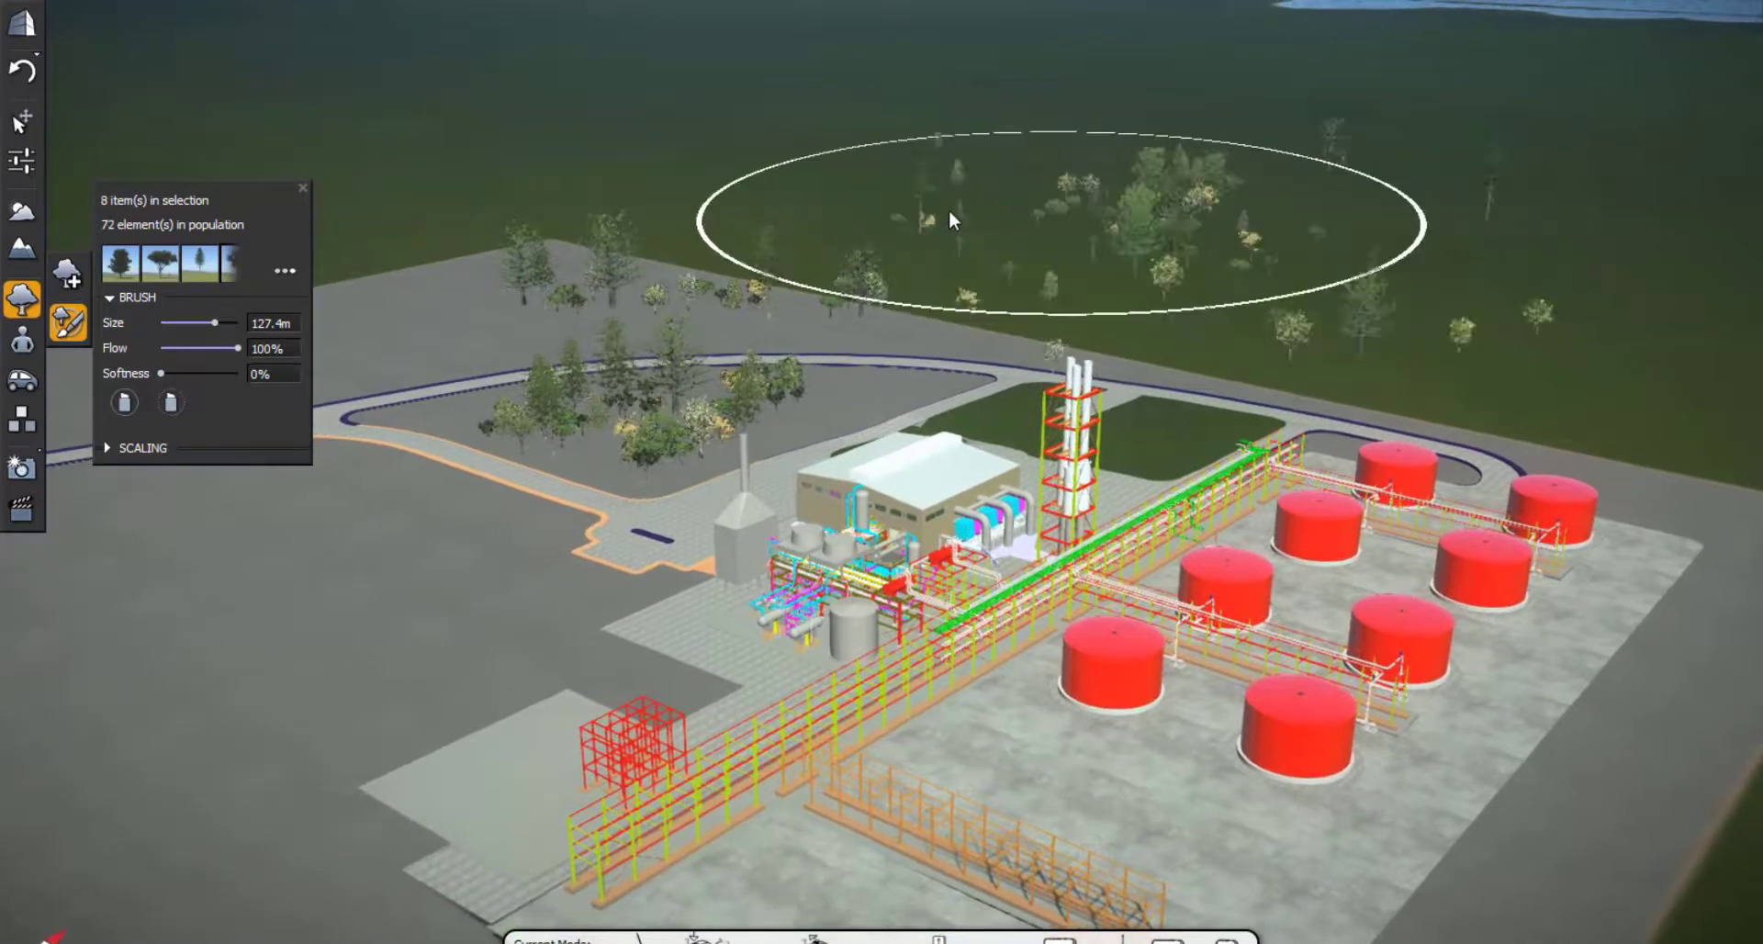
pyautogui.click(1062, 212)
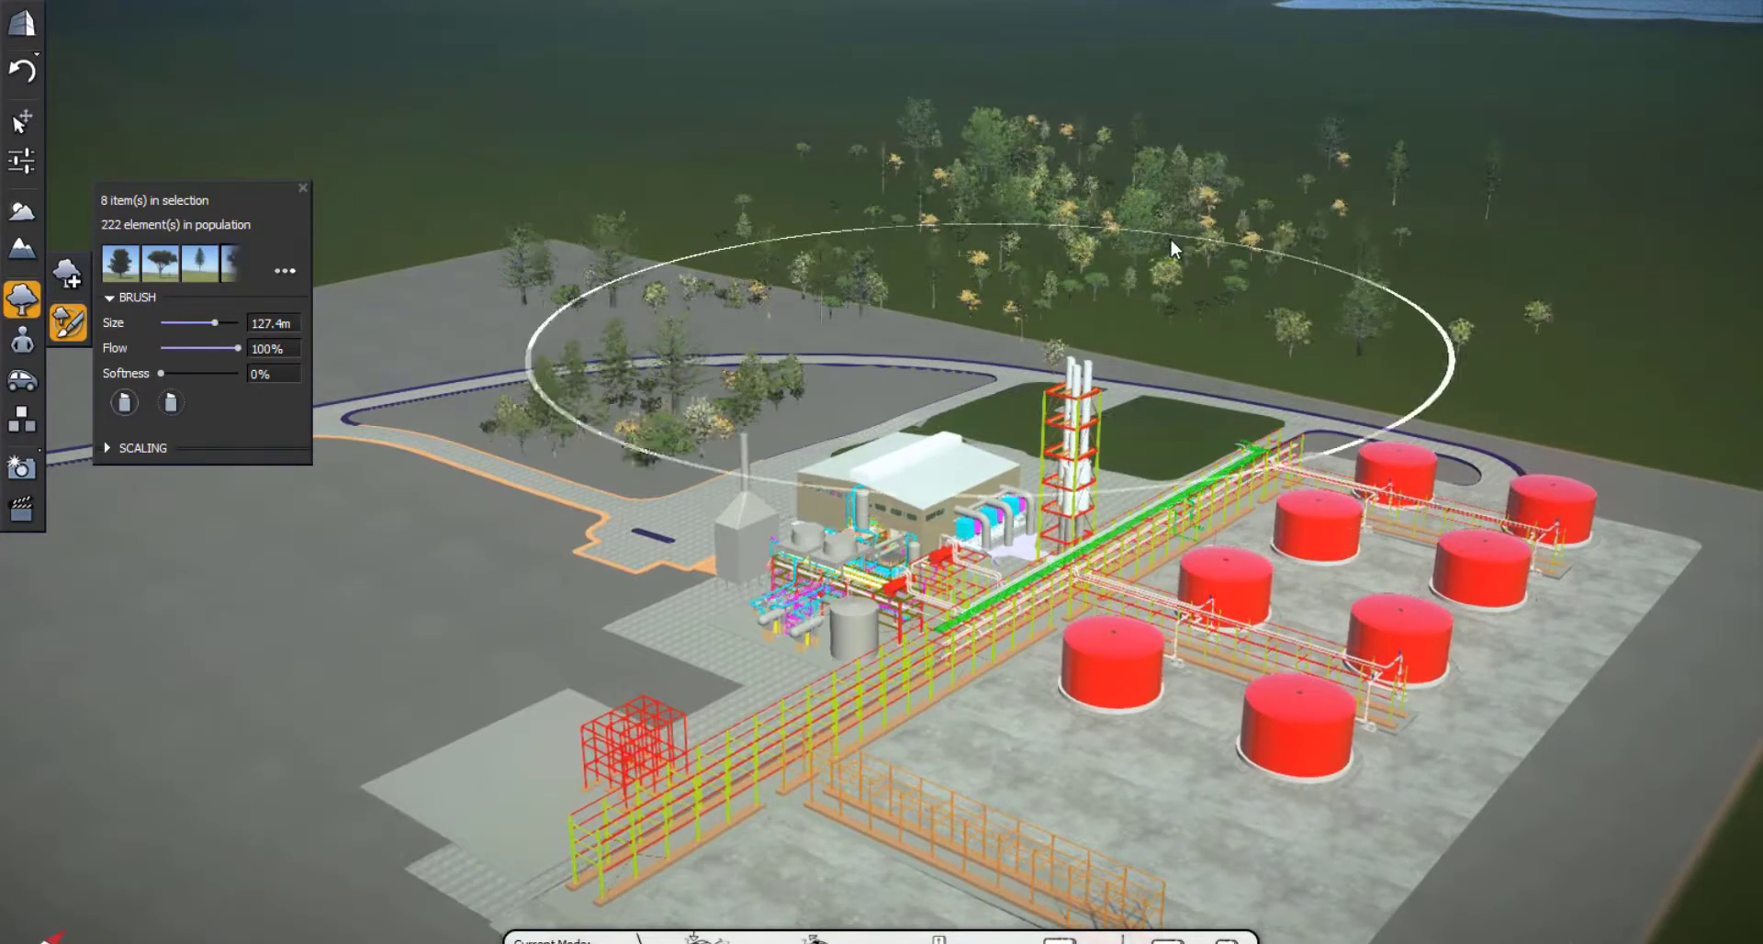
pyautogui.scroll(-1, 1208, 241)
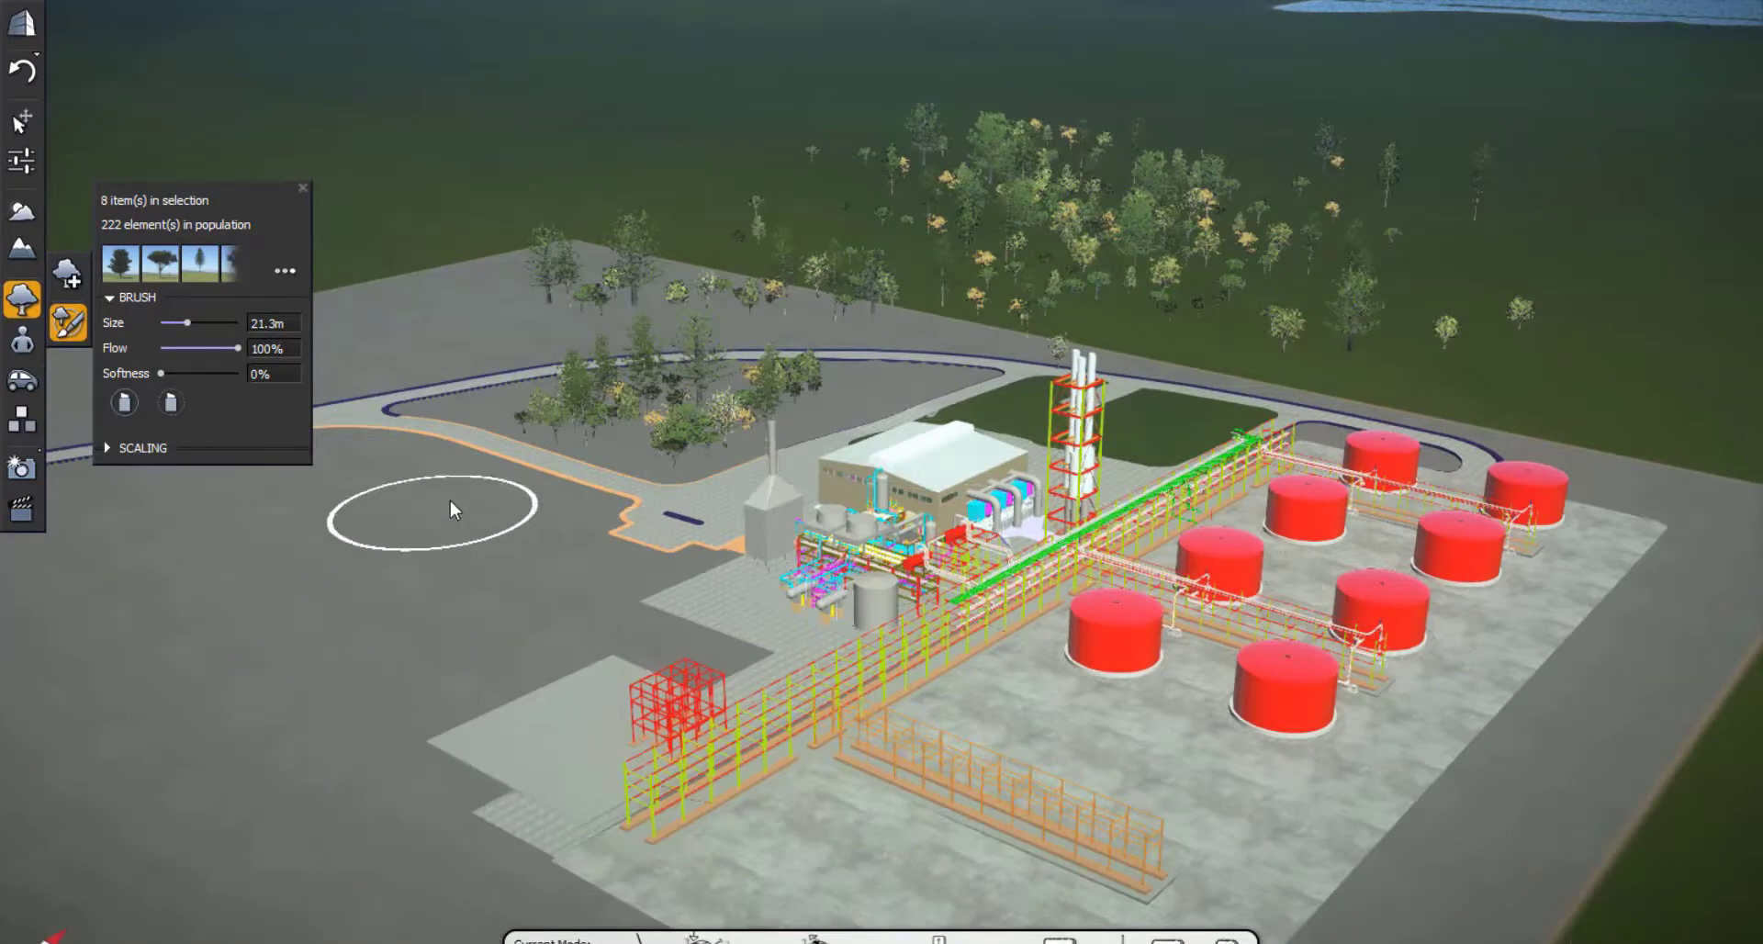
pyautogui.moveTo(450, 499); pyautogui.dragTo(283, 636)
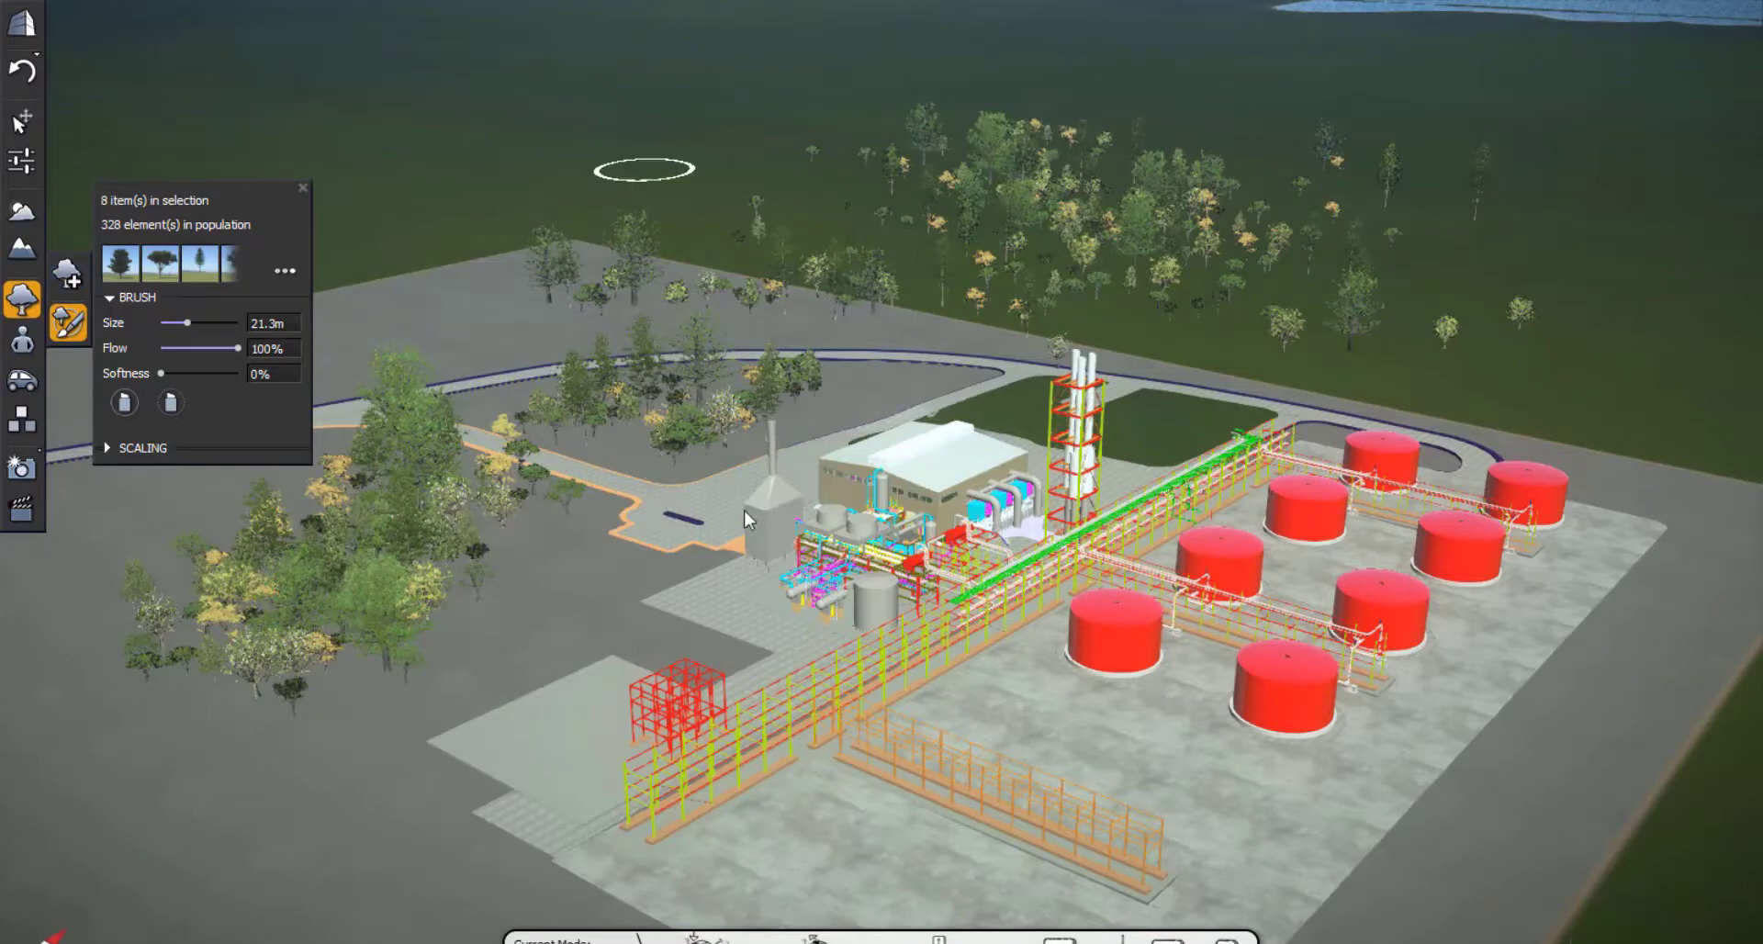
# Try different seasons on the planted vegetation in the sun settings, ending with a mix of green and yellowish foliage
pyautogui.click(22, 213)
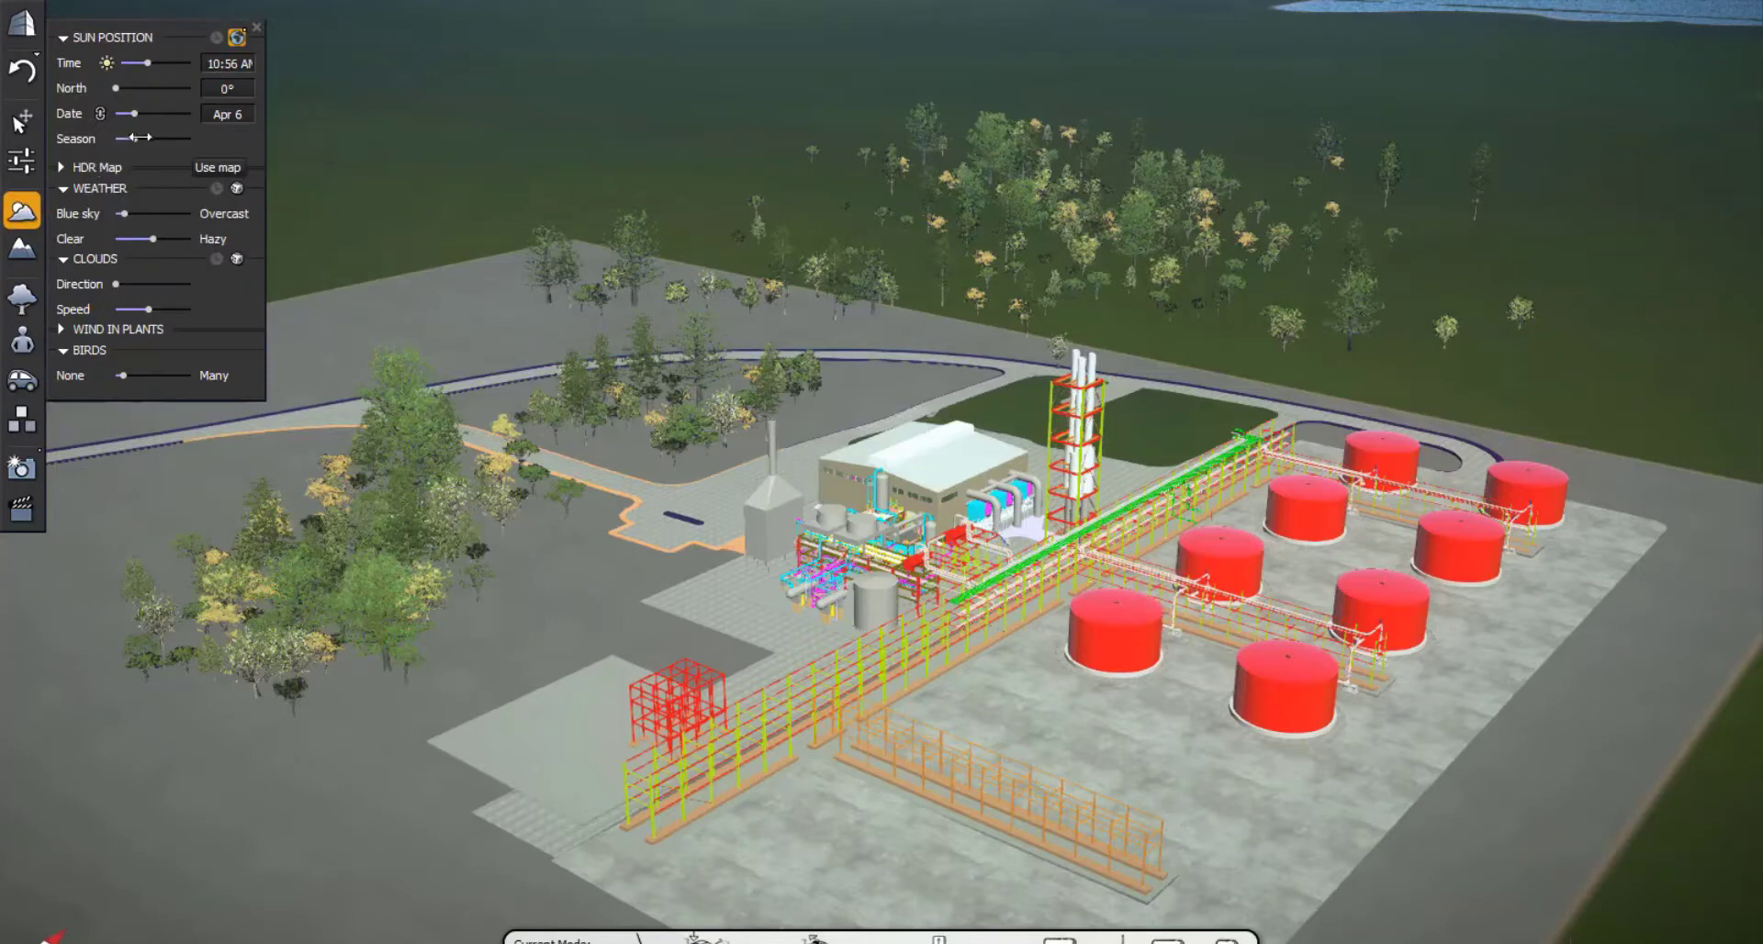
pyautogui.moveTo(145, 138); pyautogui.dragTo(168, 137)
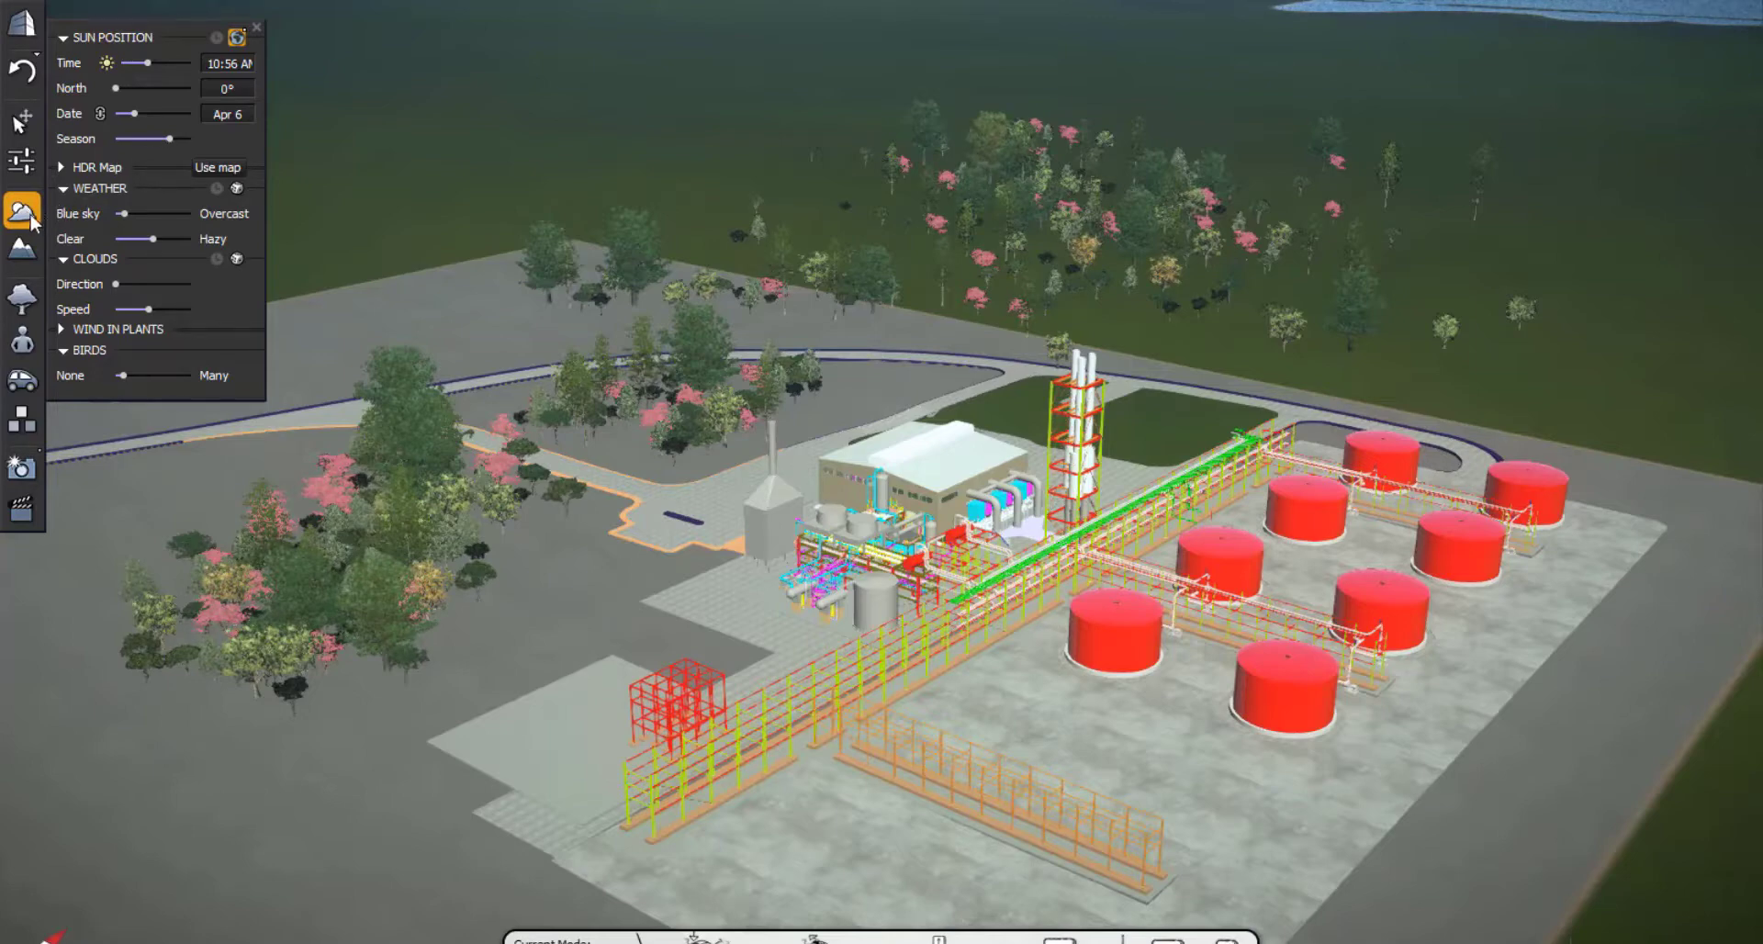
pyautogui.moveTo(158, 140)
pyautogui.mouseDown()
pyautogui.moveTo(122, 140)
pyautogui.moveTo(162, 141)
pyautogui.mouseUp()
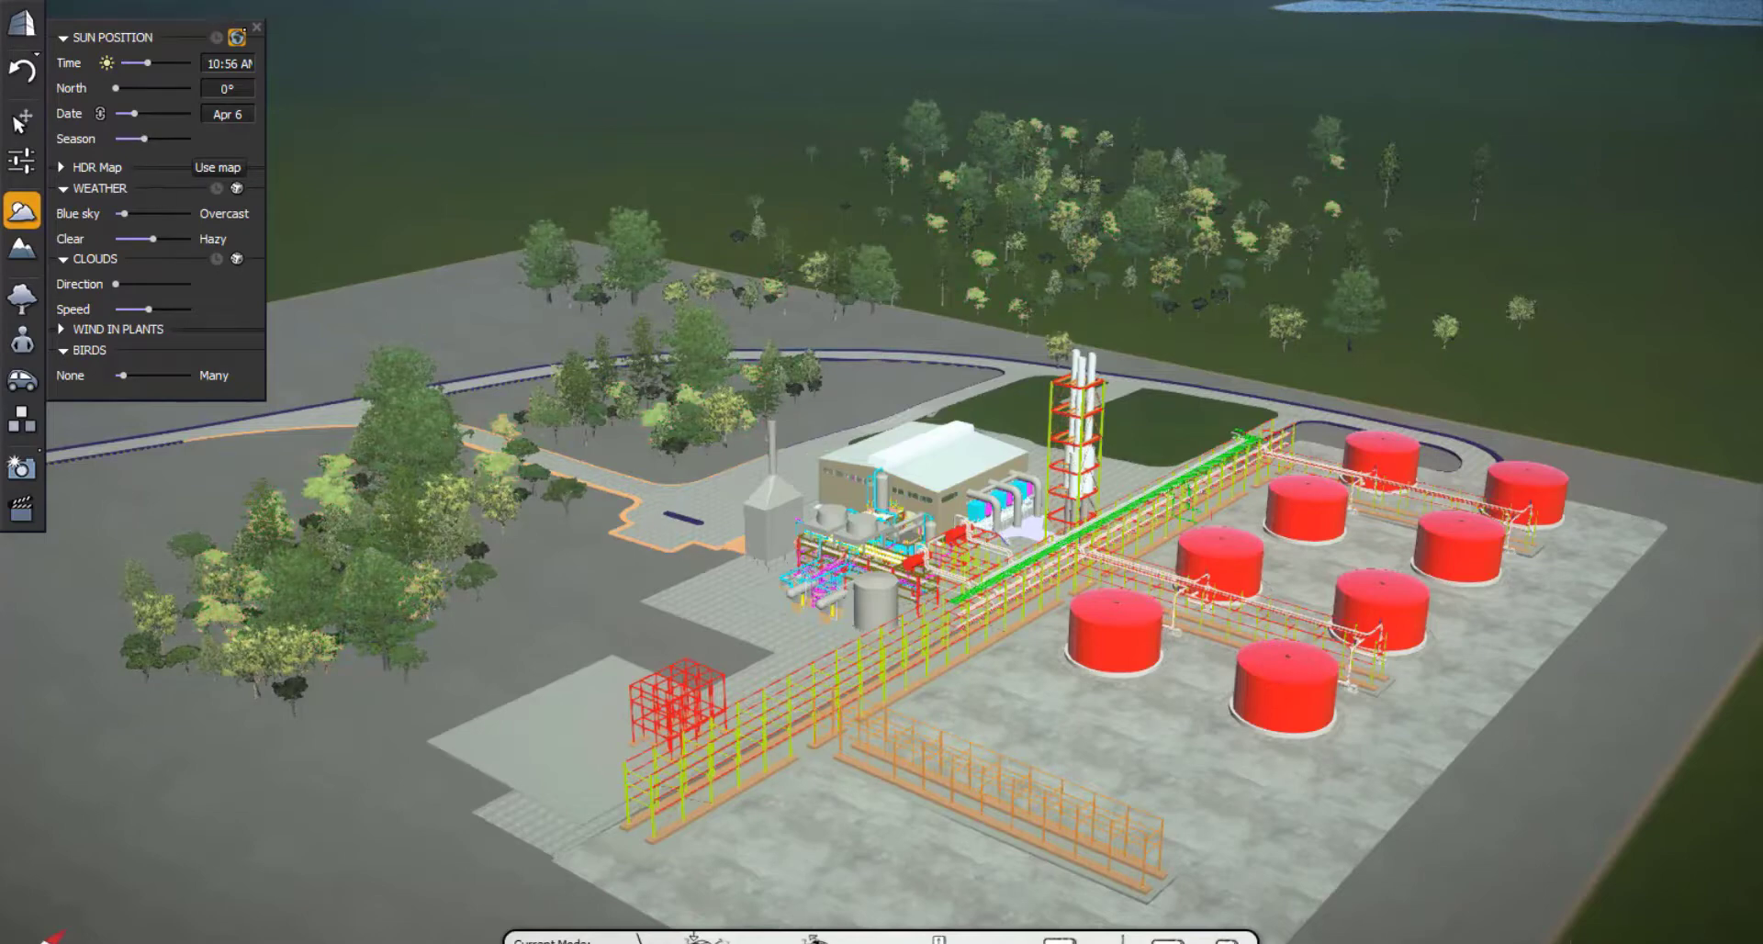
pyautogui.moveTo(57, 440); pyautogui.dragTo(133, 130, button='middle')
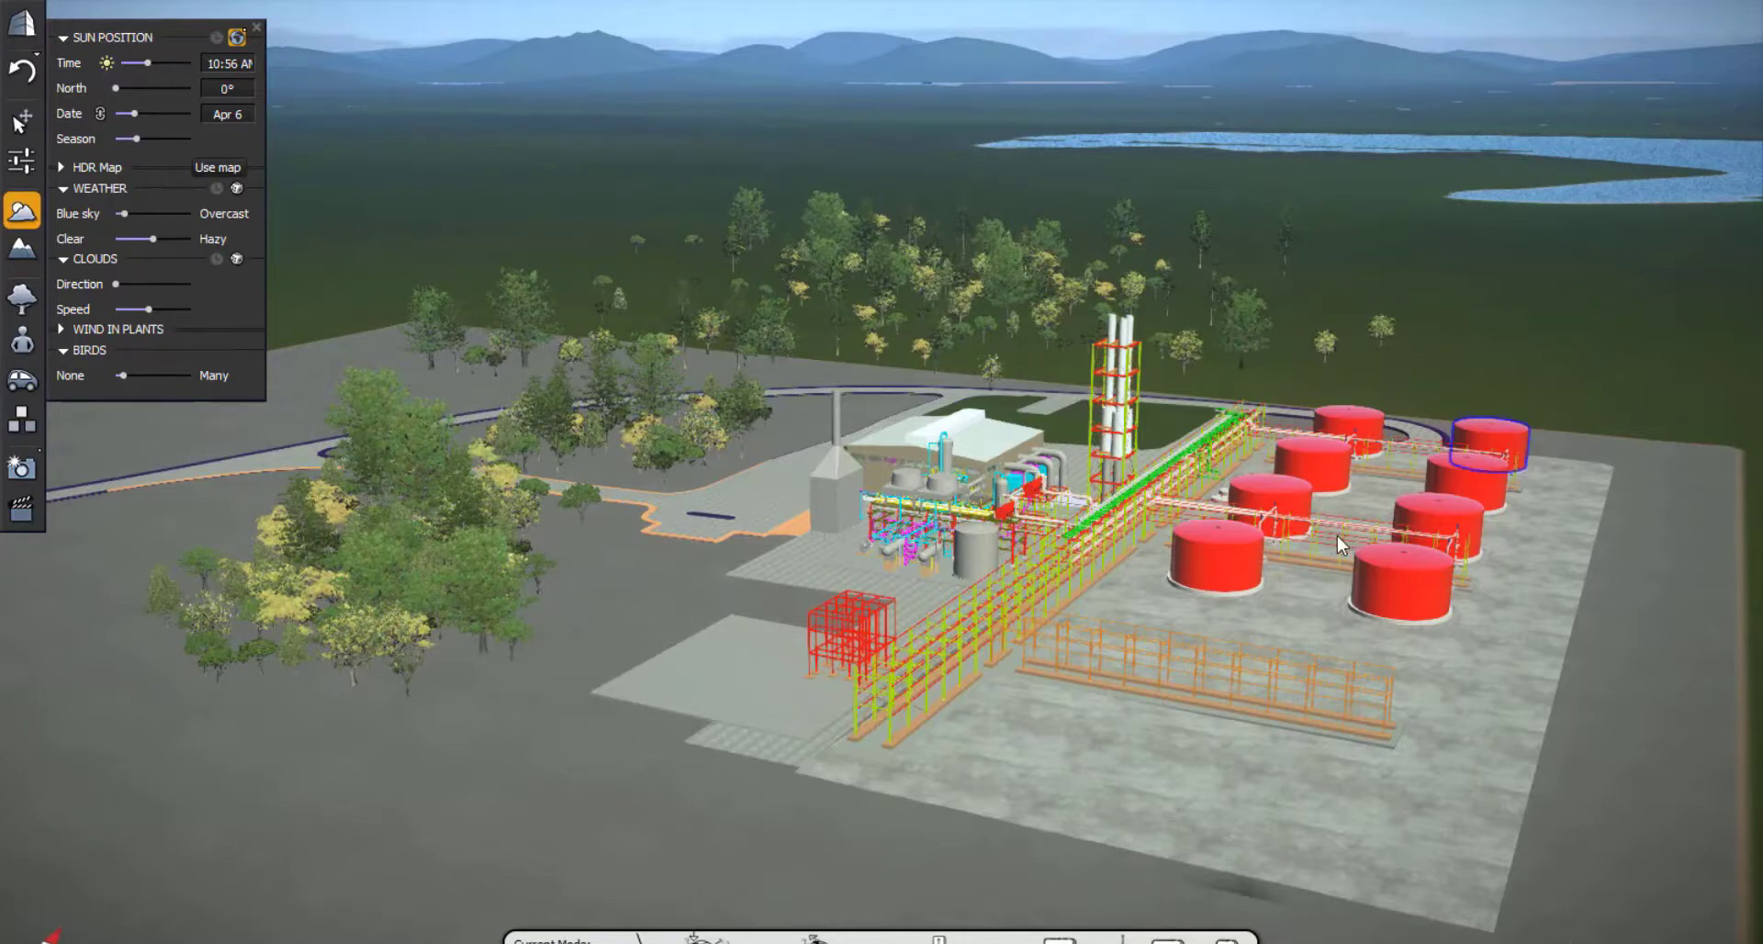
# Place the standing firefighter character on the concrete between the pipe rack and the nearest red storage tank
pyautogui.scroll(5, 1341, 545)
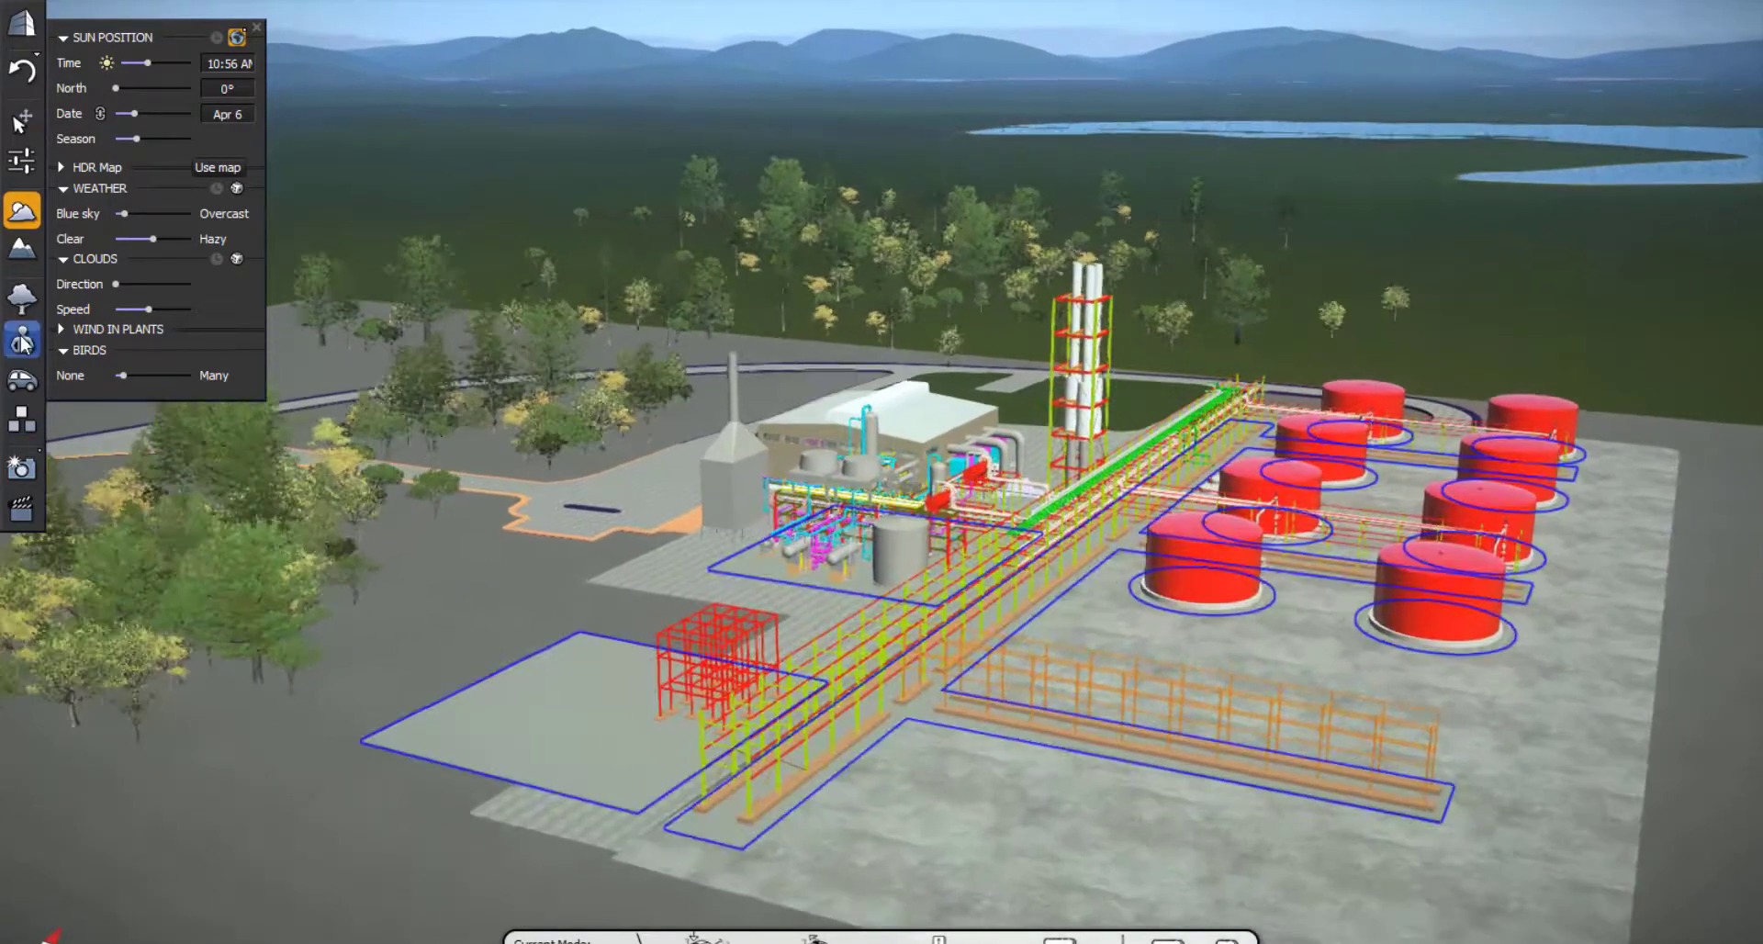
pyautogui.click(22, 342)
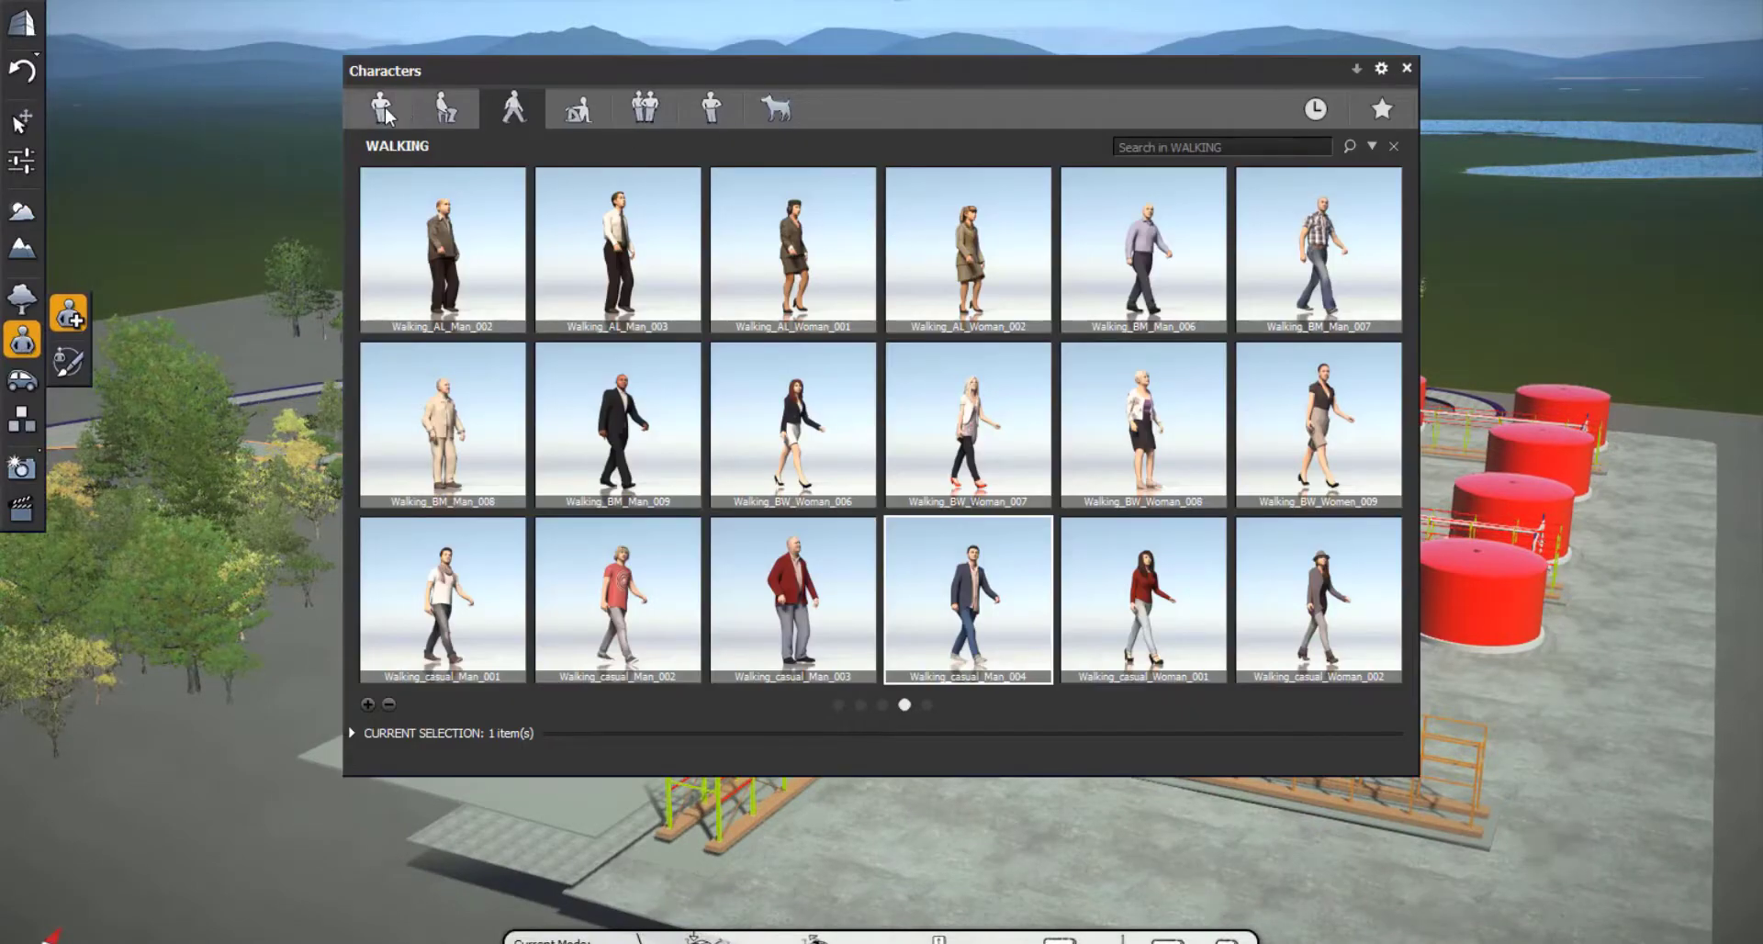
pyautogui.click(446, 114)
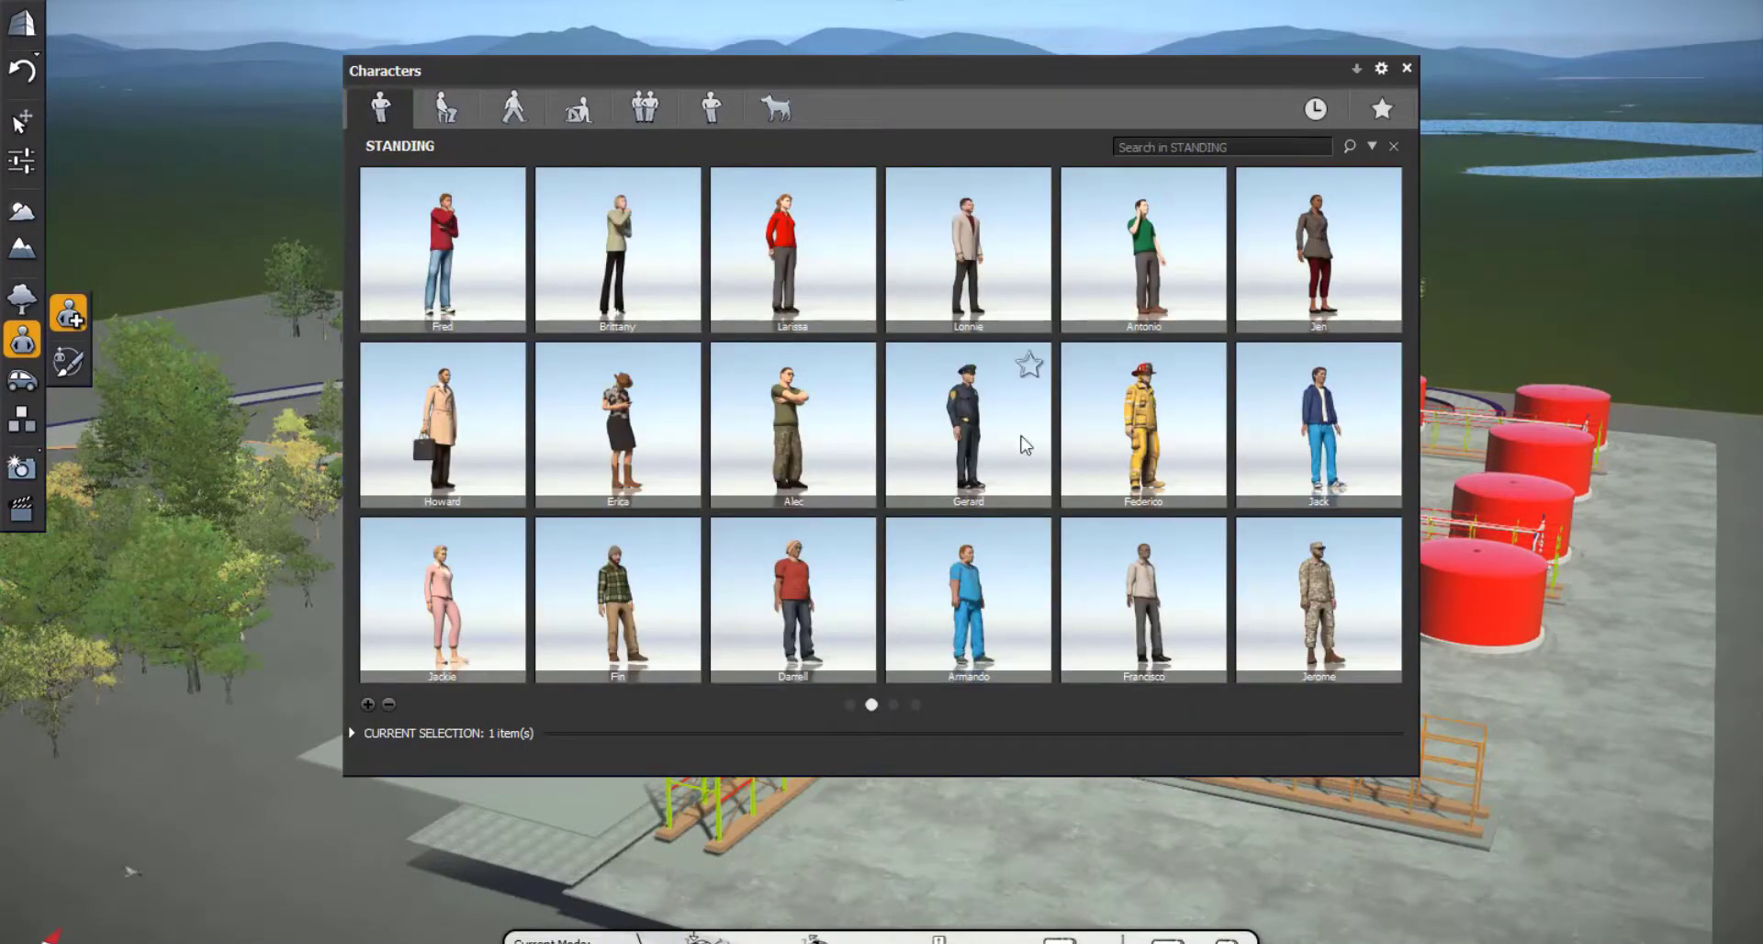
pyautogui.click(1121, 449)
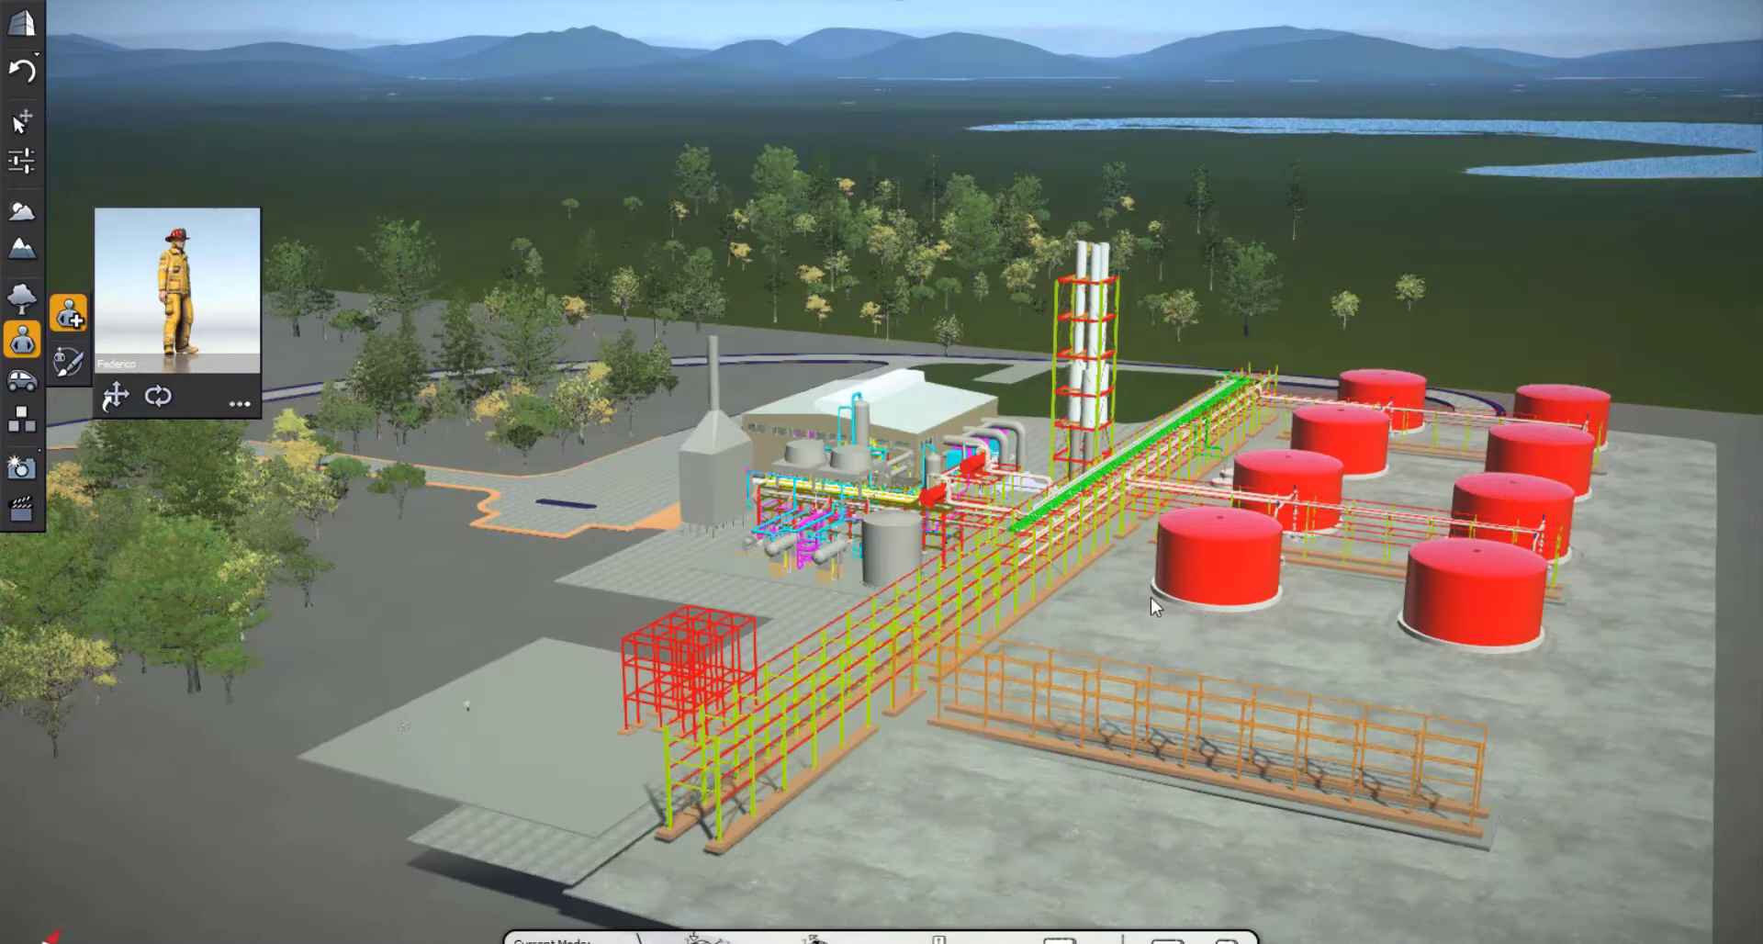
pyautogui.scroll(2, 1150, 597)
pyautogui.scroll(2, 1148, 606)
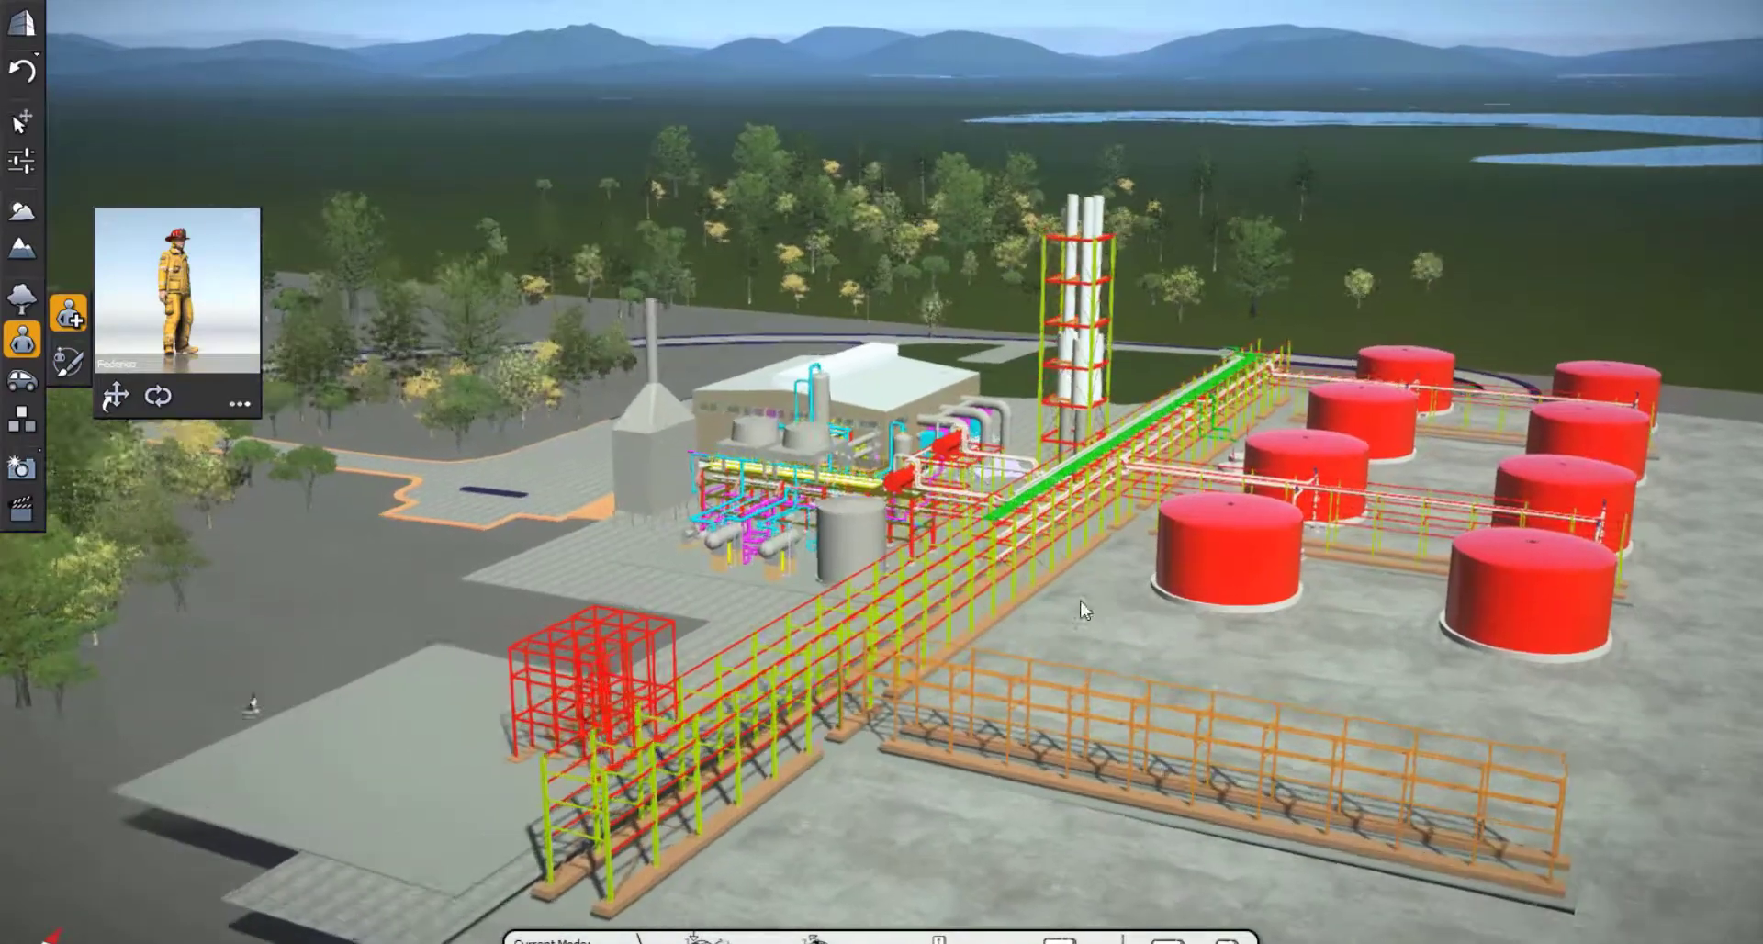
pyautogui.scroll(5, 1093, 595)
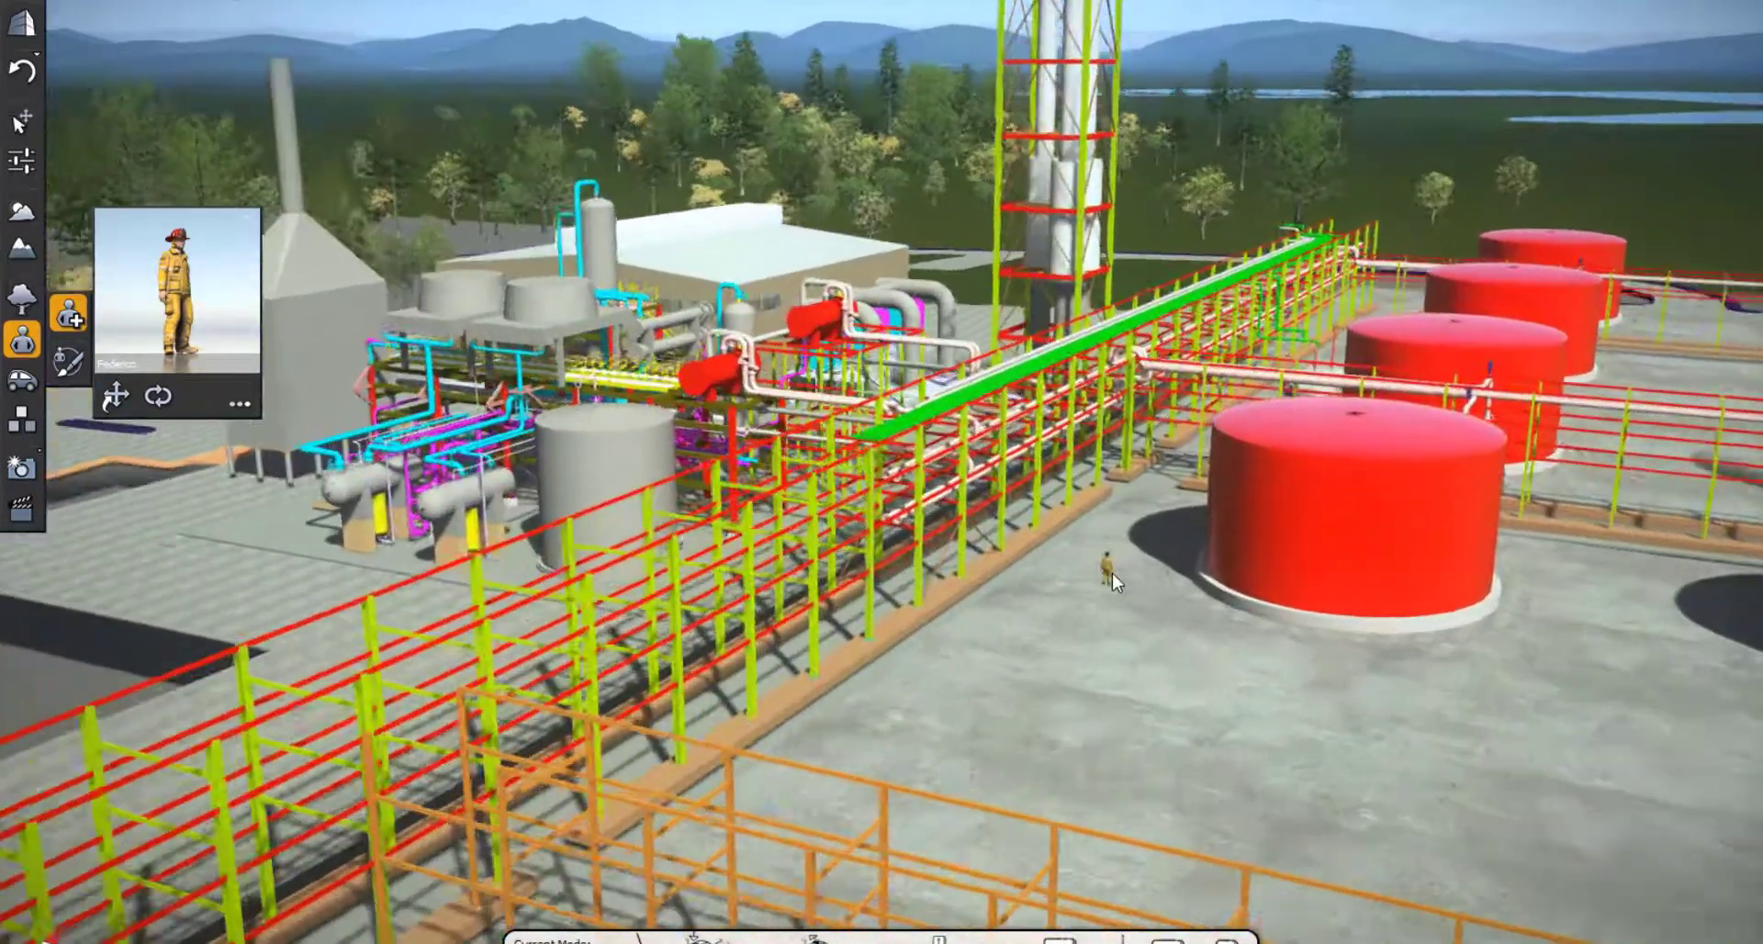
pyautogui.scroll(3, 1111, 573)
pyautogui.moveTo(1112, 573); pyautogui.dragTo(1095, 647, button='middle')
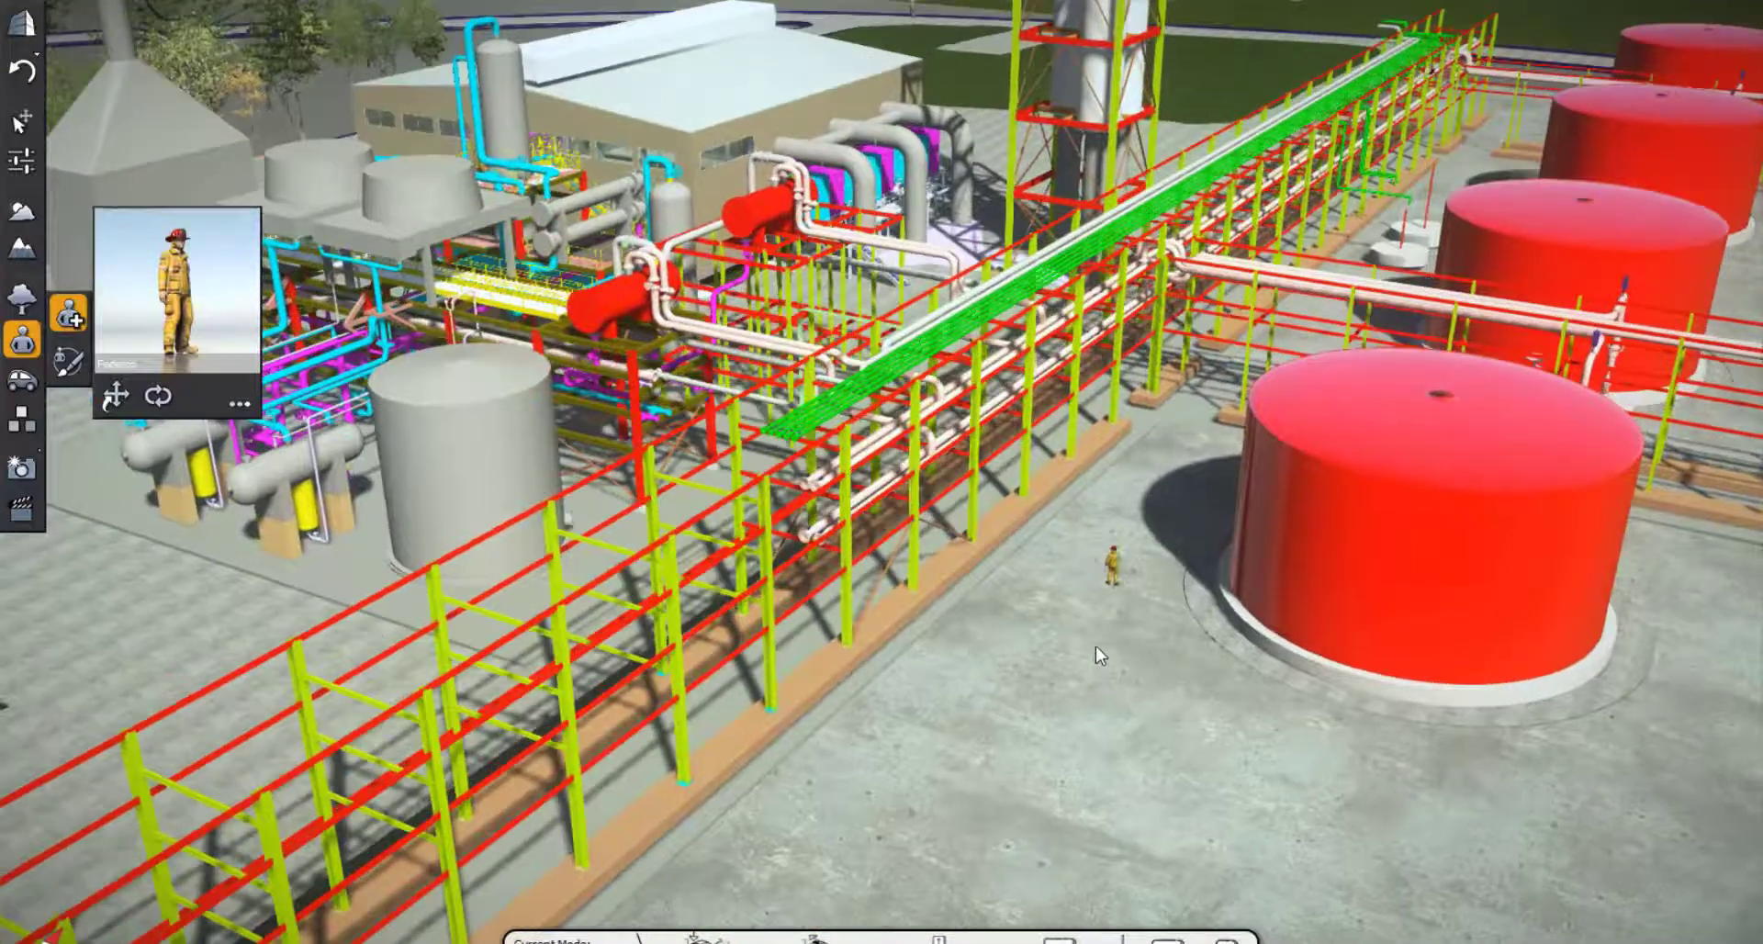
pyautogui.click(1095, 643)
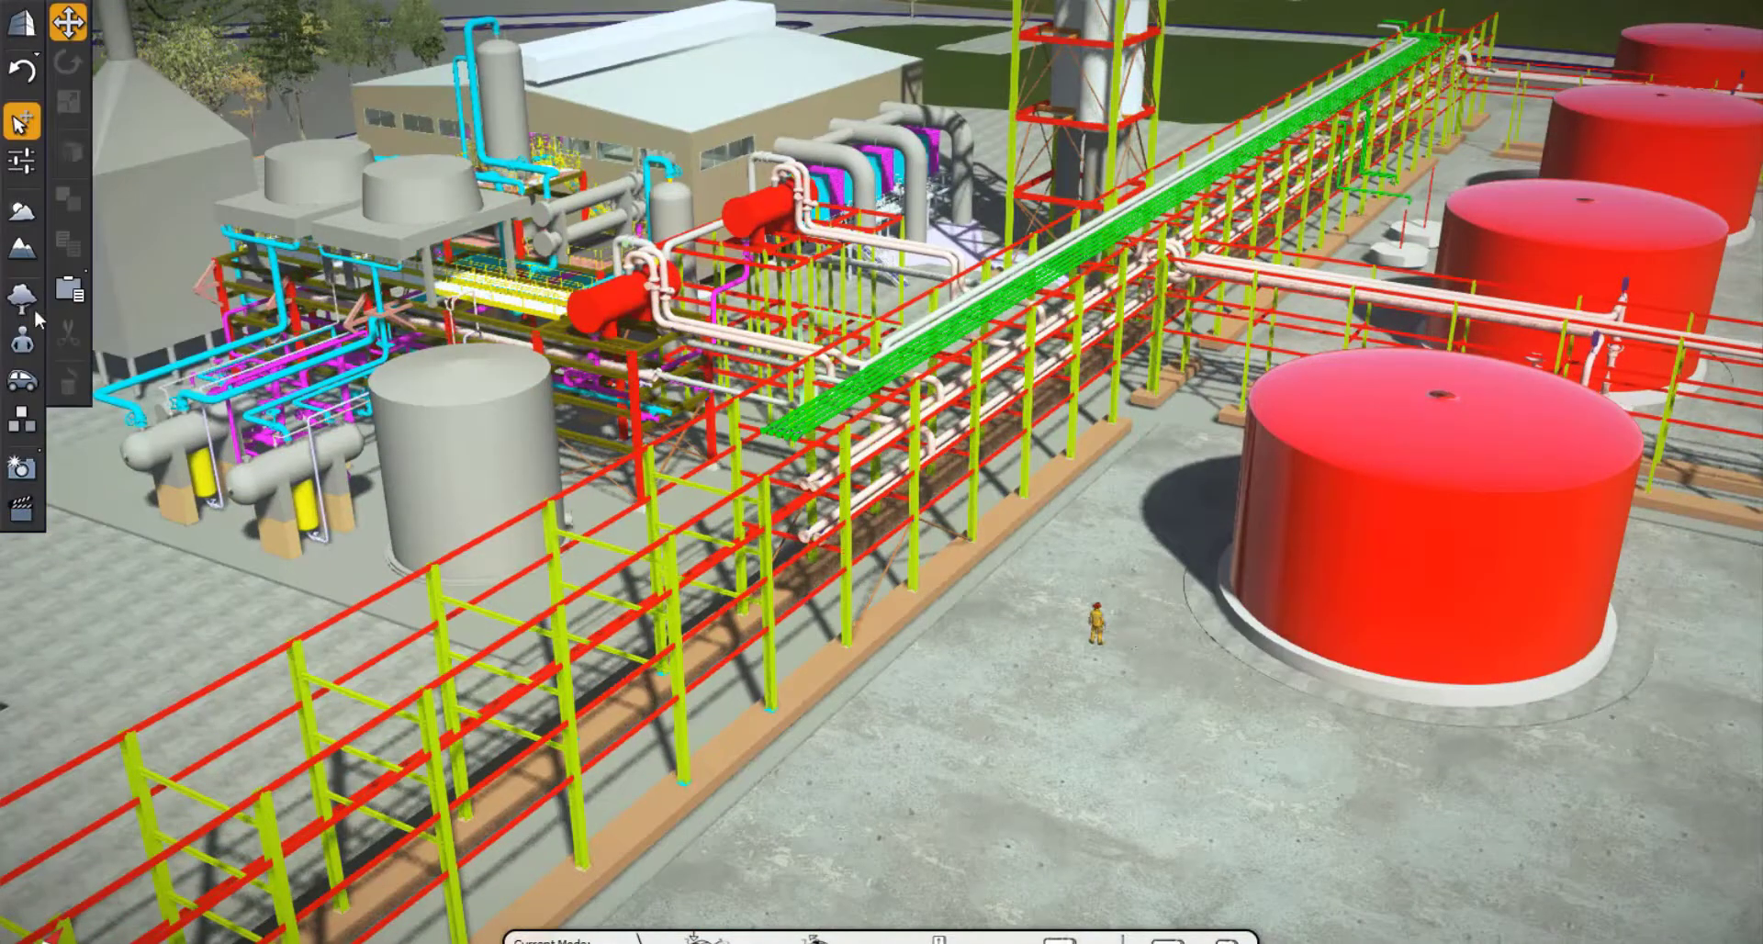
# Place the Walking_BW_Woman_007 character on the paved ground between the process building and the pipe rack
pyautogui.click(22, 340)
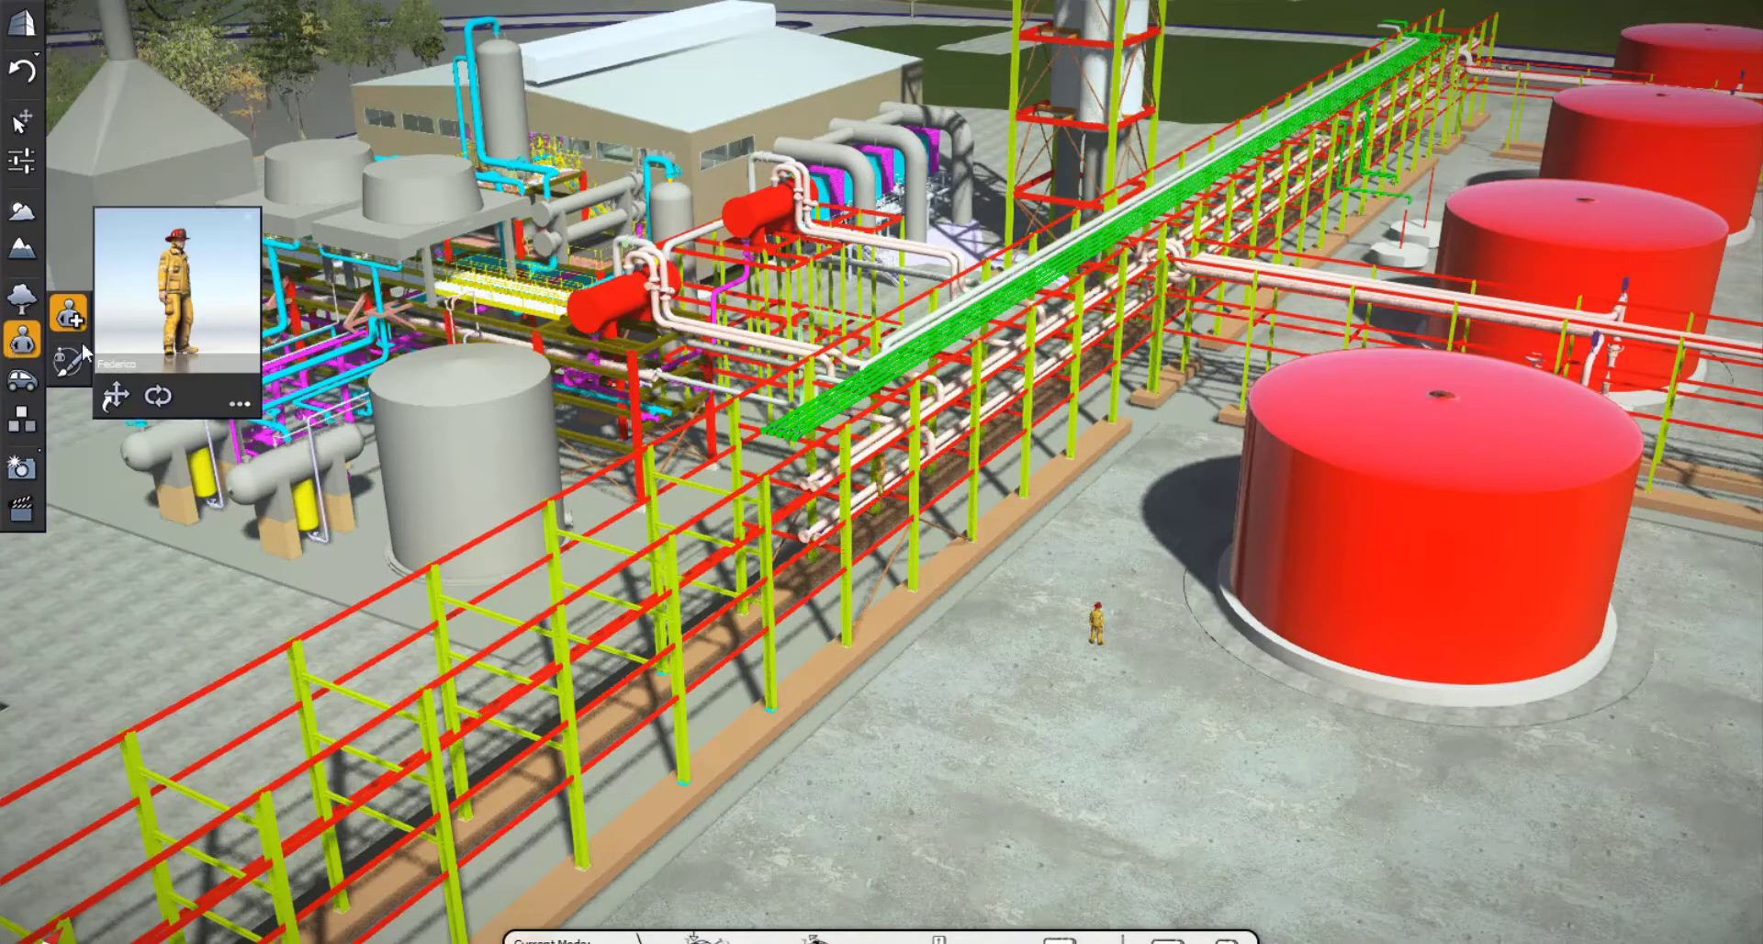
pyautogui.click(240, 405)
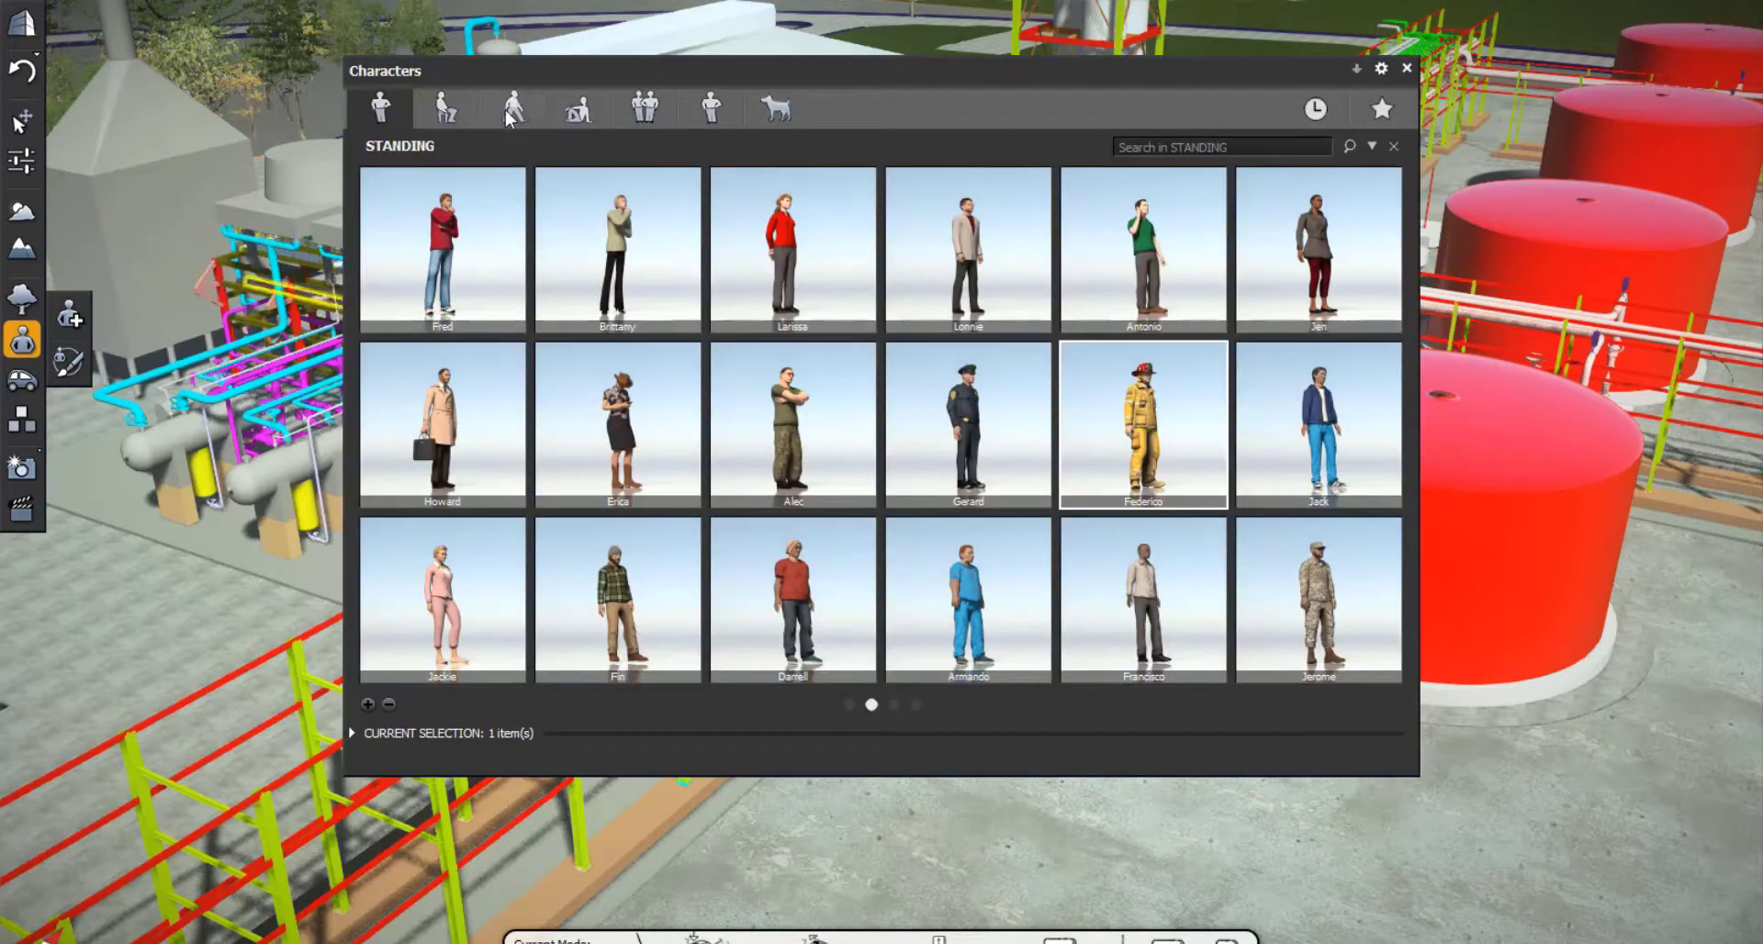
pyautogui.click(513, 110)
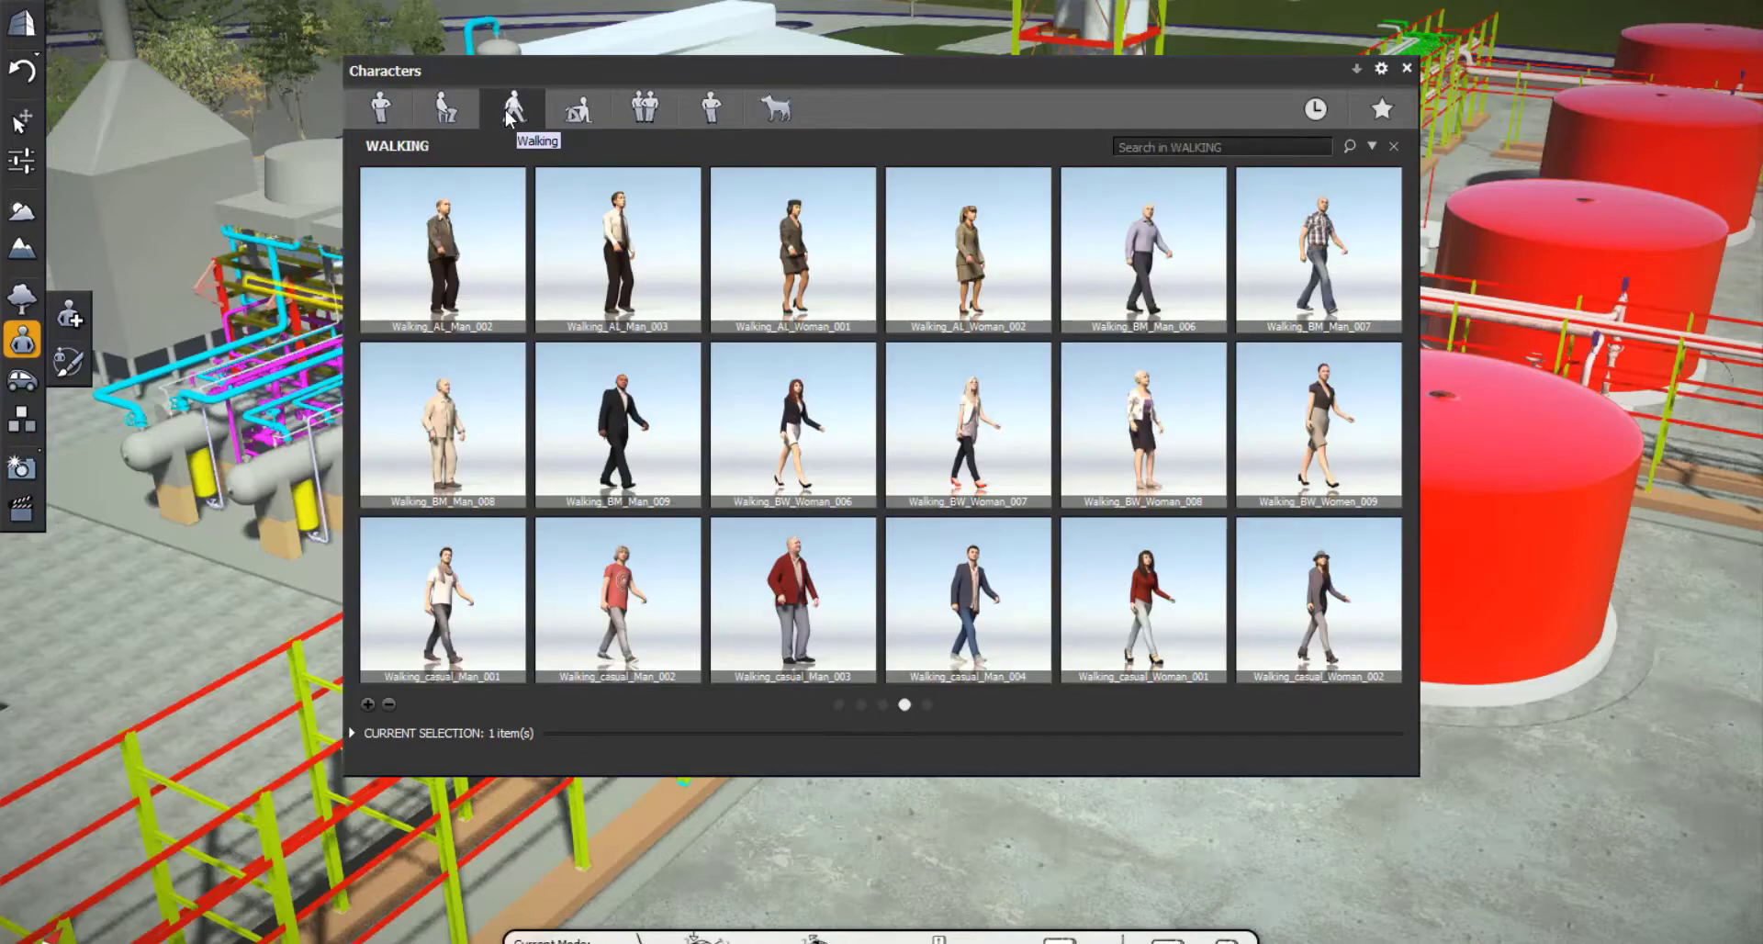
pyautogui.click(982, 459)
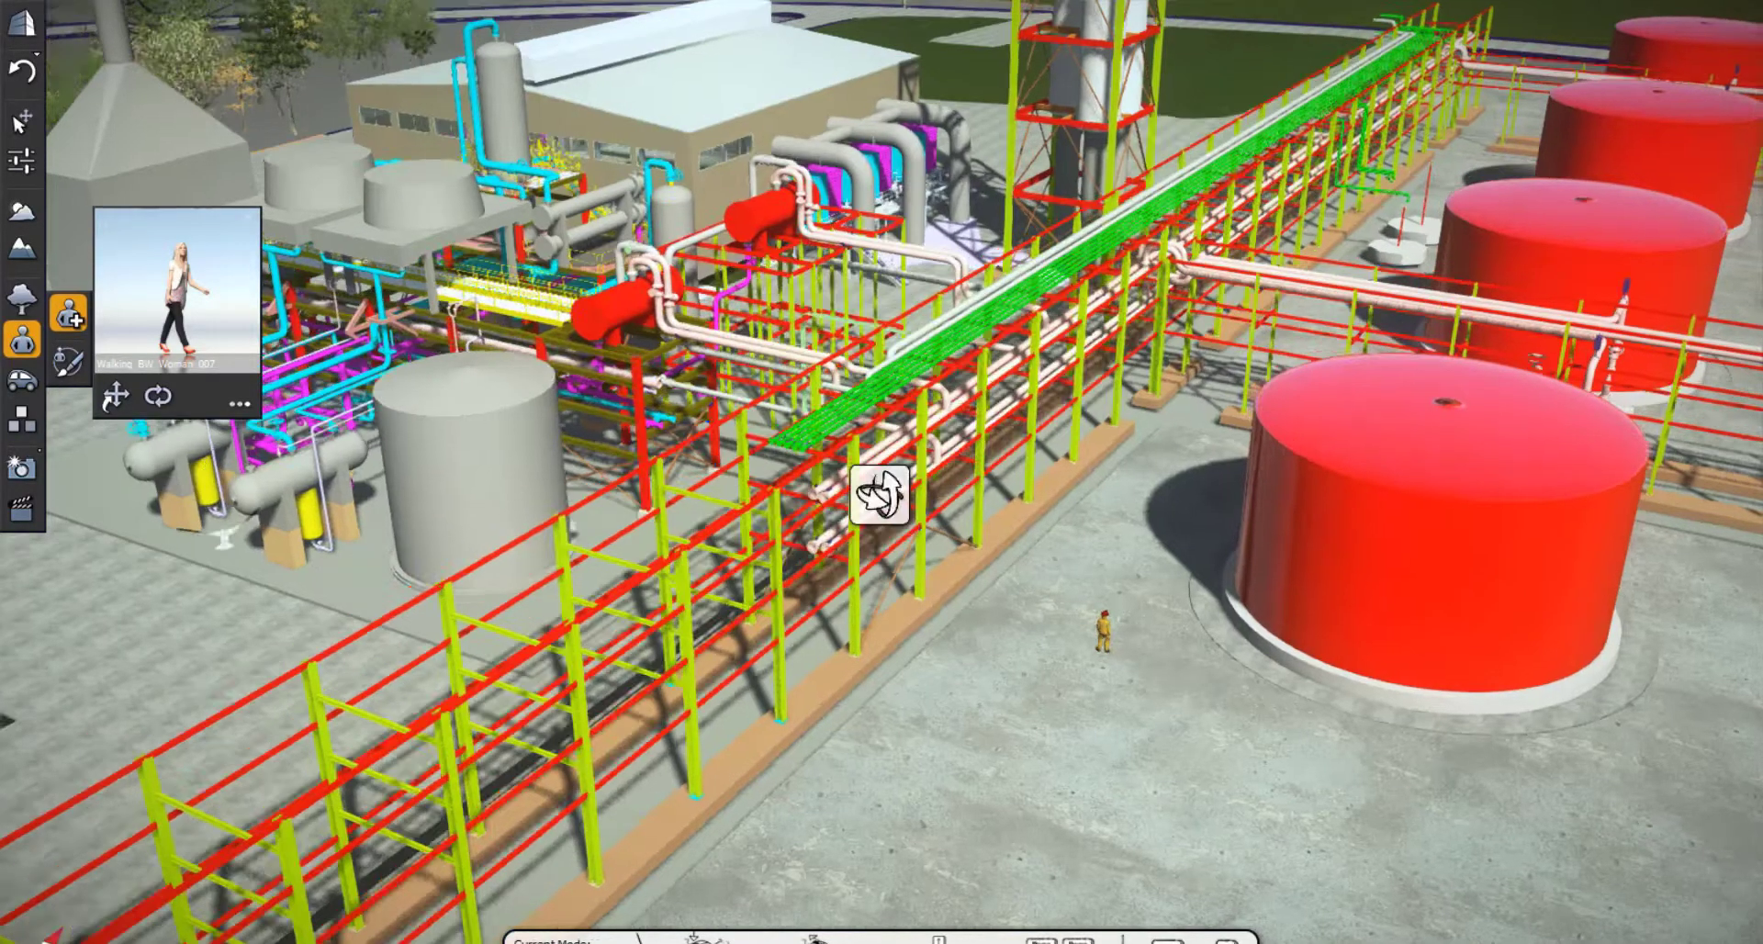
pyautogui.moveTo(880, 495); pyautogui.dragTo(963, 309, button='middle')
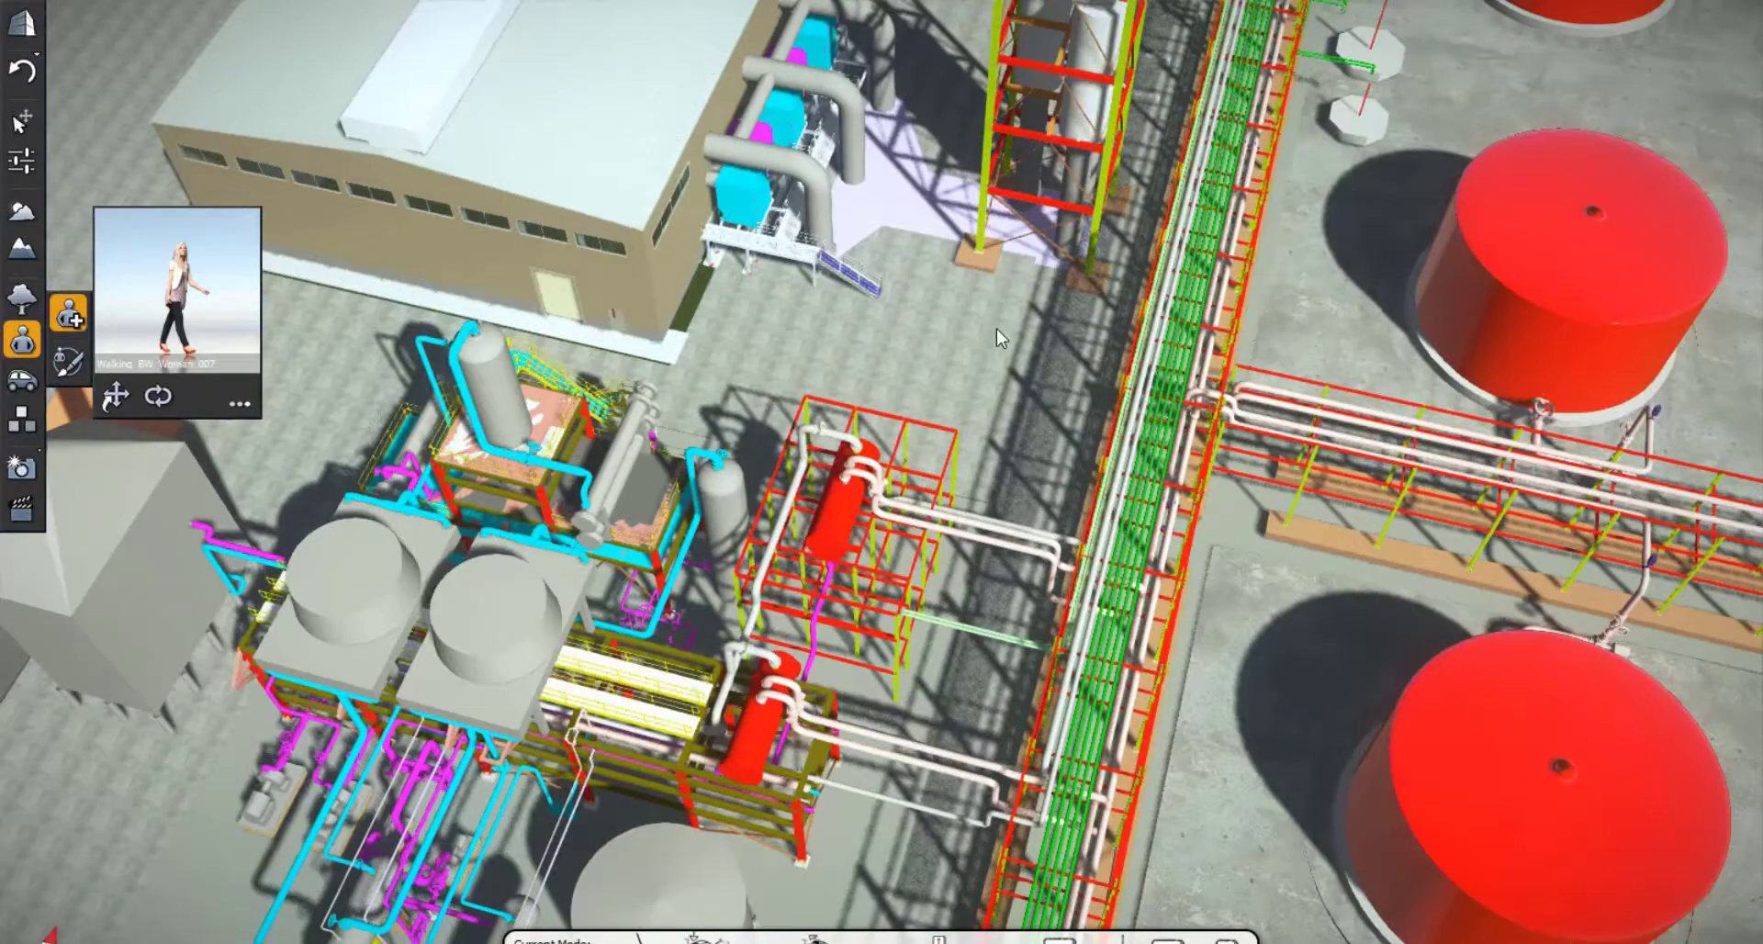
pyautogui.click(996, 328)
# Give the walking woman an animation path curving across the paved ground toward the foot of the blue stairs by the process building
pyautogui.scroll(5, 995, 331)
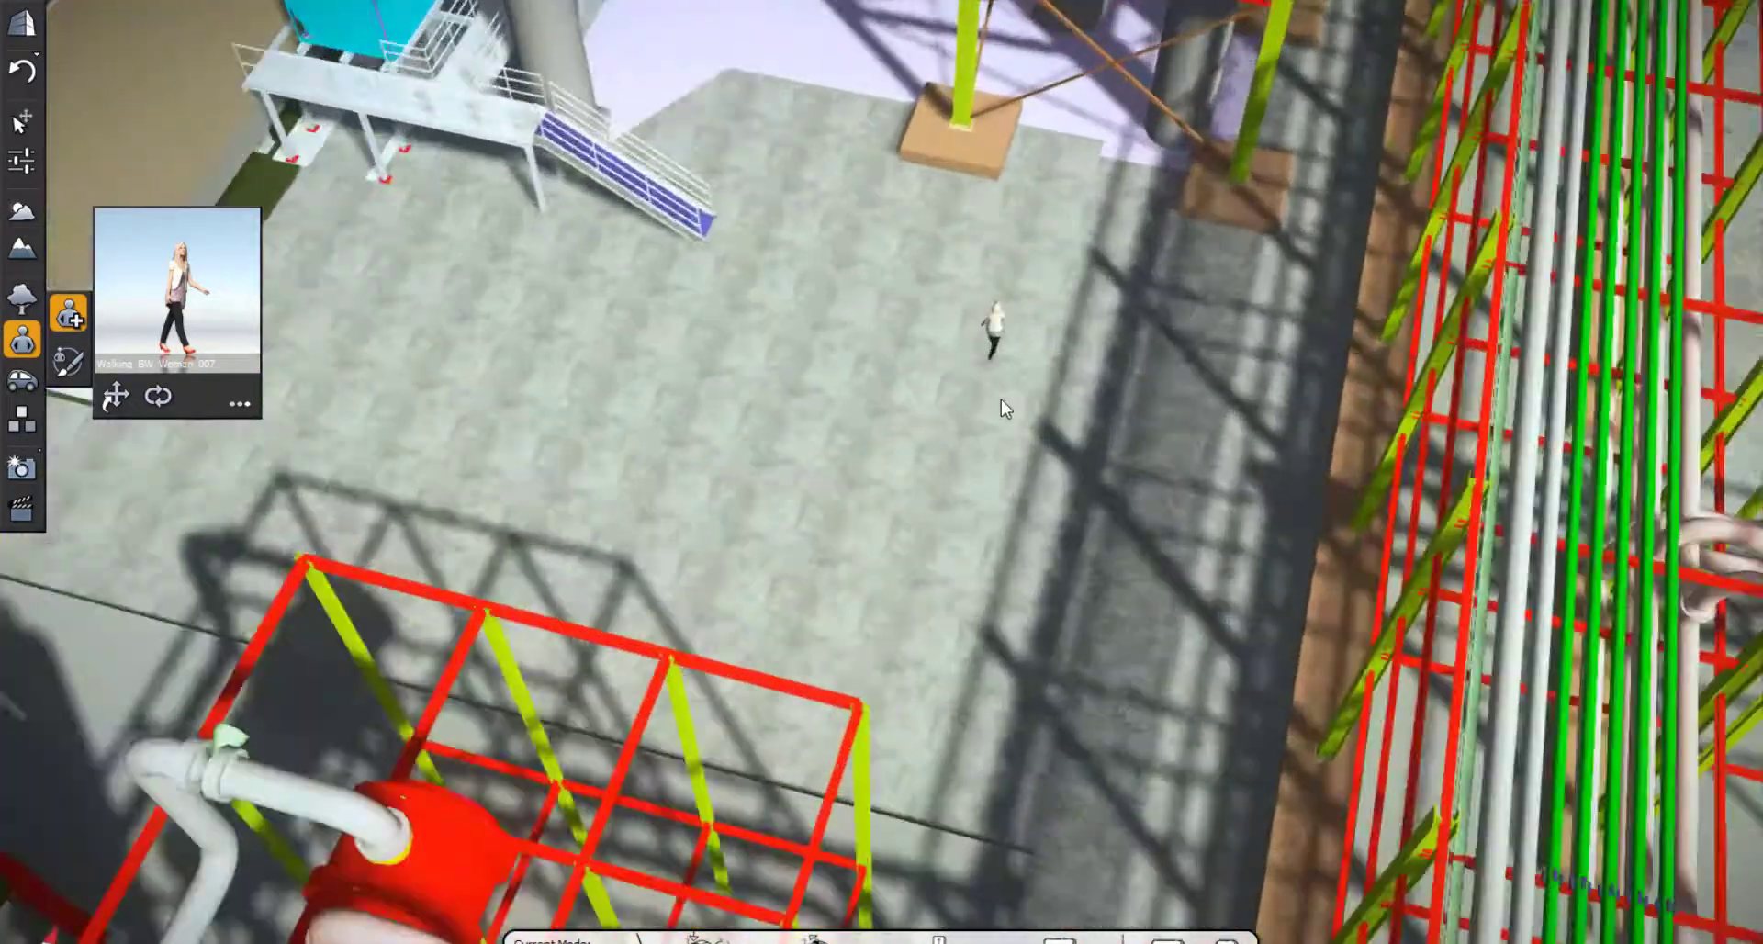
pyautogui.scroll(3, 945, 562)
pyautogui.press('m')
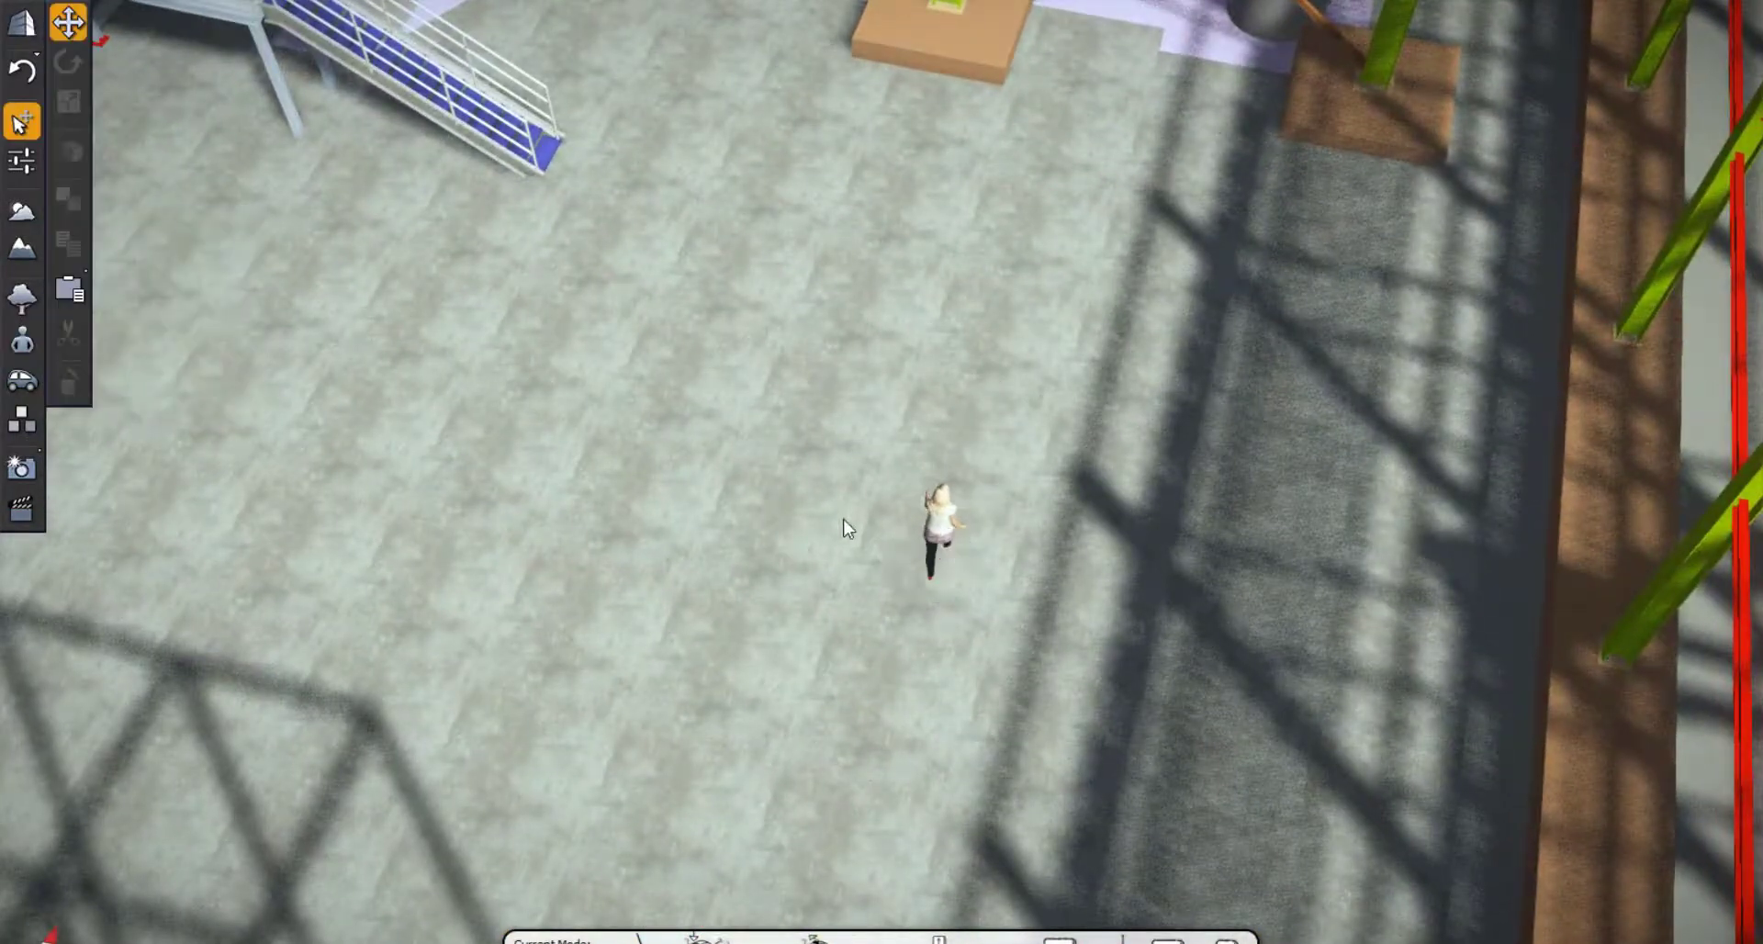
pyautogui.click(940, 519)
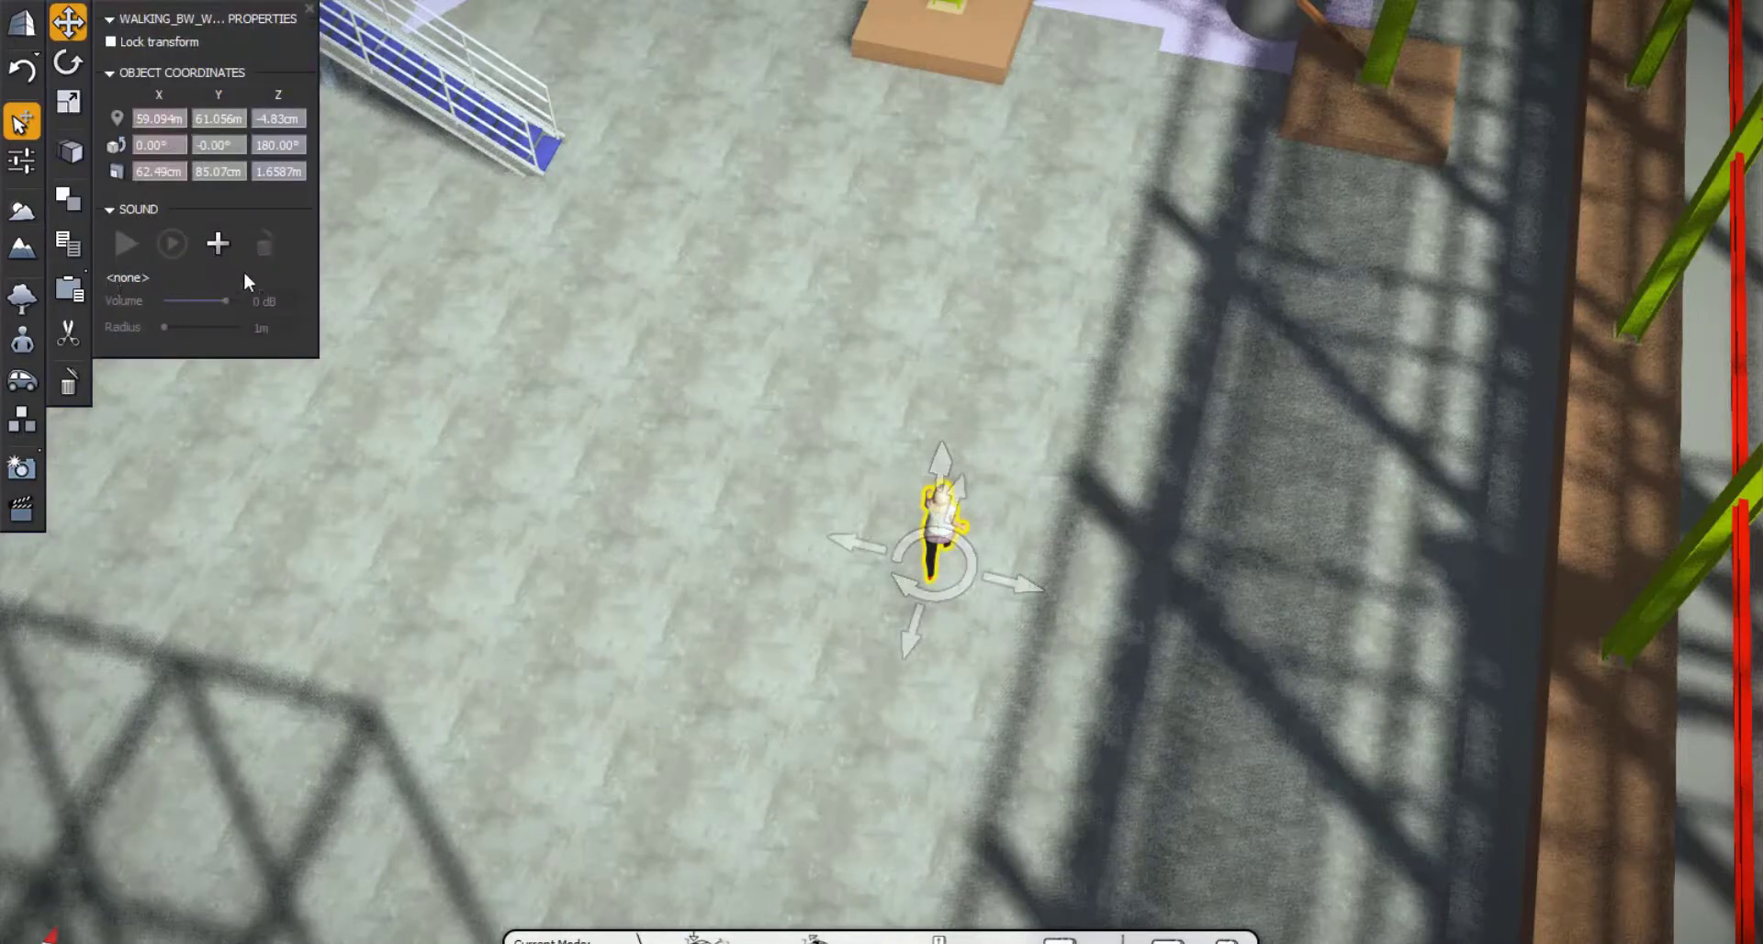
pyautogui.click(69, 151)
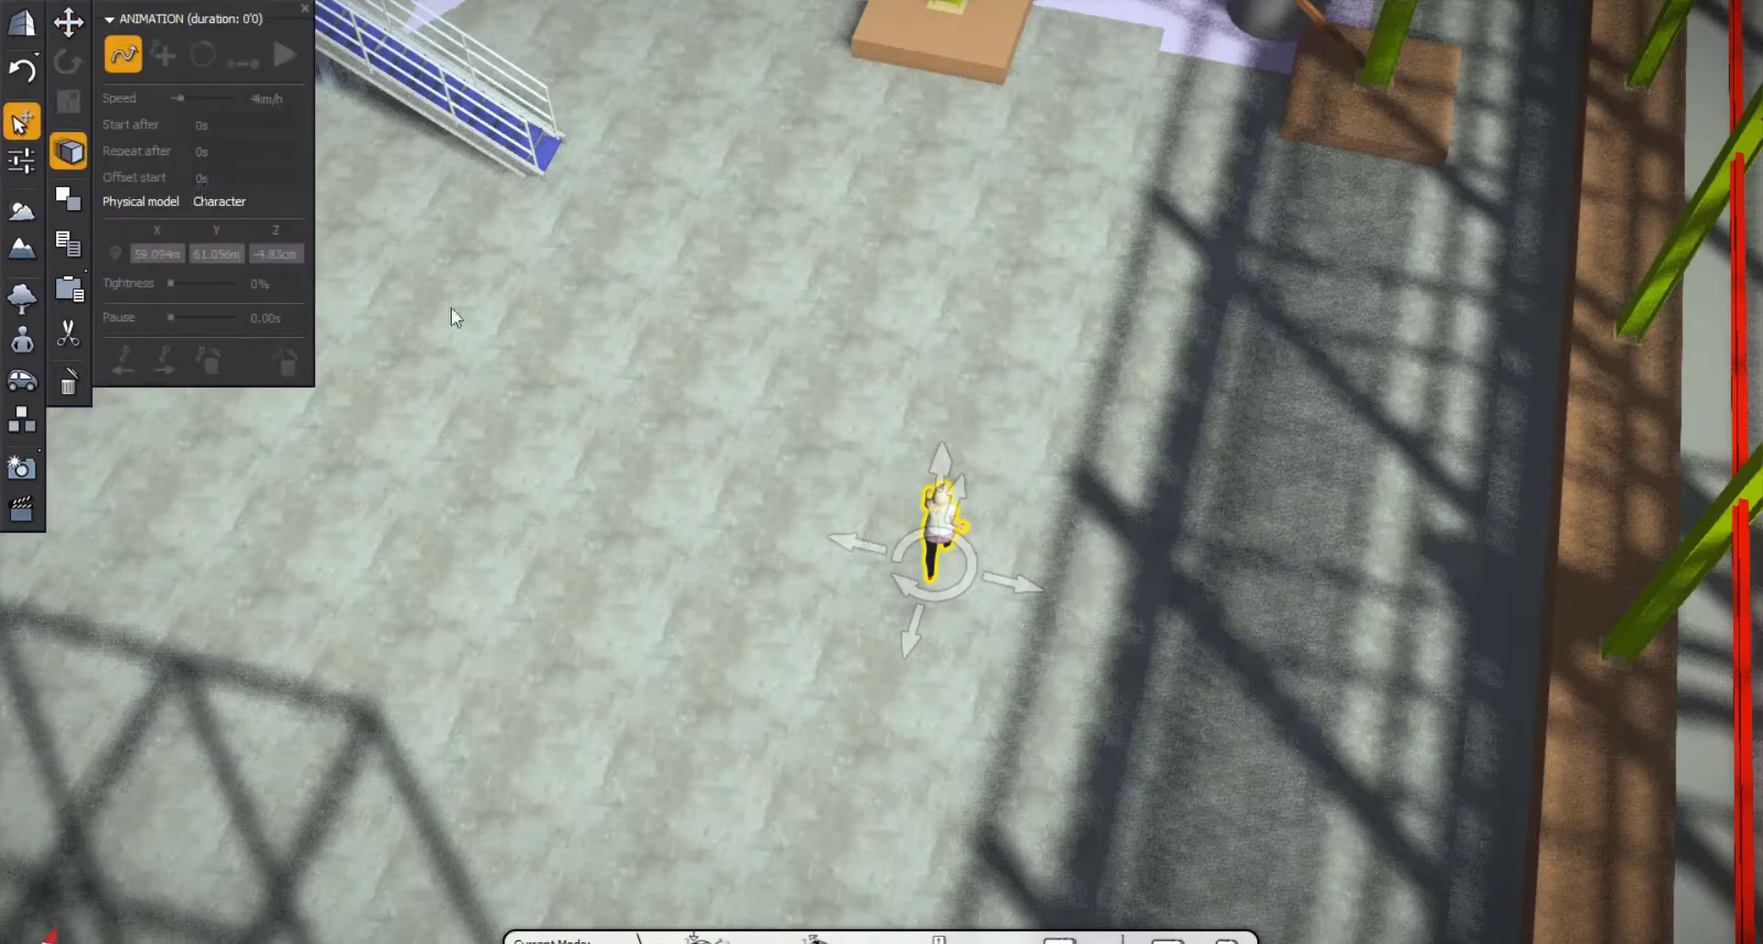
pyautogui.click(905, 430)
pyautogui.moveTo(896, 423); pyautogui.dragTo(686, 98)
pyautogui.moveTo(879, 494); pyautogui.dragTo(471, 81, button='right')
pyautogui.moveTo(510, 142); pyautogui.dragTo(493, 85)
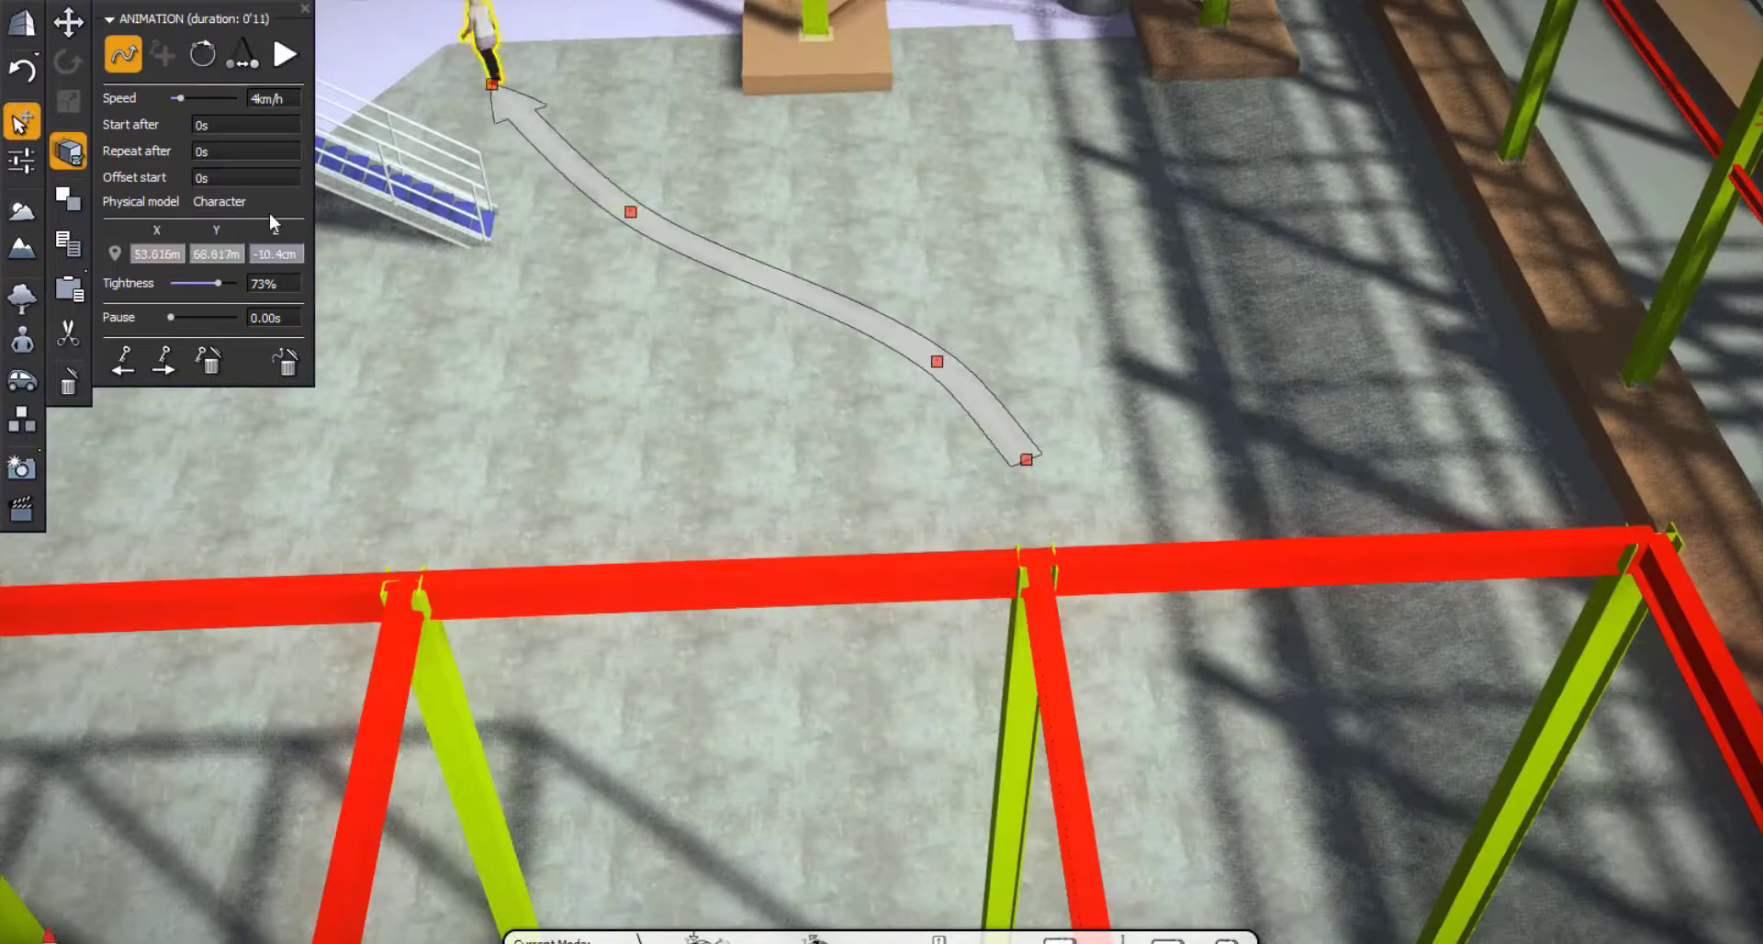
# Extend the woman's walking path with a return leg from the stairs back across the paved area
pyautogui.click(117, 354)
pyautogui.click(776, 422)
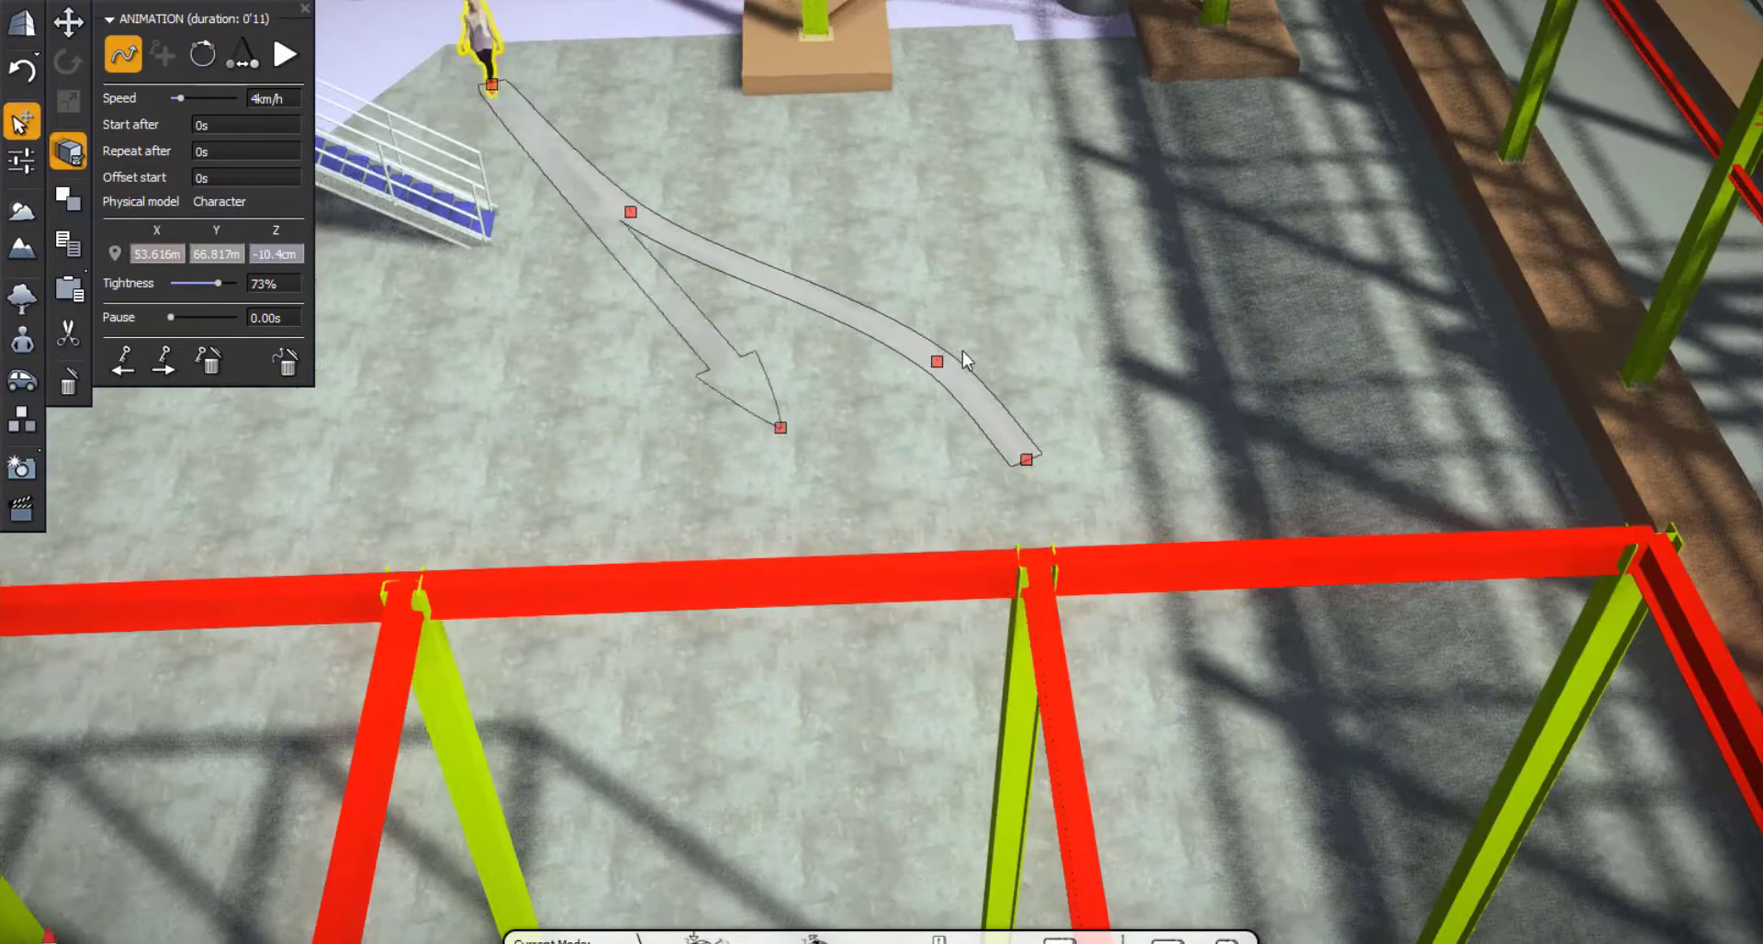
pyautogui.scroll(-3, 963, 351)
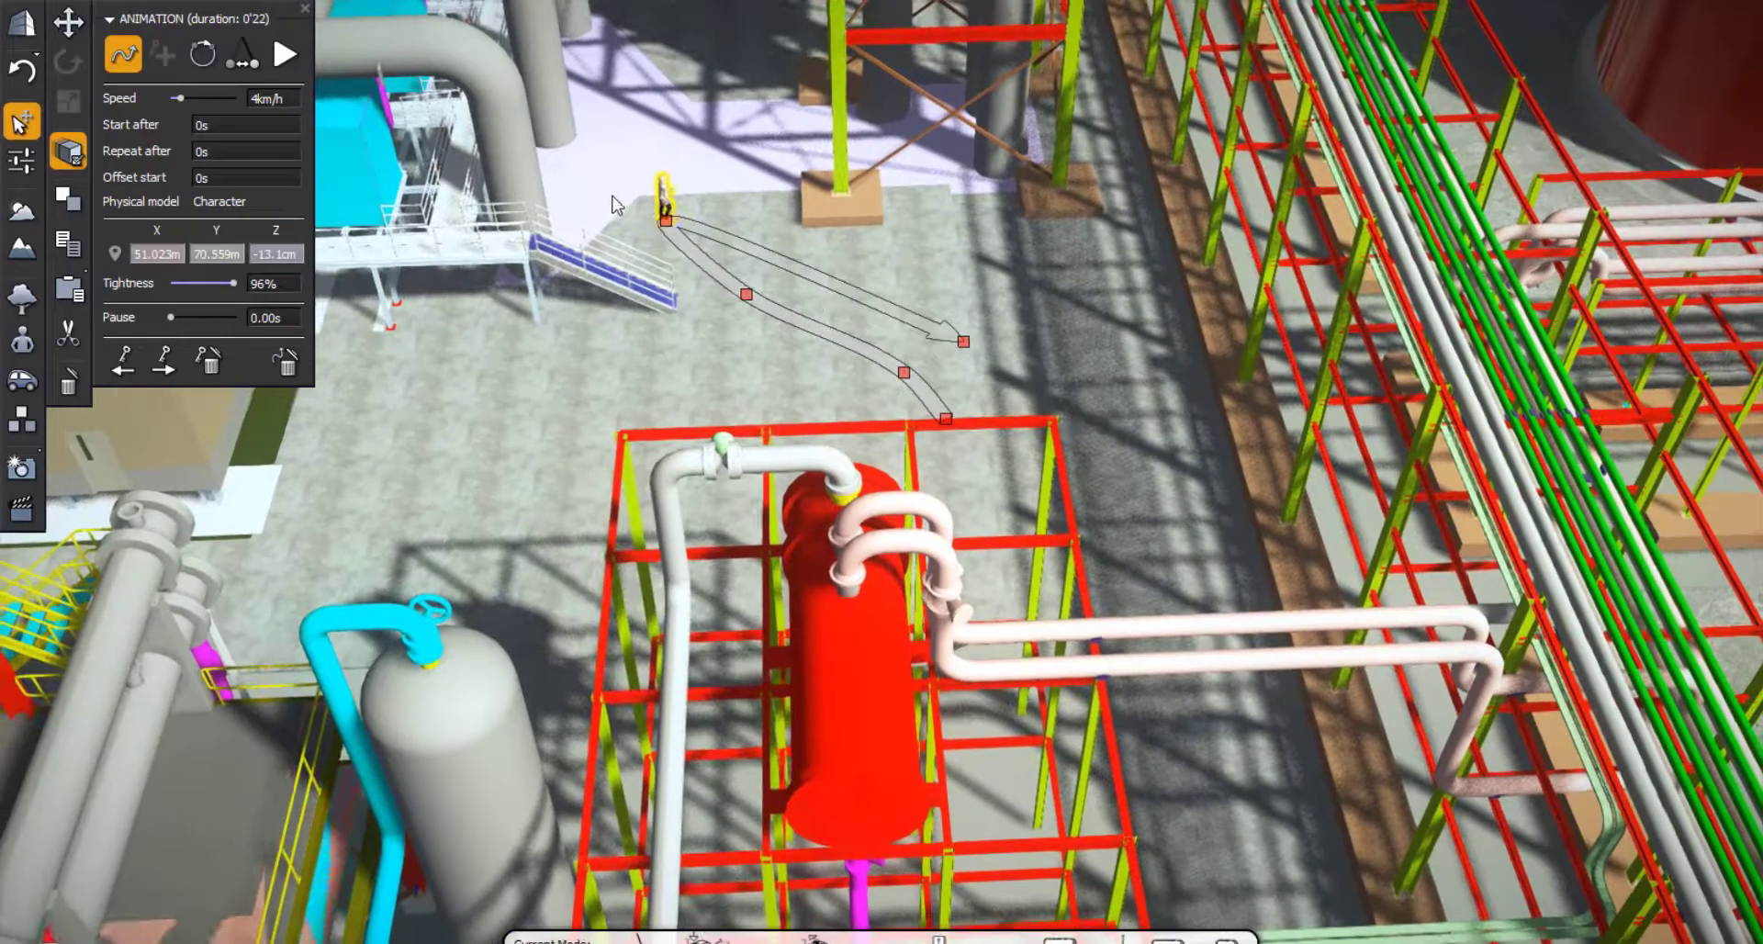
pyautogui.click(691, 110)
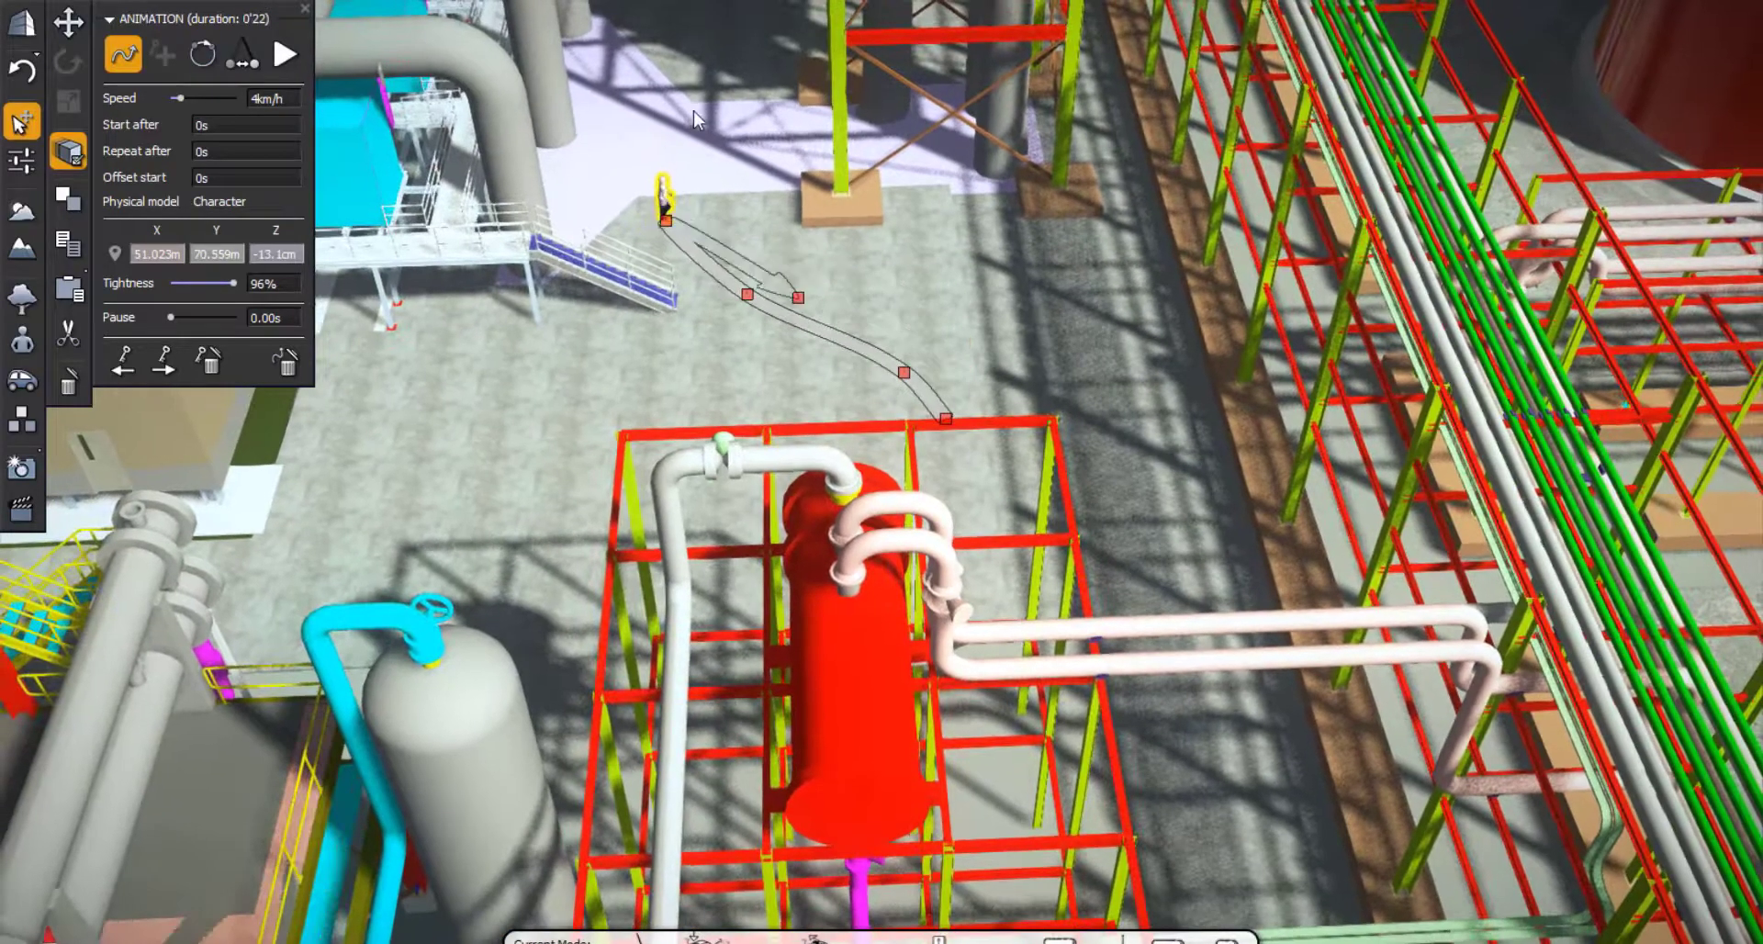
# Place a Cat 770 truck from the construction vehicles on the paved access road beside the trees
pyautogui.click(22, 380)
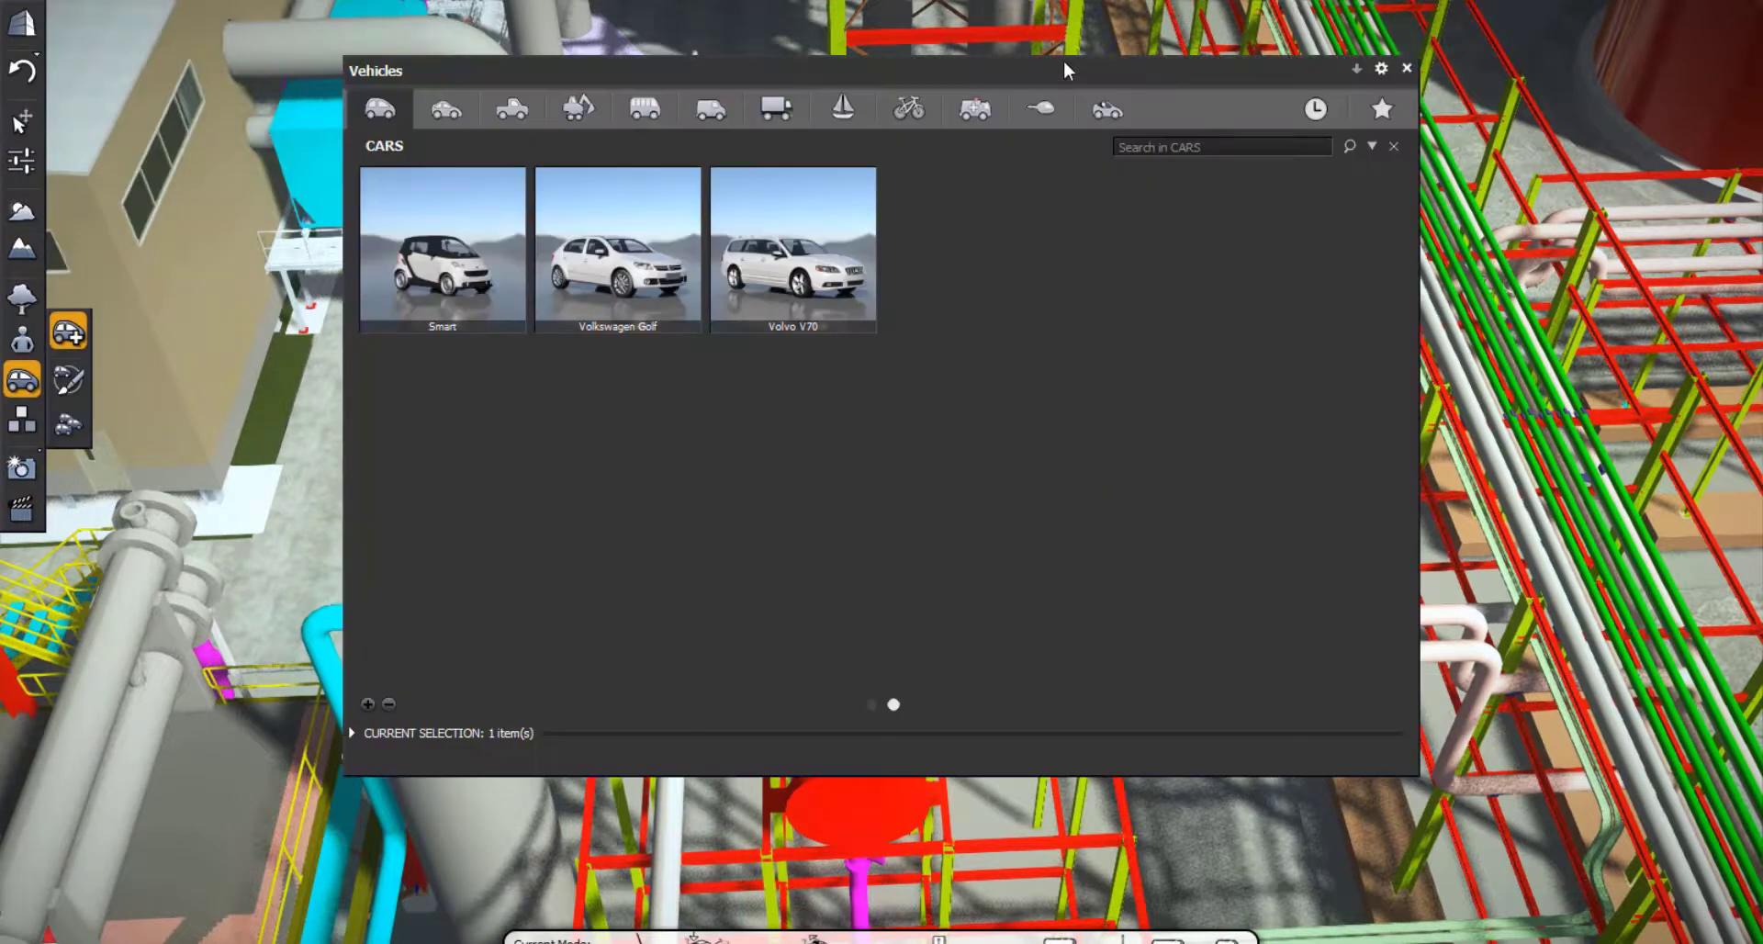
pyautogui.click(571, 112)
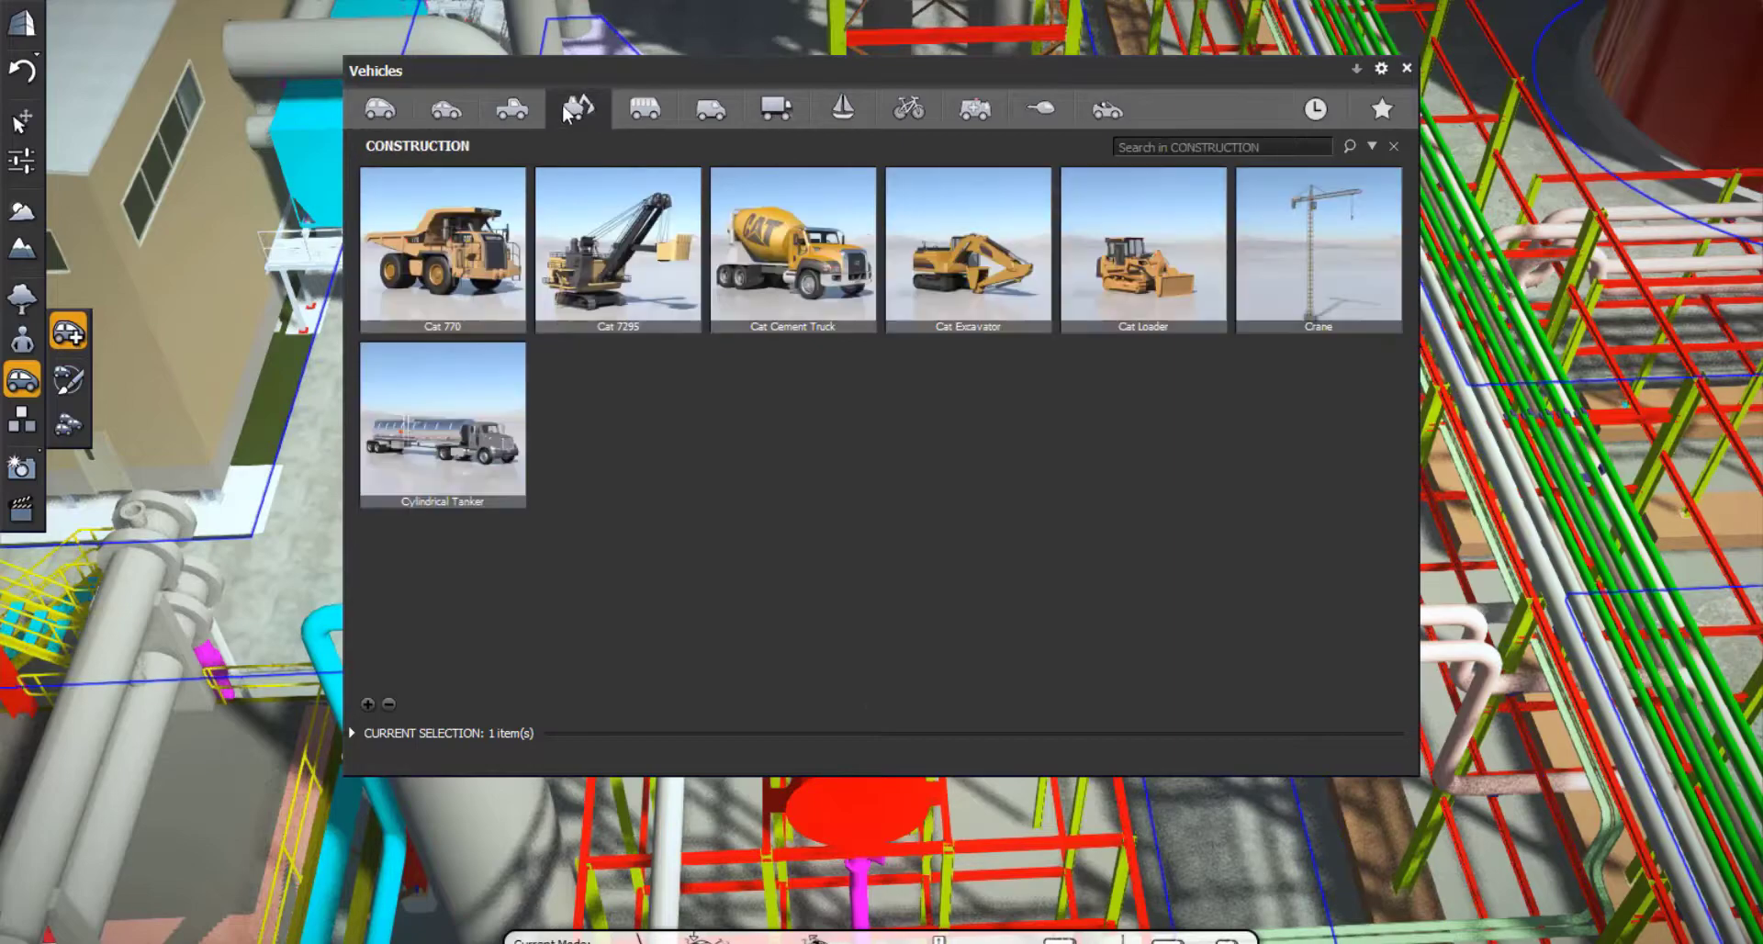
pyautogui.click(487, 280)
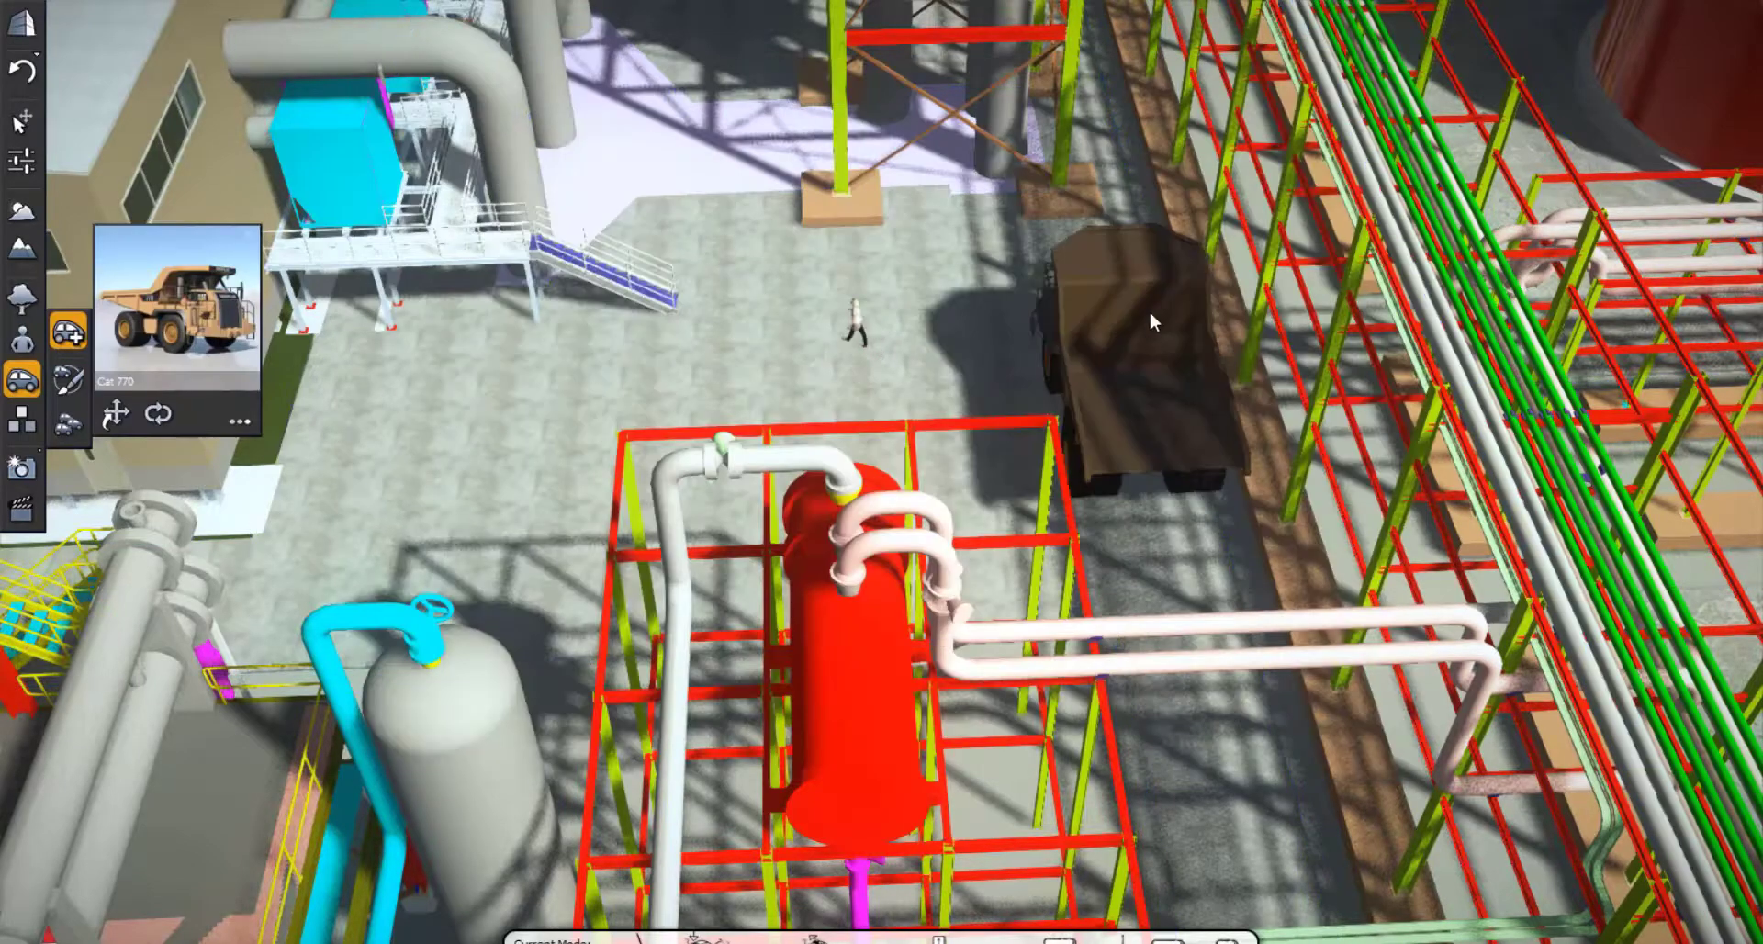
pyautogui.scroll(5, 1155, 311)
pyautogui.scroll(-8, 1157, 310)
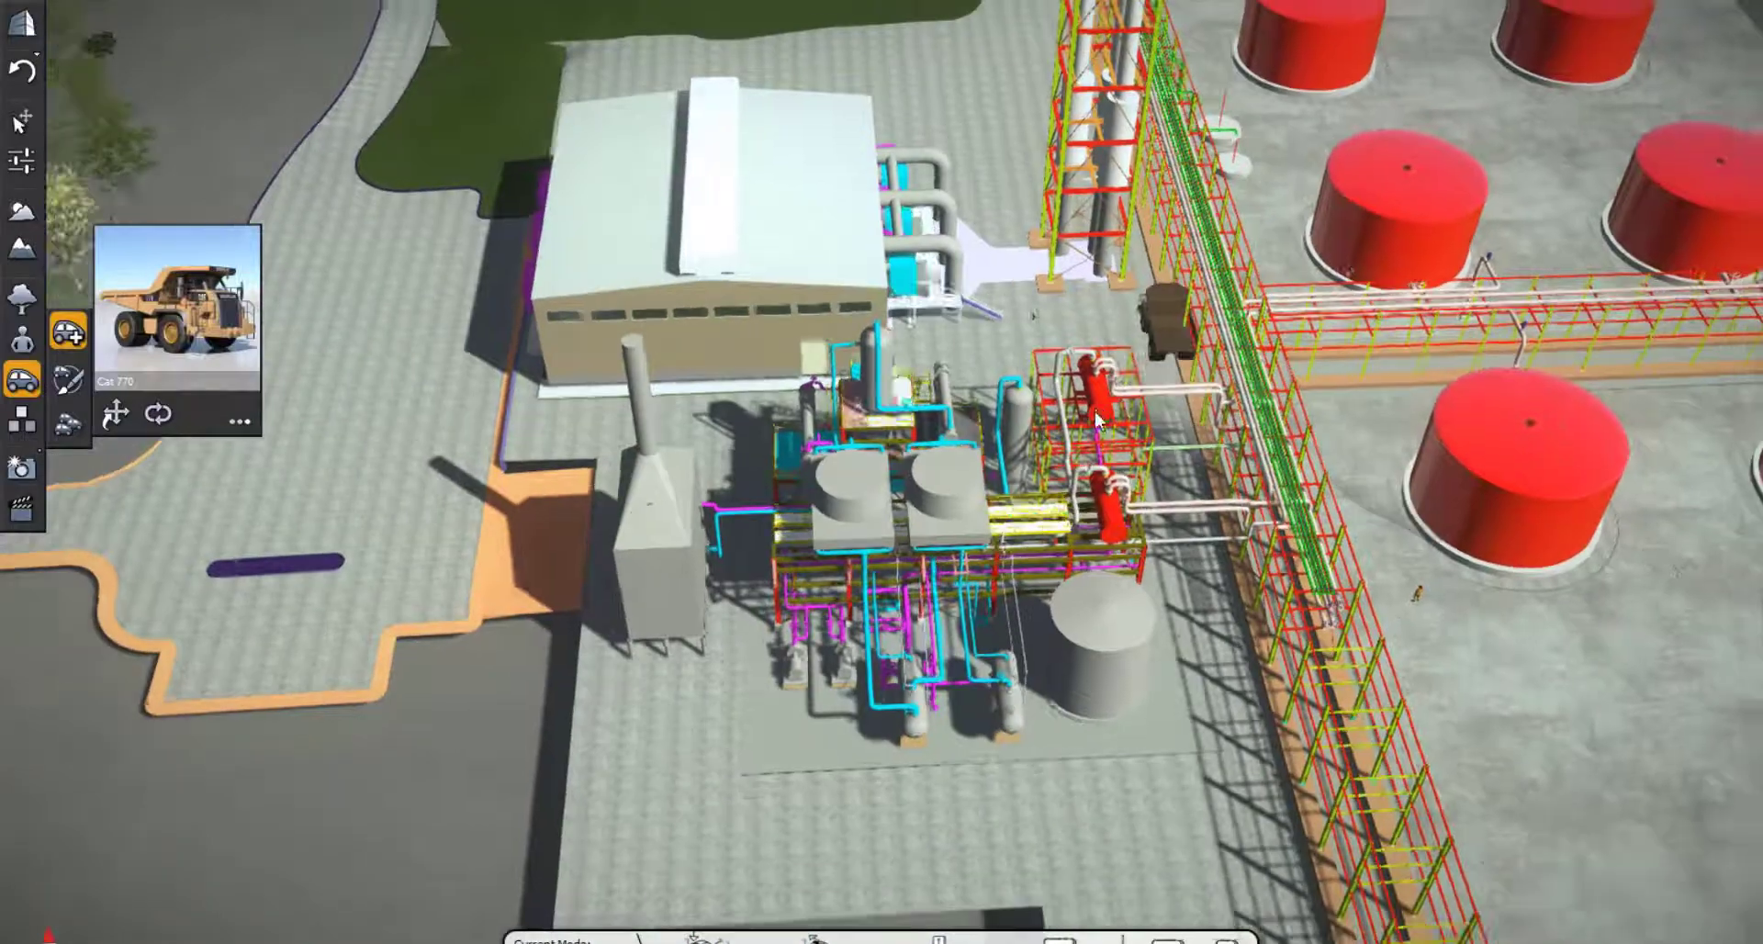
pyautogui.moveTo(1096, 417); pyautogui.dragTo(382, 569, button='middle')
pyautogui.moveTo(879, 494); pyautogui.dragTo(882, 491, button='middle')
pyautogui.scroll(-6, 1158, 514)
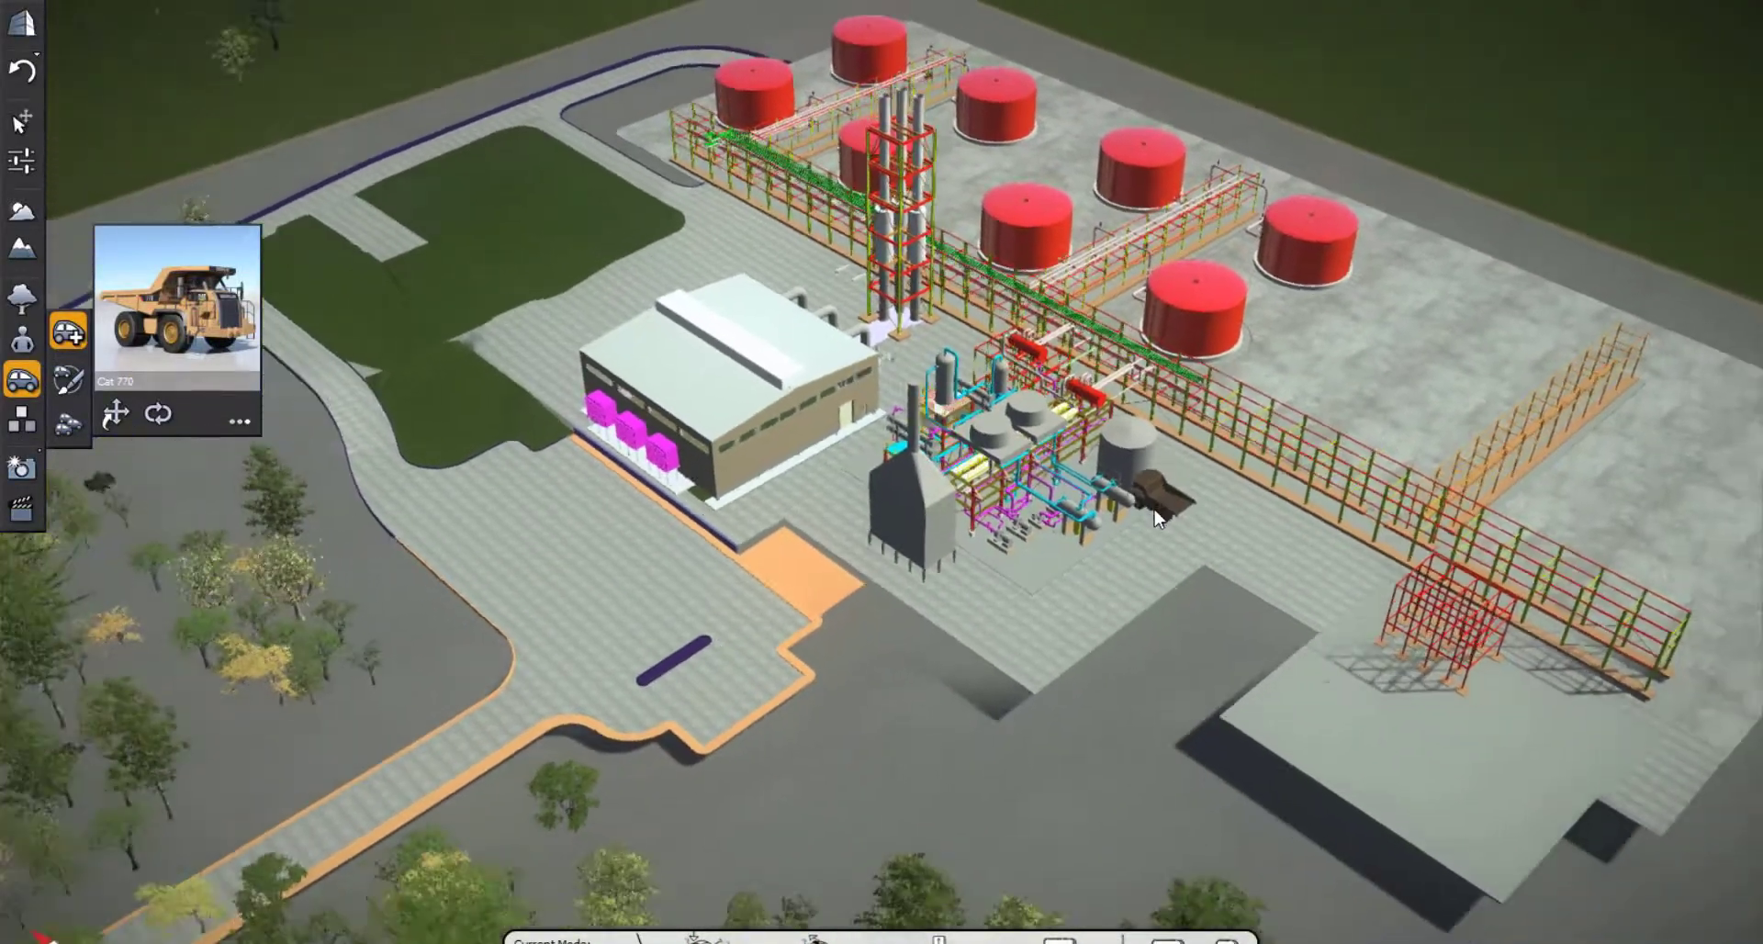
pyautogui.scroll(-2, 1111, 545)
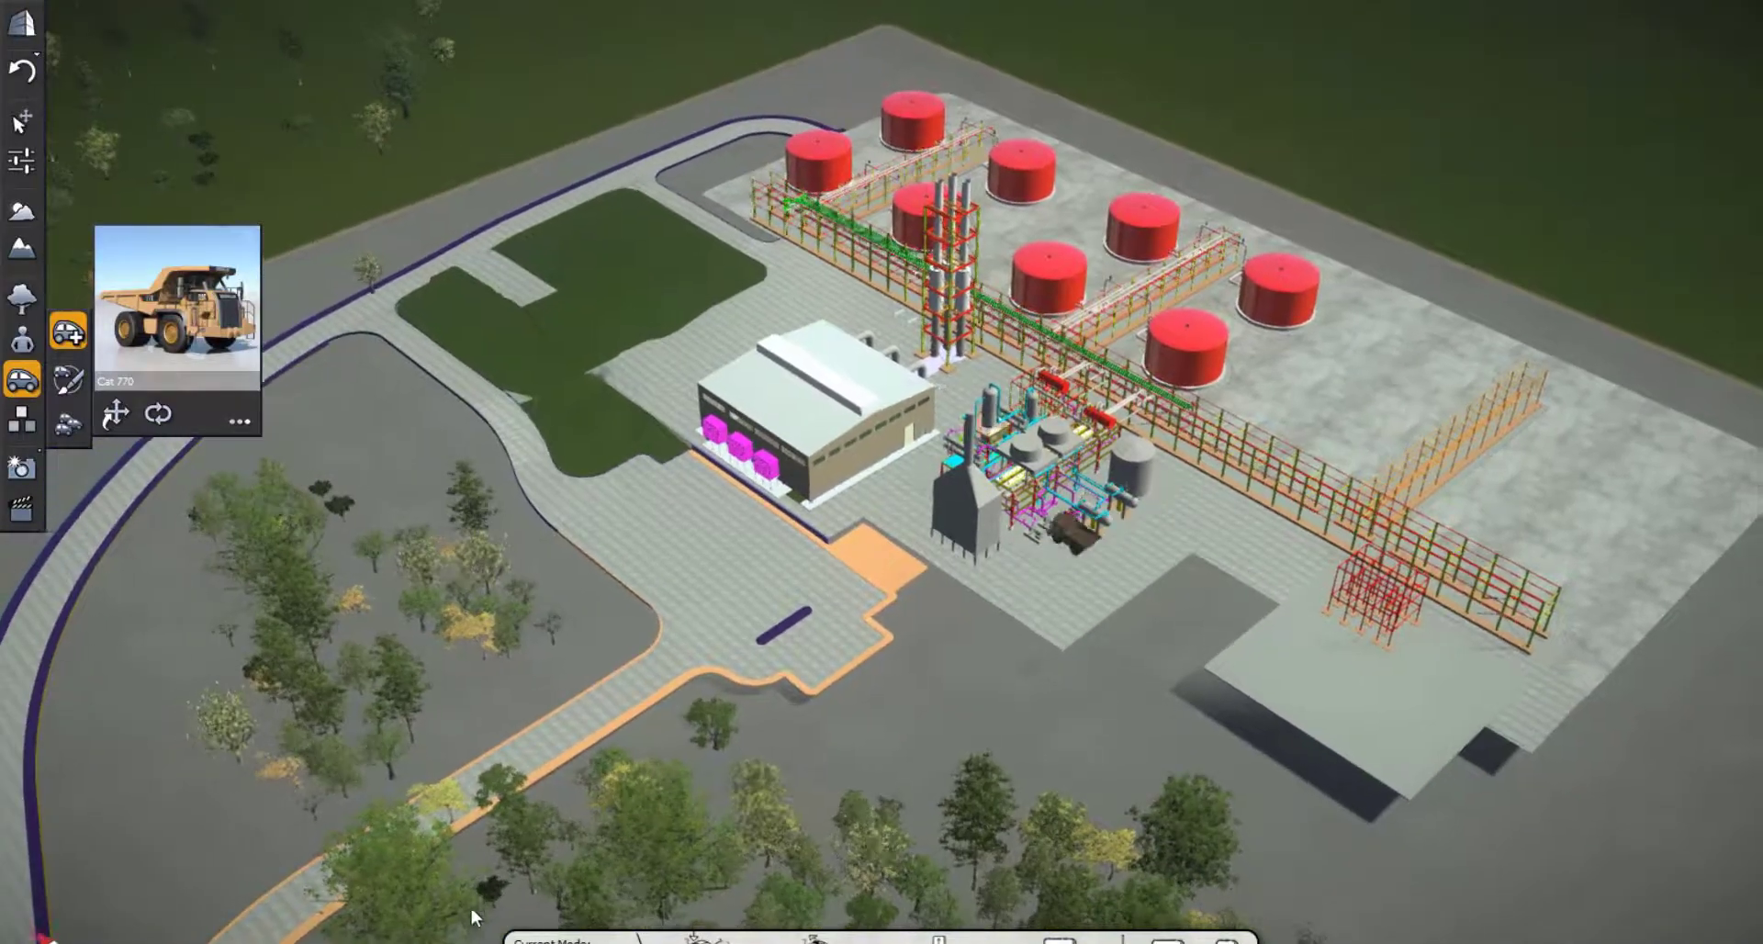
pyautogui.moveTo(880, 494); pyautogui.dragTo(608, 843, button='middle')
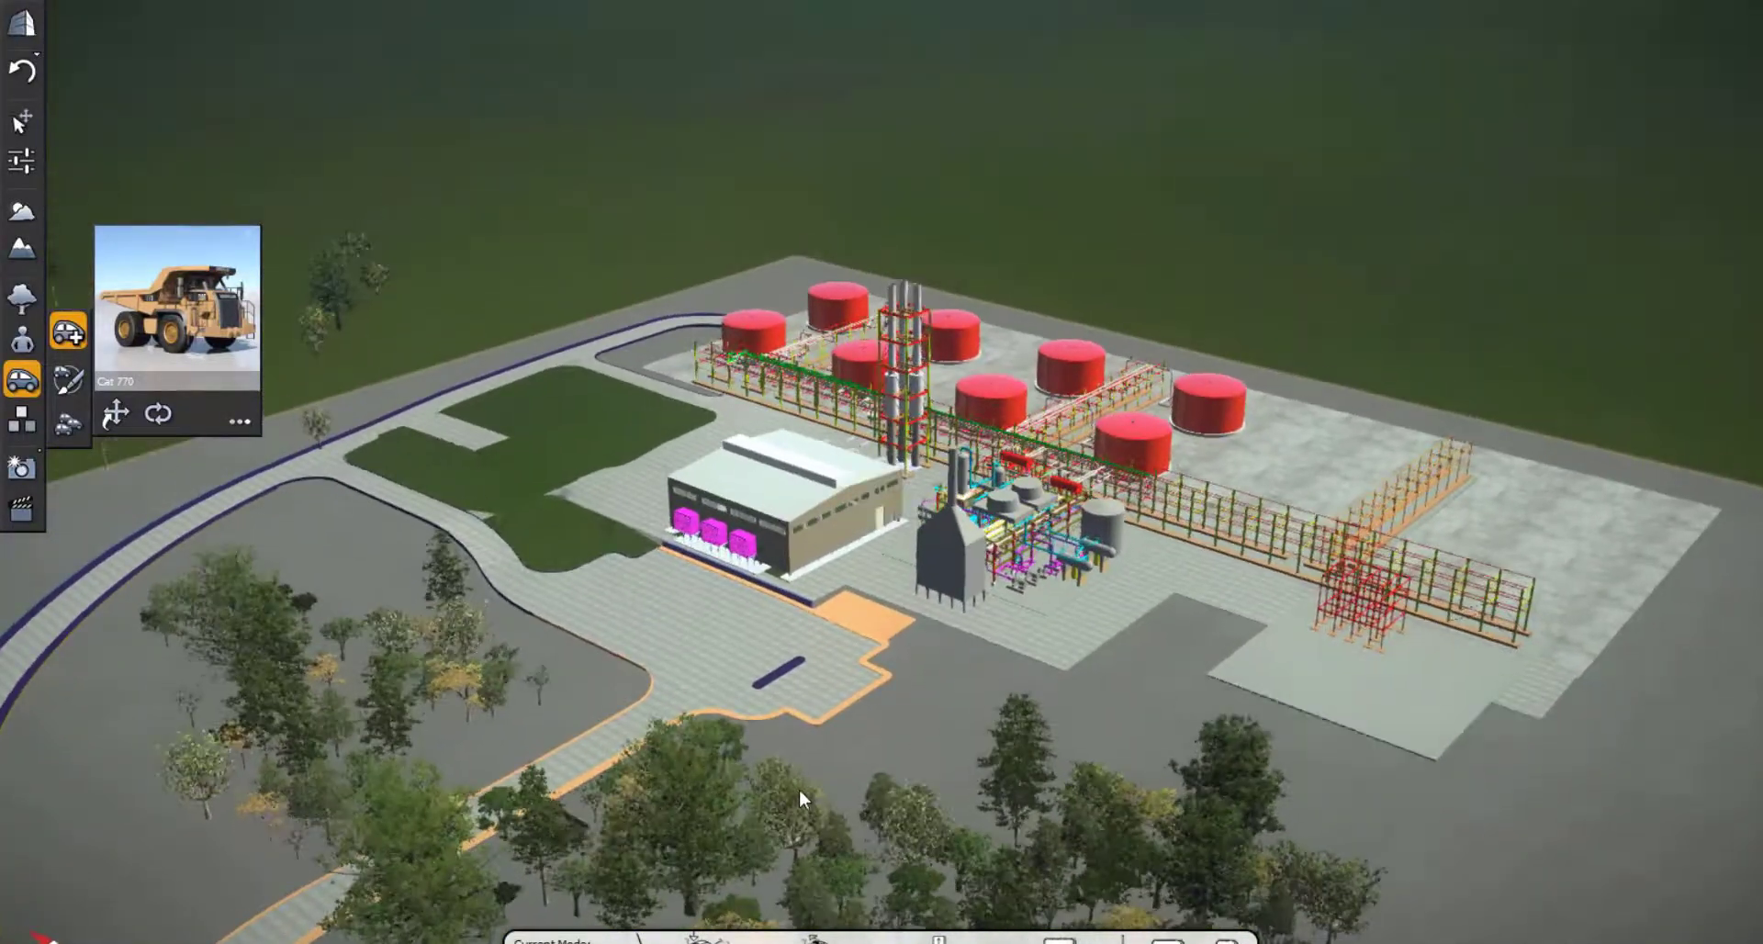
pyautogui.click(852, 667)
pyautogui.moveTo(851, 674); pyautogui.dragTo(360, 928)
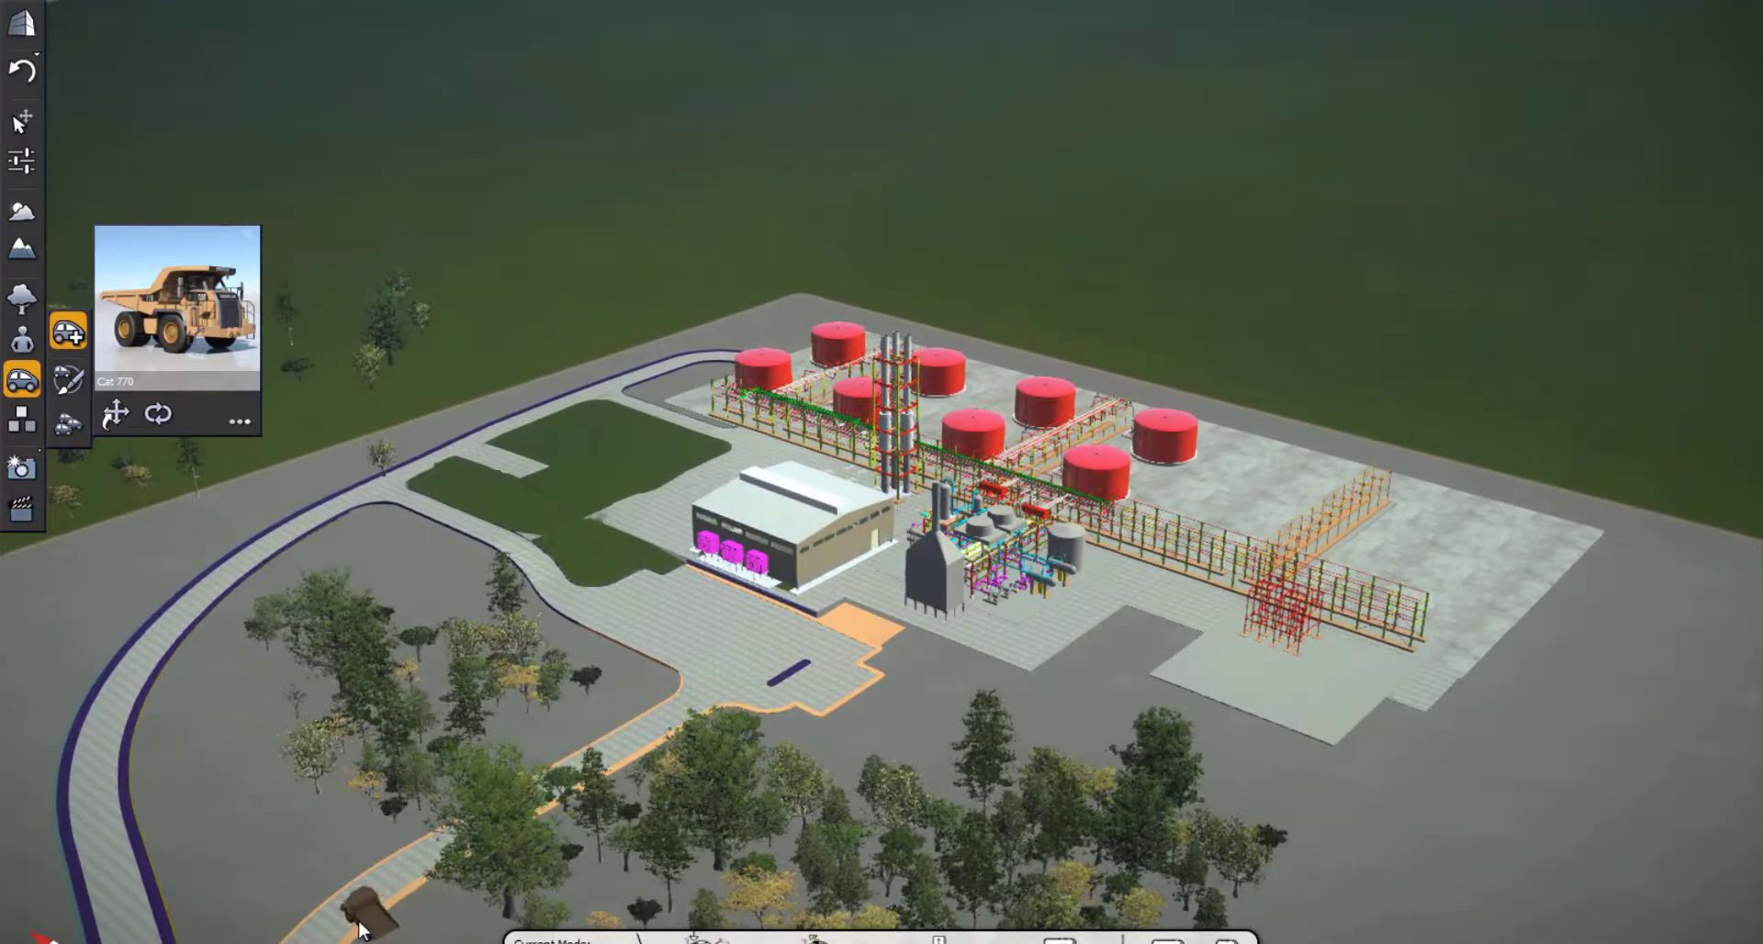
pyautogui.scroll(2, 359, 926)
pyautogui.scroll(5, 358, 918)
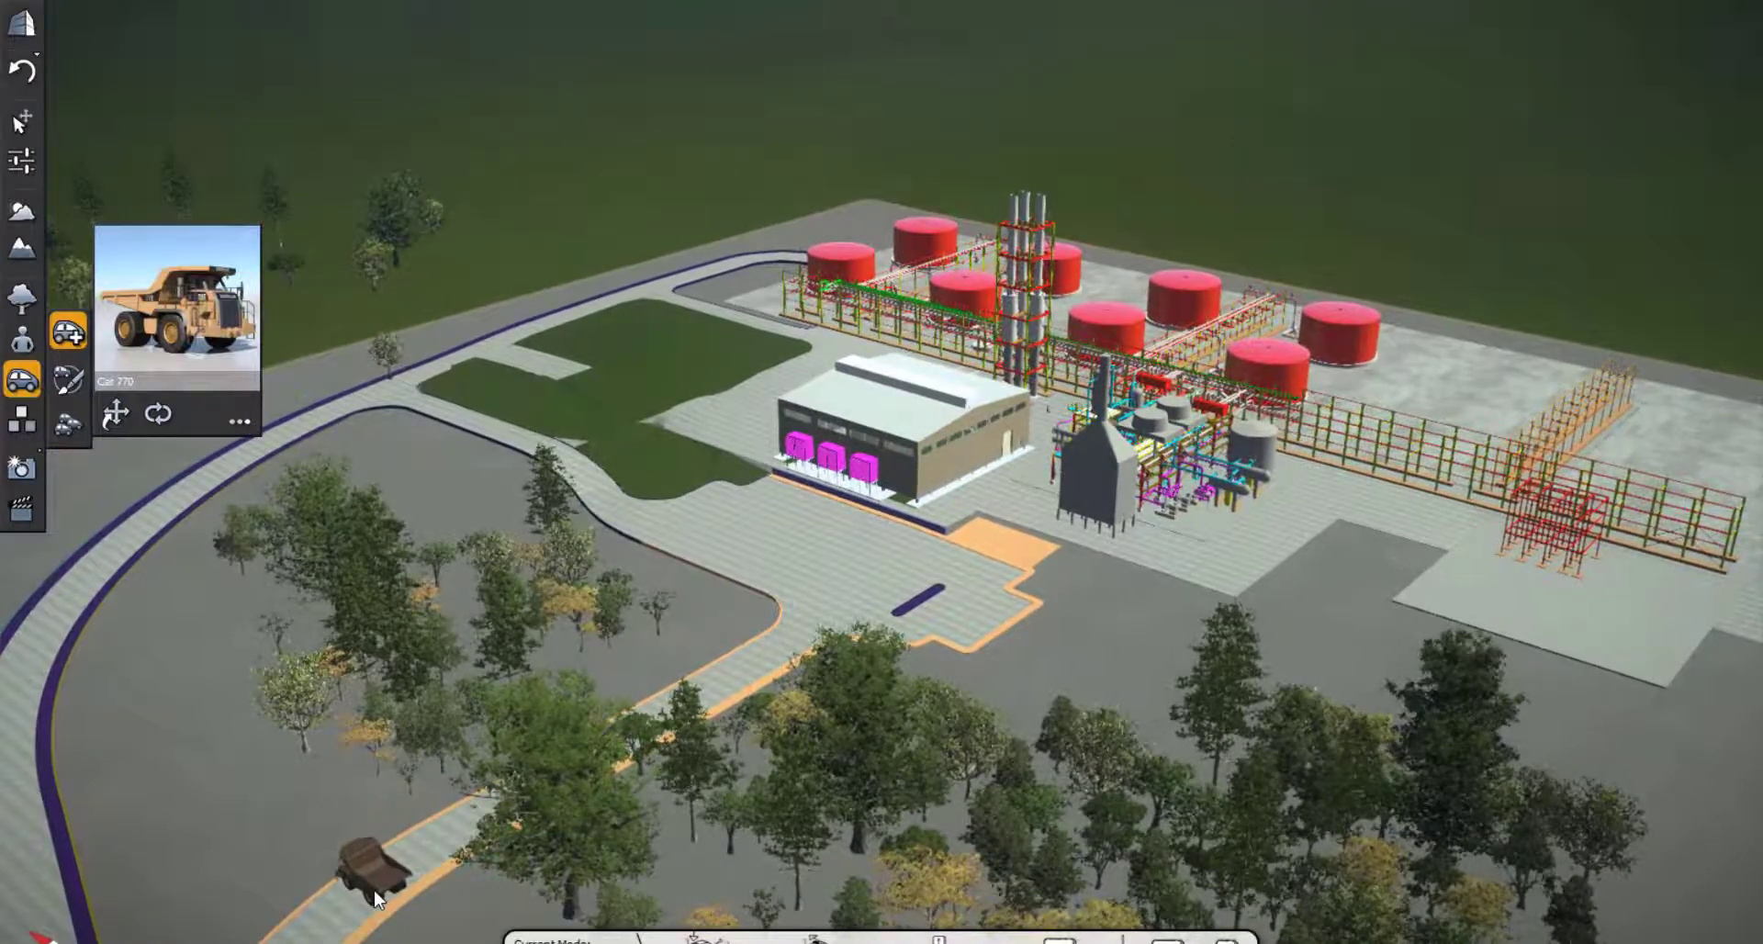
pyautogui.press('Escape')
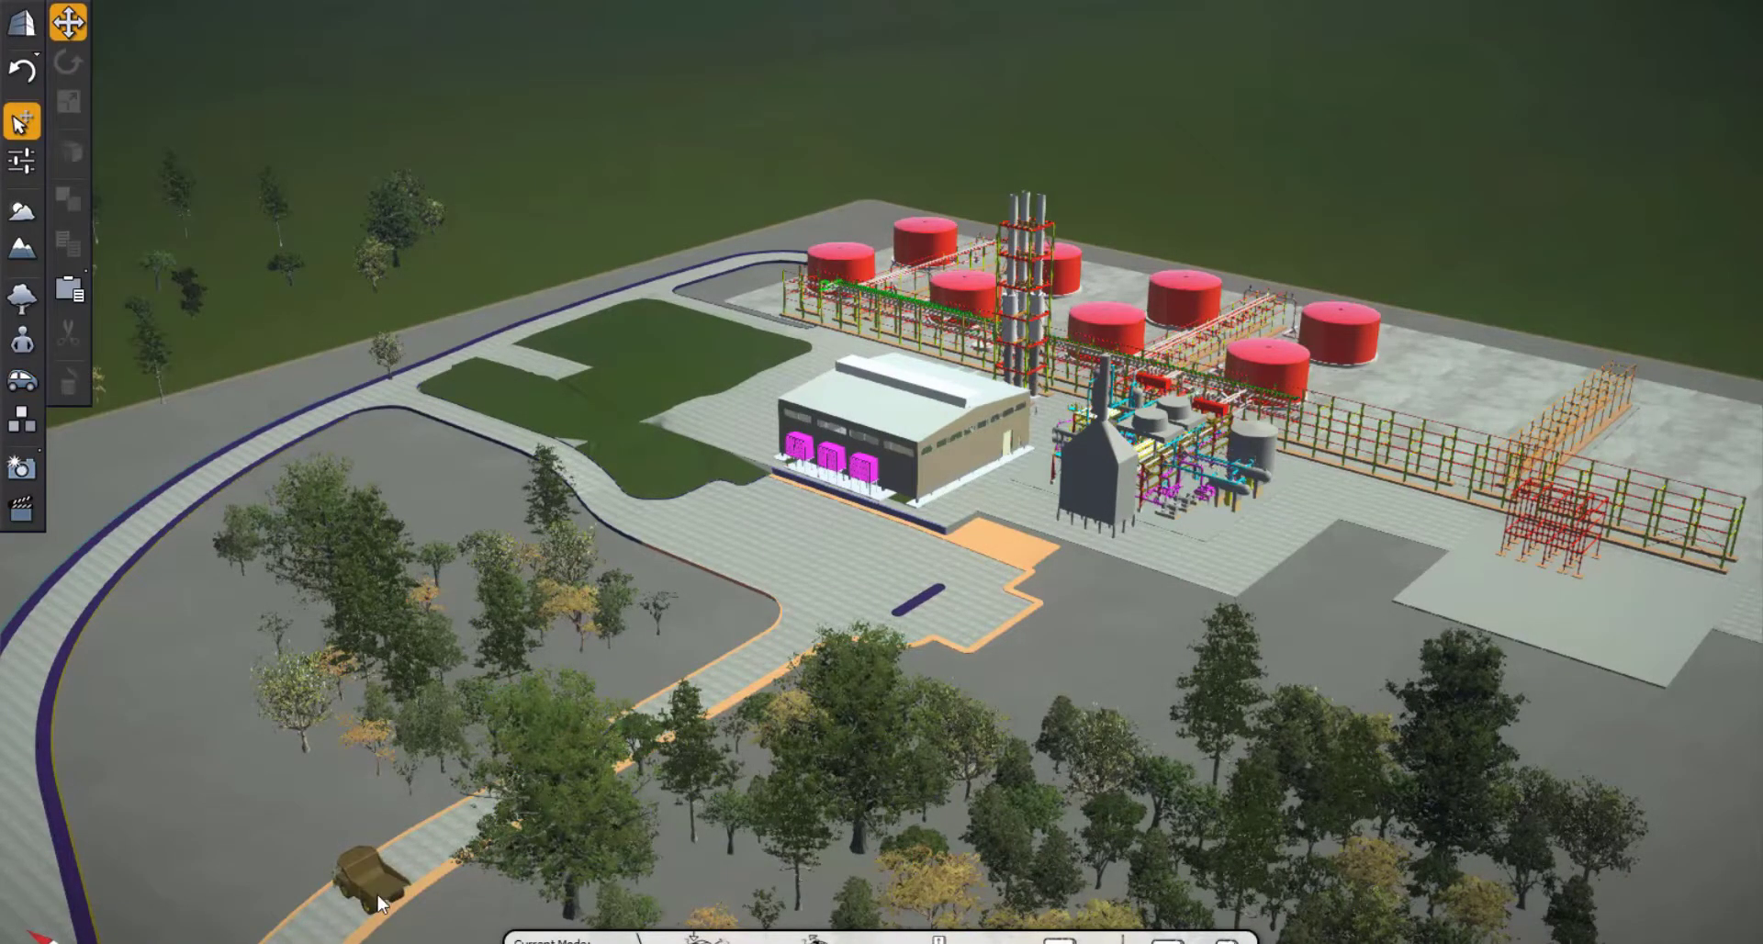
# Rotate the Cat 770 truck so it lines up with the direction of the access road
pyautogui.click(381, 902)
pyautogui.moveTo(880, 495); pyautogui.dragTo(670, 560, button='middle')
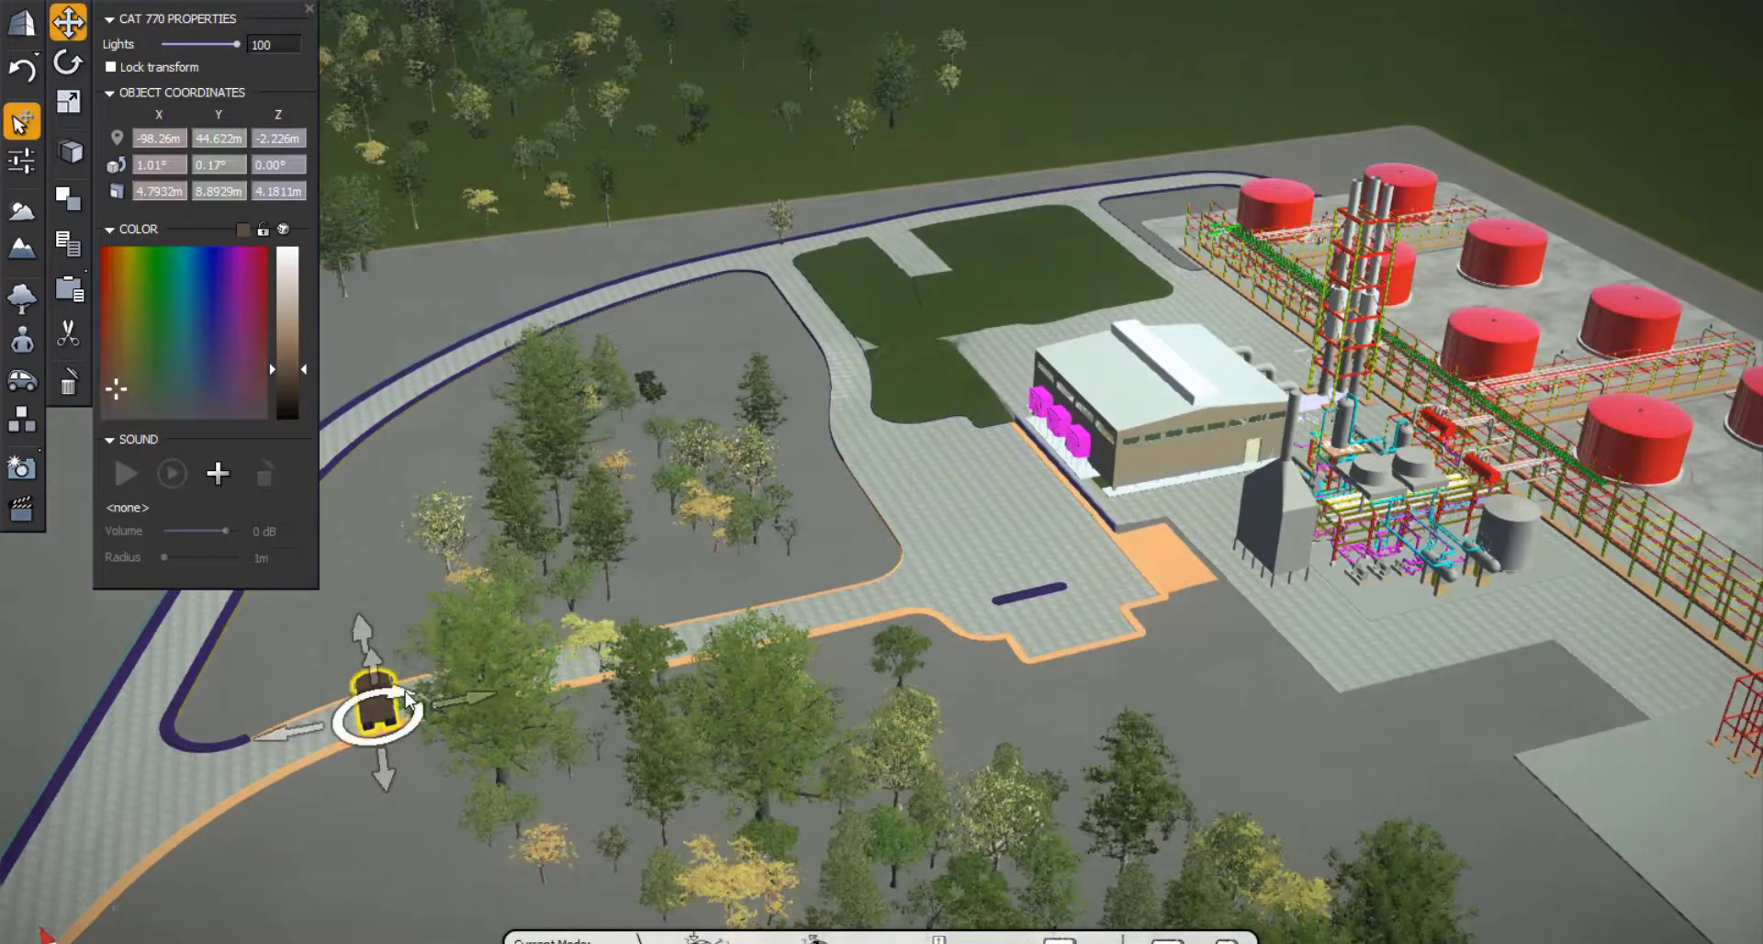
pyautogui.moveTo(389, 740); pyautogui.dragTo(224, 869)
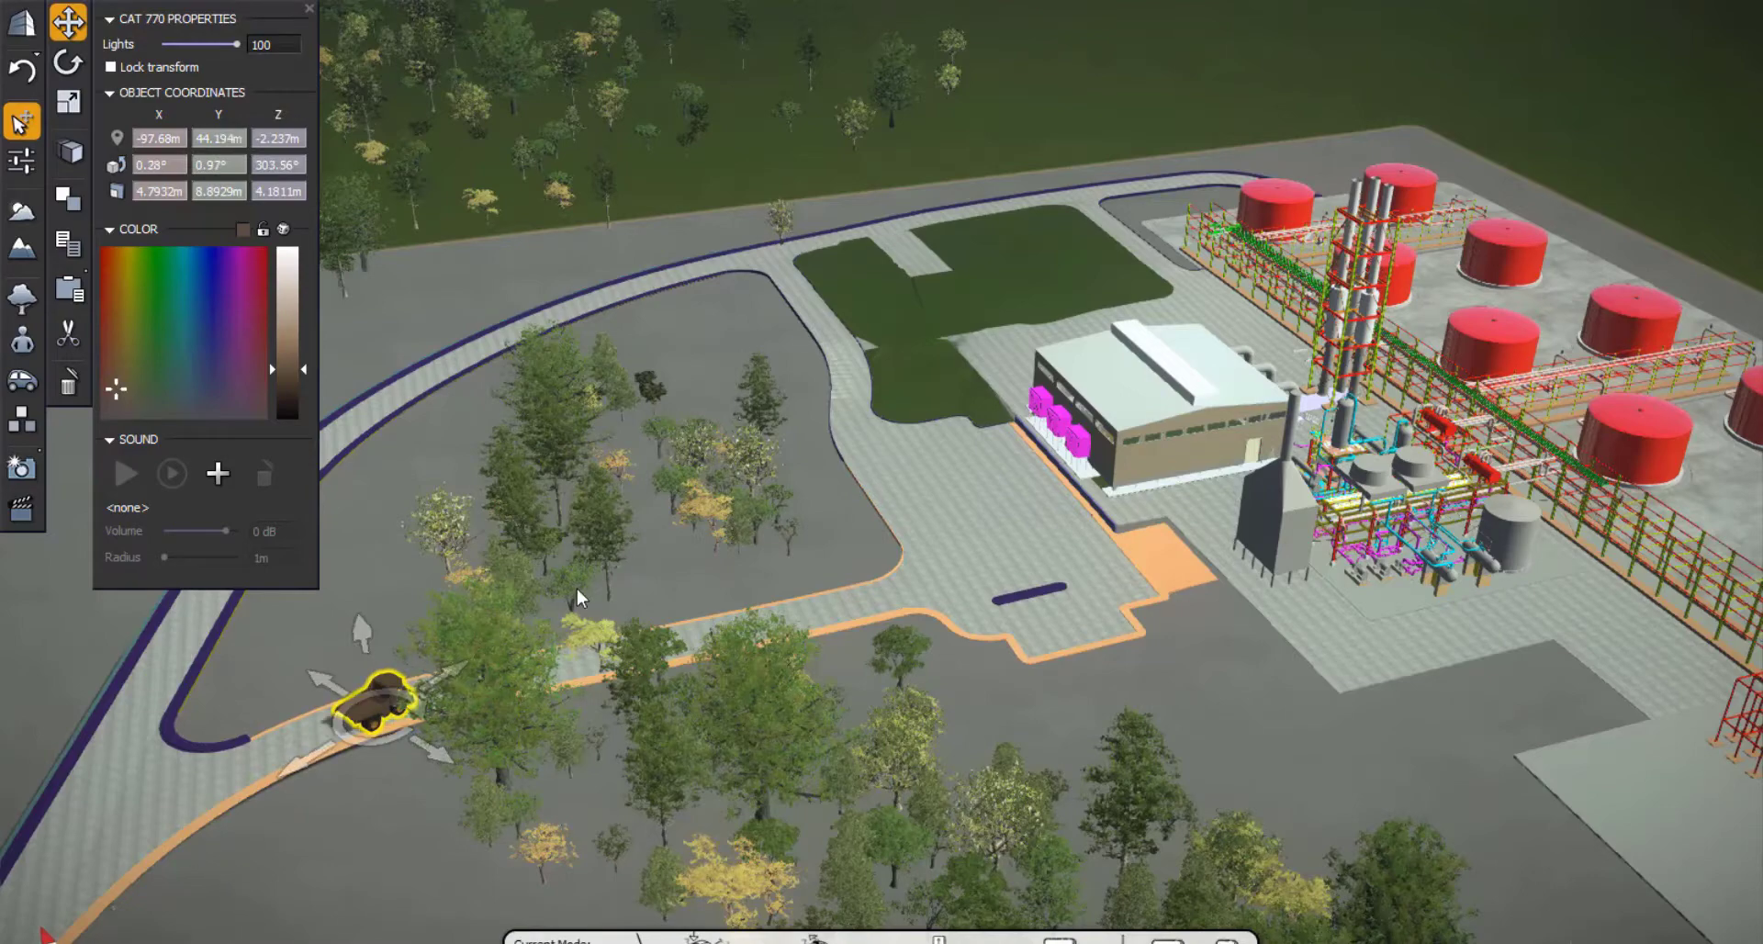
# Give the truck an animation path along the access road, around the bend before the building and up beside the lawn
pyautogui.moveTo(880, 495); pyautogui.dragTo(880, 495, button='middle')
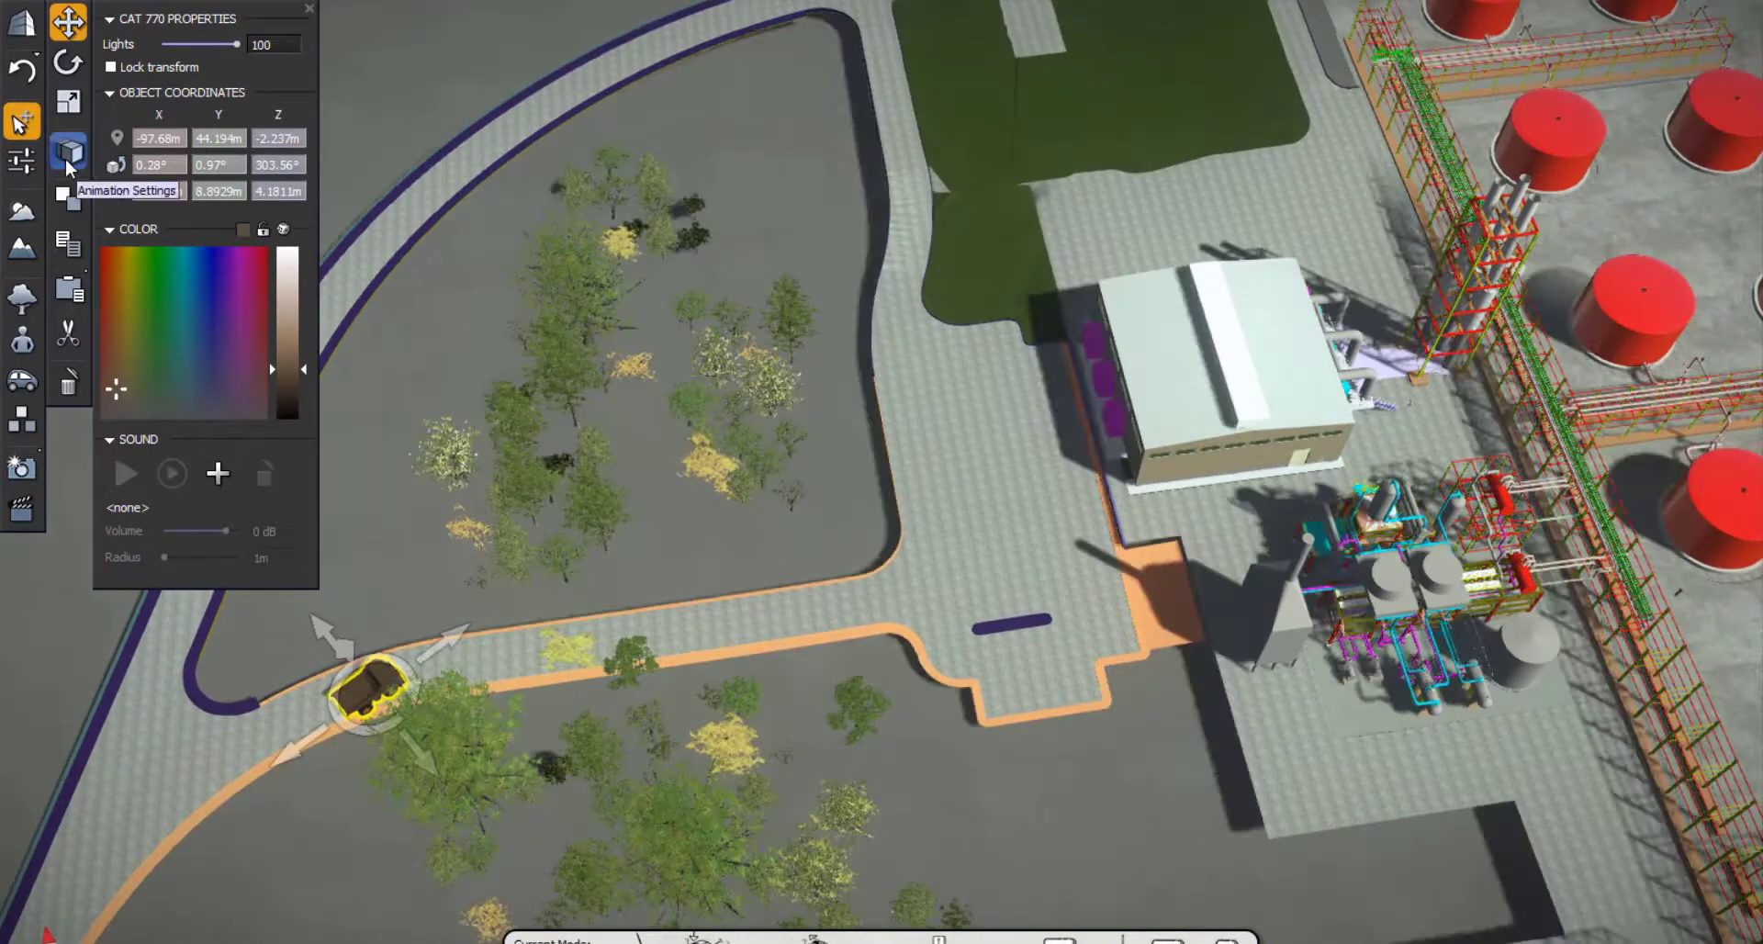
pyautogui.click(68, 154)
pyautogui.click(496, 662)
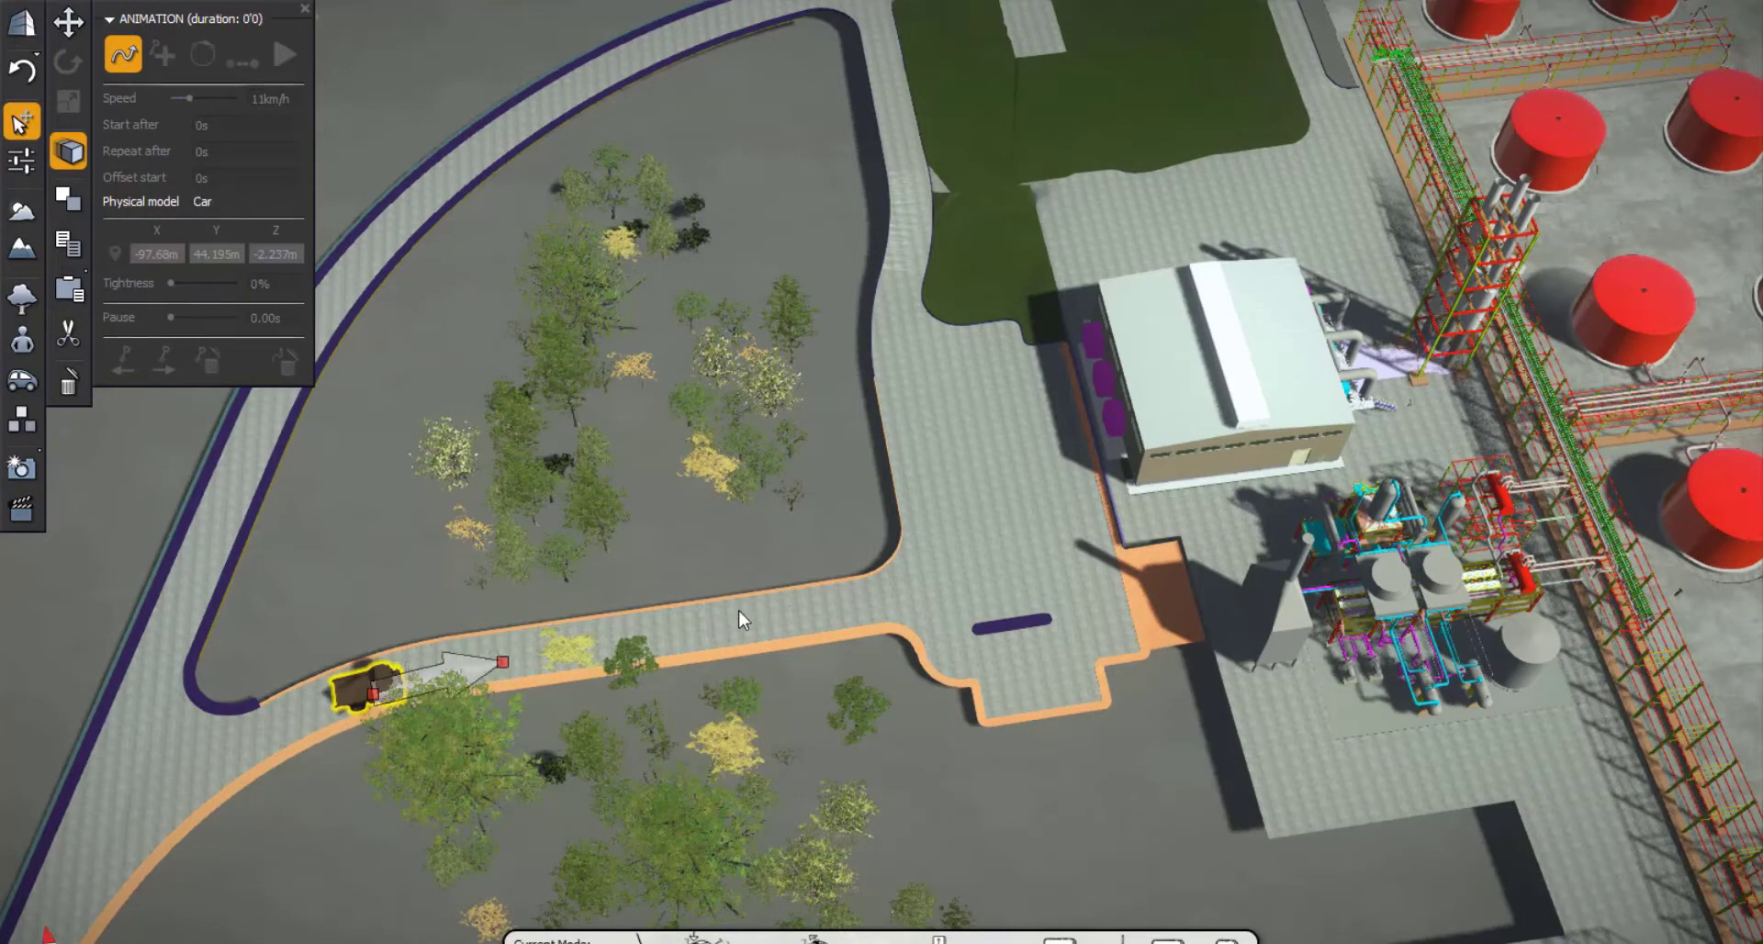
pyautogui.click(836, 604)
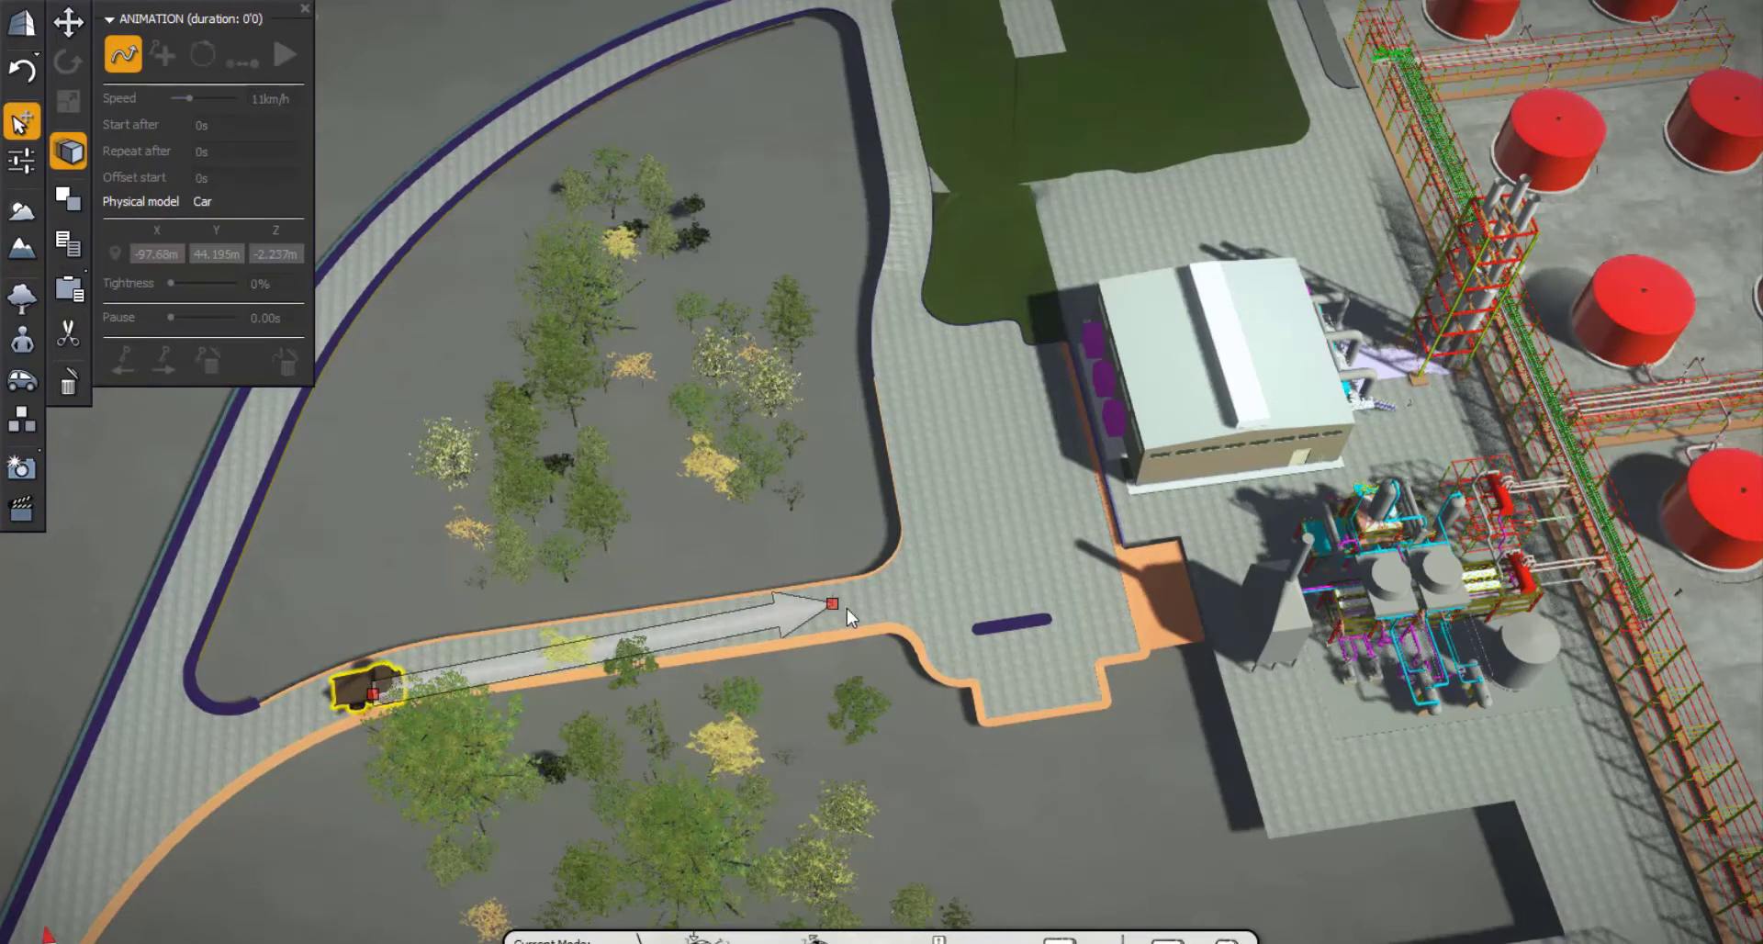
pyautogui.click(970, 555)
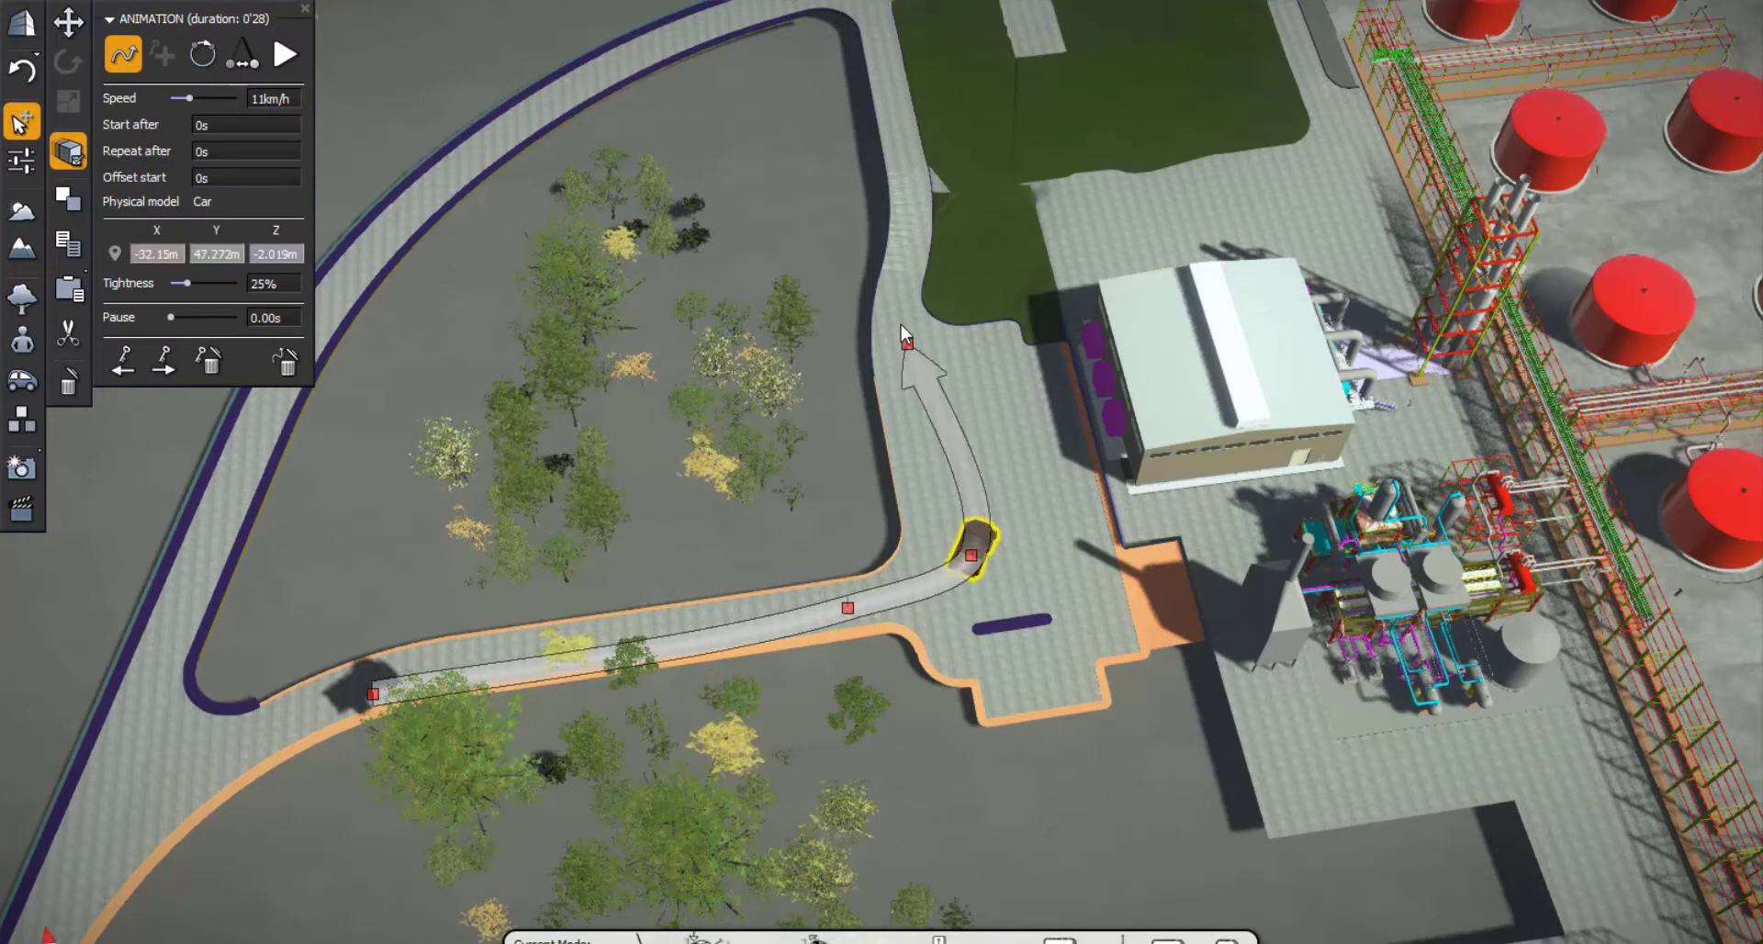
pyautogui.click(901, 326)
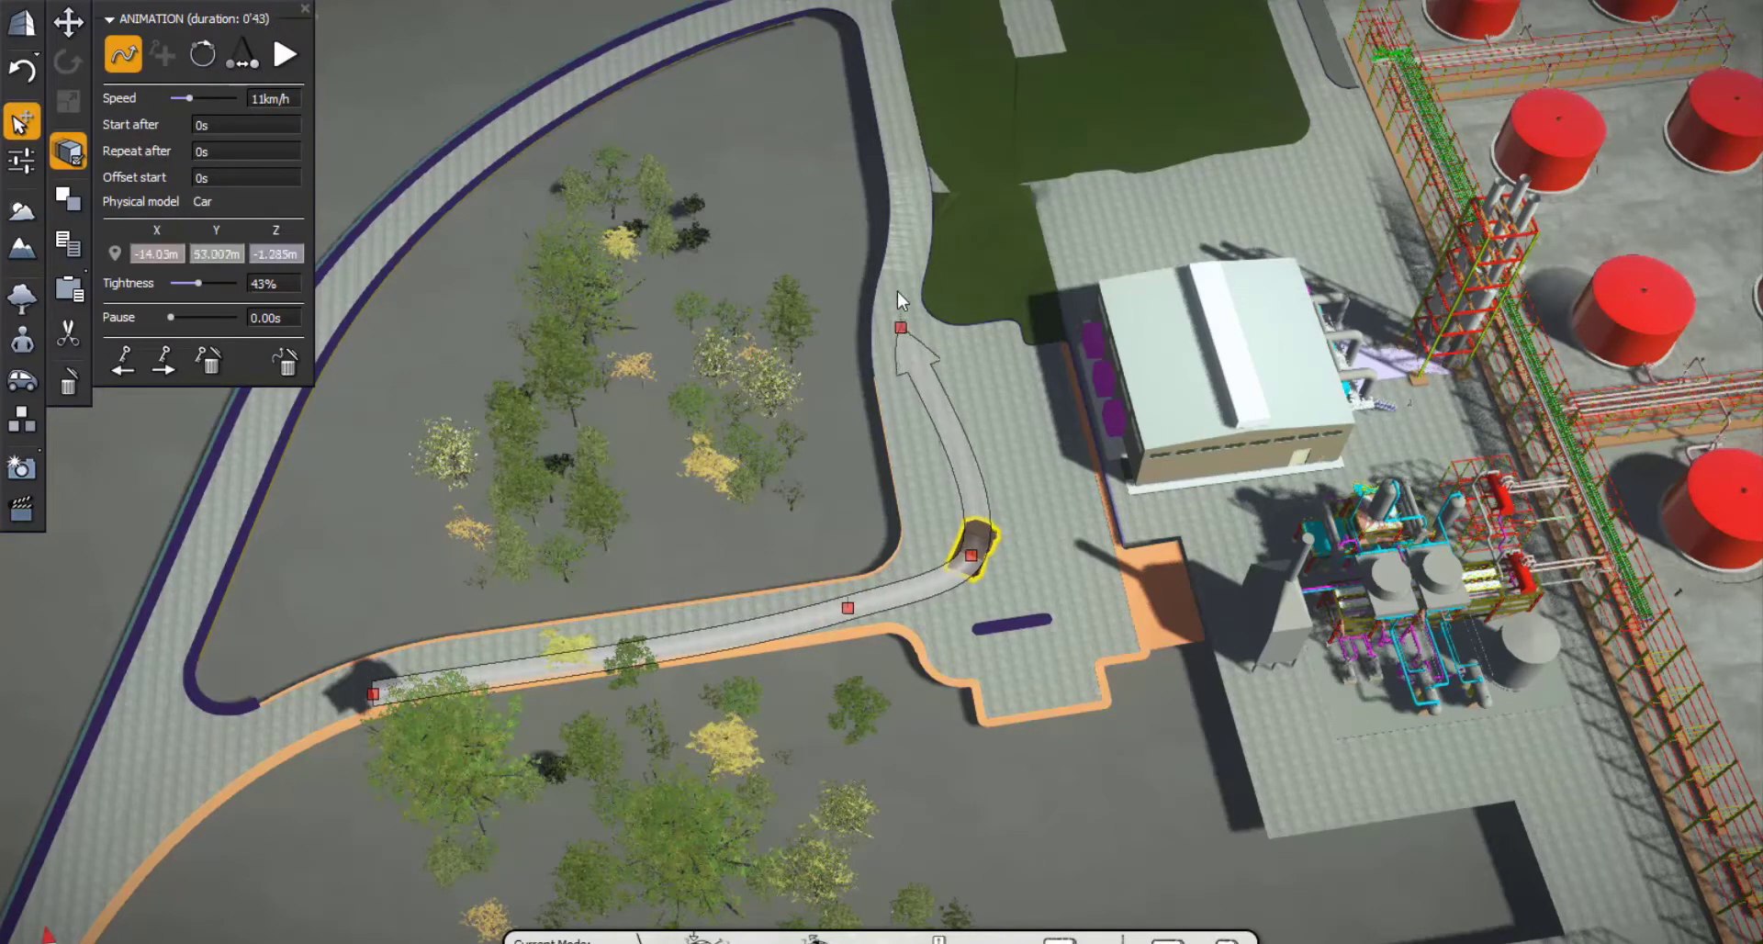
pyautogui.click(902, 215)
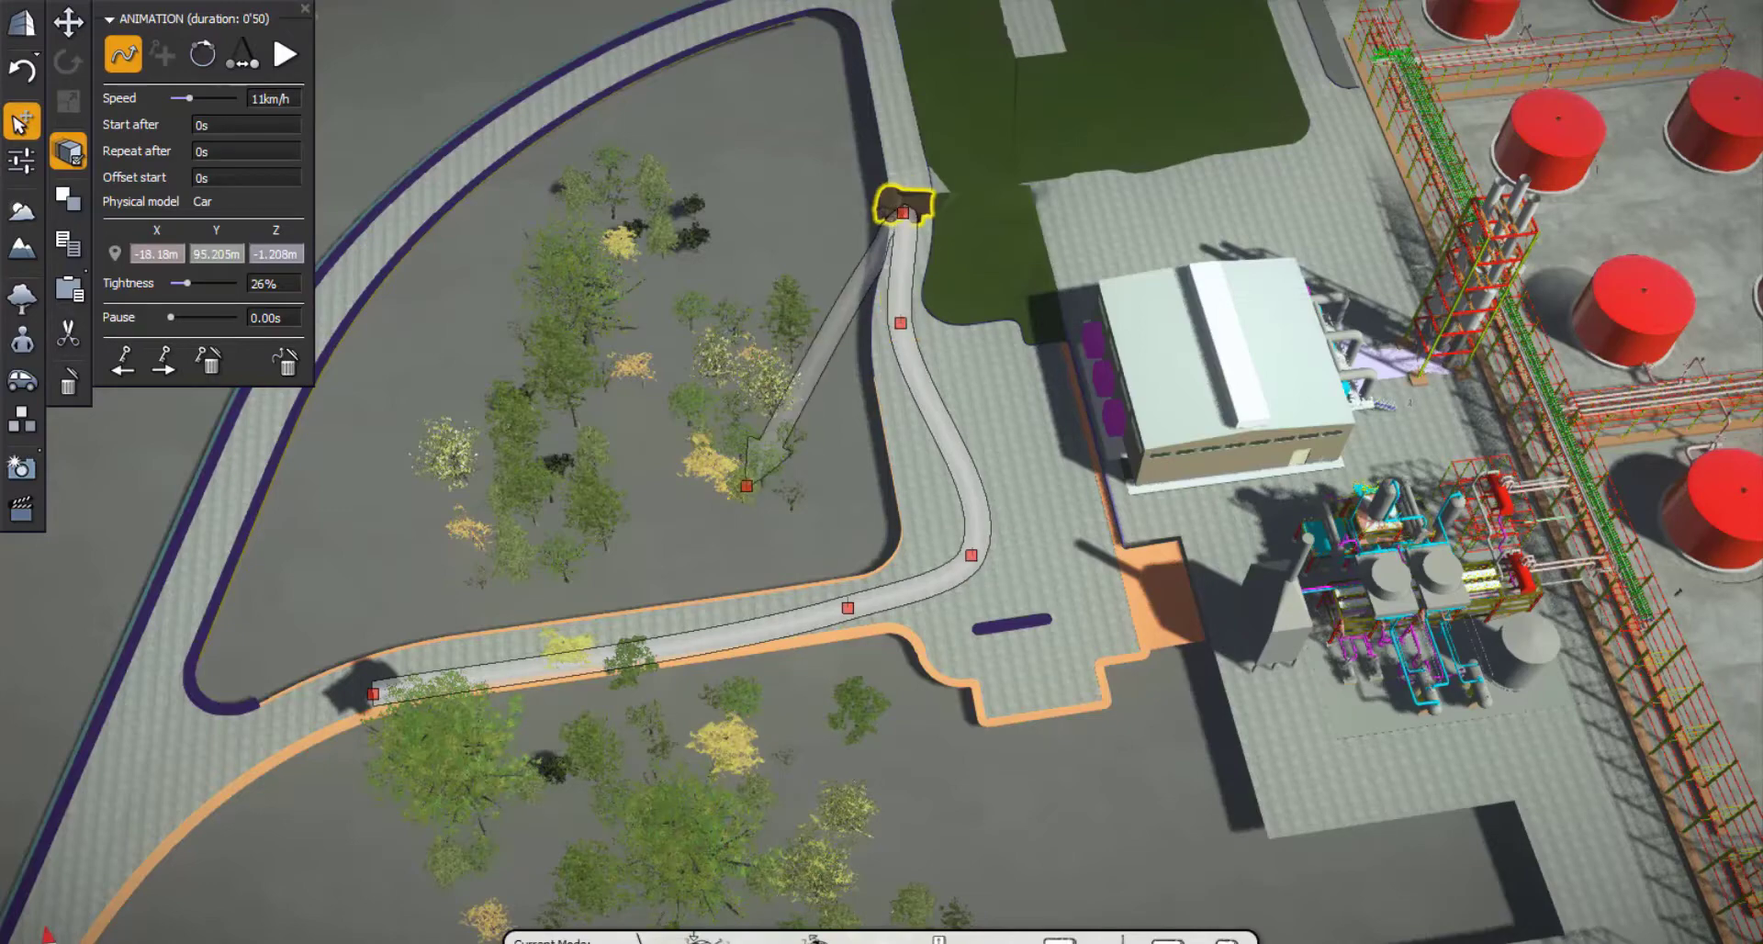
# Extend the truck's animation path to the road junction and along the lawn's far edge to its outer corner
pyautogui.moveTo(746, 486); pyautogui.dragTo(824, 75, button='middle')
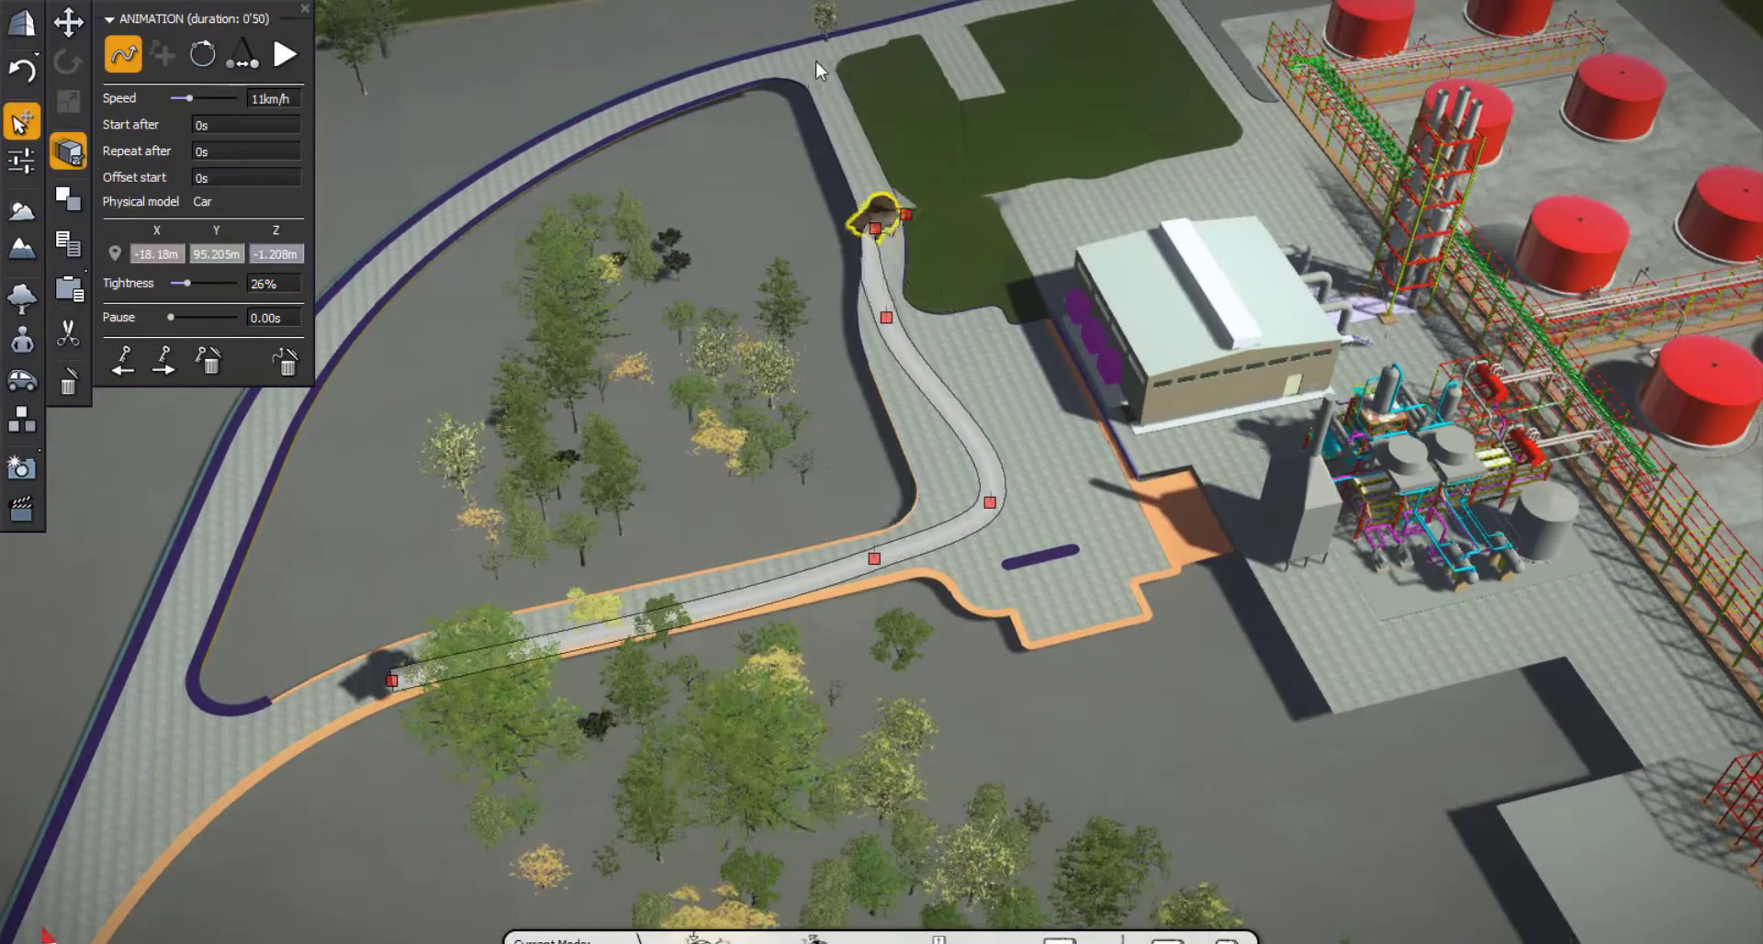
pyautogui.click(818, 56)
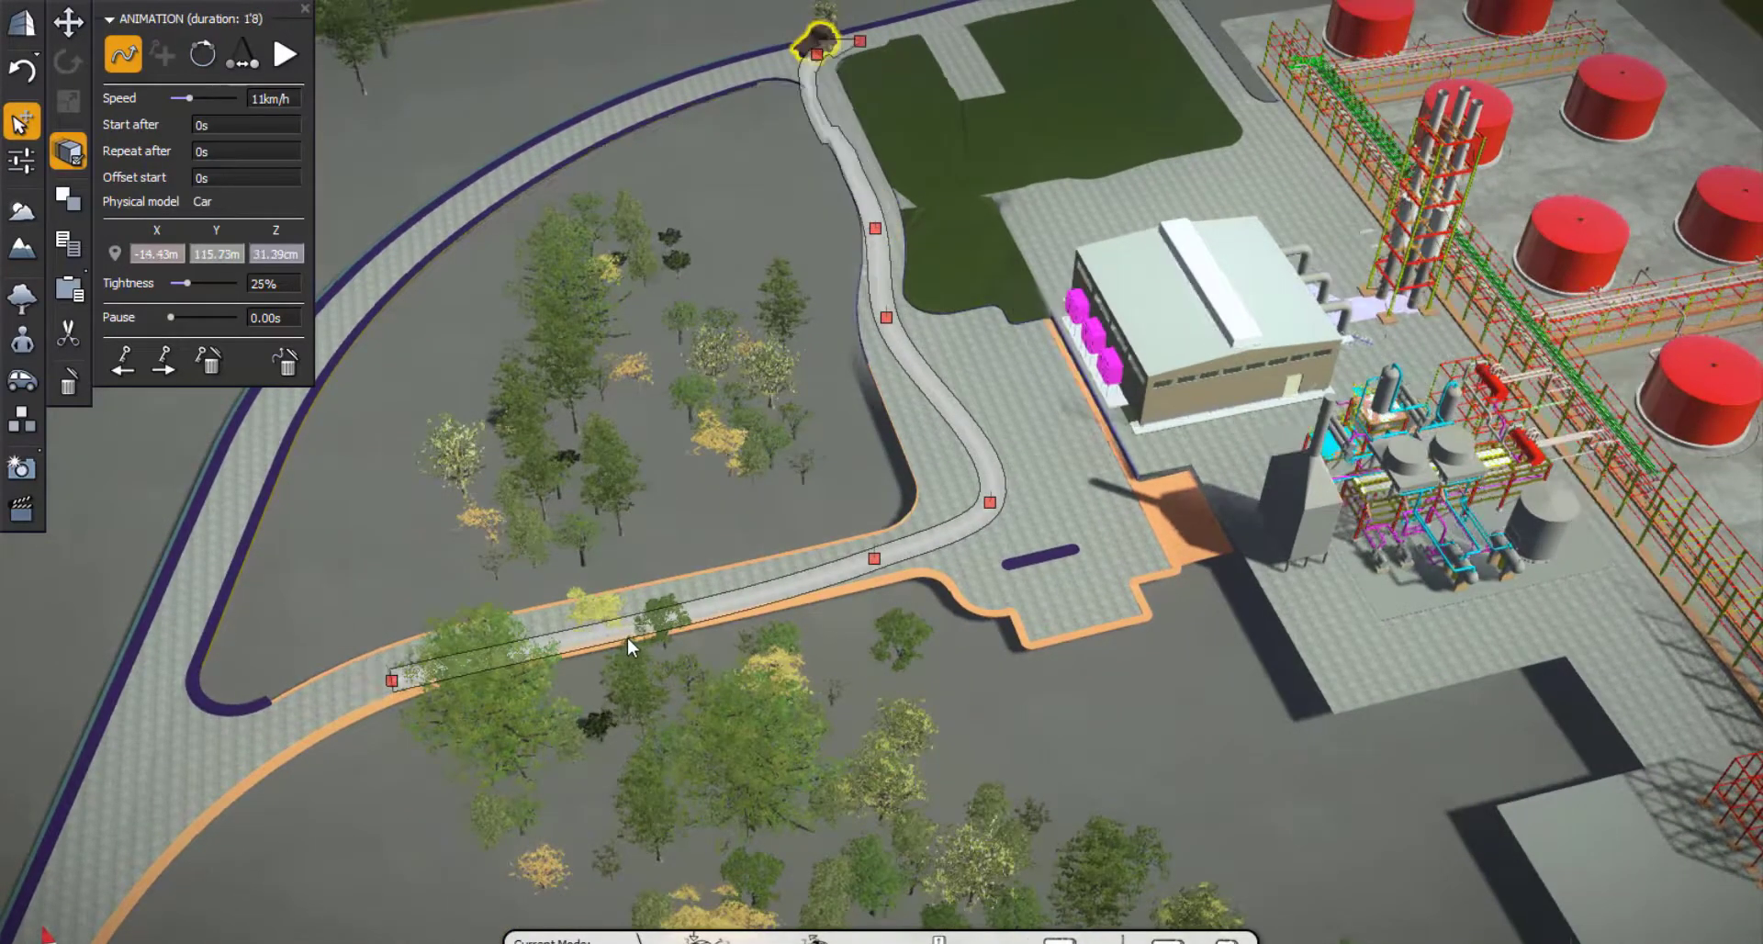
pyautogui.scroll(-4, 630, 638)
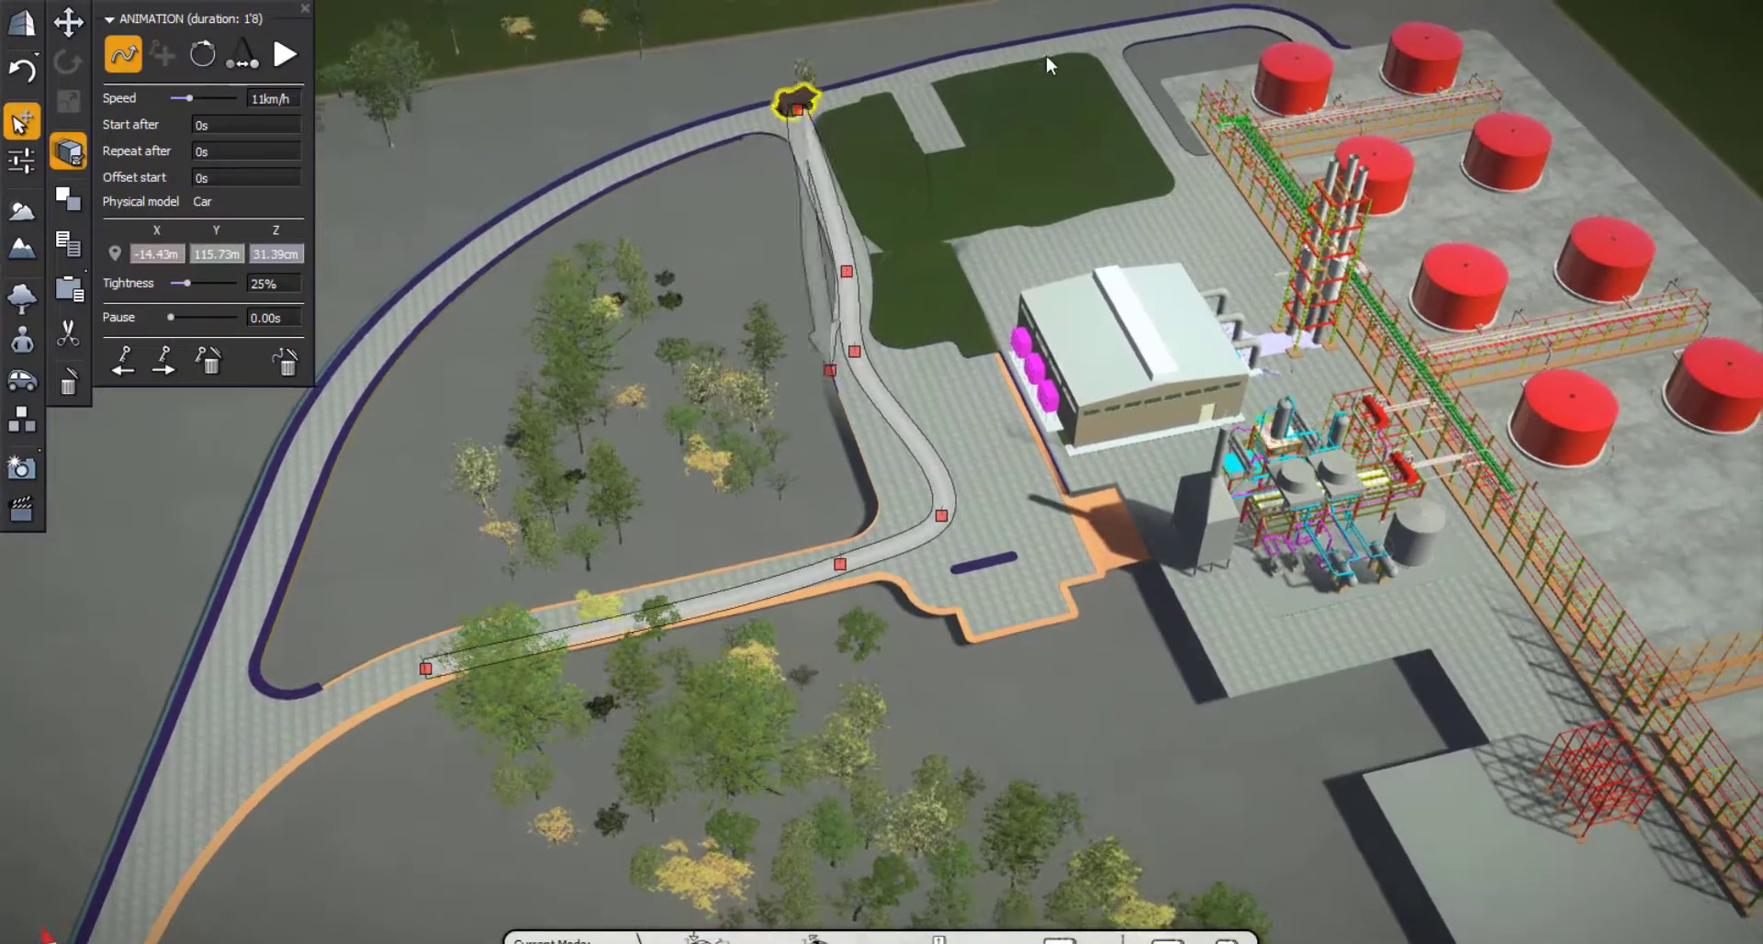
pyautogui.click(1045, 50)
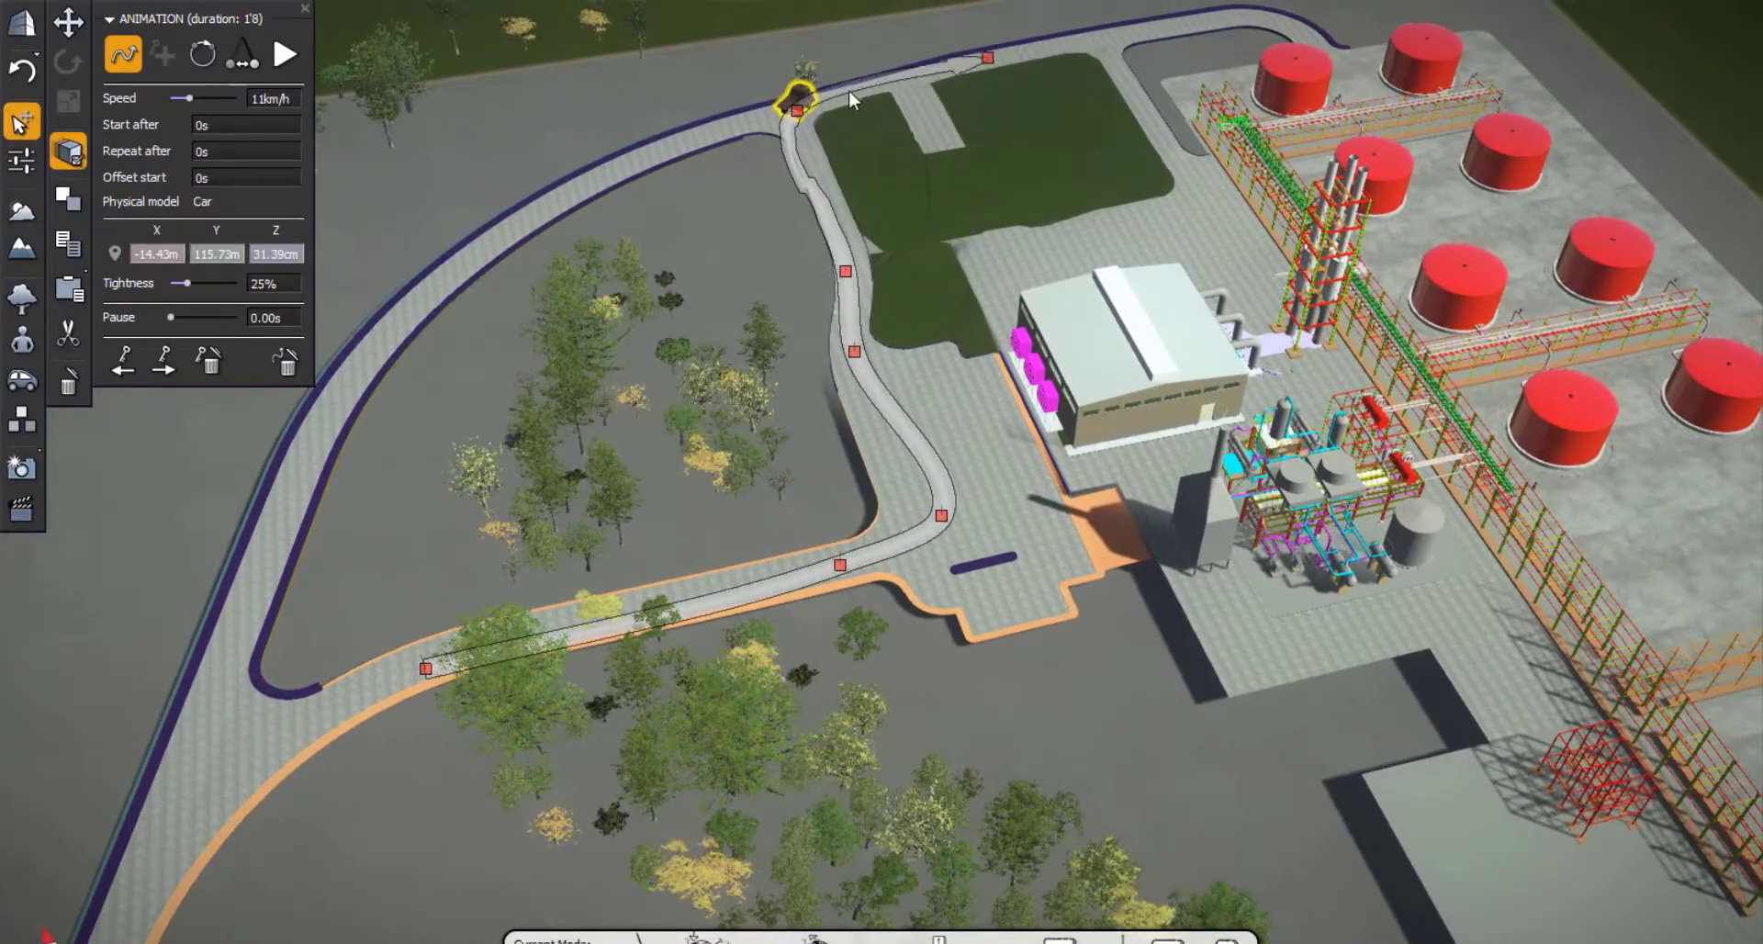
pyautogui.scroll(4, 917, 75)
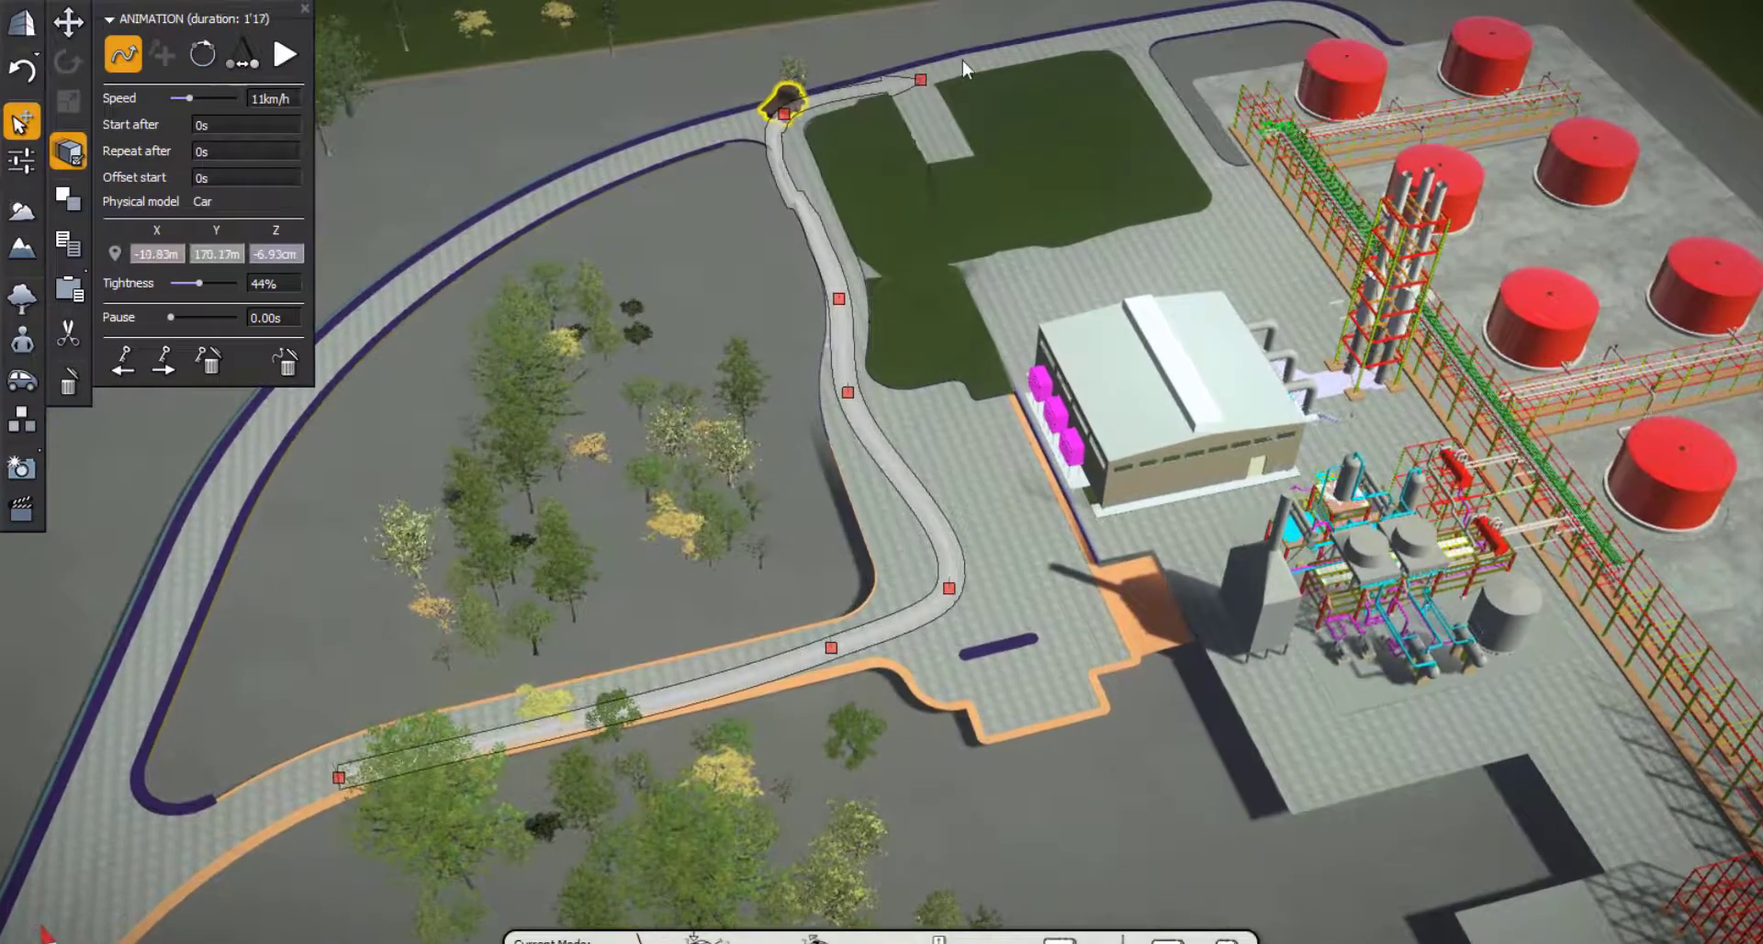
pyautogui.click(918, 80)
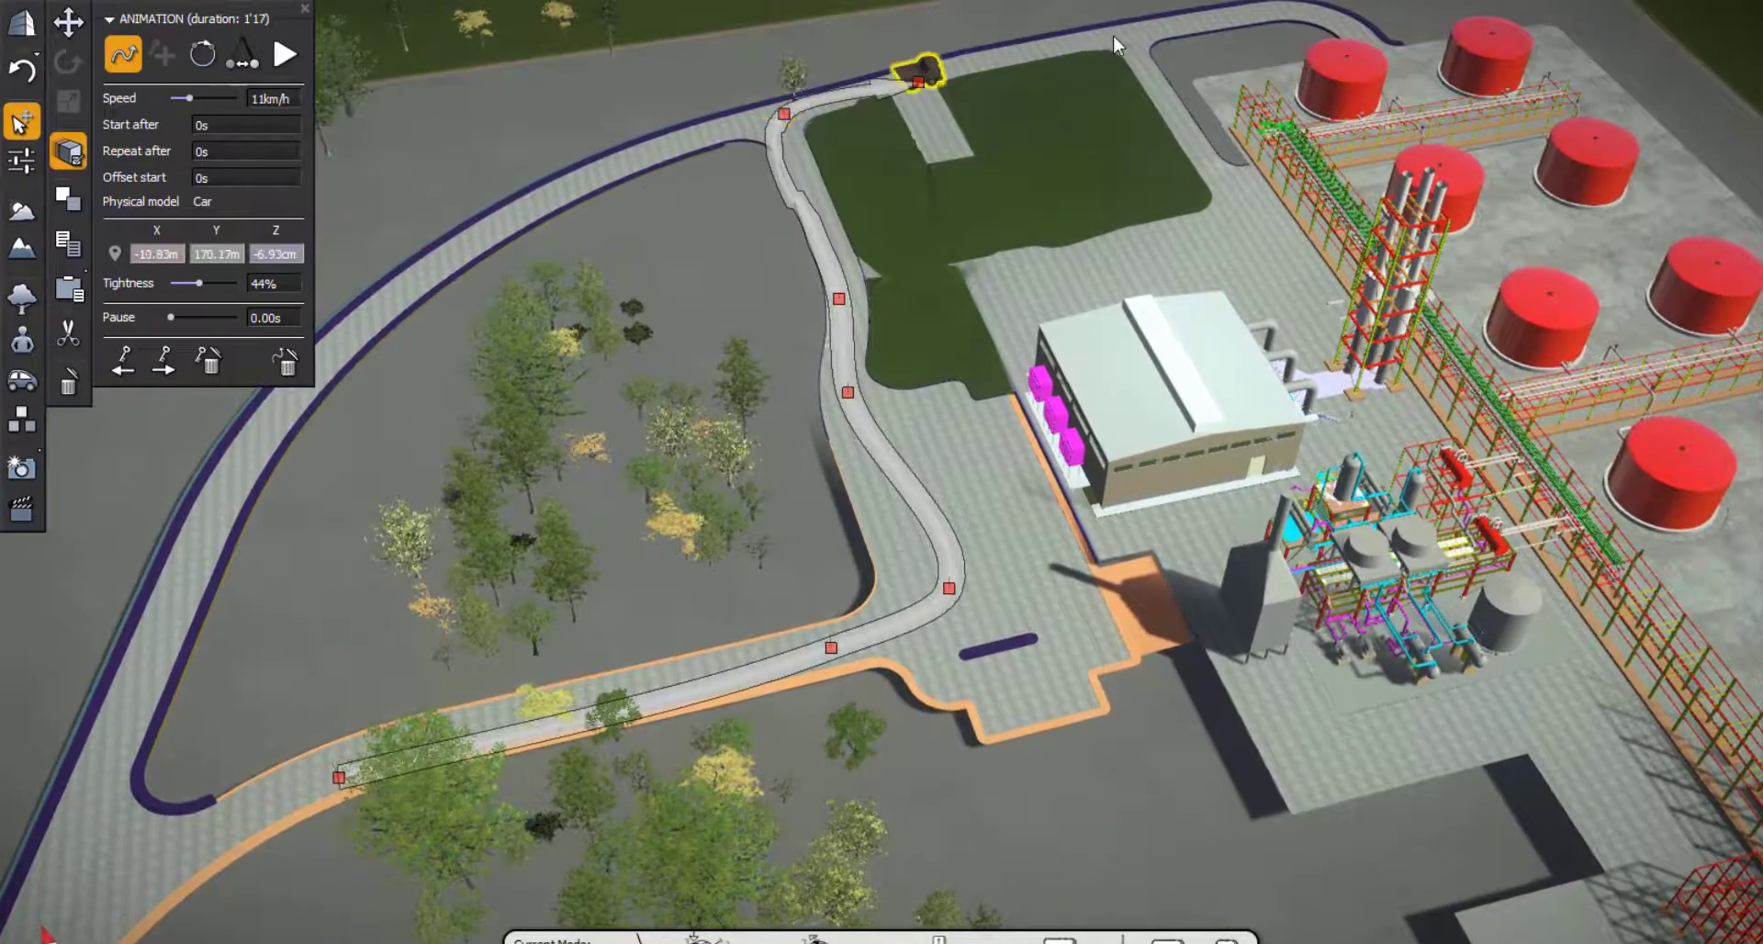
pyautogui.click(1126, 34)
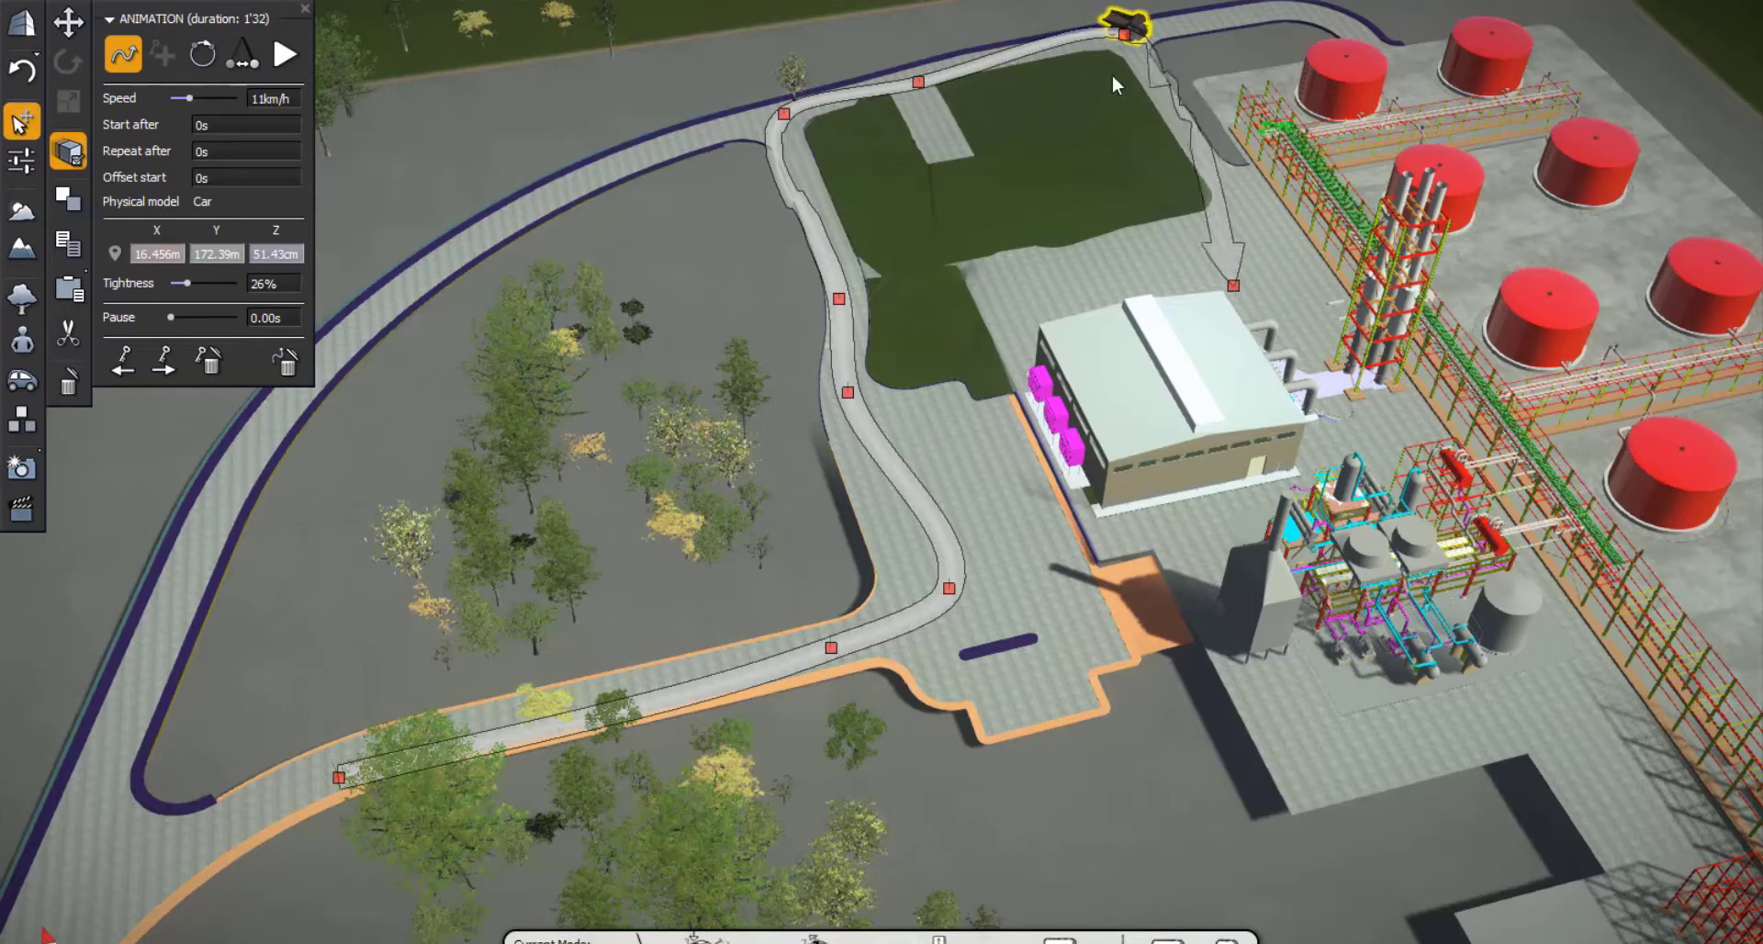
# Finish the truck's path with a leg along the lawn's tank-side edge to the paving near the stacks, then deselect the truck
pyautogui.click(1287, 272)
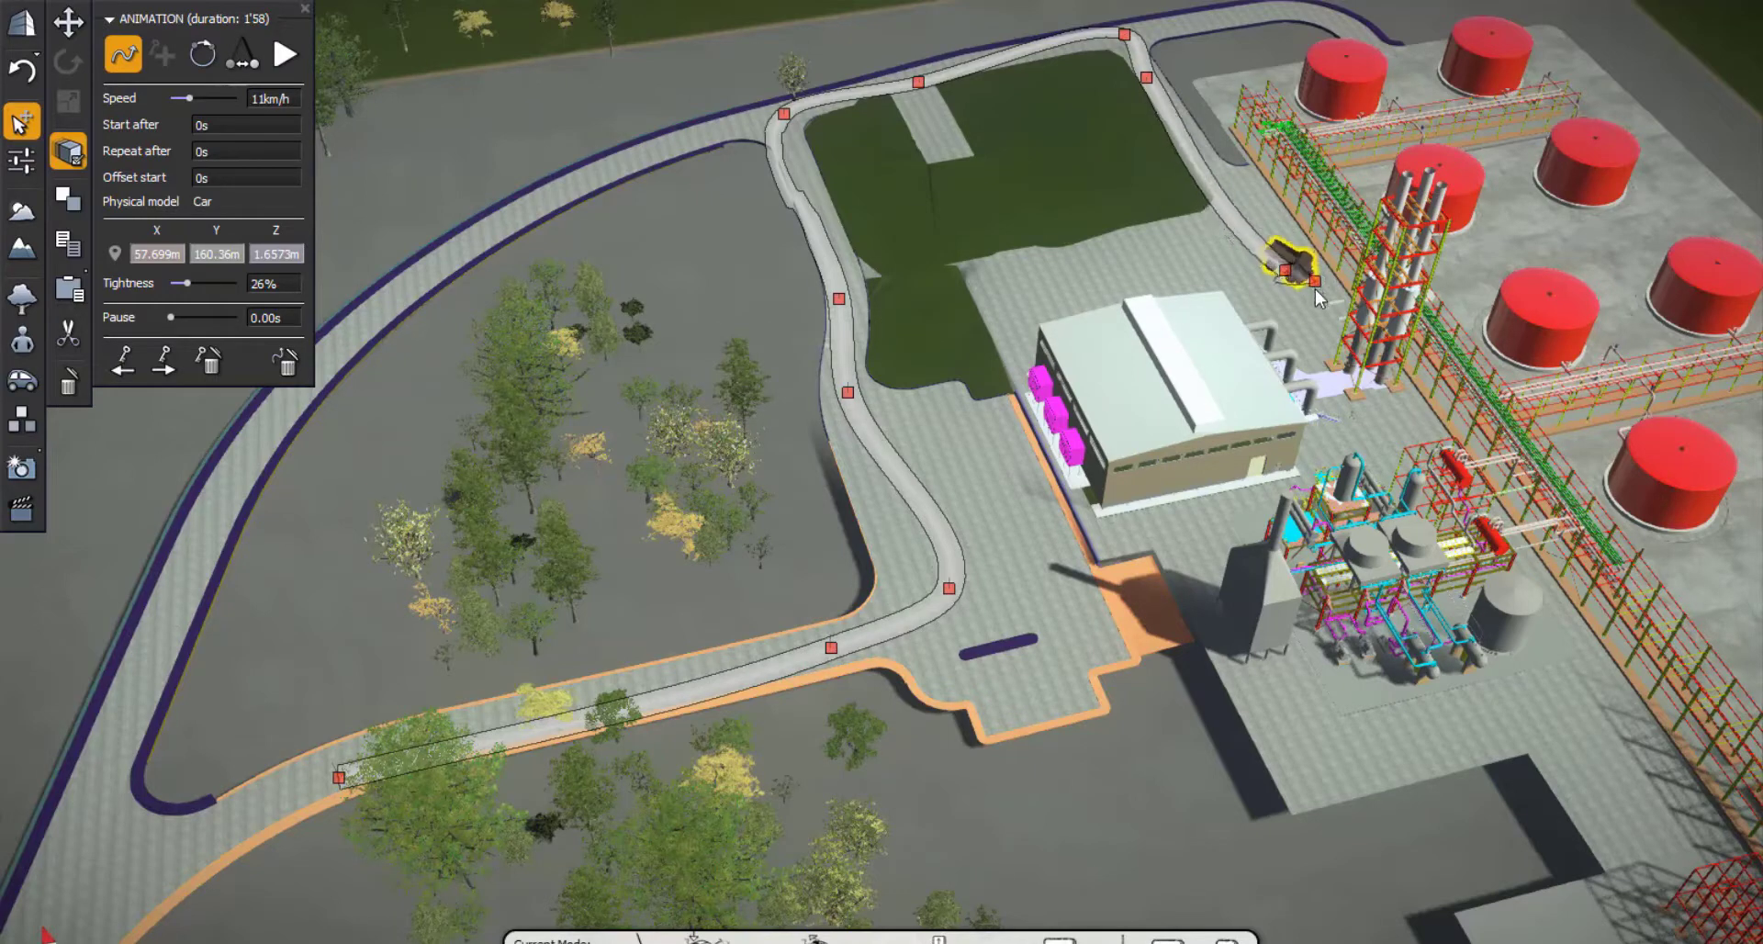
pyautogui.click(1315, 288)
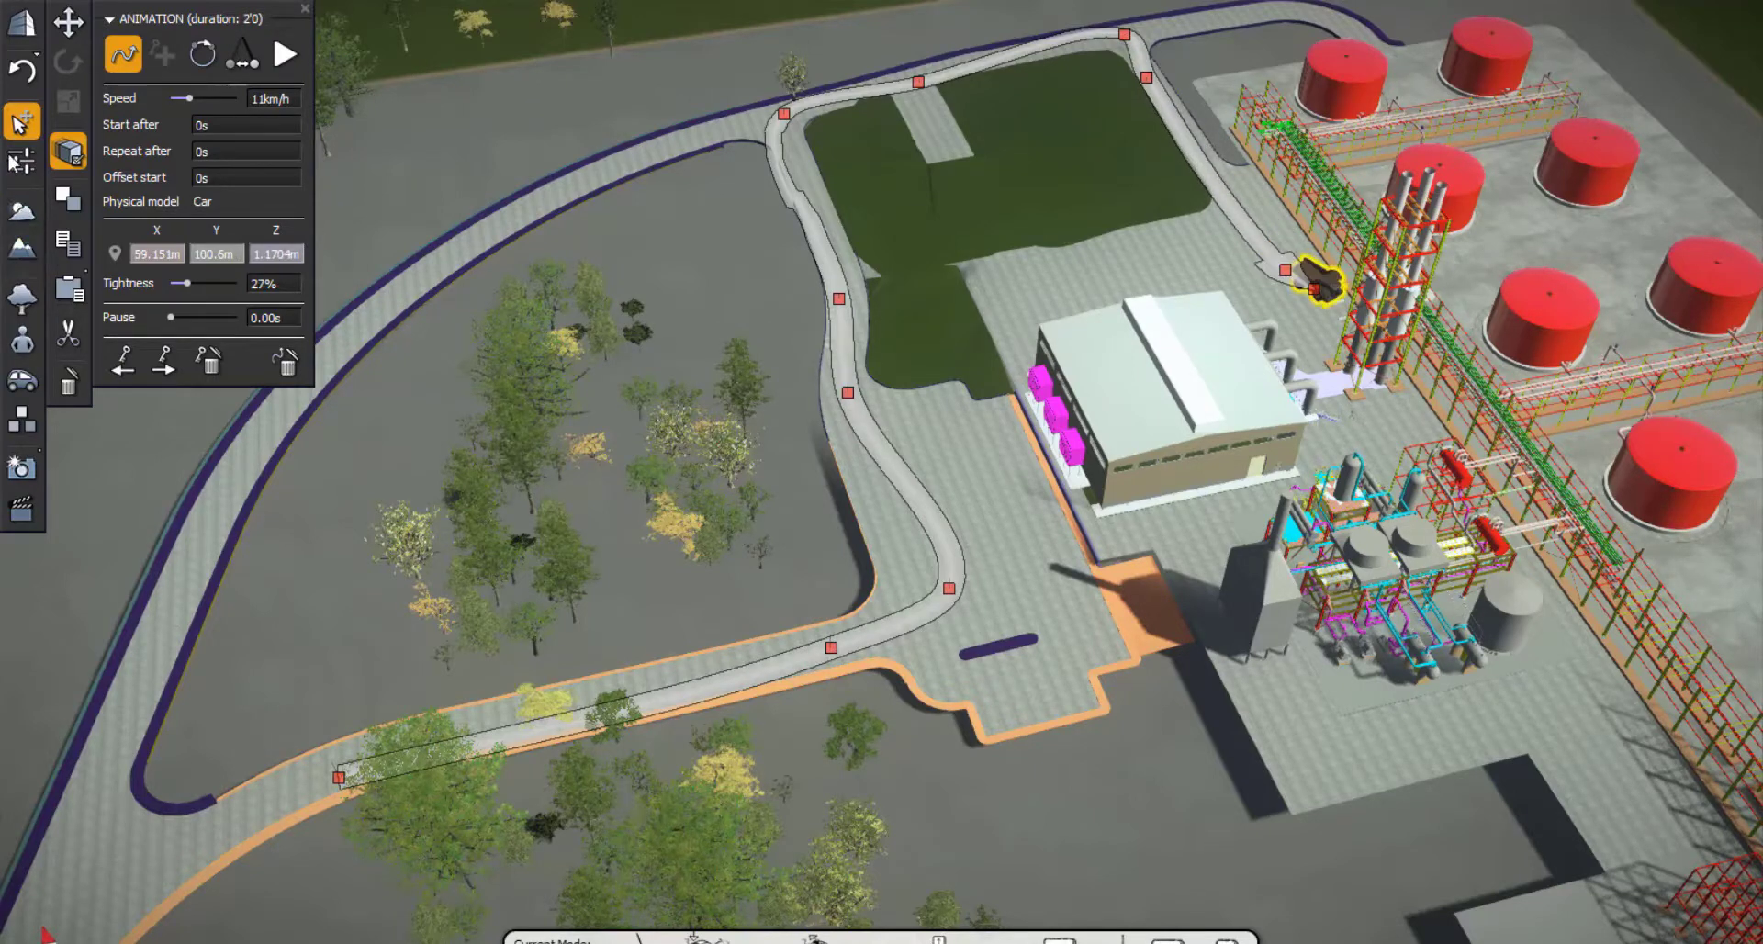
pyautogui.click(31, 128)
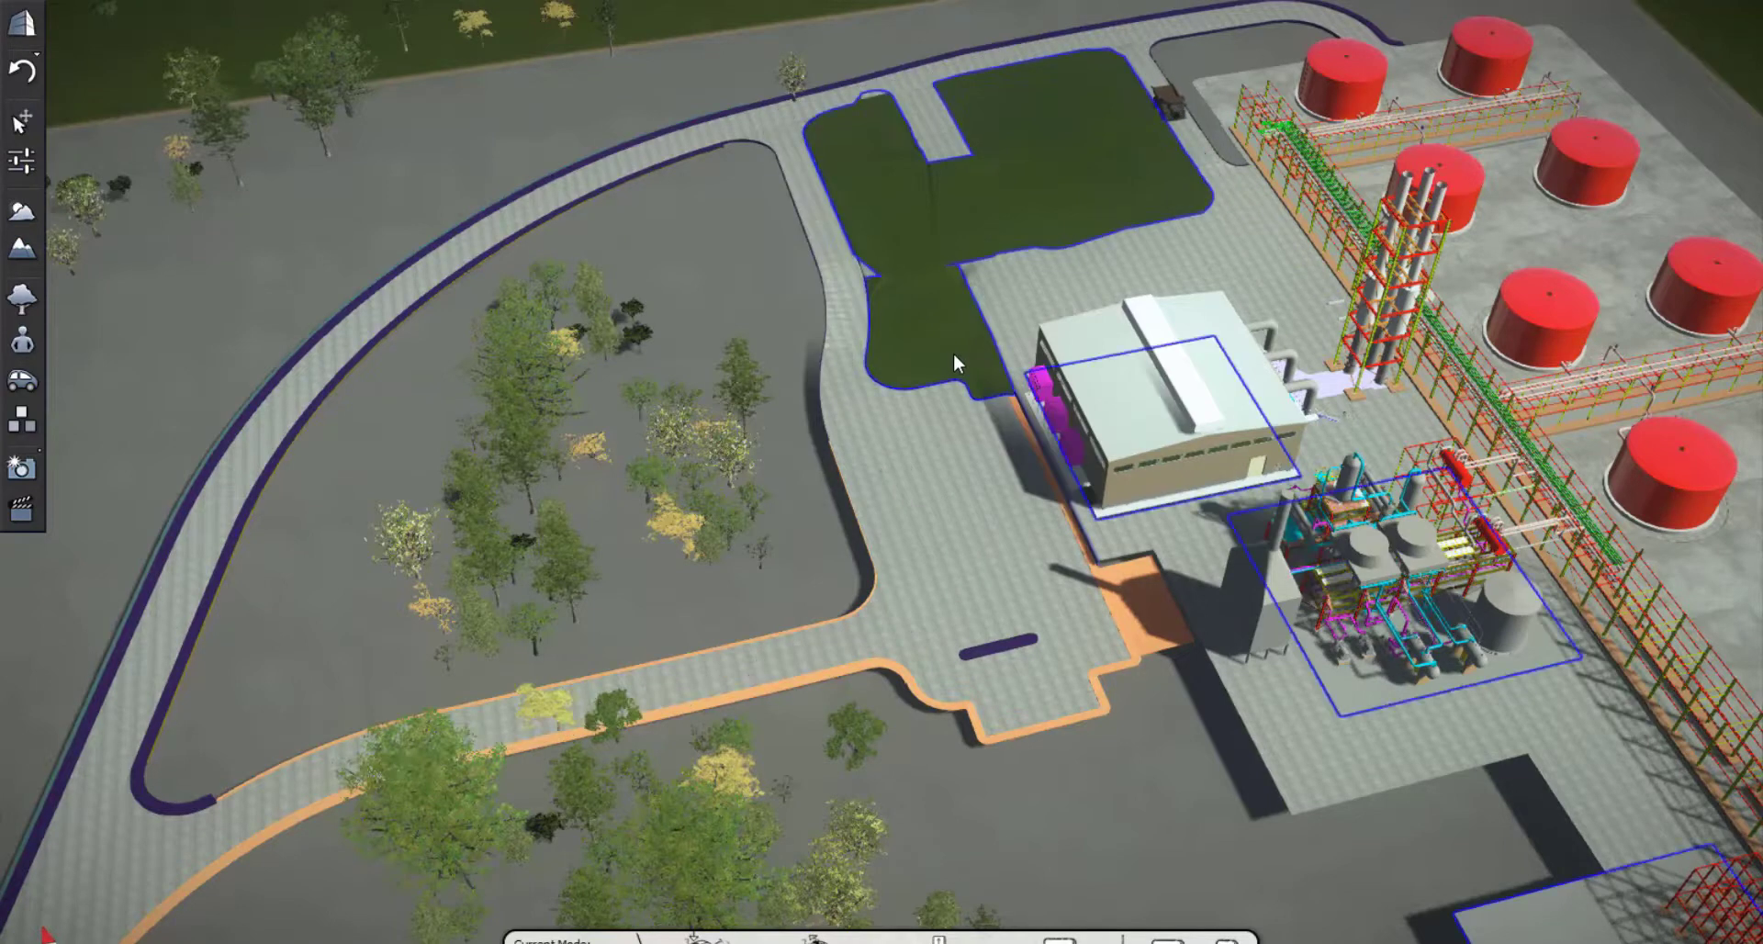
pyautogui.click(923, 379)
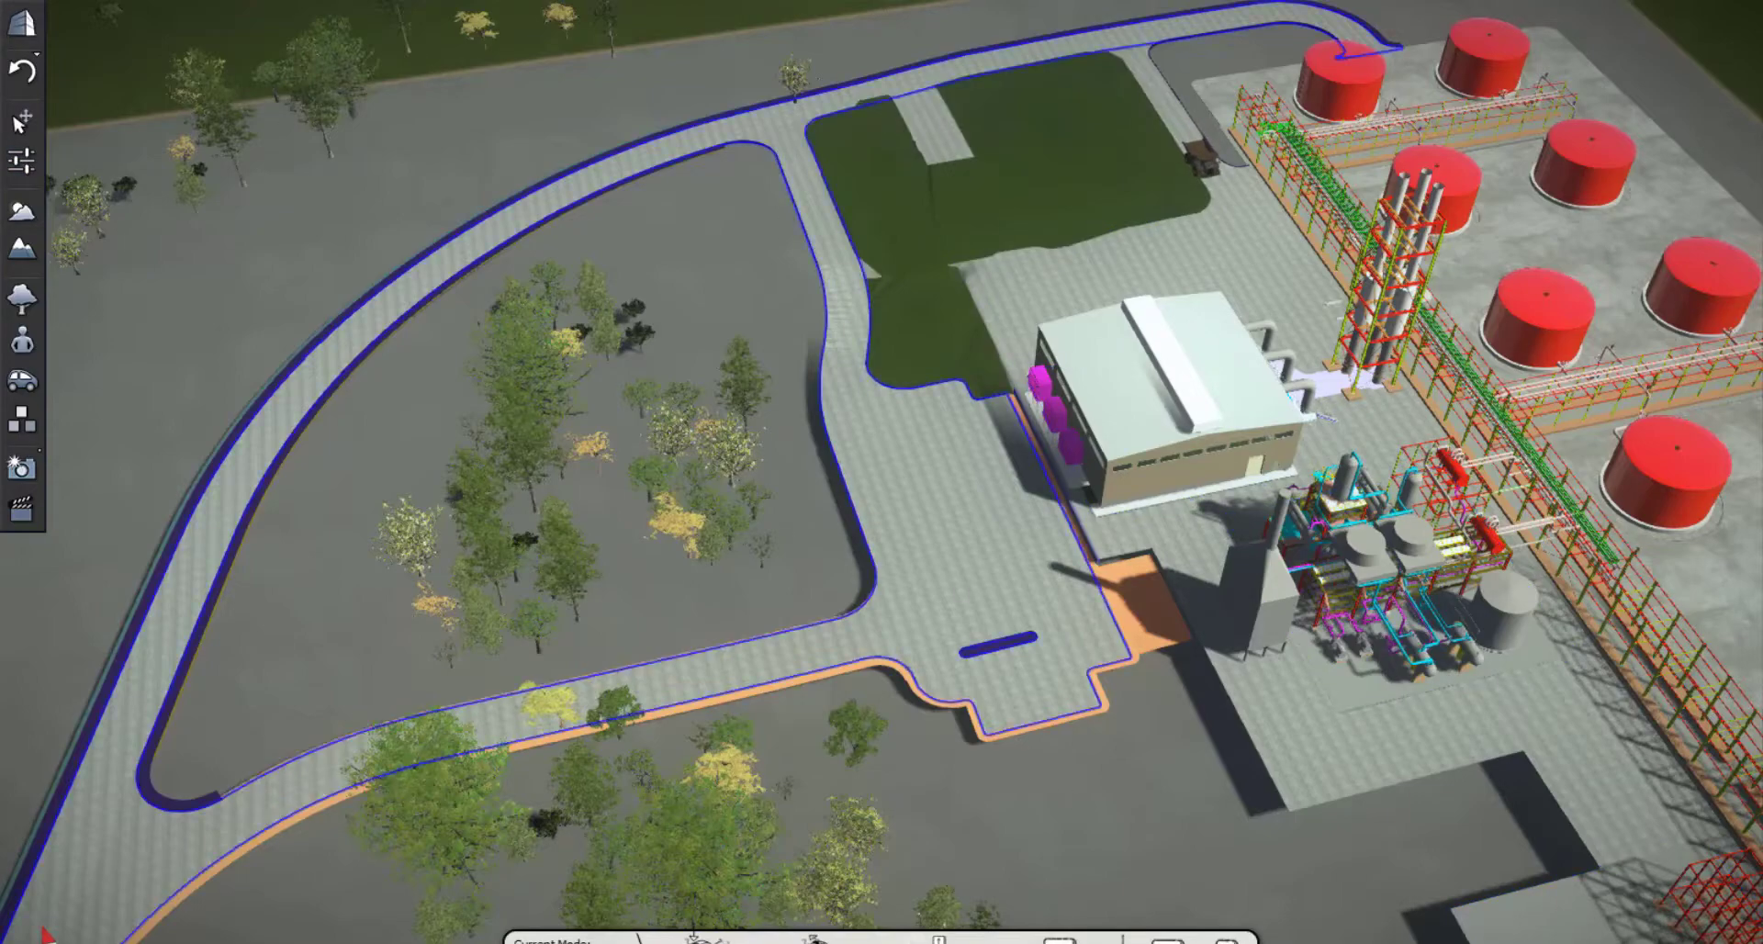
# Place a Volvo V70 car on the paved area in front of the building's magenta units
pyautogui.moveTo(881, 496); pyautogui.dragTo(835, 479, button='middle')
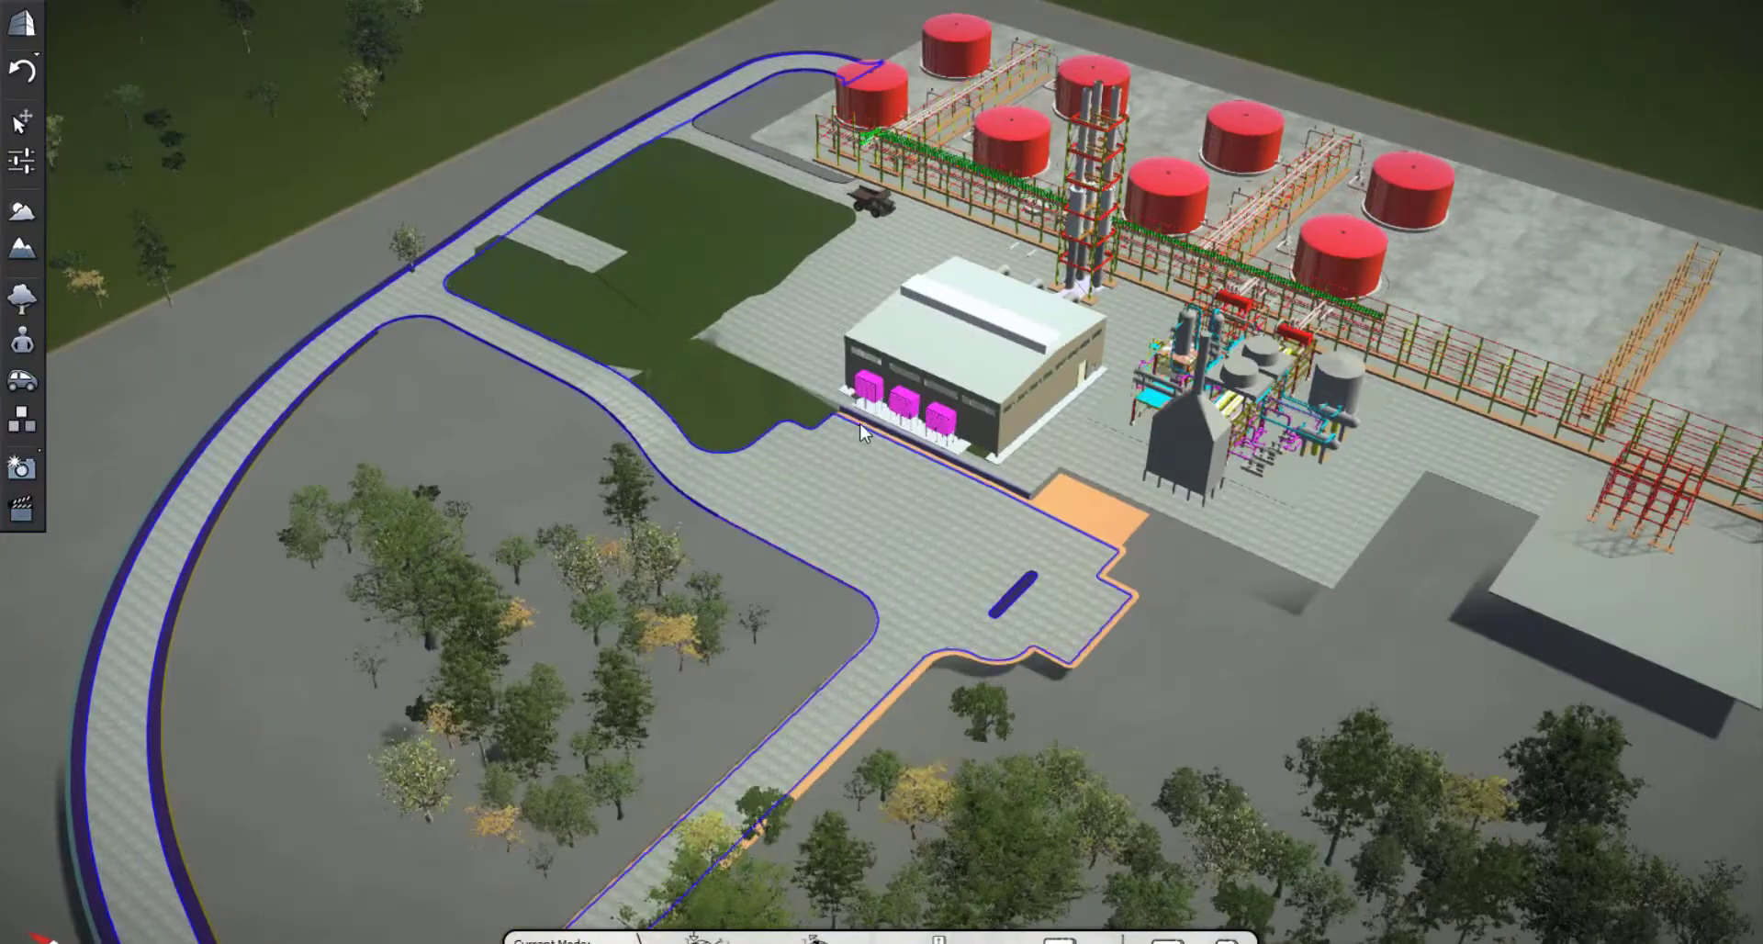
pyautogui.scroll(5, 864, 430)
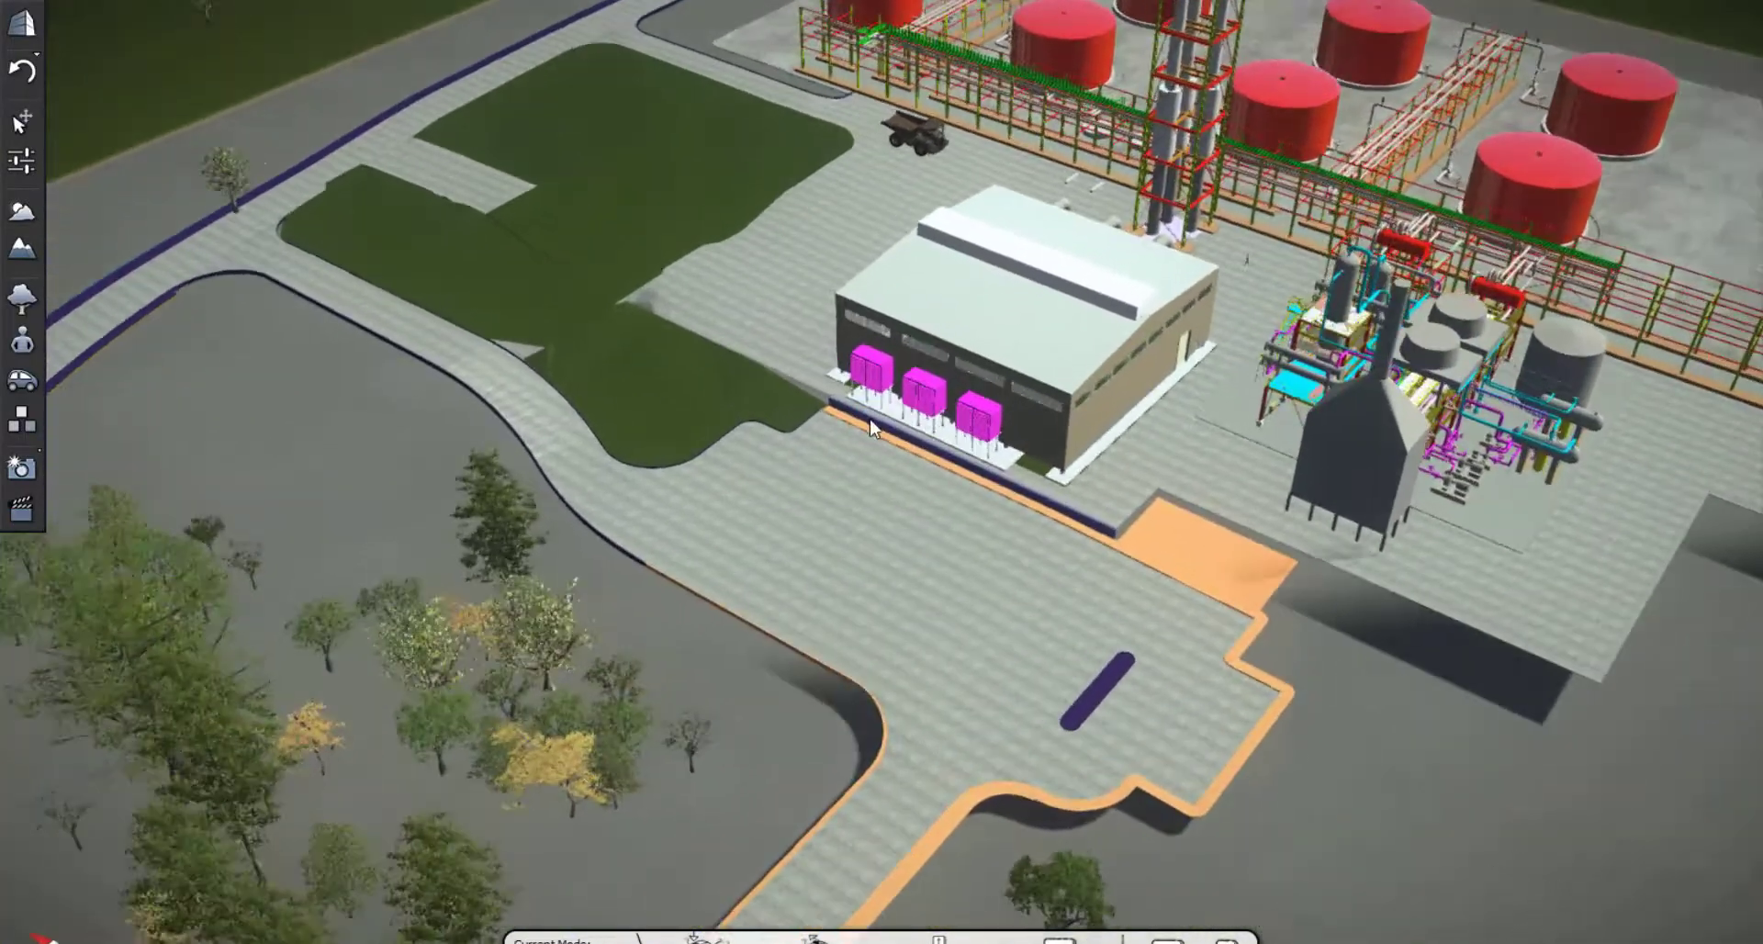
pyautogui.scroll(3, 871, 427)
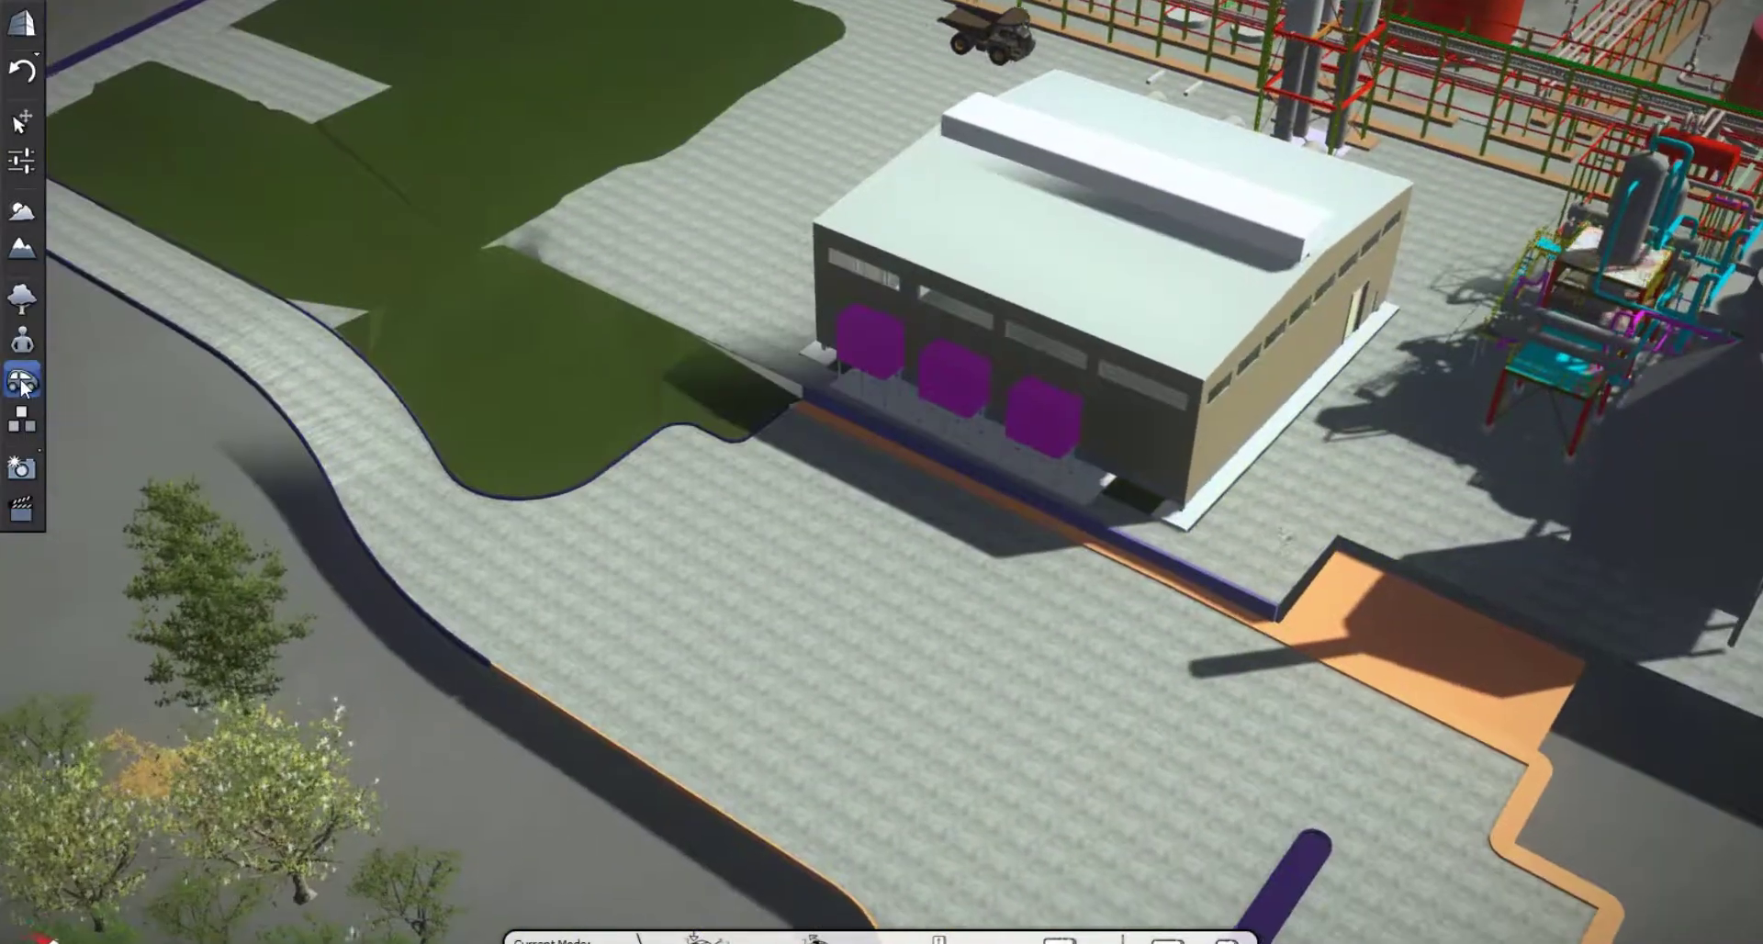
pyautogui.click(22, 384)
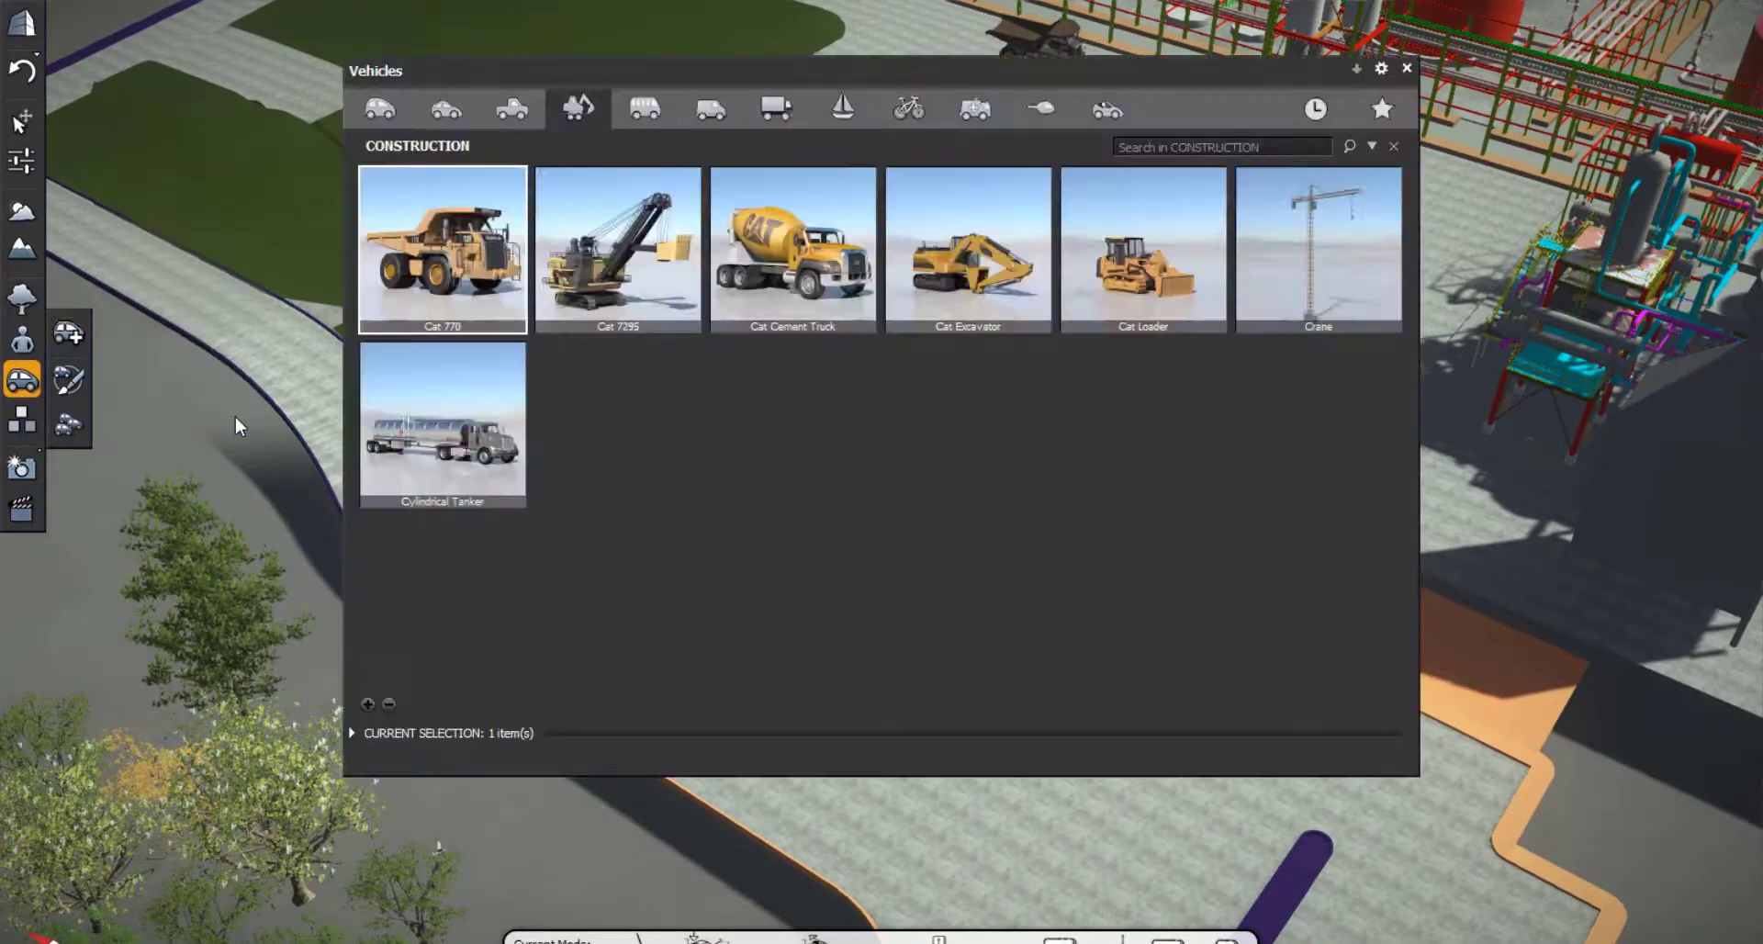
pyautogui.click(443, 112)
pyautogui.click(384, 112)
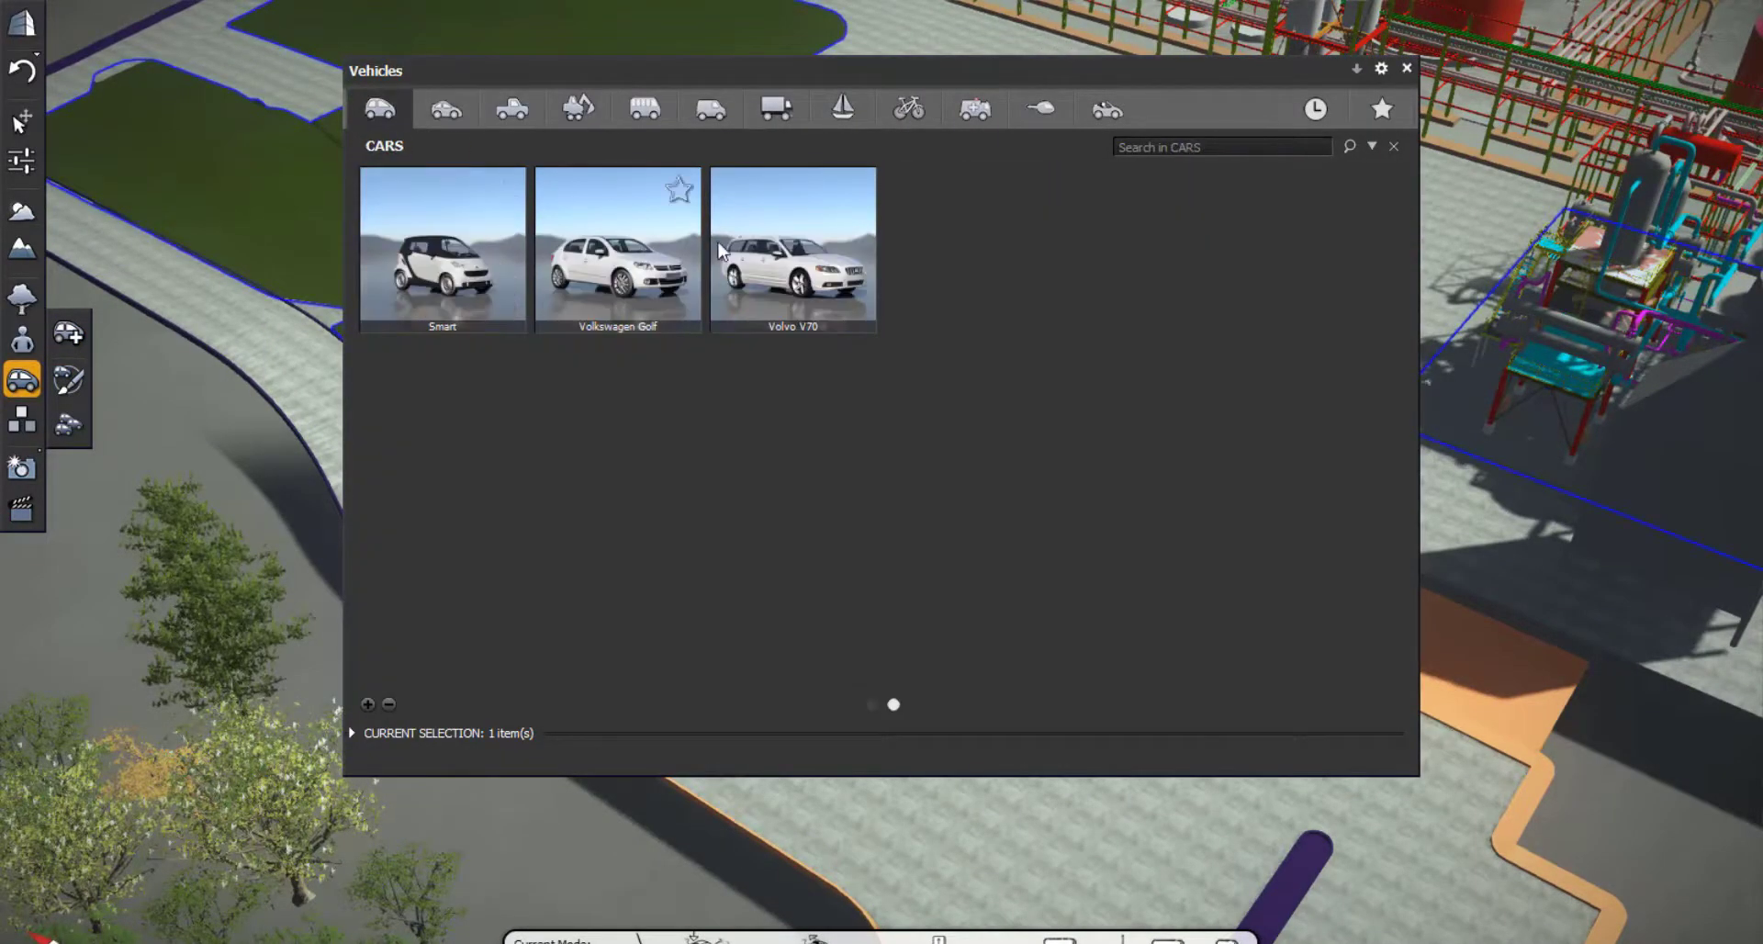
pyautogui.click(722, 250)
pyautogui.click(817, 504)
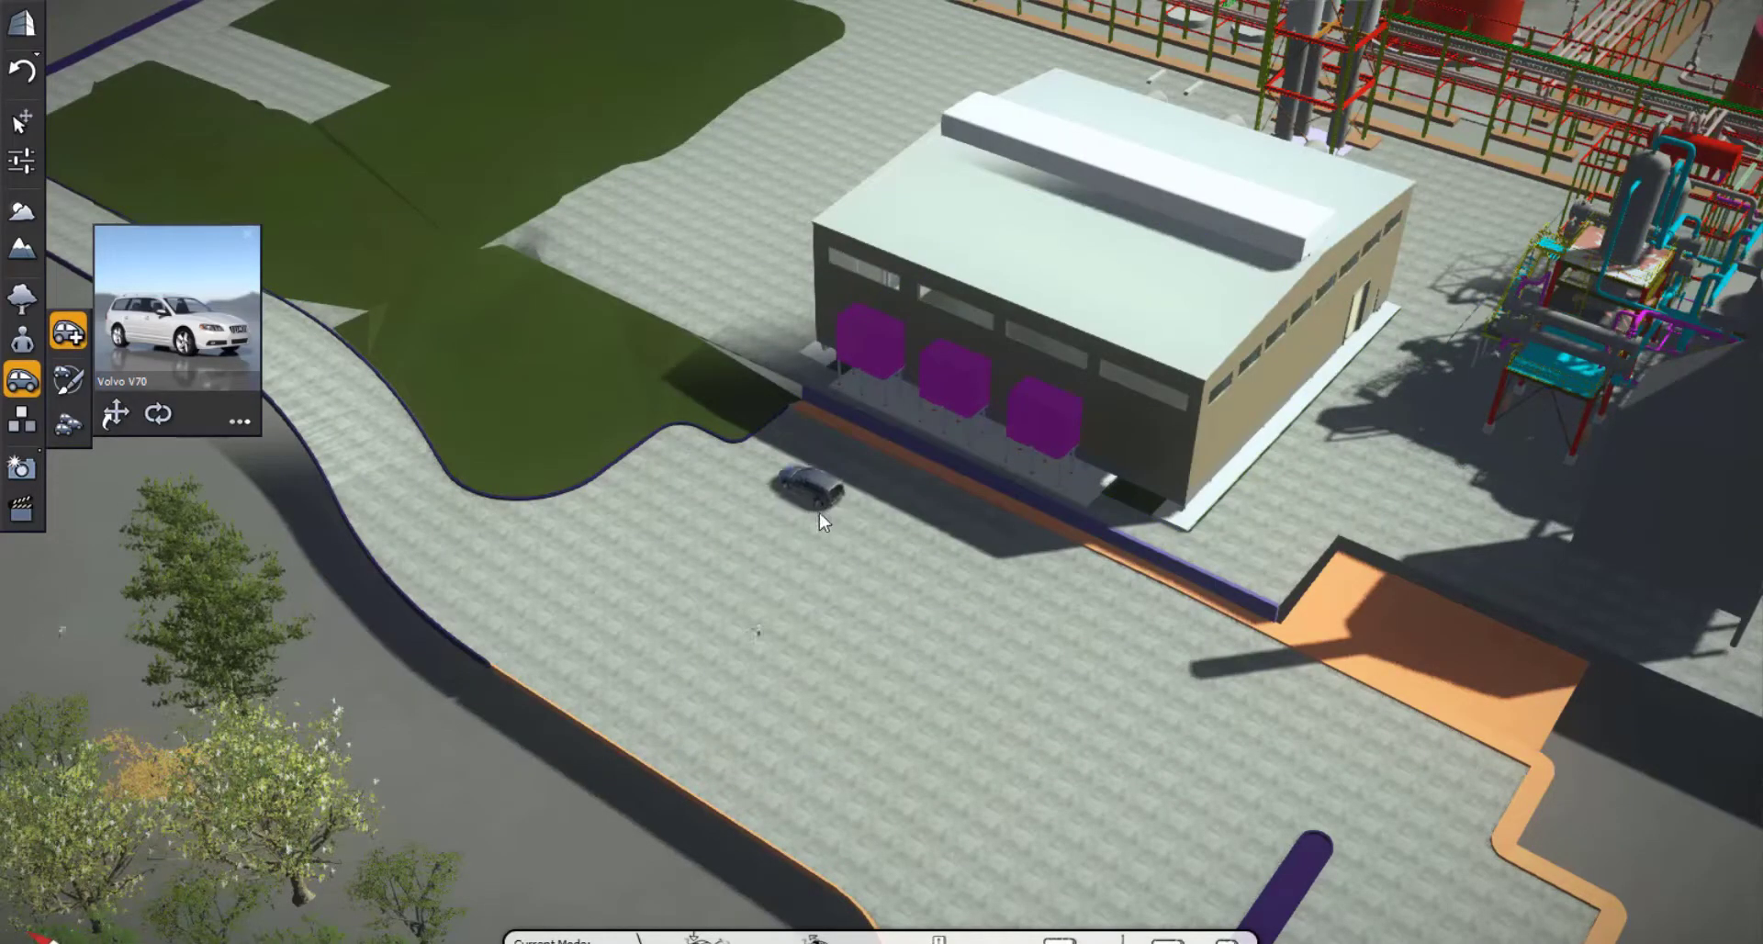
# Select the placed Volvo V70 and rotate it to about 273.55° around Z so it parks facing the building
pyautogui.click(806, 503)
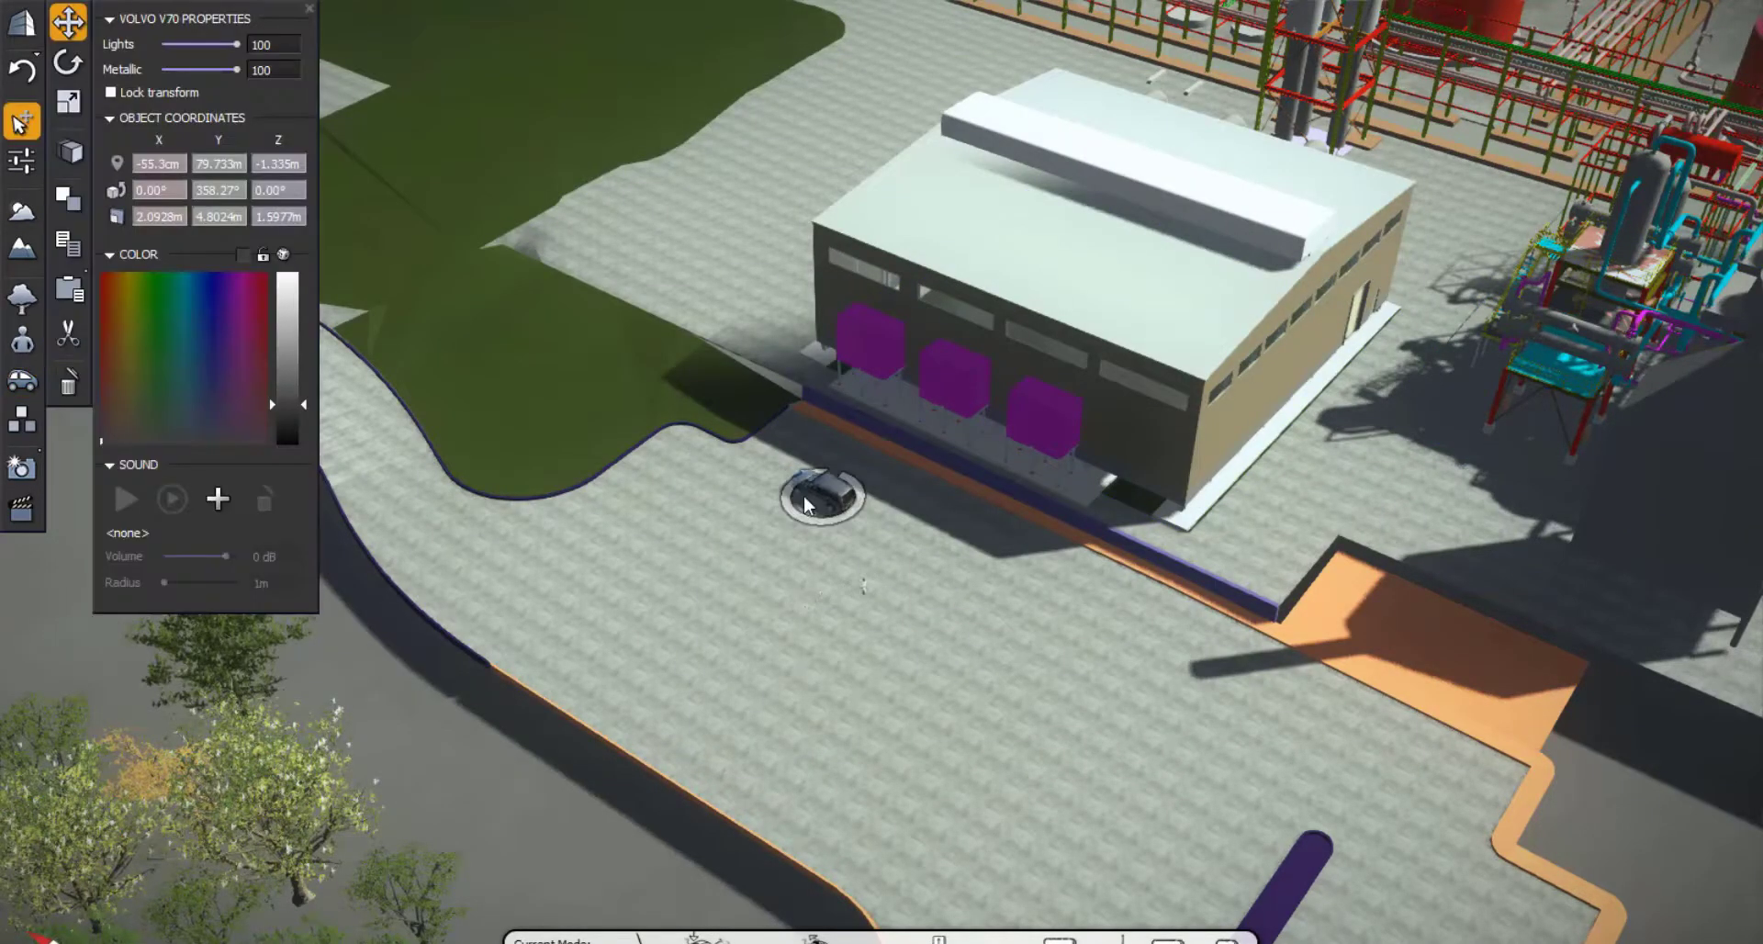
pyautogui.moveTo(816, 484)
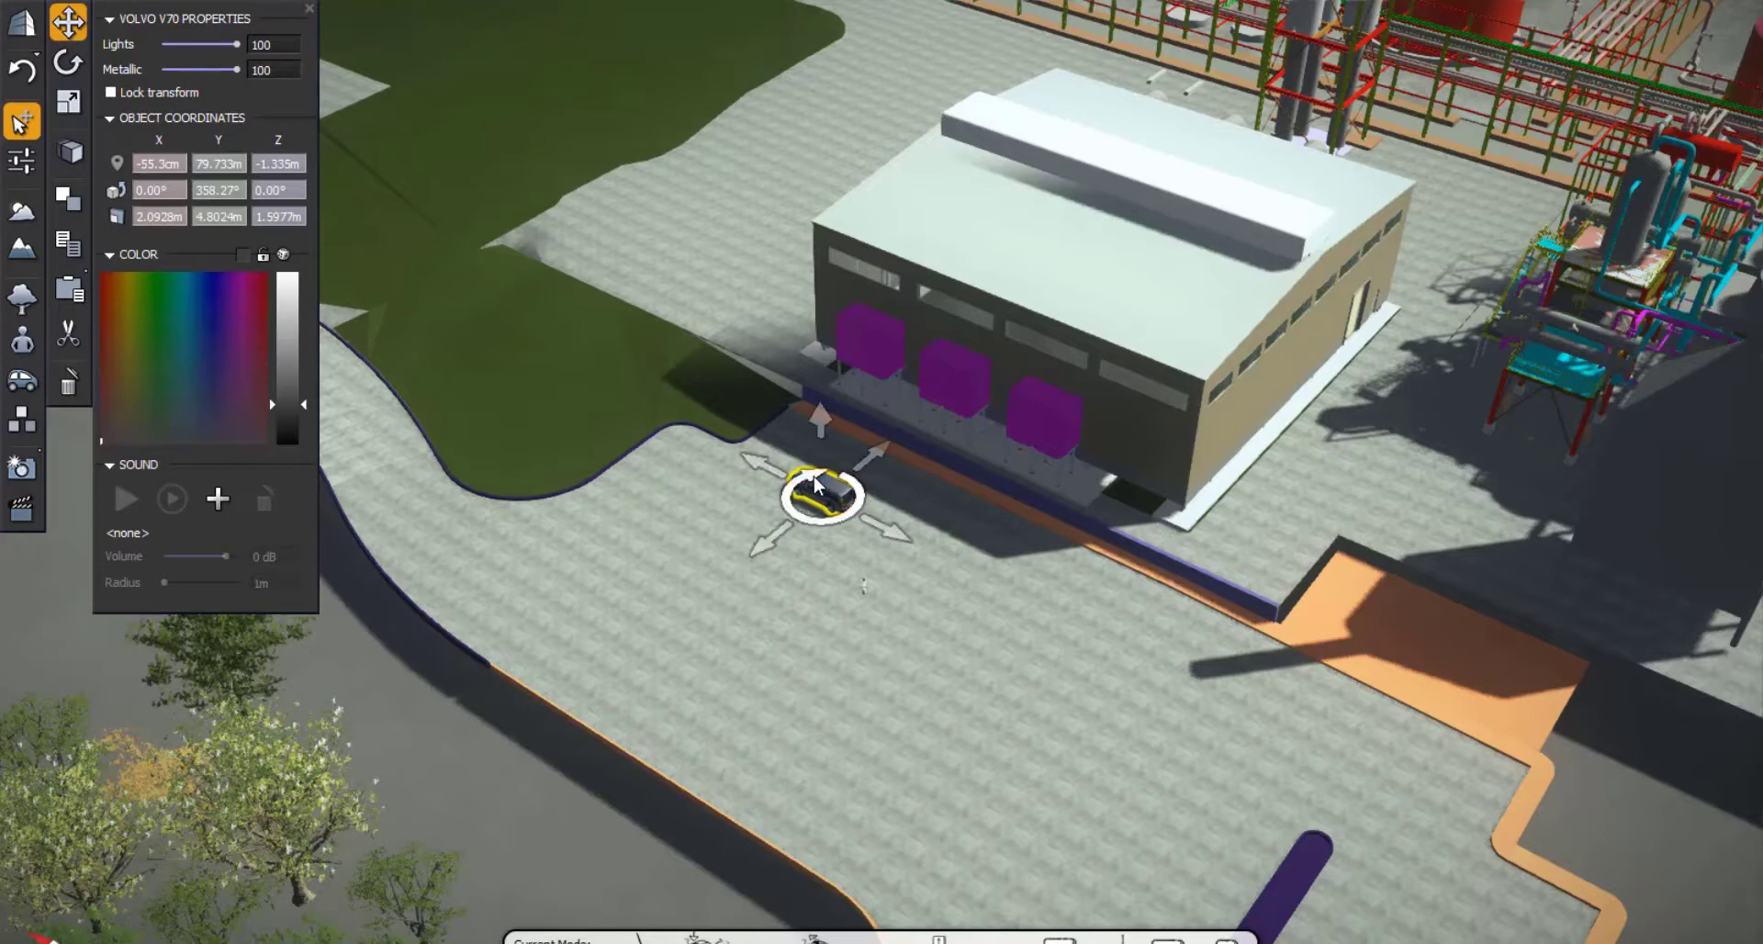
pyautogui.moveTo(815, 484); pyautogui.dragTo(542, 511)
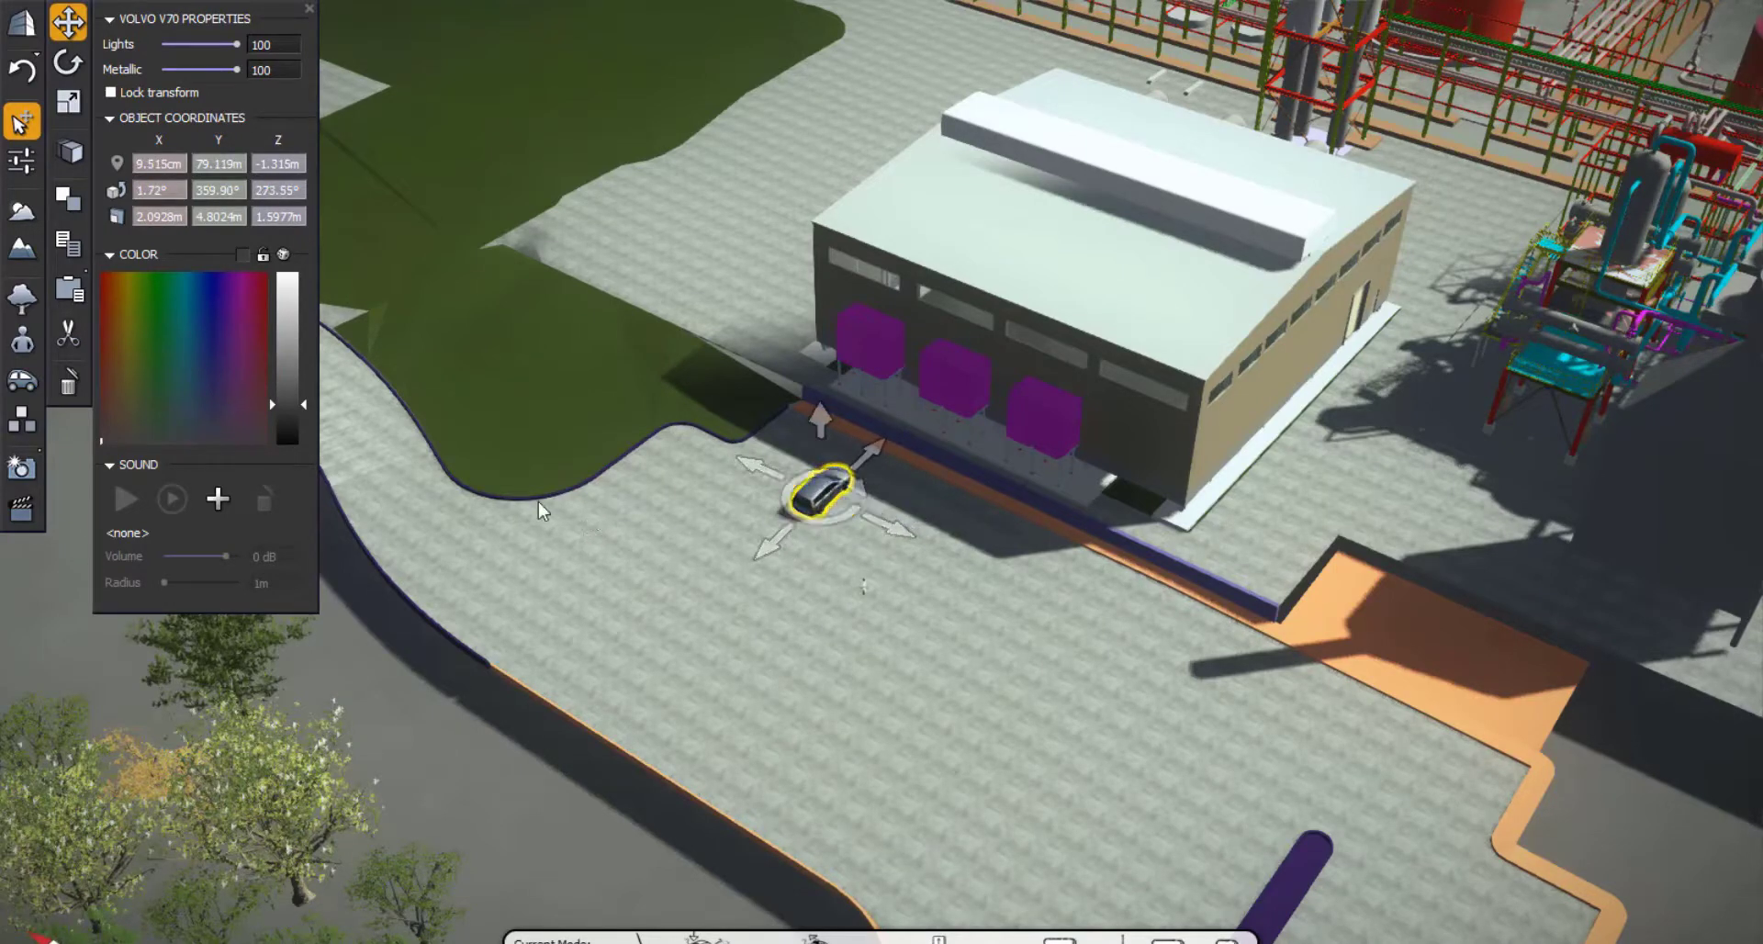
# Replicate the car into a row of 4 copies about 7.1 m apart along the building's front, then deselect them
pyautogui.click(70, 200)
pyautogui.click(1415, 470)
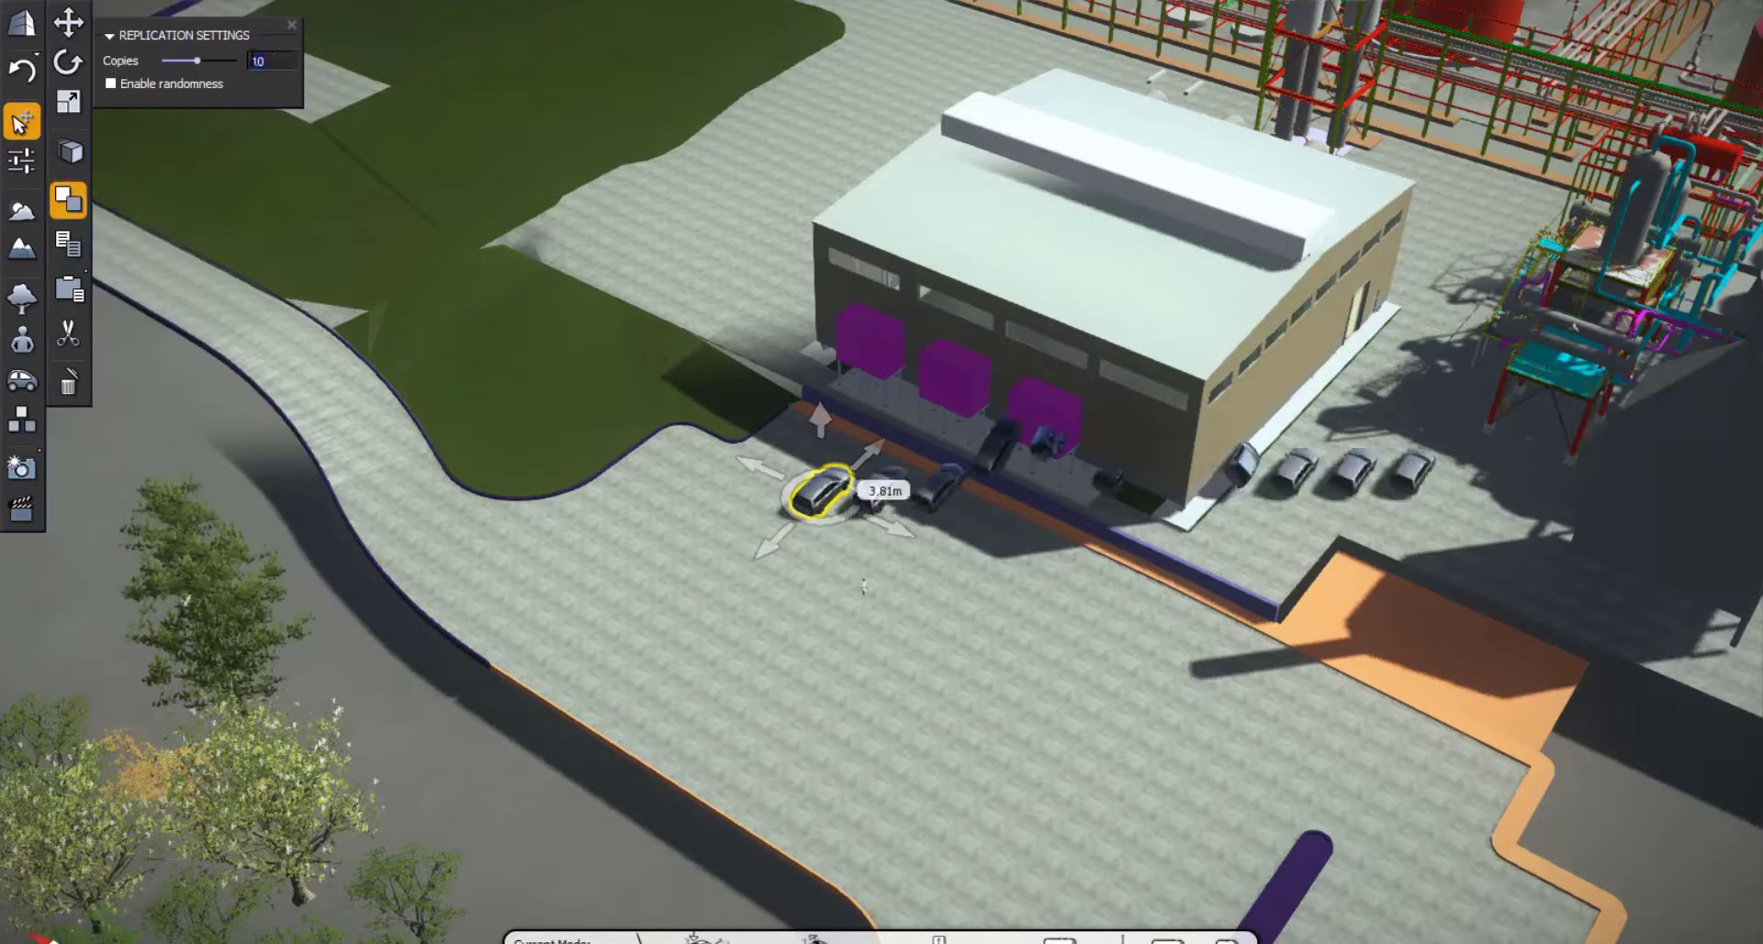
pyautogui.moveTo(206, 58); pyautogui.dragTo(178, 61)
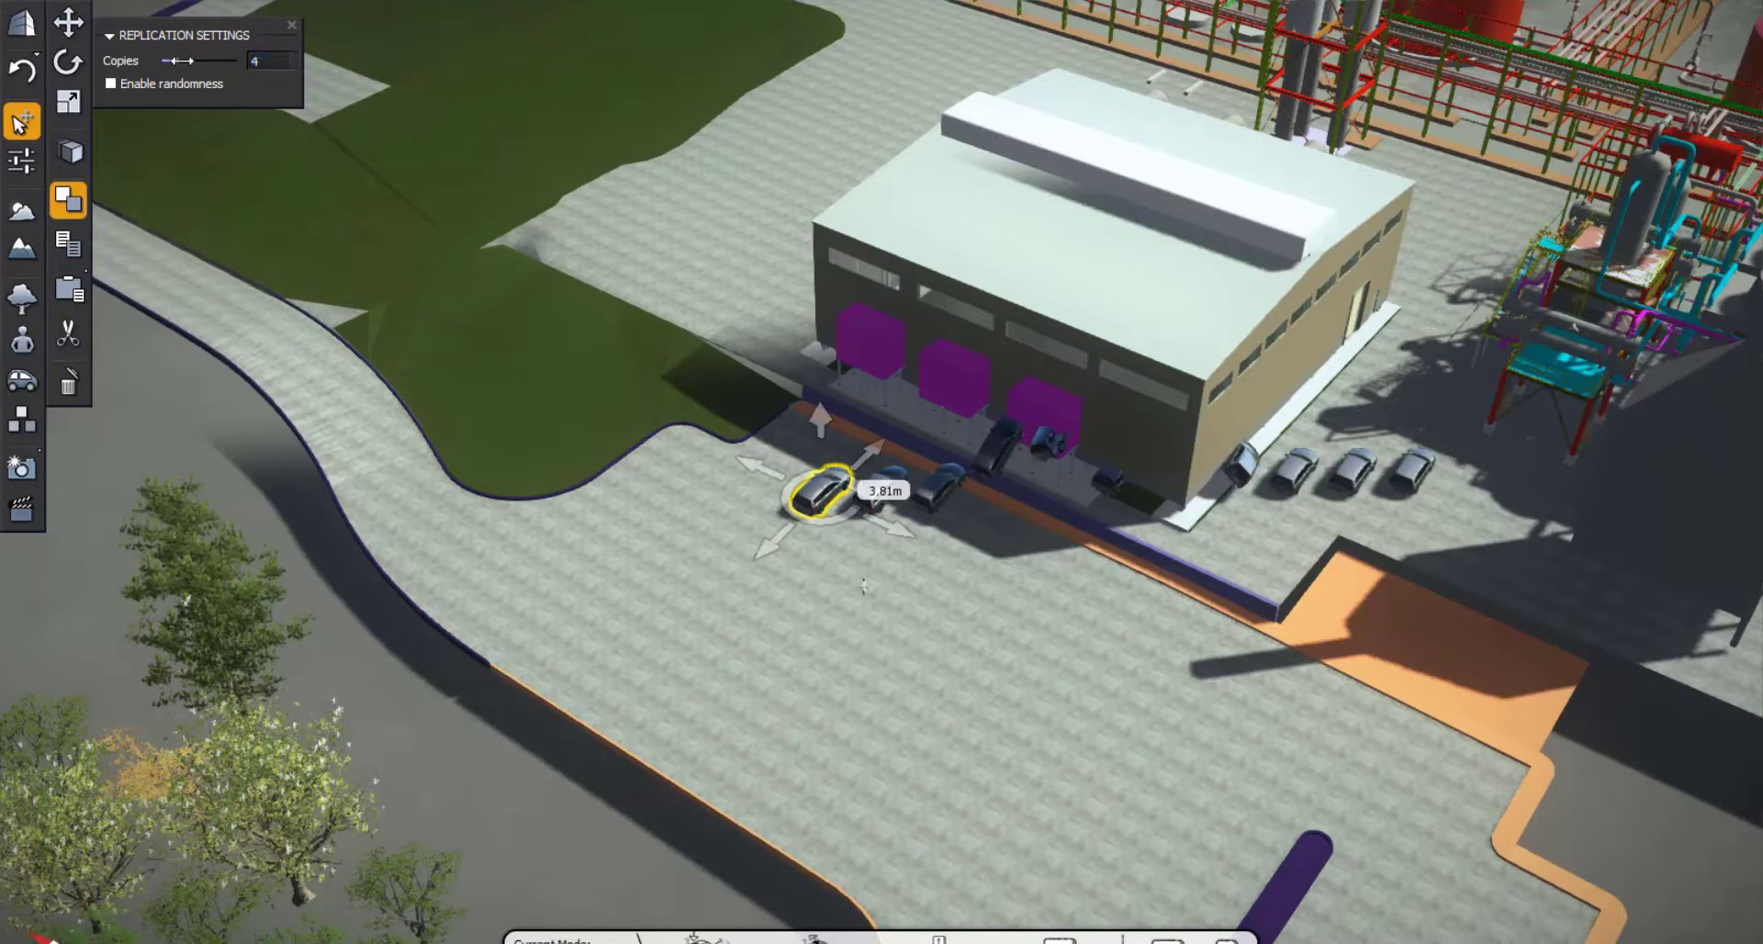
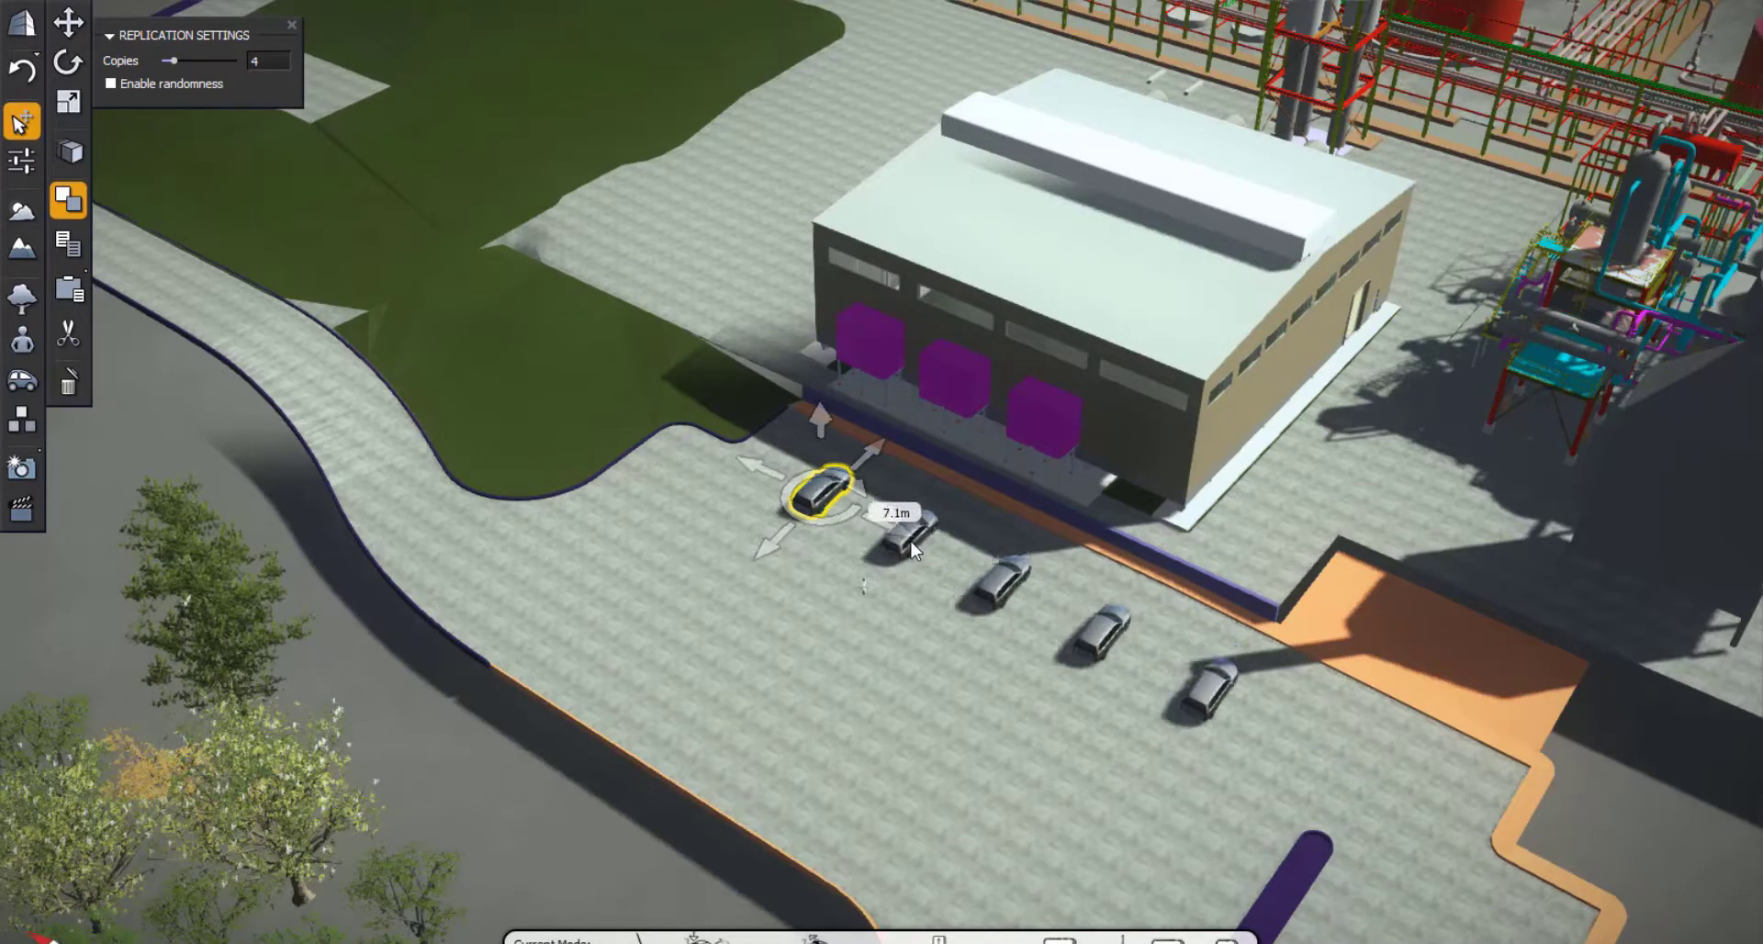
pyautogui.click(912, 549)
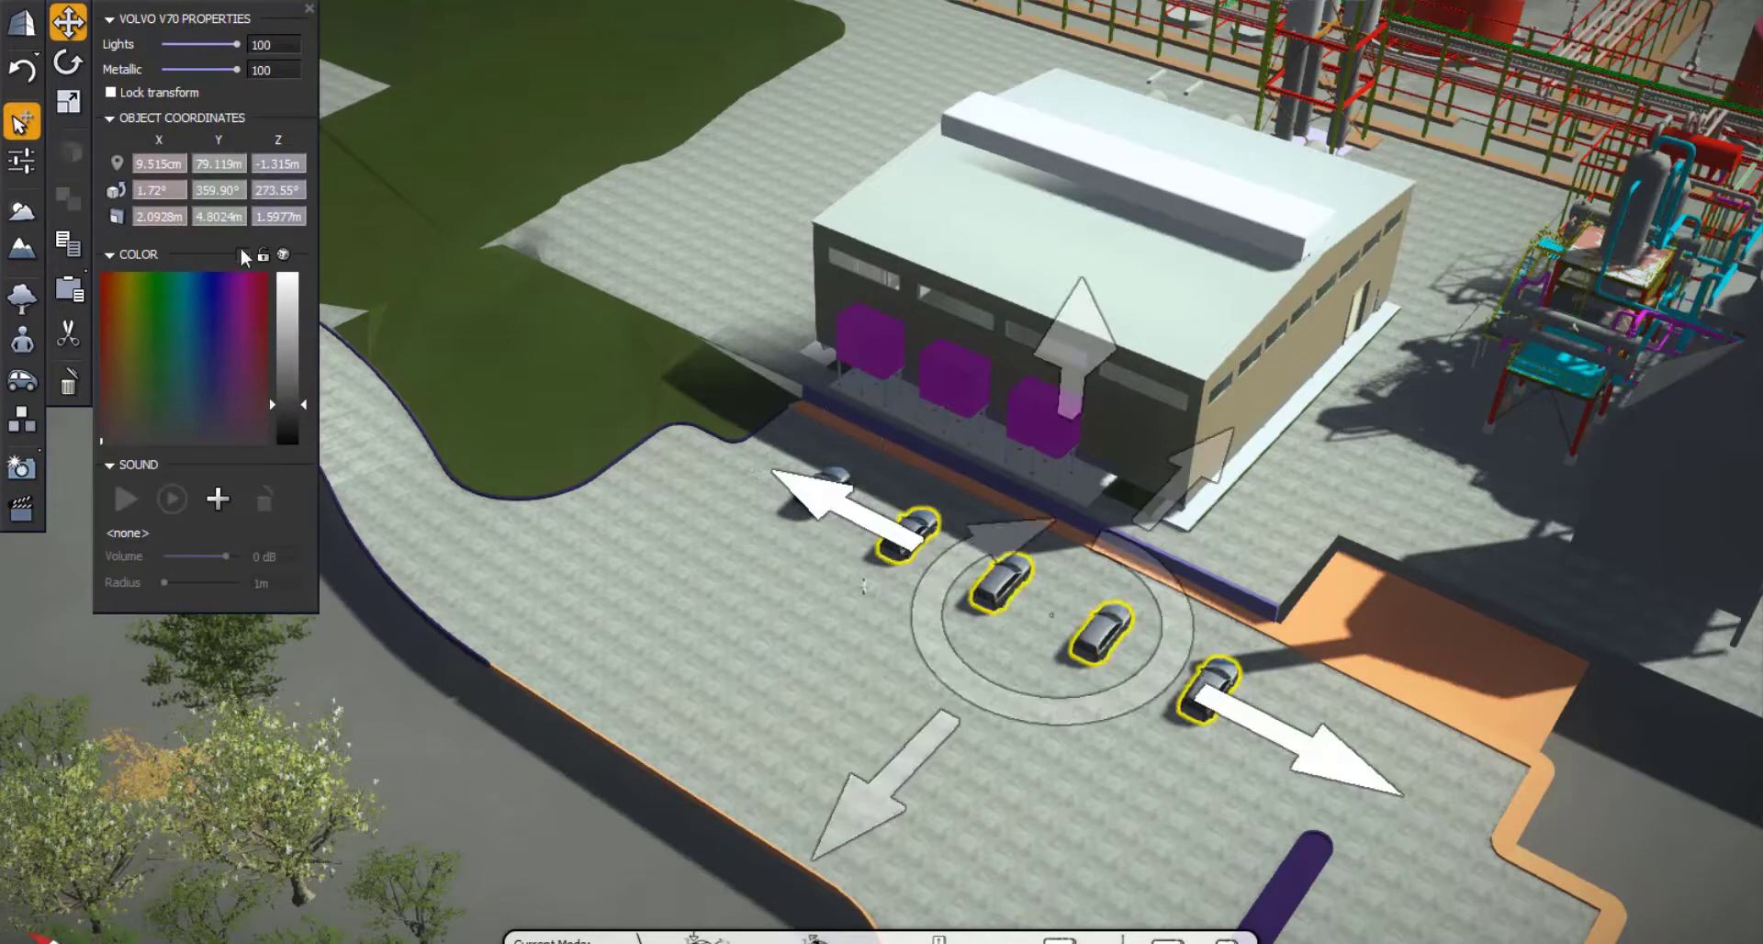
pyautogui.click(13, 121)
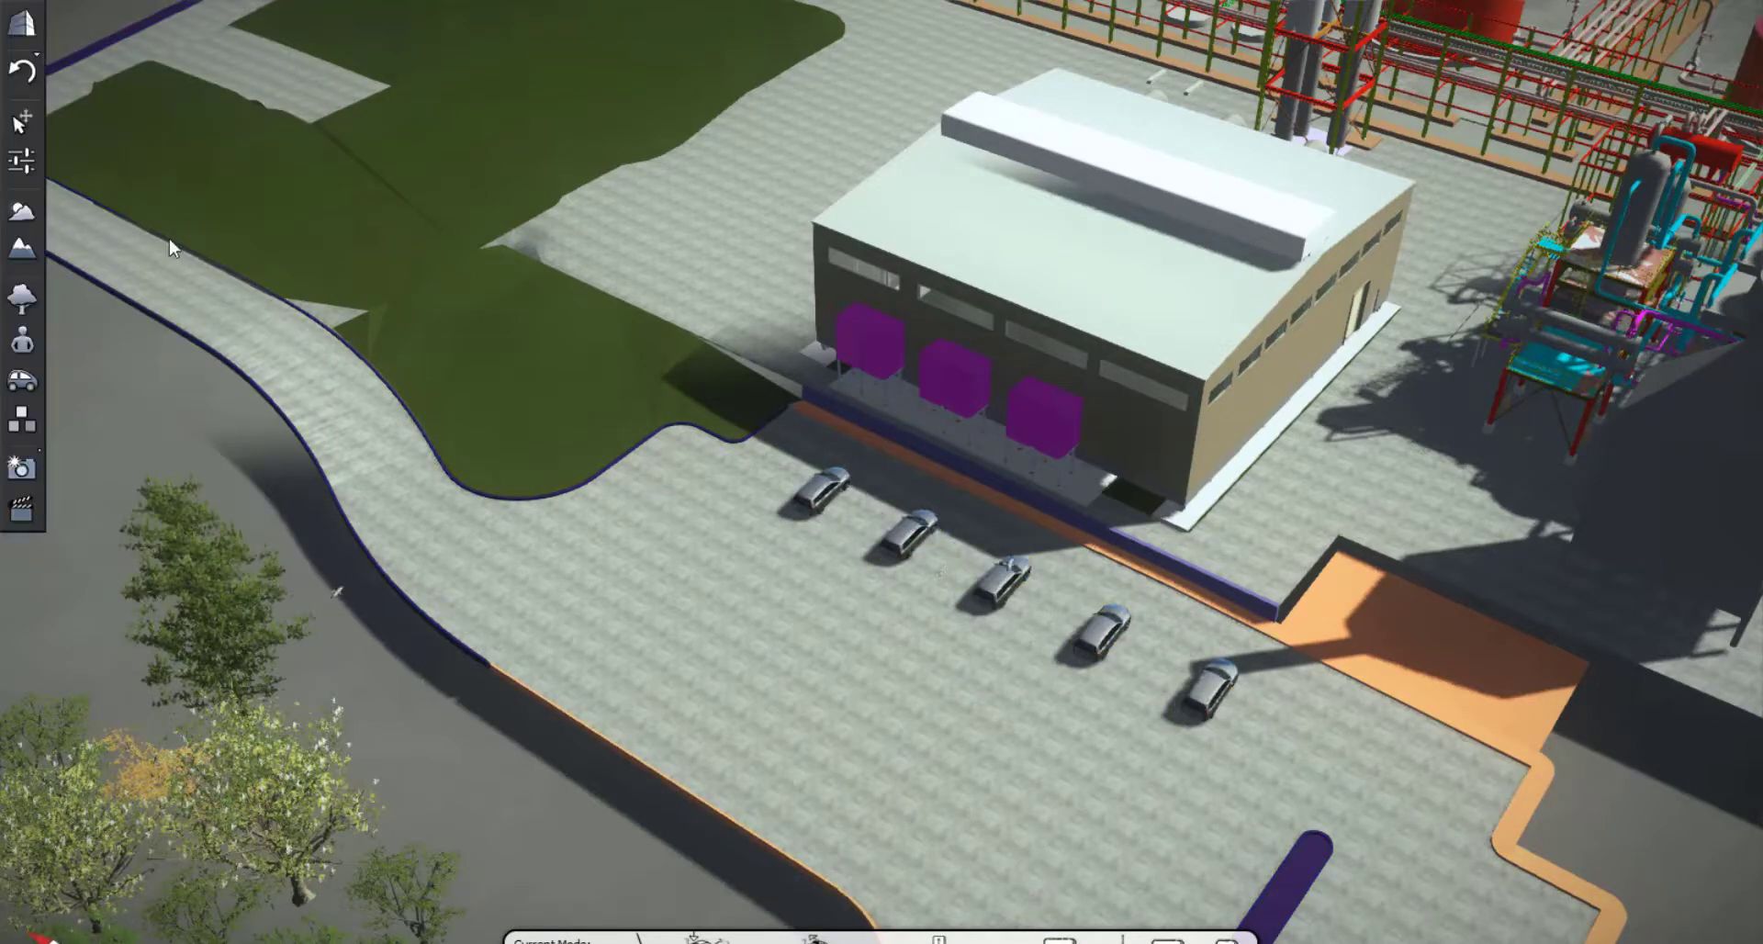
# Select the middle car of the parked row and change its color to blue
pyautogui.click(20, 153)
pyautogui.click(20, 127)
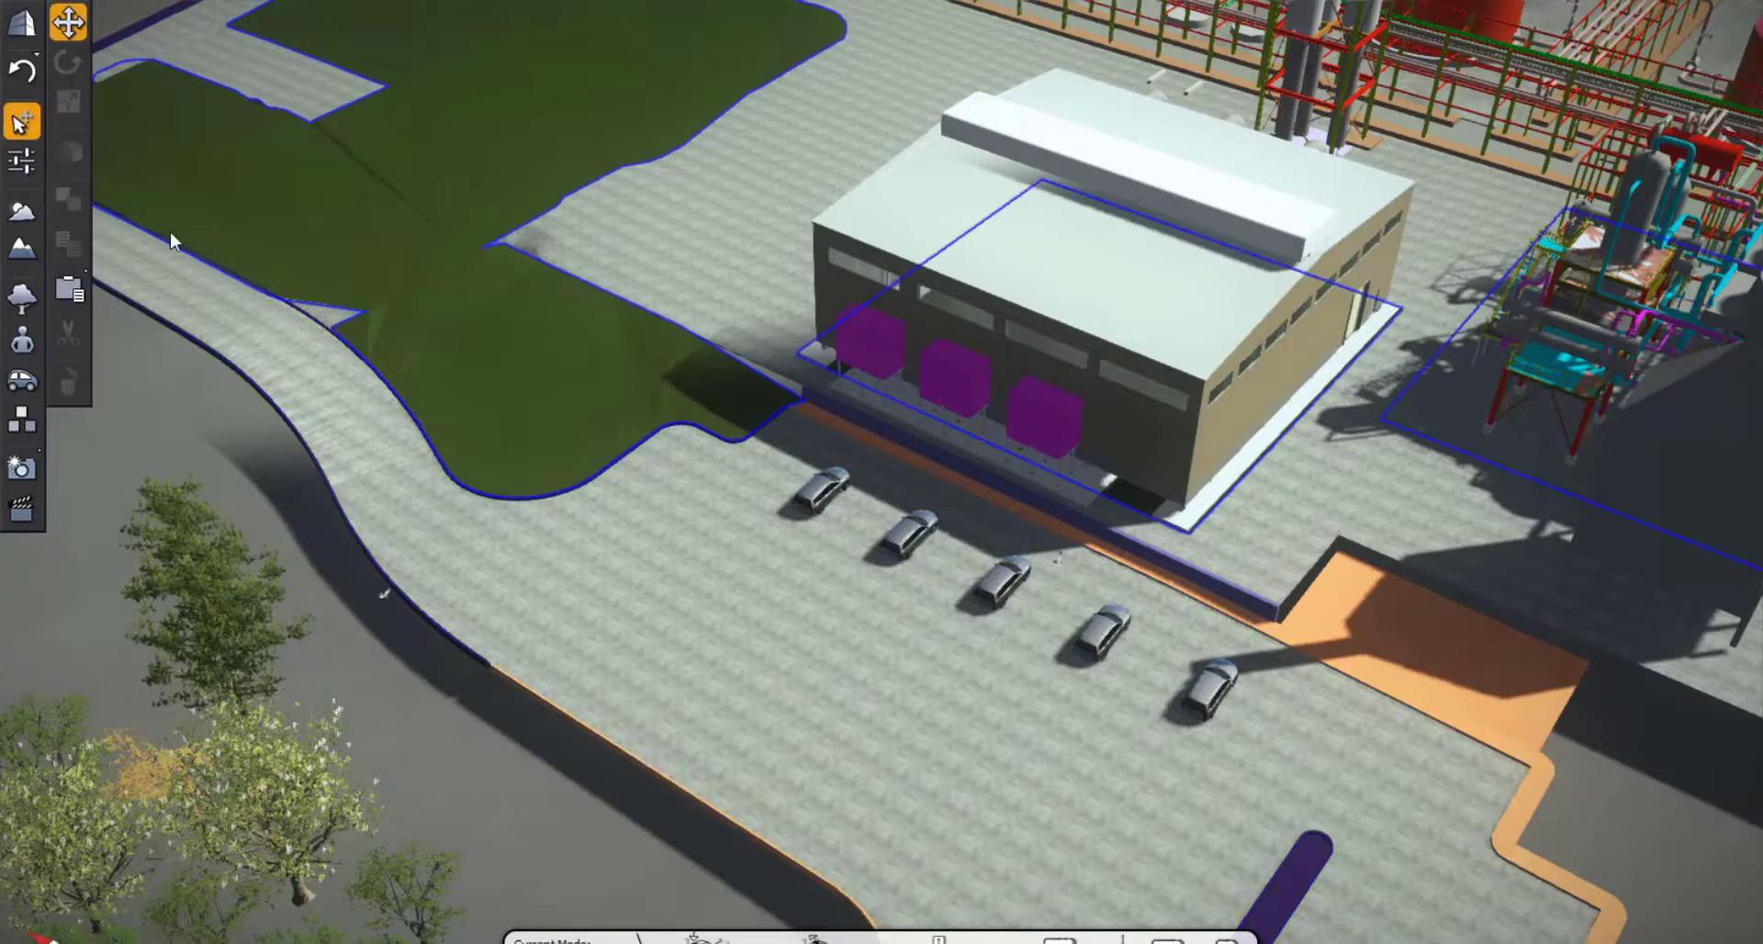
pyautogui.click(1001, 580)
pyautogui.moveTo(167, 325); pyautogui.dragTo(190, 283)
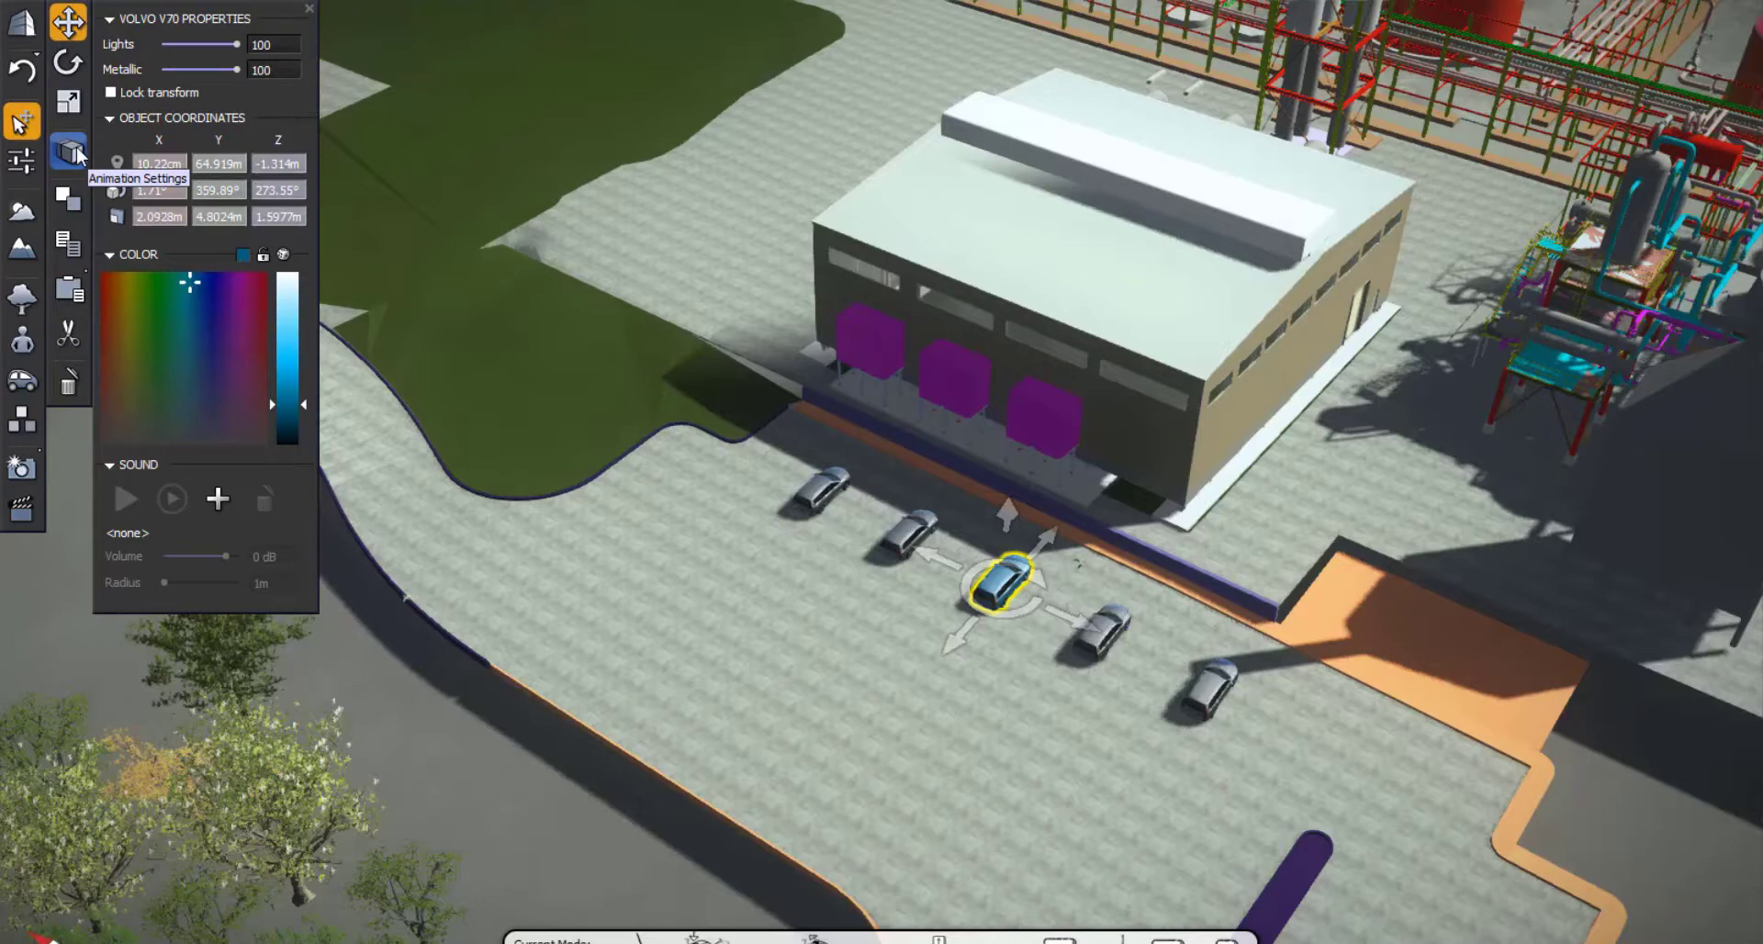
# Raise the terrain along the paving edge beside the orange ramp and process area, using a 20 m brush with 50% flow and 100% softness
pyautogui.scroll(-2, 673, 418)
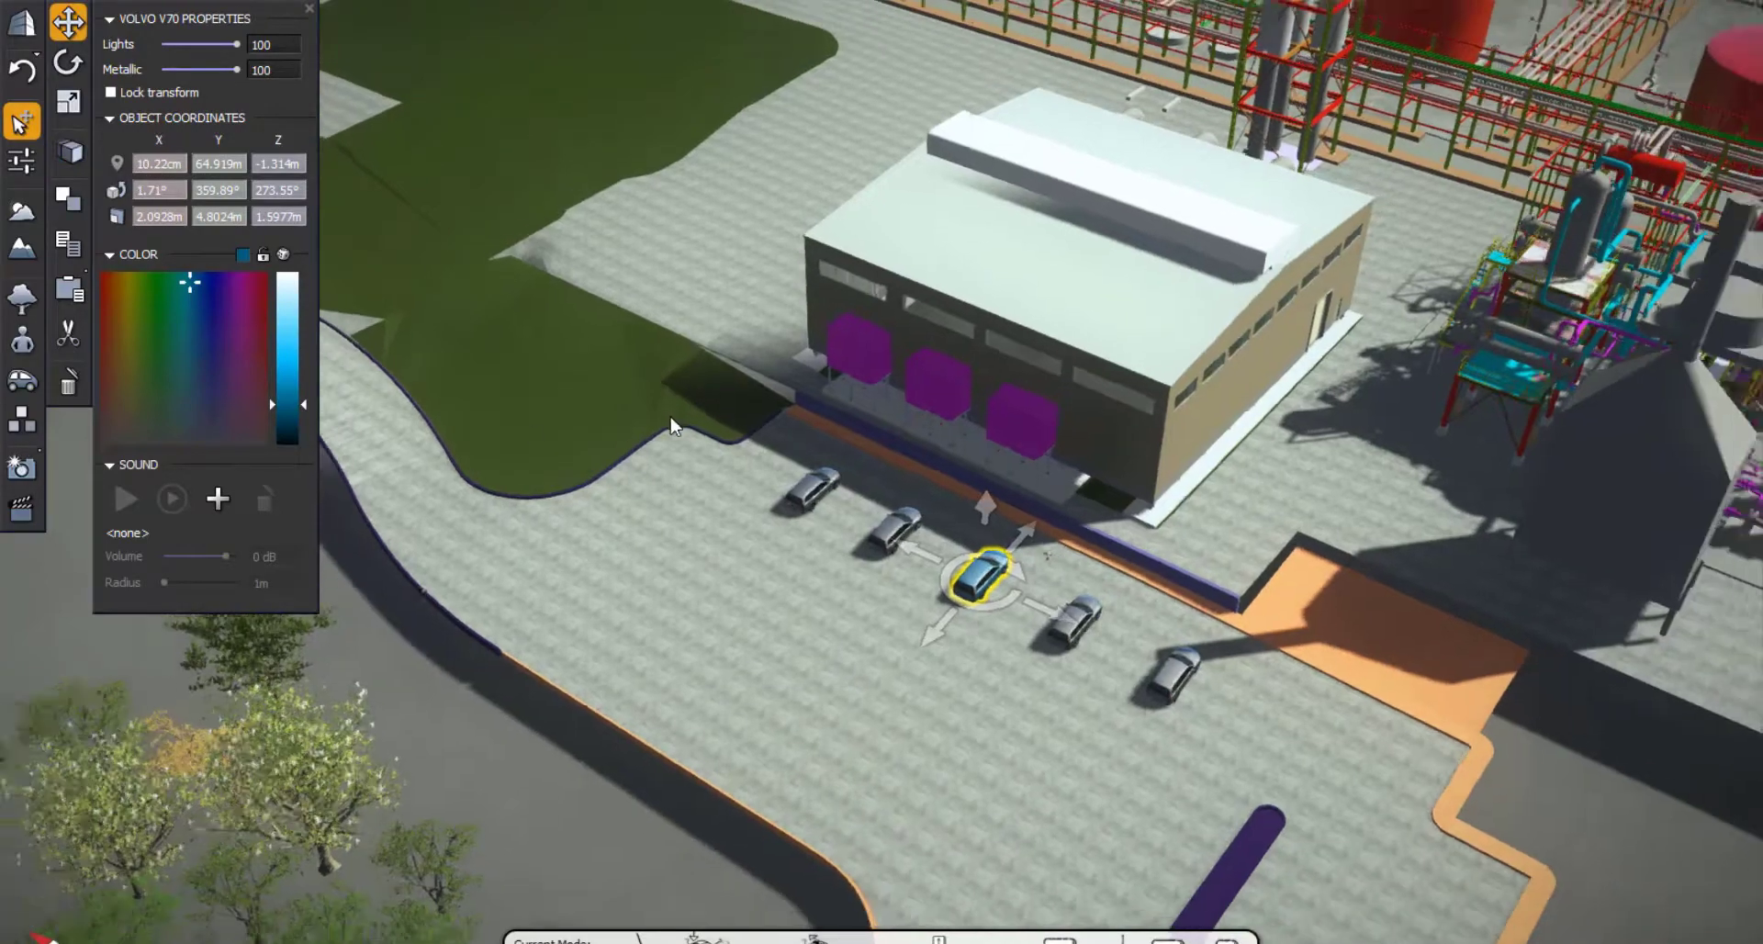
pyautogui.scroll(-6, 672, 424)
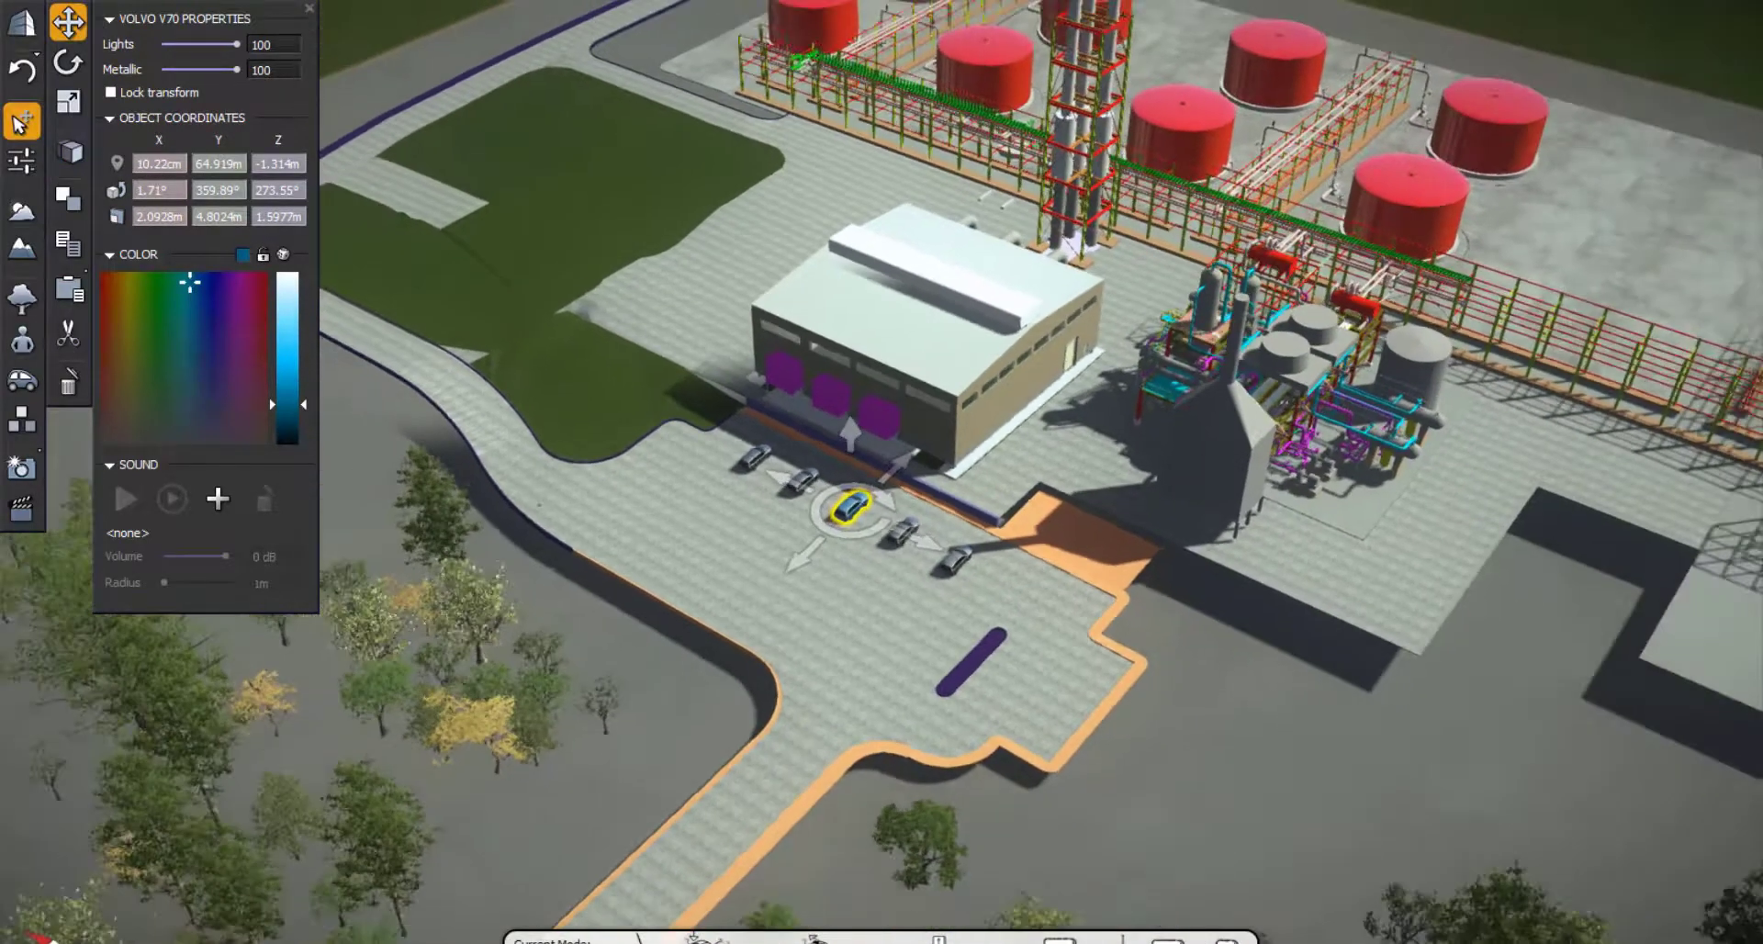
pyautogui.moveTo(880, 496); pyautogui.dragTo(880, 496, button='middle')
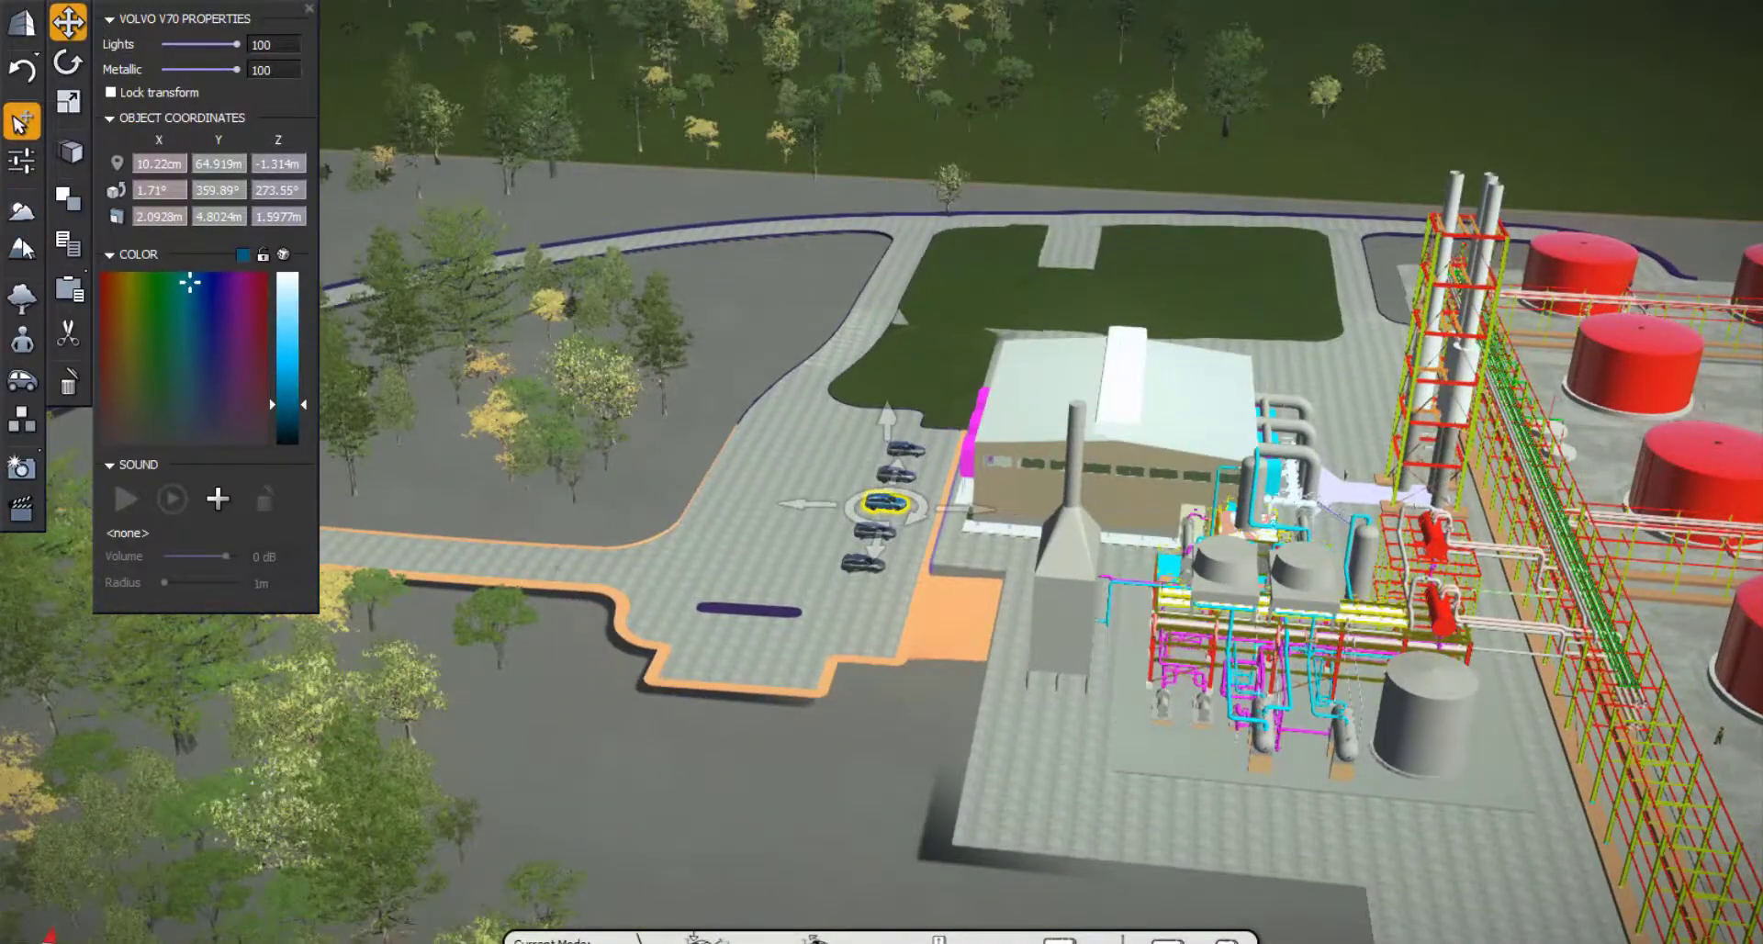
pyautogui.click(20, 247)
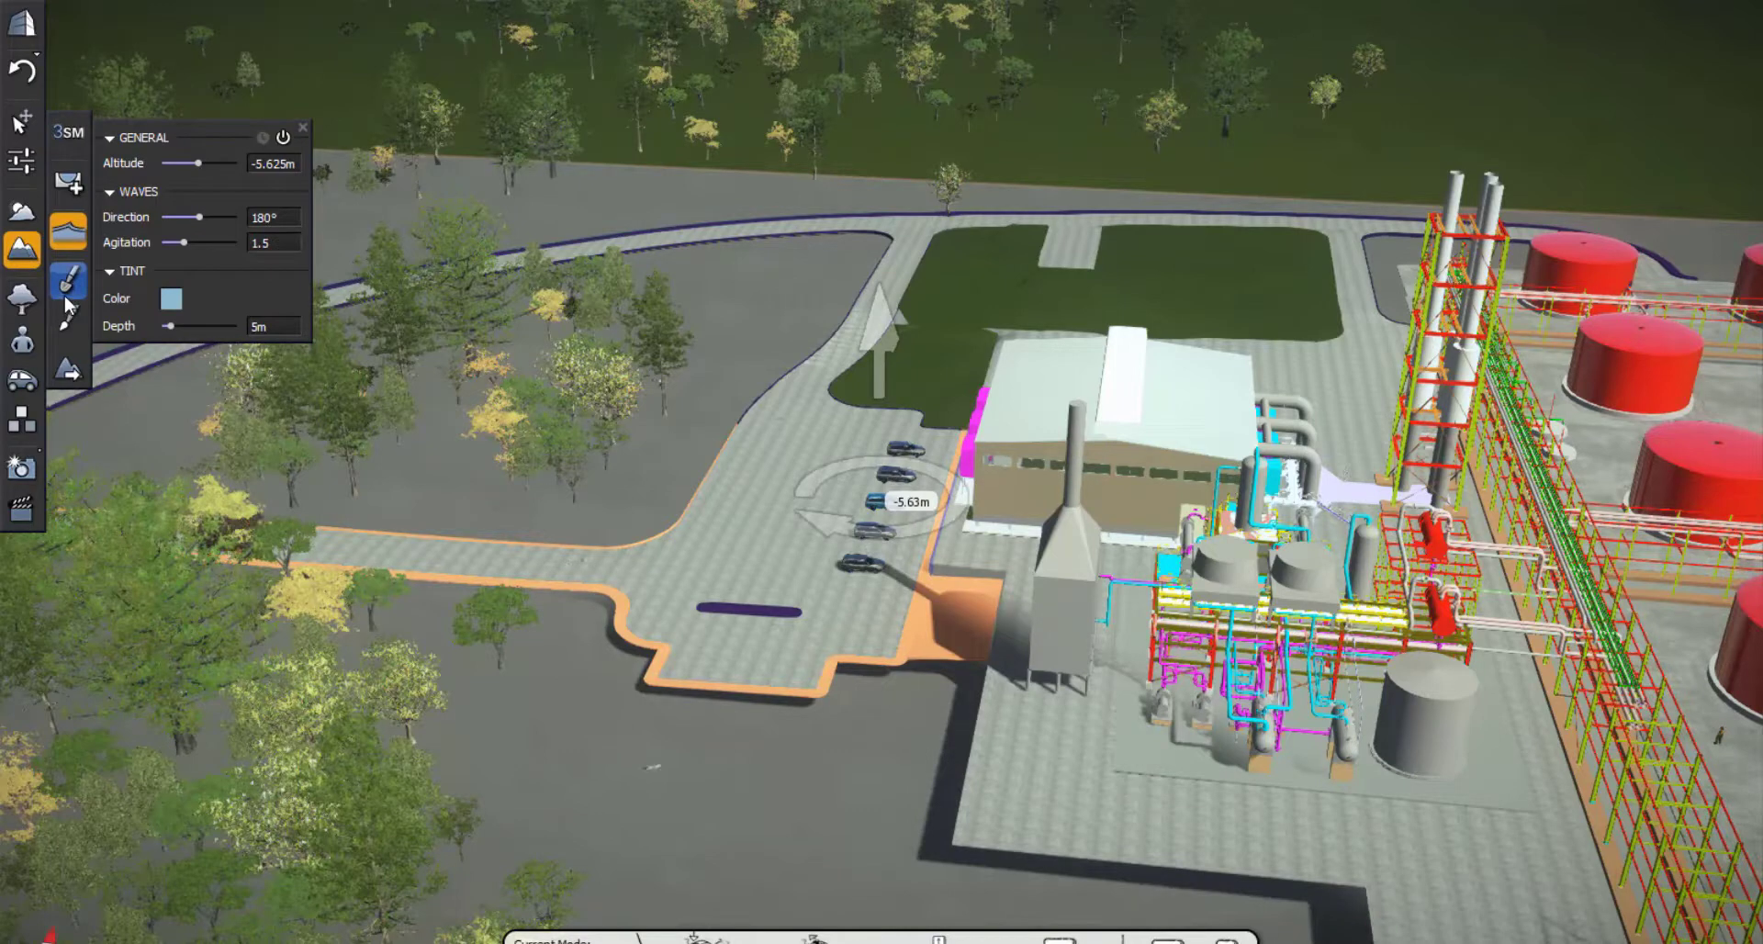
pyautogui.click(68, 285)
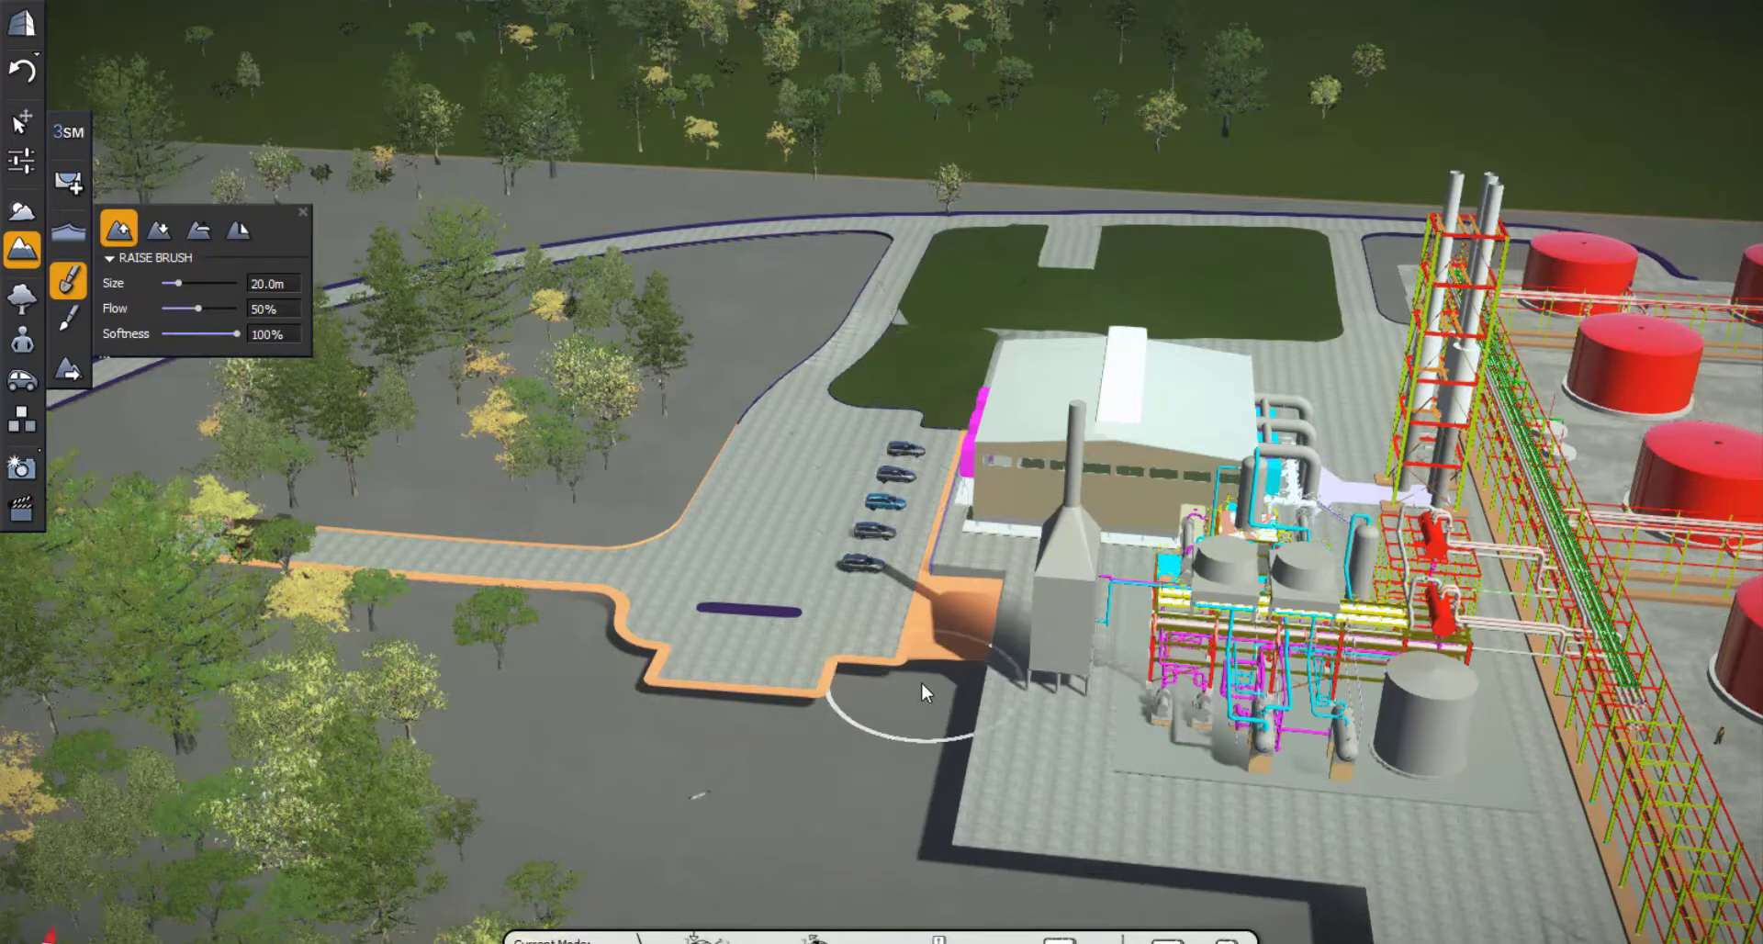
pyautogui.moveTo(922, 682)
pyautogui.mouseDown()
pyautogui.moveTo(934, 874)
pyautogui.moveTo(1082, 898)
pyautogui.moveTo(1341, 898)
pyautogui.mouseUp()
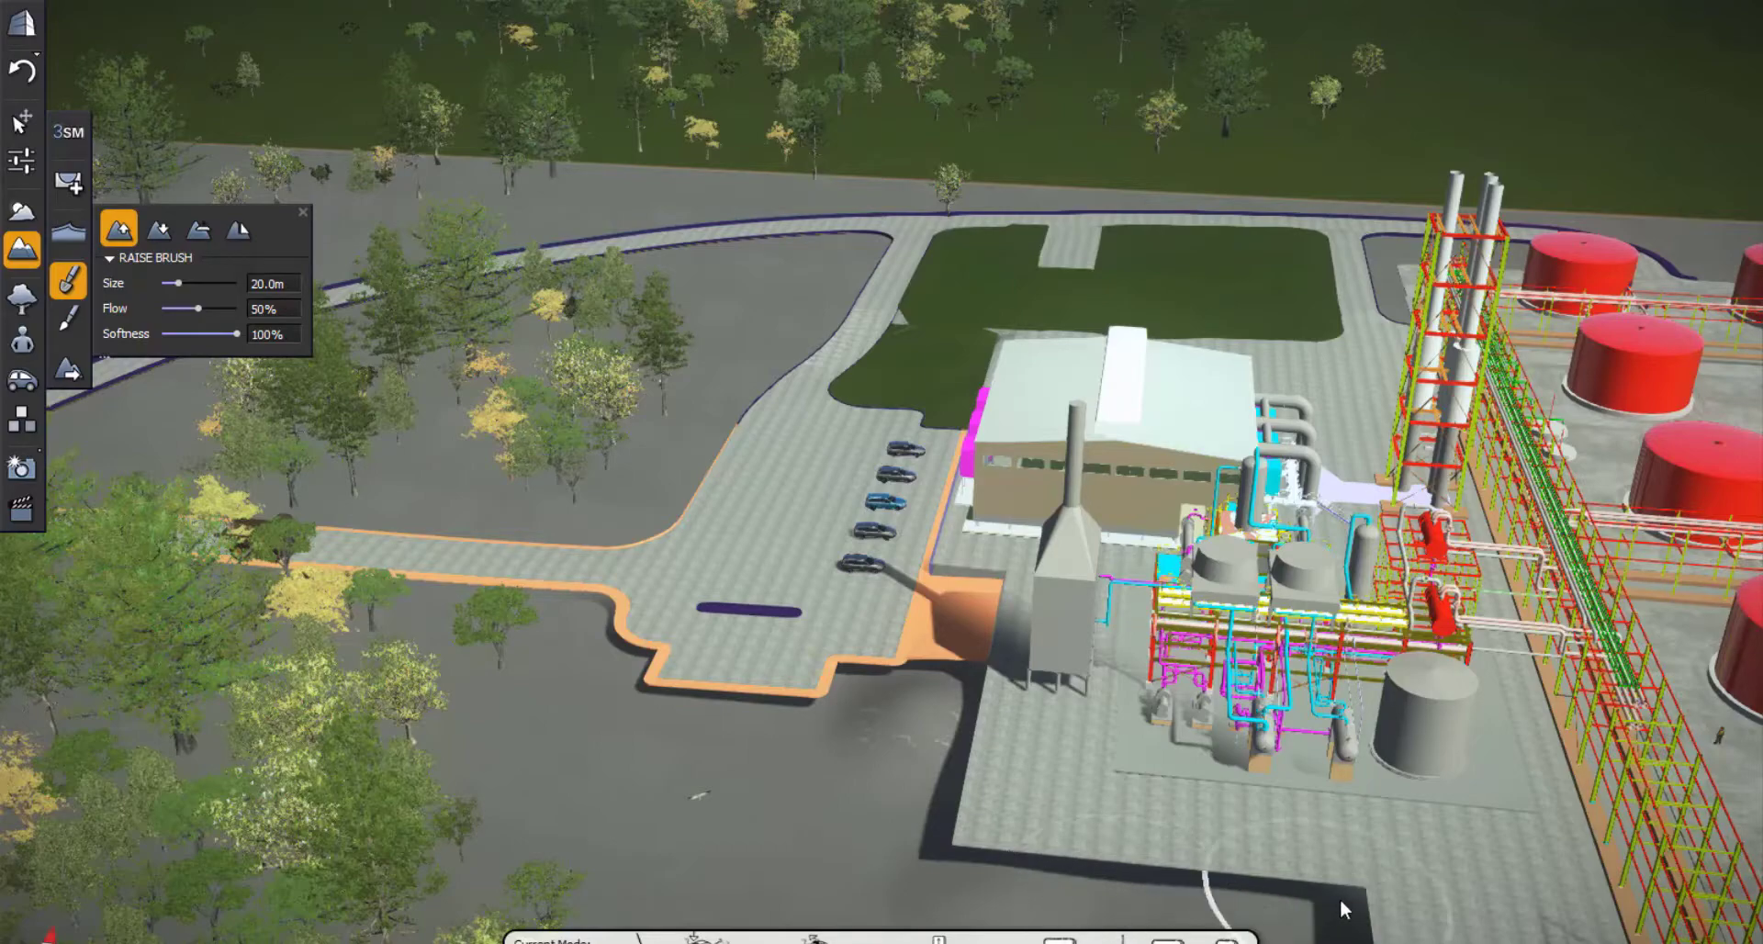
# Unlock the imported plant model's transform, lower the model to about -1.19 m in Z, and deselect it
pyautogui.moveTo(935, 471)
pyautogui.mouseDown(button='middle')
pyautogui.moveTo(1359, 610)
pyautogui.moveTo(1439, 585)
pyautogui.mouseUp(button='middle')
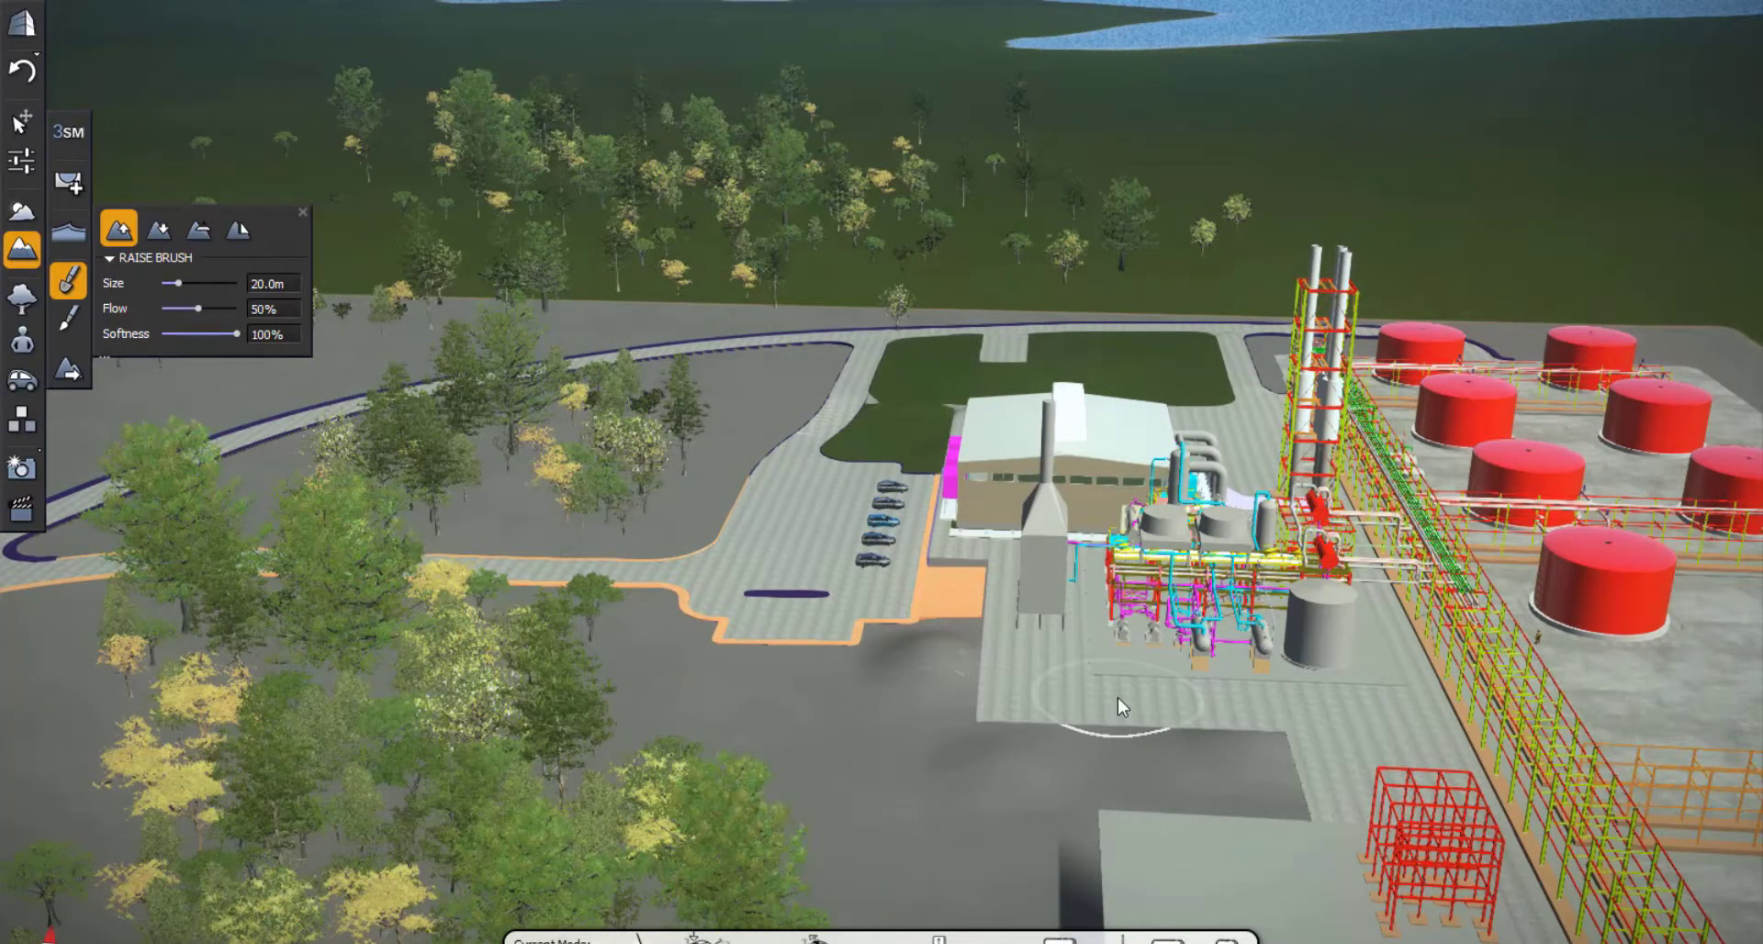
pyautogui.click(24, 123)
pyautogui.click(838, 376)
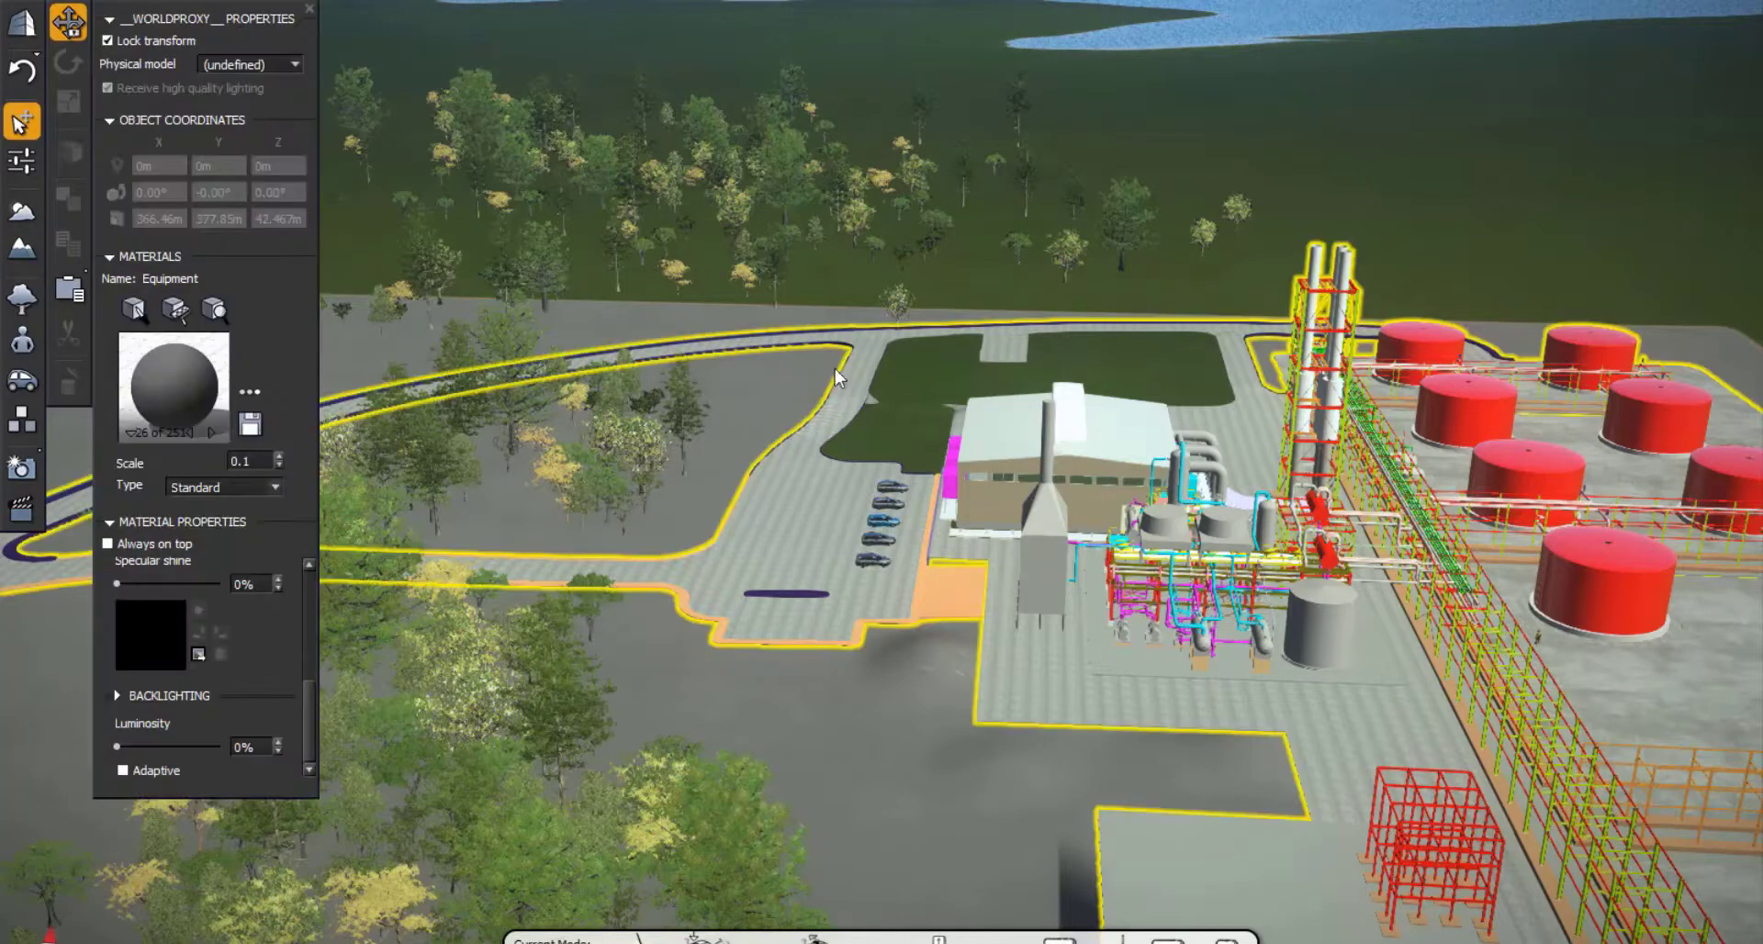
pyautogui.click(107, 41)
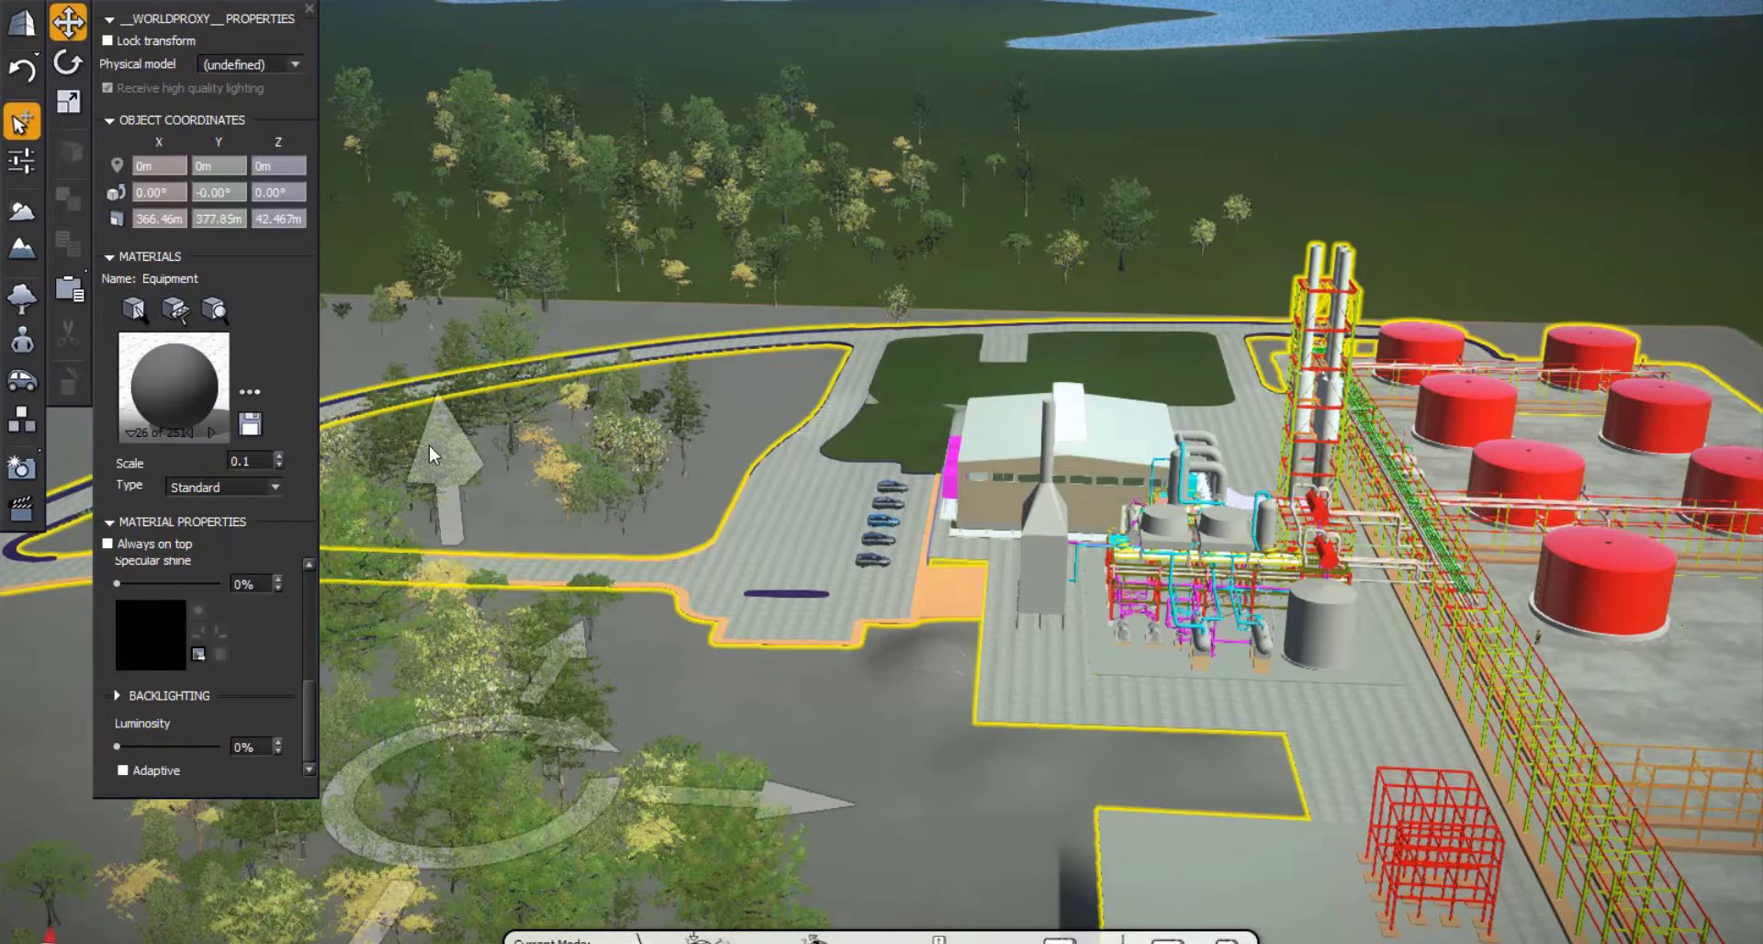
pyautogui.moveTo(447, 448)
pyautogui.mouseDown()
pyautogui.moveTo(450, 472)
pyautogui.moveTo(456, 448)
pyautogui.mouseUp()
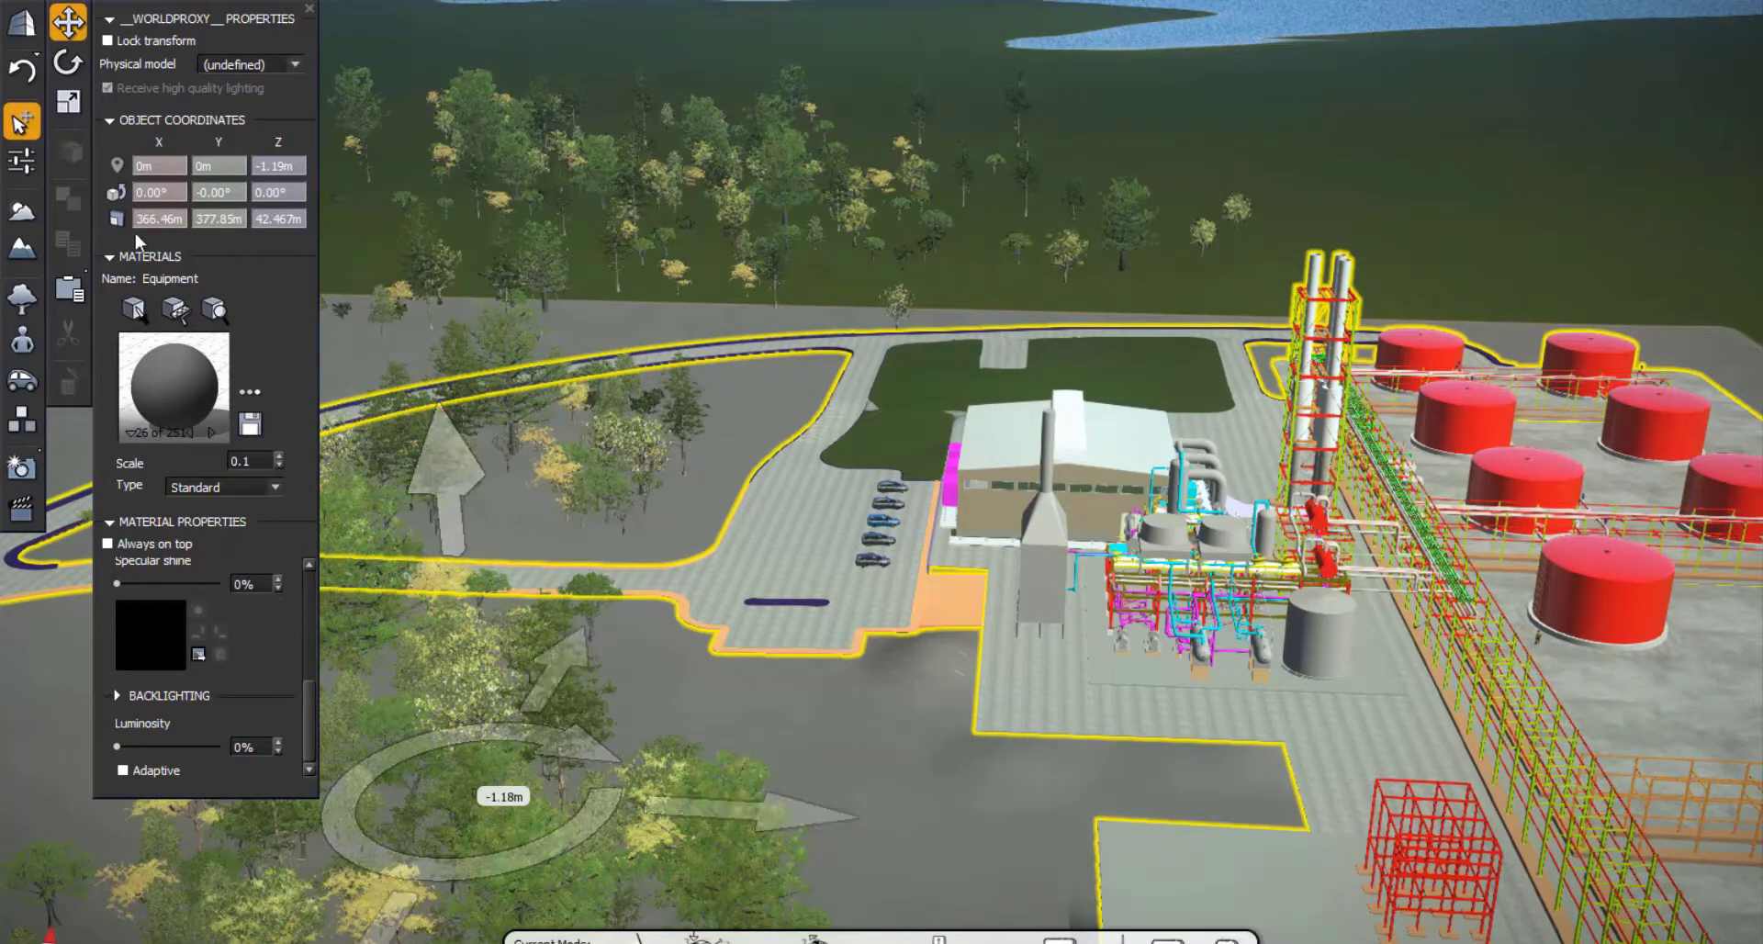
pyautogui.click(26, 133)
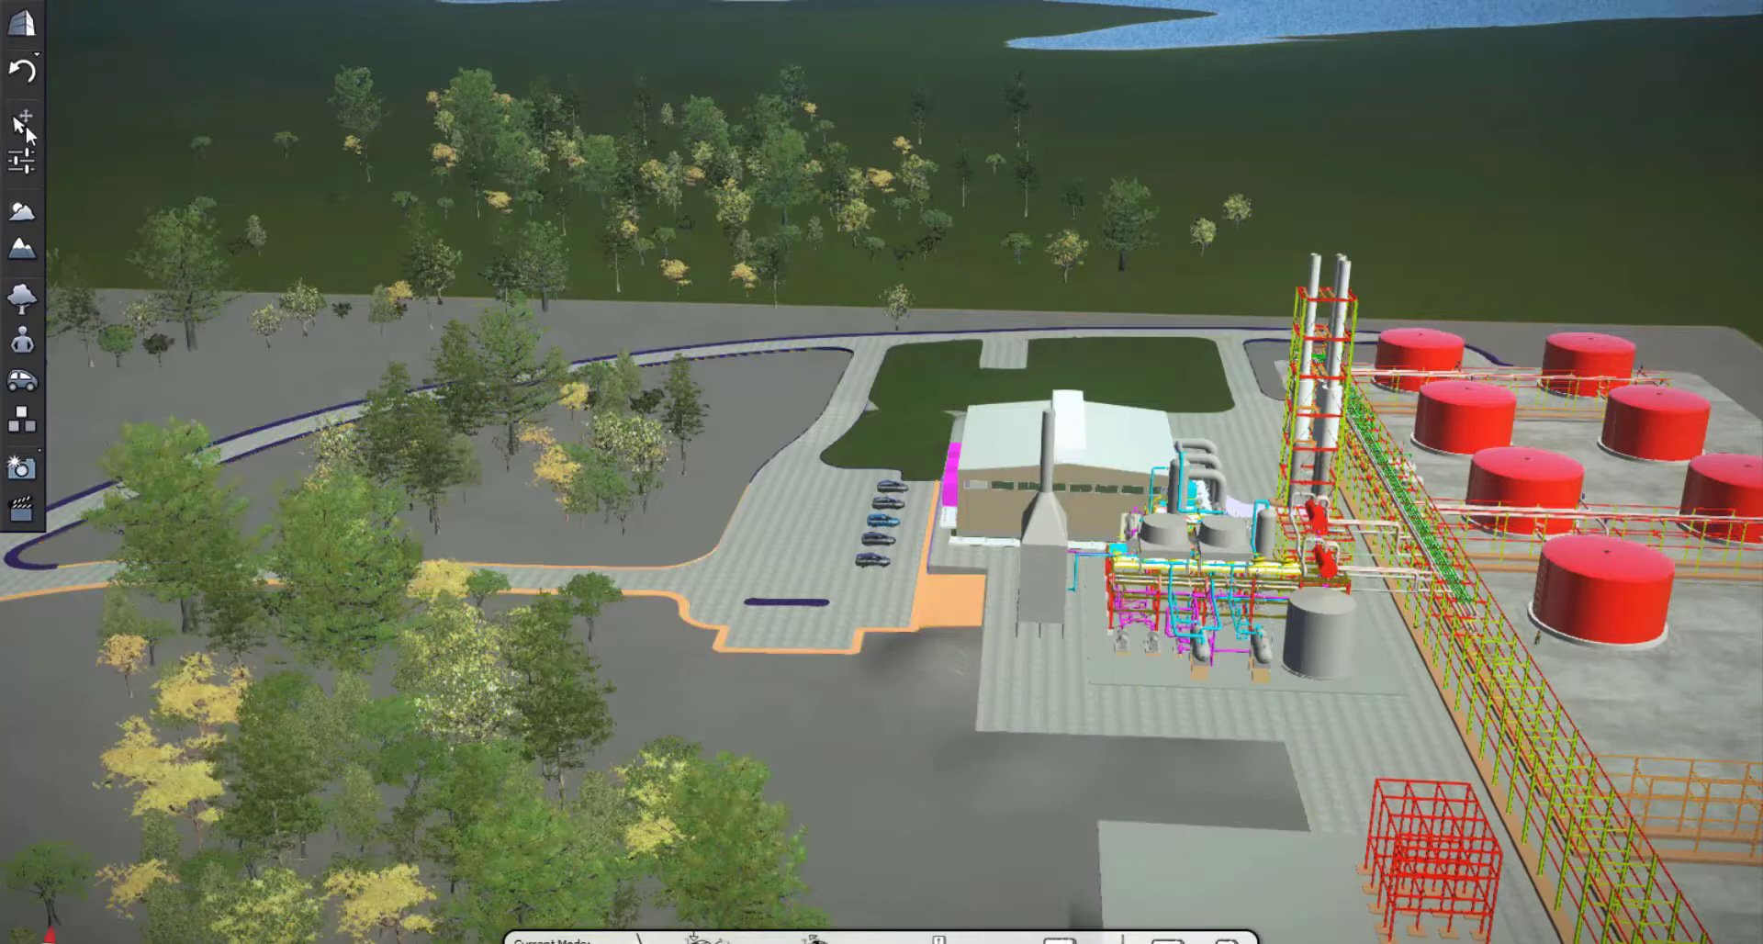
# Select the plant model again, lock its transform, and clear the selection
pyautogui.click(26, 125)
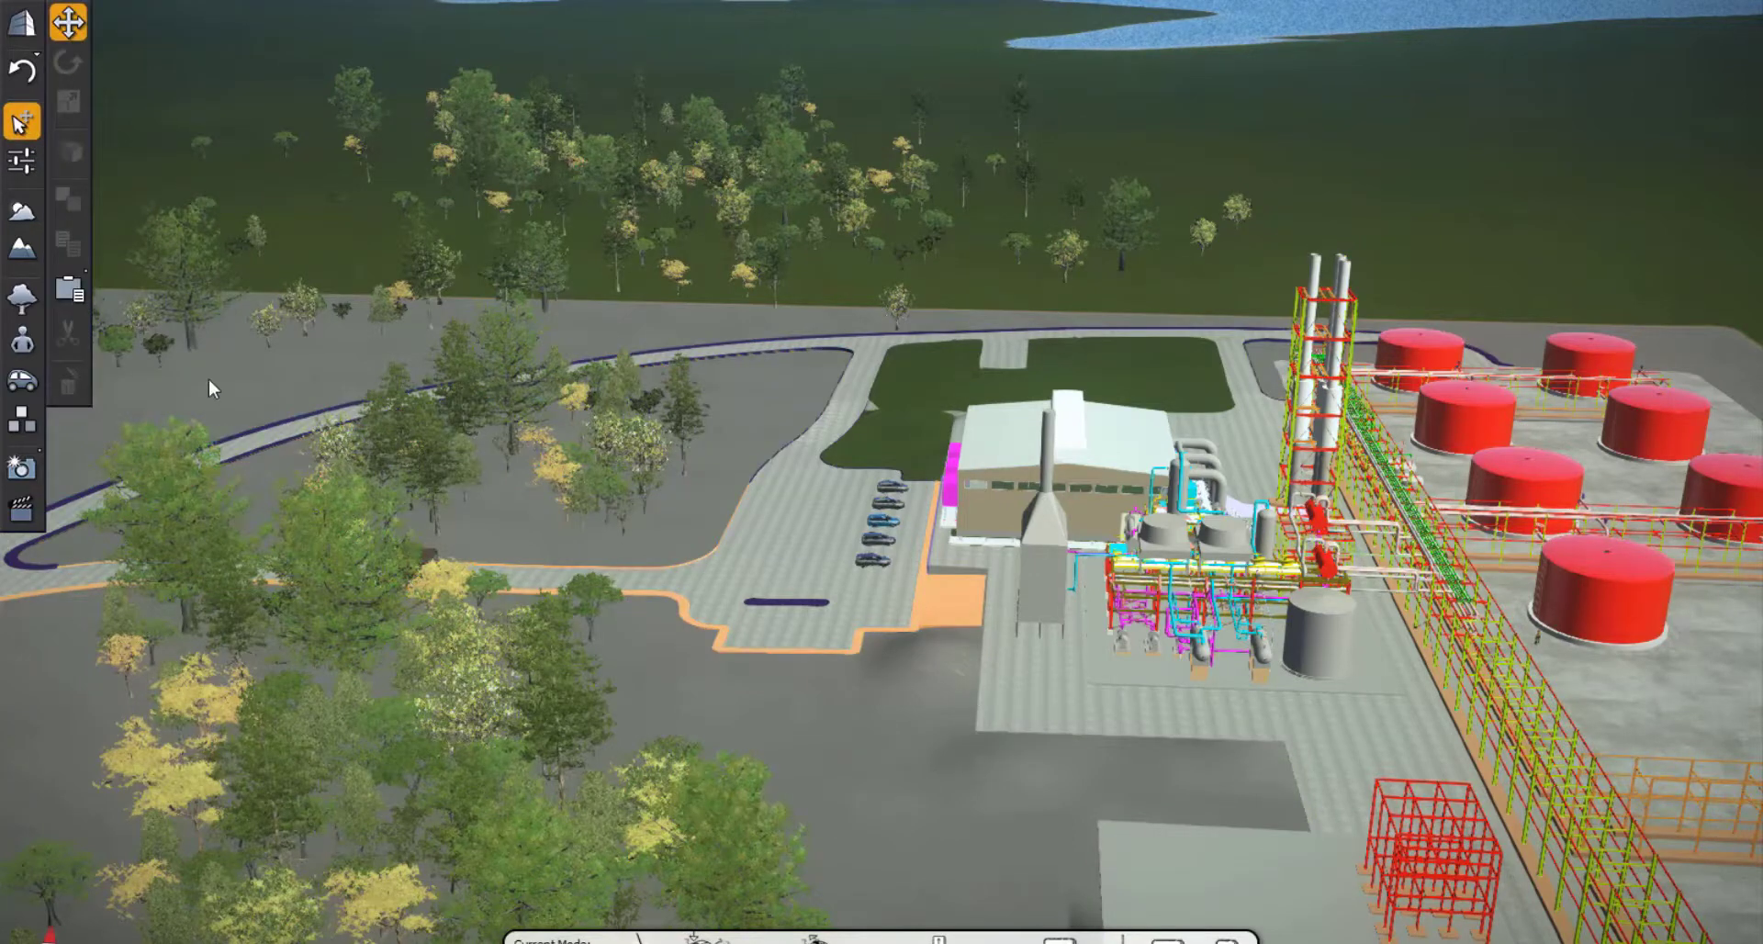
pyautogui.click(1054, 440)
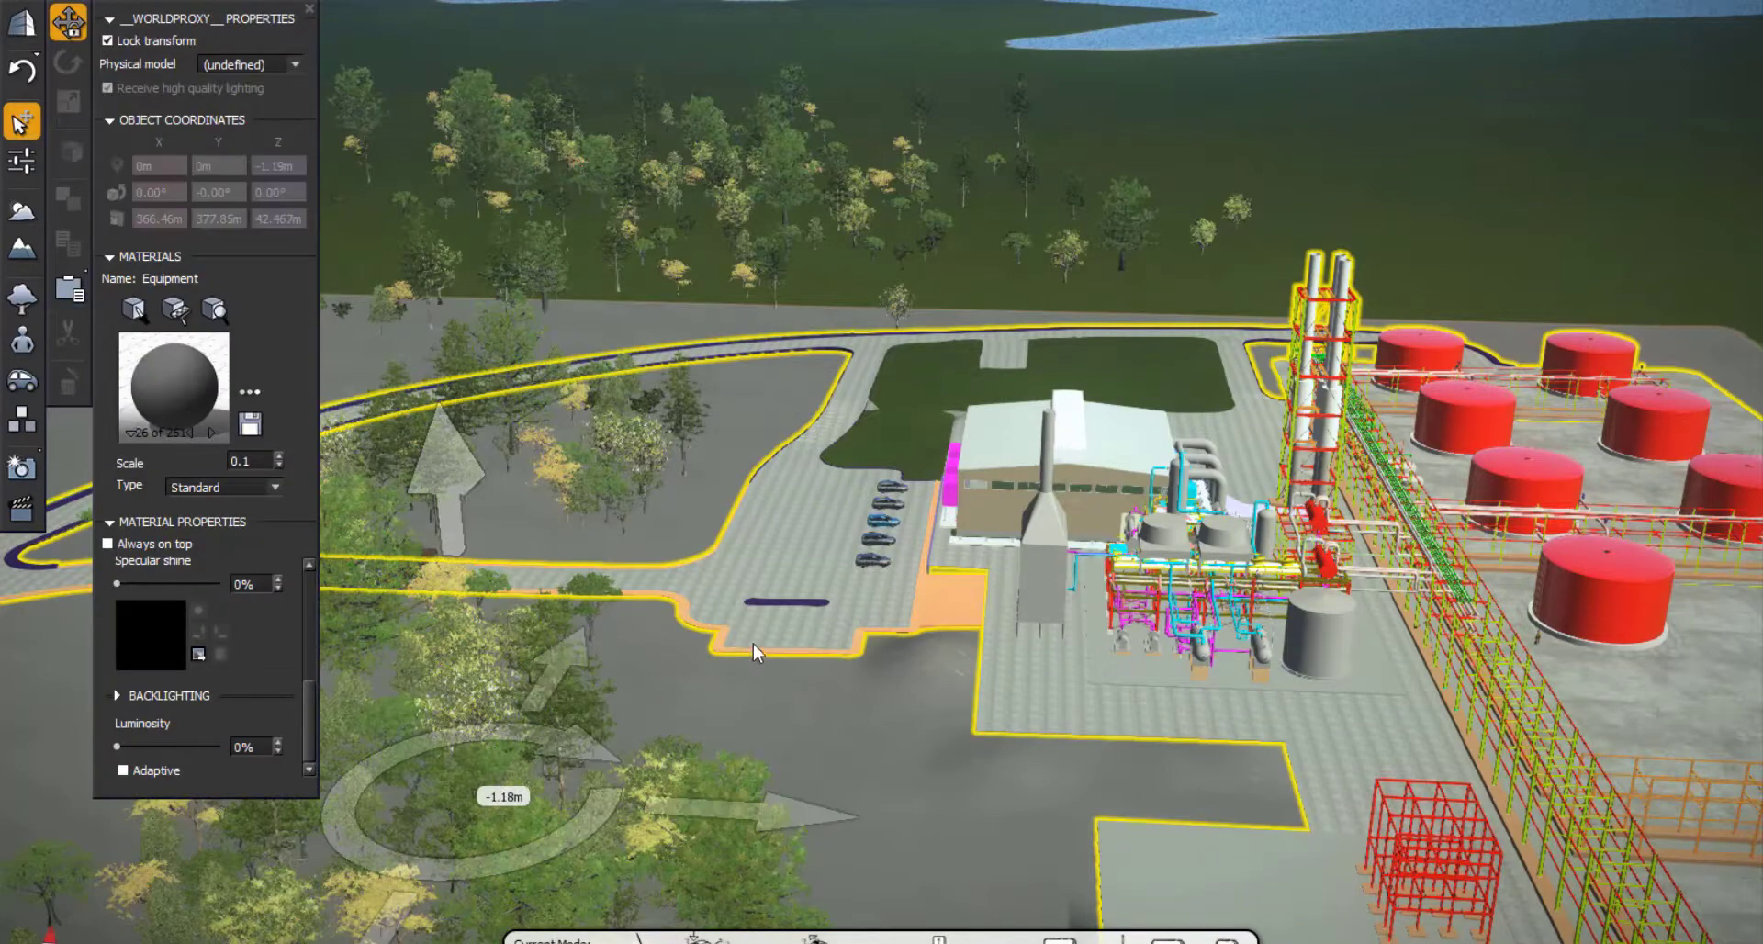
pyautogui.scroll(-1, 964, 579)
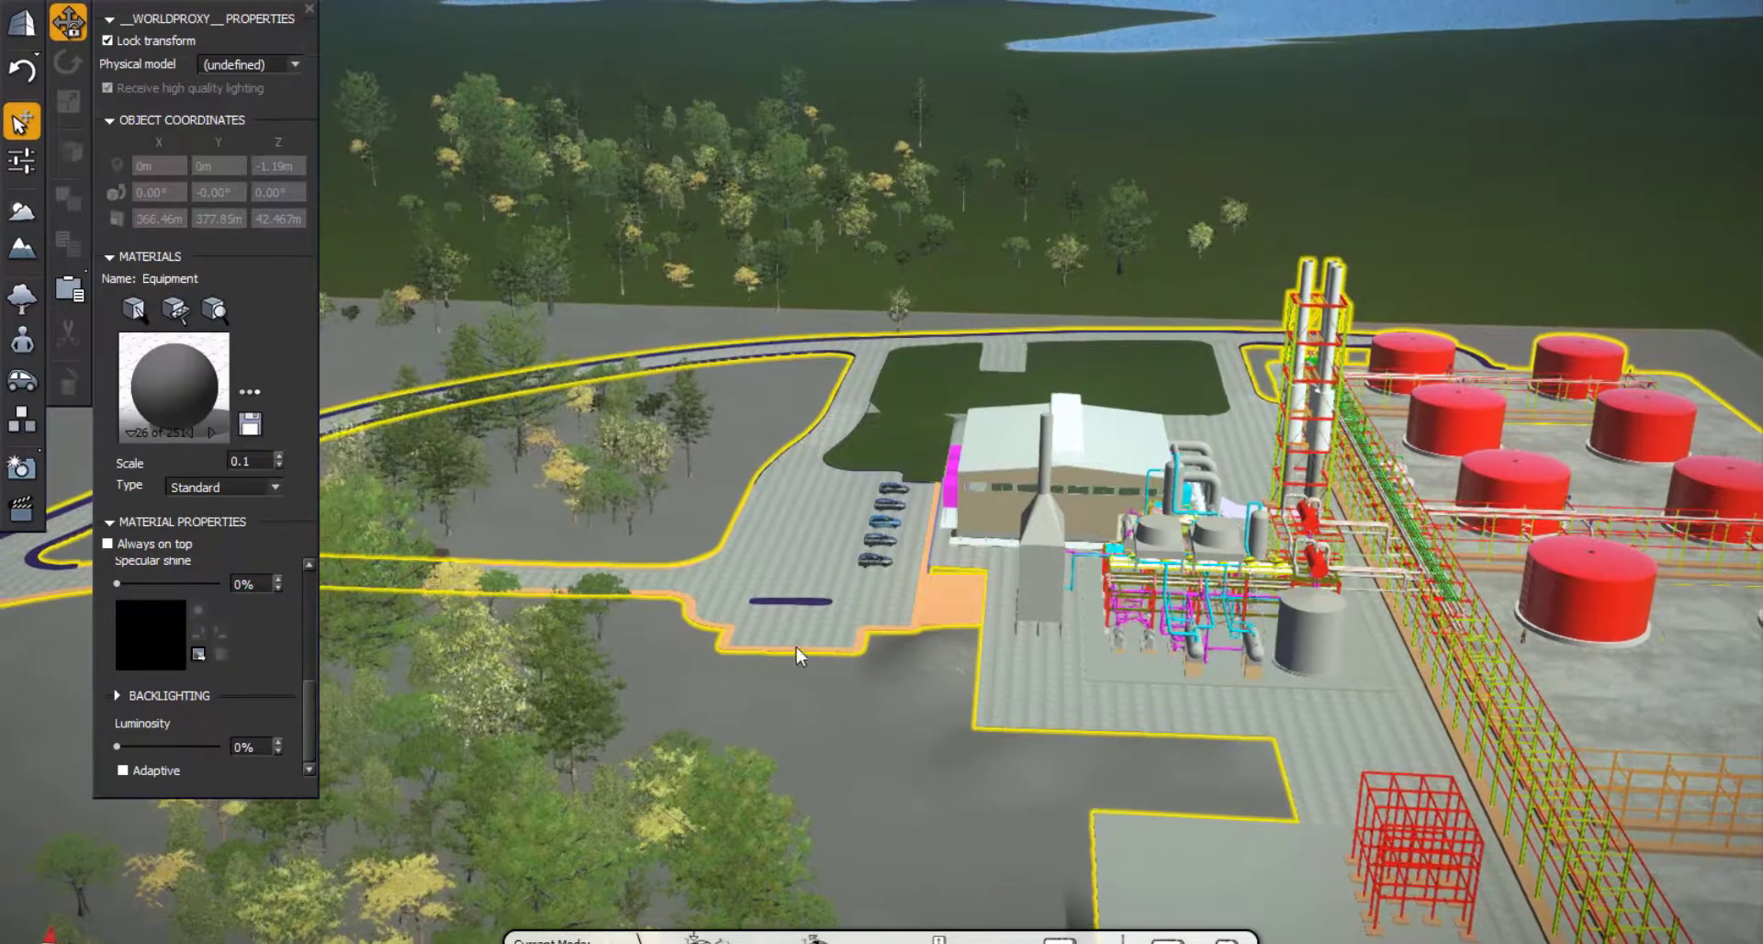
pyautogui.scroll(-2, 813, 634)
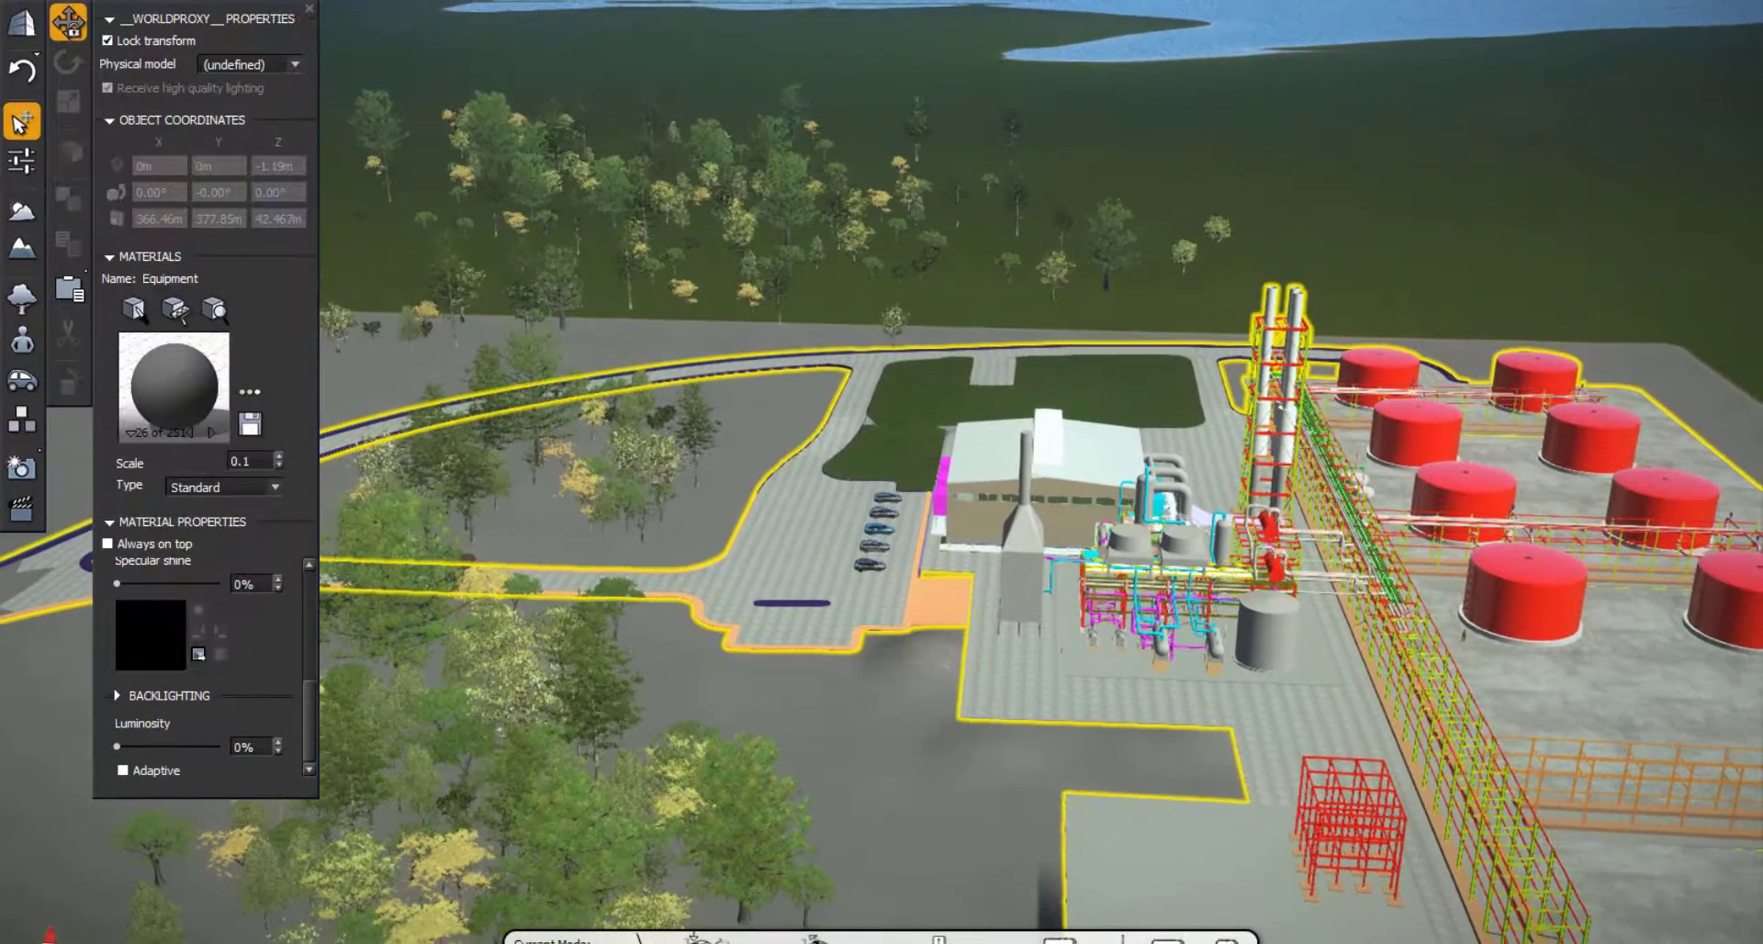
pyautogui.moveTo(880, 492); pyautogui.dragTo(878, 491, button='middle')
pyautogui.click(1181, 177)
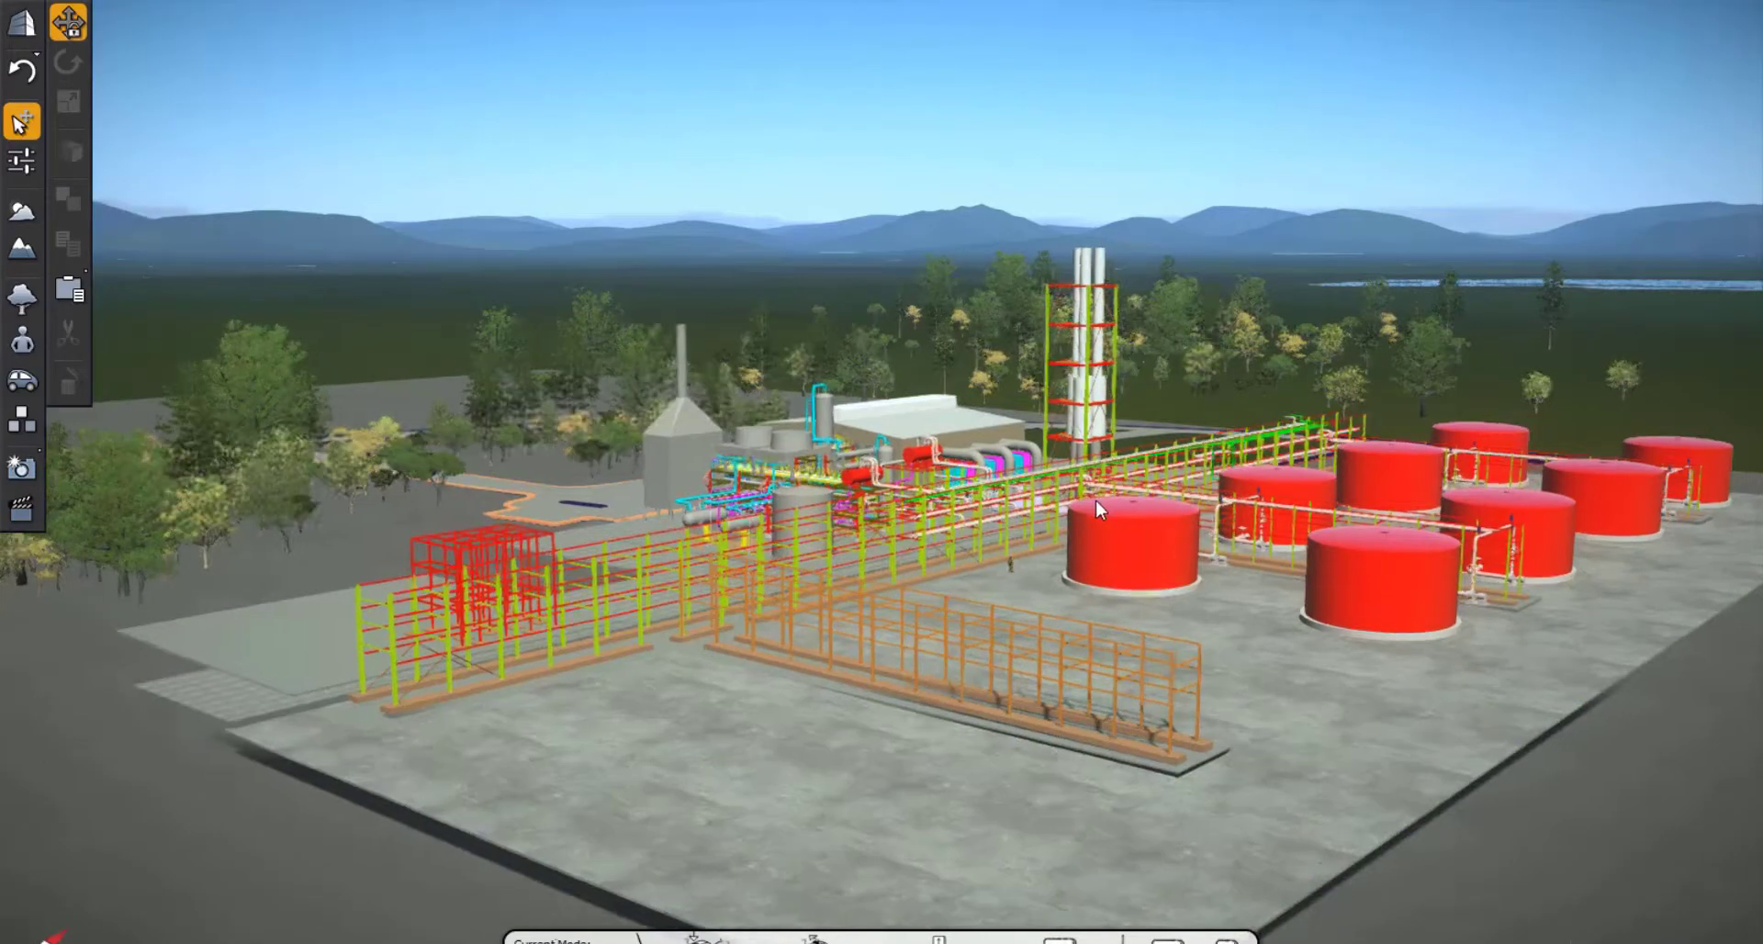
# Frame the pipe racks and red tanks for a photo and accept photo options of current size, Fast quality, Standard format and Desktop destination
pyautogui.scroll(5, 1098, 499)
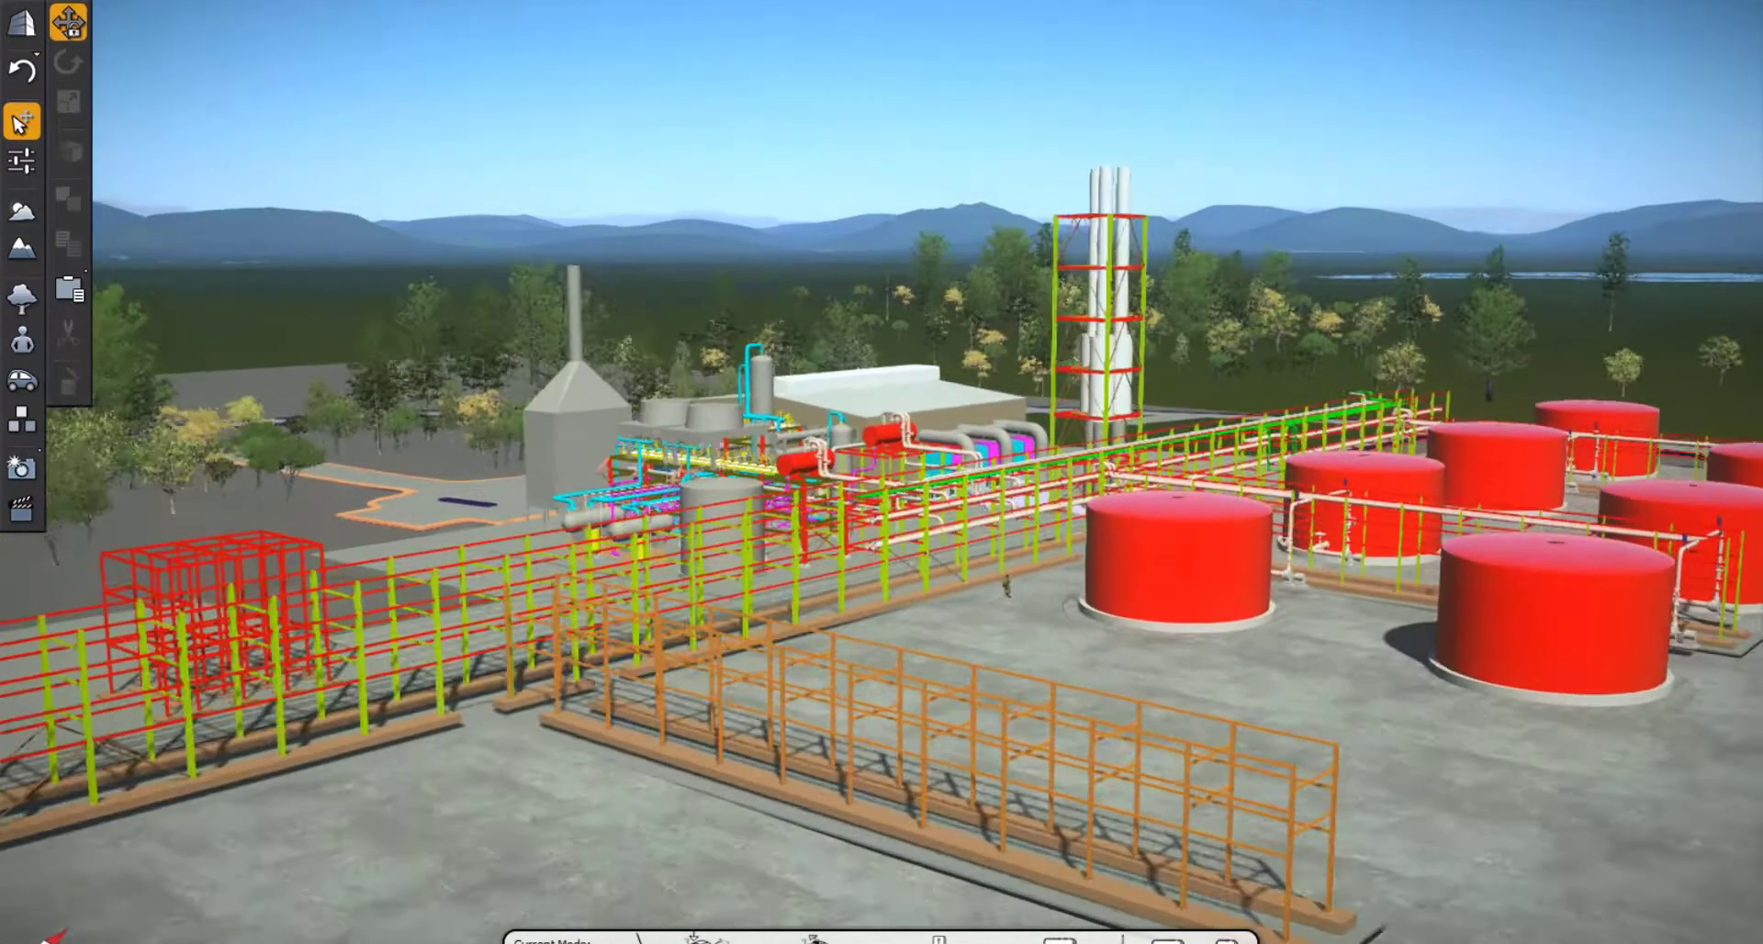
pyautogui.moveTo(880, 494); pyautogui.dragTo(941, 582, button='middle')
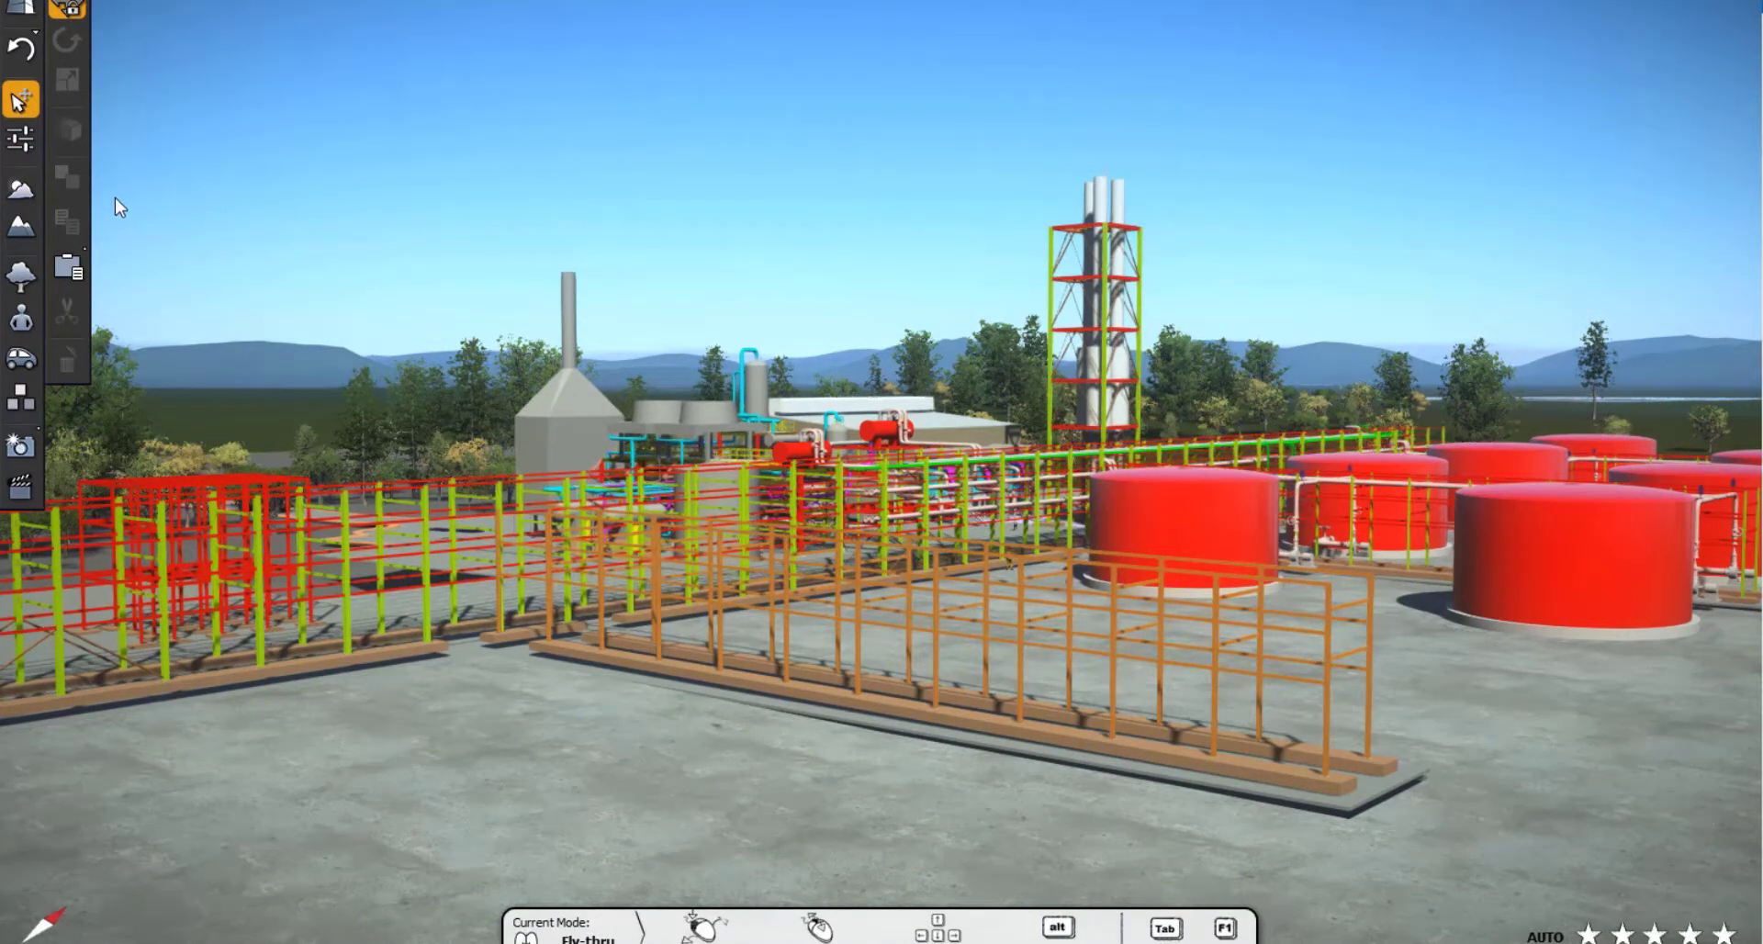
pyautogui.click(20, 448)
pyautogui.click(16, 460)
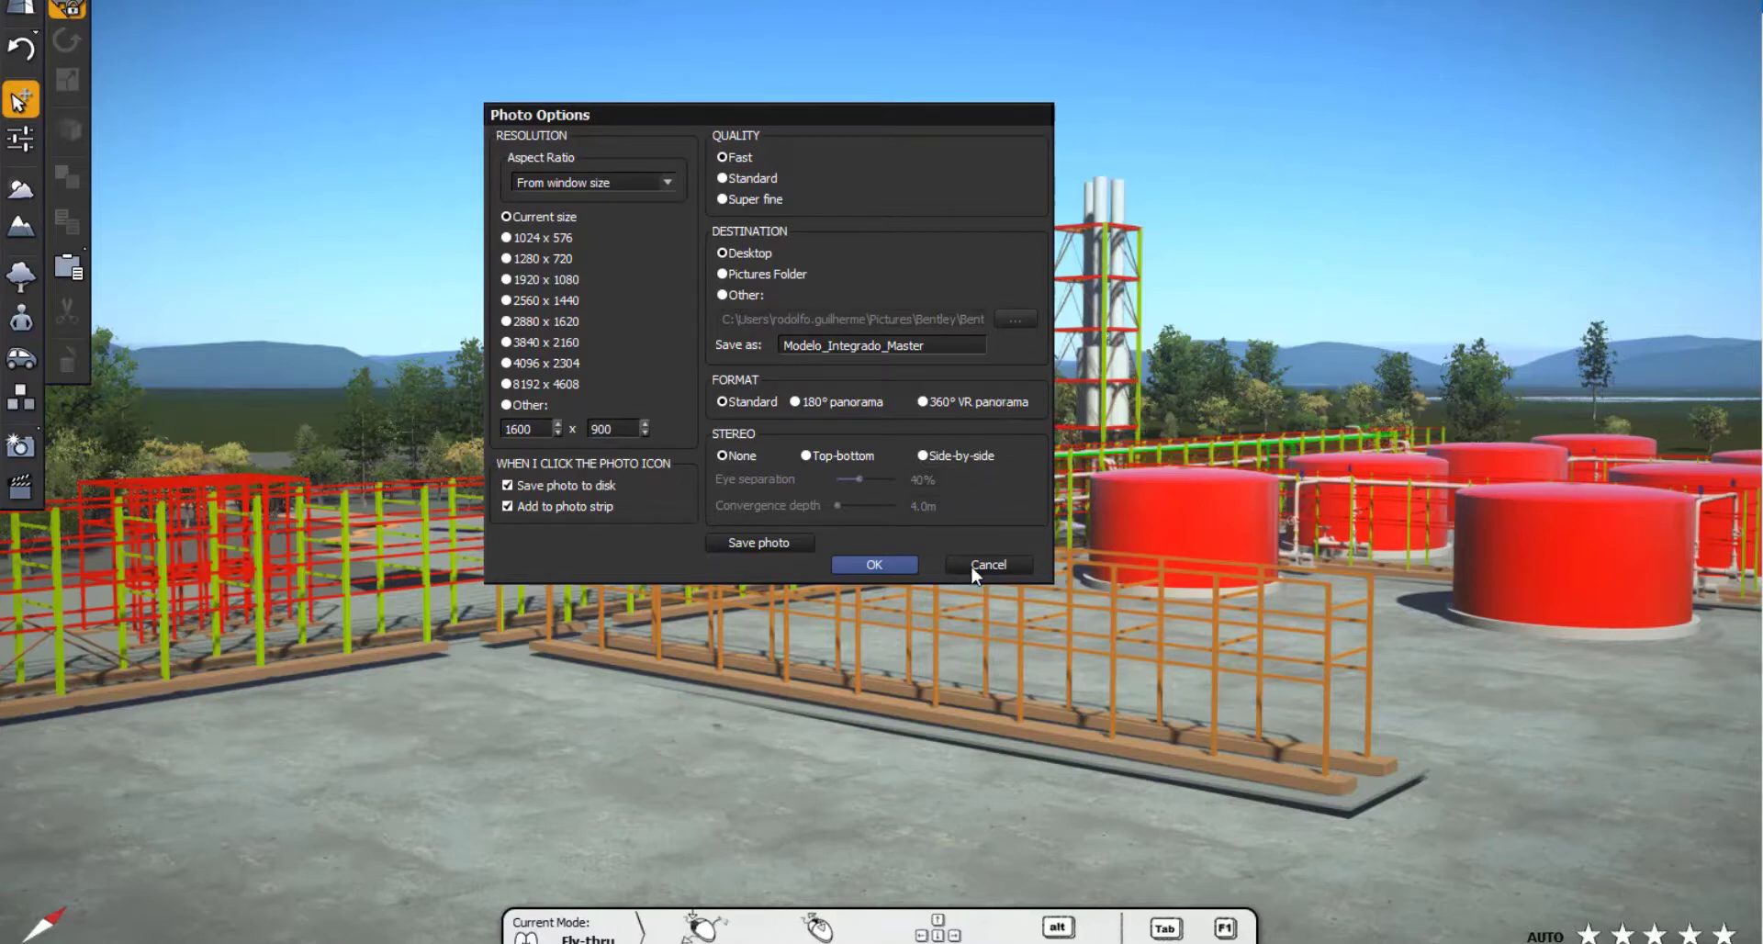
pyautogui.click(877, 565)
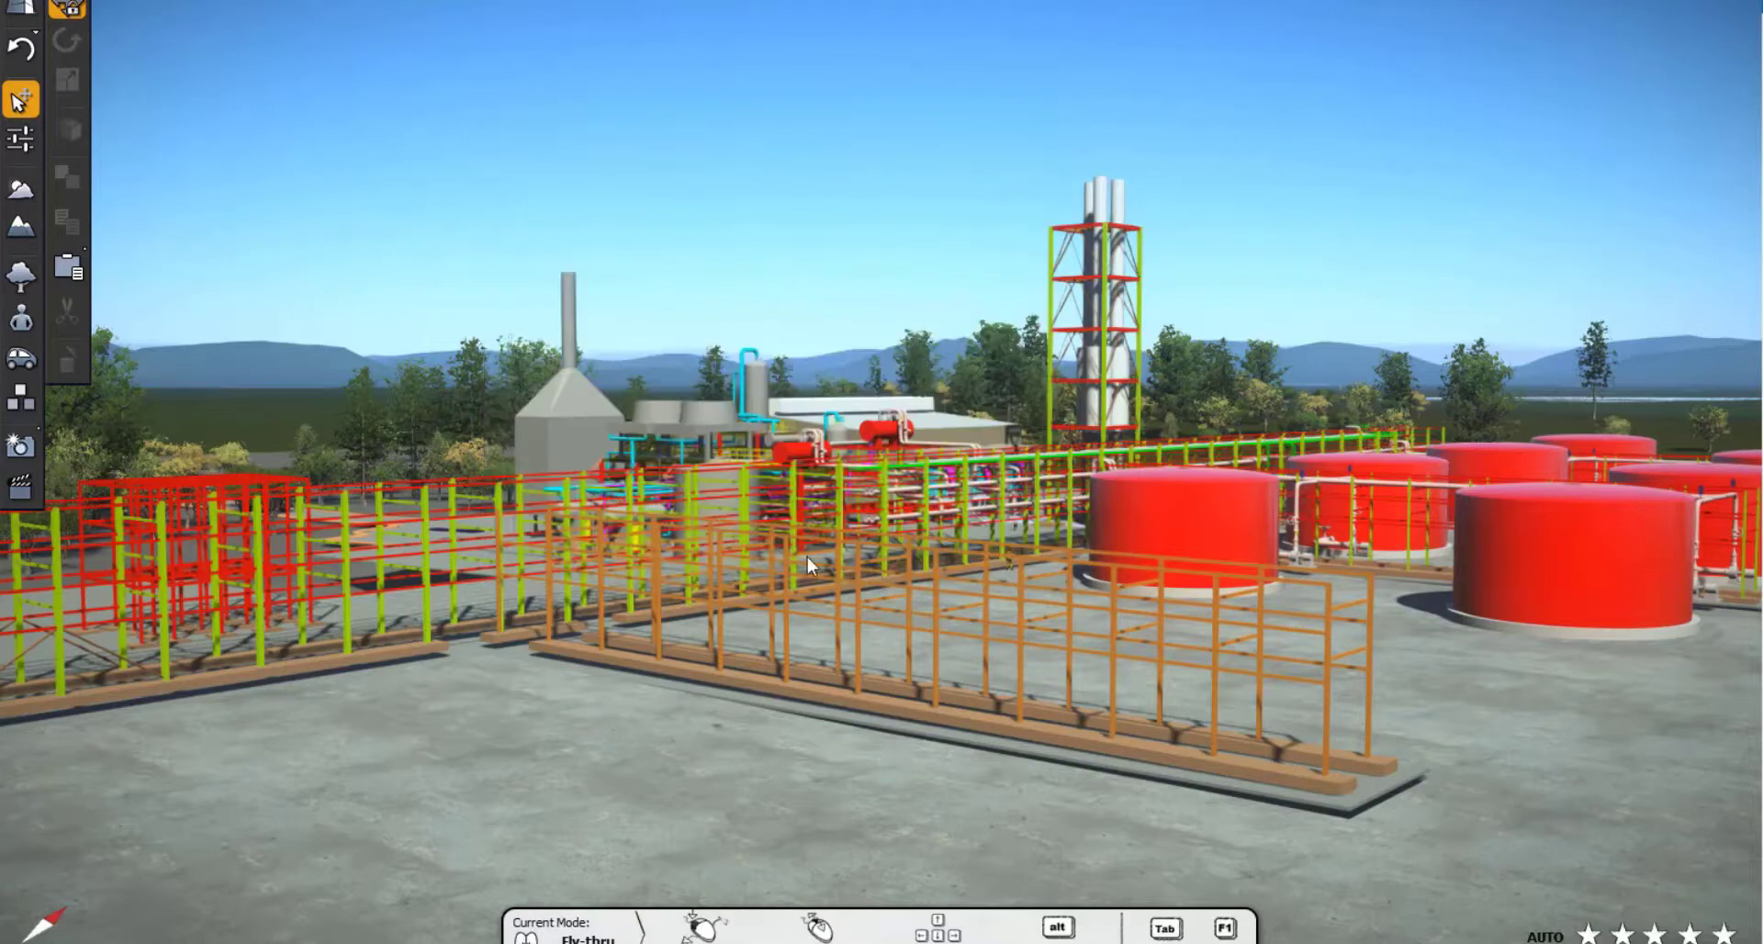
# Take a photo of the framed plant view and dismiss the screenshot quality hint
pyautogui.click(19, 448)
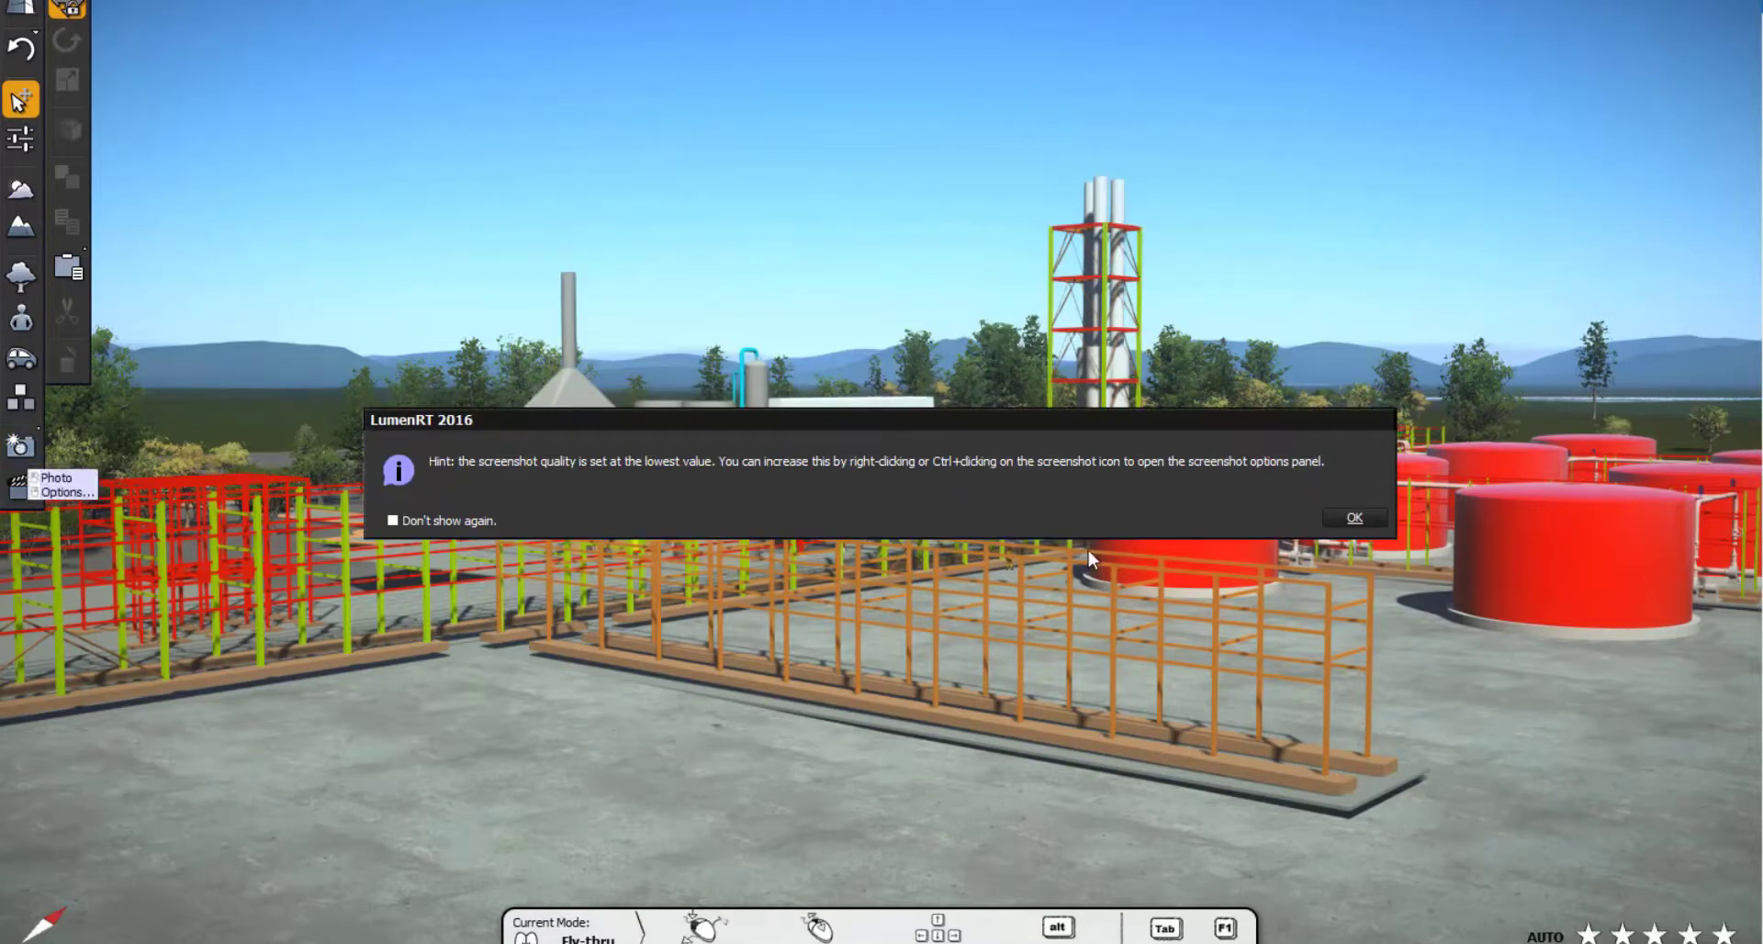
pyautogui.click(1337, 519)
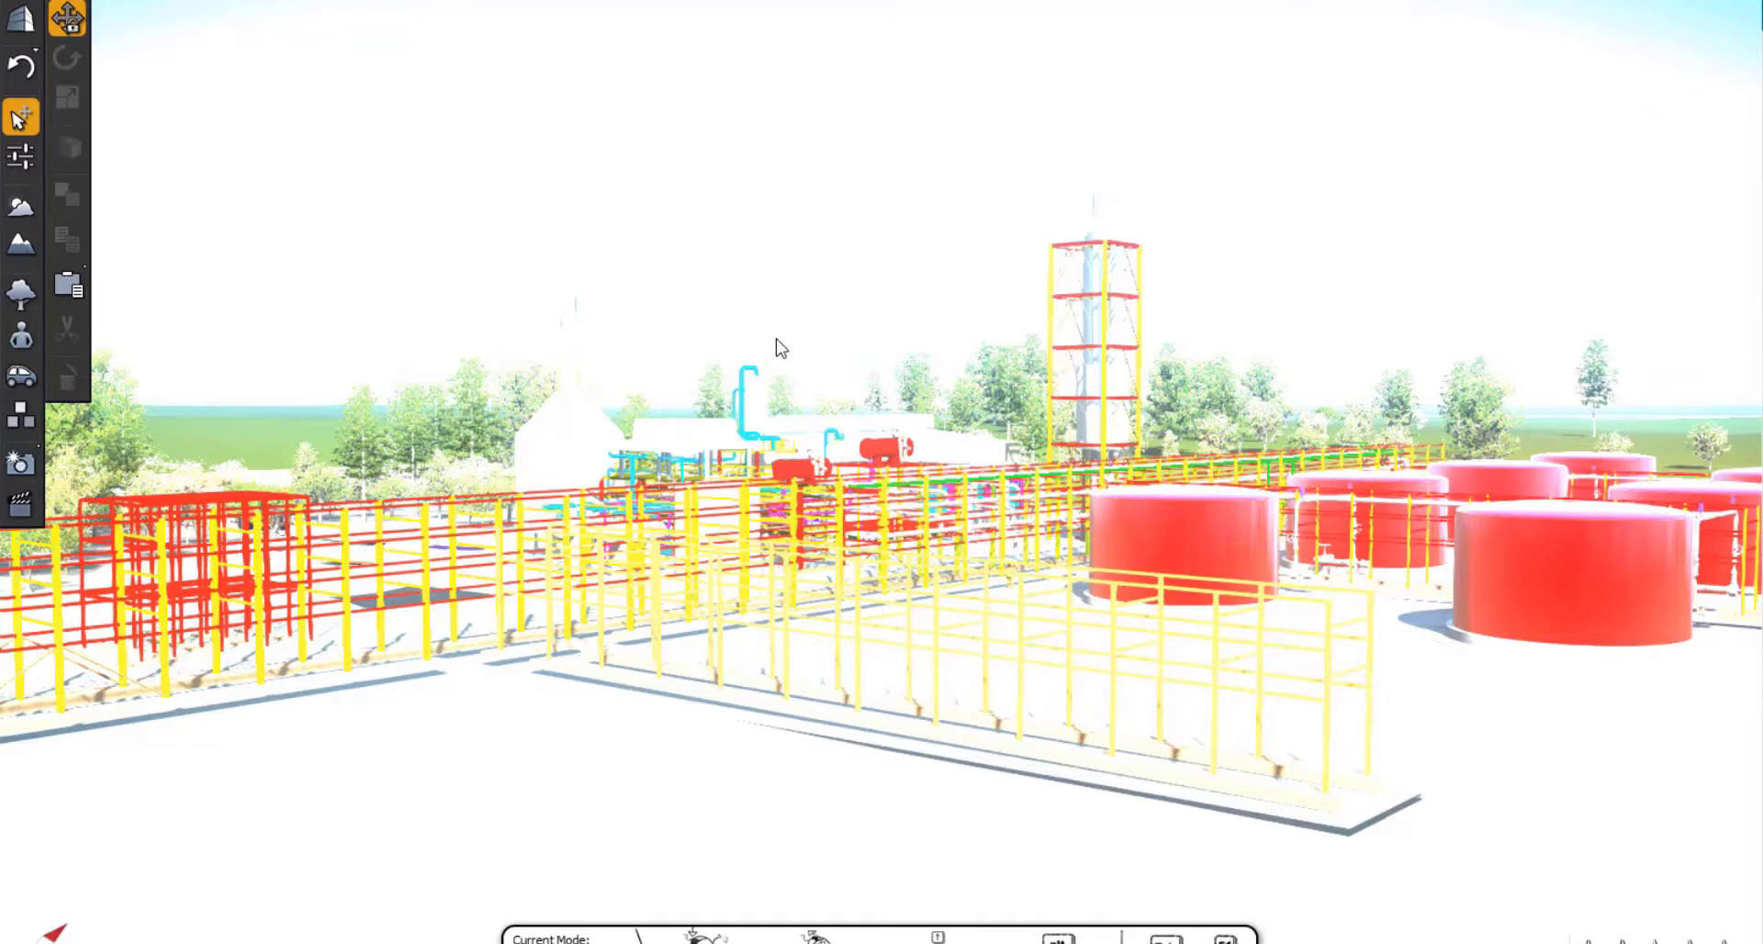
pyautogui.click(1225, 539)
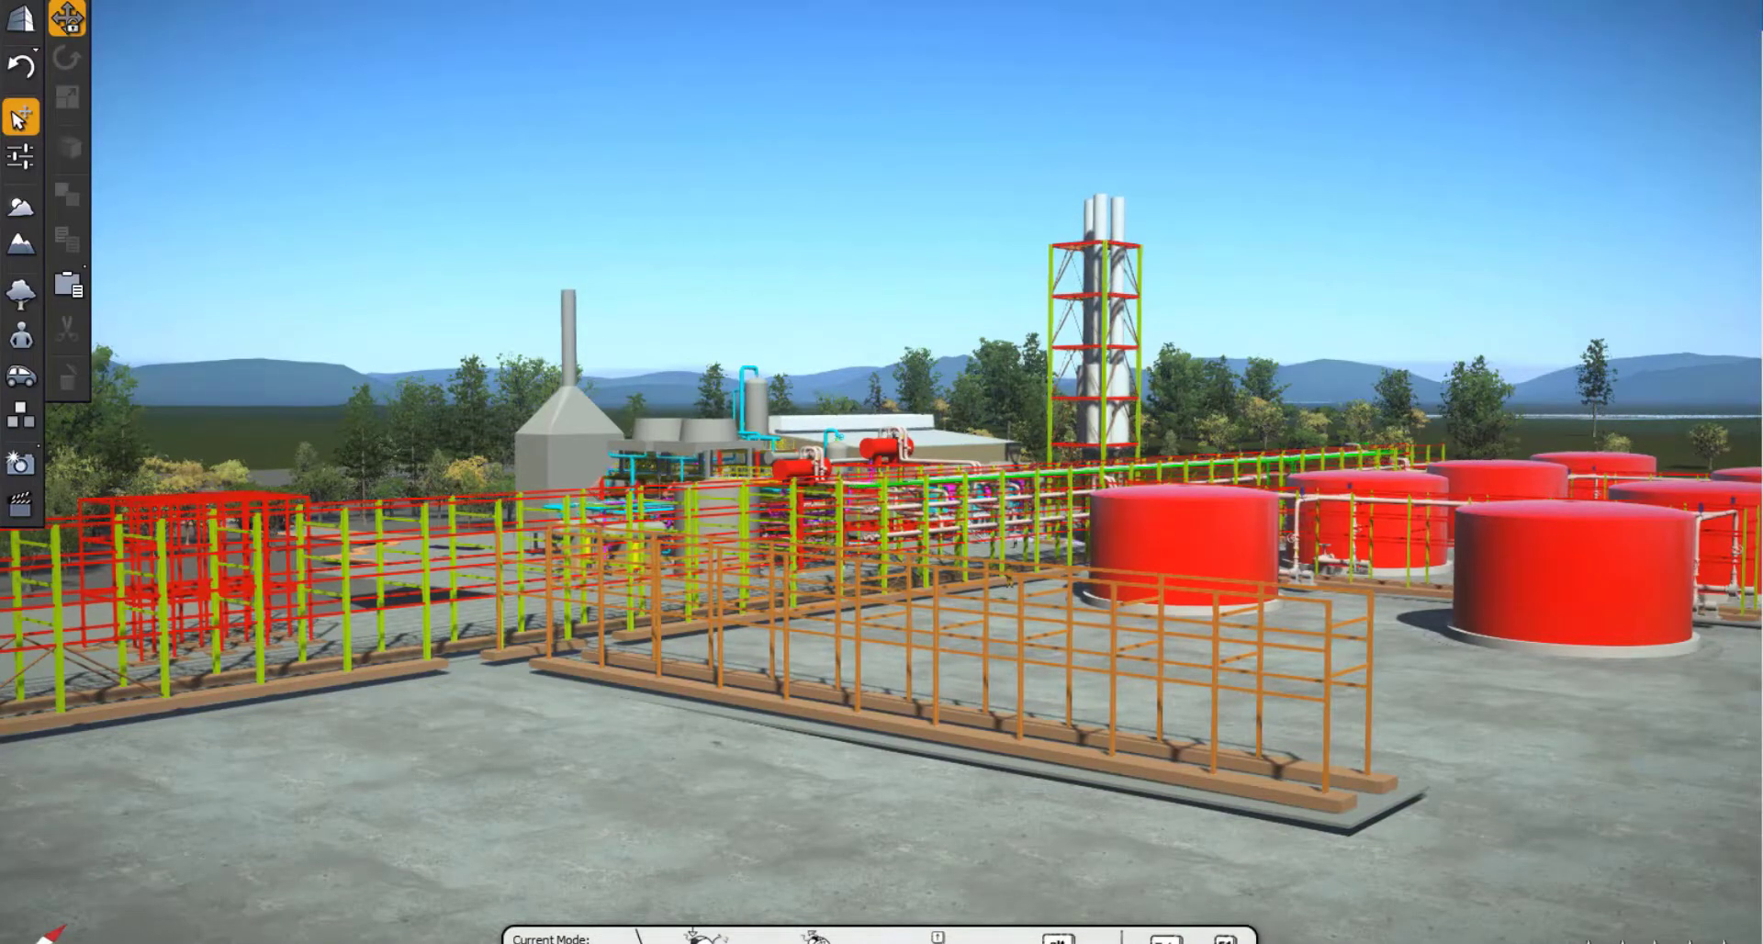
# Start a new movie clip in the movie editor with the current plant view as its first keyframe
pyautogui.click(22, 504)
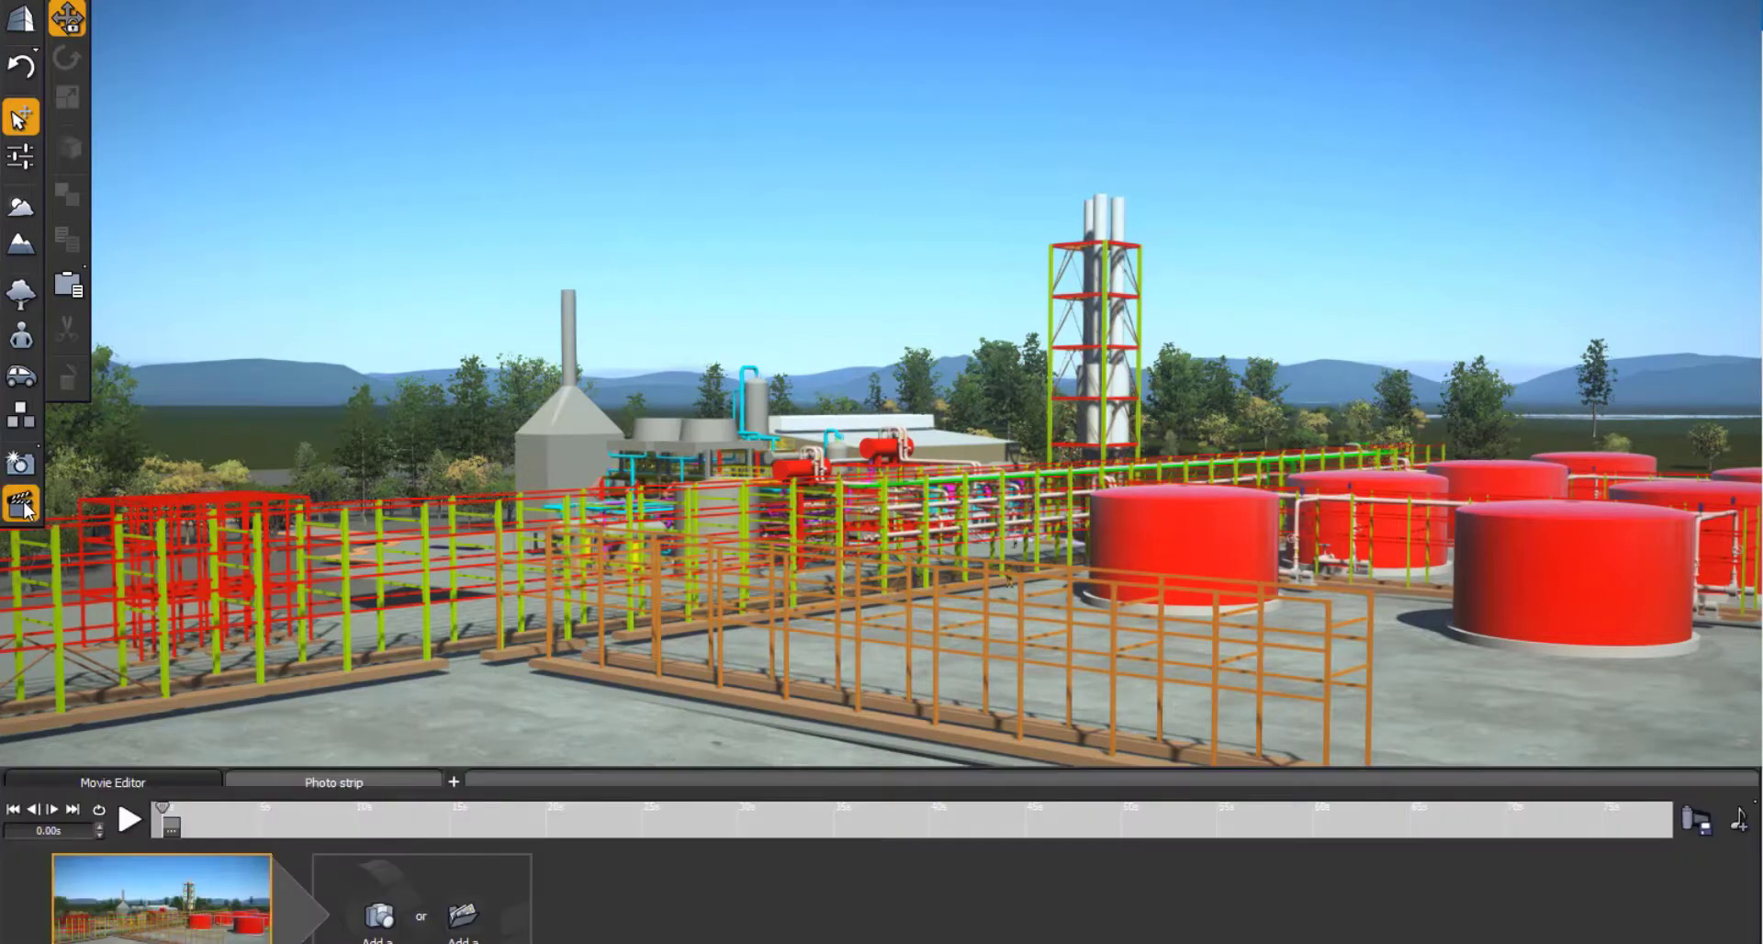
pyautogui.click(241, 929)
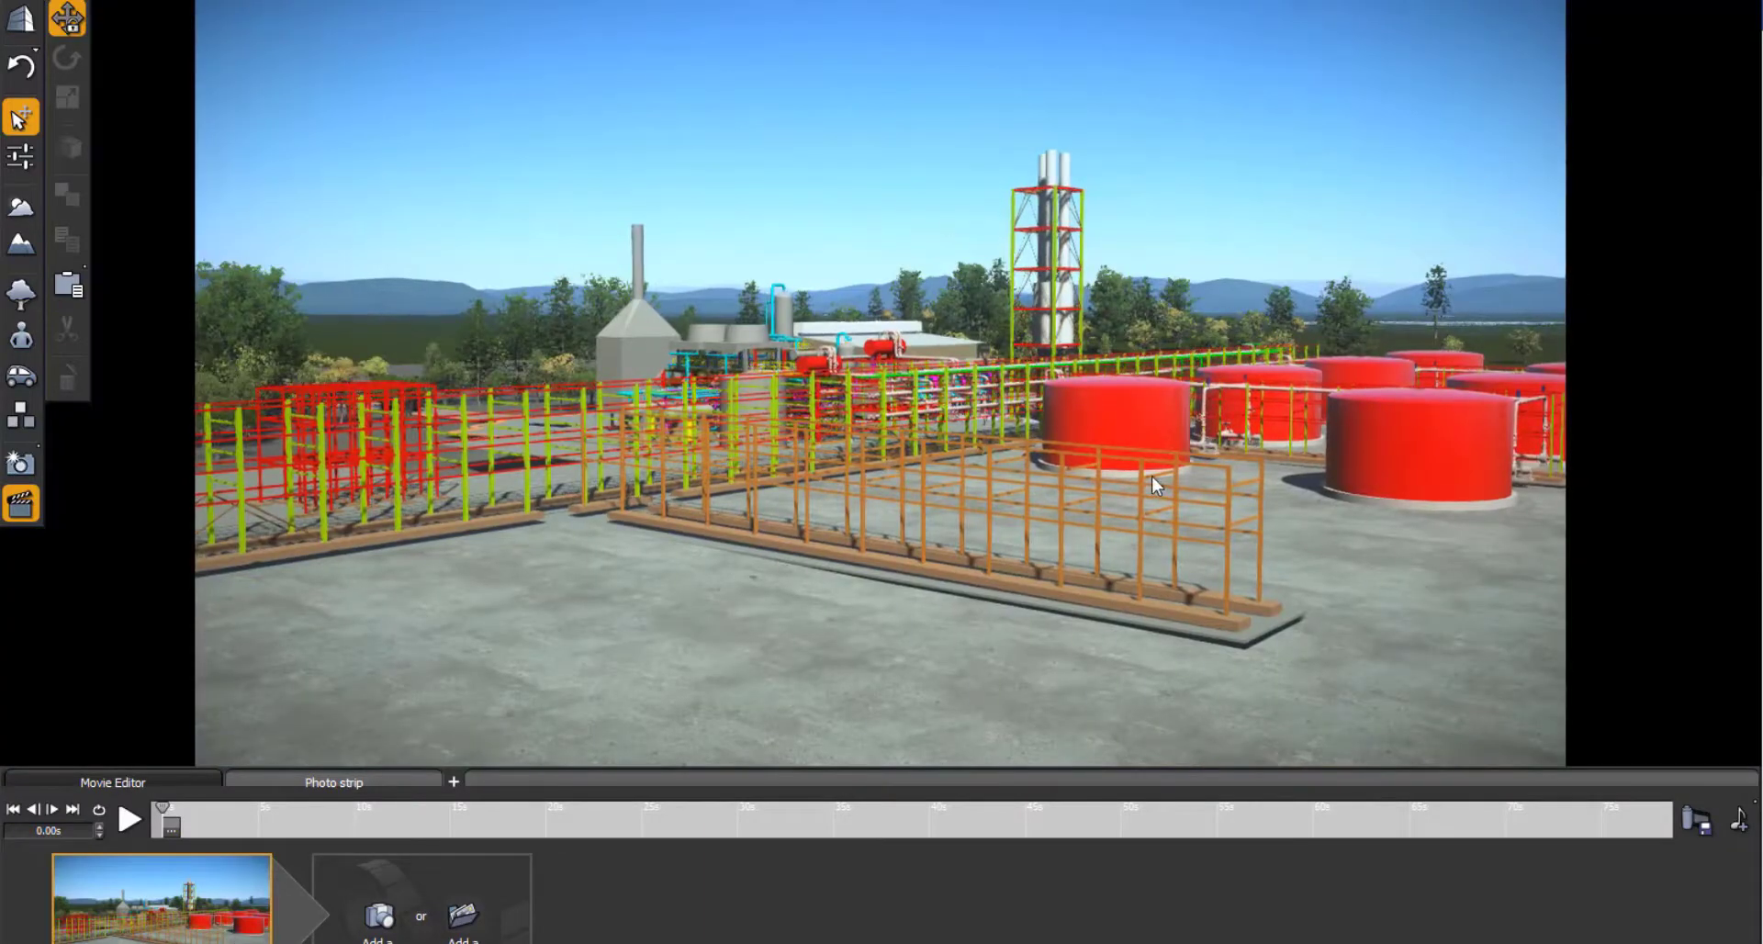
pyautogui.click(377, 925)
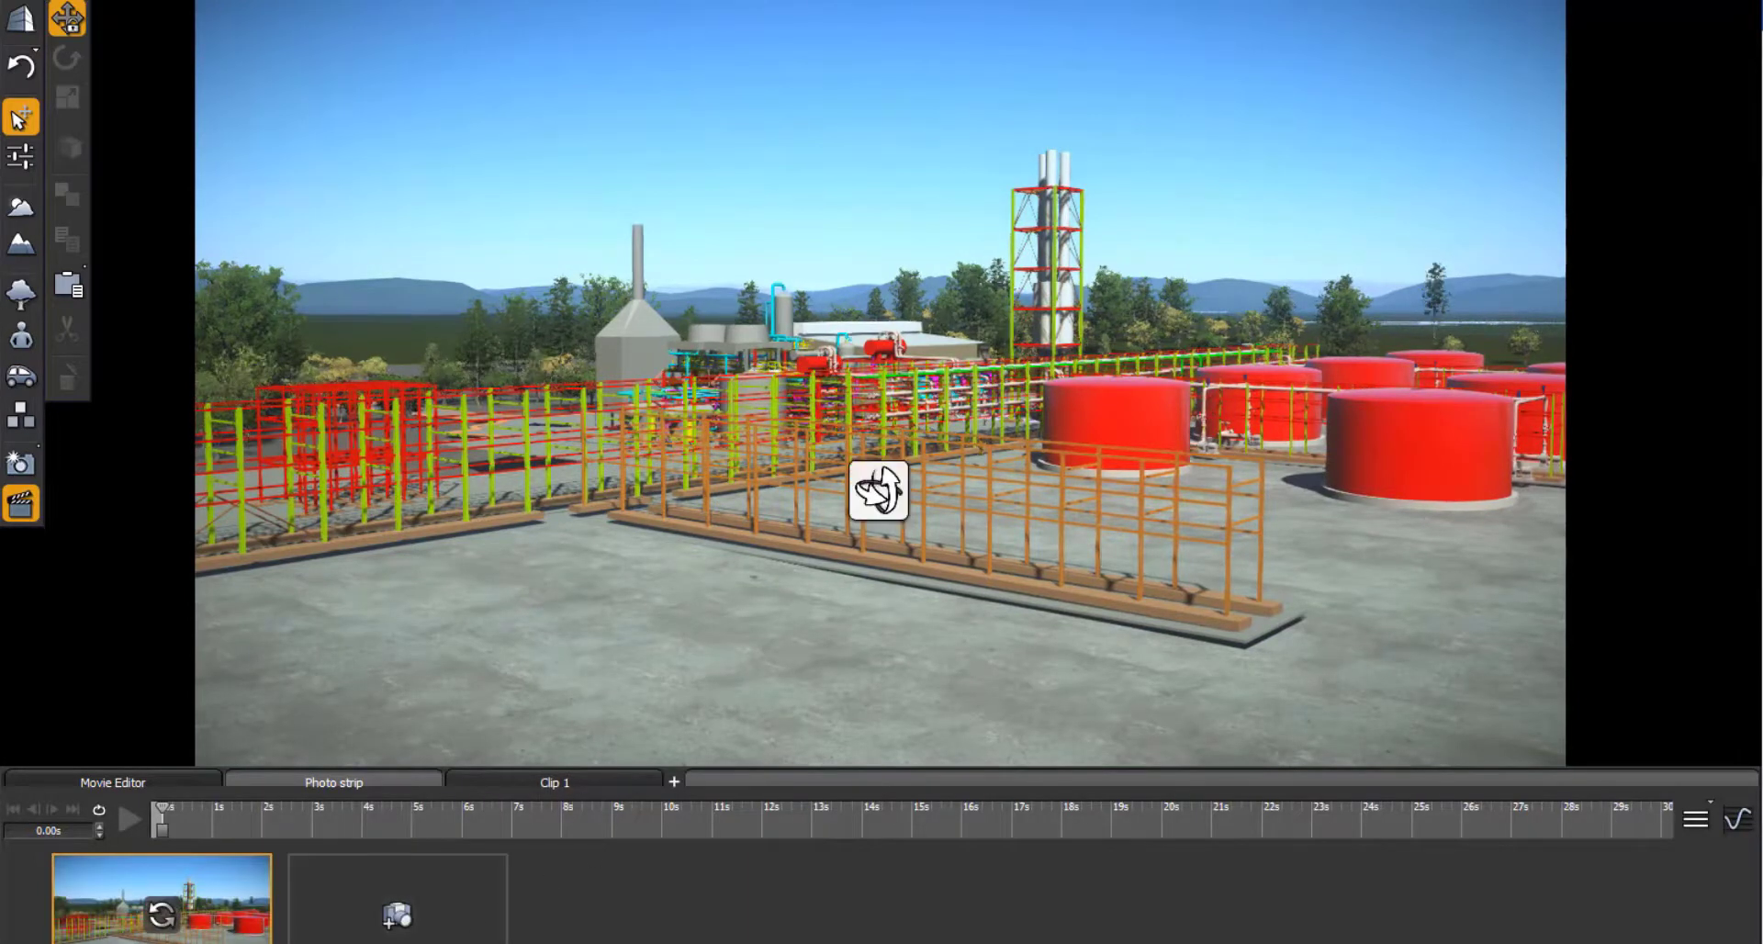
# Frame the red tanks and stacks from a raised viewpoint and add the view as the clip's camera keyframe at 10 s
pyautogui.moveTo(1614, 285); pyautogui.dragTo(1047, 450, button='middle')
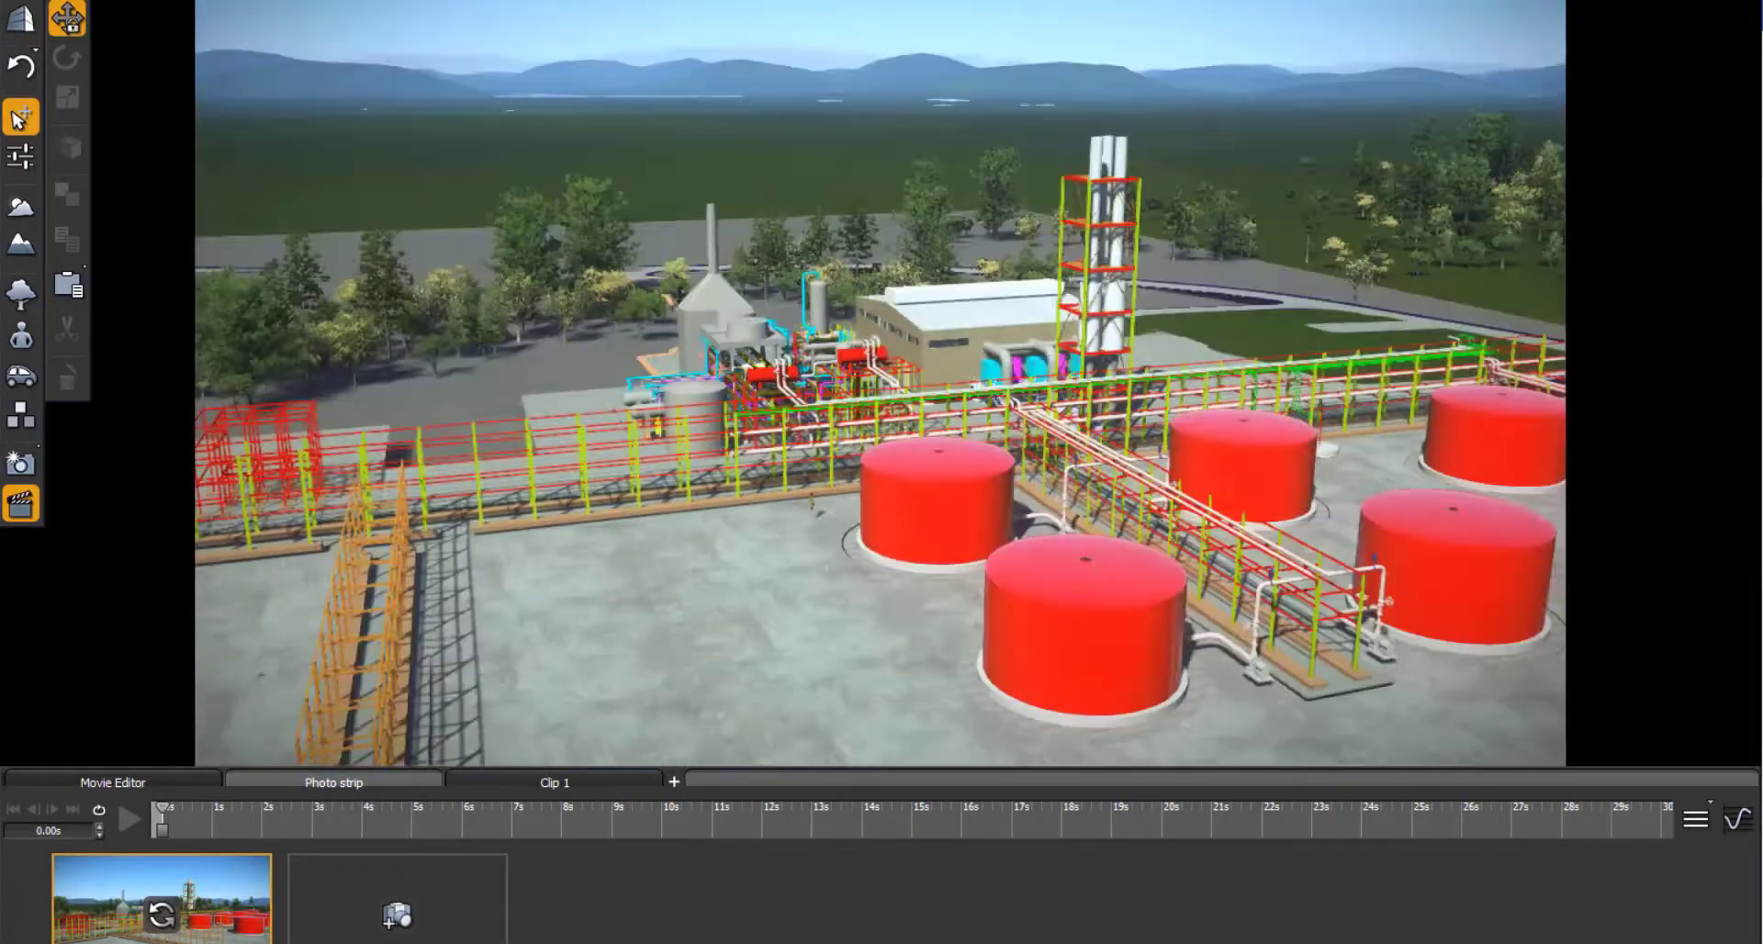
pyautogui.press('Right')
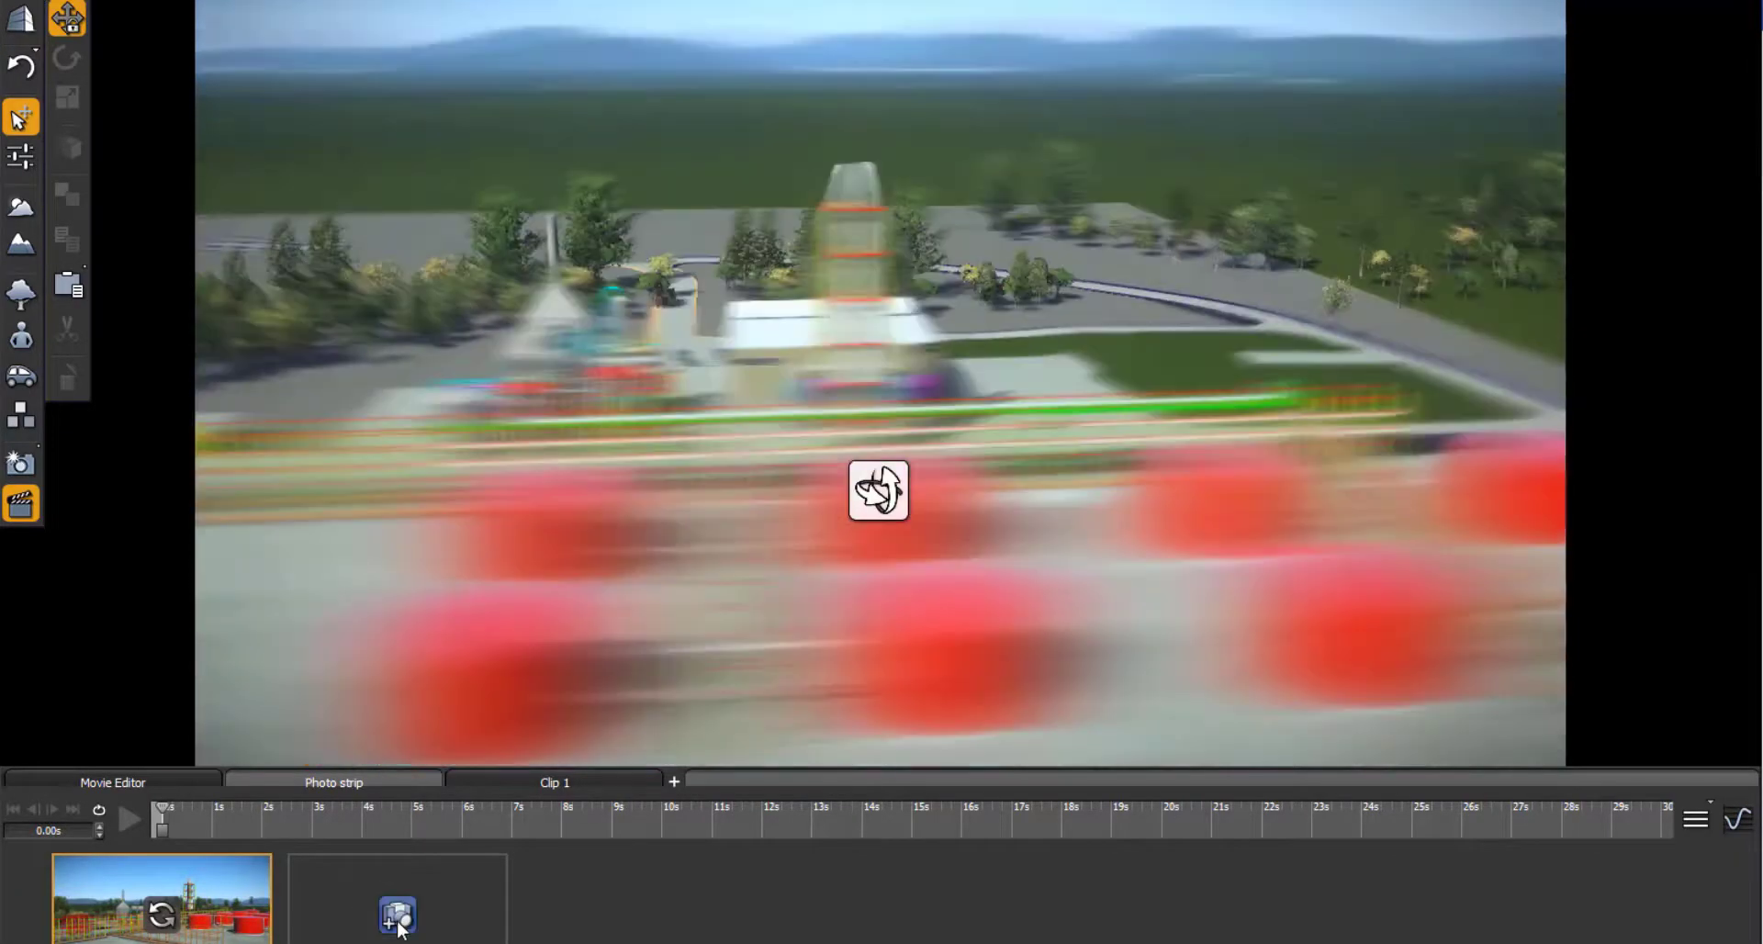
pyautogui.click(398, 919)
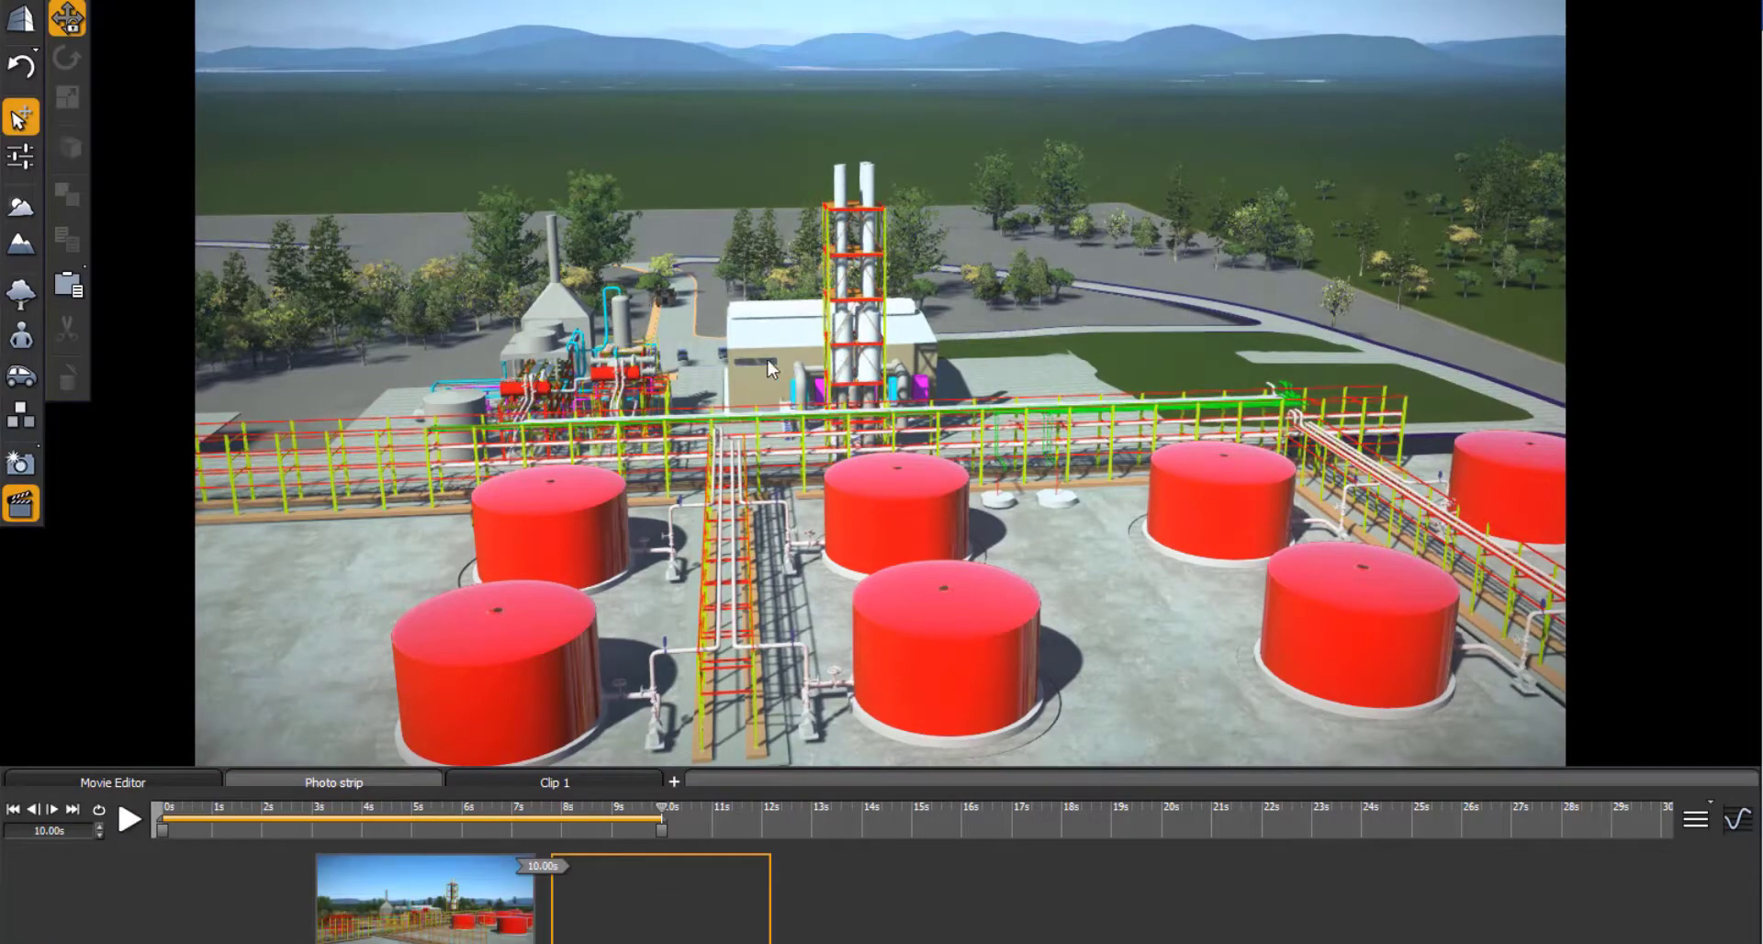
pyautogui.click(661, 910)
pyautogui.moveTo(870, 493); pyautogui.dragTo(878, 489, button='right')
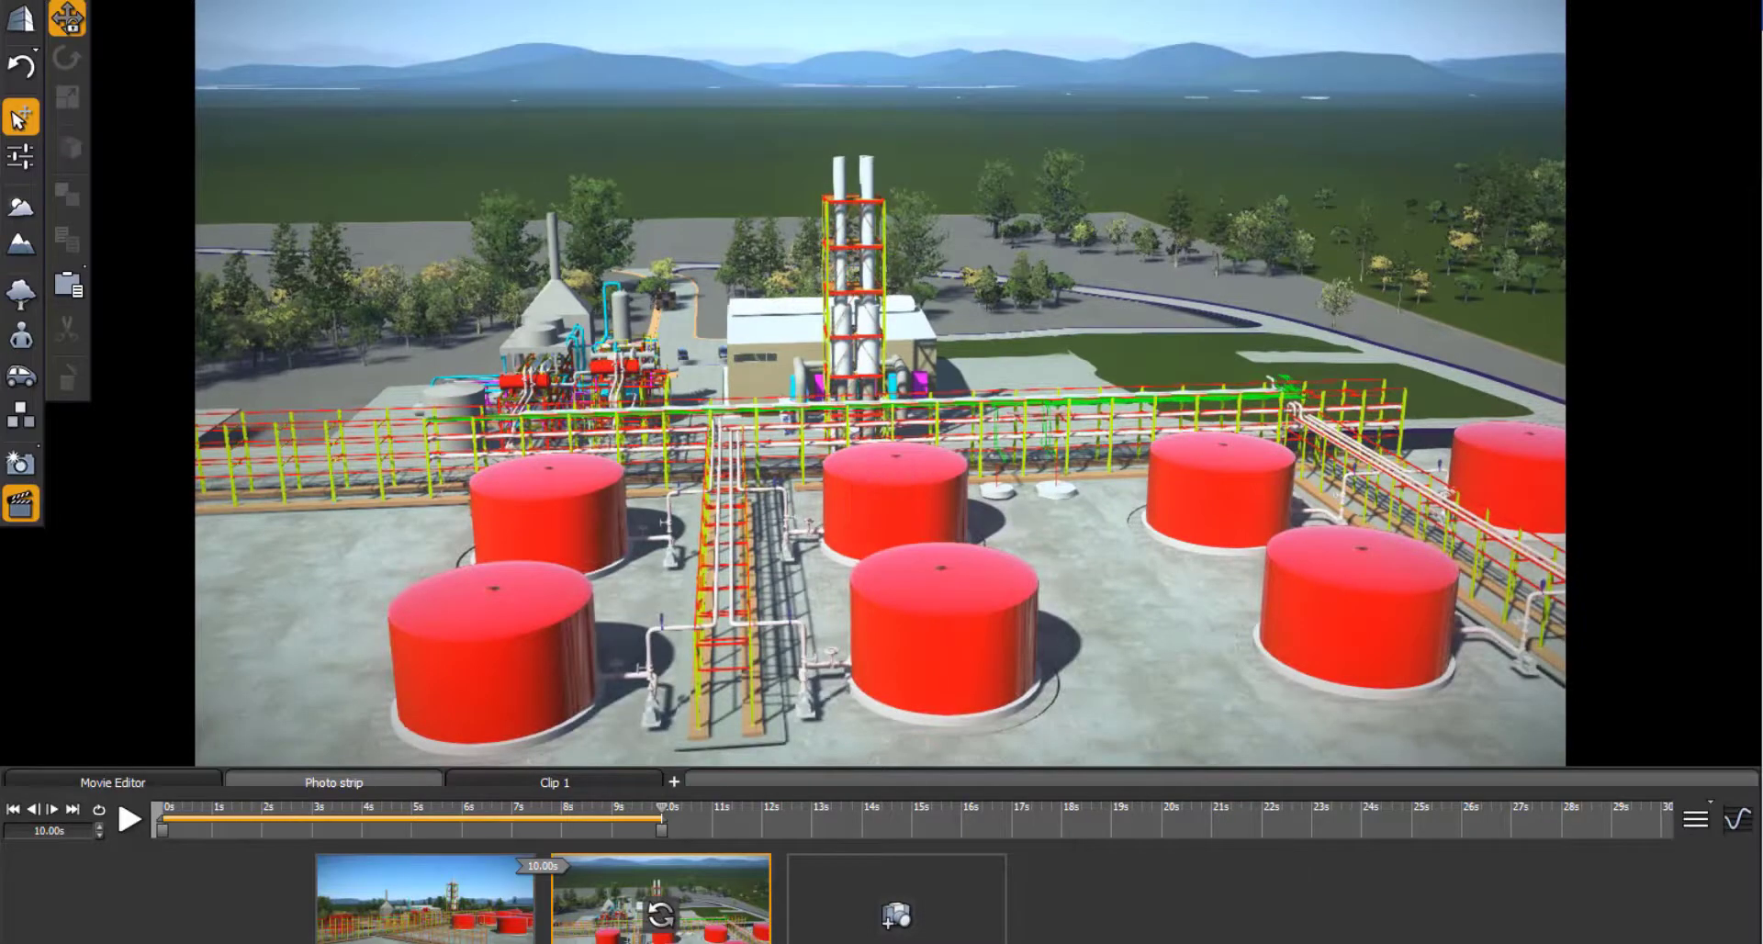
# Add two more camera keyframes at 15 s and 15.68 s, with raised angled views over the tanks and pipe racks
pyautogui.moveTo(1200, 444); pyautogui.dragTo(1149, 509, button='right')
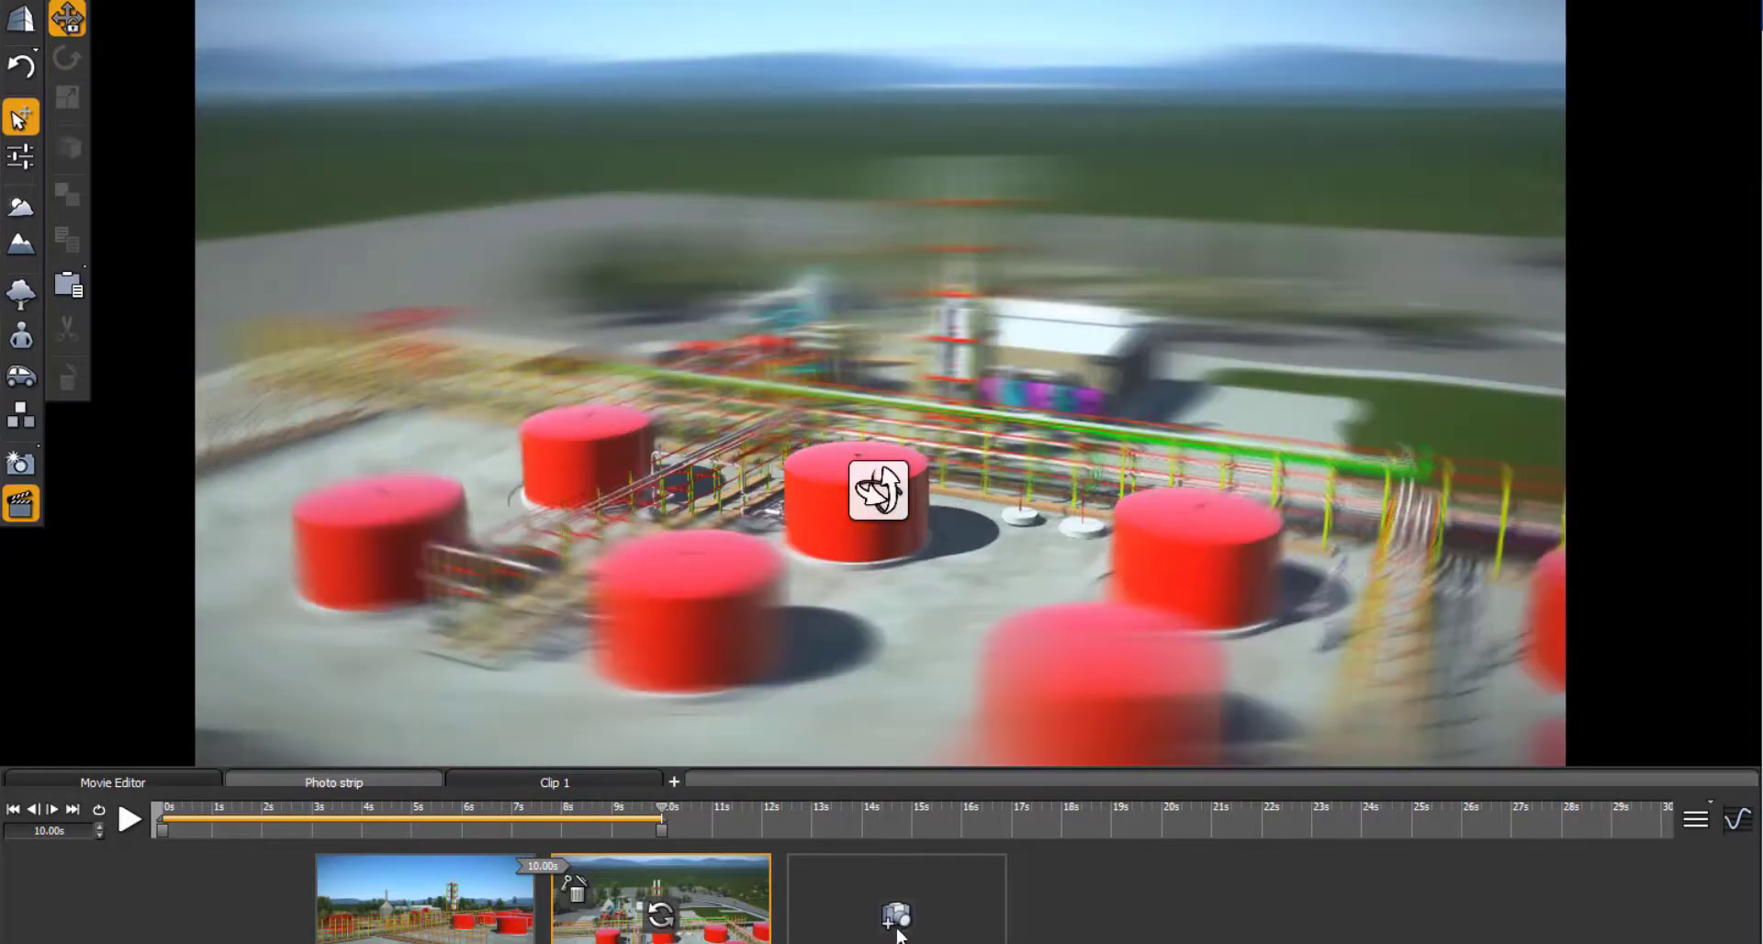
pyautogui.click(896, 916)
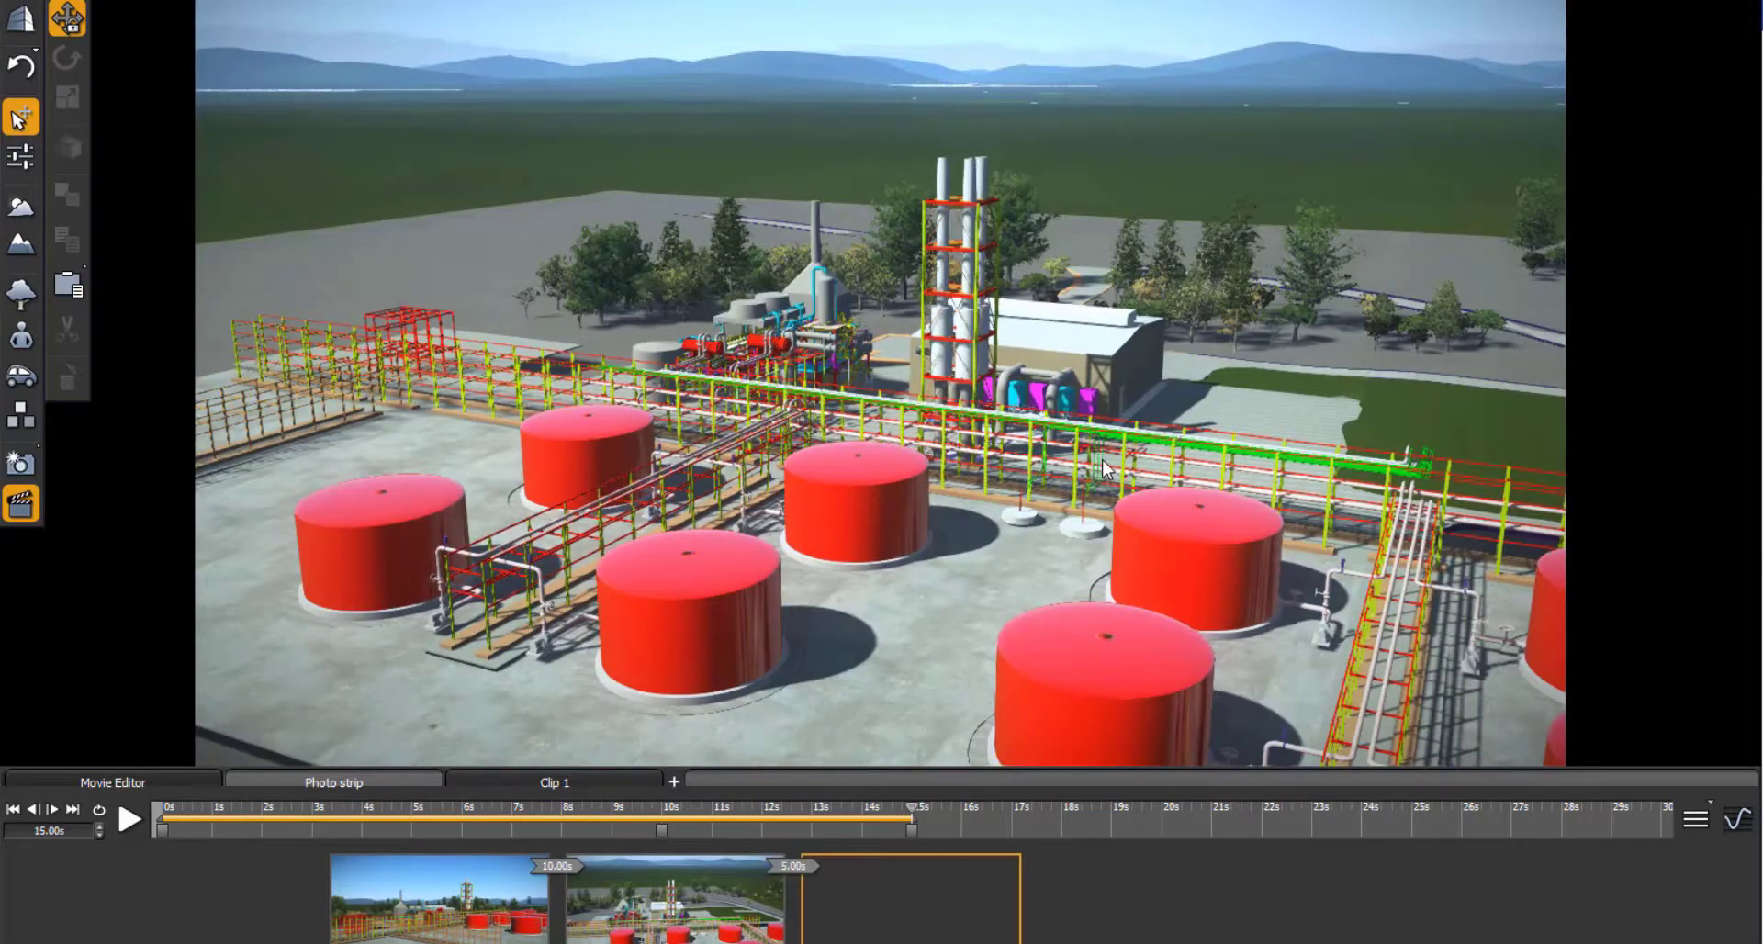
pyautogui.click(910, 913)
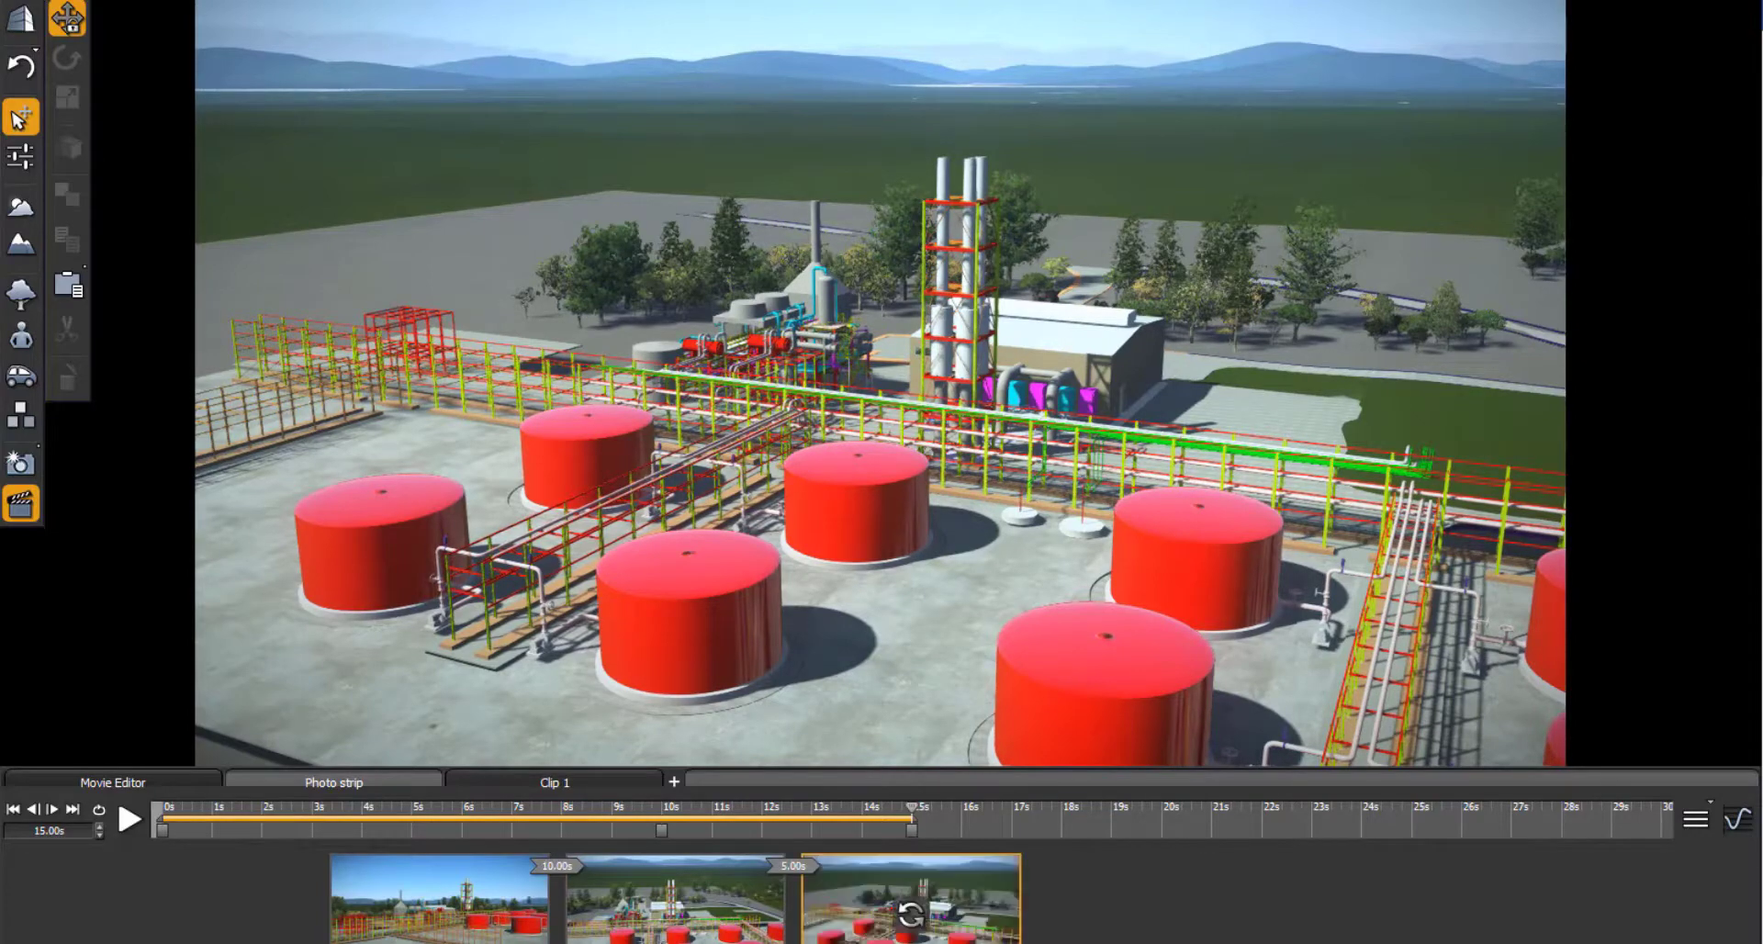
pyautogui.click(1147, 911)
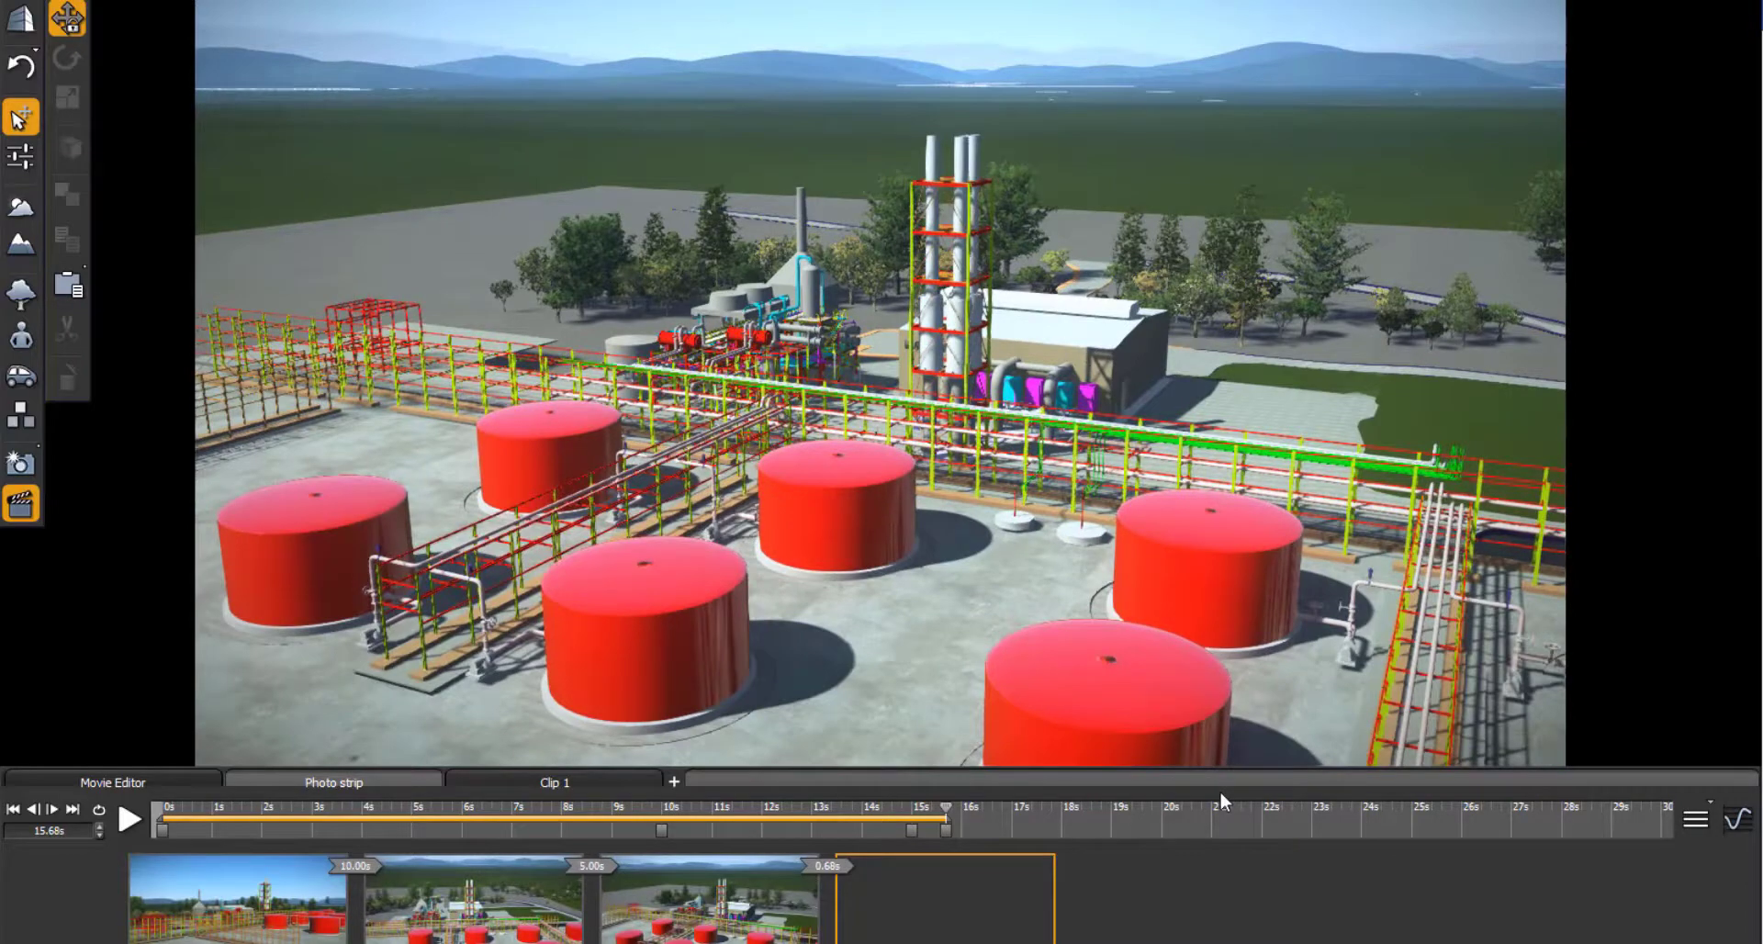
# Preview the clip, pause it at about 11.45 s, and adjust the Camera.Position.Y curve at its 10 s keyframe
pyautogui.click(129, 820)
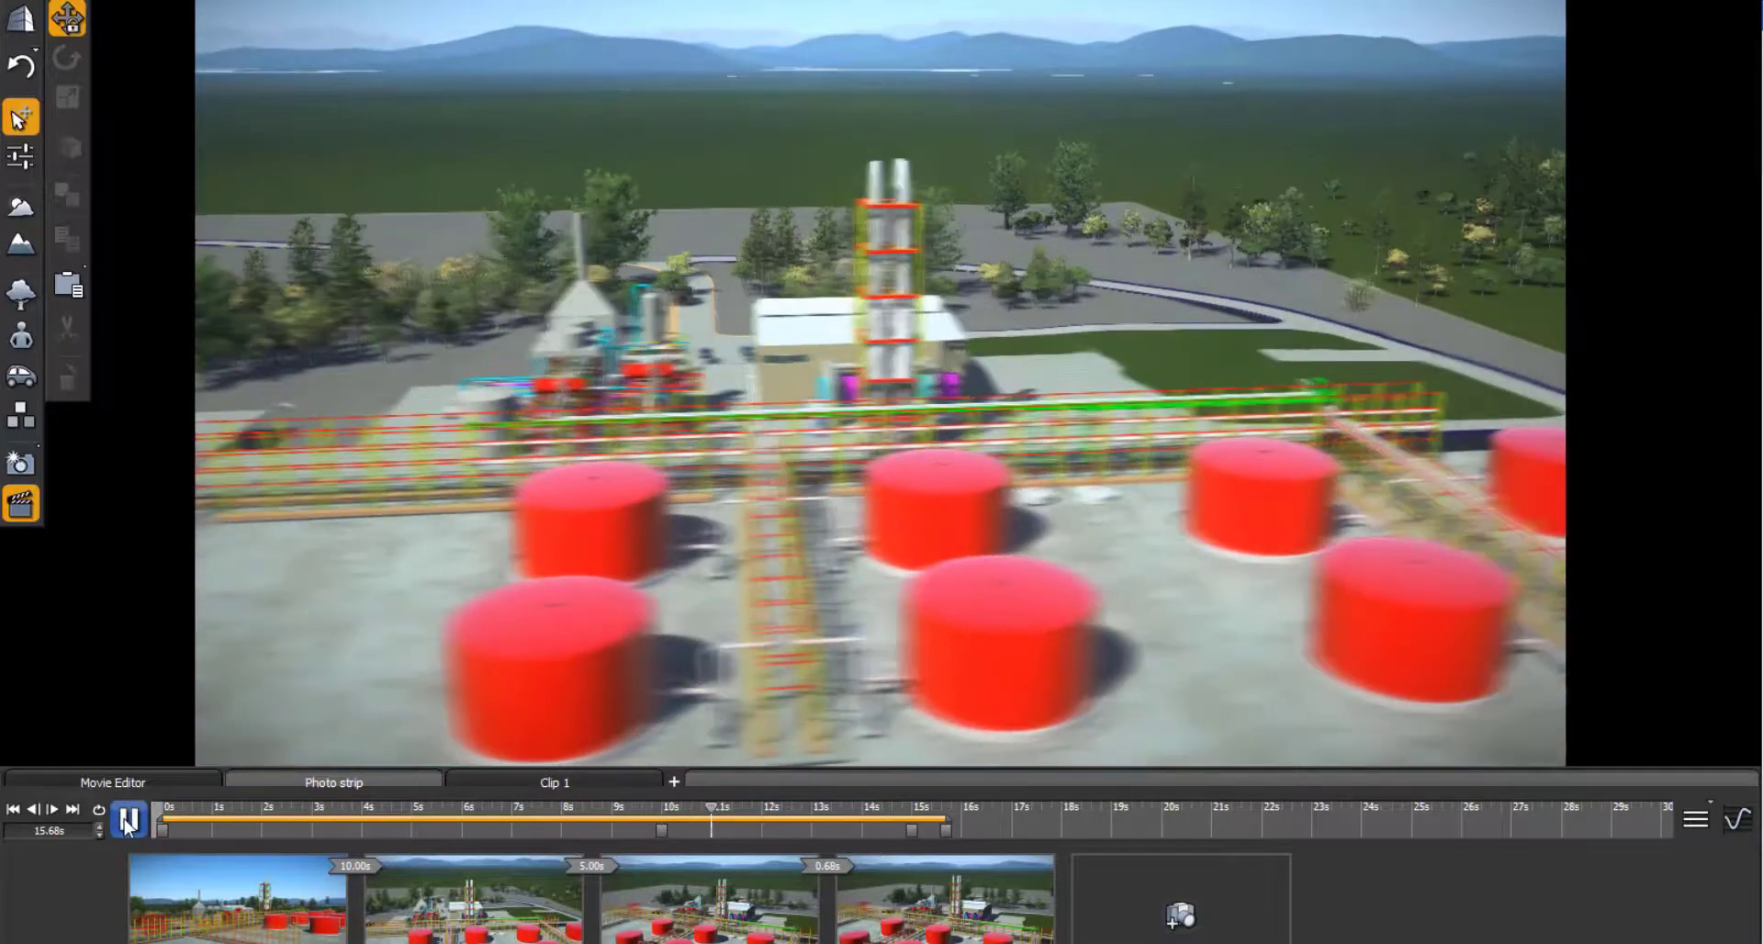
pyautogui.click(128, 821)
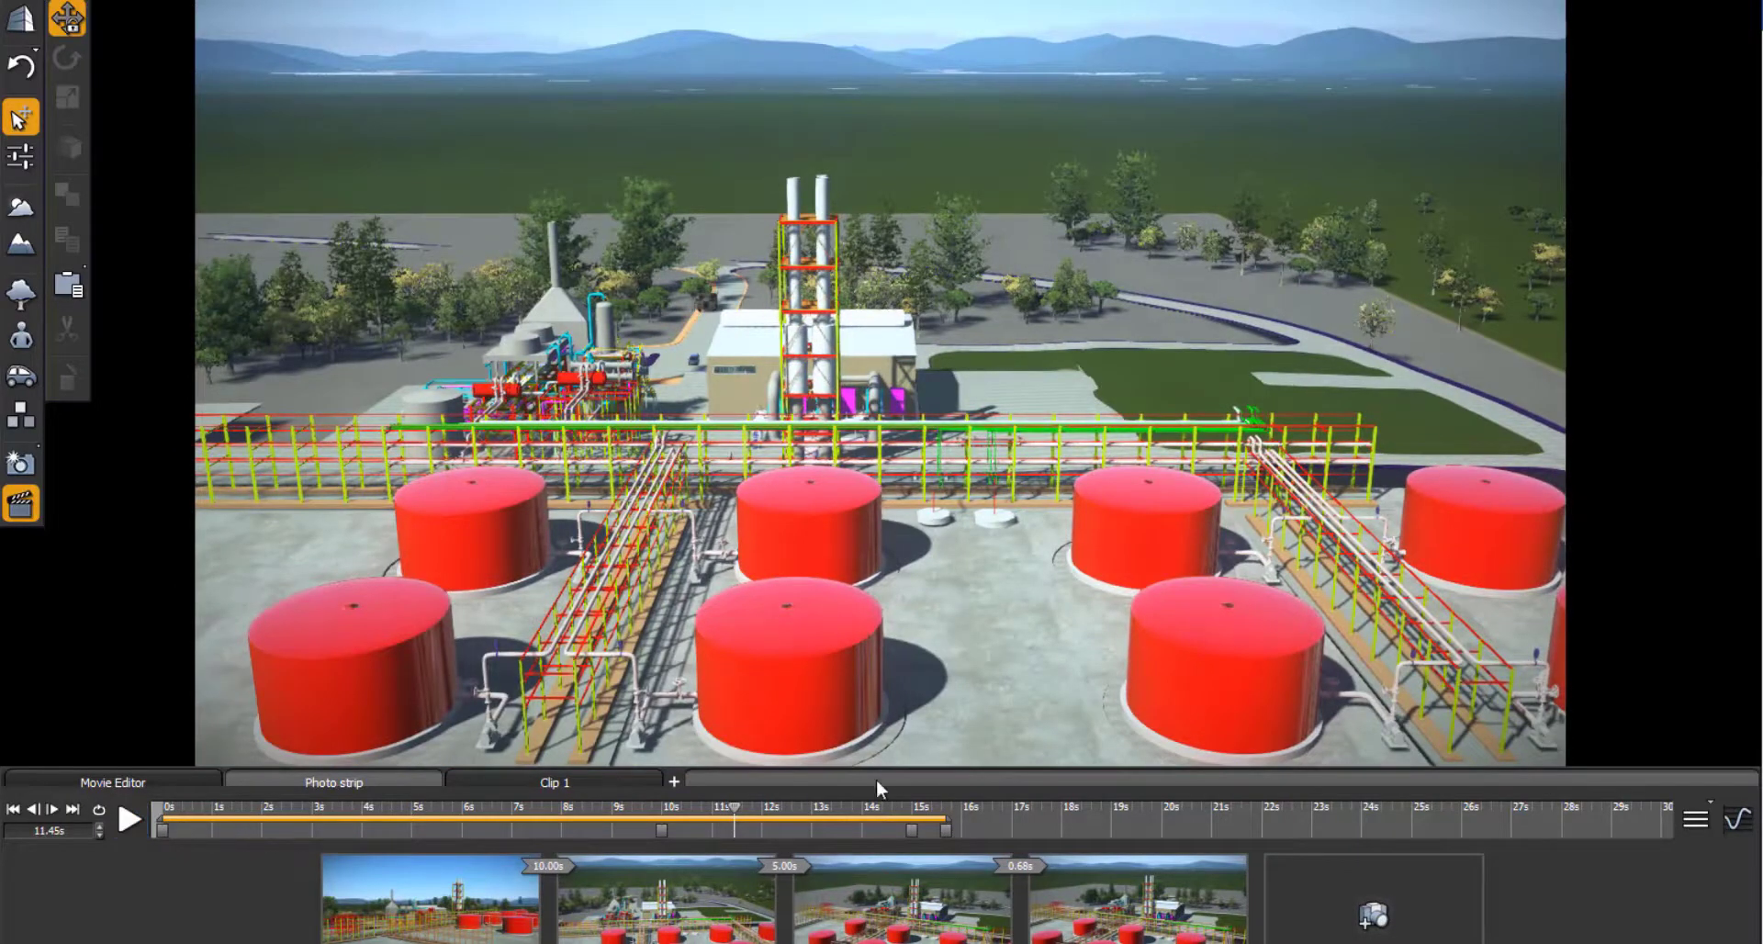
pyautogui.click(1735, 826)
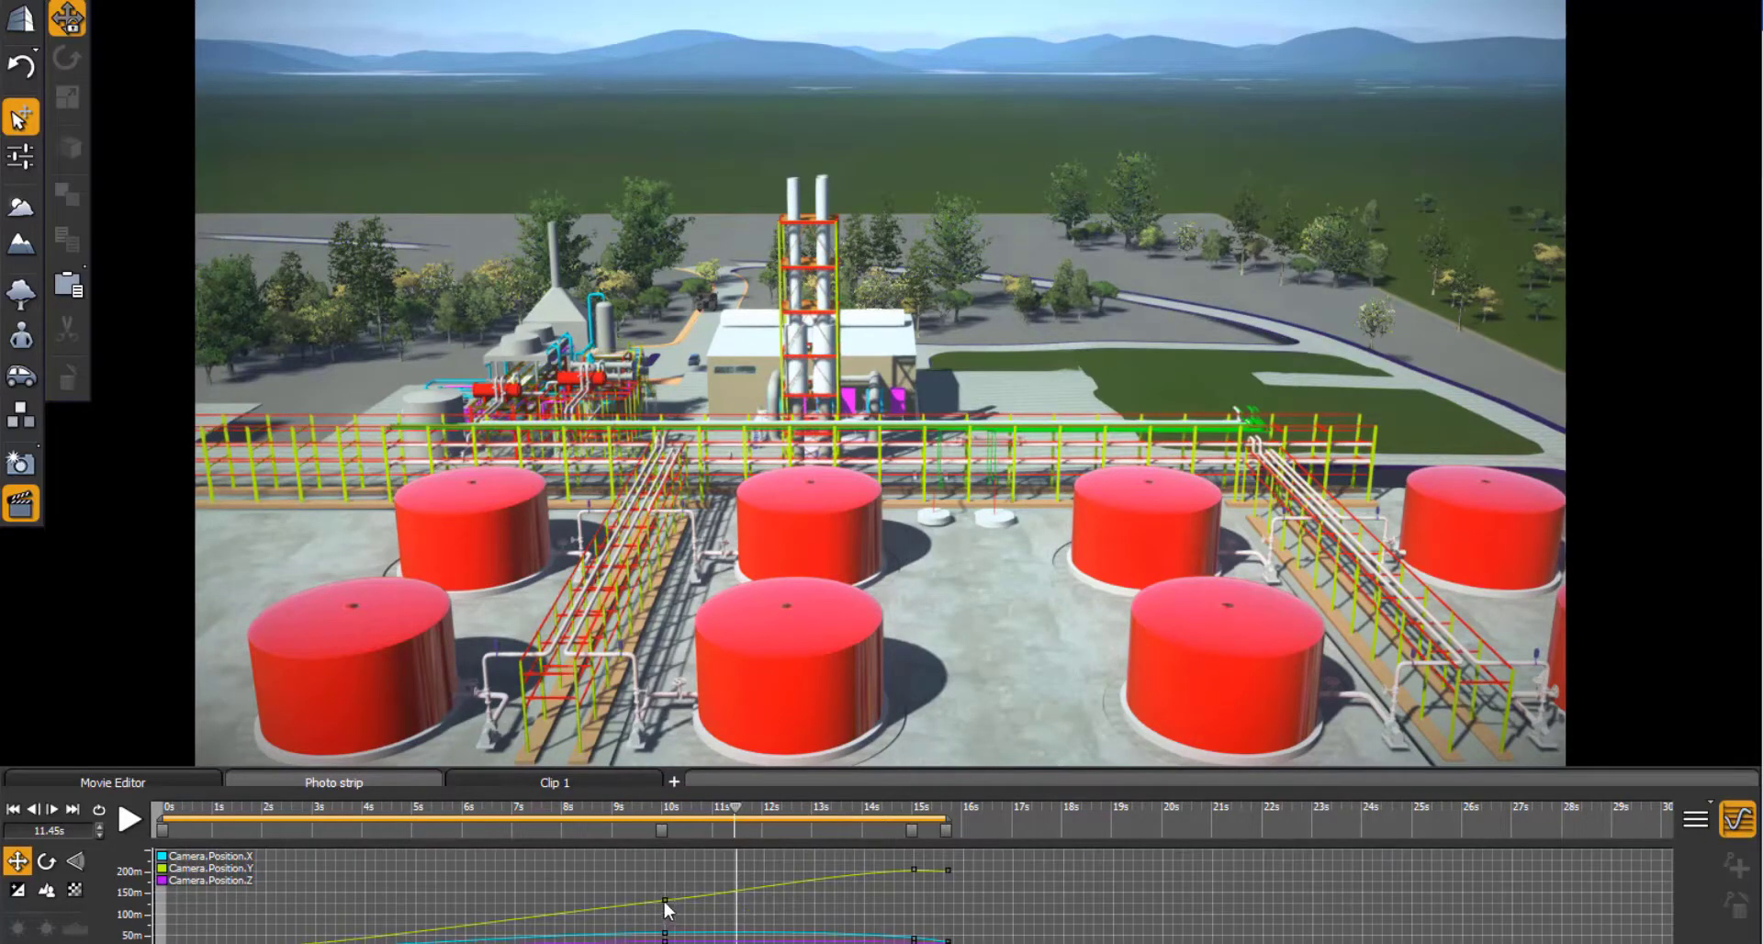
pyautogui.moveTo(664, 901); pyautogui.dragTo(665, 903)
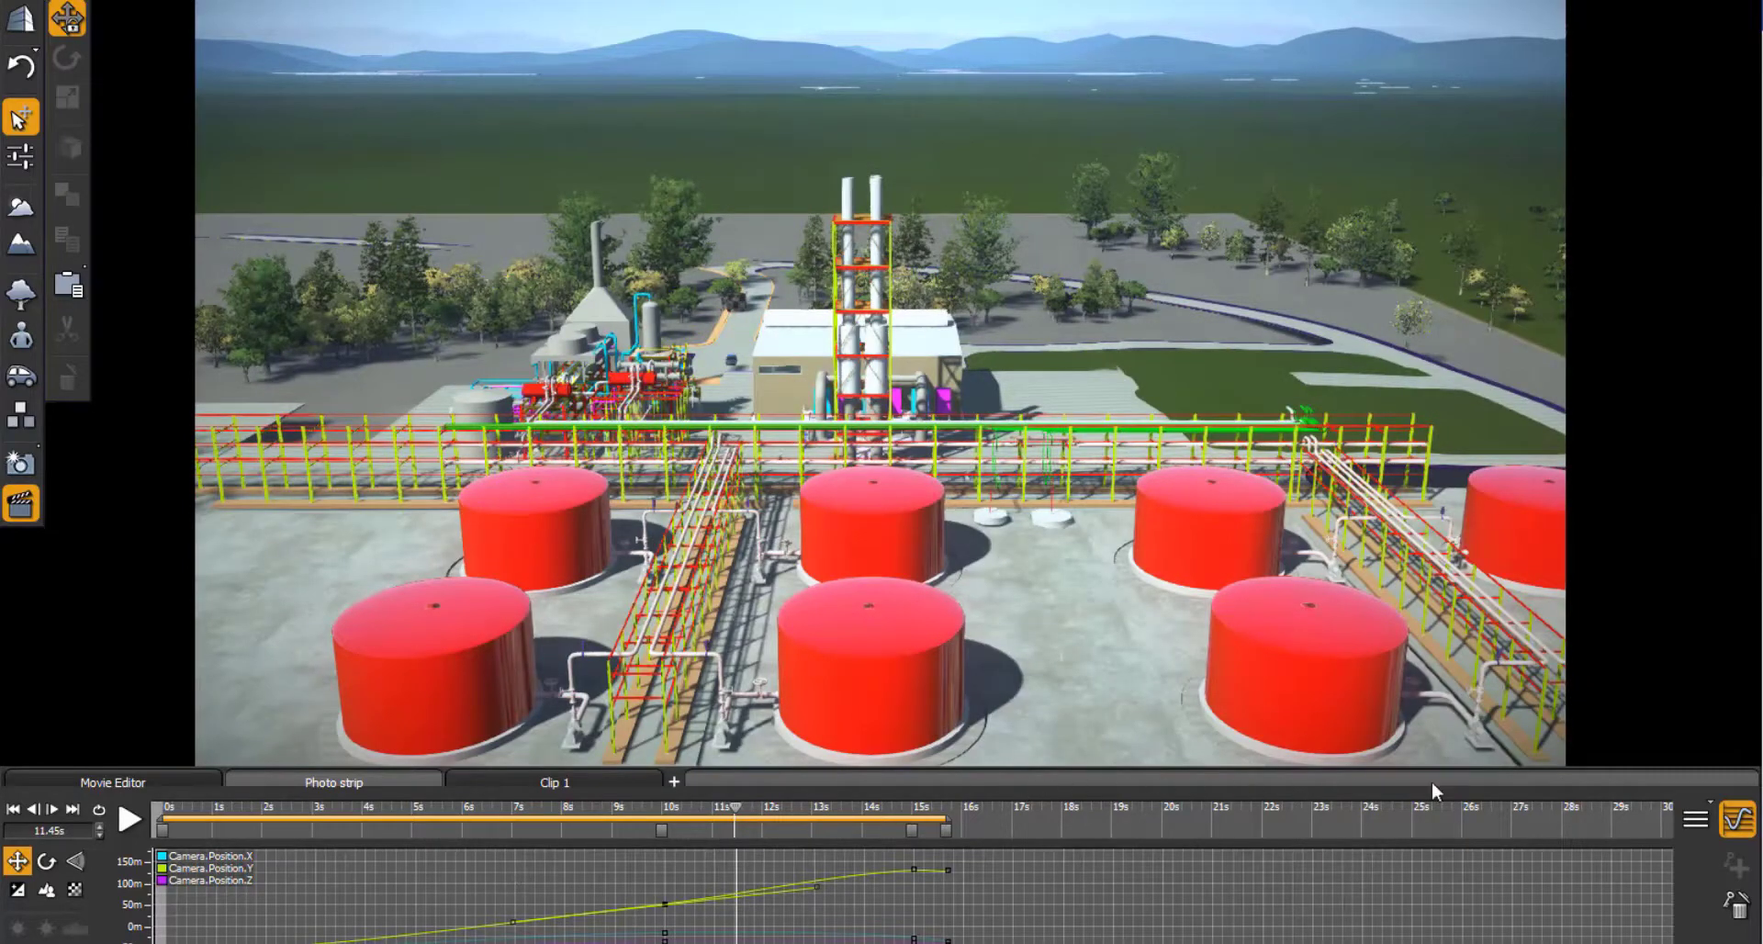
# Review the clip's movie export options and close them without exporting
pyautogui.click(1690, 820)
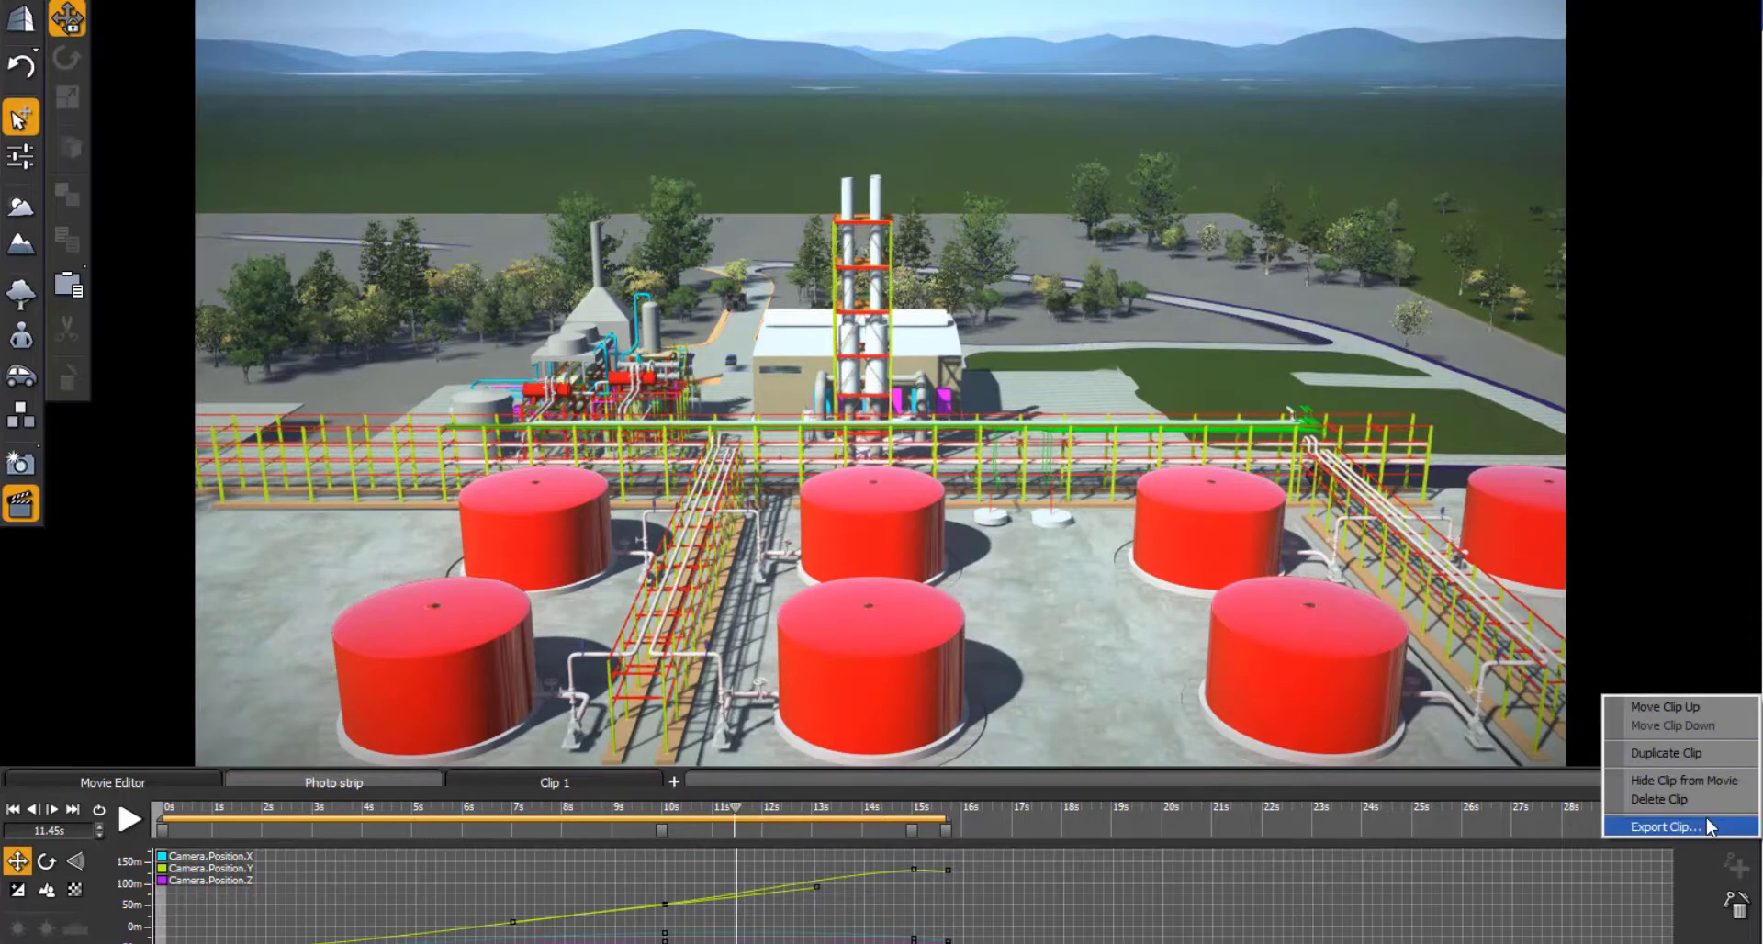
pyautogui.click(1706, 825)
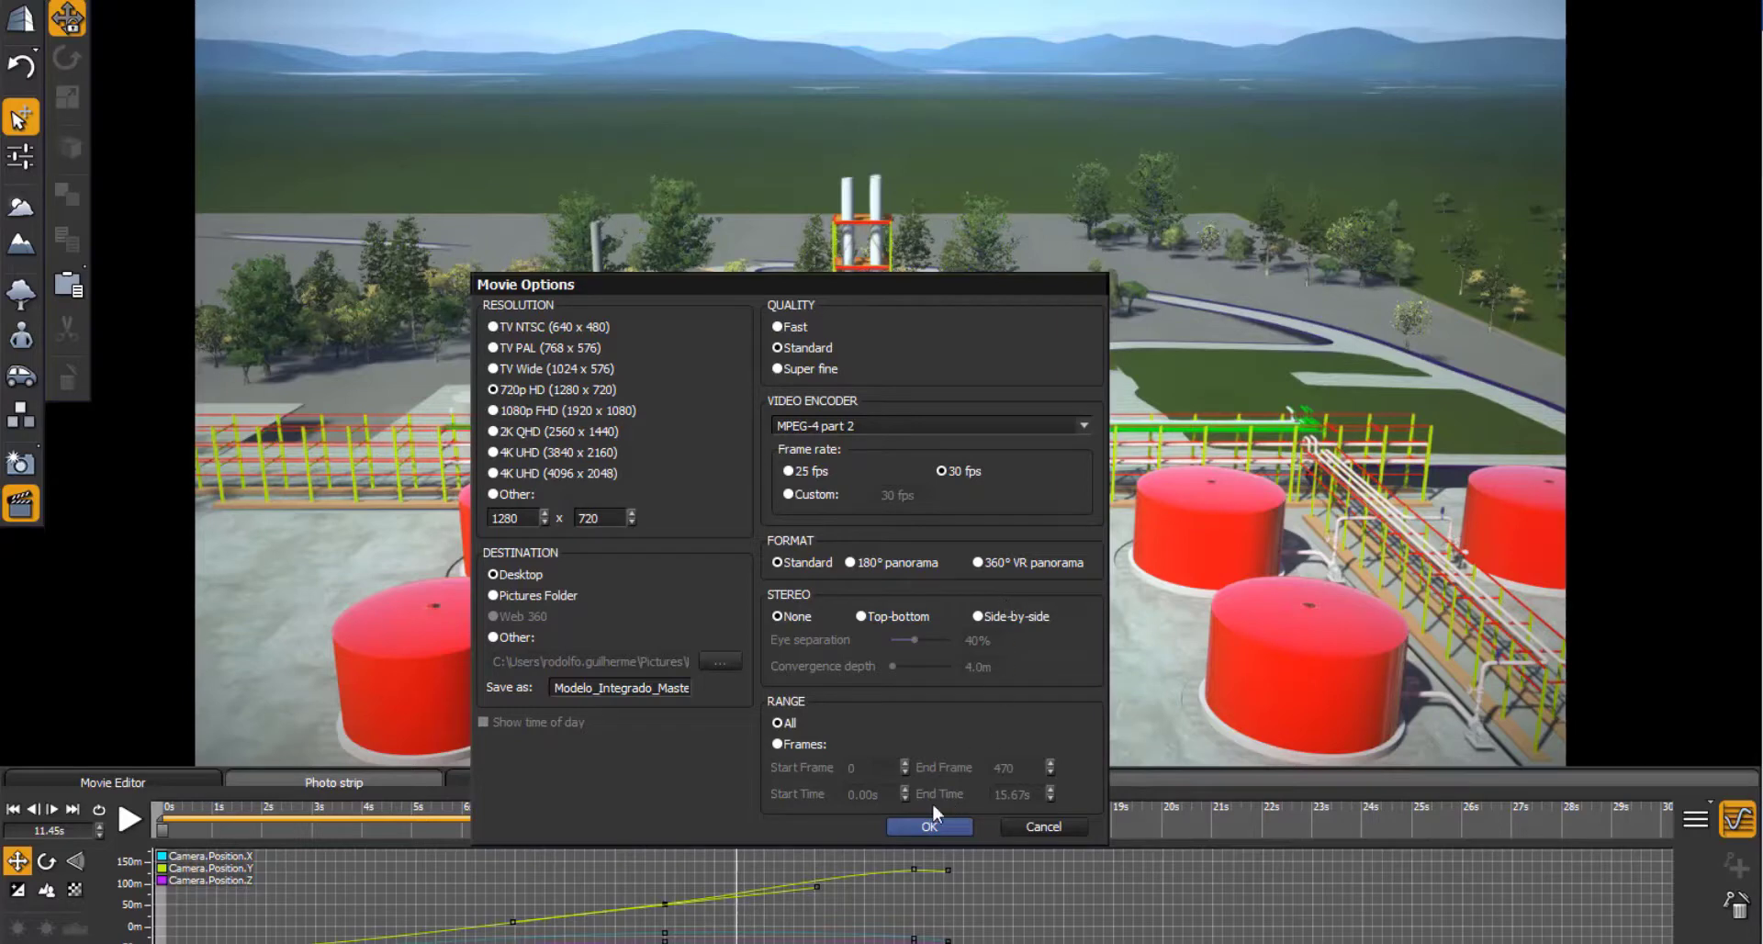
pyautogui.click(1031, 825)
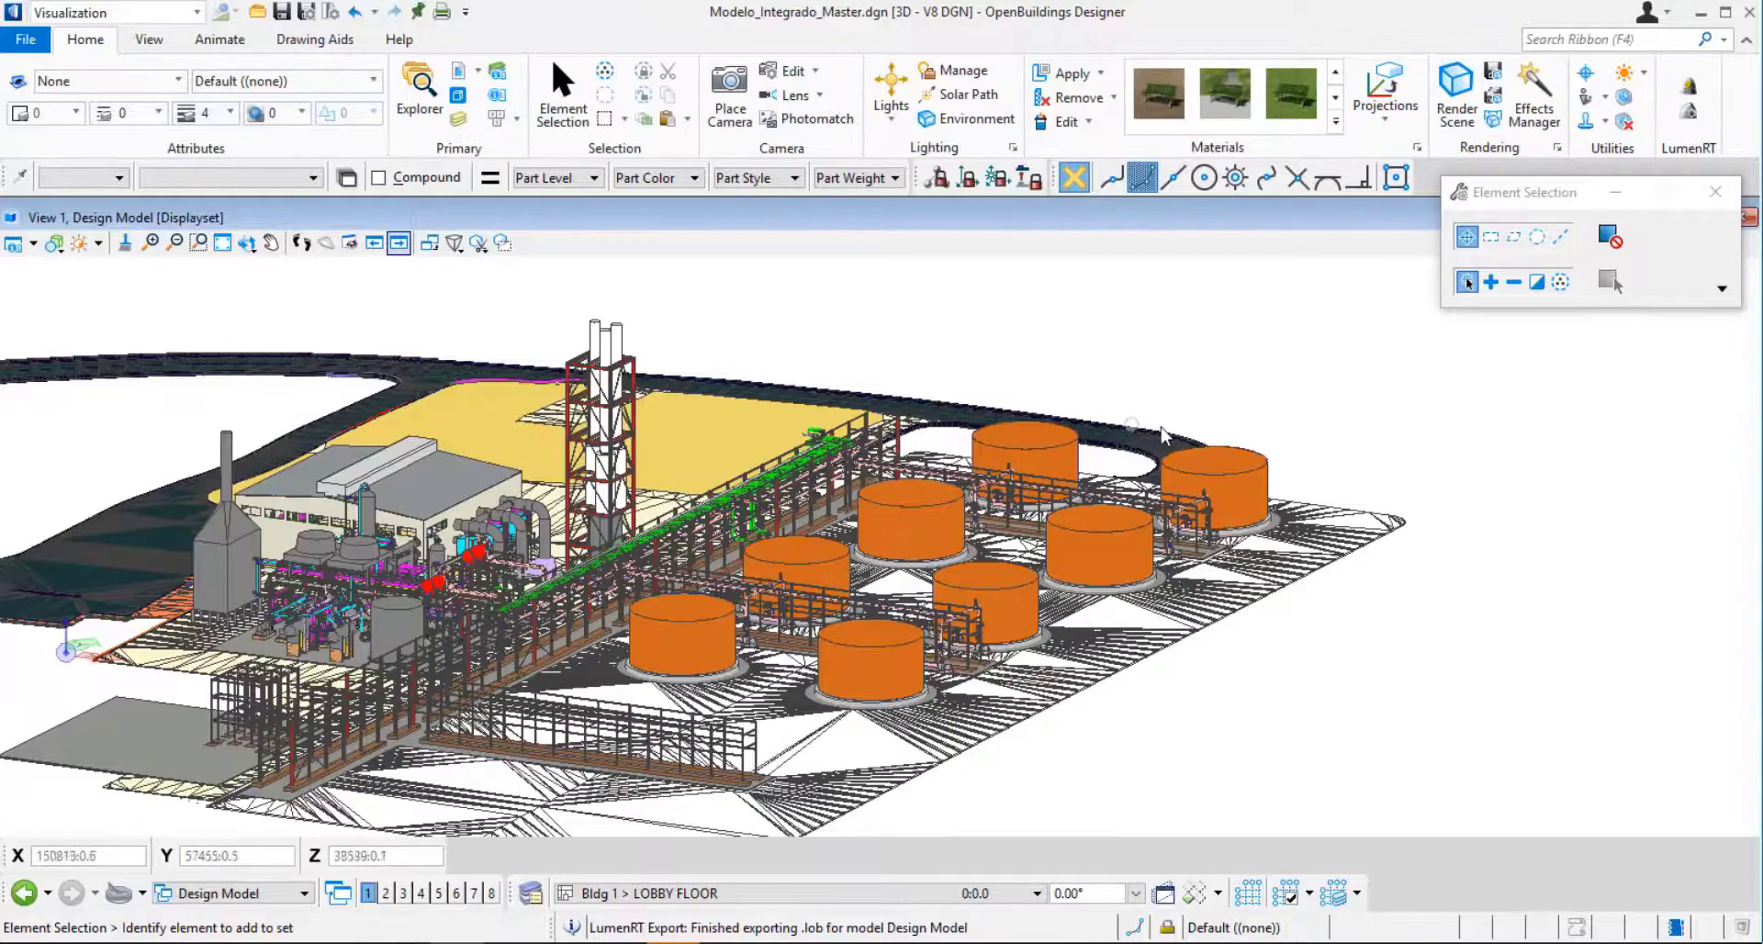
# Examine the integrated plant model and the LumenRT export command in OpenBuildings Designer
pyautogui.scroll(-3, 1021, 487)
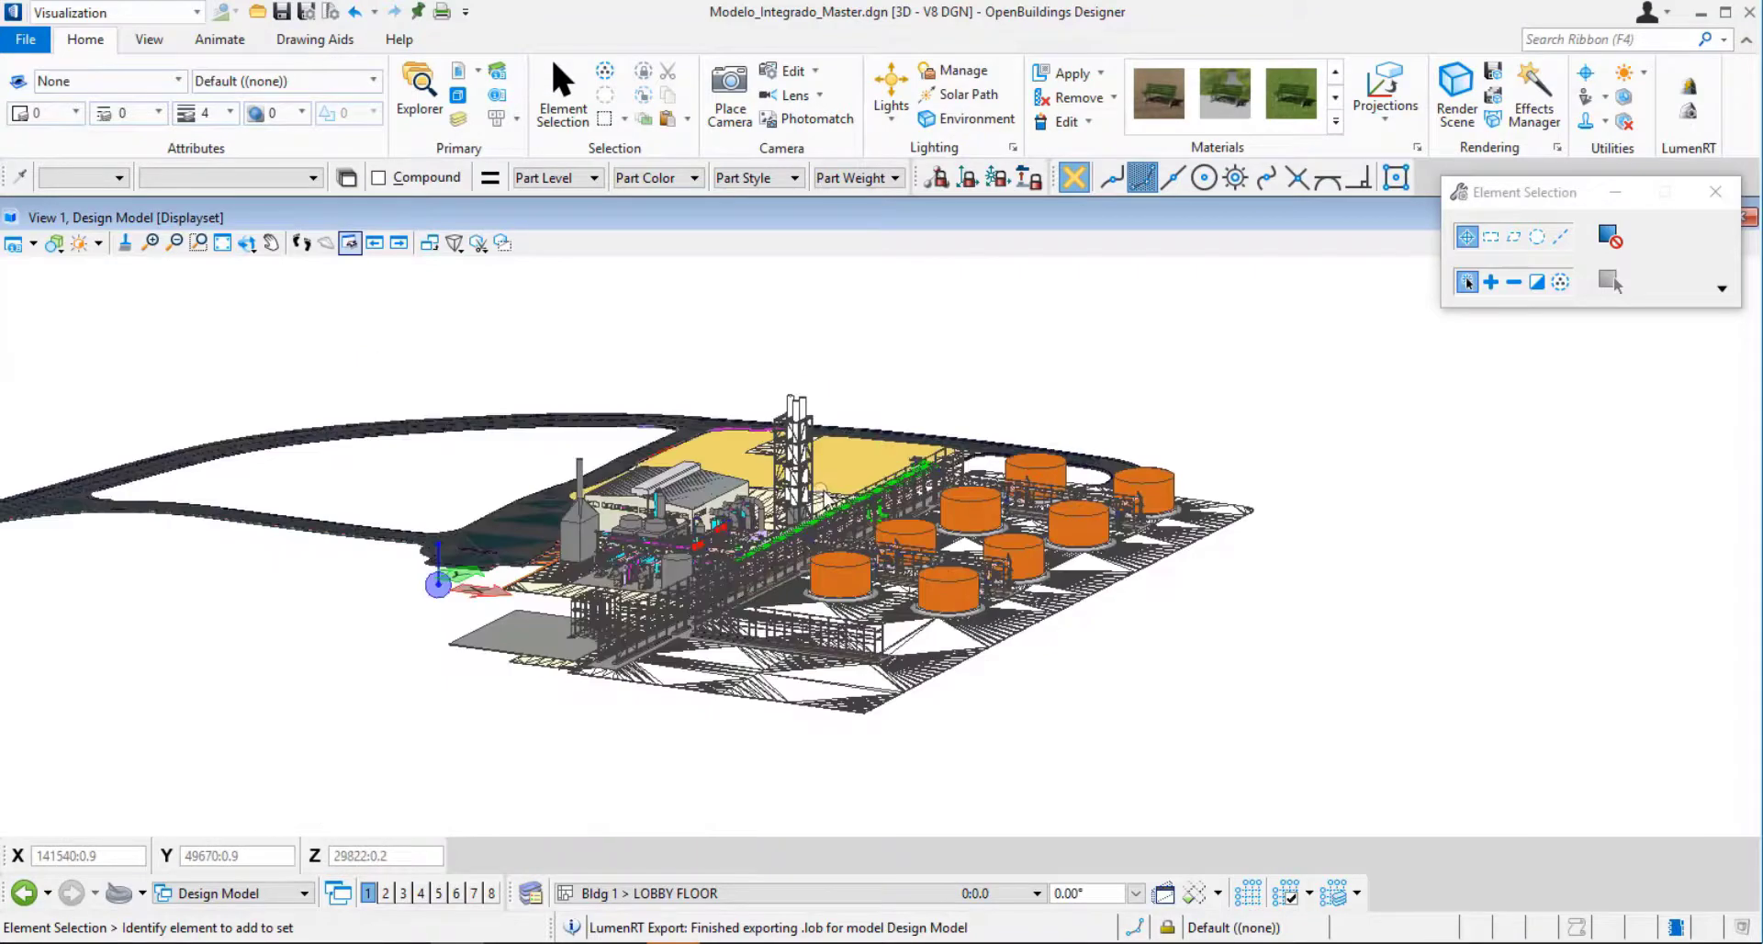
pyautogui.moveTo(814, 483); pyautogui.dragTo(940, 530, button='middle')
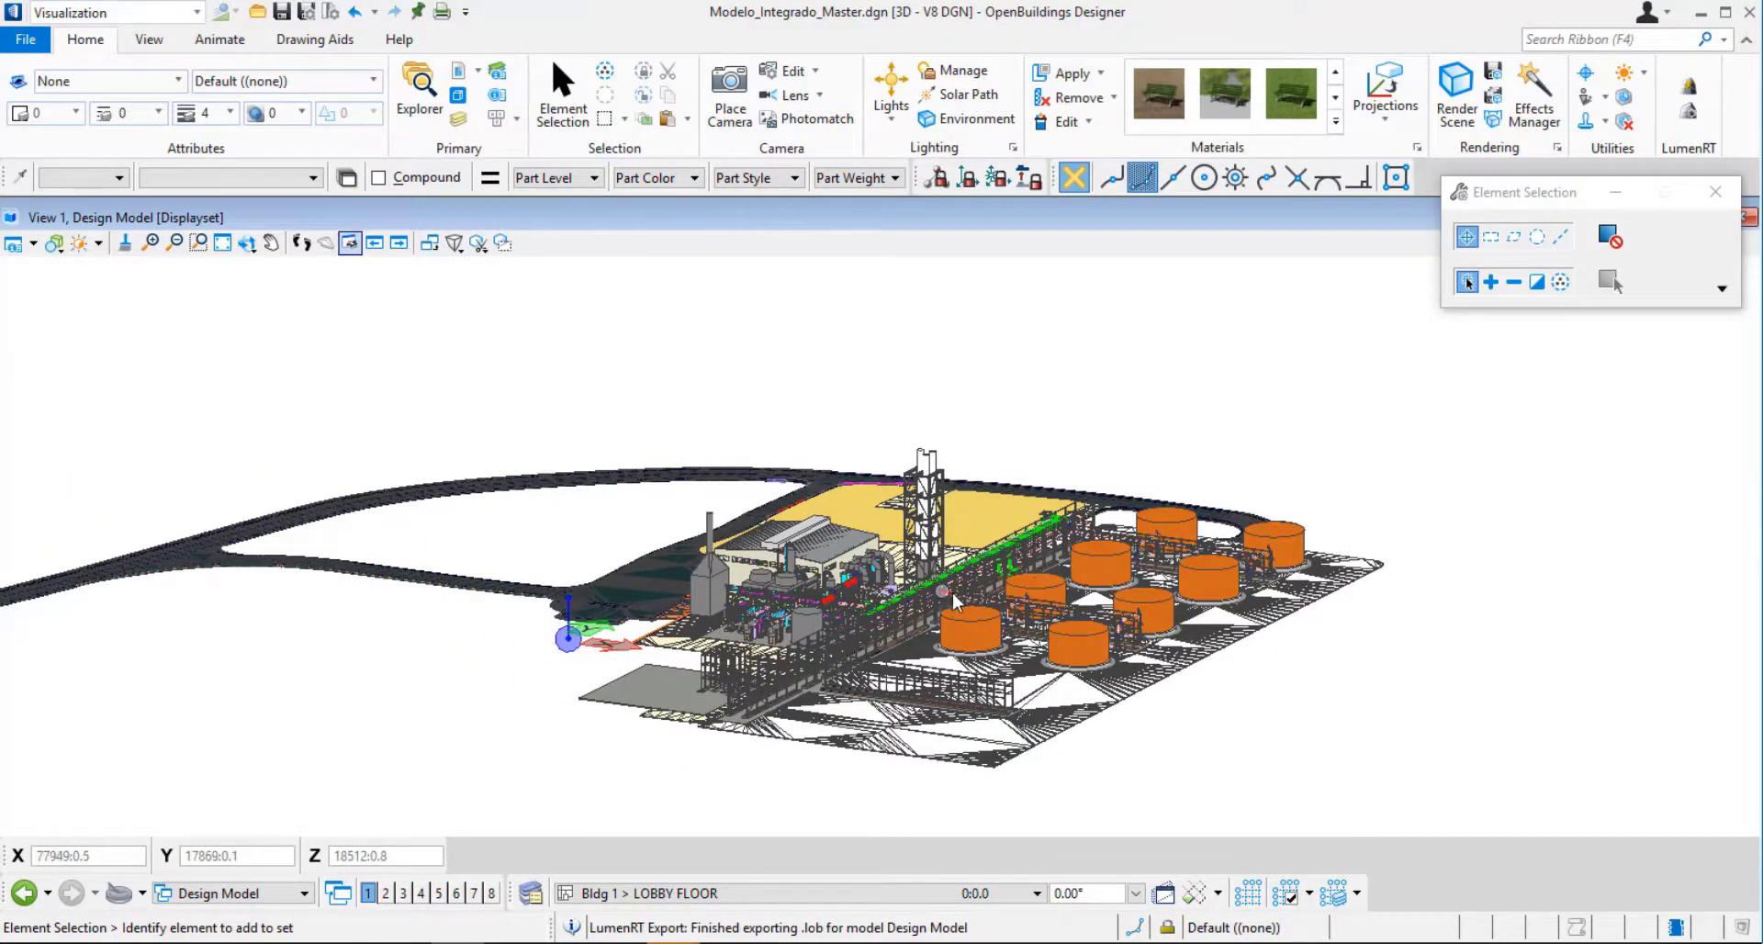
pyautogui.scroll(3, 941, 551)
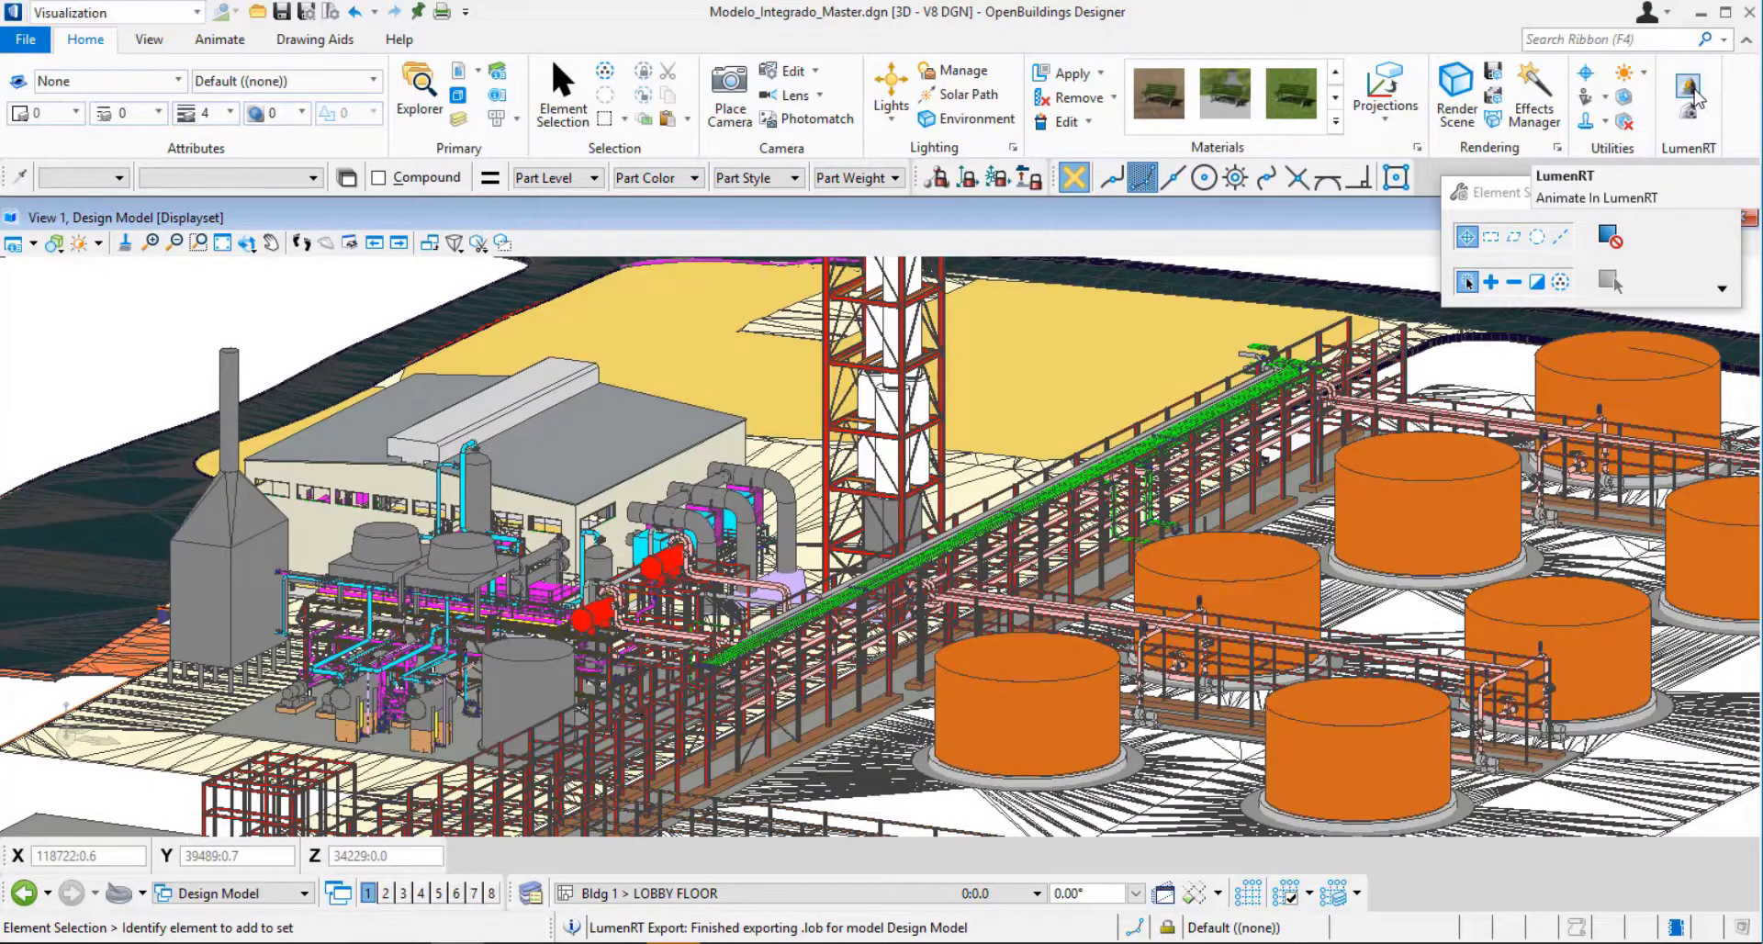
pyautogui.click(1696, 97)
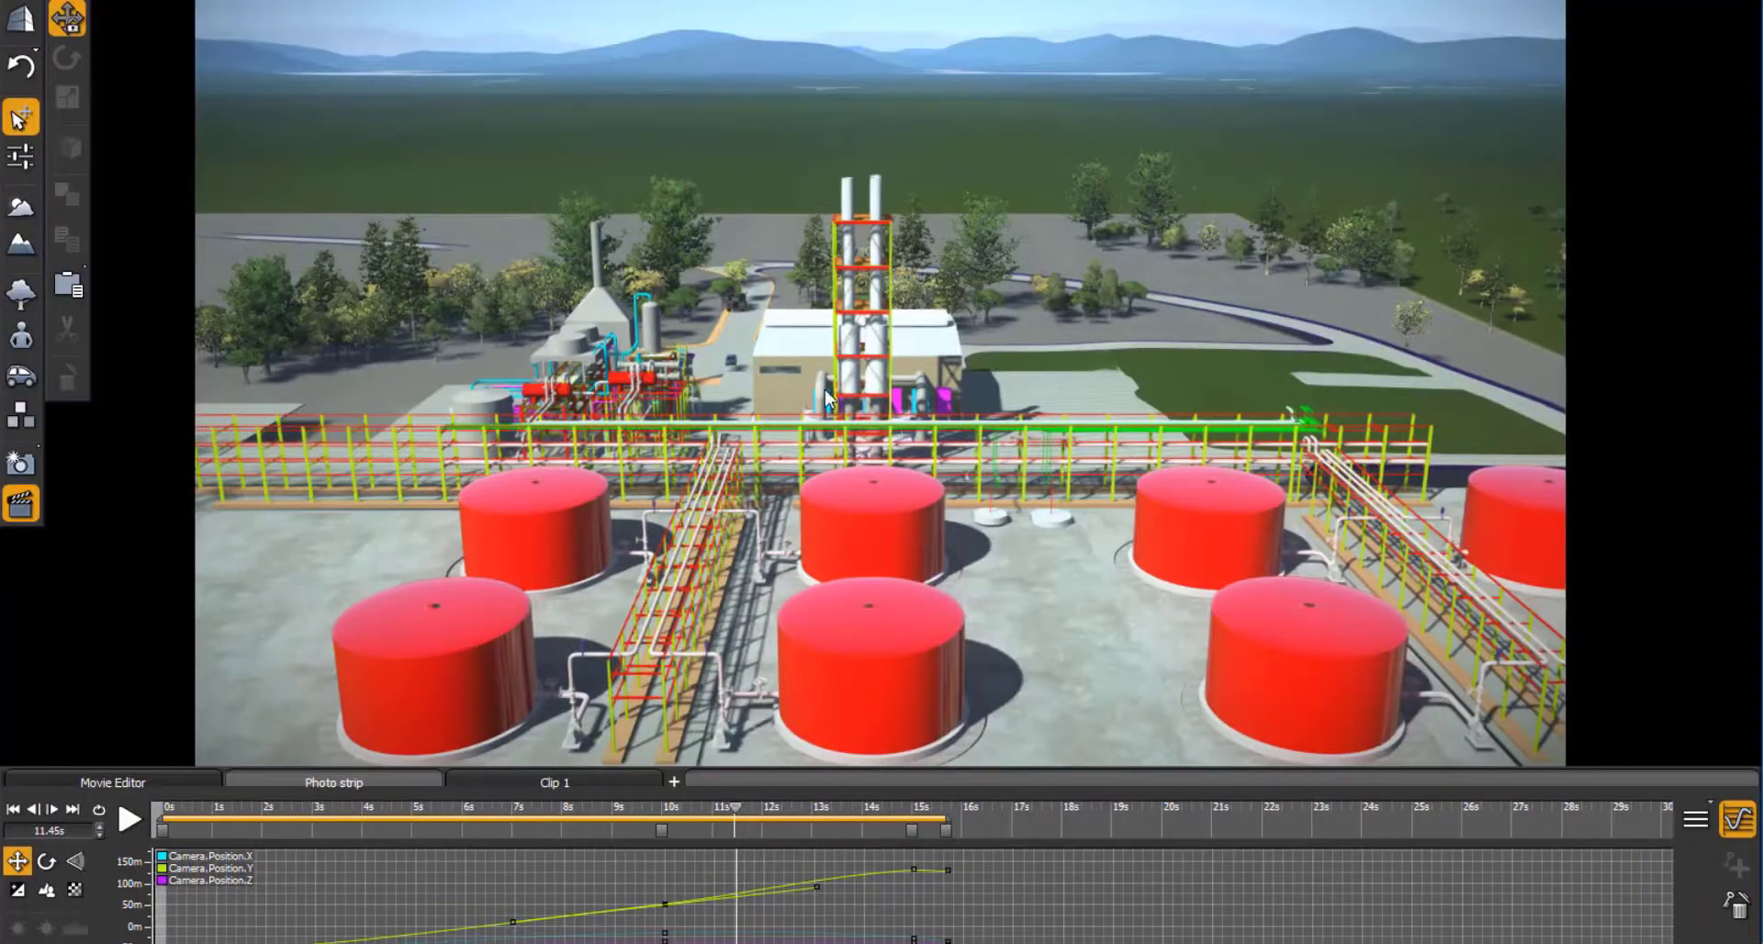
pyautogui.click(20, 18)
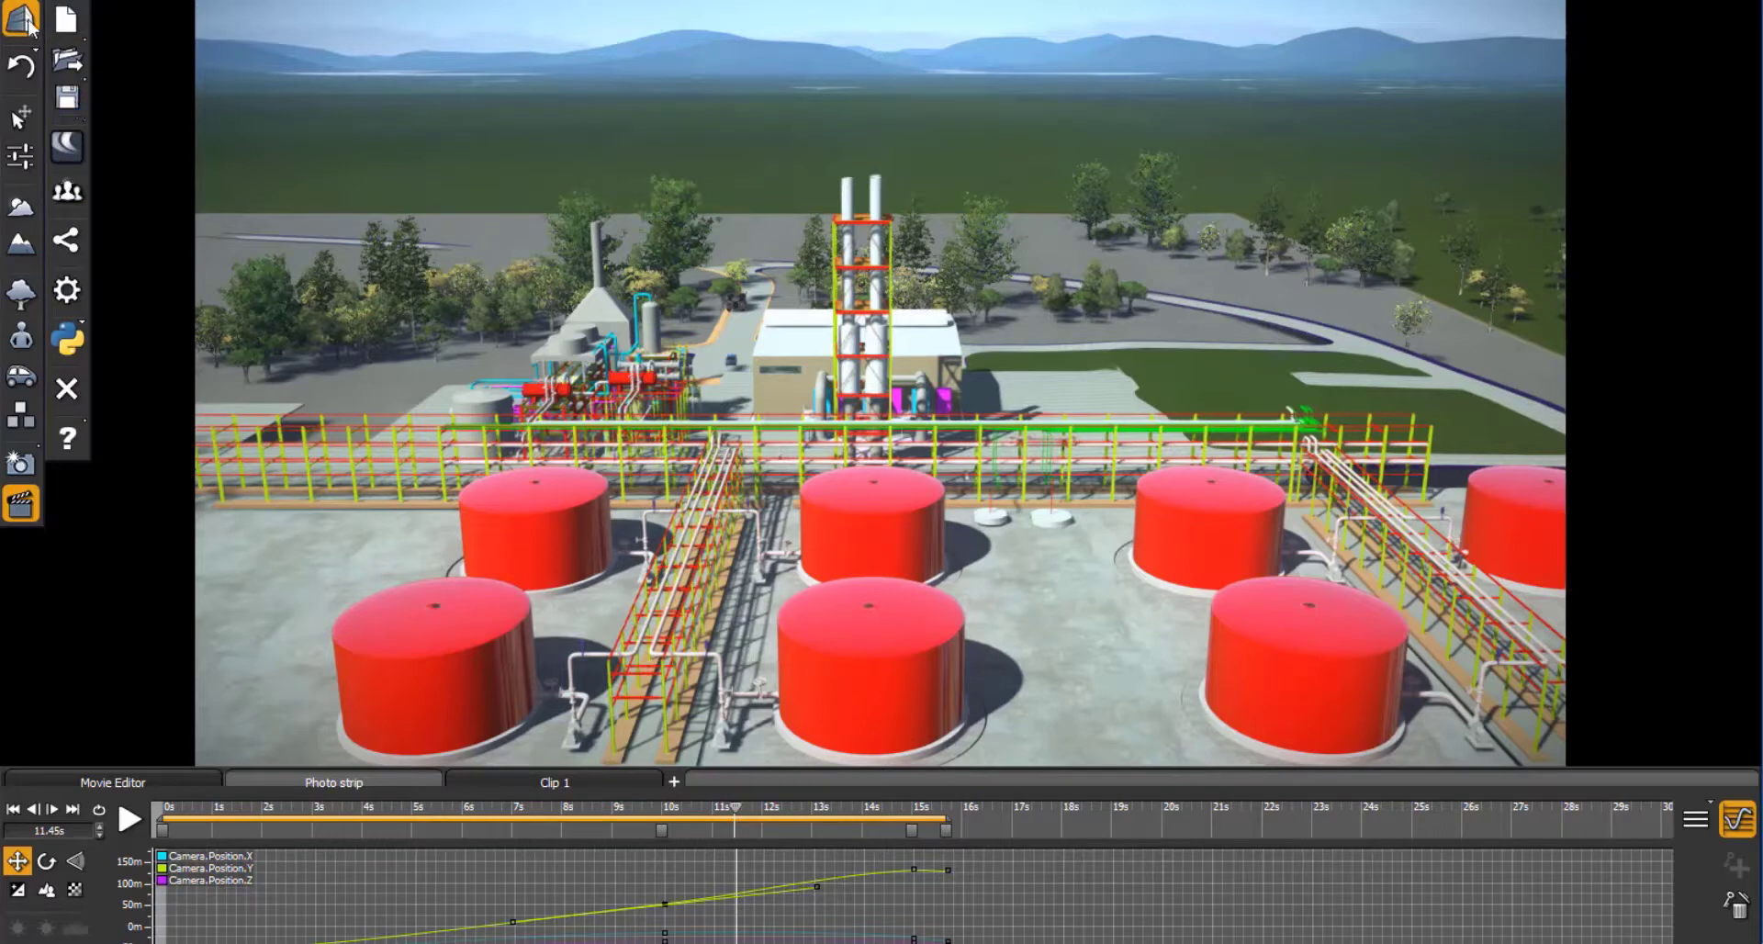
pyautogui.click(29, 19)
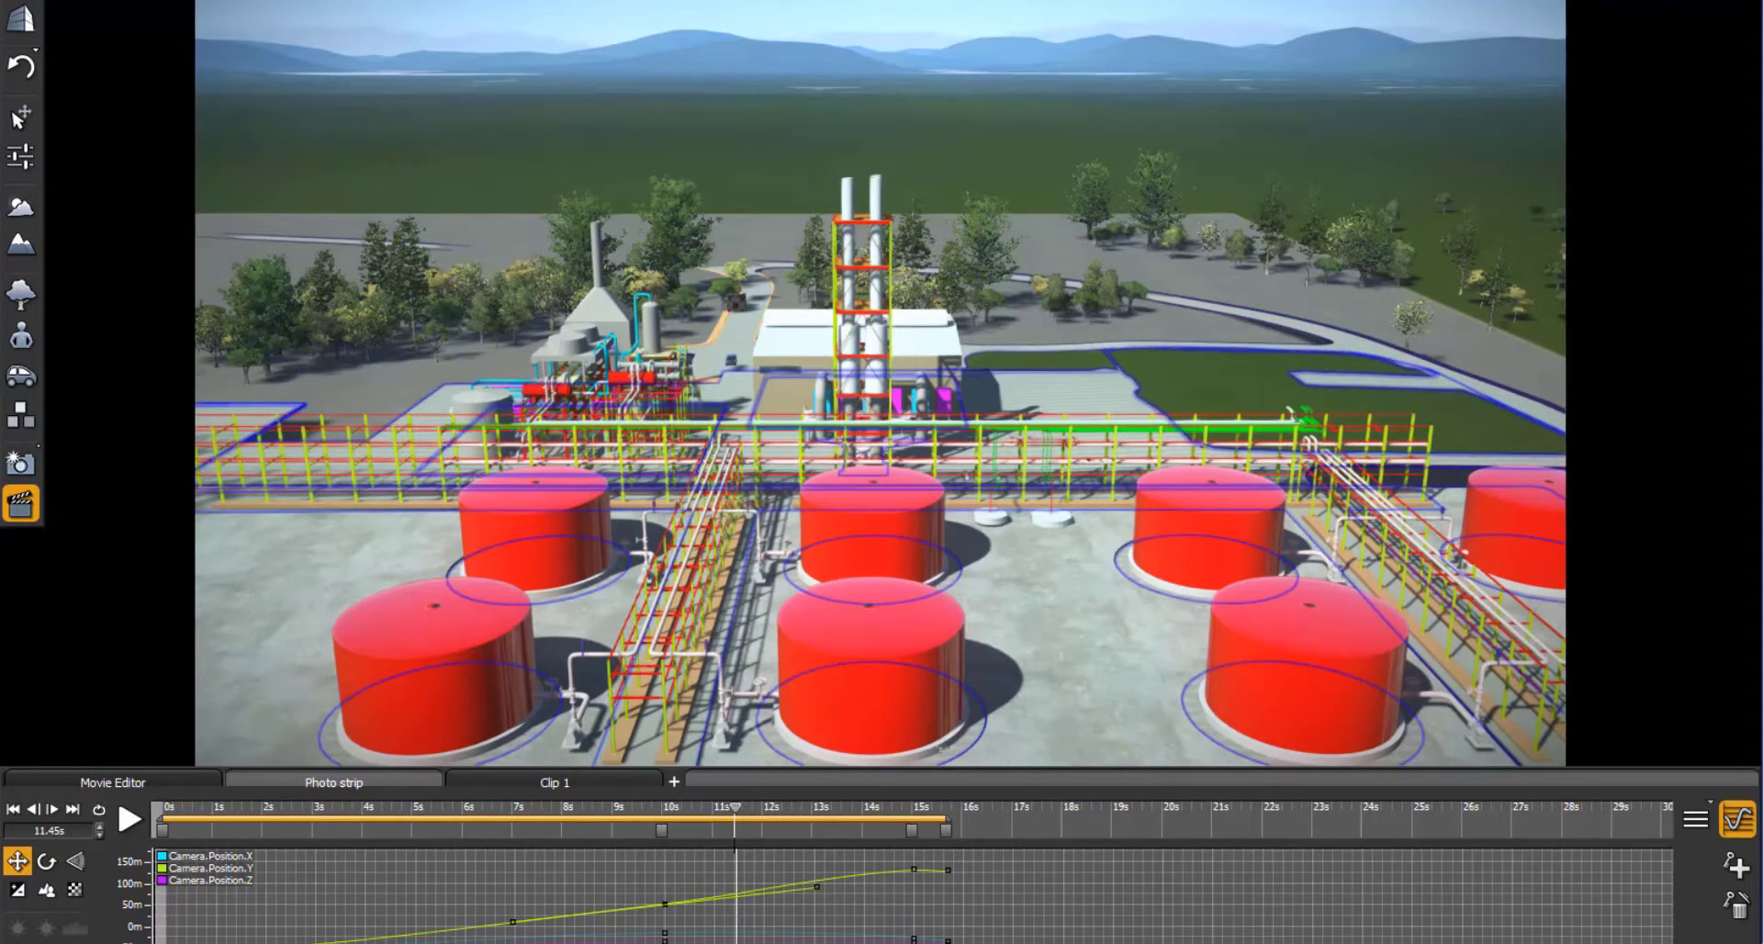
pyautogui.moveTo(1307, 303); pyautogui.dragTo(1008, 393, button='middle')
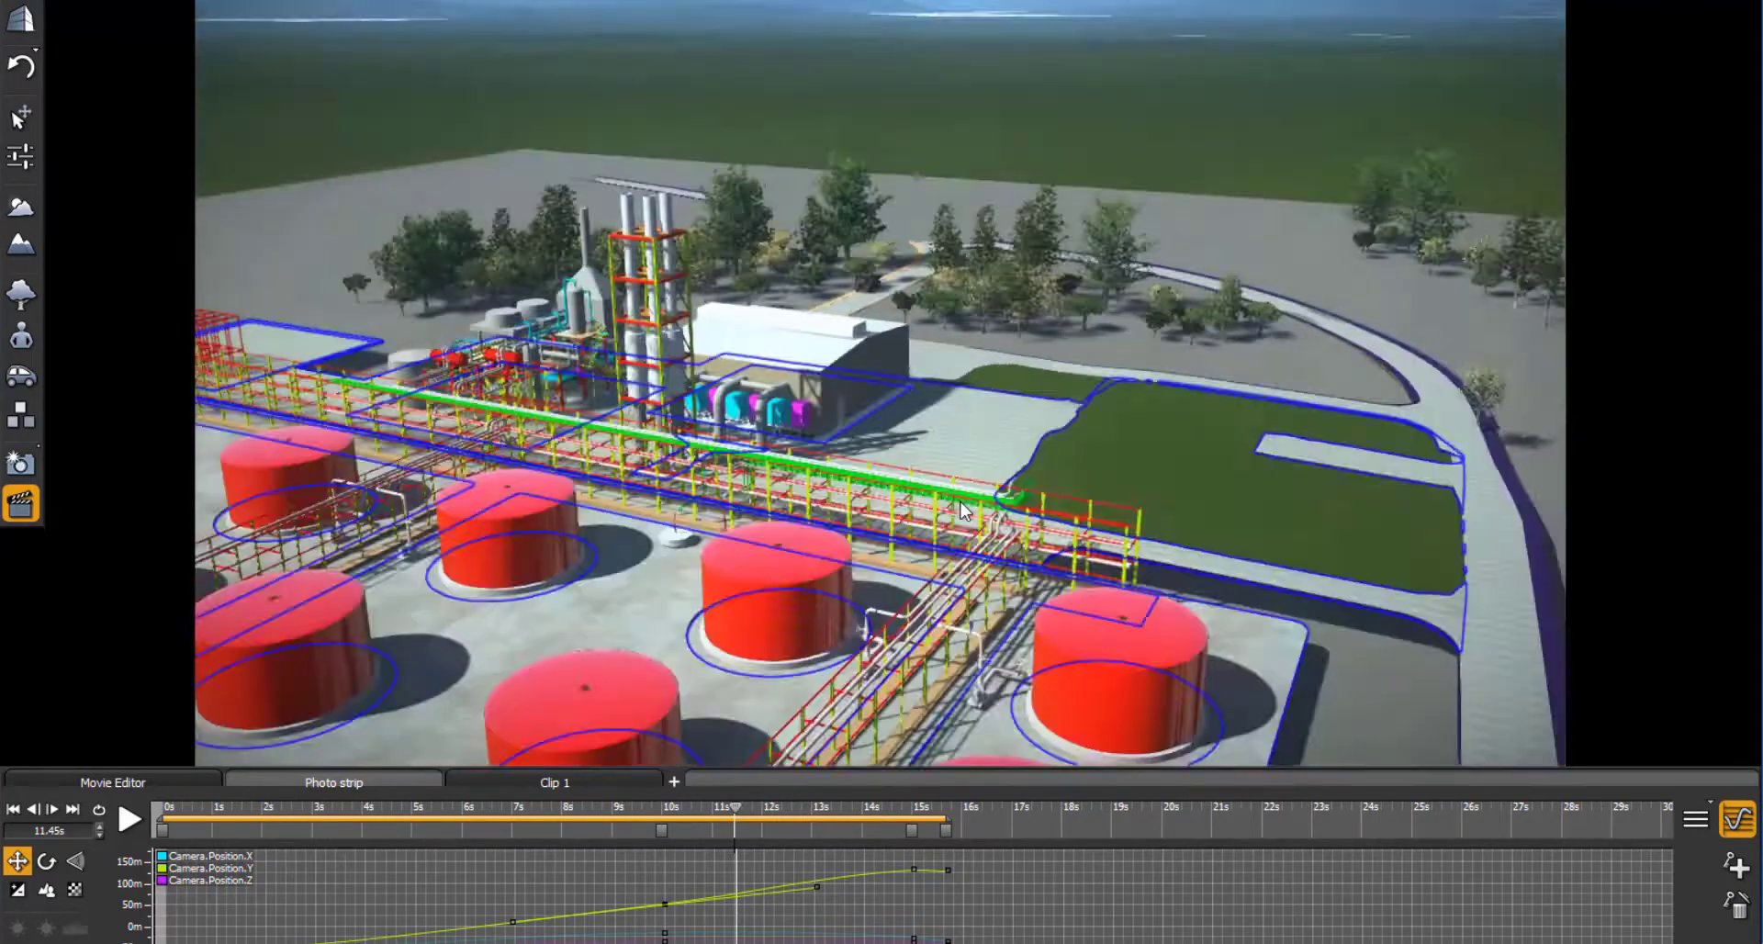